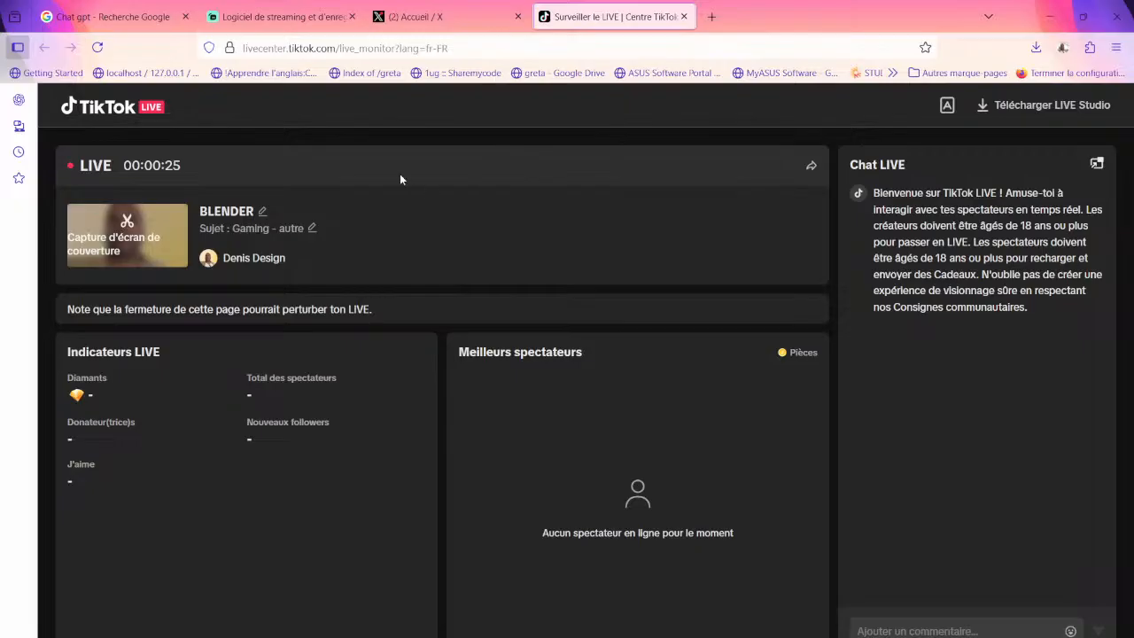
# - Close the X and streaming software browser tabs, keeping the TikTok LIVE monitor open, and put the browser out of view
pyautogui.click(518, 16)
pyautogui.click(351, 17)
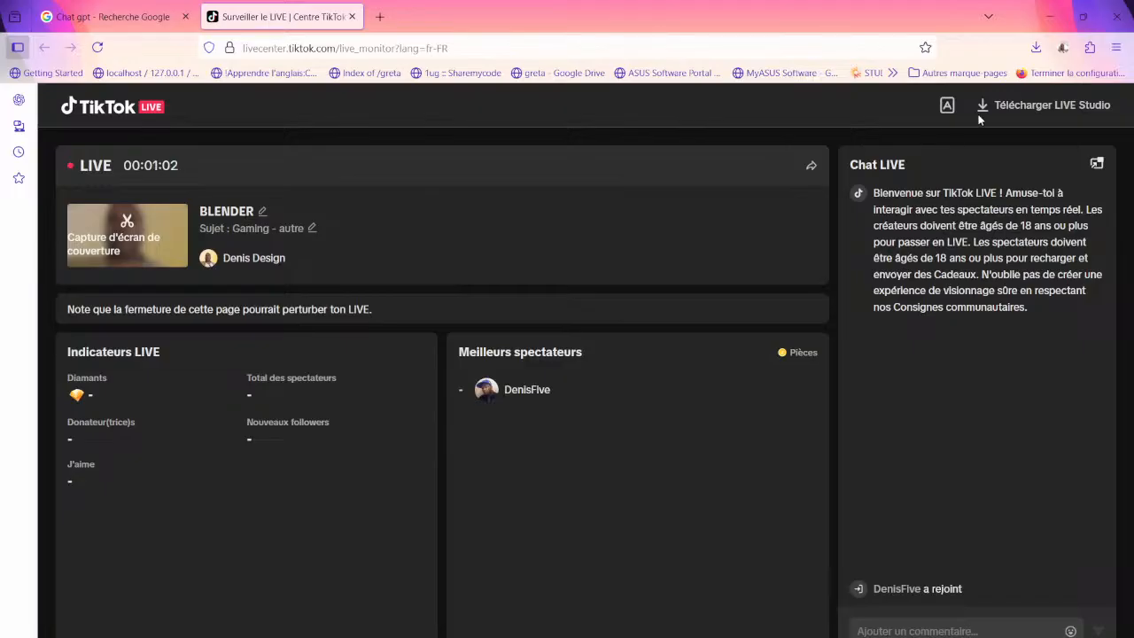
pyautogui.click(1049, 16)
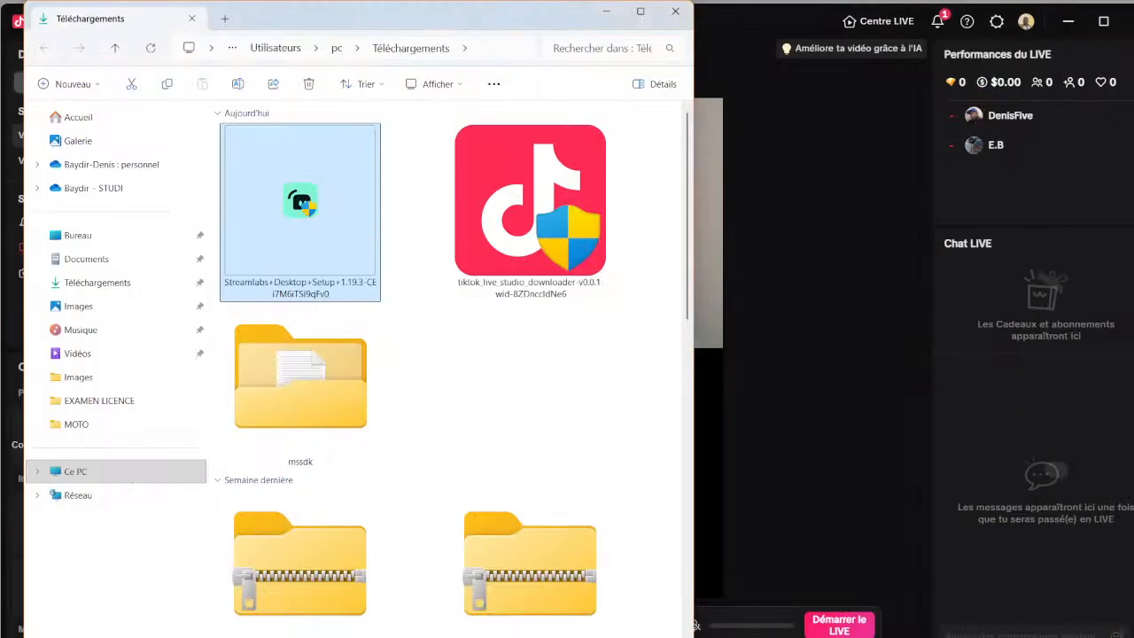
# - Switch to TikTok LIVE Studio, start the LIVE, and minimize it and the Downloads folder to reveal Blender
pyautogui.click(823, 592)
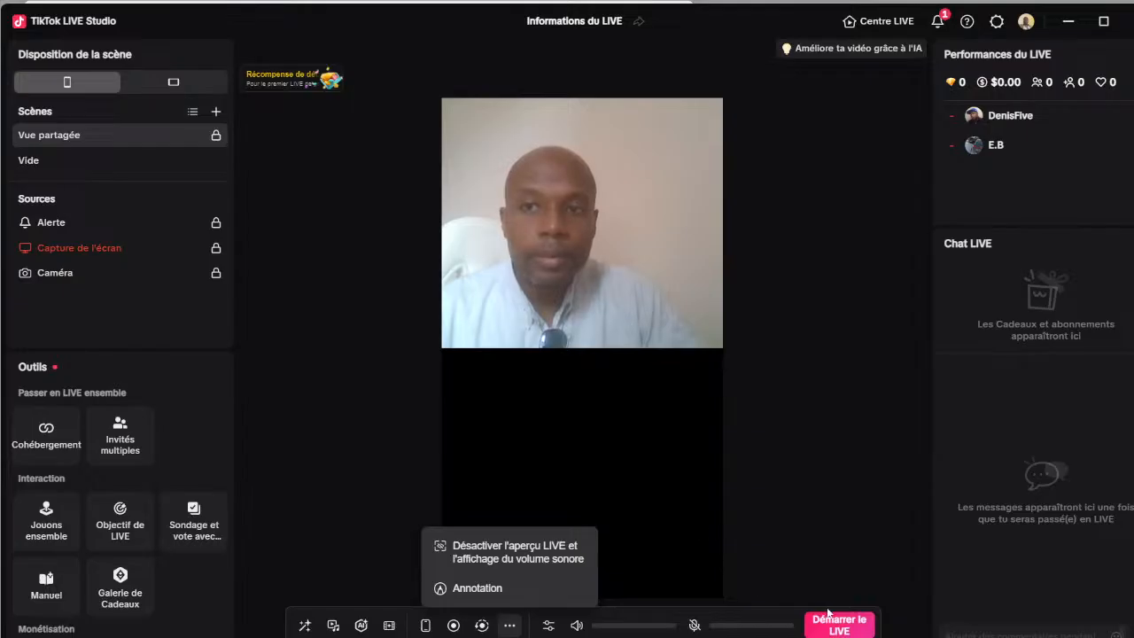
pyautogui.click(127, 229)
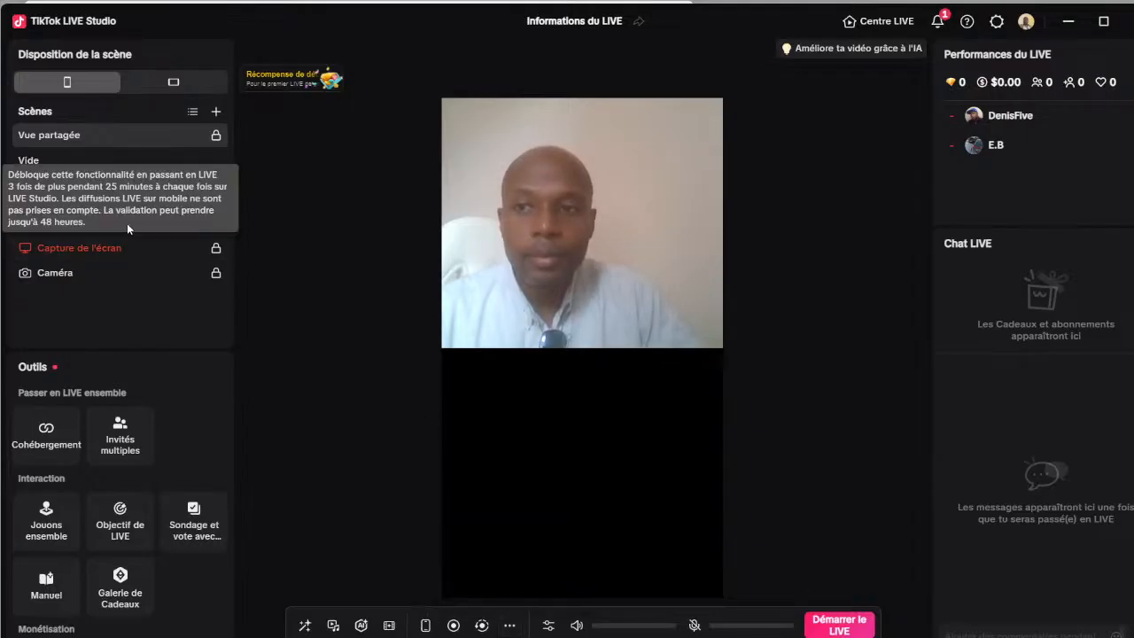
pyautogui.click(832, 630)
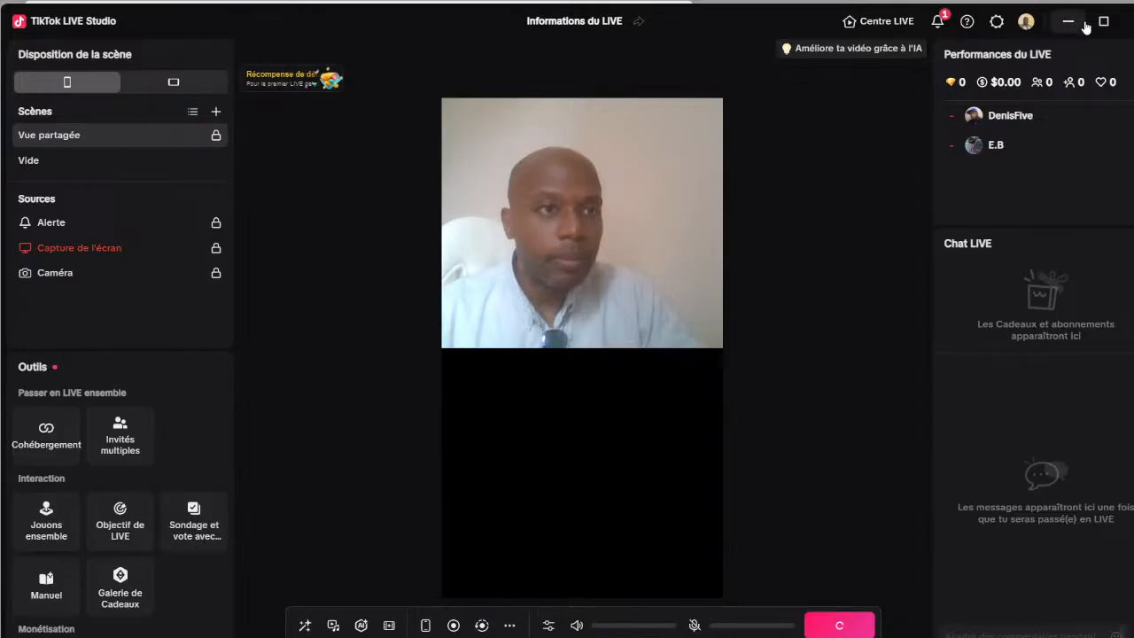
pyautogui.click(1068, 21)
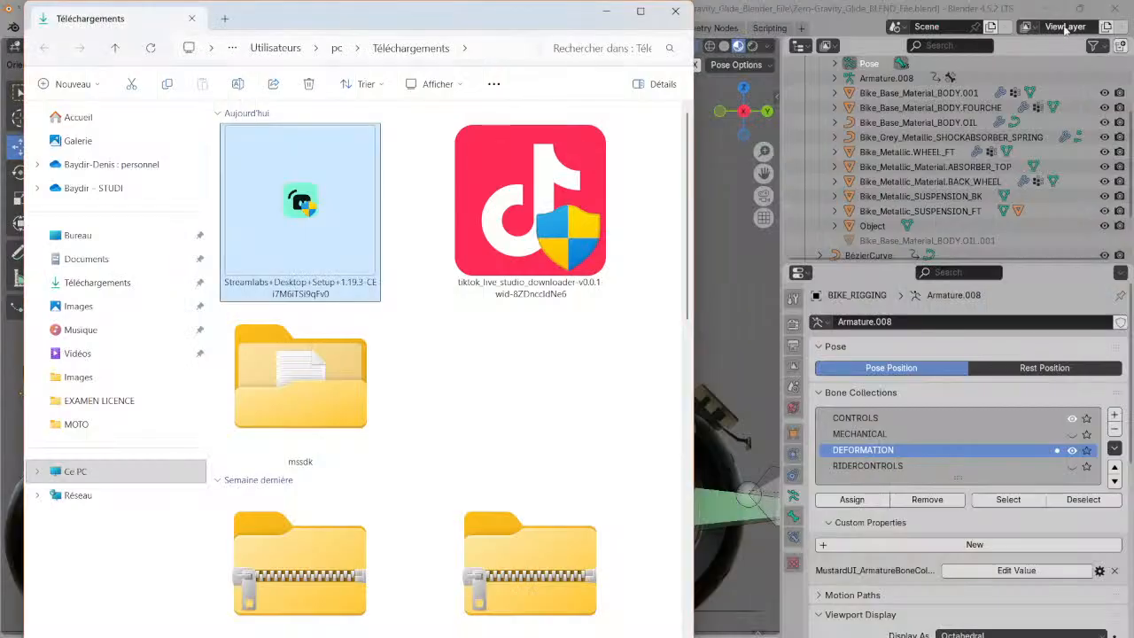
pyautogui.click(606, 12)
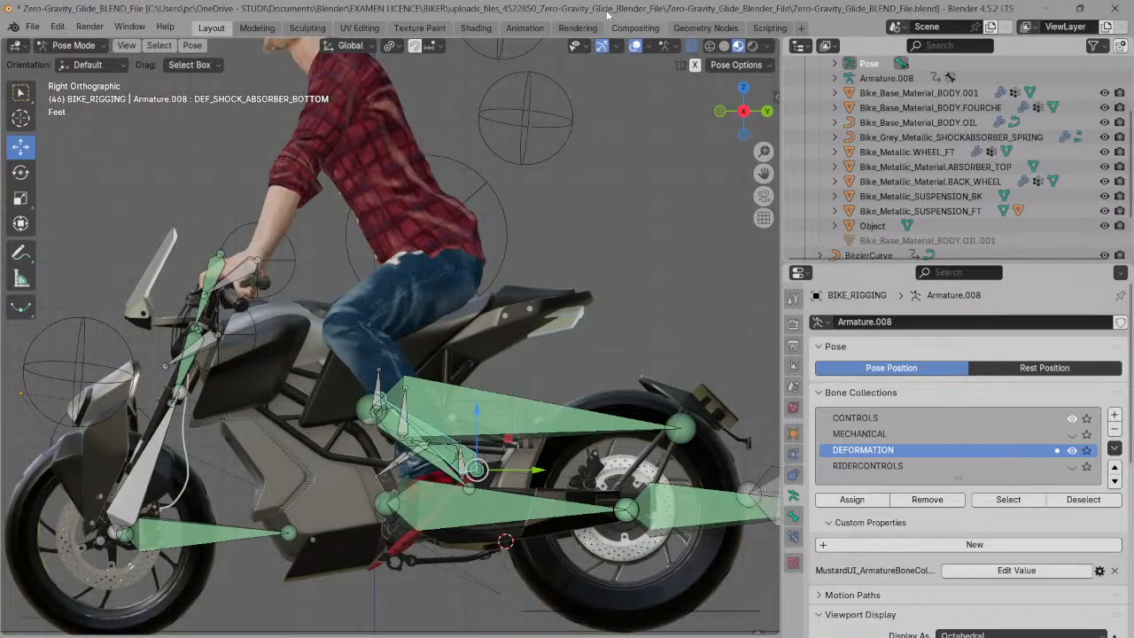
# - Switch to Streamlabs Desktop, review the BLENDER screen capture source settings, and return to Blender
pyautogui.moveTo(854, 637)
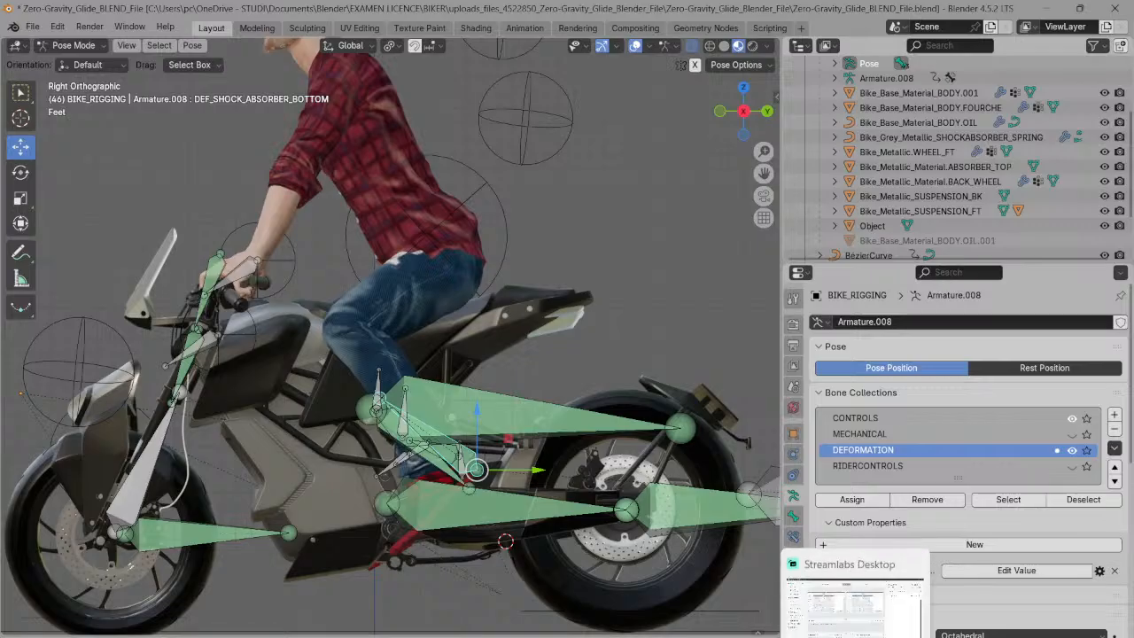
pyautogui.click(853, 607)
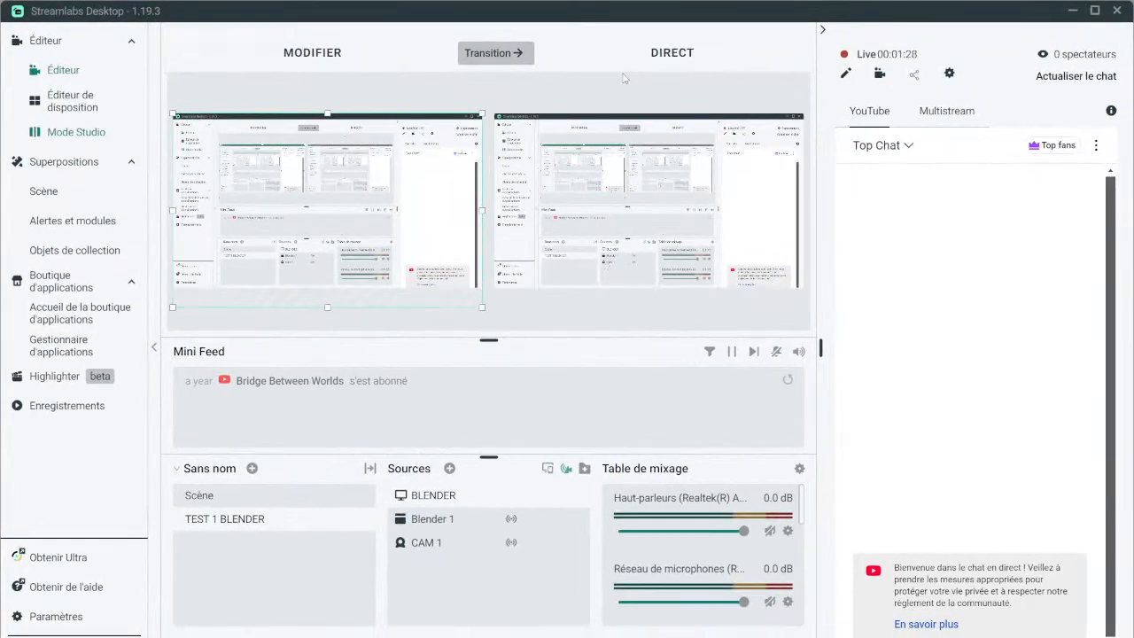
pyautogui.doubleClick(434, 497)
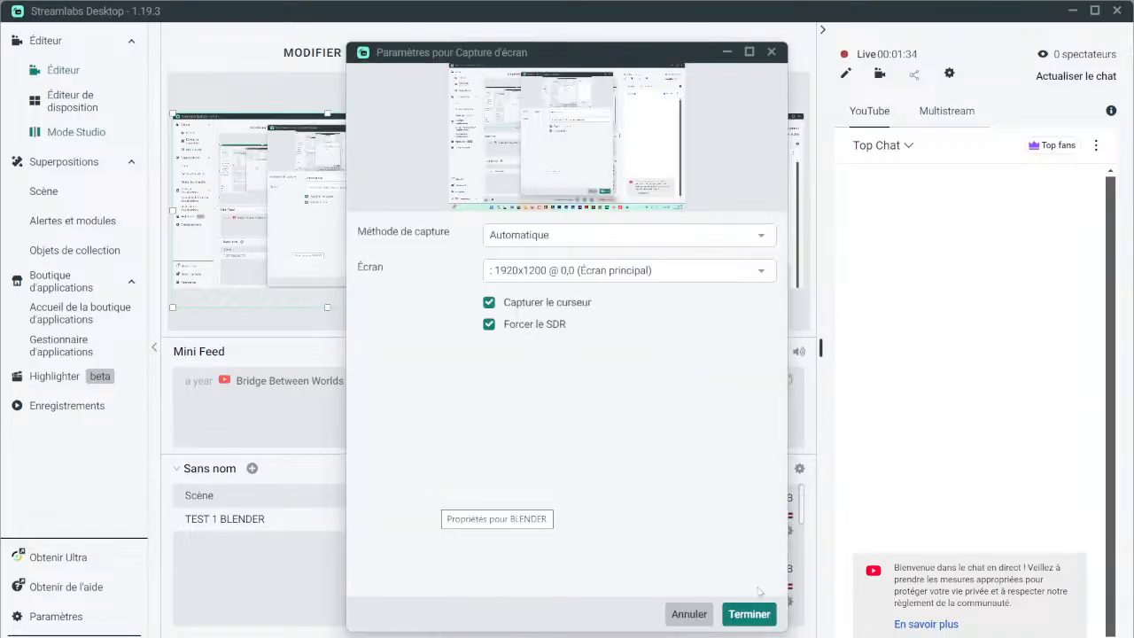
pyautogui.click(750, 613)
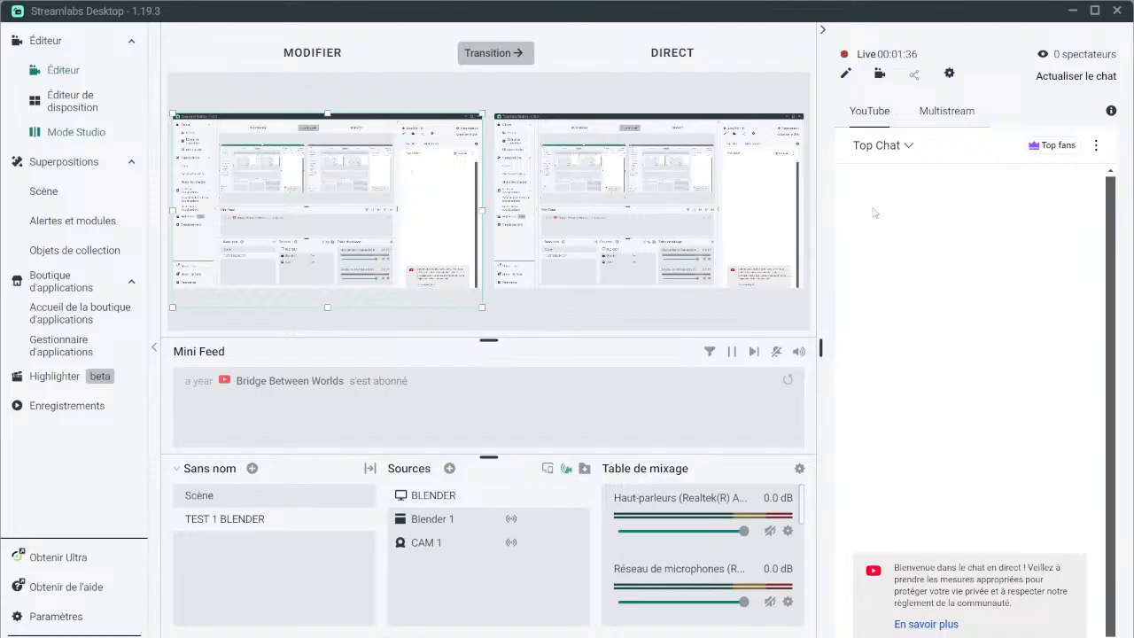
pyautogui.click(1069, 16)
# - Continue hosting the TikTok LIVE from this device, check the scene previews in Streamlabs Desktop, and return to Blender
pyautogui.moveTo(1070, 15)
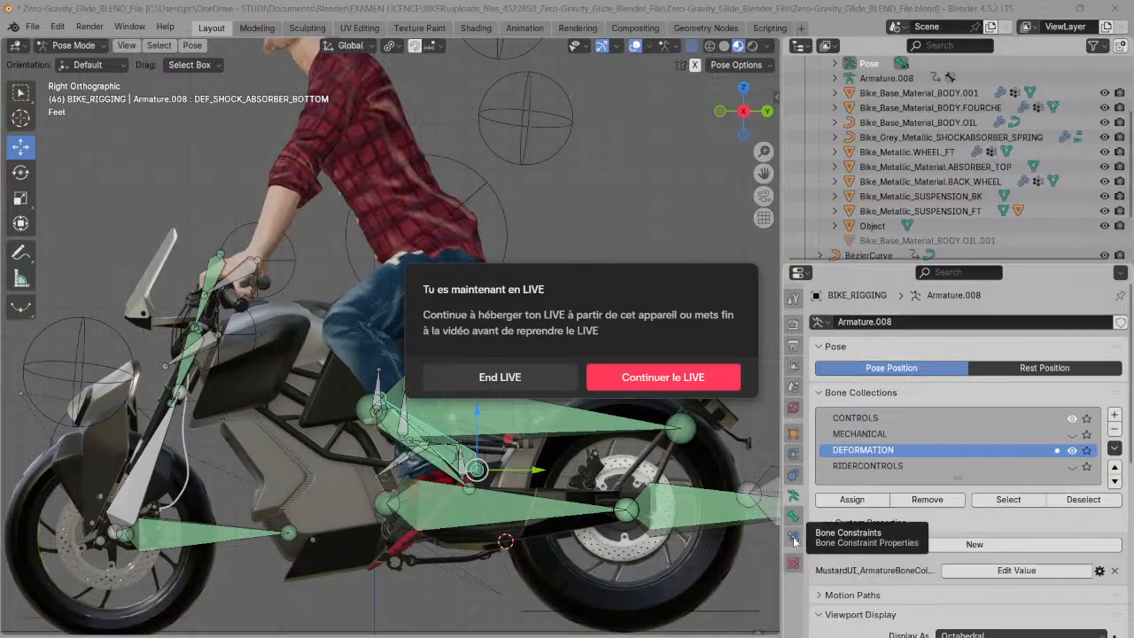
pyautogui.click(696, 378)
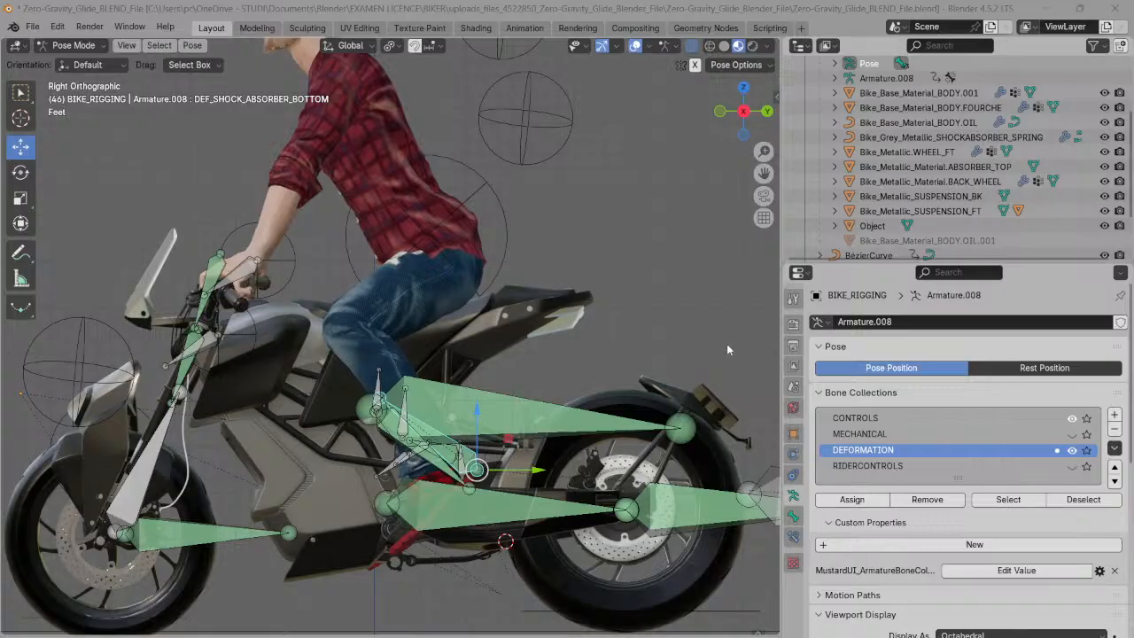
pyautogui.click(855, 634)
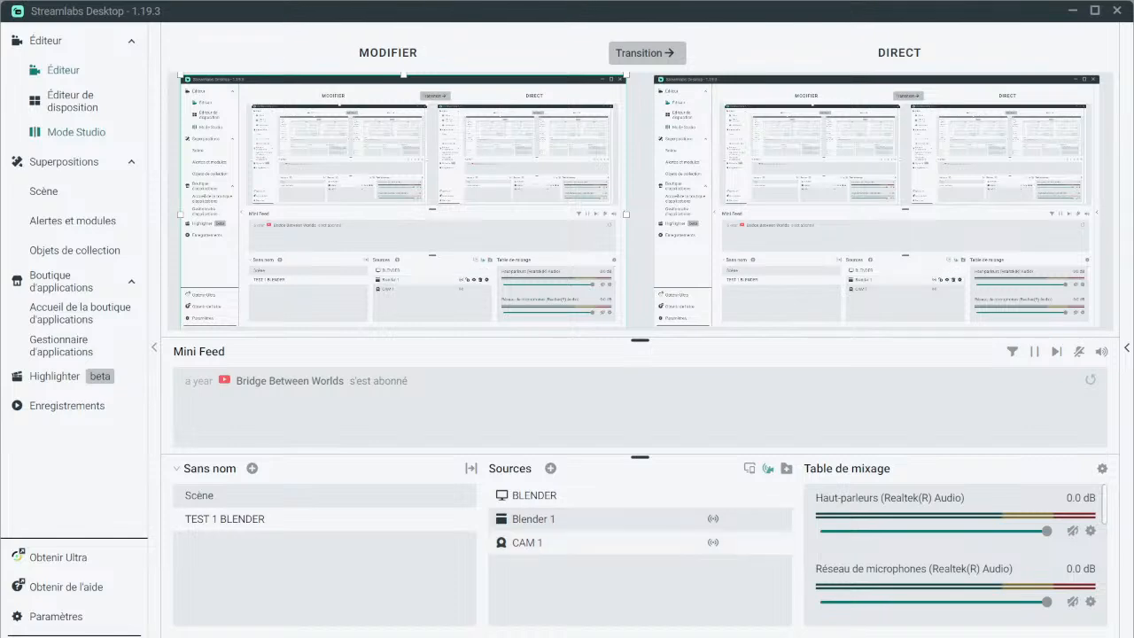
pyautogui.click(1071, 12)
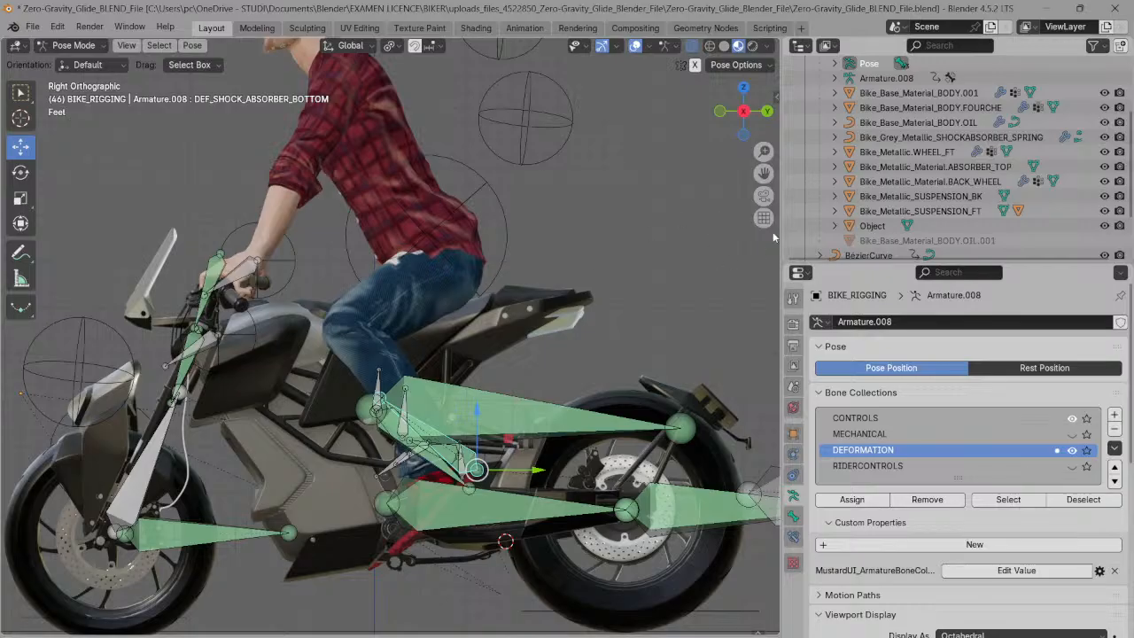
# - Widen the 3D viewport at the expense of the outliner and properties editors, keeping the whole motorcycle in view
pyautogui.moveTo(783, 238); pyautogui.dragTo(831, 238)
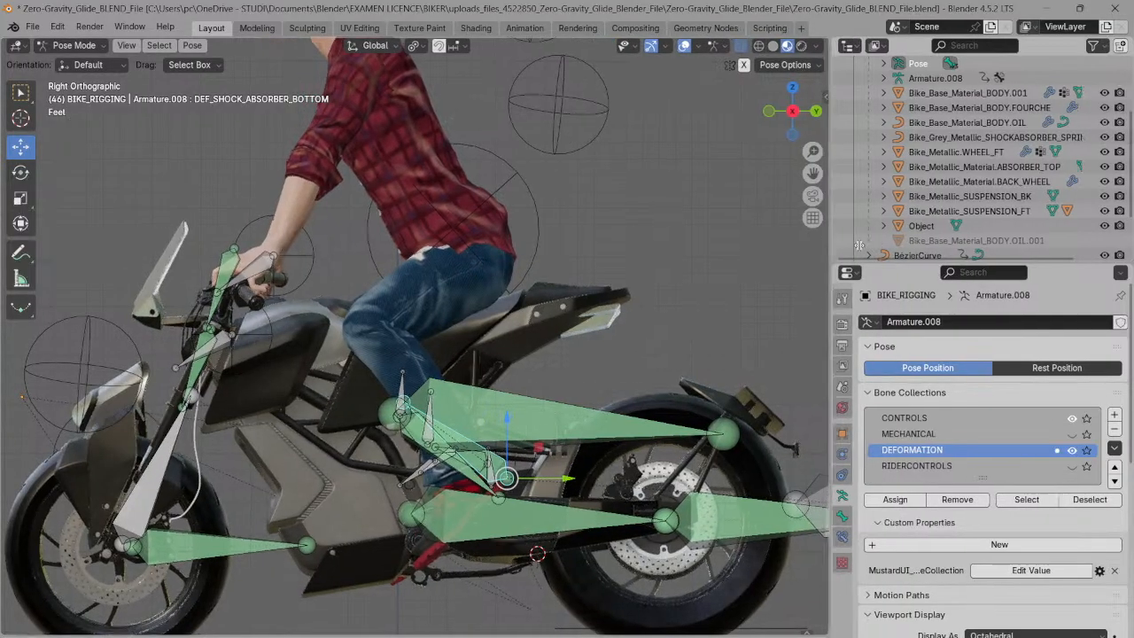
pyautogui.moveTo(812, 173); pyautogui.dragTo(810, 132)
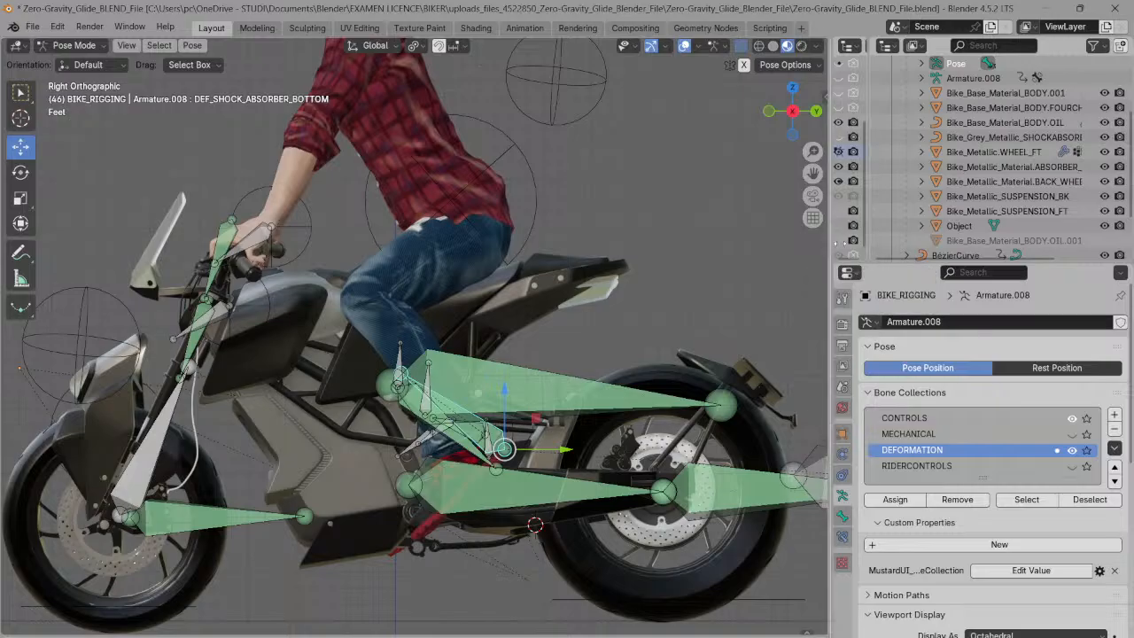
pyautogui.moveTo(830, 245); pyautogui.dragTo(844, 247)
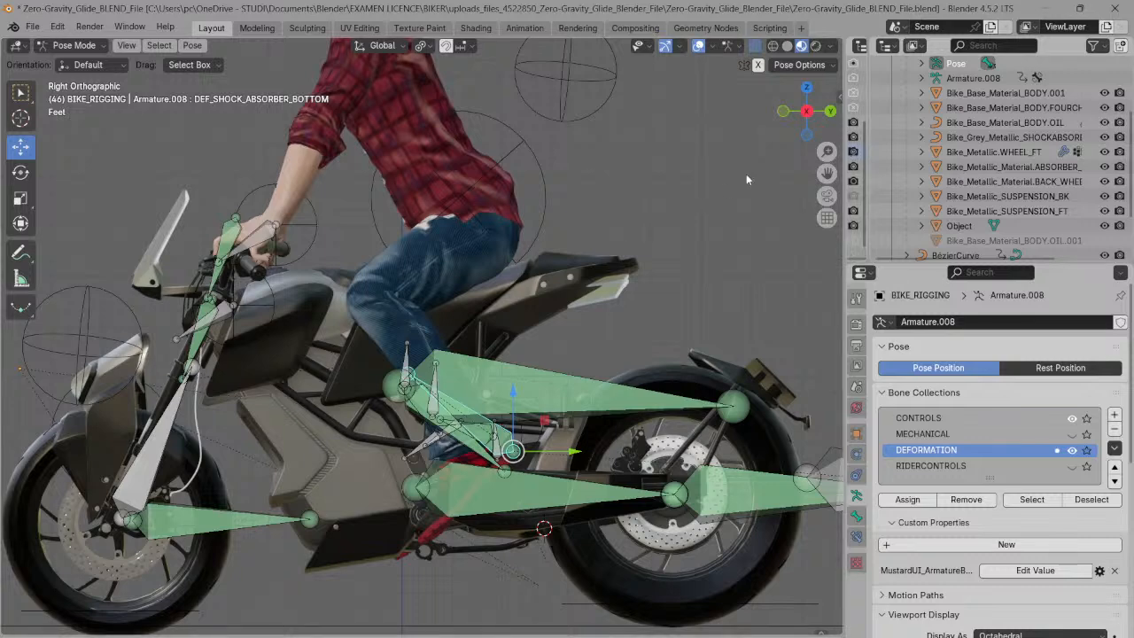
pyautogui.moveTo(825, 172)
pyautogui.mouseDown()
pyautogui.moveTo(824, 161)
pyautogui.moveTo(824, 186)
pyautogui.mouseUp()
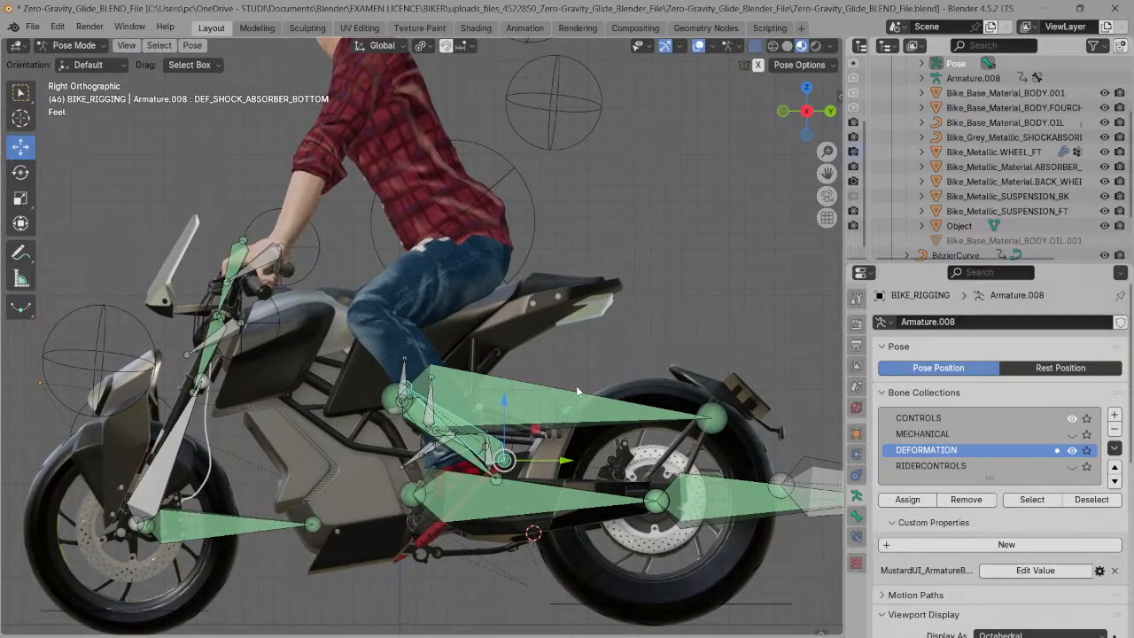
# - Check the name of the upper shock absorber deformation bone without changing it
pyautogui.click(418, 422)
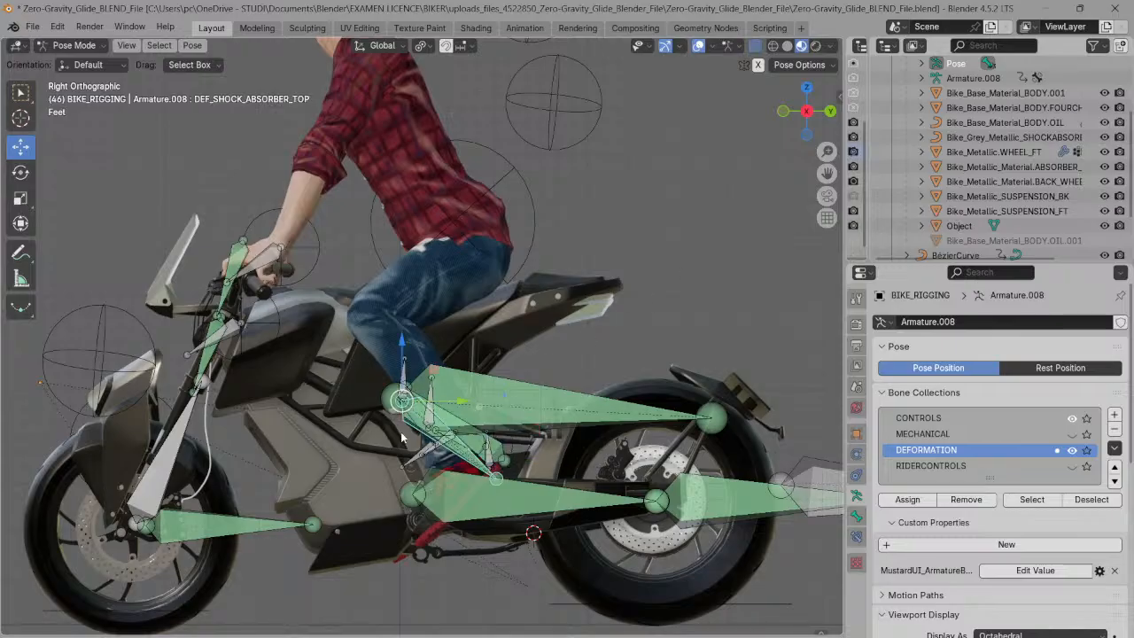
pyautogui.press('F2')
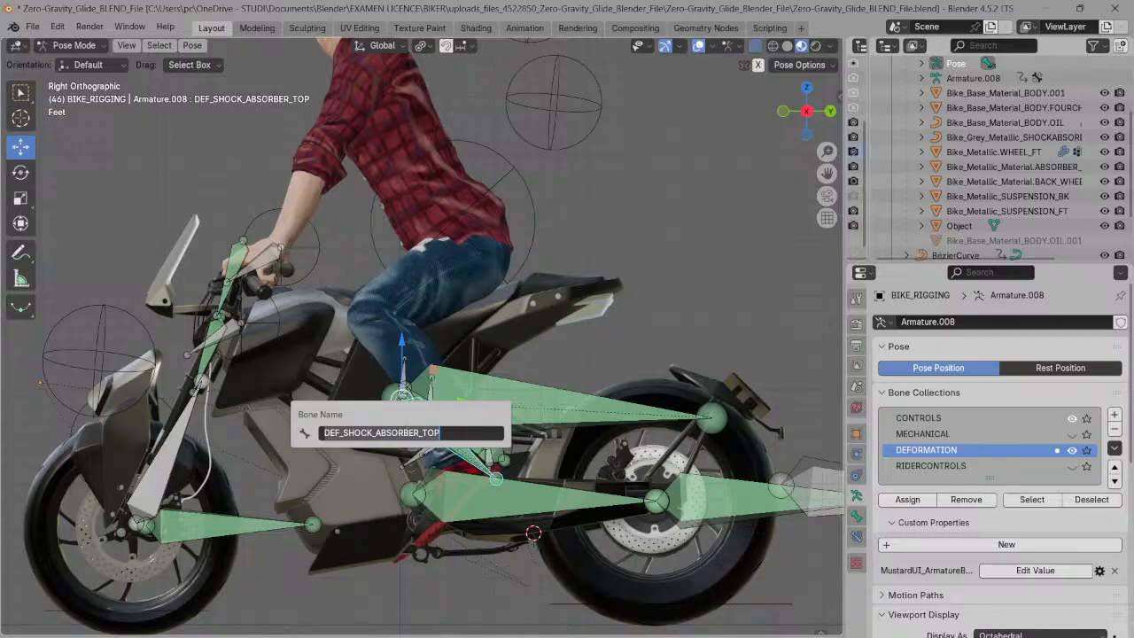
pyautogui.click(638, 343)
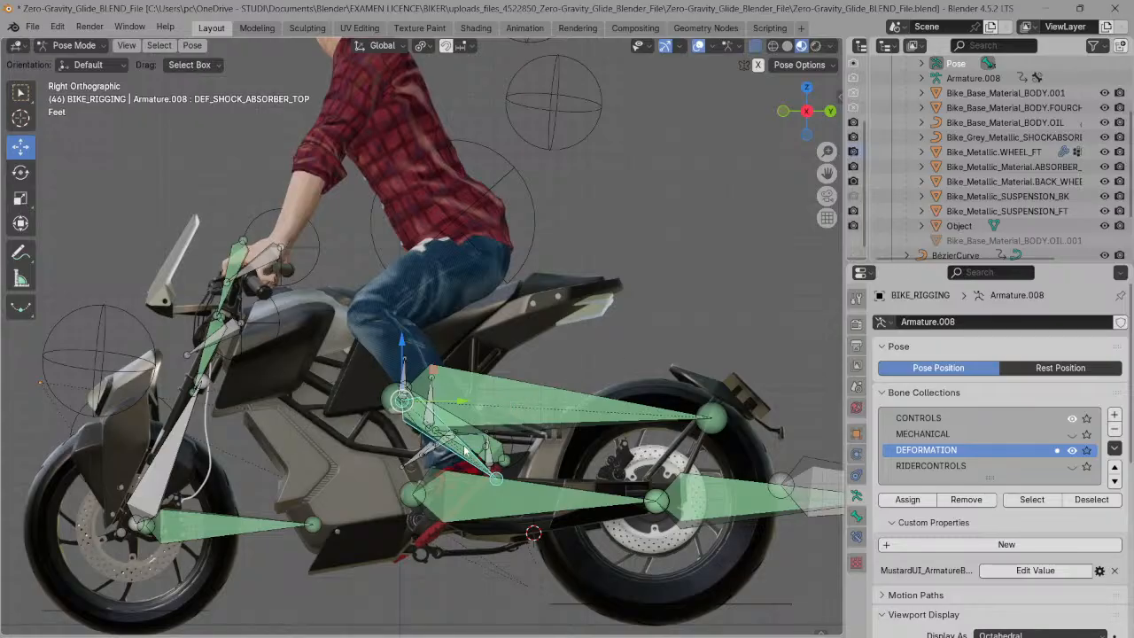
pyautogui.scroll(2, 464, 438)
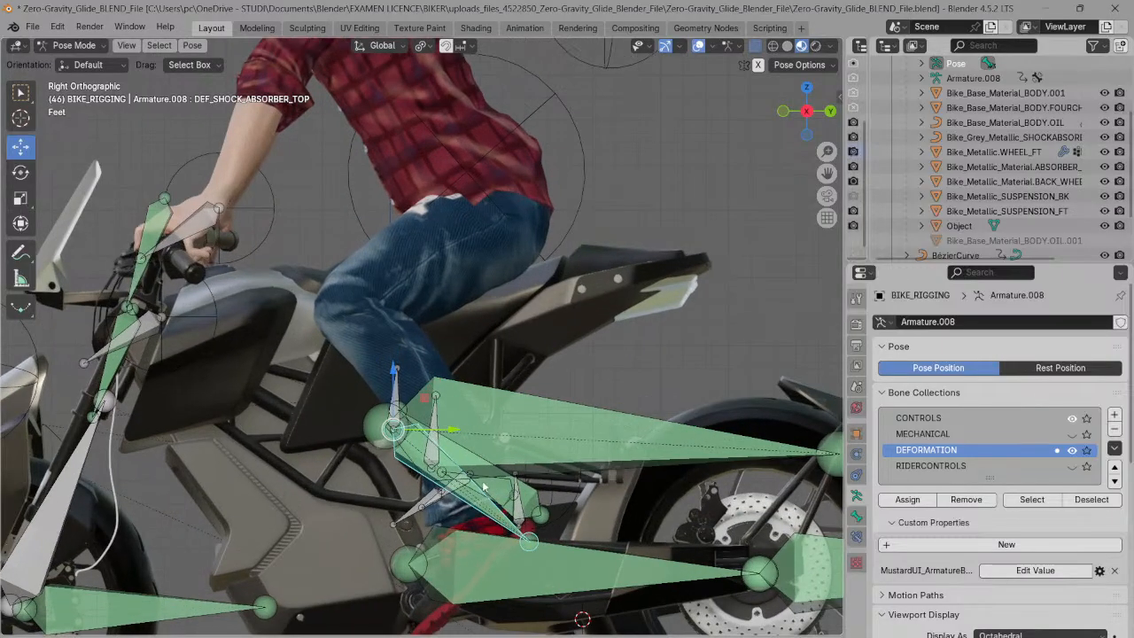
pyautogui.click(412, 456)
pyautogui.click(411, 457)
pyautogui.press('F2')
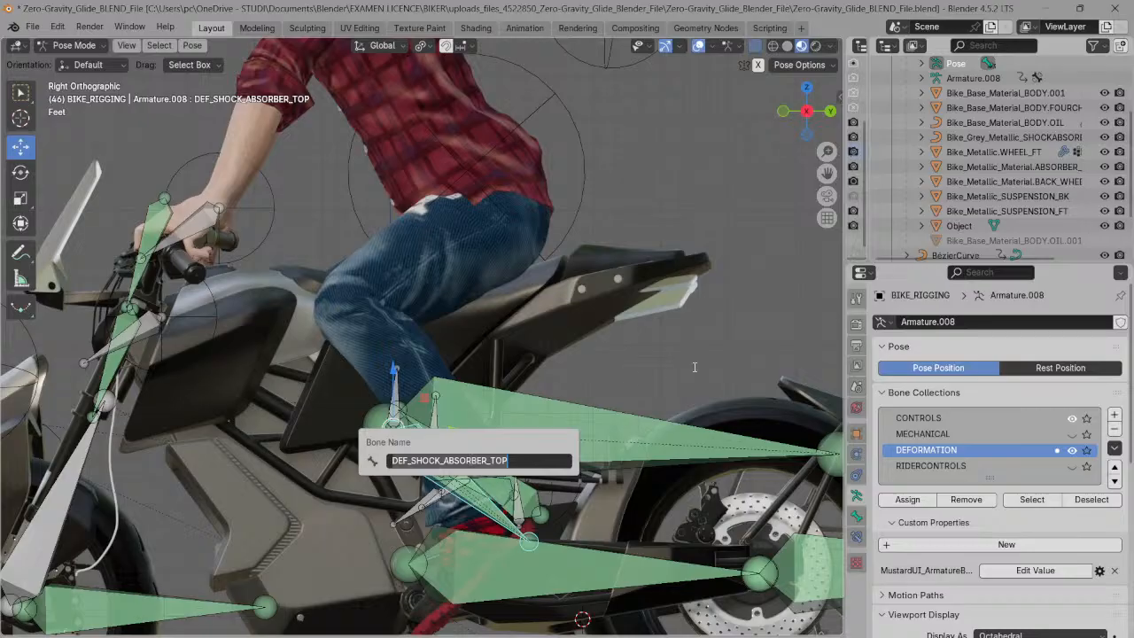
pyautogui.press('Escape')
# - Check the names of the spring bone and the lower shock absorber bone without changing them
pyautogui.click(500, 498)
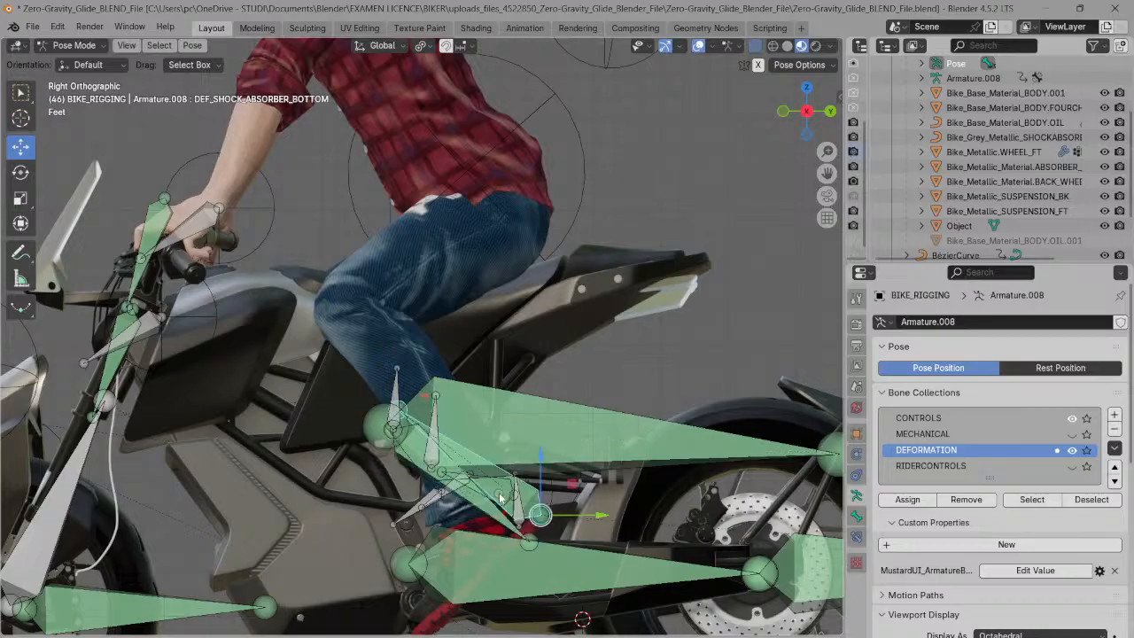
pyautogui.click(500, 498)
pyautogui.press('F2')
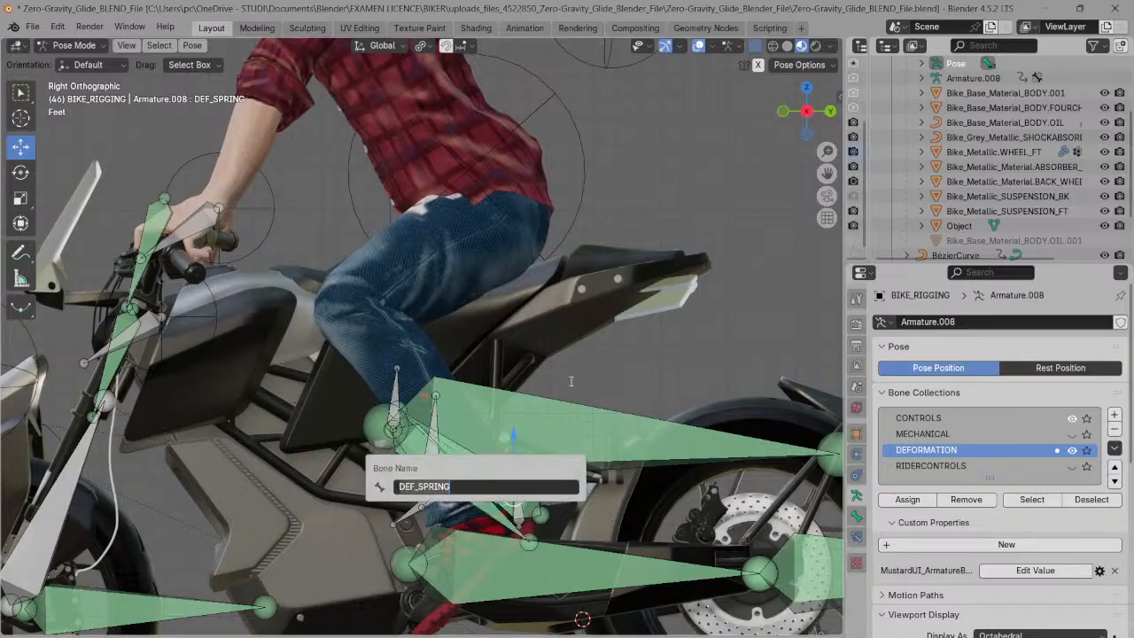
pyautogui.press('Escape')
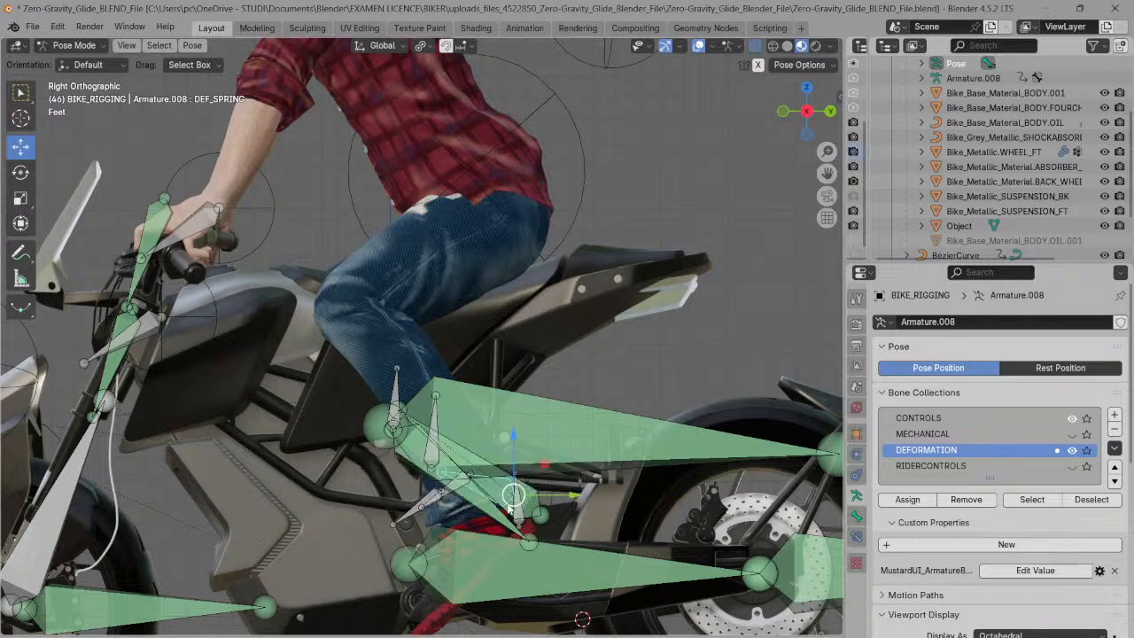
pyautogui.click(511, 505)
pyautogui.press('F2')
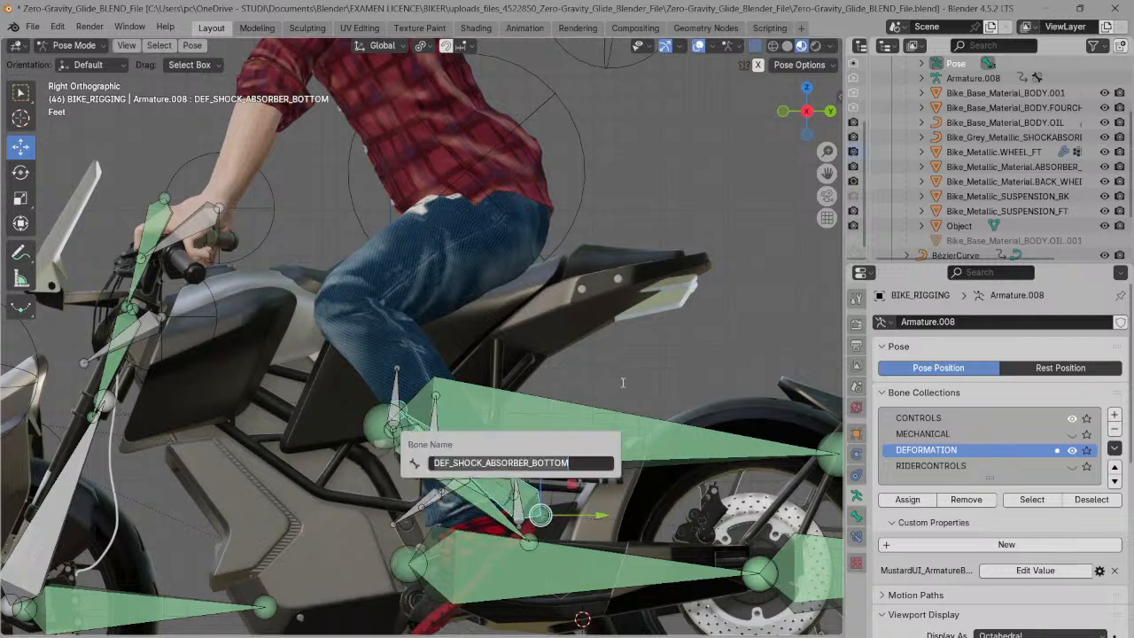
pyautogui.press('Escape')
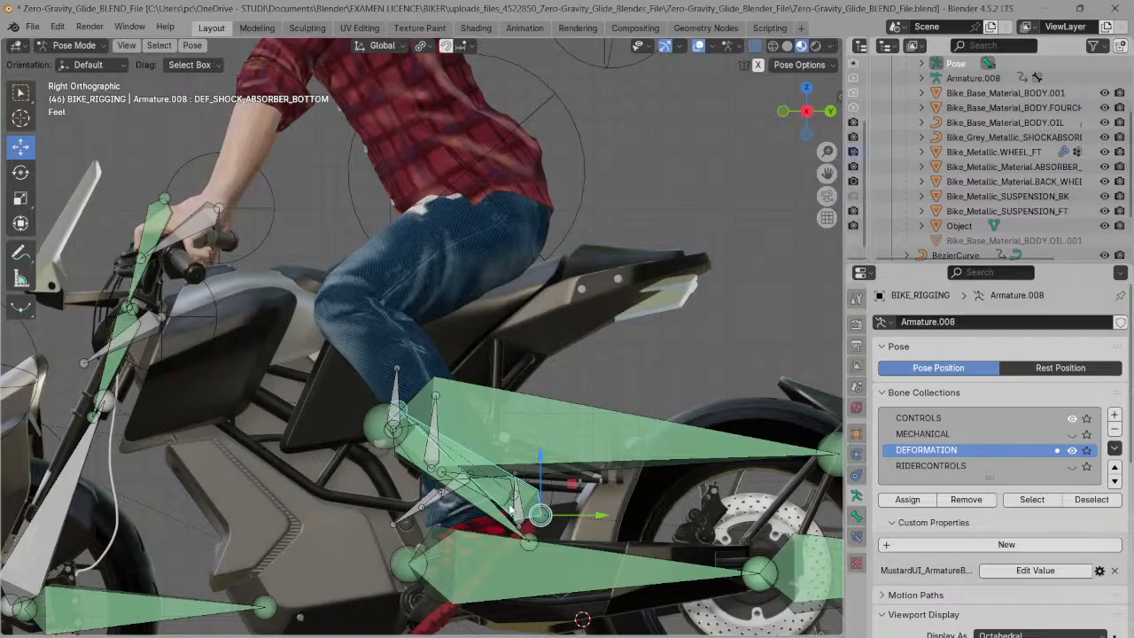
# - Inspect the bone relations of the upper shock absorber bone and the small target bone at its upper end
pyautogui.click(856, 517)
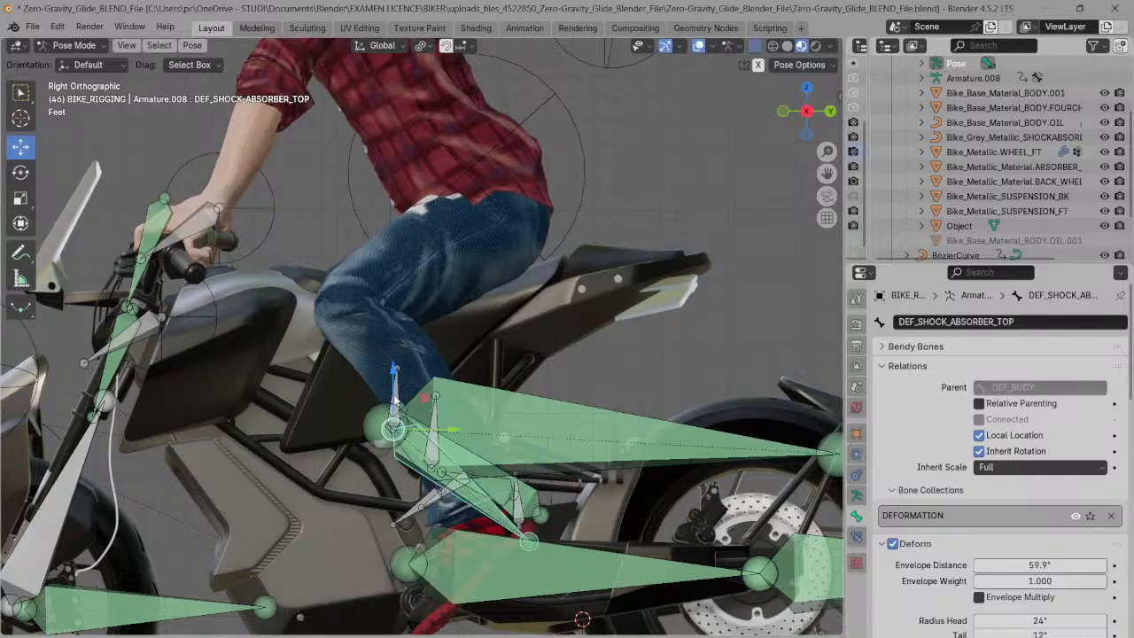
pyautogui.click(395, 397)
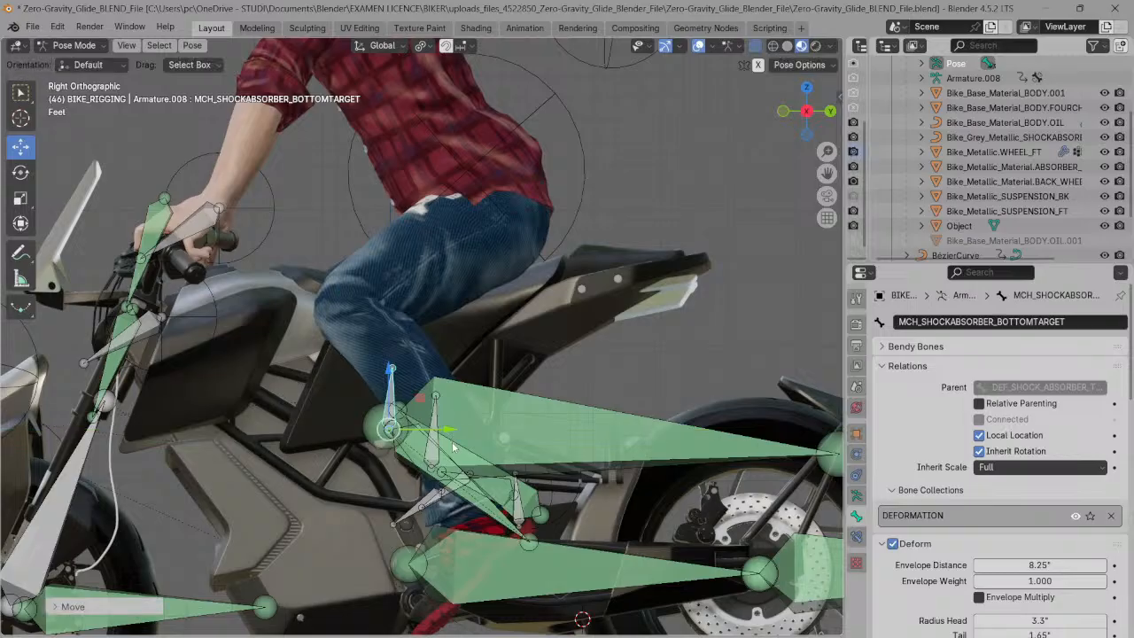
# - Try moving the rider's left and right toe target bones along the Y axis, and undo the move
pyautogui.click(424, 508)
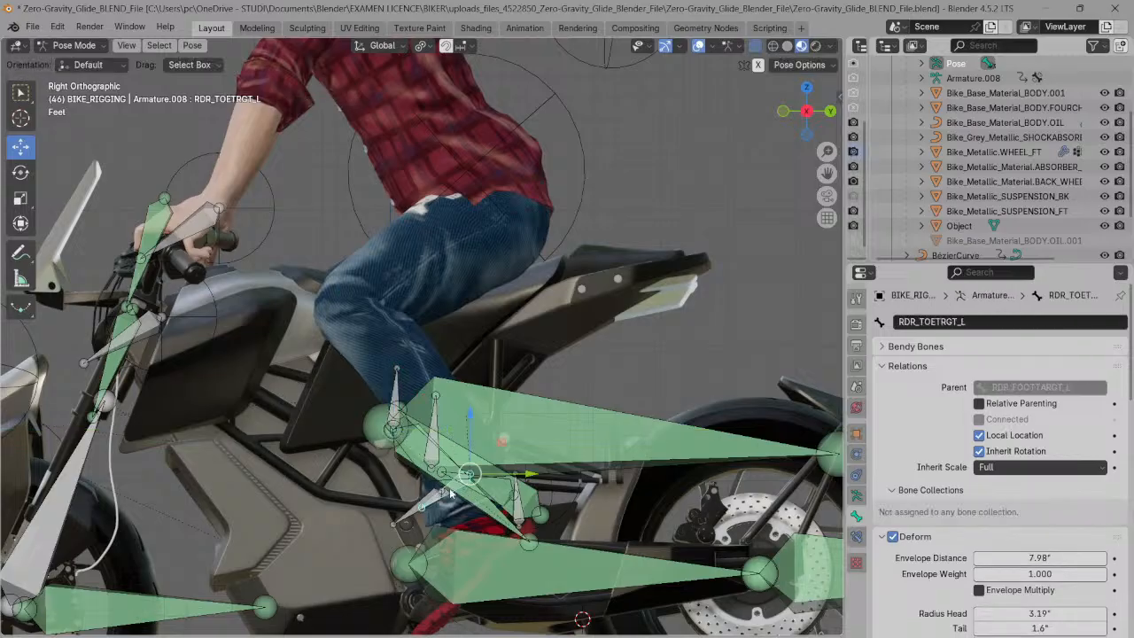
pyautogui.moveTo(530, 470); pyautogui.dragTo(540, 472)
pyautogui.click(489, 494)
pyautogui.moveTo(512, 490); pyautogui.dragTo(506, 490)
pyautogui.hotkey('ctrl', 'z')
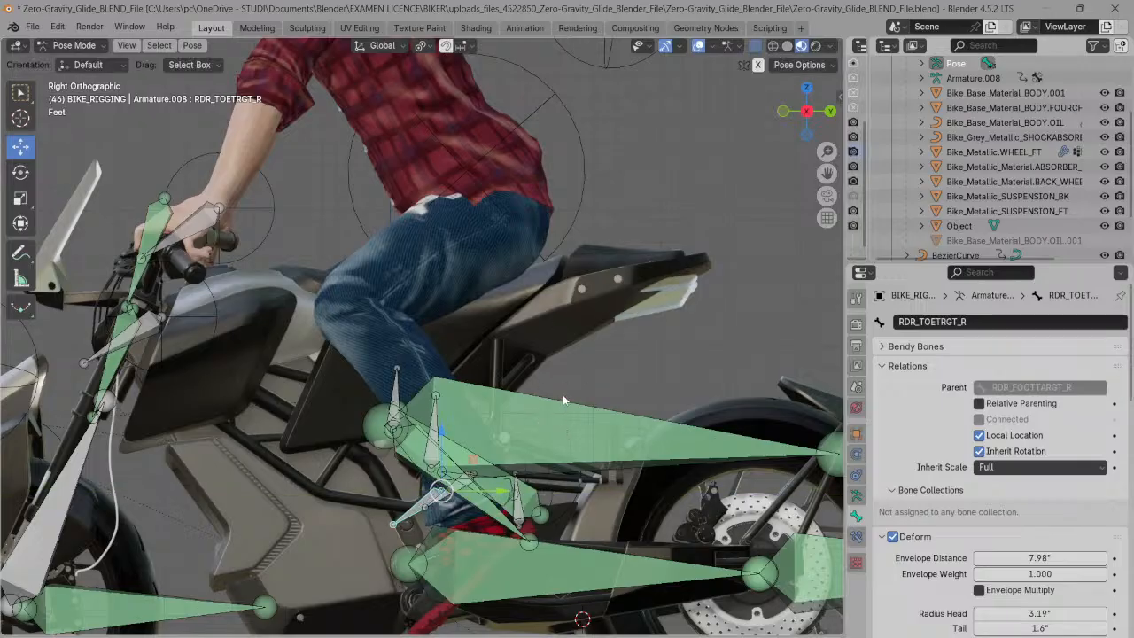
# - Inspect the bone relations of the target bone at the shock absorber's lower end and of the DEF_BODY bone
pyautogui.click(521, 504)
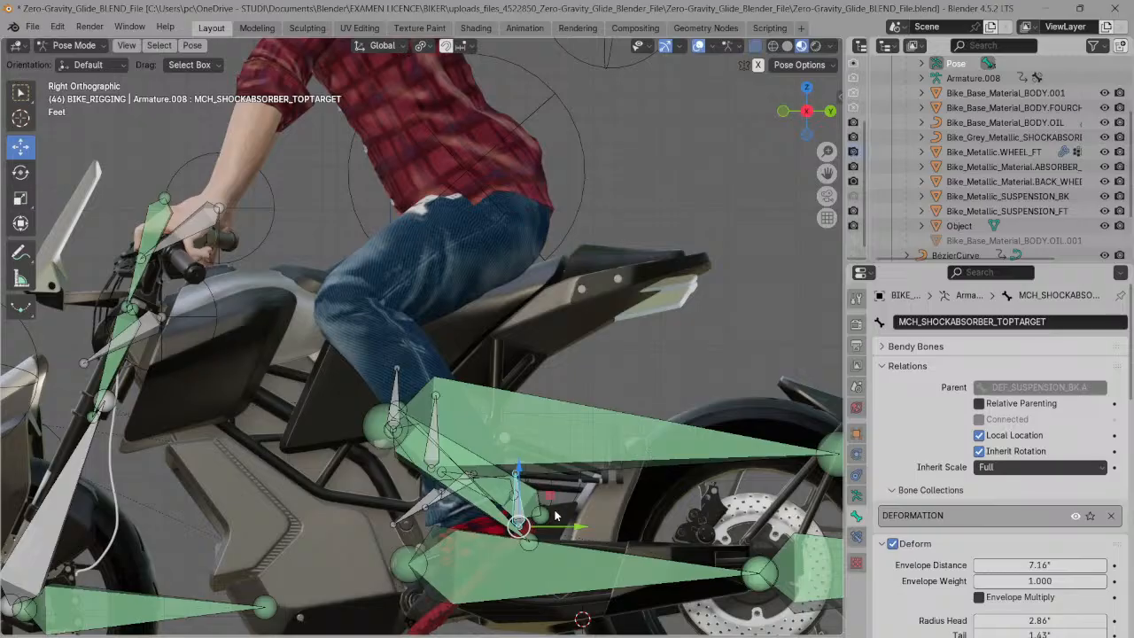
pyautogui.moveTo(824, 153); pyautogui.dragTo(823, 172)
pyautogui.click(432, 456)
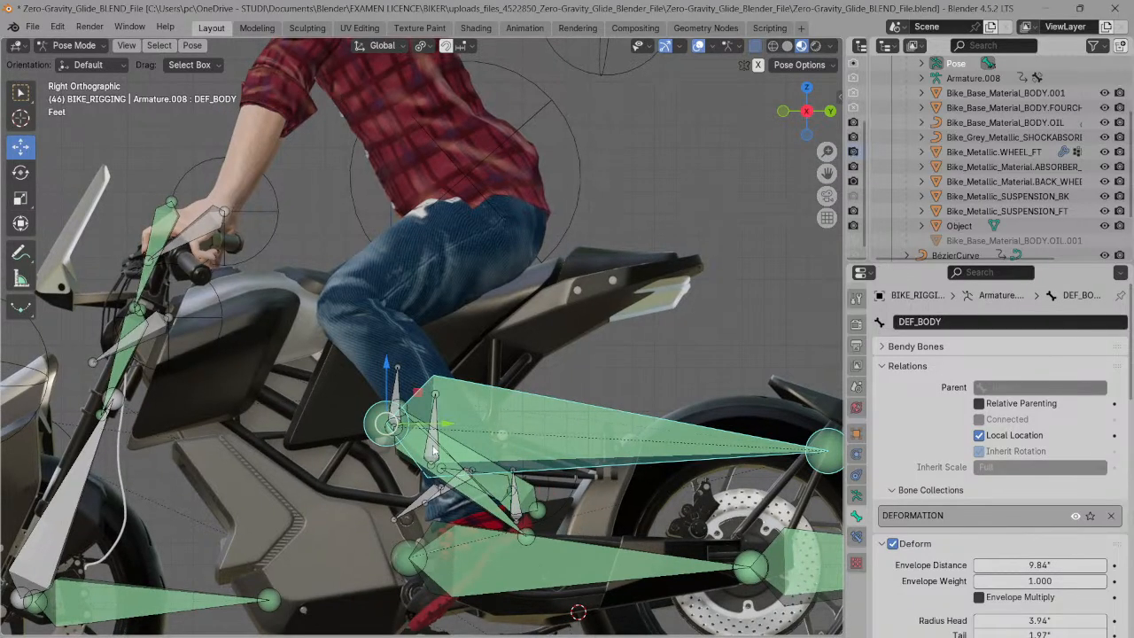
# - Inspect the bone relations of the MCH_SHOCKABSORBER_SPRINGTARGET and MCH_SHOCKABSORBER_TOPTARGET bones
pyautogui.click(434, 453)
pyautogui.click(438, 430)
pyautogui.click(436, 417)
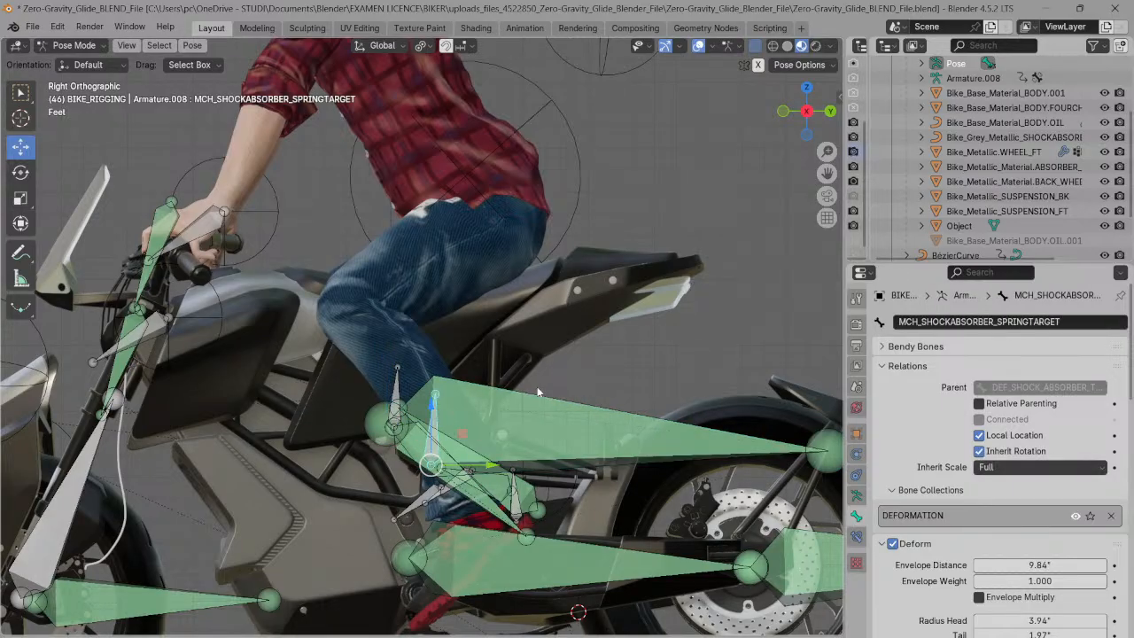
pyautogui.click(518, 506)
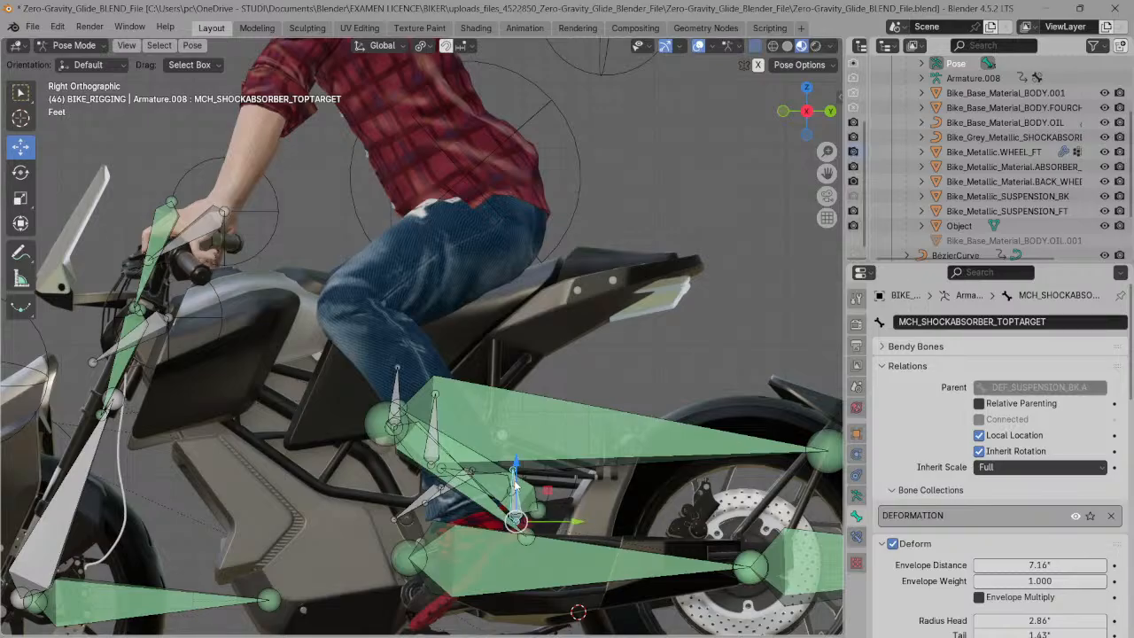
# - Hide the armature's DEFORMATION bone collection, show the MECHANICAL collection and make MECHANICAL the active one
pyautogui.click(856, 514)
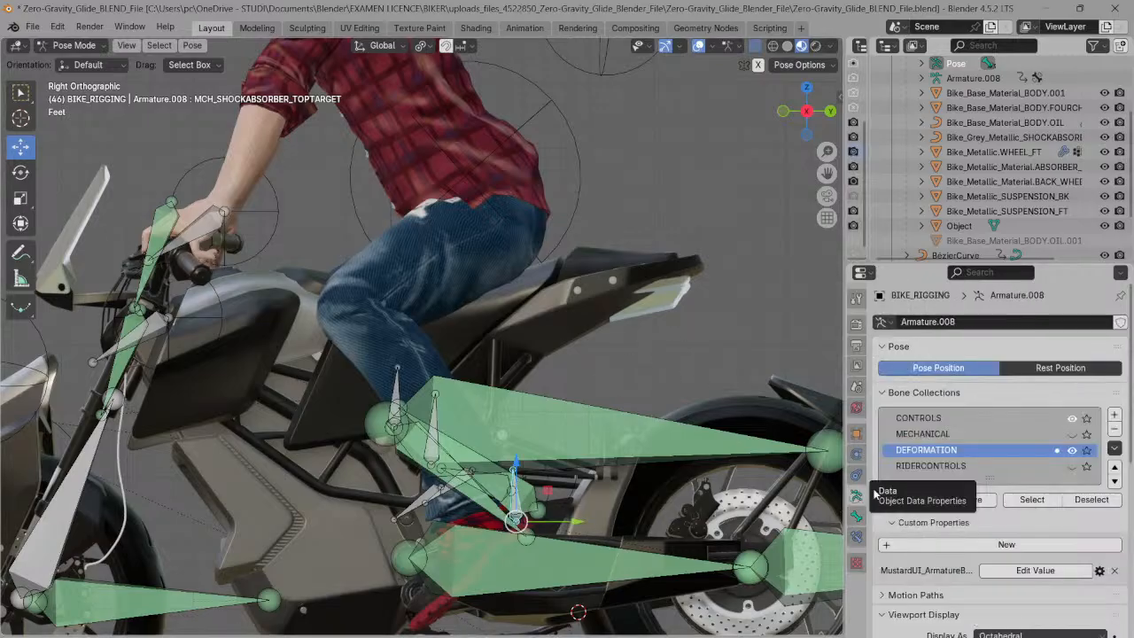
pyautogui.click(1071, 449)
pyautogui.click(1073, 433)
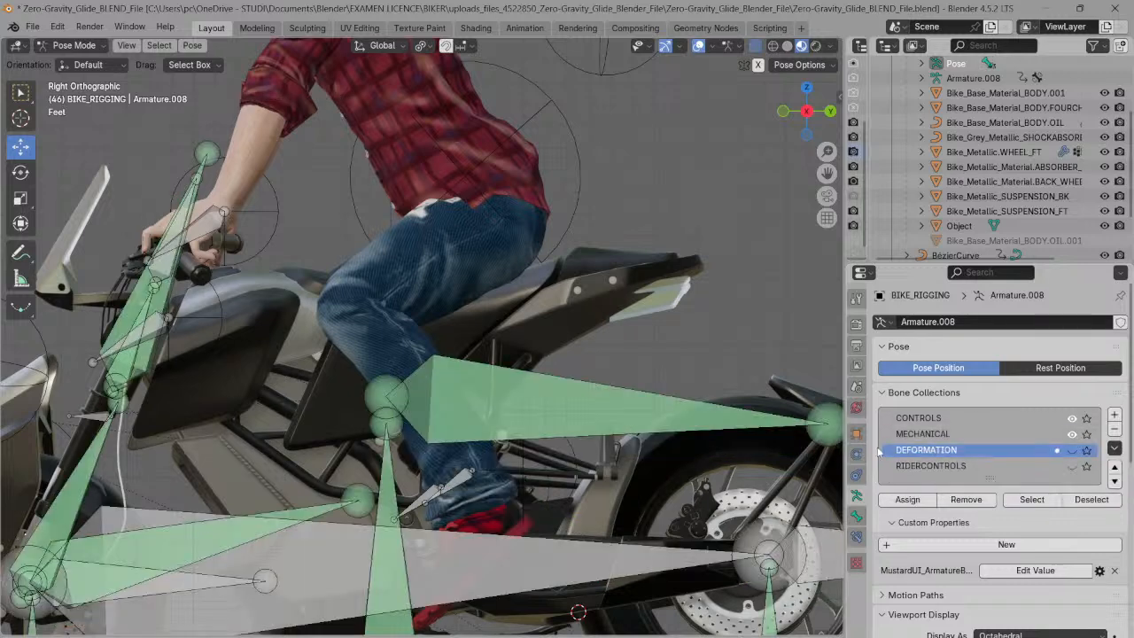
pyautogui.click(939, 433)
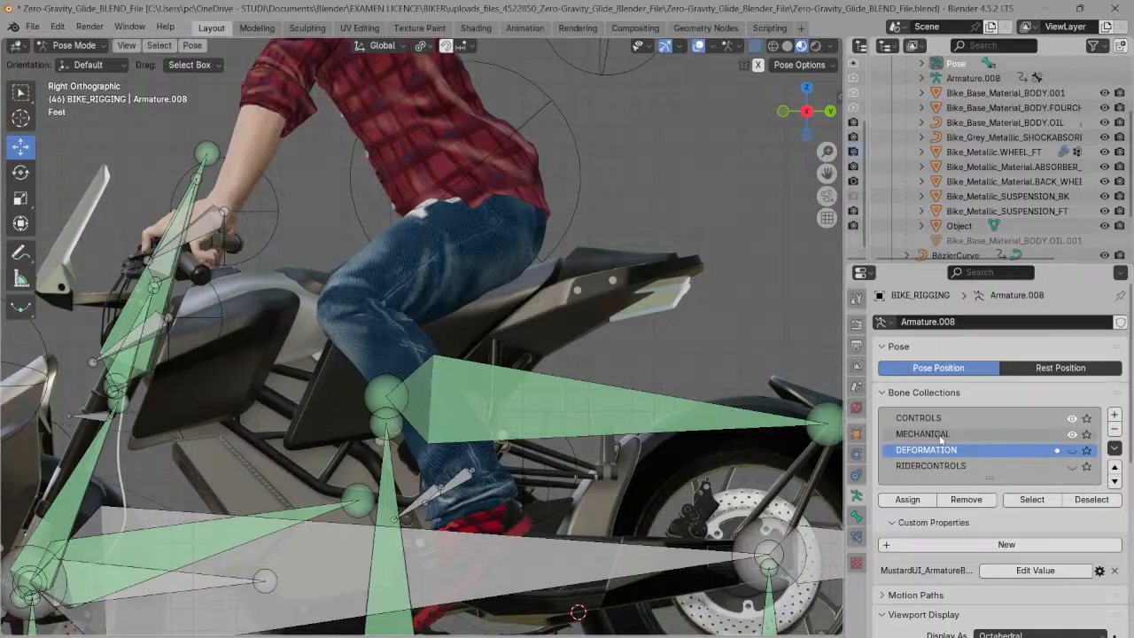
# - Check the names of the small bone at the rider's left foot and the tall vertical bone under the body bone
pyautogui.moveTo(826, 173); pyautogui.dragTo(783, 152)
pyautogui.click(464, 461)
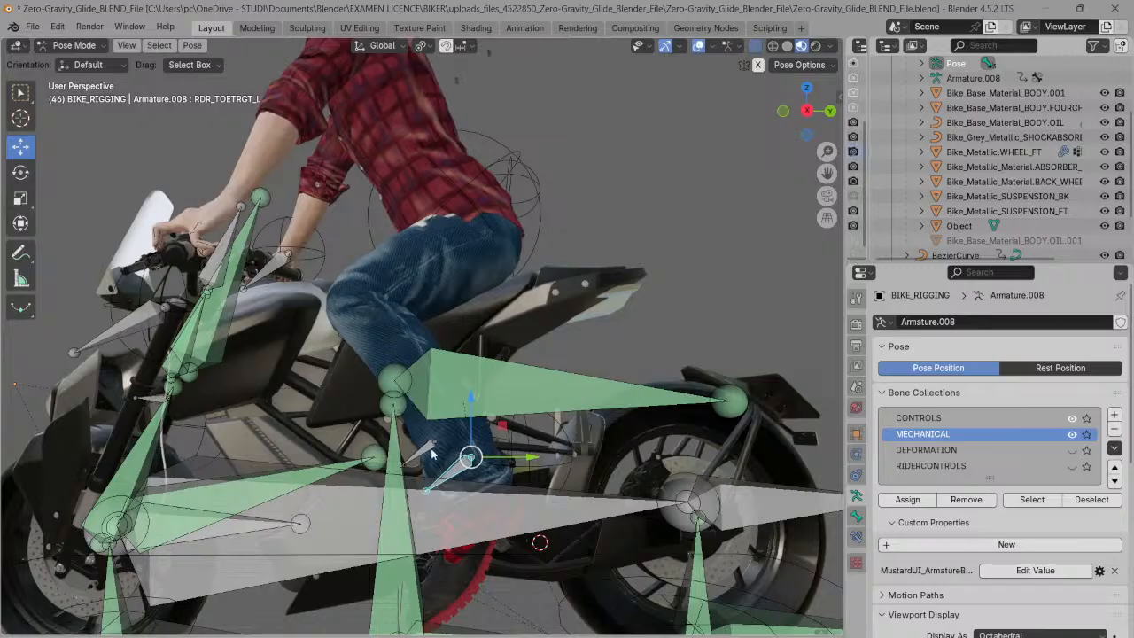
pyautogui.click(397, 407)
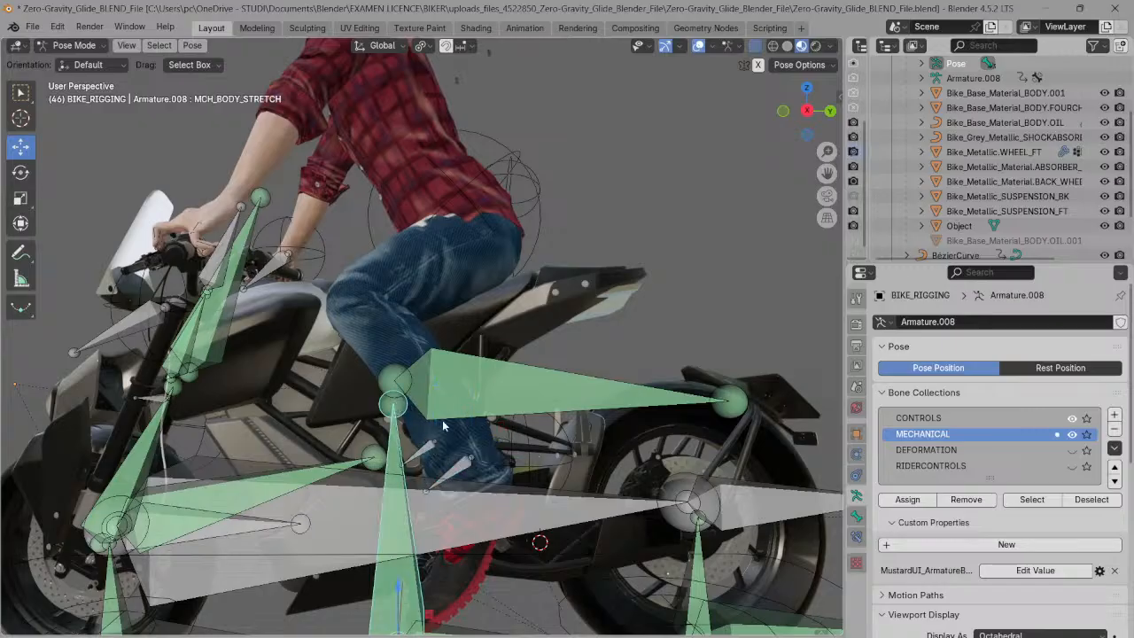
# - Examine the mechanical bones in wireframe and solid shading, identify the right toe target and body bones, and restore material preview shading
pyautogui.click(772, 46)
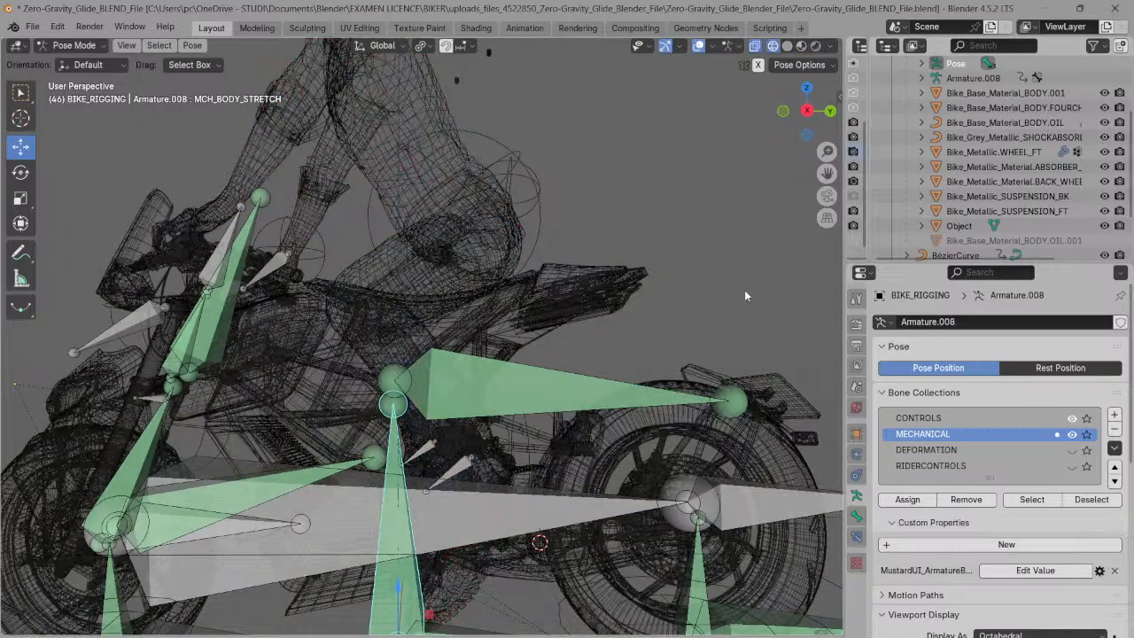
pyautogui.moveTo(806, 113); pyautogui.dragTo(714, 108)
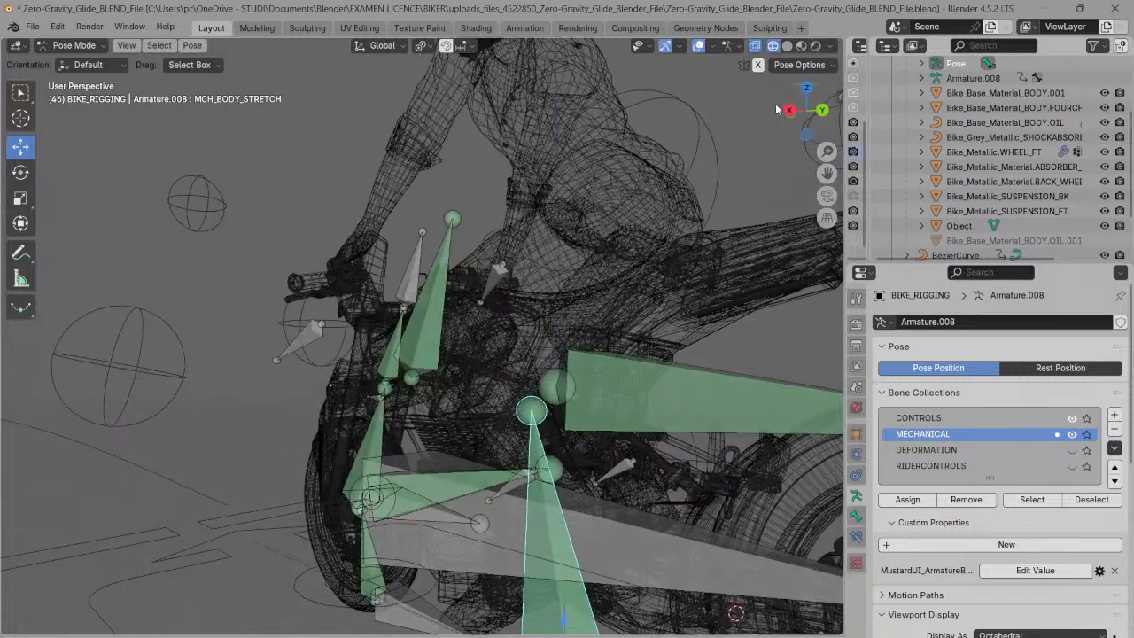
pyautogui.click(786, 46)
pyautogui.click(632, 464)
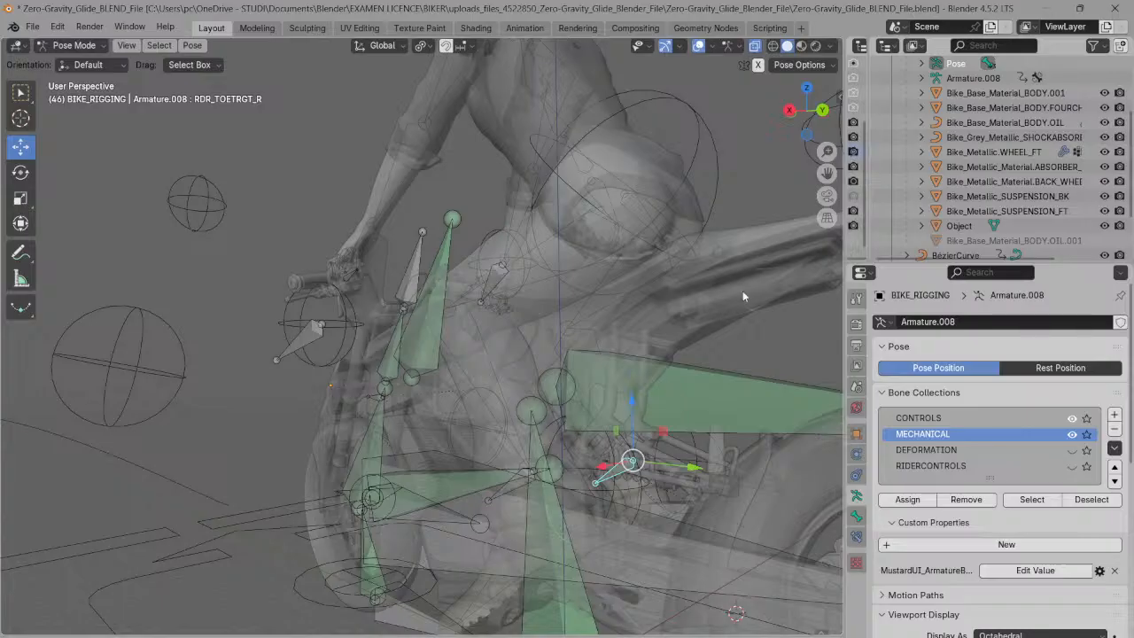
pyautogui.moveTo(802, 110); pyautogui.dragTo(714, 122)
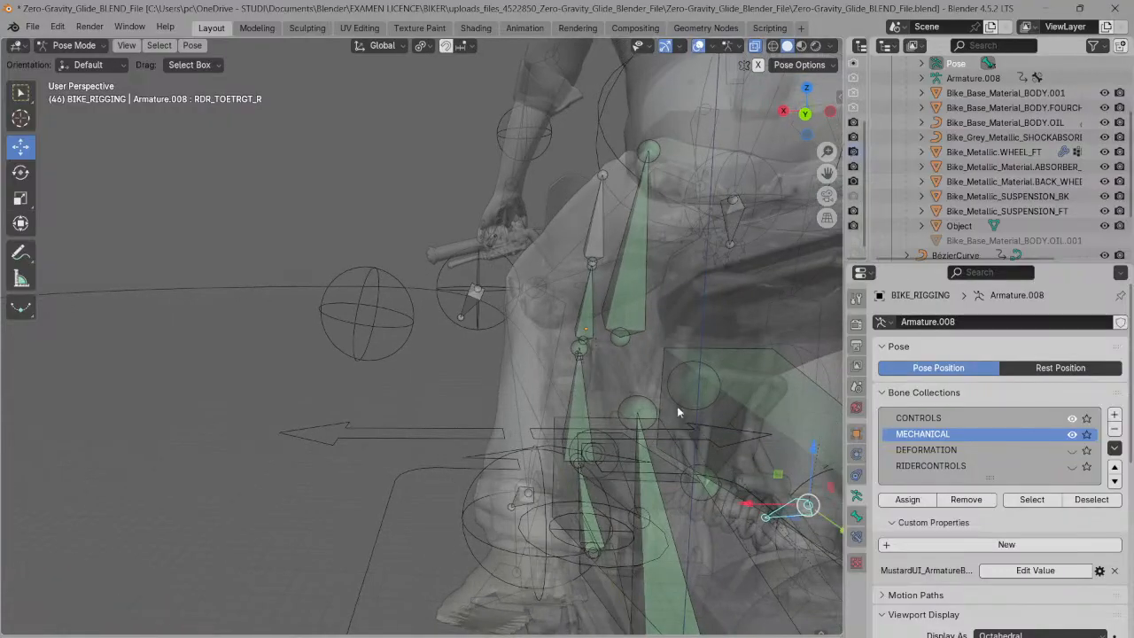
pyautogui.click(682, 383)
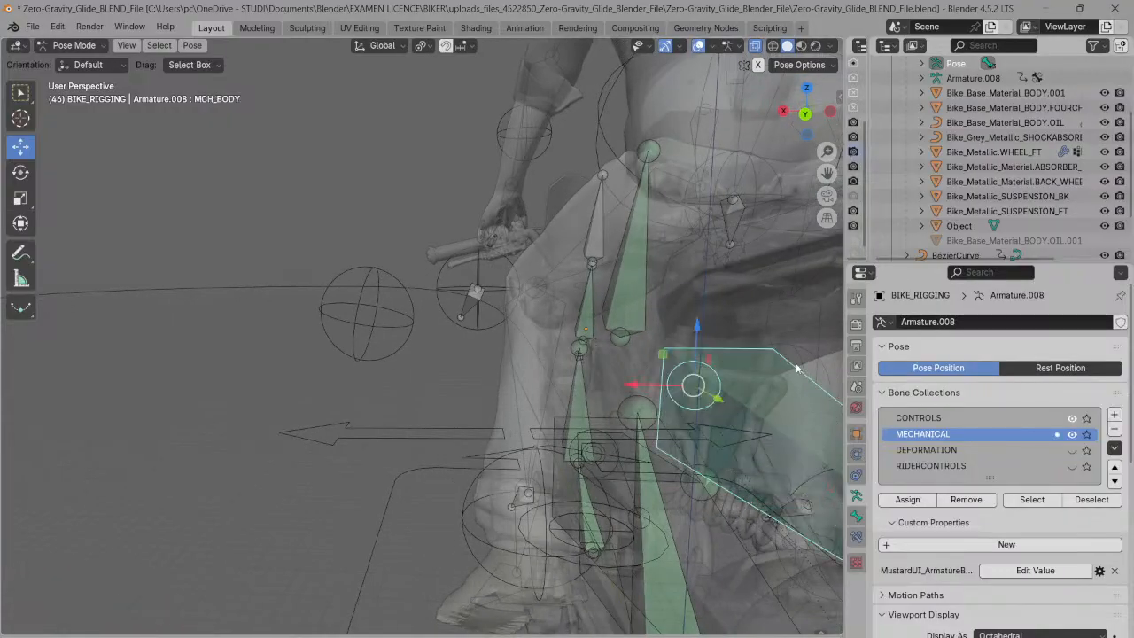
pyautogui.click(801, 46)
pyautogui.click(754, 521)
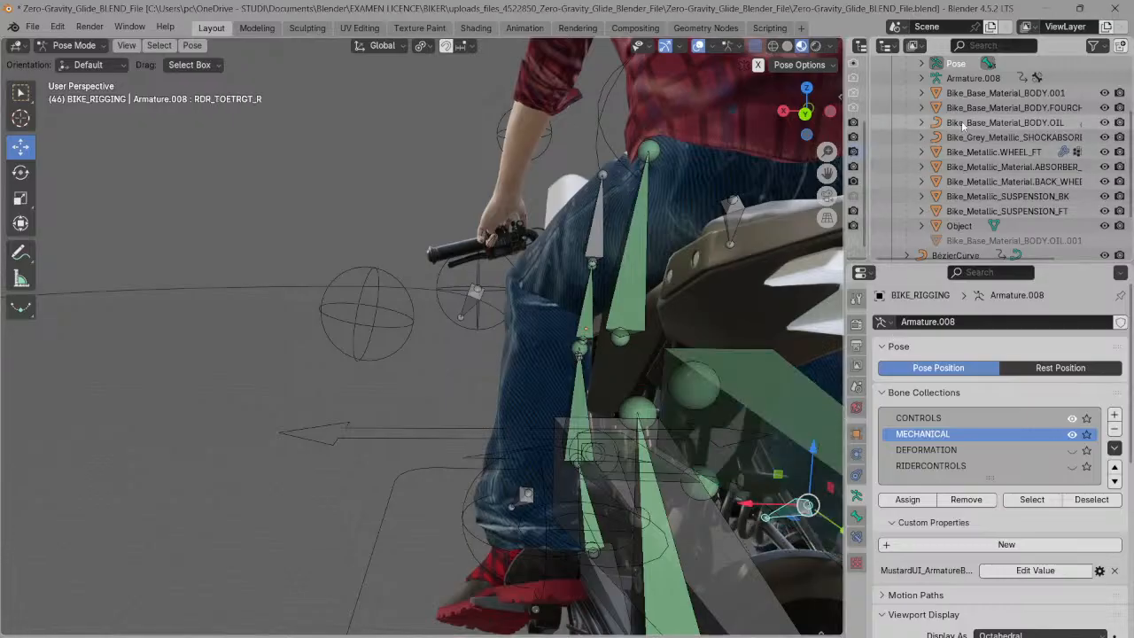
# - Select the front wheel, back wheel, back and front suspension and Object meshes in turn to locate each part on the bike
pyautogui.click(939, 166)
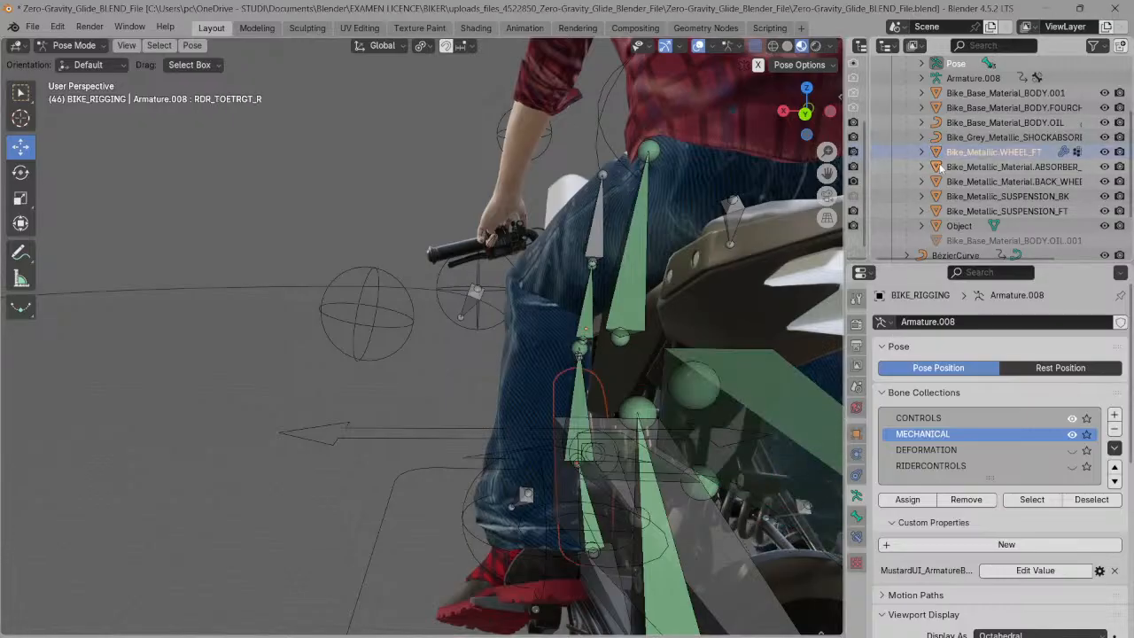
pyautogui.click(937, 180)
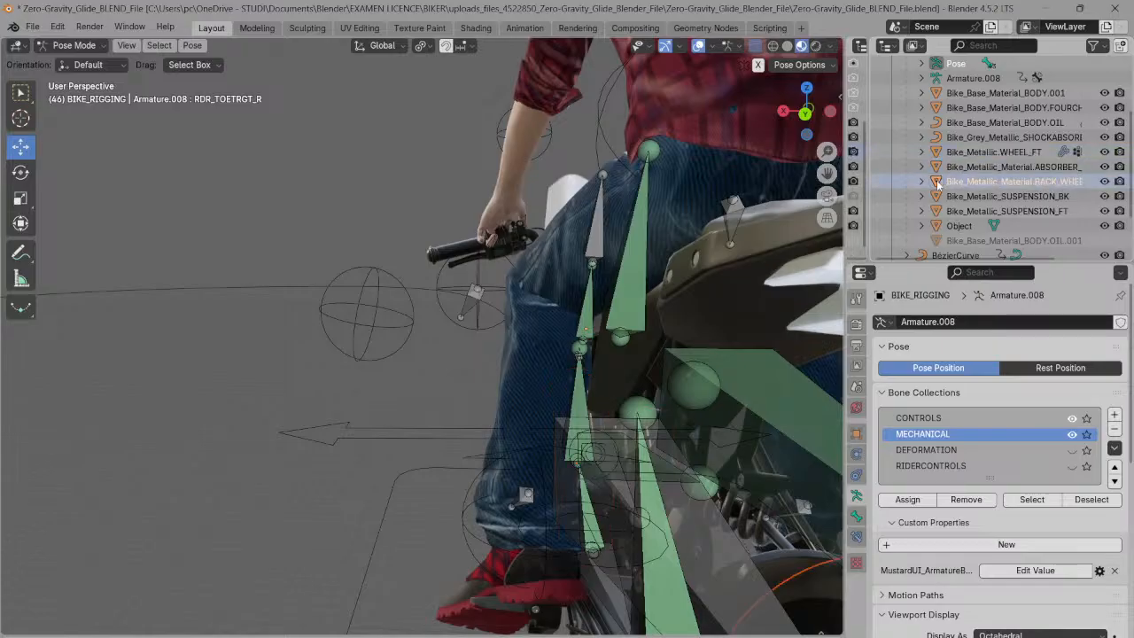
pyautogui.click(938, 196)
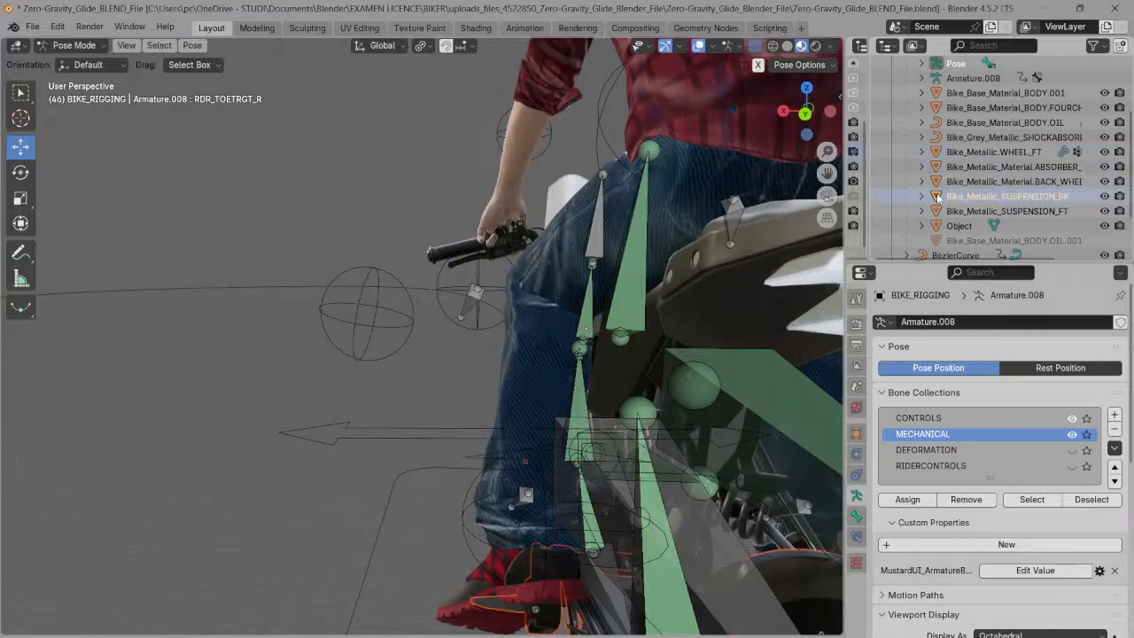
pyautogui.click(936, 211)
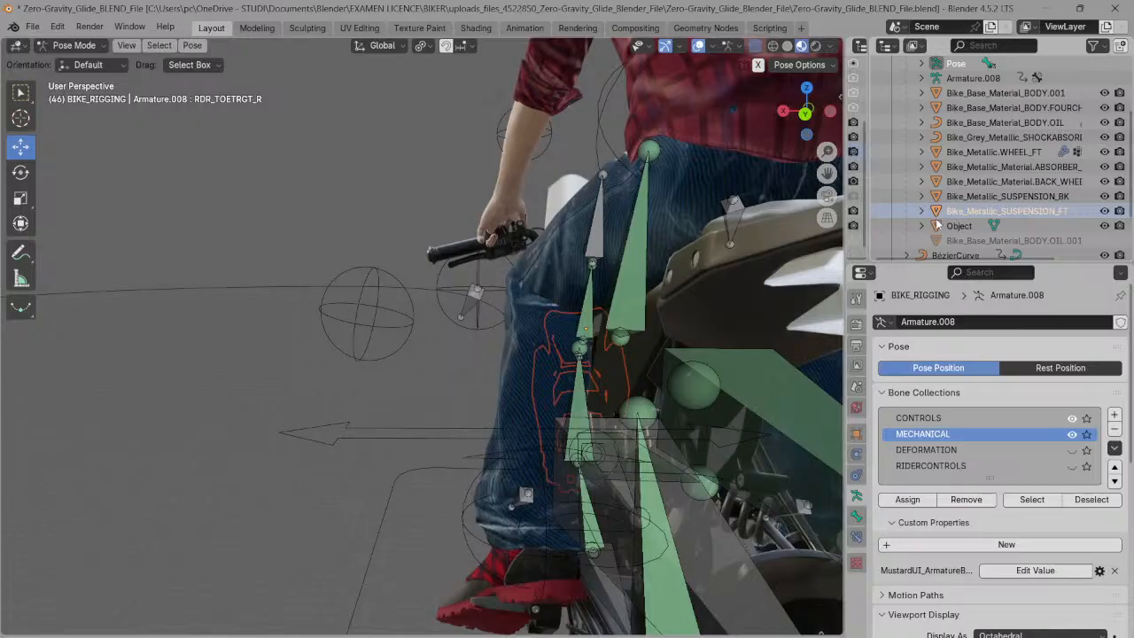
pyautogui.click(936, 225)
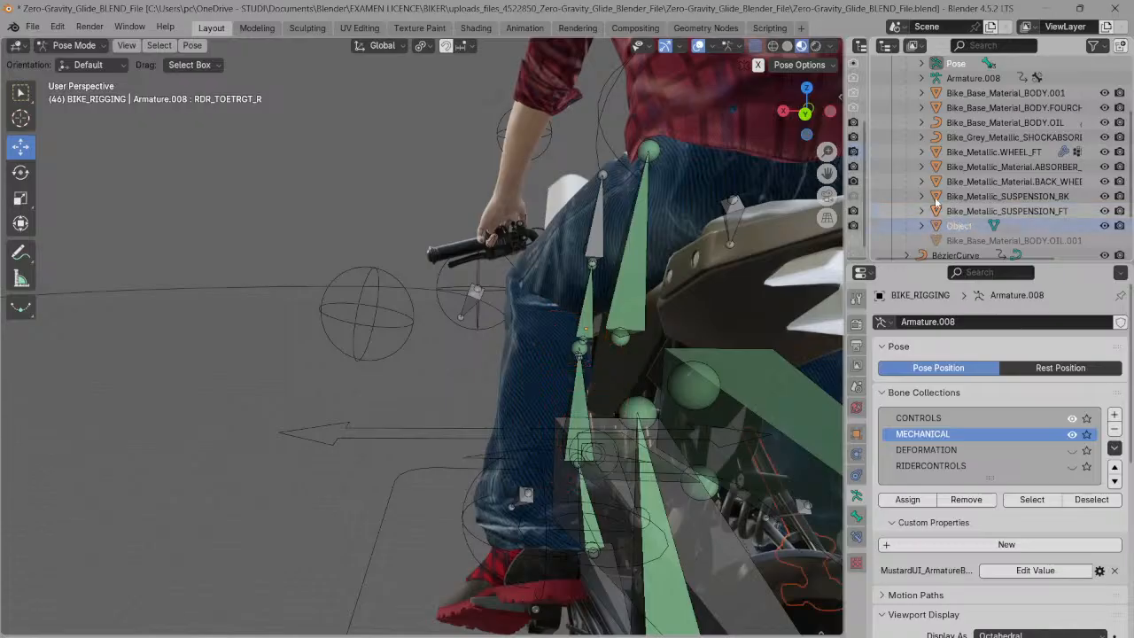
pyautogui.moveTo(827, 172); pyautogui.dragTo(644, 168)
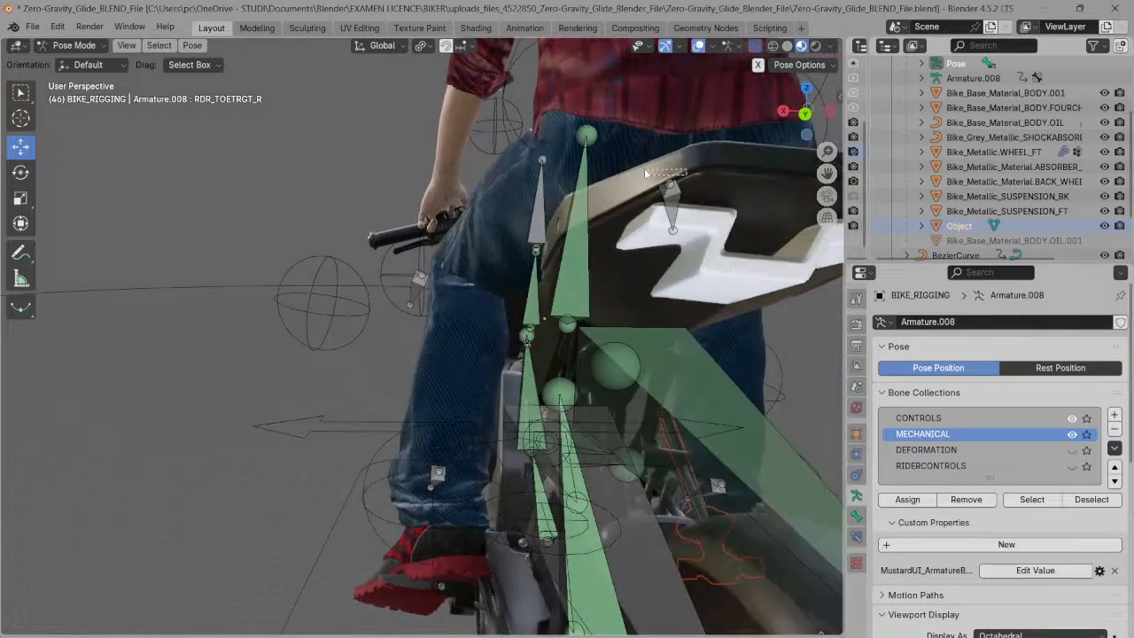
pyautogui.moveTo(806, 112); pyautogui.dragTo(724, 94)
pyautogui.moveTo(808, 113); pyautogui.dragTo(752, 92)
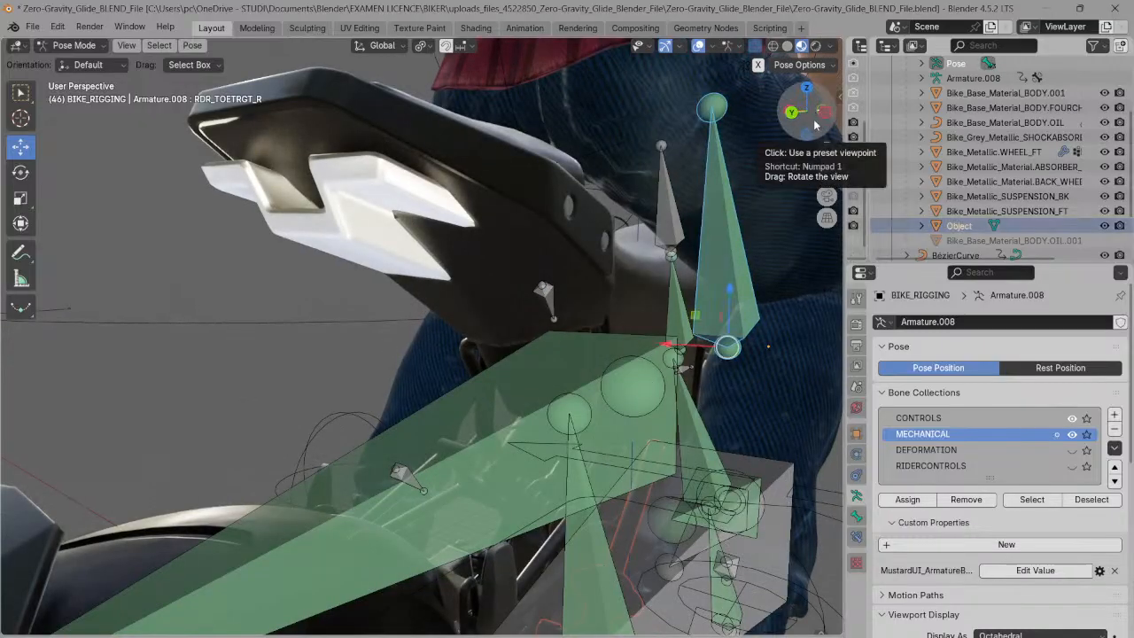
pyautogui.moveTo(801, 117); pyautogui.dragTo(832, 121)
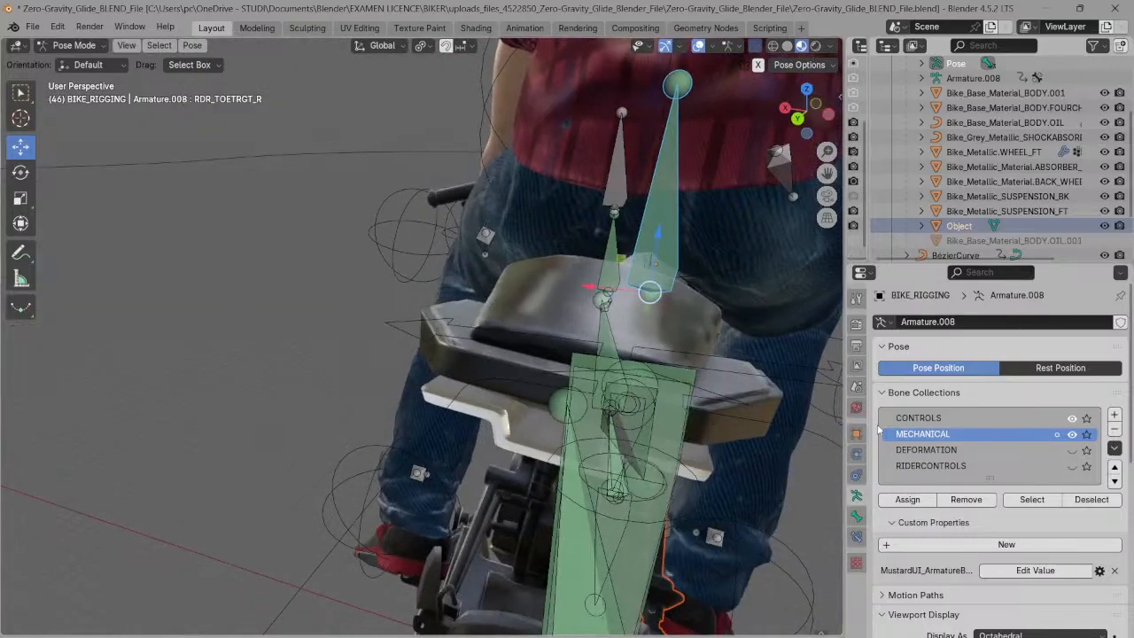
# - Switch to TikTok LIVE Studio, check the live preview with its window maximized, and return to Blender
pyautogui.moveTo(822, 634)
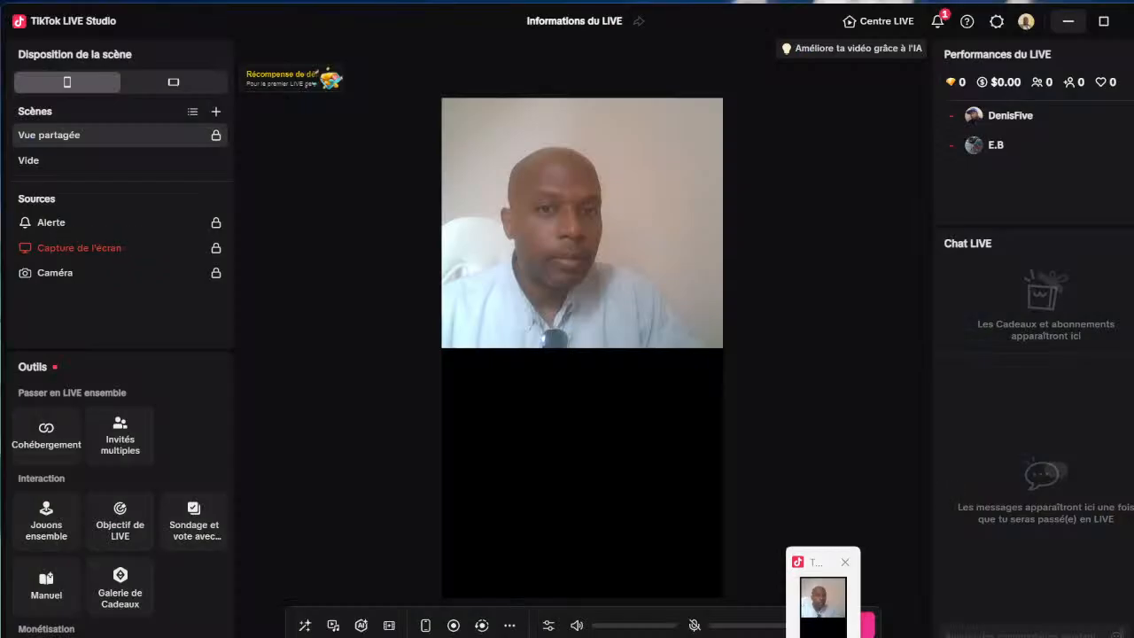
pyautogui.click(822, 598)
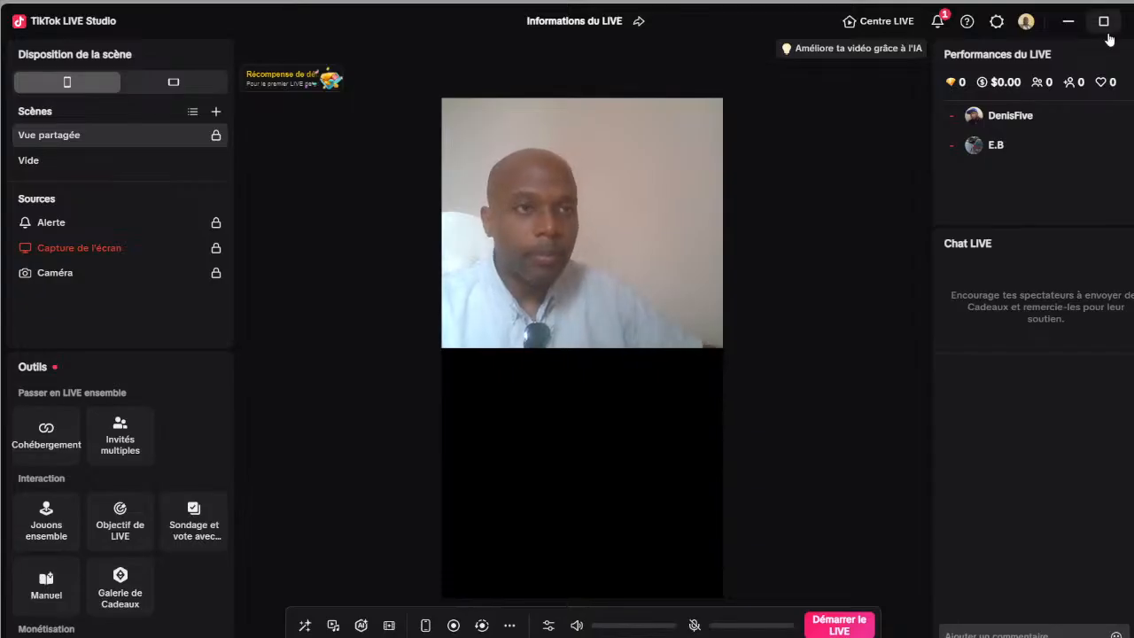
pyautogui.click(1105, 31)
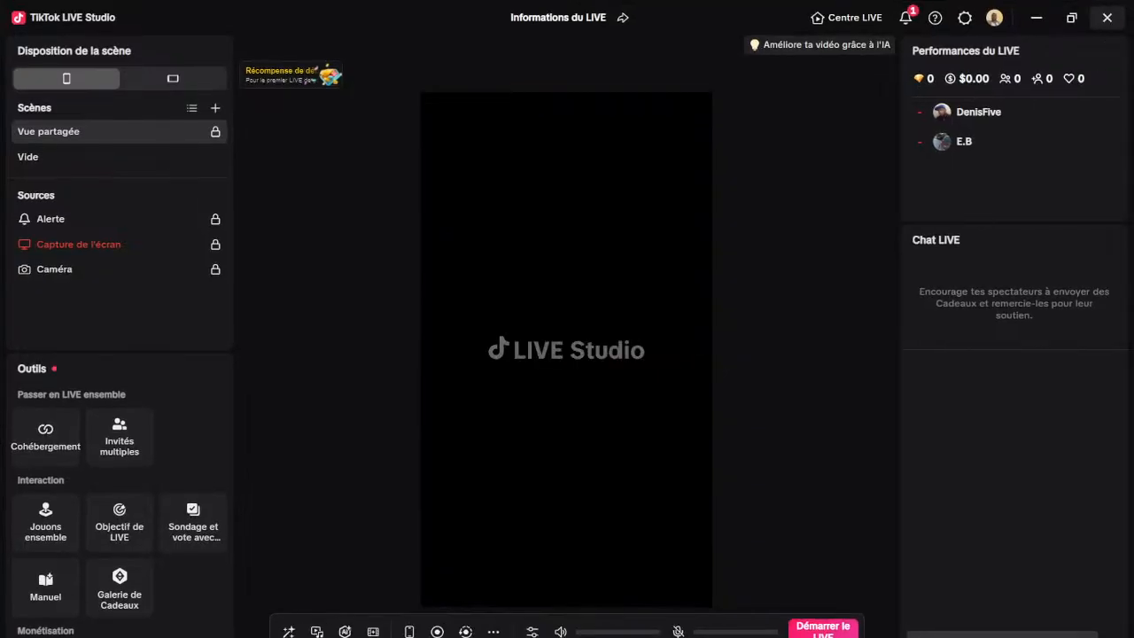
pyautogui.click(1108, 35)
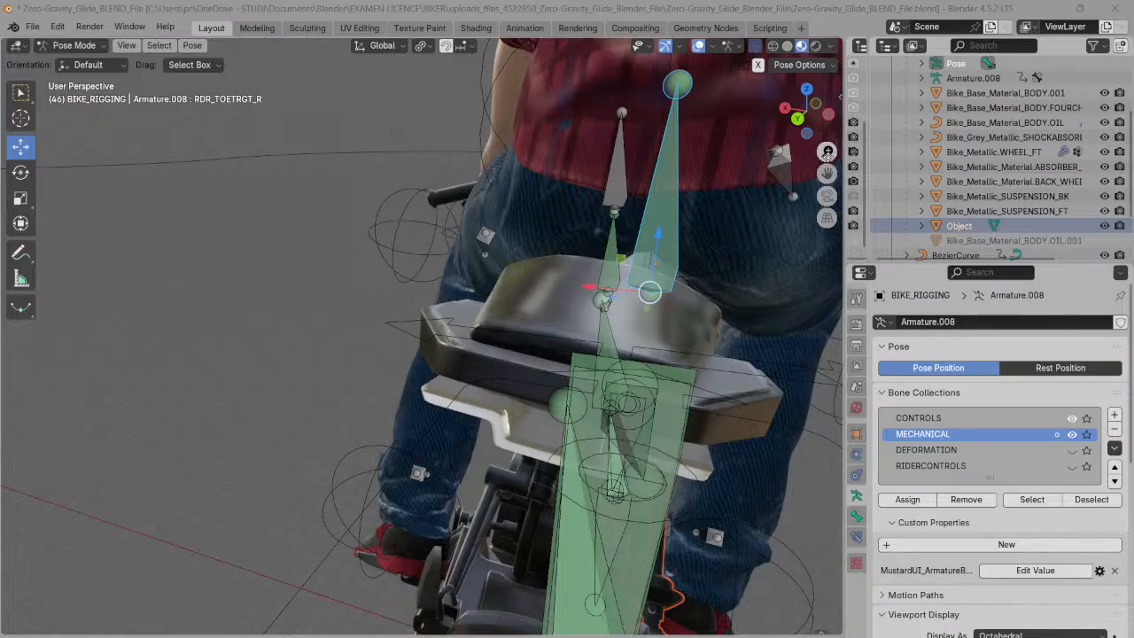
# - Check the names of the MCH_AXIS and MCH_STEERING bones near the lower shock absorber mesh, and undo the last change
pyautogui.moveTo(811, 124); pyautogui.dragTo(751, 101)
pyautogui.click(751, 104)
pyautogui.moveTo(826, 173); pyautogui.dragTo(767, 78)
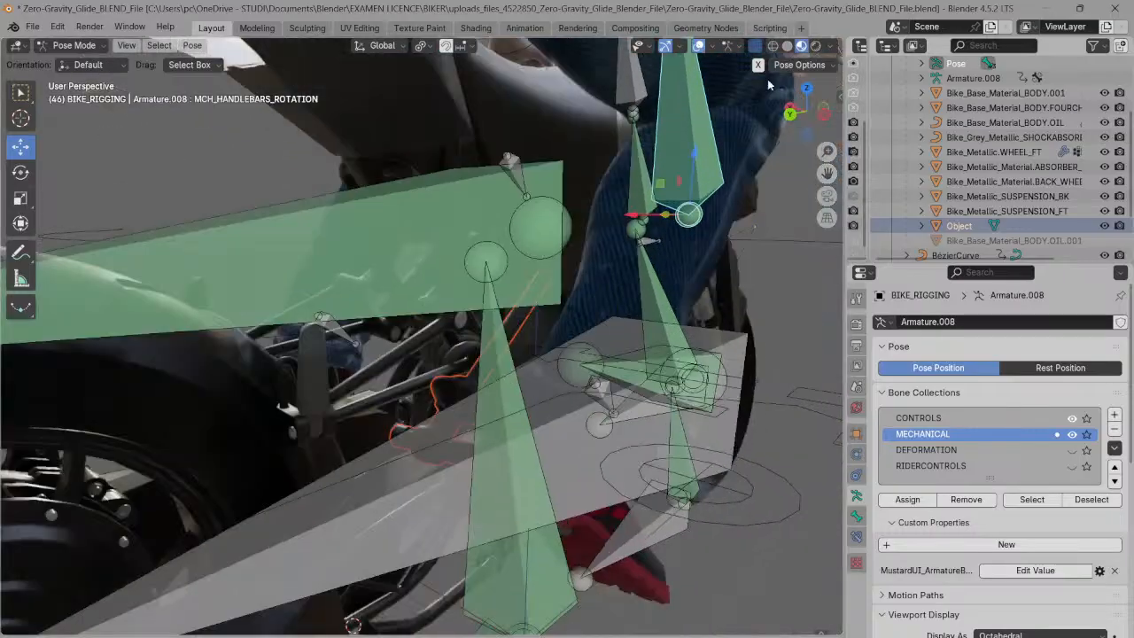
pyautogui.click(464, 403)
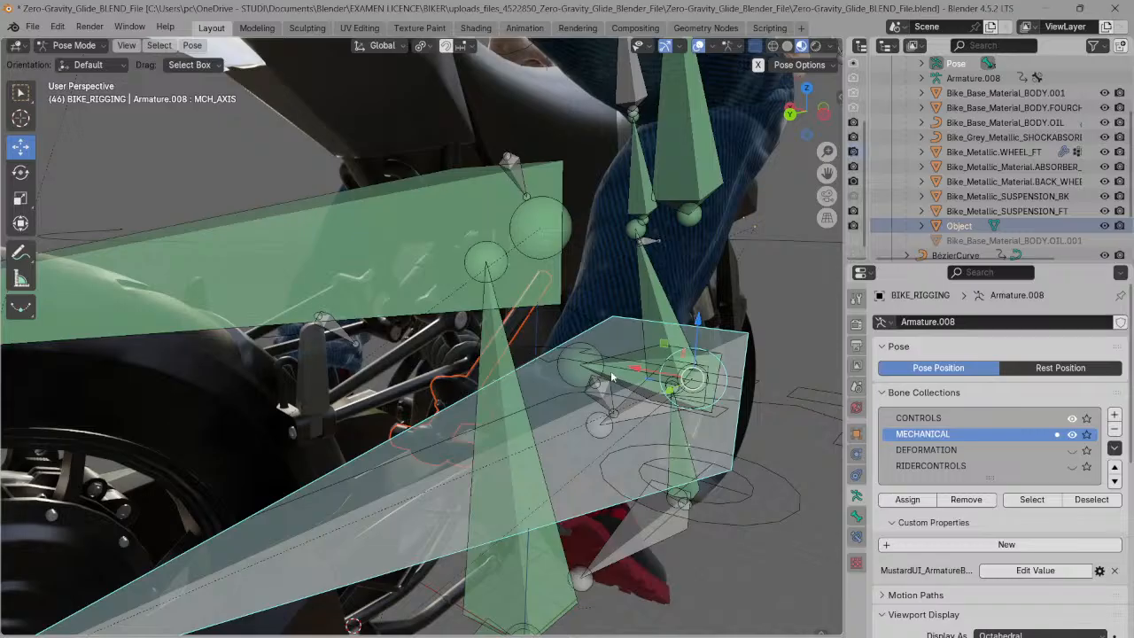
pyautogui.click(646, 372)
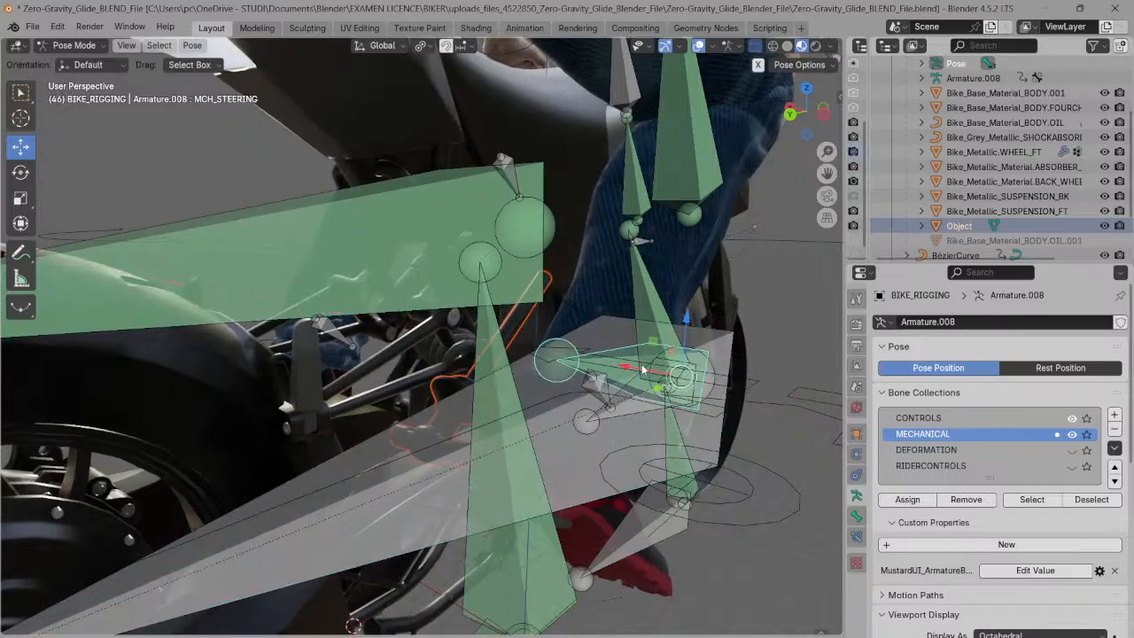
pyautogui.click(625, 412)
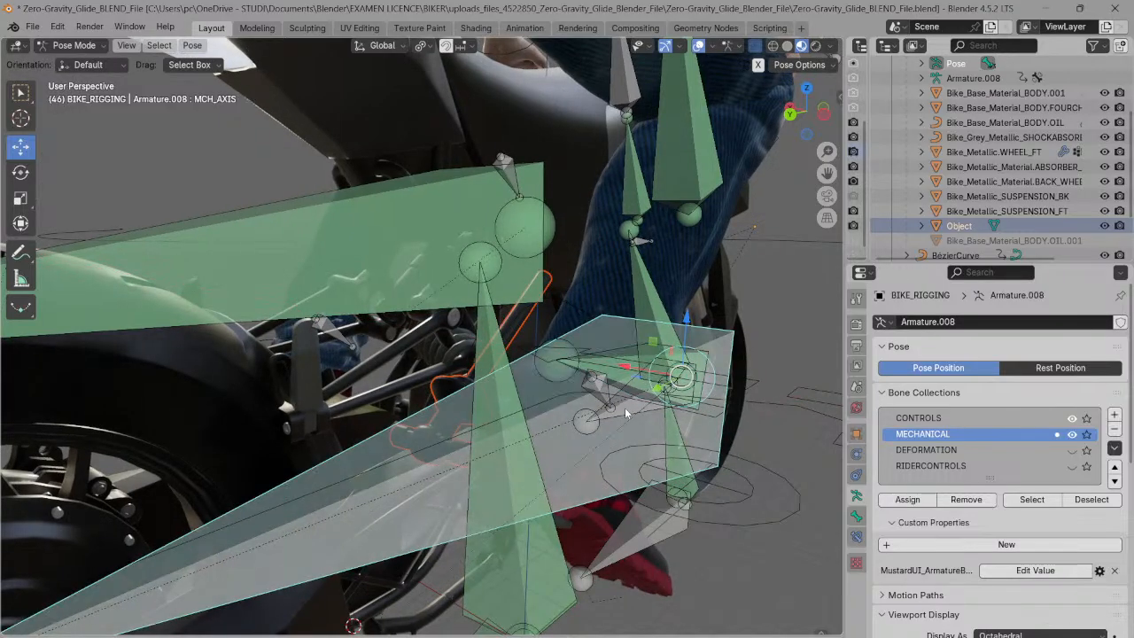
pyautogui.hotkey('ctrl', 'z')
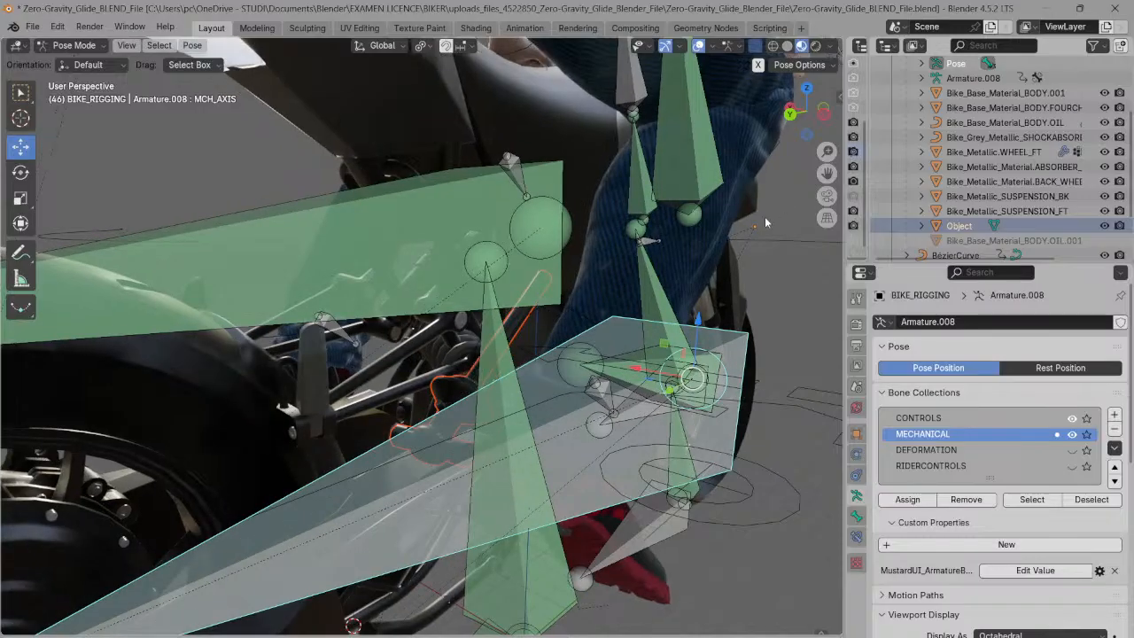
# - Switch the rig to Object Mode, select the lower shock absorber mesh named Object, and activate the Move tool
pyautogui.hotkey('ctrl', 'Tab')
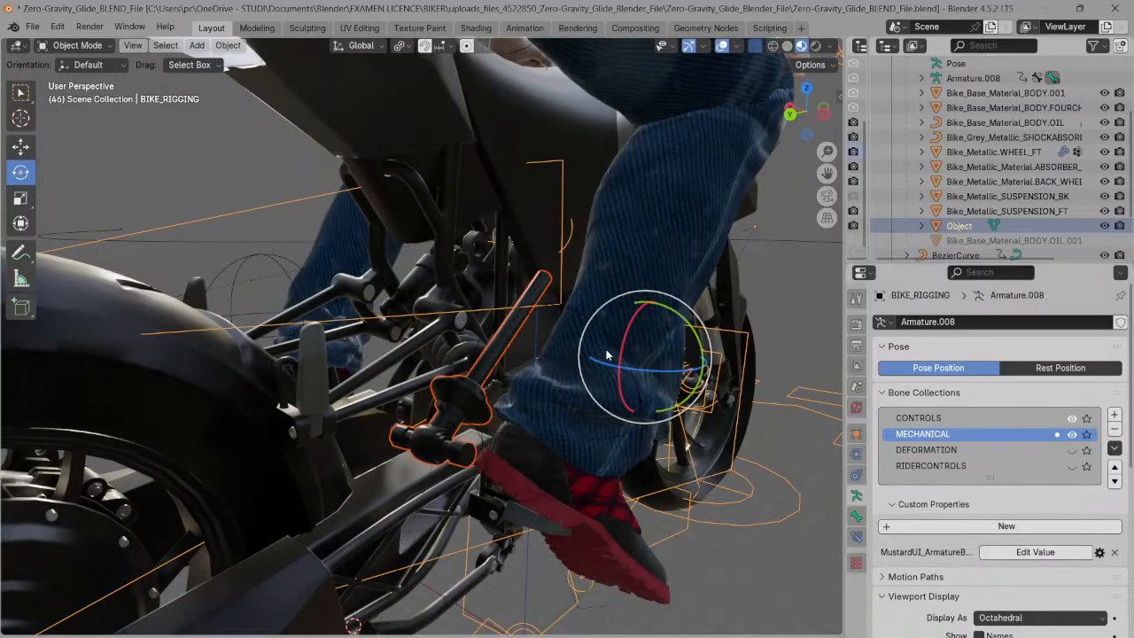
pyautogui.click(464, 416)
pyautogui.click(21, 146)
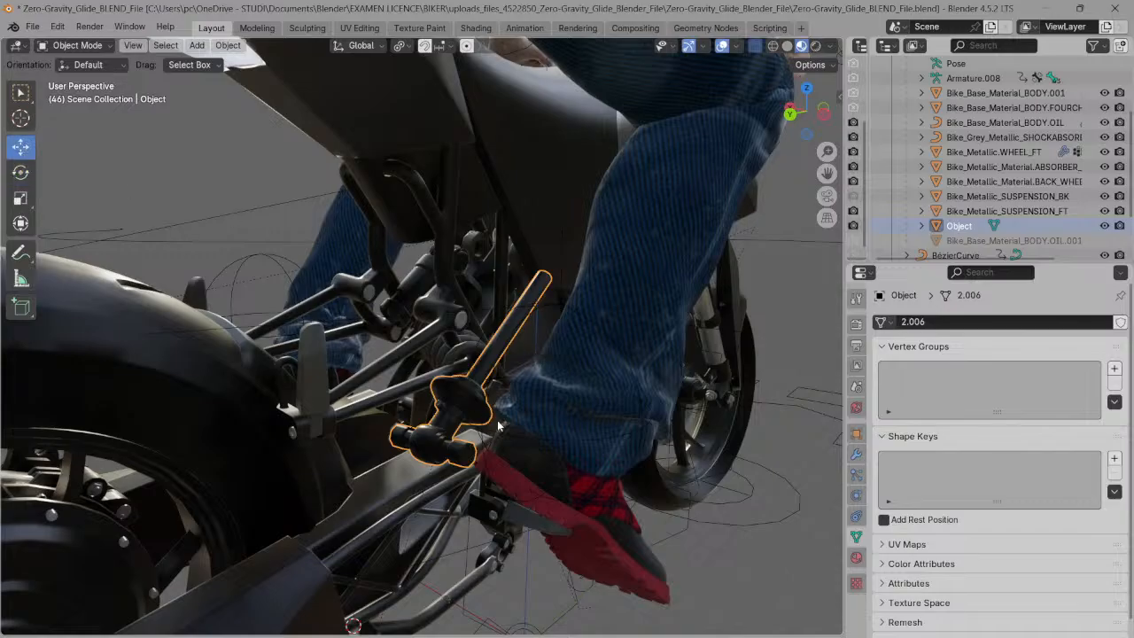
pyautogui.moveTo(825, 151); pyautogui.dragTo(812, 201)
pyautogui.moveTo(803, 210)
pyautogui.mouseDown()
pyautogui.moveTo(812, 176)
pyautogui.moveTo(799, 224)
pyautogui.mouseUp()
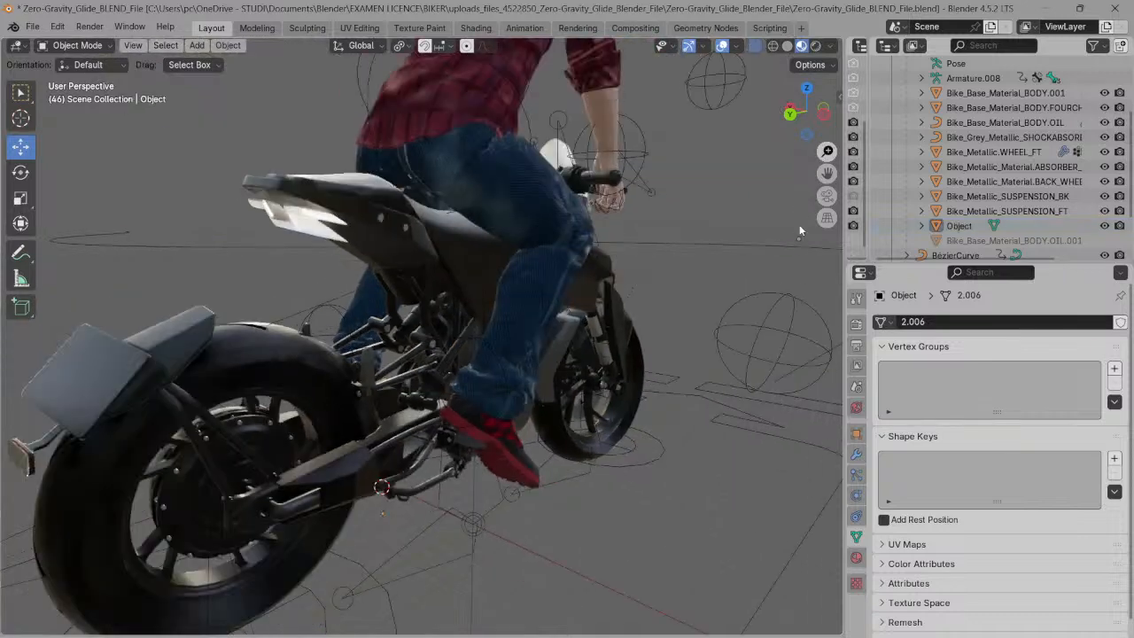
# - Try moving the Bézier curve path, and undo the move
pyautogui.click(769, 245)
pyautogui.press('r')
pyautogui.press('x')
pyautogui.click(573, 407)
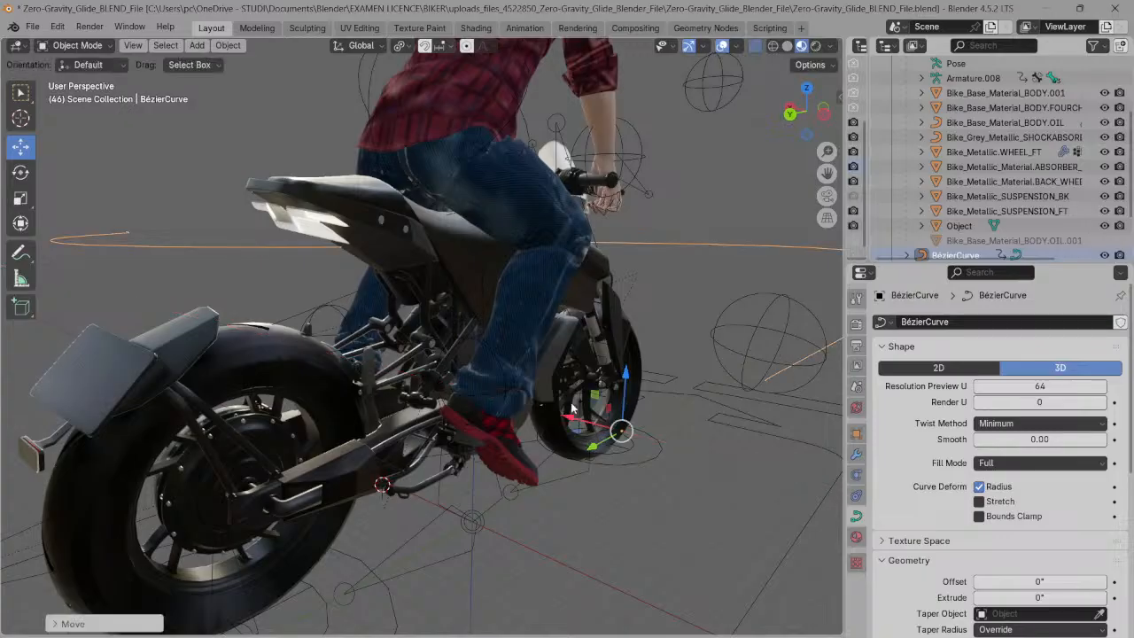
pyautogui.hotkey('ctrl', 'z')
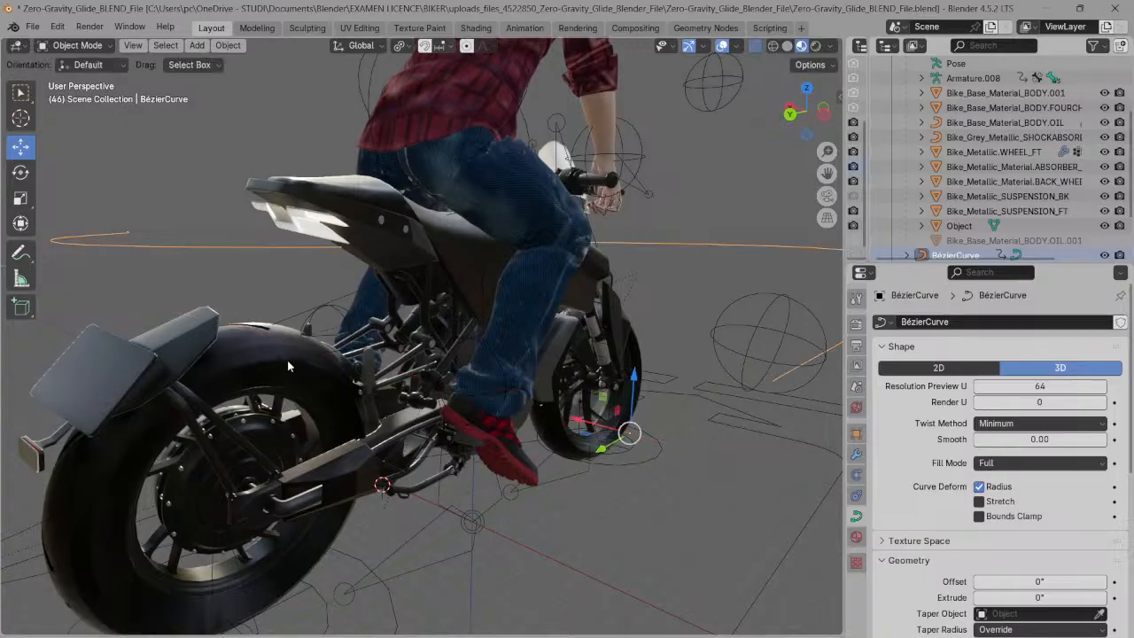
# - Move the lower shock absorber mesh named Object along the global X axis, reselecting it for a second adjustment
pyautogui.click(432, 387)
pyautogui.moveTo(359, 492); pyautogui.dragTo(333, 487)
pyautogui.moveTo(339, 488); pyautogui.dragTo(328, 482)
pyautogui.click(320, 480)
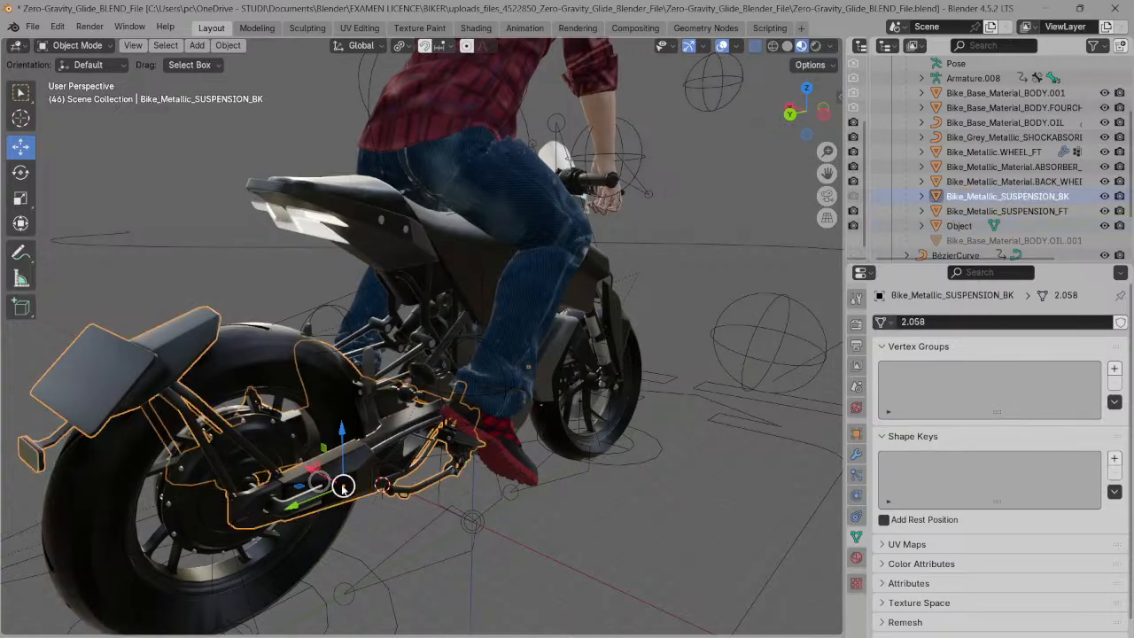
pyautogui.click(464, 338)
pyautogui.moveTo(804, 107); pyautogui.dragTo(835, 120)
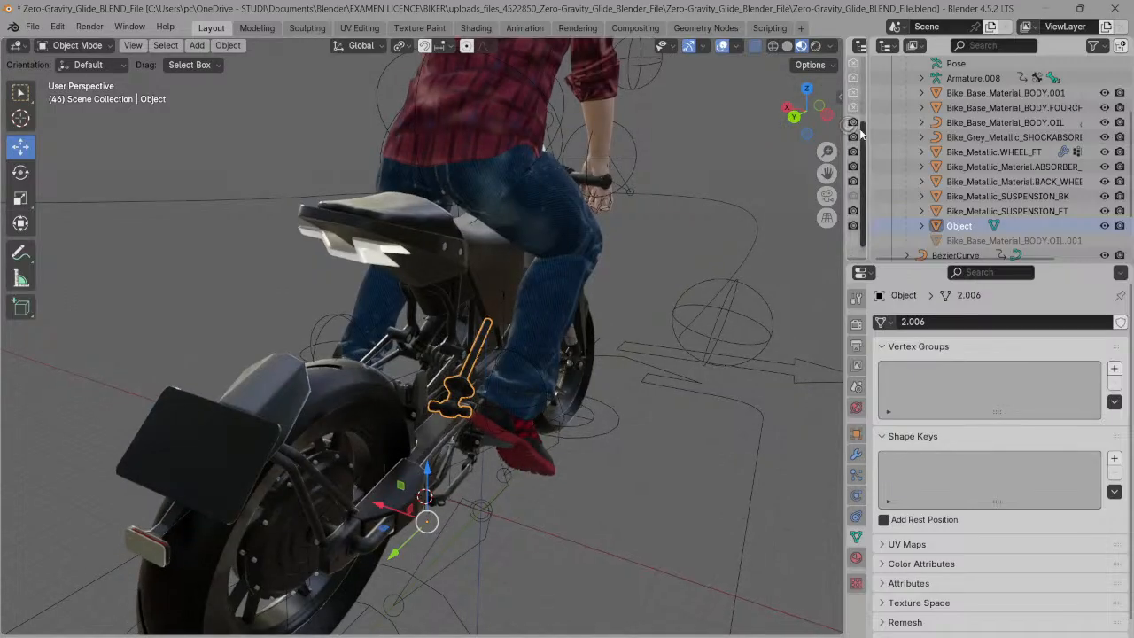
pyautogui.scroll(-1, 858, 132)
pyautogui.moveTo(384, 508); pyautogui.dragTo(299, 493)
pyautogui.click(288, 486)
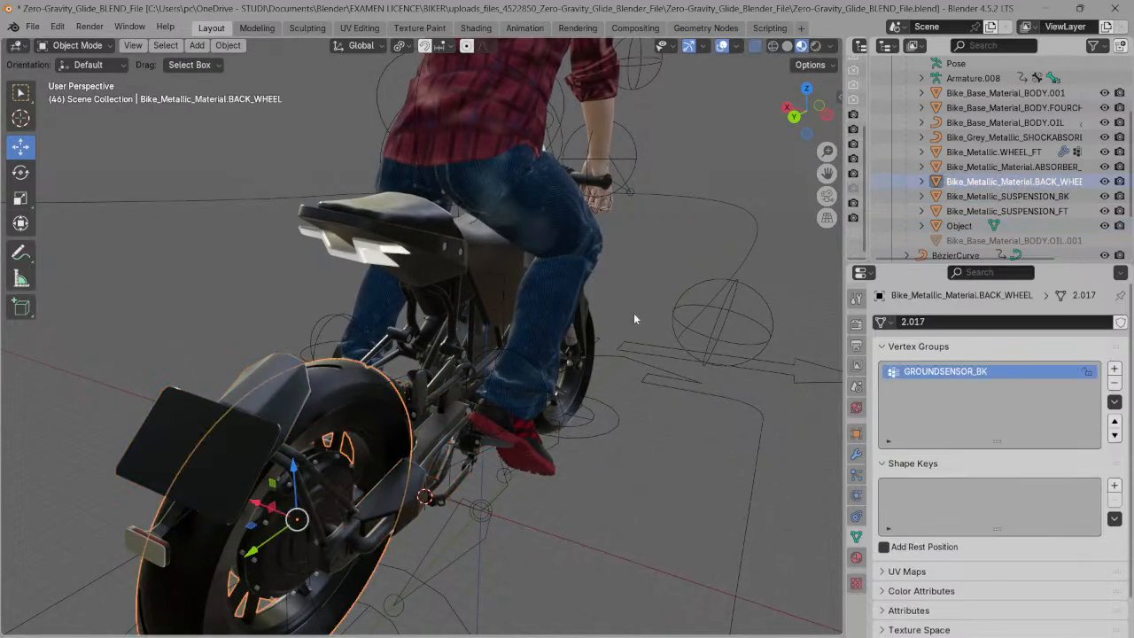
# - Shift the lower shock absorber mesh slightly further along the X axis while viewing the motorcycle from behind
pyautogui.moveTo(806, 114)
pyautogui.mouseDown()
pyautogui.moveTo(881, 140)
pyautogui.moveTo(929, 131)
pyautogui.moveTo(827, 133)
pyautogui.moveTo(819, 143)
pyautogui.moveTo(816, 110)
pyautogui.mouseUp()
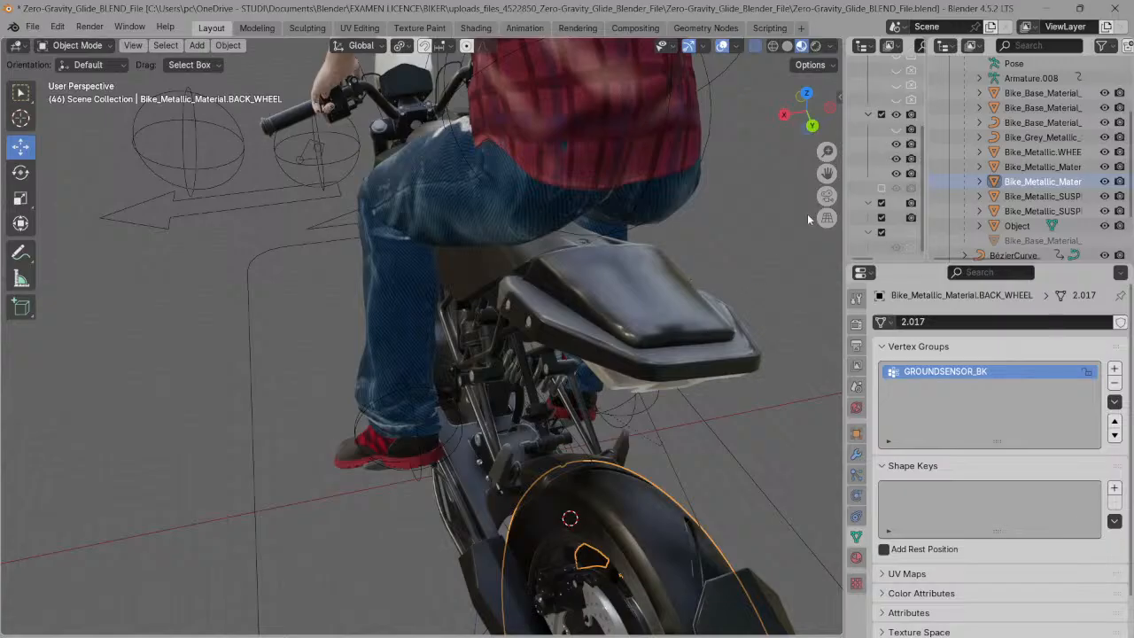
pyautogui.moveTo(826, 173); pyautogui.dragTo(712, 132)
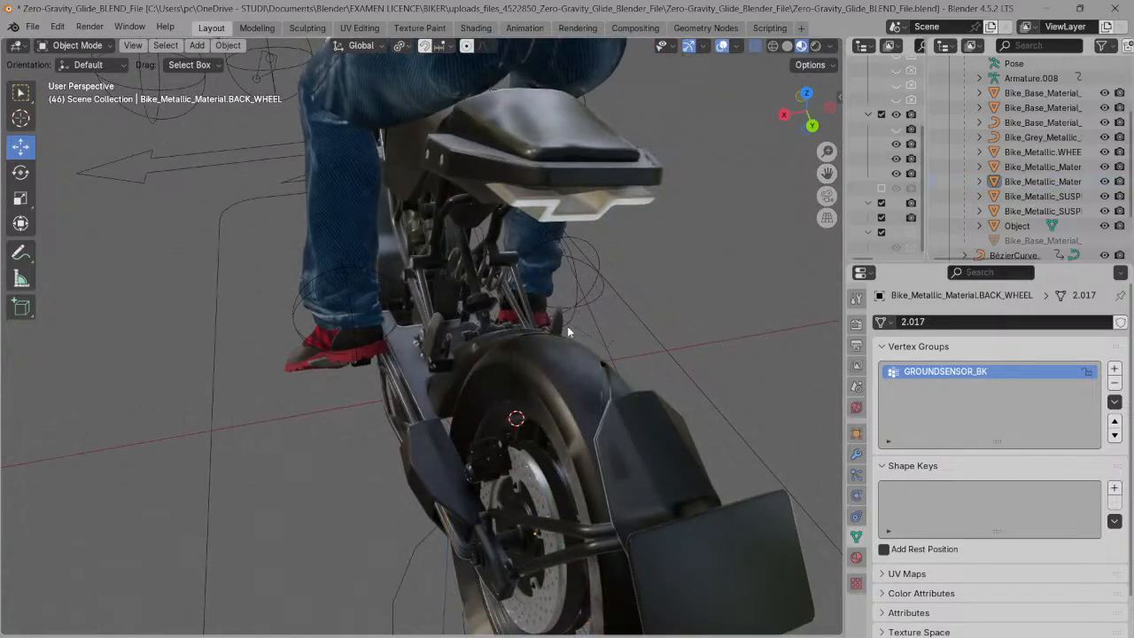
pyautogui.click(490, 306)
pyautogui.moveTo(456, 468); pyautogui.dragTo(434, 463)
pyautogui.rightClick(435, 462)
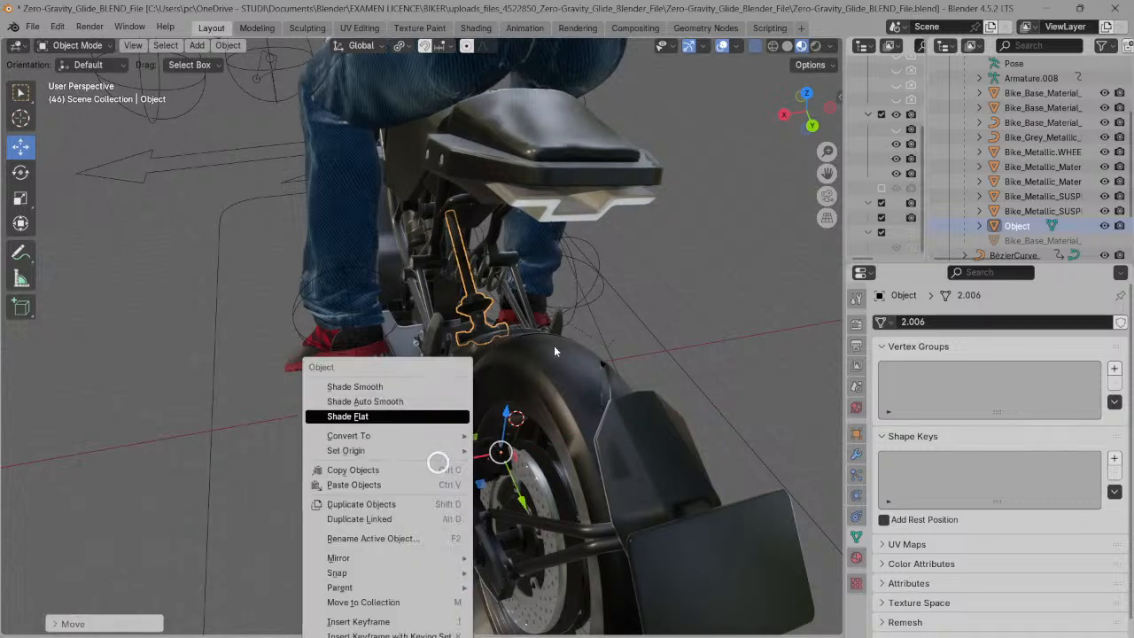
# - Examine the rear shock absorber, its spring and the surrounding frame tubes up close from behind
pyautogui.moveTo(803, 111); pyautogui.dragTo(681, 166)
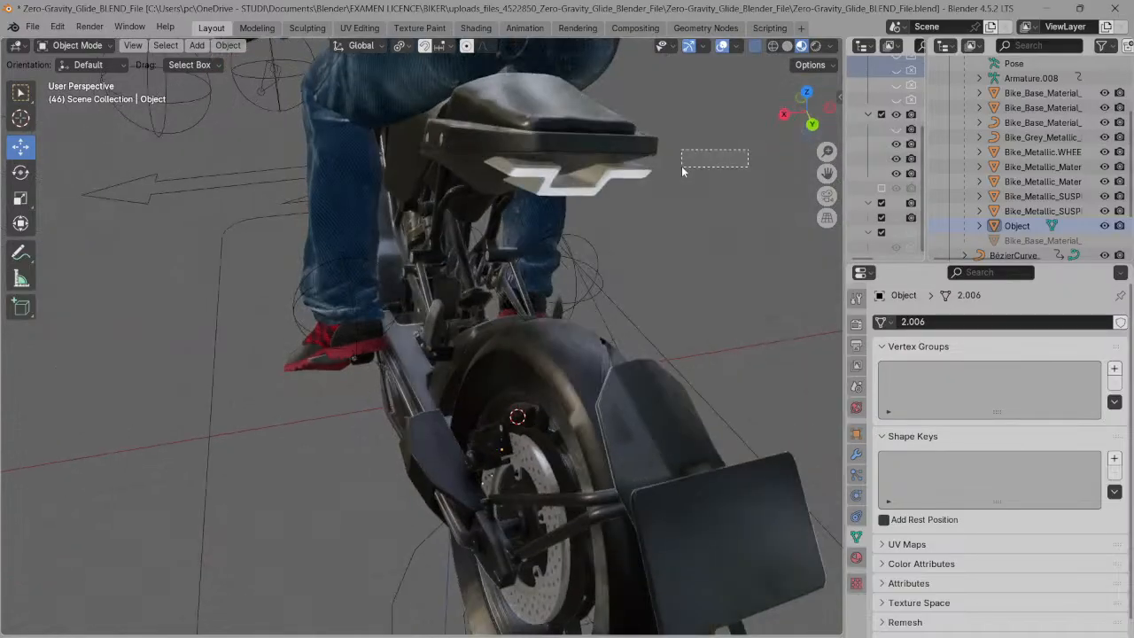
pyautogui.moveTo(822, 141); pyautogui.dragTo(767, 73)
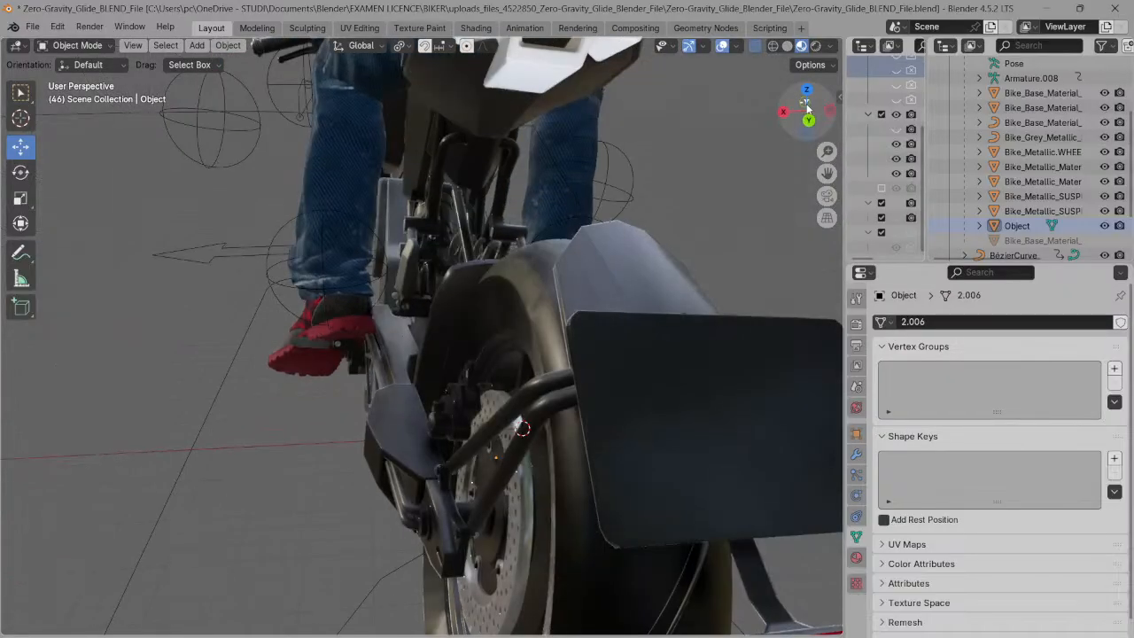
pyautogui.moveTo(826, 173); pyautogui.dragTo(820, 341)
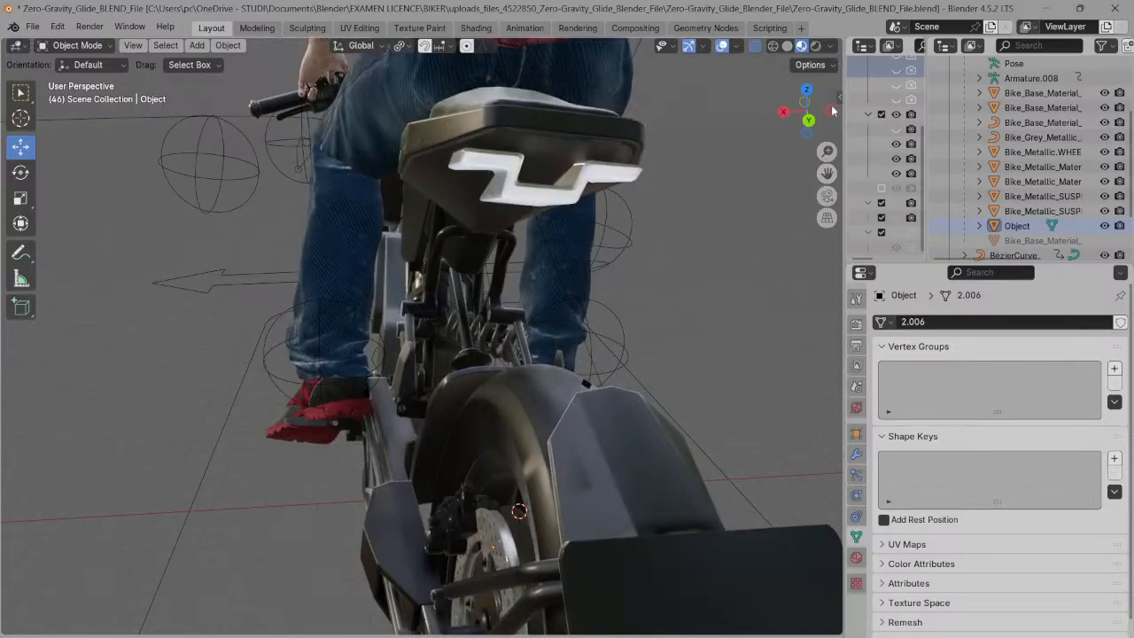
pyautogui.moveTo(826, 173); pyautogui.dragTo(826, 217)
pyautogui.moveTo(826, 151)
pyautogui.mouseDown()
pyautogui.moveTo(826, 107)
pyautogui.moveTo(813, 167)
pyautogui.mouseUp()
pyautogui.scroll(6, 814, 166)
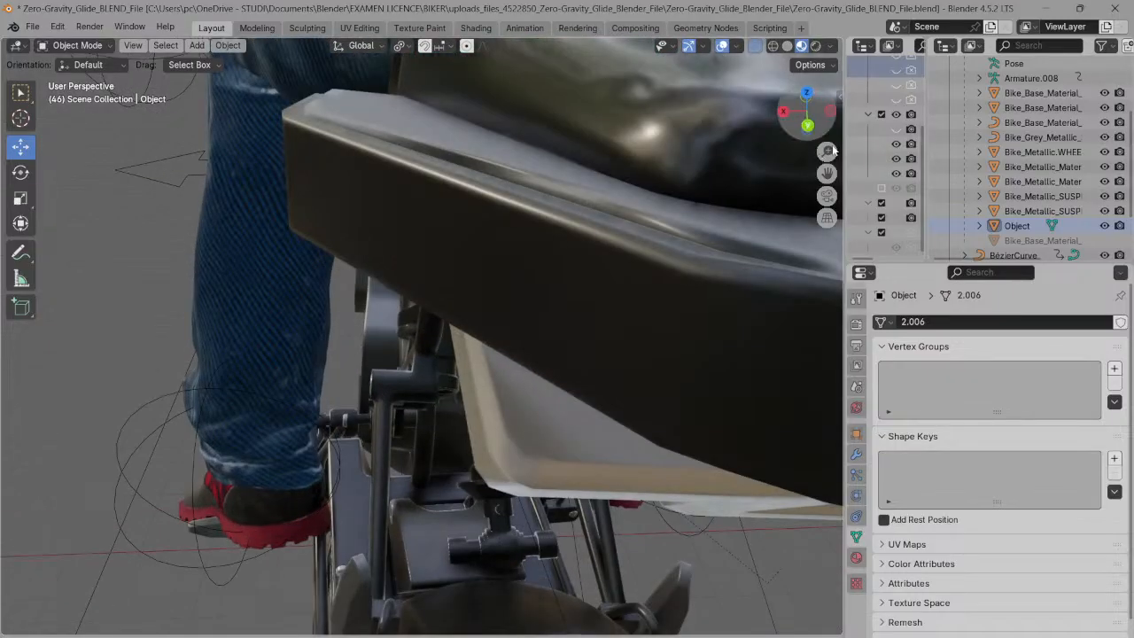
pyautogui.moveTo(827, 173); pyautogui.dragTo(818, 113)
pyautogui.moveTo(825, 152); pyautogui.dragTo(809, 94)
pyautogui.scroll(5, 810, 94)
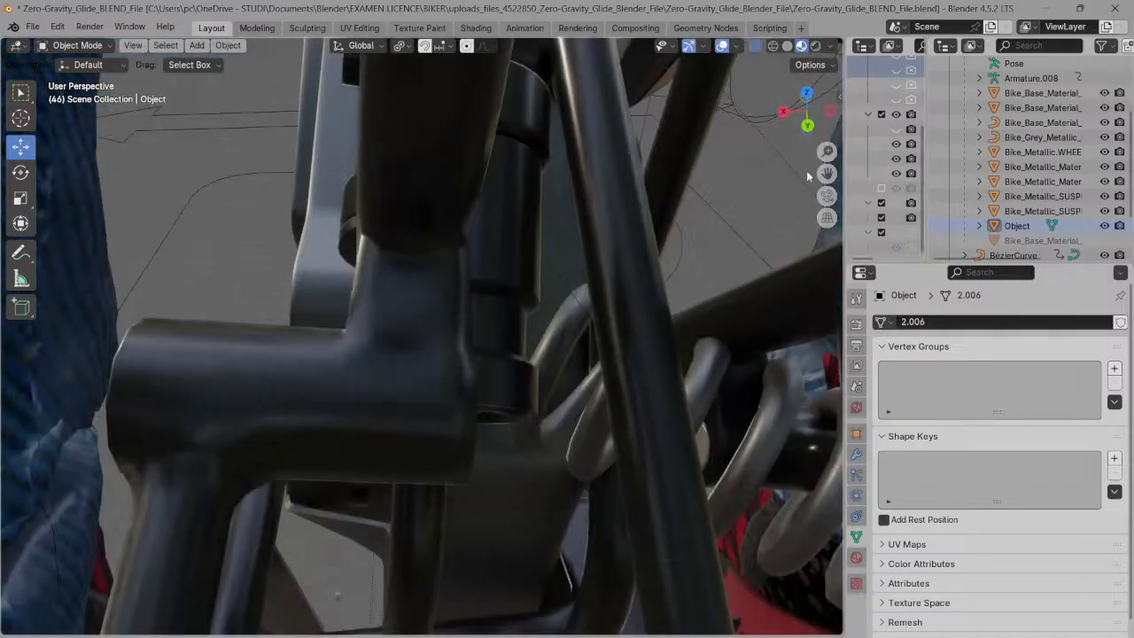
pyautogui.scroll(4, 815, 148)
pyautogui.scroll(-4, 794, 168)
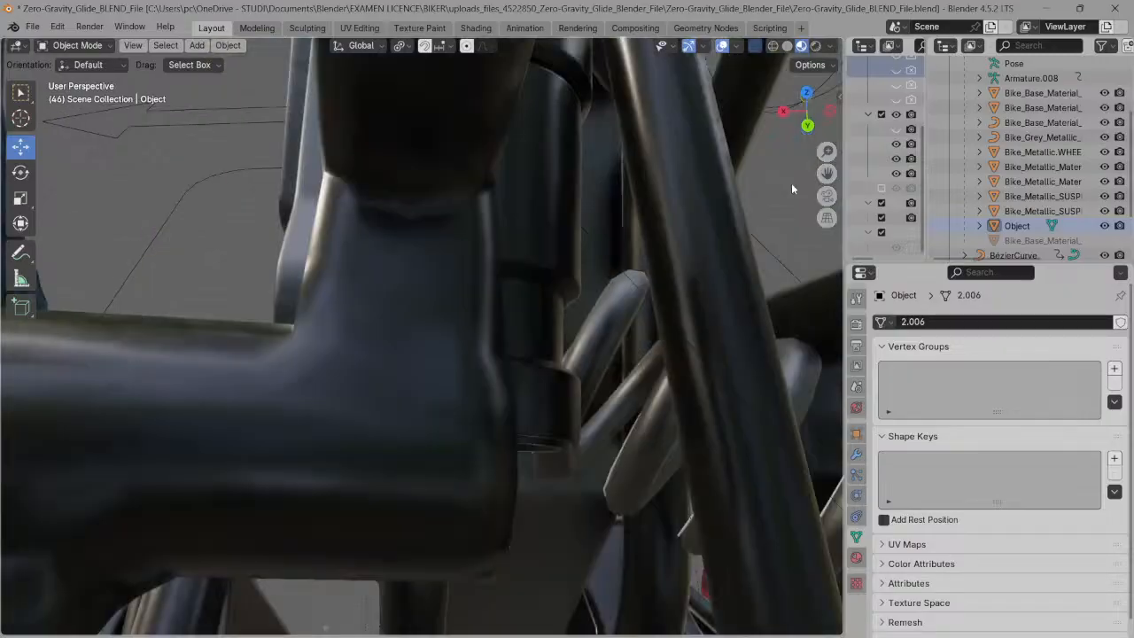
pyautogui.scroll(-5, 603, 356)
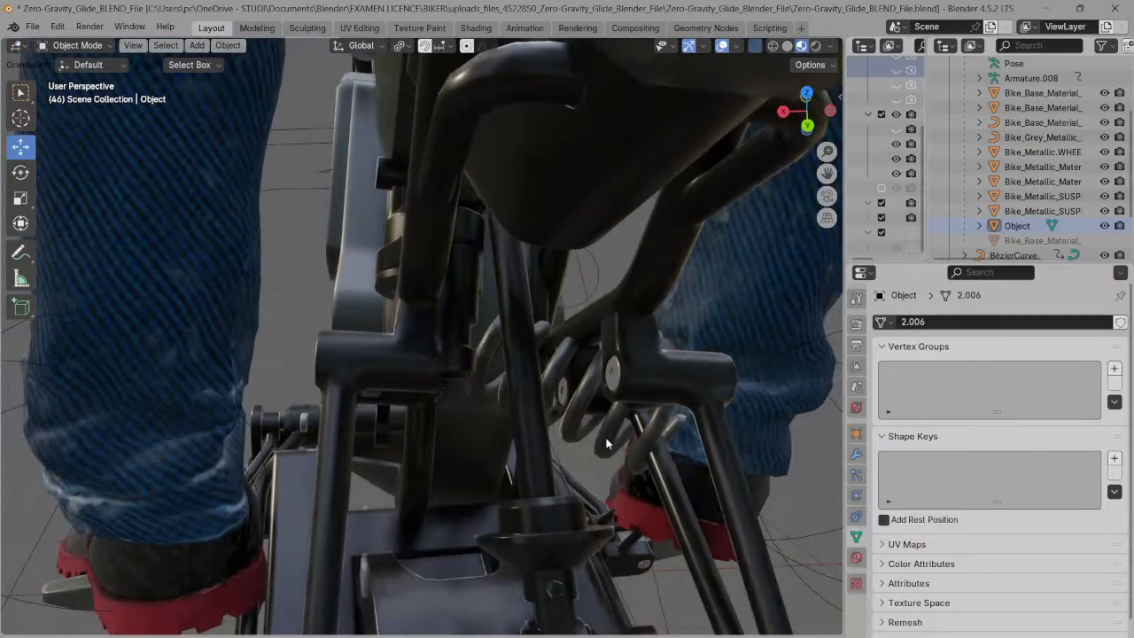
# - Select the lower shock absorber mesh and snap the 3D cursor to it
pyautogui.click(551, 538)
pyautogui.scroll(-2, 754, 319)
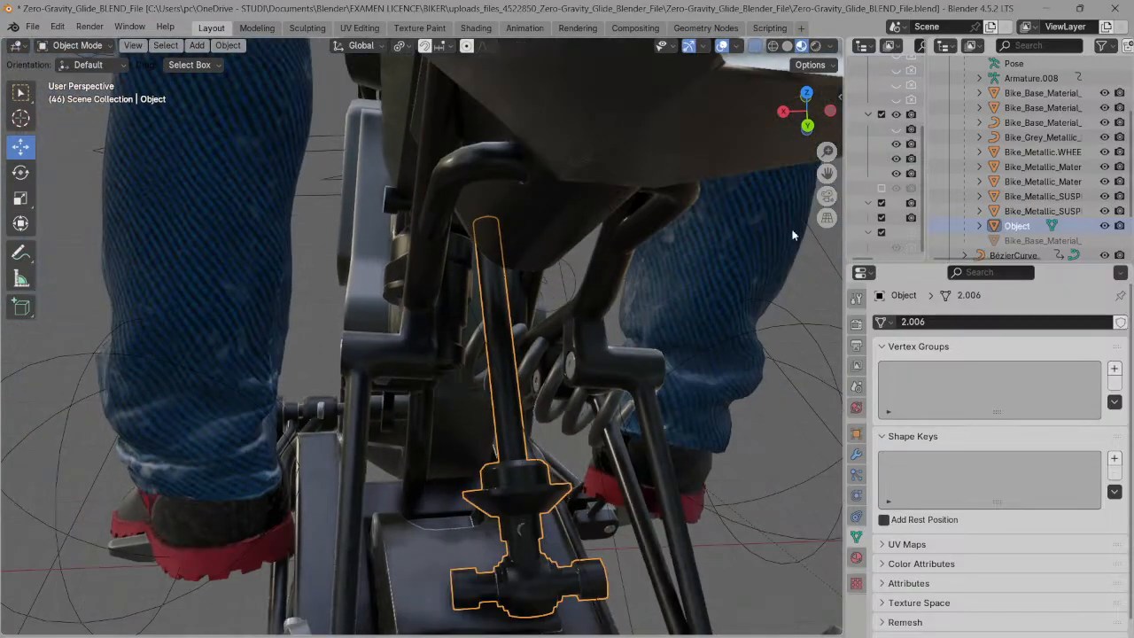
pyautogui.hotkey('shift', 's')
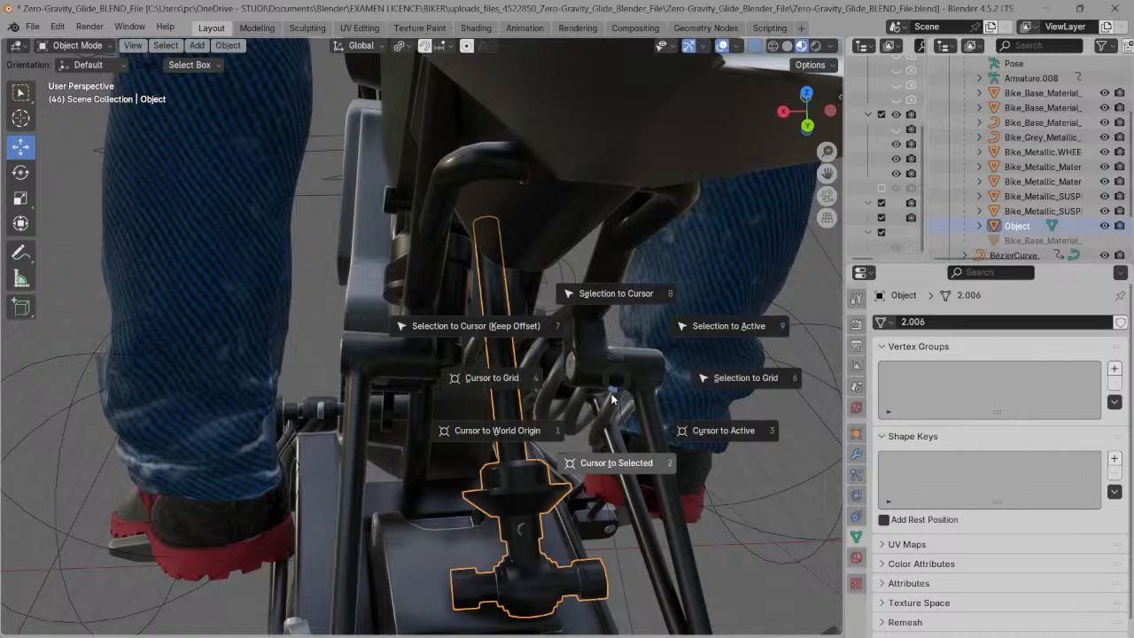
pyautogui.click(595, 459)
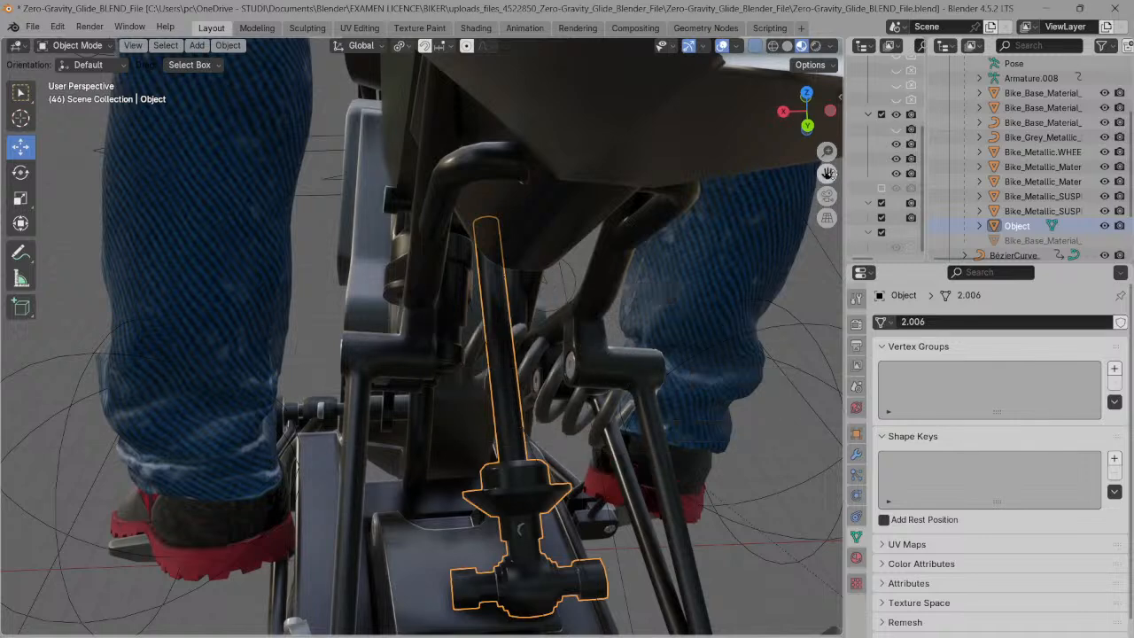
# - Nudge the lower shock absorber mesh along the X axis above the rear wheel, and select Bike_Metallic_SUSPENSION_BK
pyautogui.scroll(-1, 825, 152)
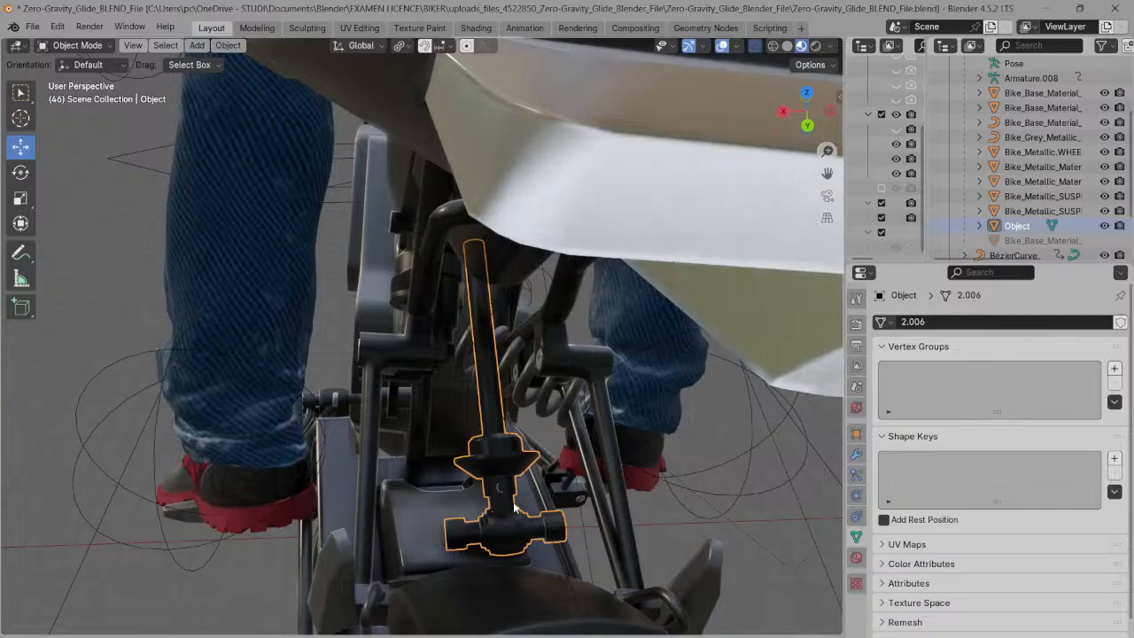
pyautogui.moveTo(819, 155); pyautogui.dragTo(606, 388)
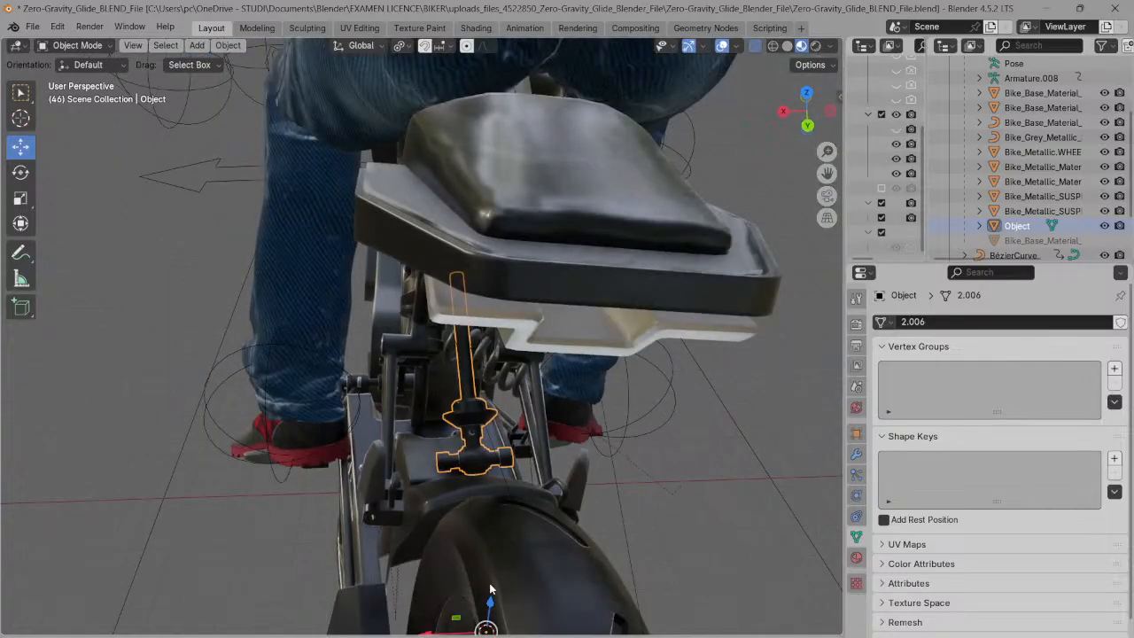
pyautogui.scroll(-1, 550, 495)
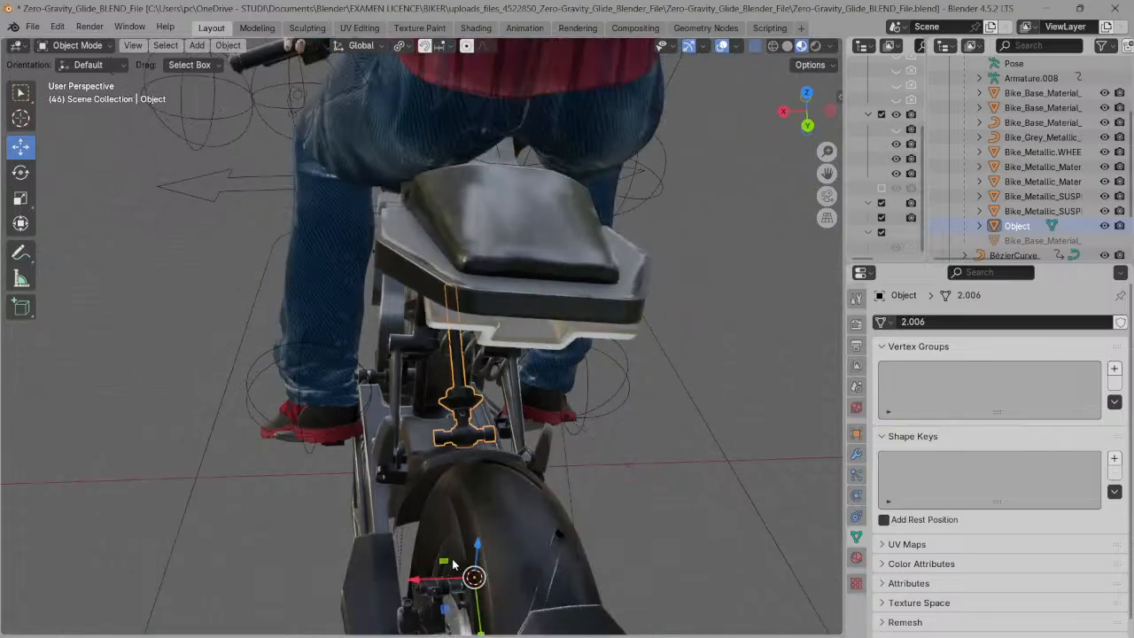
pyautogui.moveTo(418, 582); pyautogui.dragTo(399, 586)
pyautogui.click(468, 492)
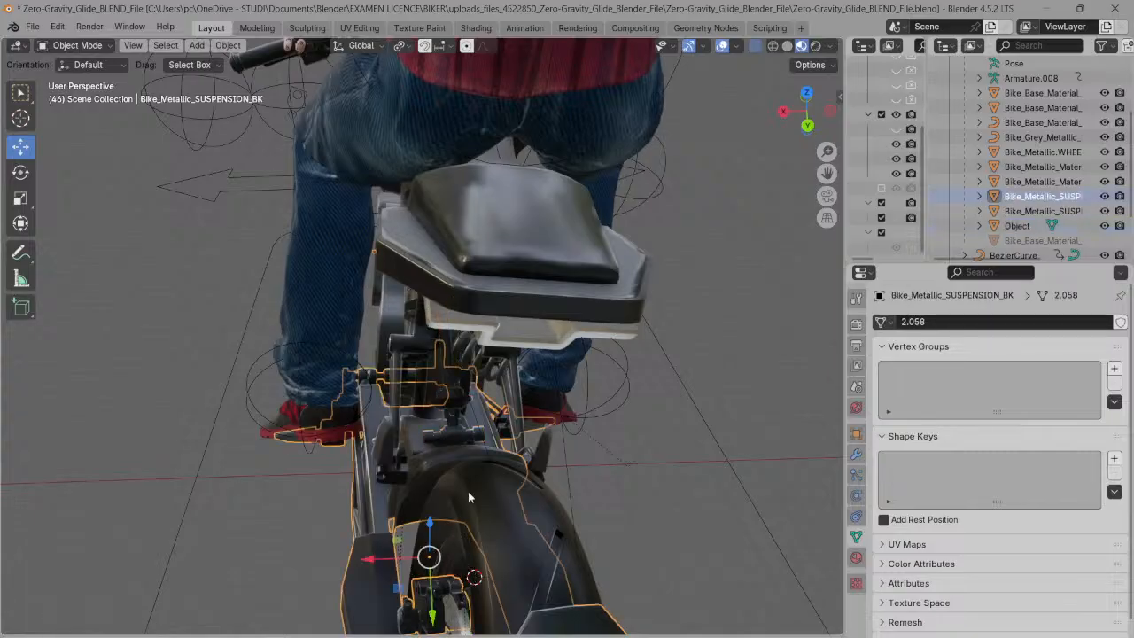
# - Inspect the rear suspension mesh from behind, from below and from the side, undoing the last action and clearing the selection
pyautogui.scroll(2, 569, 372)
pyautogui.moveTo(805, 119); pyautogui.dragTo(857, 64)
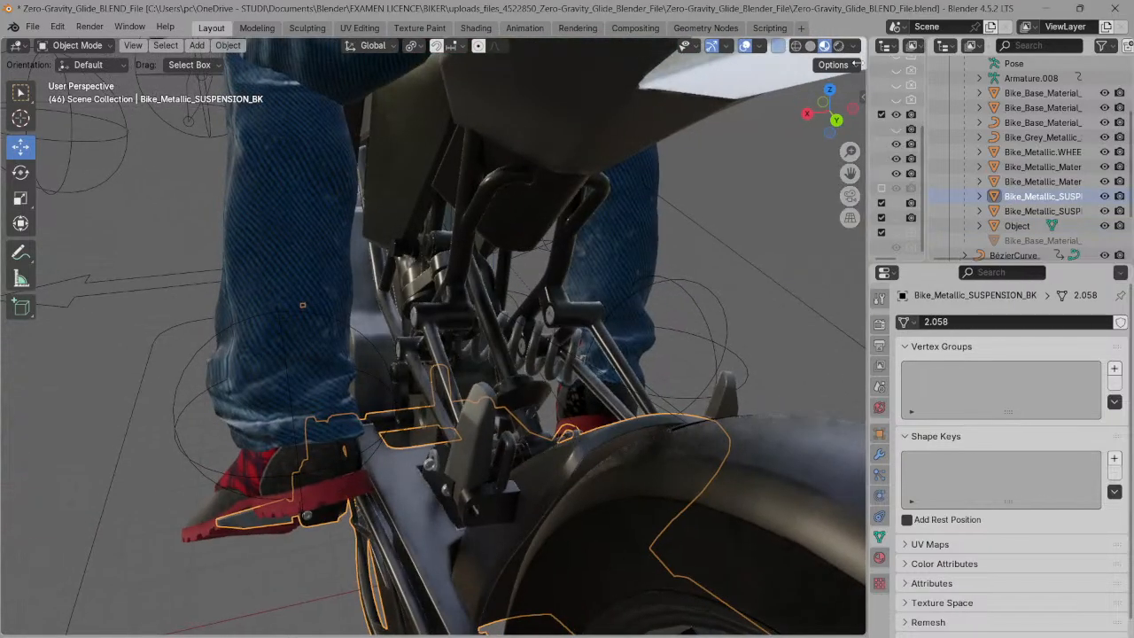
pyautogui.moveTo(821, 116); pyautogui.dragTo(816, 126)
pyautogui.click(816, 127)
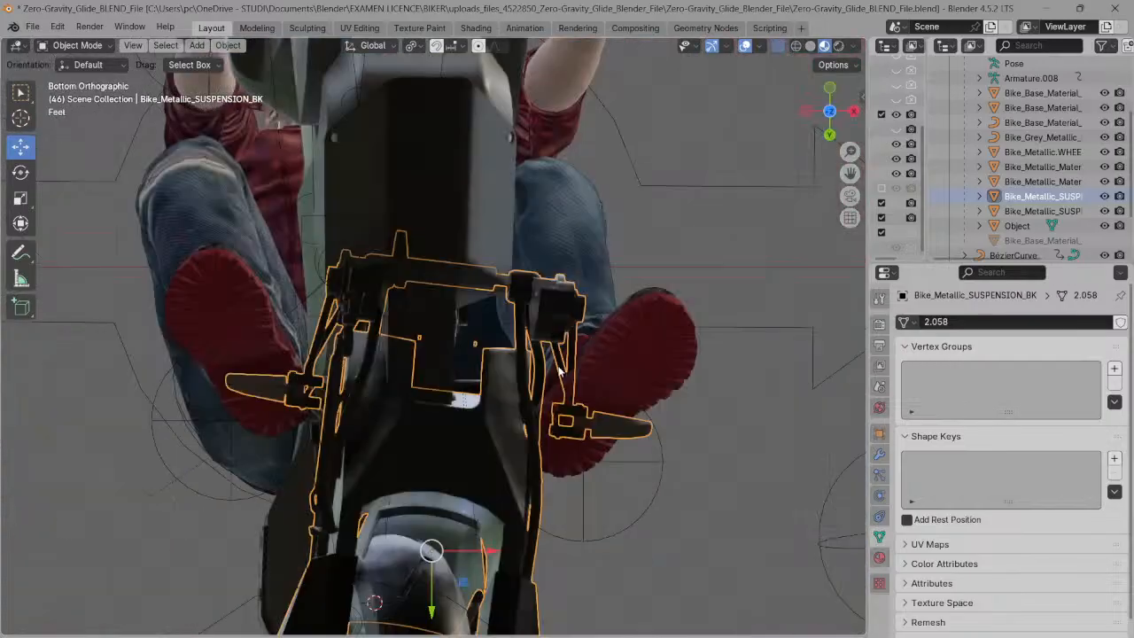
pyautogui.moveTo(826, 112); pyautogui.dragTo(746, 245)
pyautogui.moveTo(809, 135); pyautogui.dragTo(797, 156)
pyautogui.moveTo(810, 139); pyautogui.dragTo(759, 263)
pyautogui.moveTo(826, 84); pyautogui.dragTo(736, 101)
pyautogui.hotkey('ctrl', 'z')
pyautogui.click(736, 101)
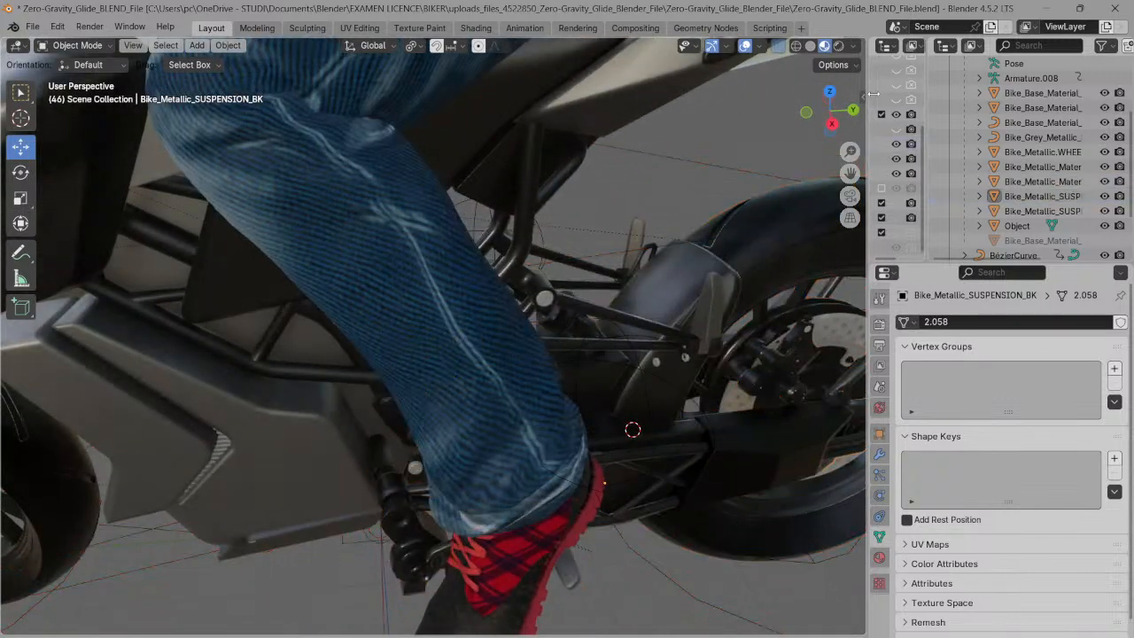
# - Try moving the Bike_Grey_Metallic_SHOCKABSORBER_SPRING.BACKUP mesh along the global X axis, and activate the Rotate tool
pyautogui.moveTo(833, 119); pyautogui.dragTo(754, 106)
pyautogui.click(719, 133)
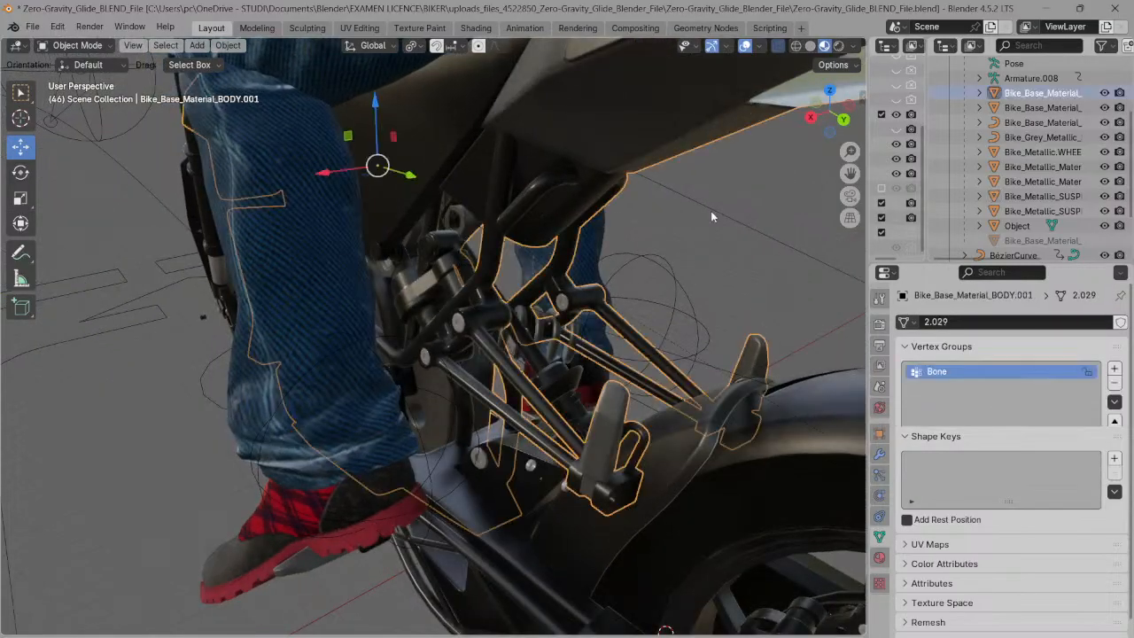
pyautogui.click(564, 335)
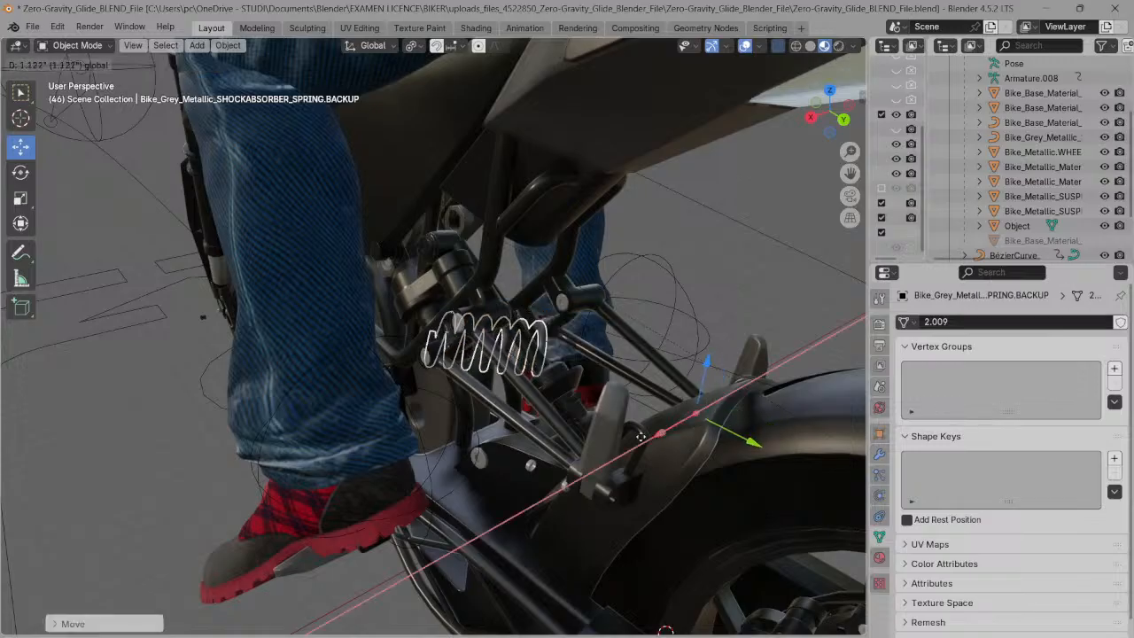
pyautogui.click(521, 332)
pyautogui.click(532, 321)
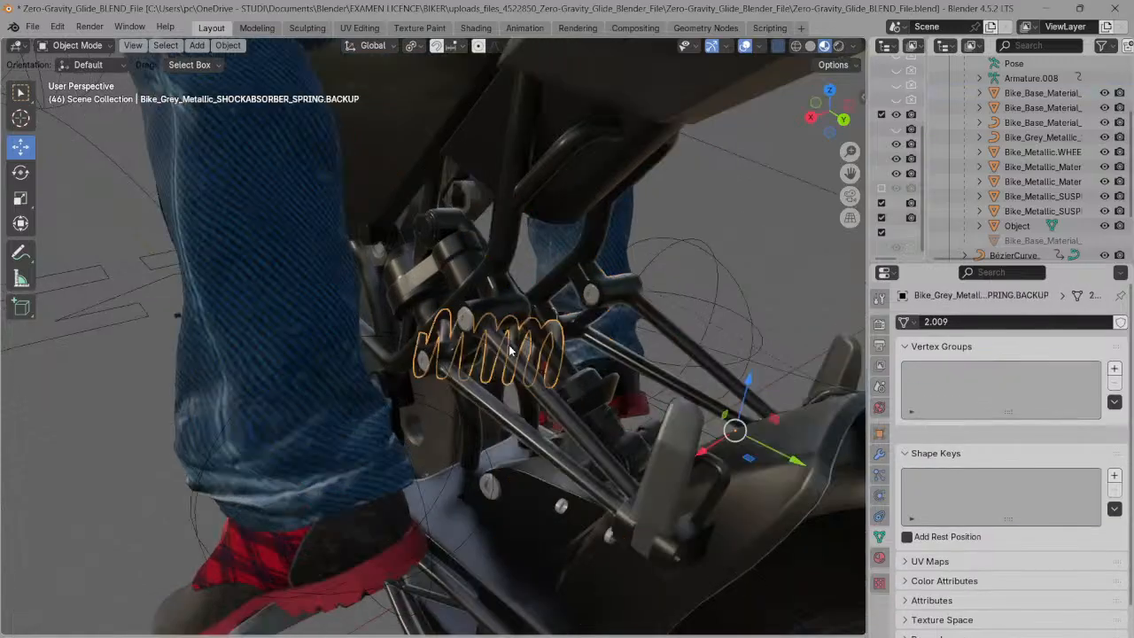
pyautogui.click(22, 172)
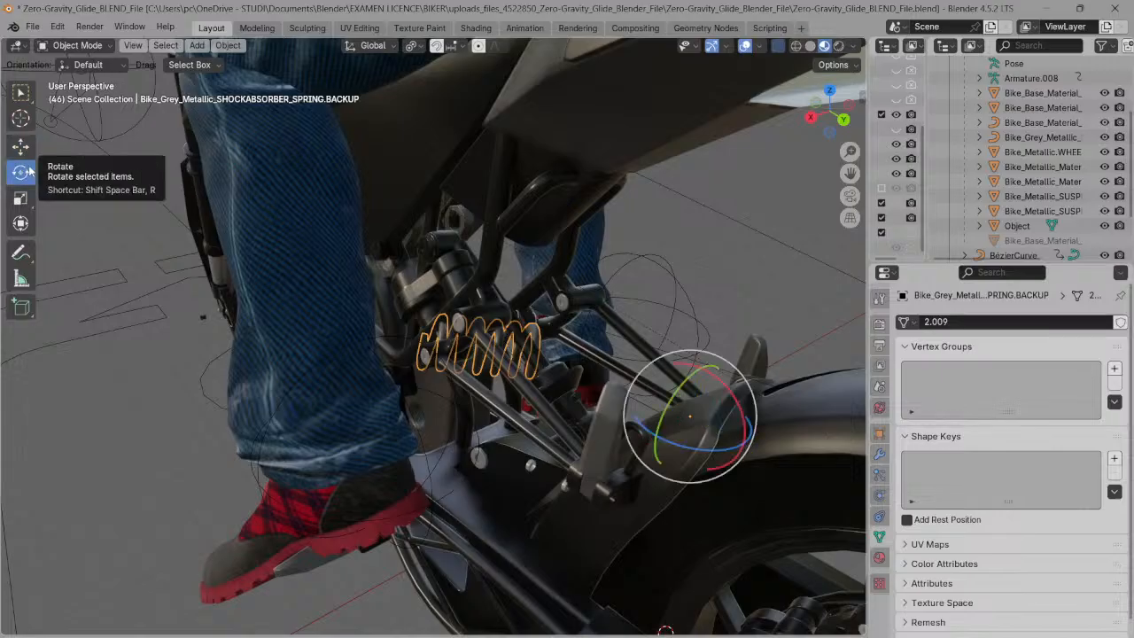
# - Try rotating the shock absorber spring about the global Z axis, and undo the rotation
pyautogui.moveTo(693, 453); pyautogui.dragTo(655, 442)
pyautogui.click(674, 437)
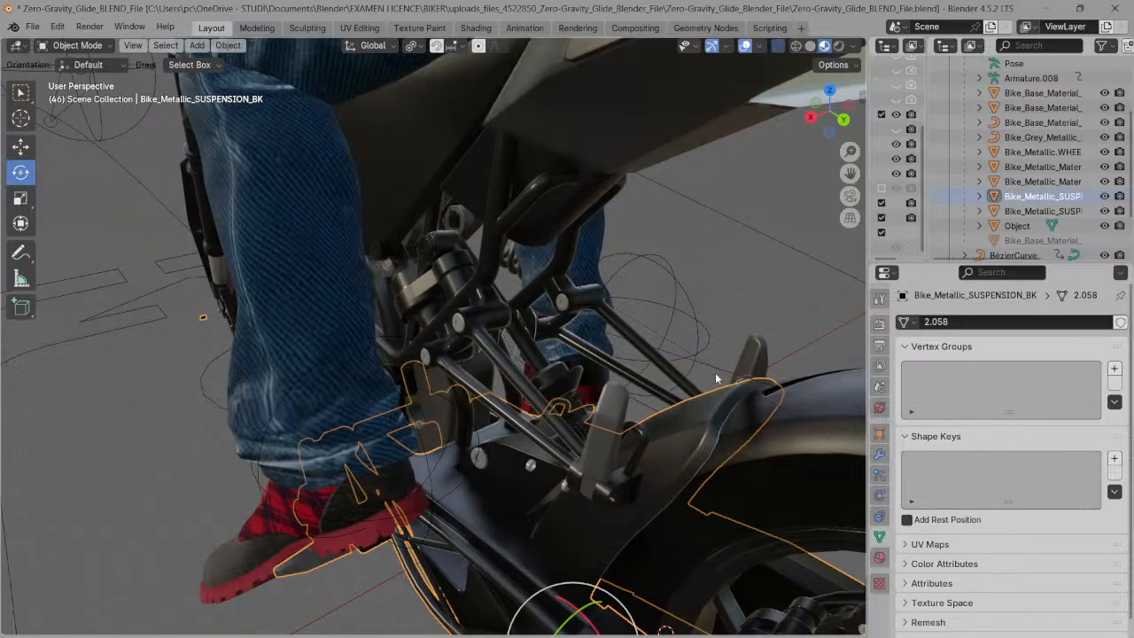
pyautogui.hotkey('ctrl', 'z')
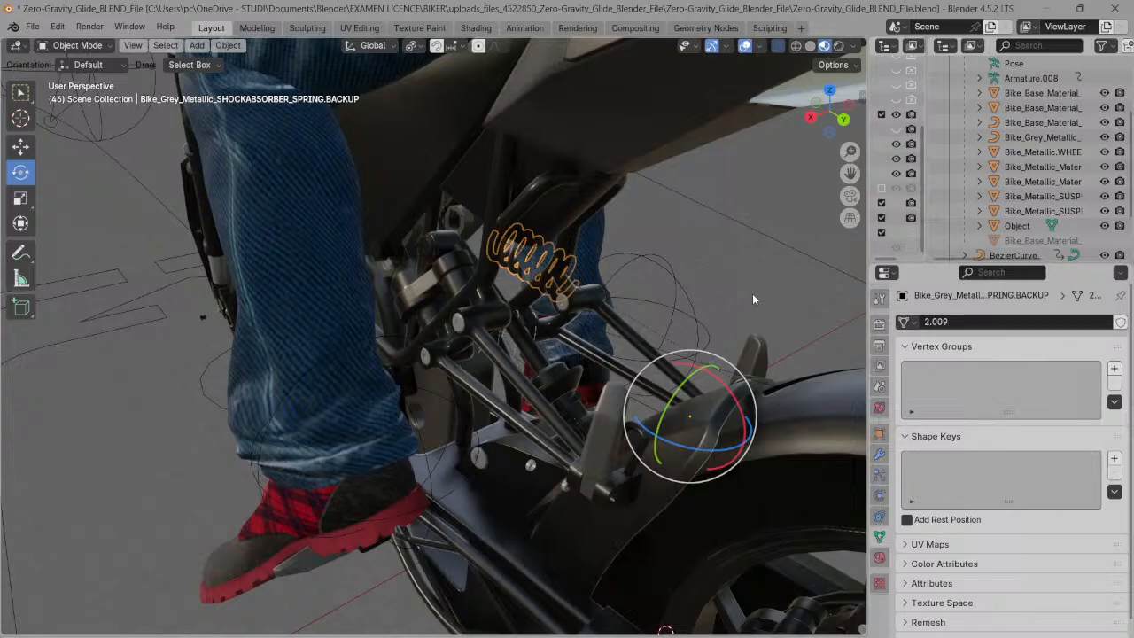
pyautogui.hotkey('ctrl', 'z')
# - Reselect the shock absorber spring backup mesh, save the file, and snap the 3D cursor to the spring
pyautogui.click(622, 306)
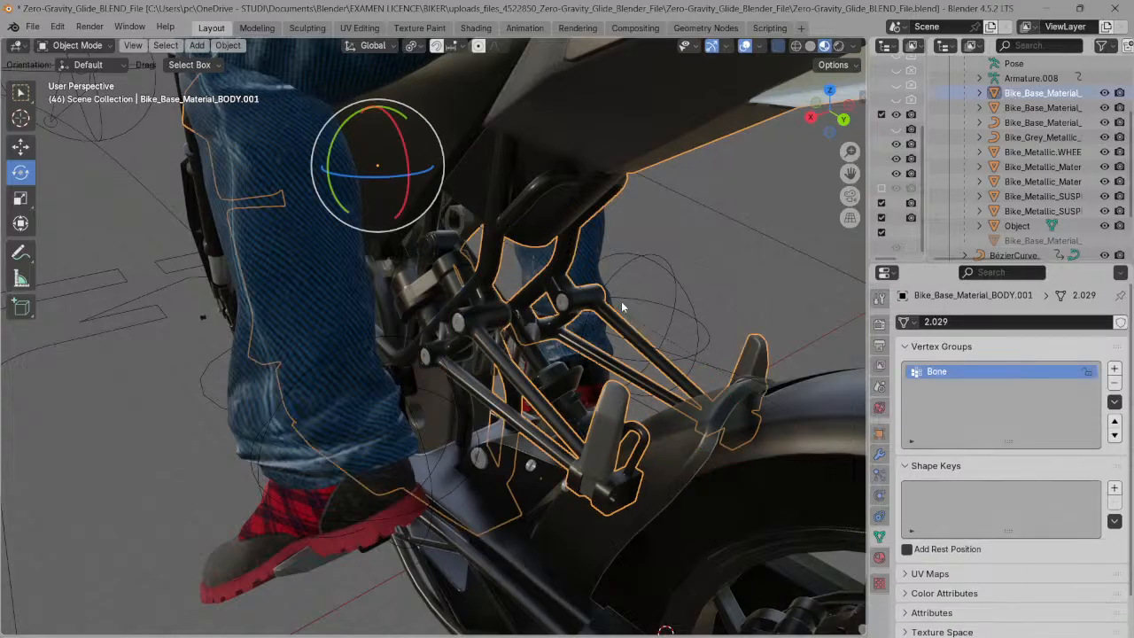
pyautogui.click(518, 353)
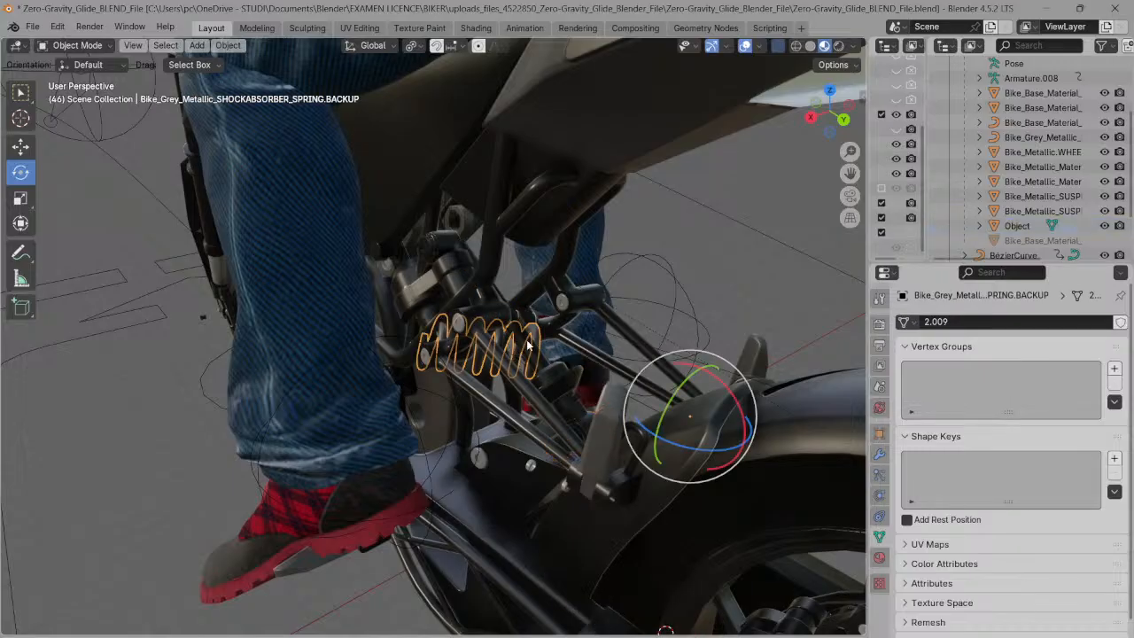
pyautogui.hotkey('ctrl', 's')
pyautogui.hotkey('shift', 's')
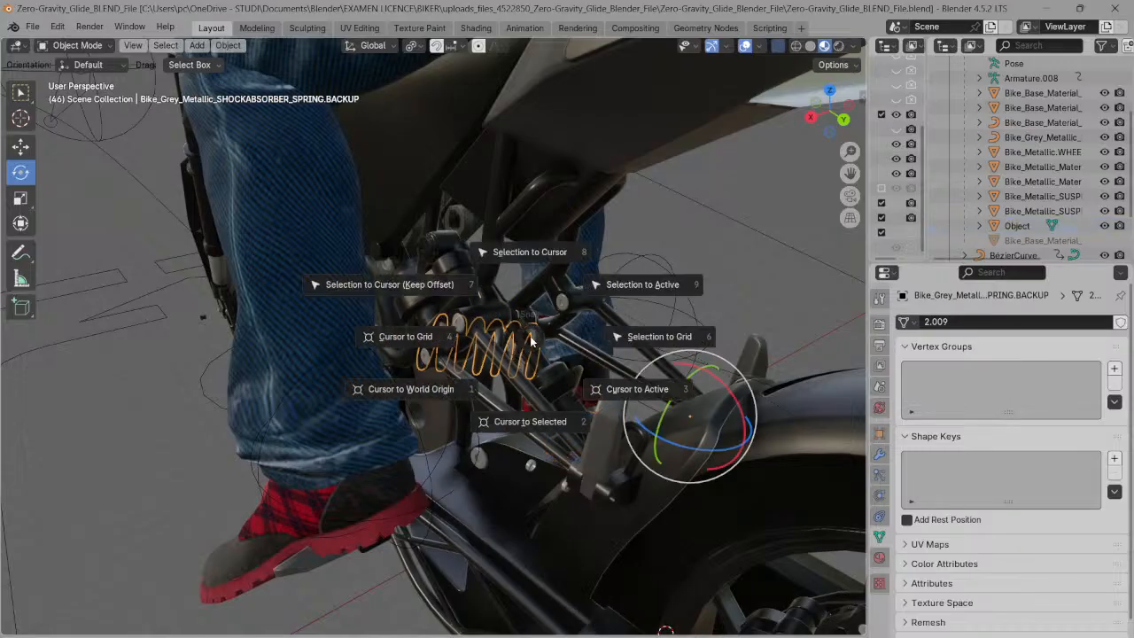
pyautogui.click(537, 418)
# - Rotate the Bike_Grey_Metallic_SHOCKABSORBER_SPRING.BACKUP mesh about the global Z axis to swing it toward the shock absorber's direction
pyautogui.moveTo(653, 439); pyautogui.dragTo(662, 434)
pyautogui.click(669, 432)
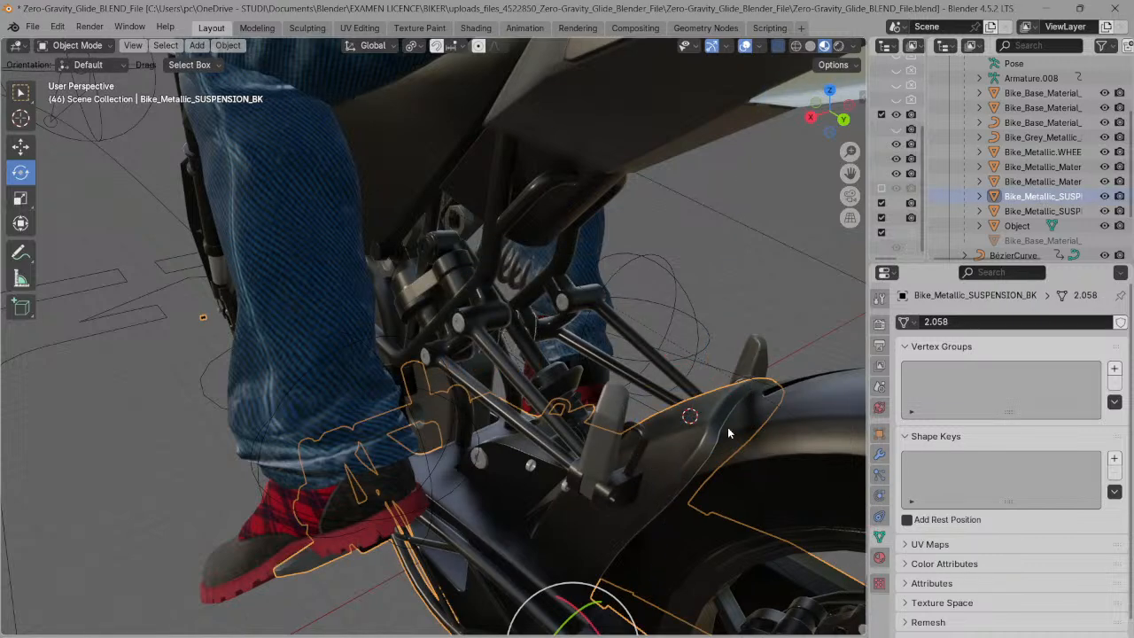
pyautogui.click(527, 269)
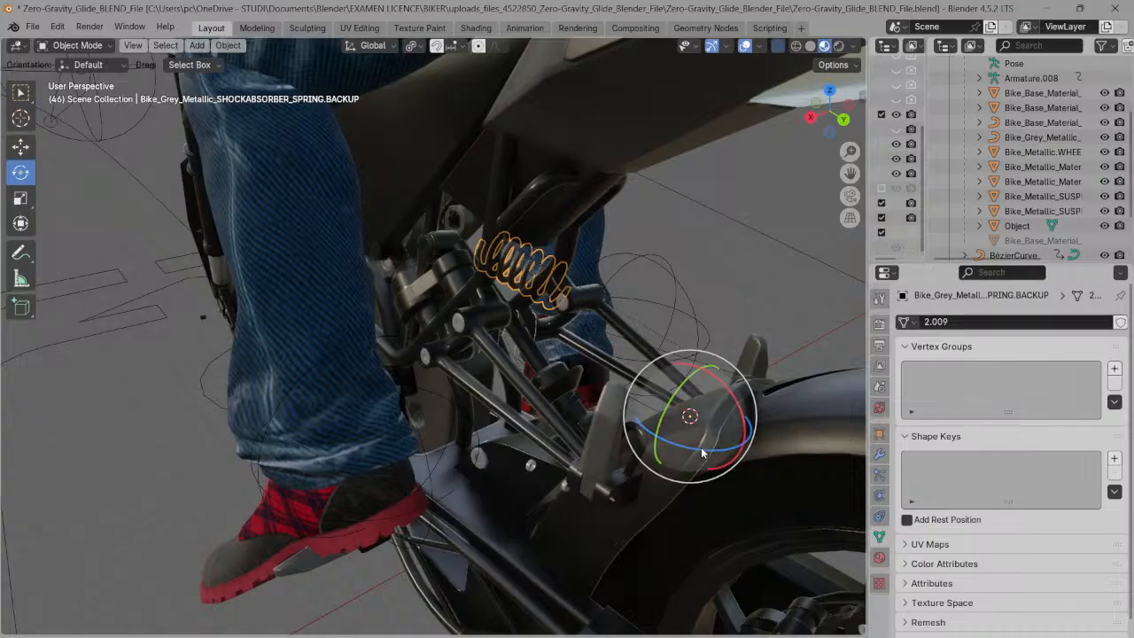
pyautogui.moveTo(699, 448); pyautogui.dragTo(682, 445)
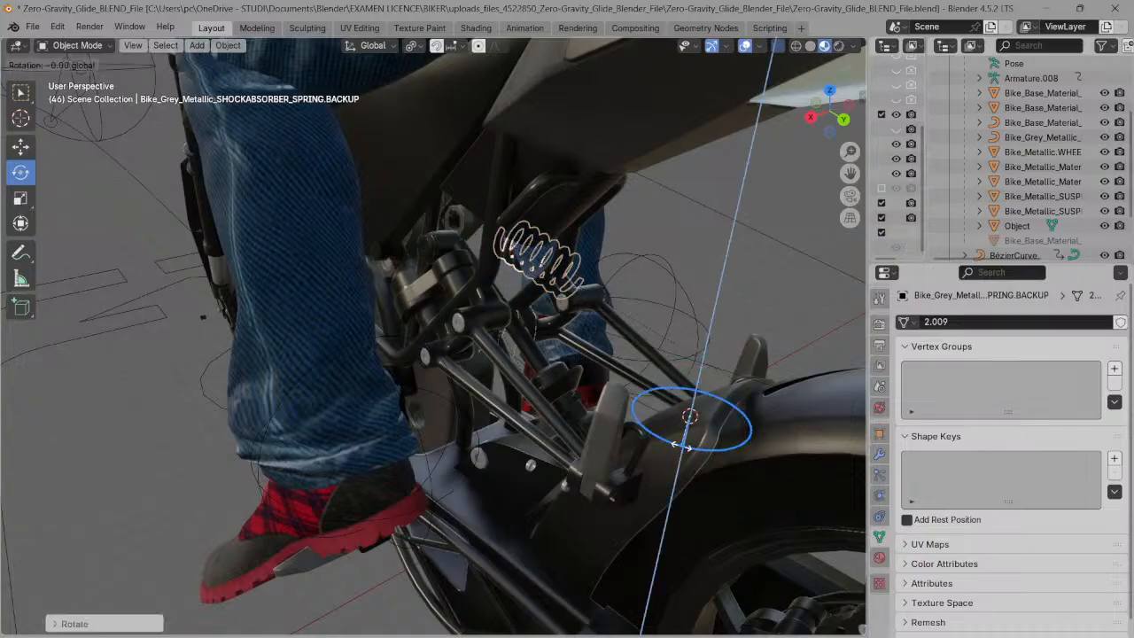
pyautogui.click(679, 441)
# - Move the shock absorber spring along the global Y and X axes to bring it between the rear suspension arms
pyautogui.click(21, 146)
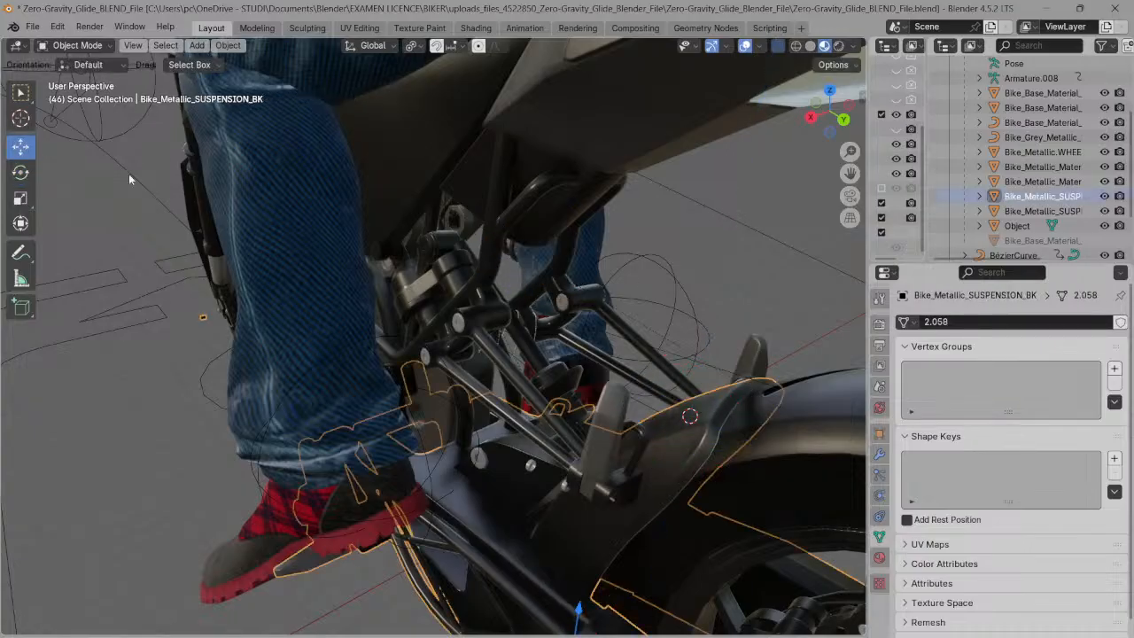
pyautogui.click(522, 250)
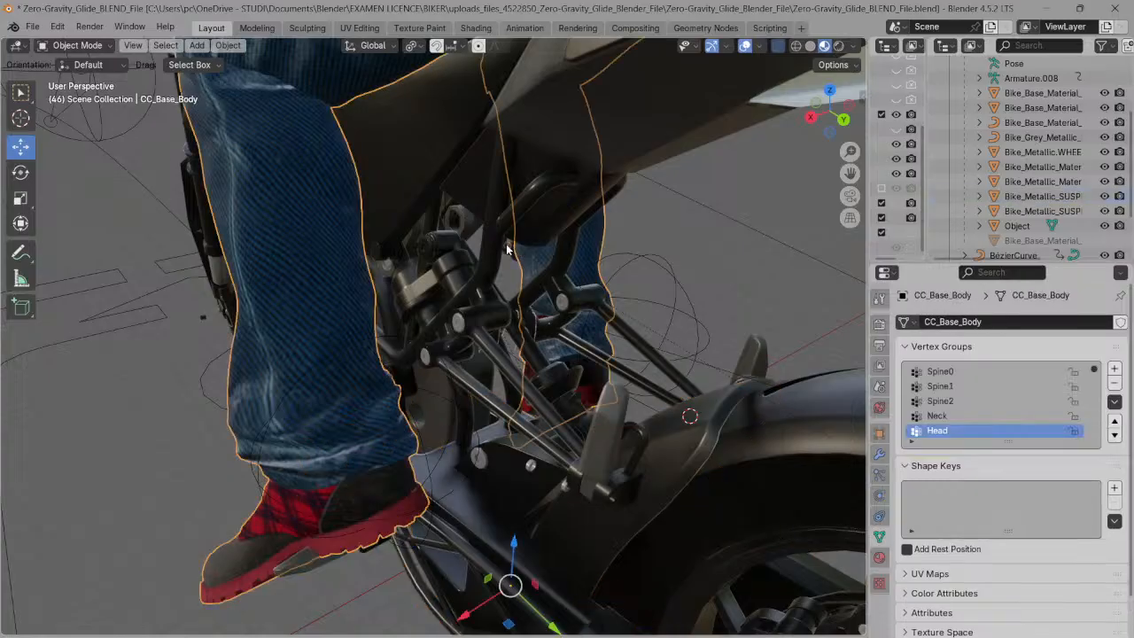
pyautogui.click(516, 254)
pyautogui.moveTo(742, 444); pyautogui.dragTo(849, 502)
pyautogui.moveTo(710, 537); pyautogui.dragTo(629, 586)
pyautogui.moveTo(643, 574); pyautogui.dragTo(626, 582)
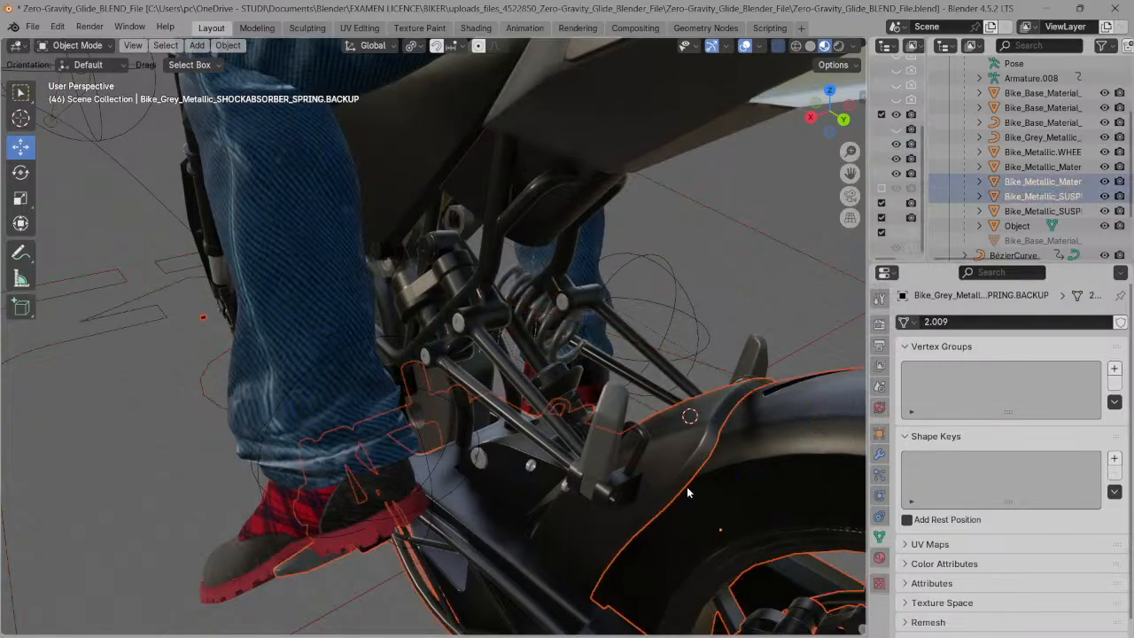
pyautogui.click(567, 350)
pyautogui.click(563, 348)
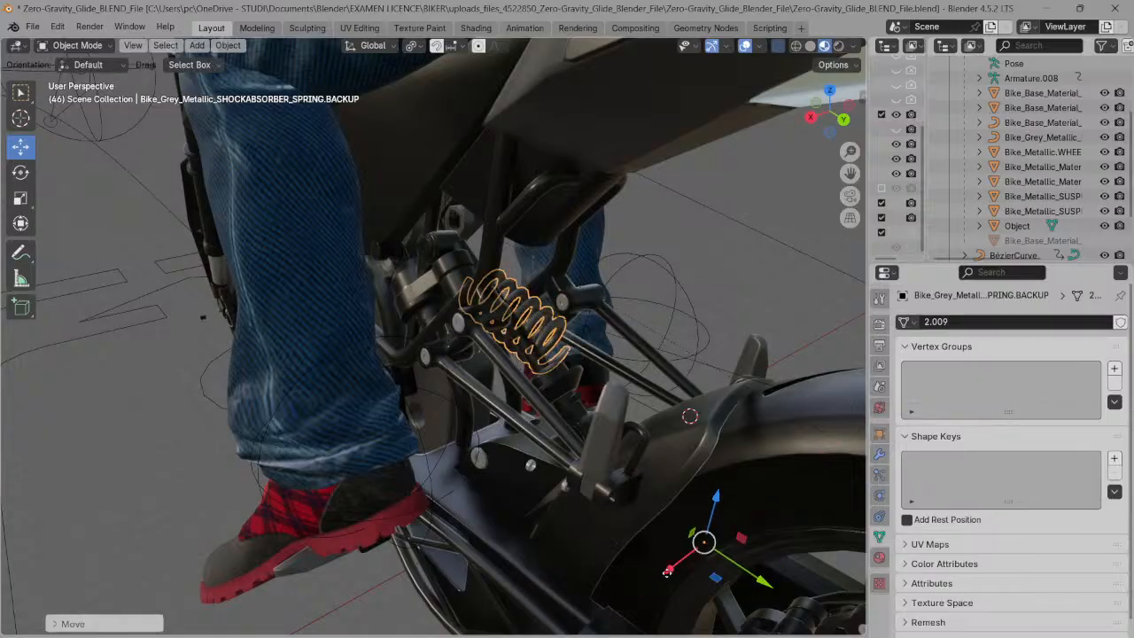
pyautogui.click(697, 551)
# - Examine the spring's alignment with the shock absorber from behind and from the left orthographic view
pyautogui.moveTo(843, 119); pyautogui.dragTo(650, 132)
pyautogui.click(754, 98)
pyautogui.moveTo(836, 128); pyautogui.dragTo(794, 145)
pyautogui.click(655, 310)
pyautogui.click(457, 390)
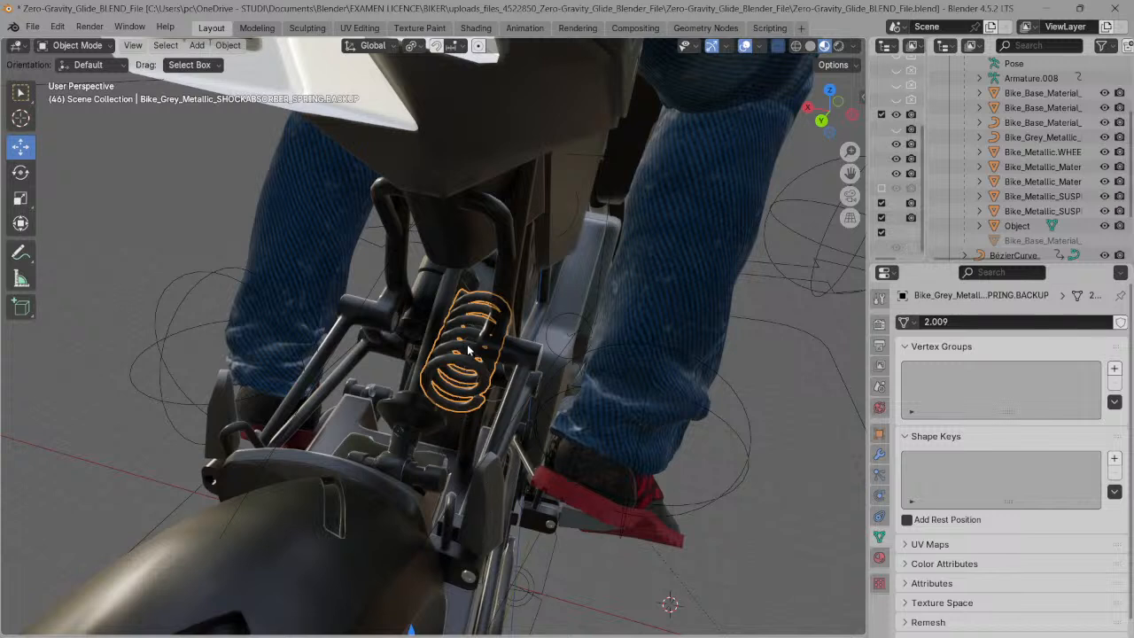
pyautogui.moveTo(849, 172); pyautogui.dragTo(821, 213)
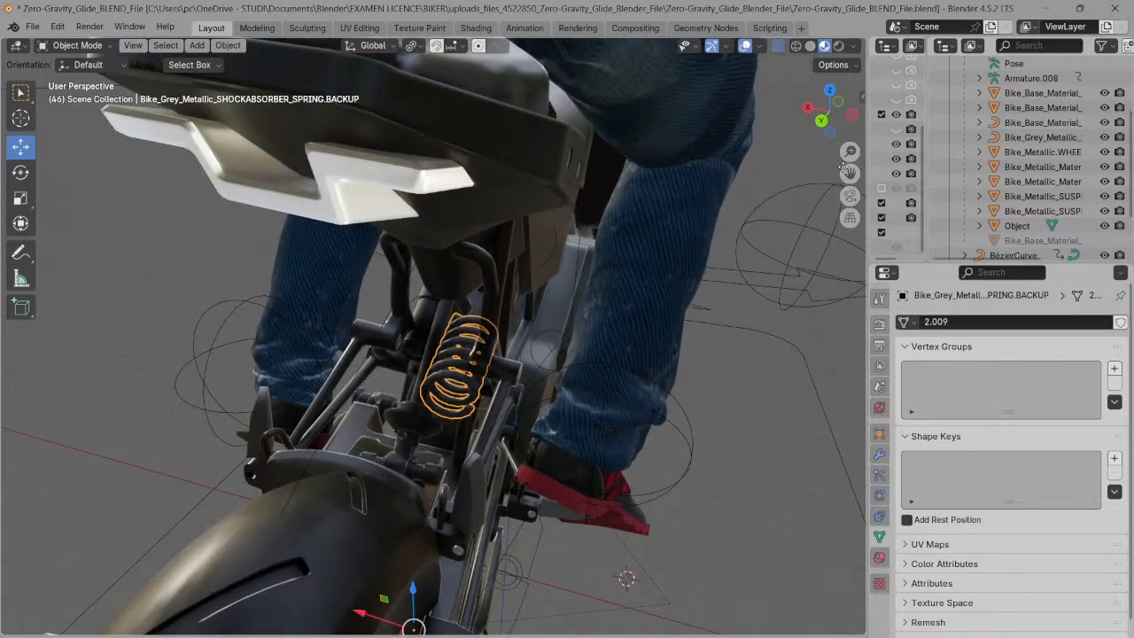
pyautogui.moveTo(849, 172); pyautogui.dragTo(848, 165)
pyautogui.click(852, 115)
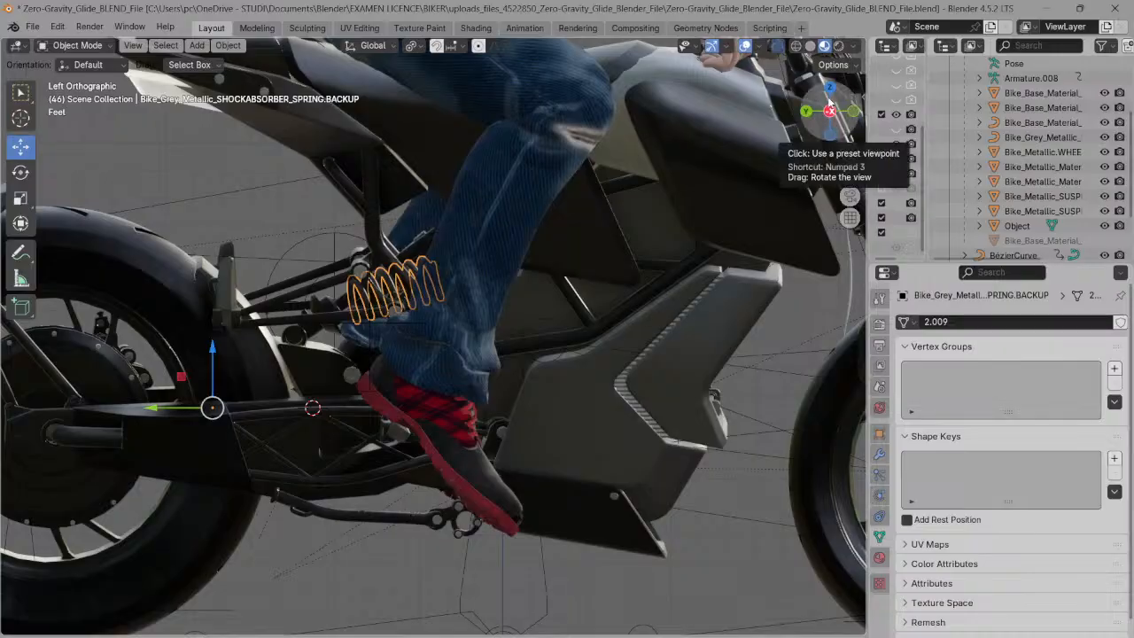
# - Rotate the spring about the global X axis in the left view to tilt it to the shock absorber's slope
pyautogui.click(20, 172)
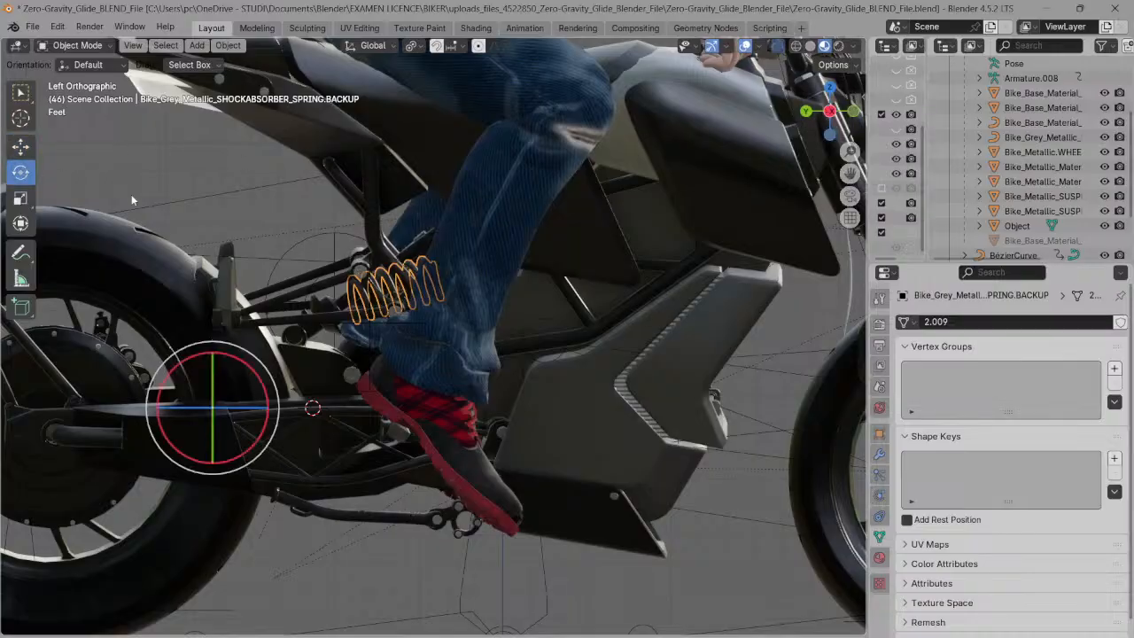
pyautogui.click(230, 360)
pyautogui.moveTo(231, 360); pyautogui.dragTo(210, 356)
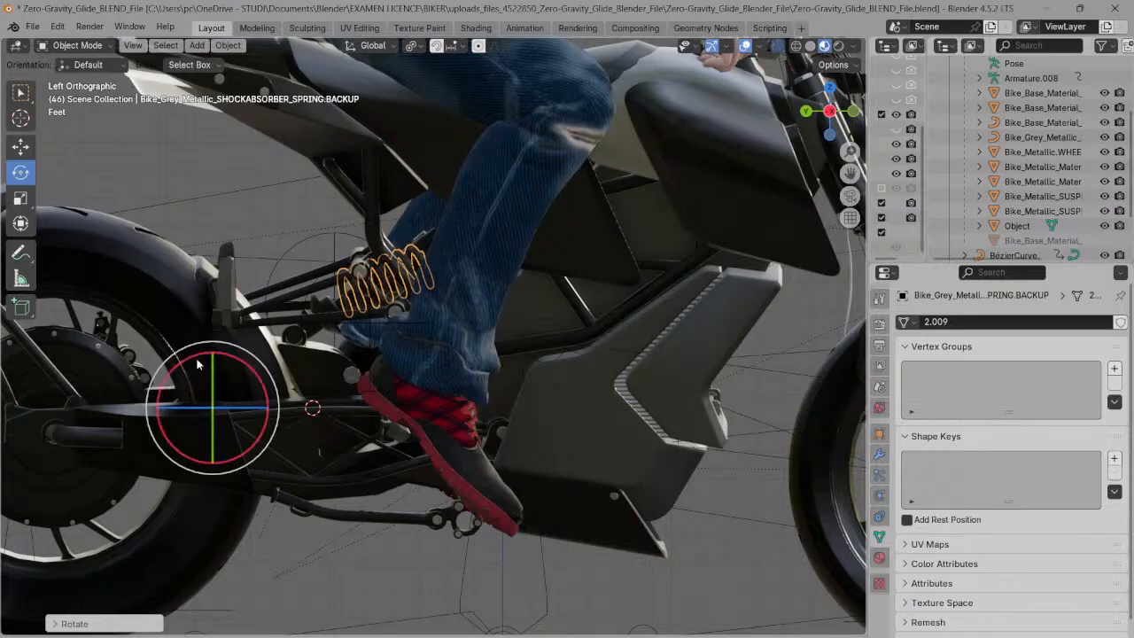
pyautogui.click(236, 358)
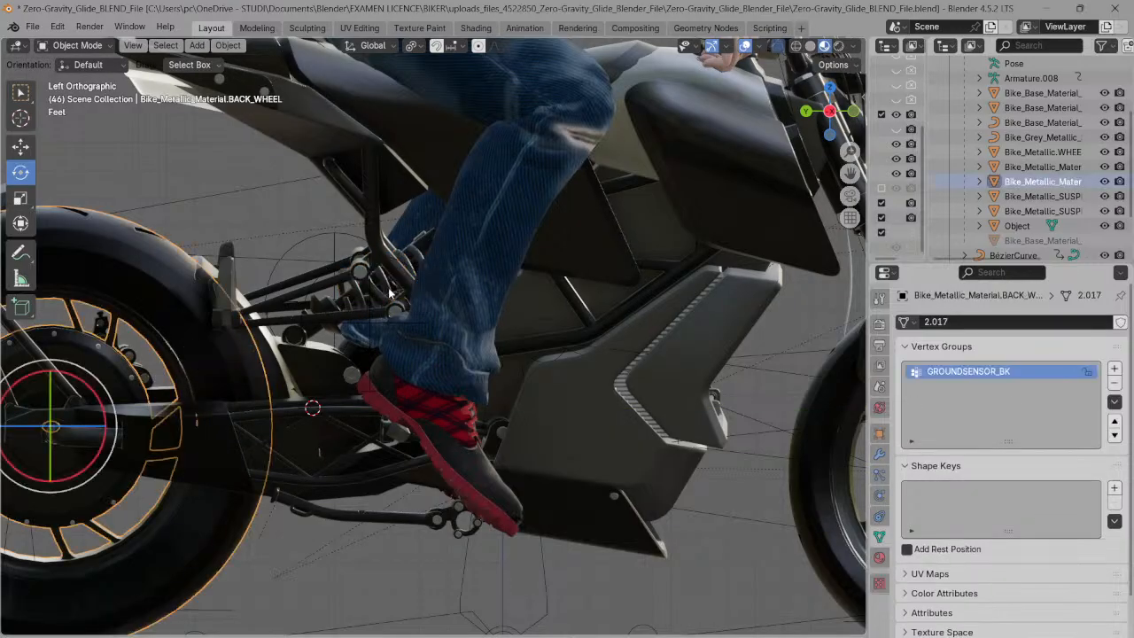
pyautogui.click(361, 298)
pyautogui.moveTo(257, 378); pyautogui.dragTo(248, 368)
pyautogui.moveTo(244, 366); pyautogui.dragTo(236, 361)
pyautogui.moveTo(233, 361); pyautogui.dragTo(207, 357)
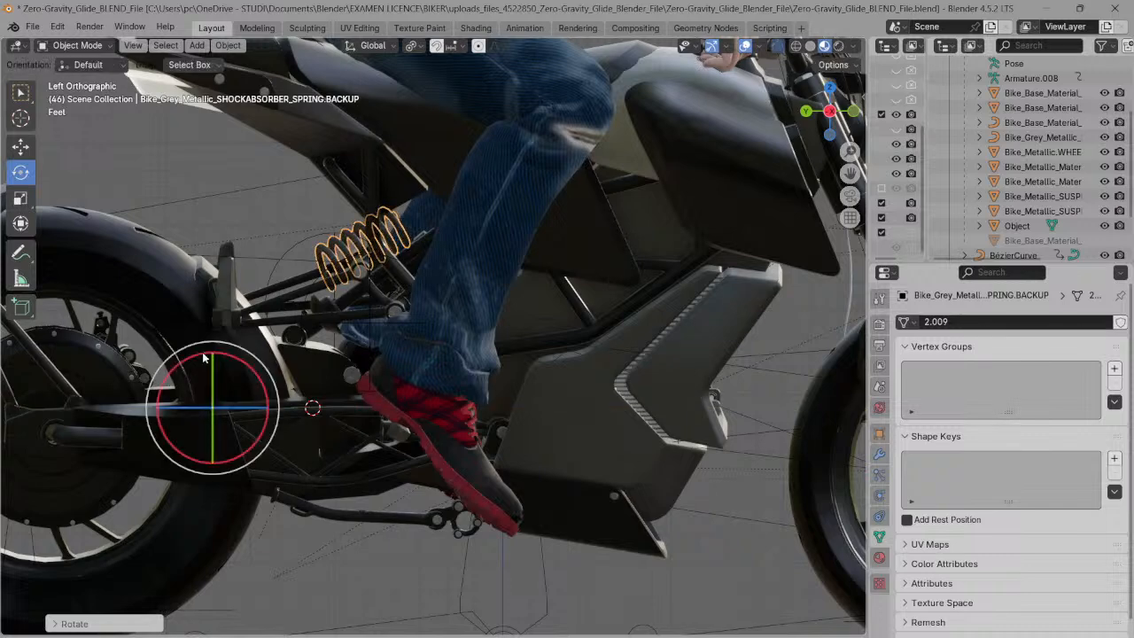
pyautogui.click(340, 261)
pyautogui.click(334, 248)
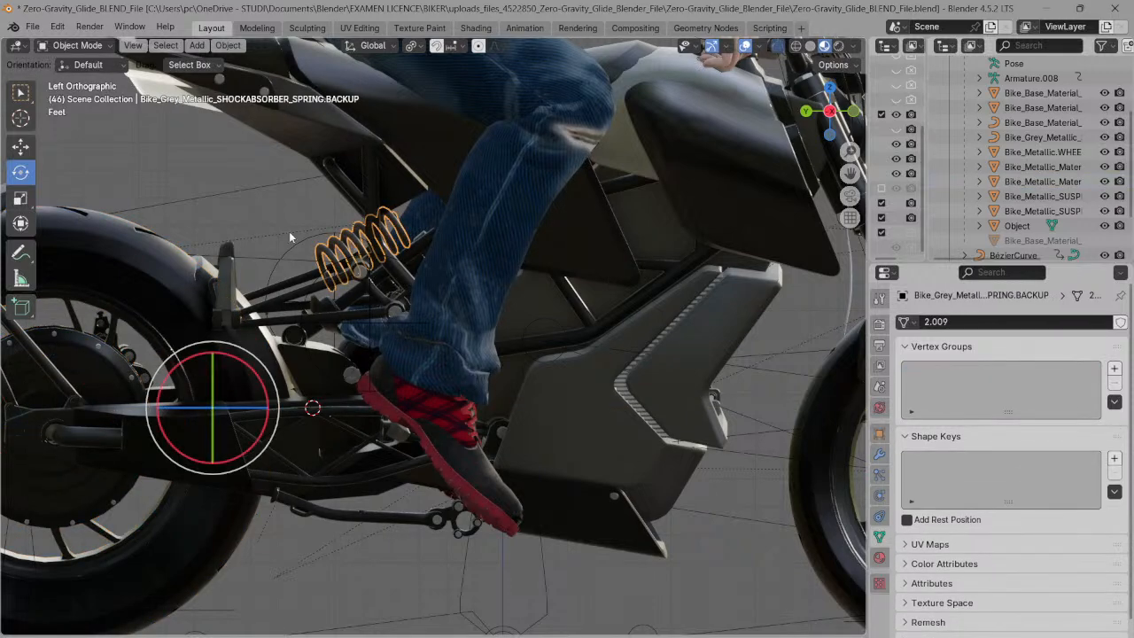
# - Lower the spring along the global Z axis and shift it along Y toward the front of the bike
pyautogui.click(21, 146)
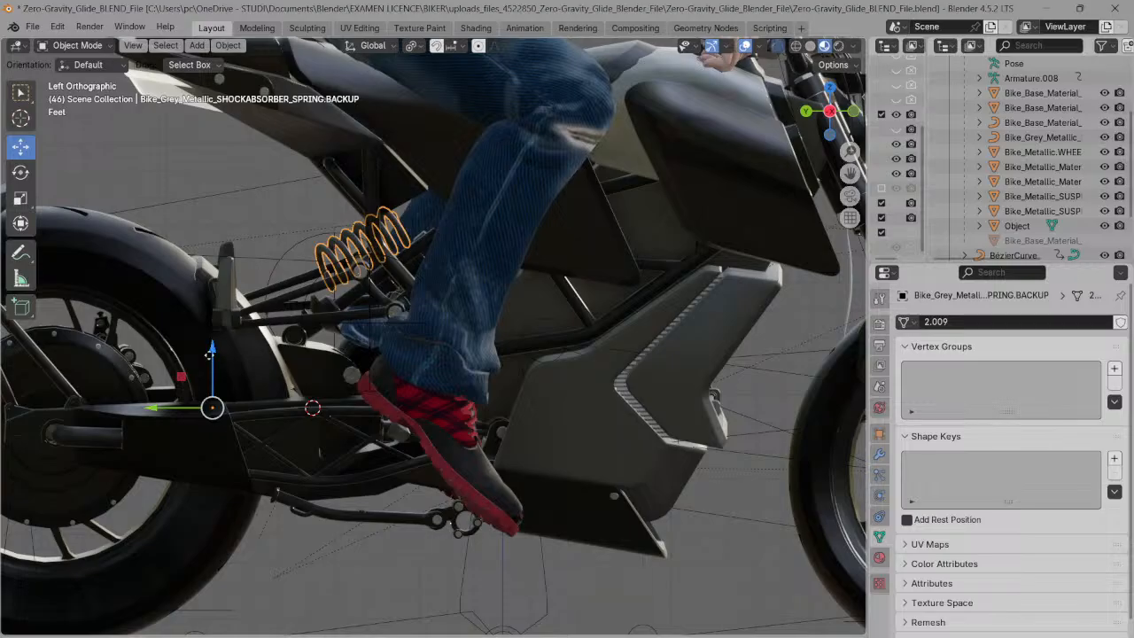
pyautogui.click(321, 292)
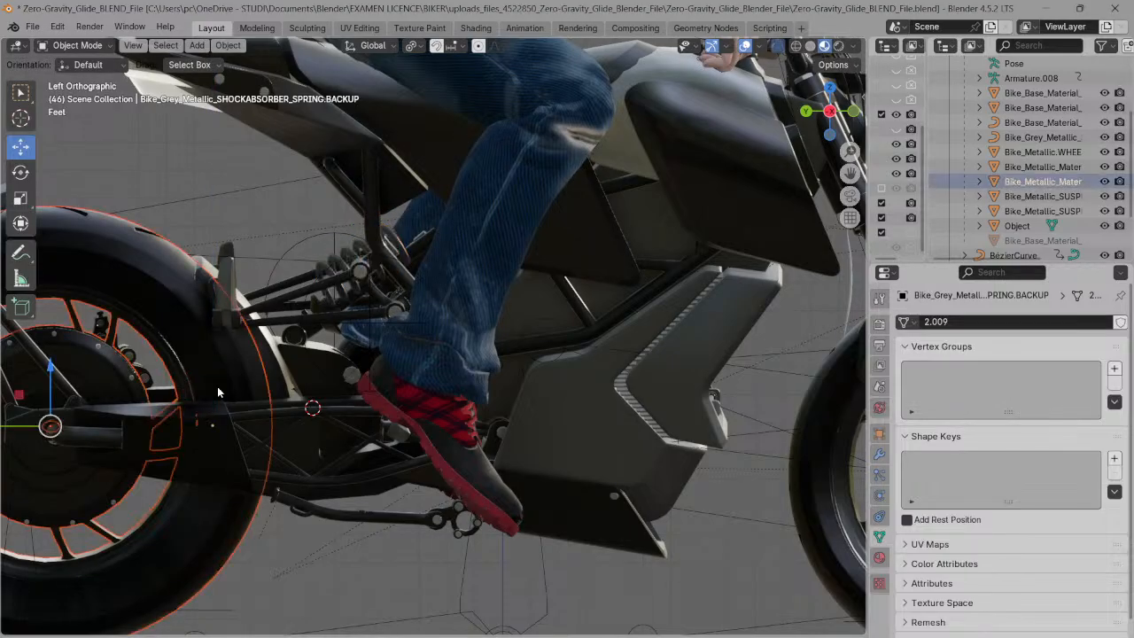
pyautogui.click(331, 270)
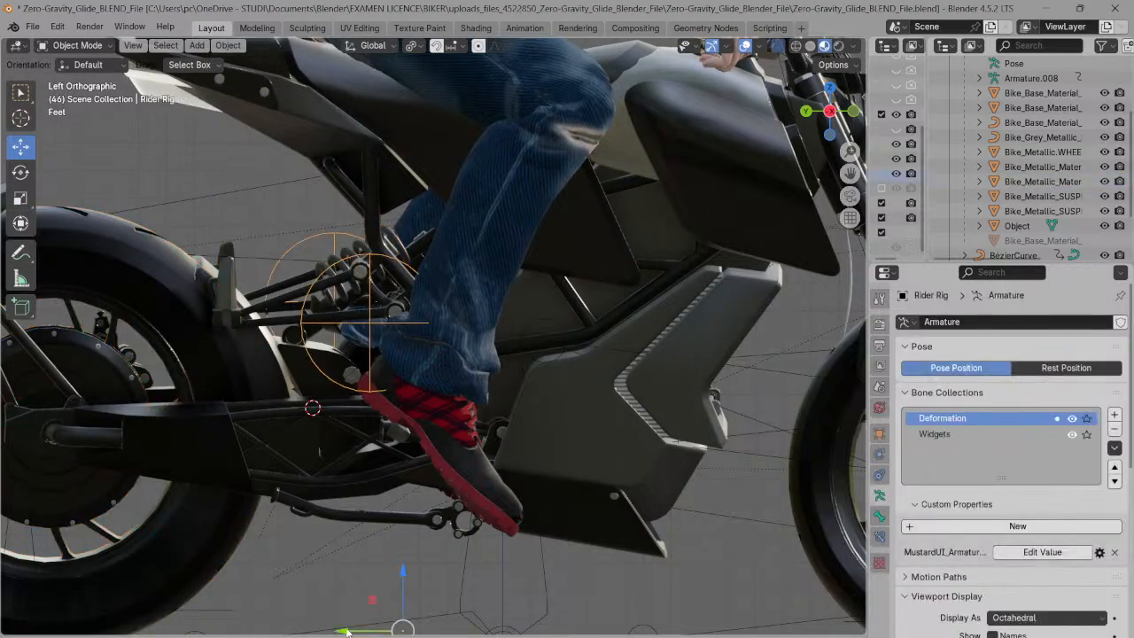
pyautogui.click(417, 569)
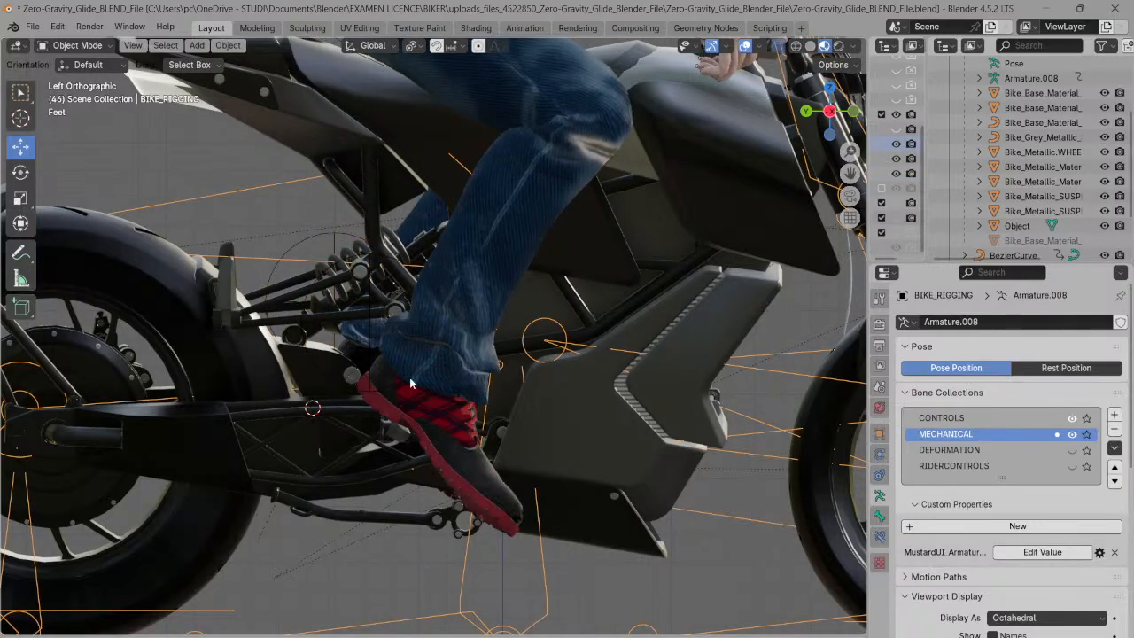
pyautogui.click(390, 257)
pyautogui.click(398, 246)
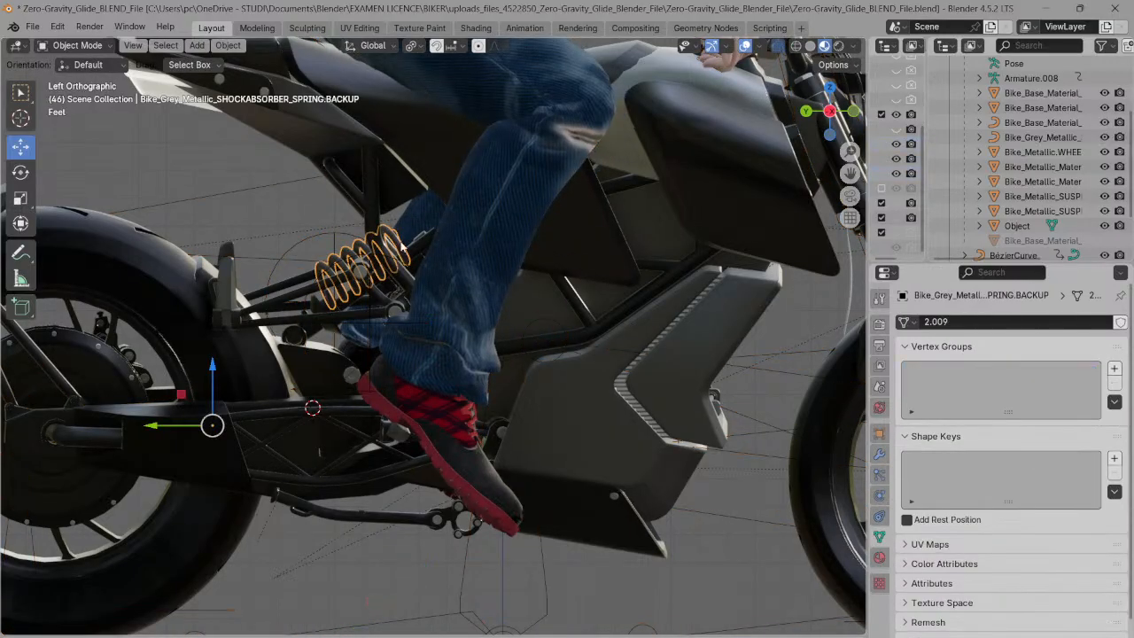
pyautogui.click(390, 271)
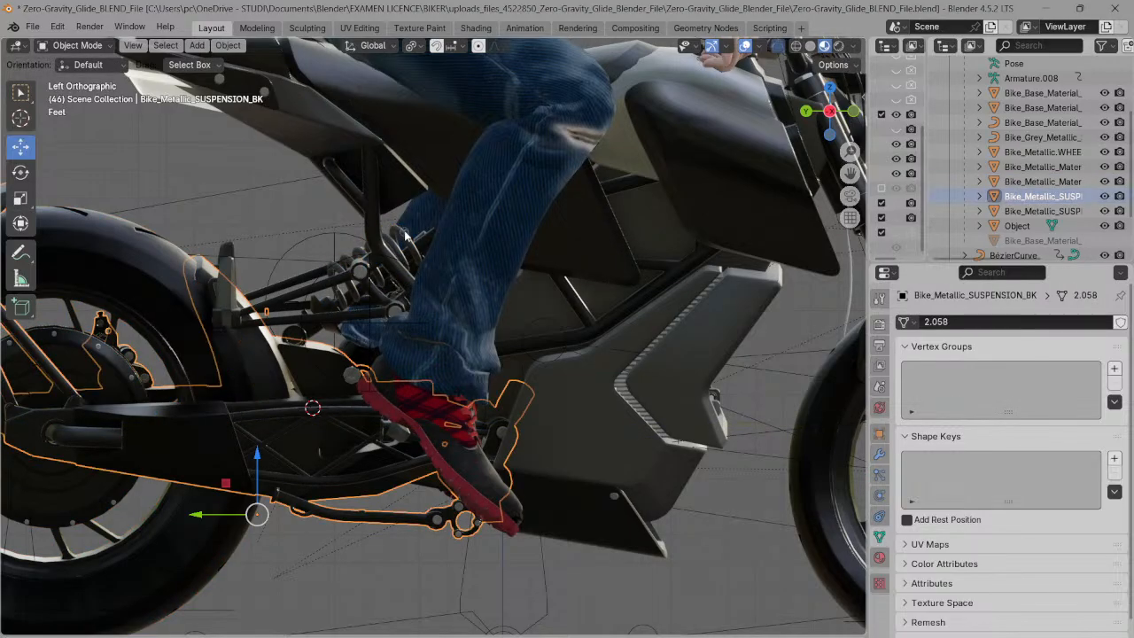
pyautogui.click(374, 280)
pyautogui.moveTo(182, 425); pyautogui.dragTo(199, 425)
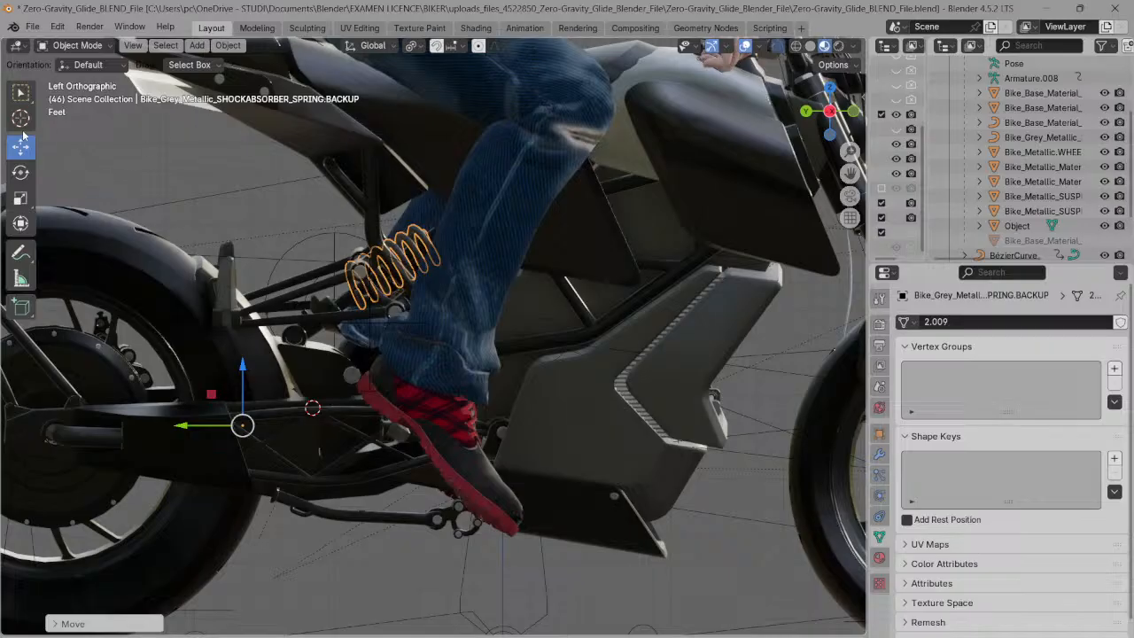
# - Rotate the spring slightly further about the global X axis to refine its tilt
pyautogui.click(21, 171)
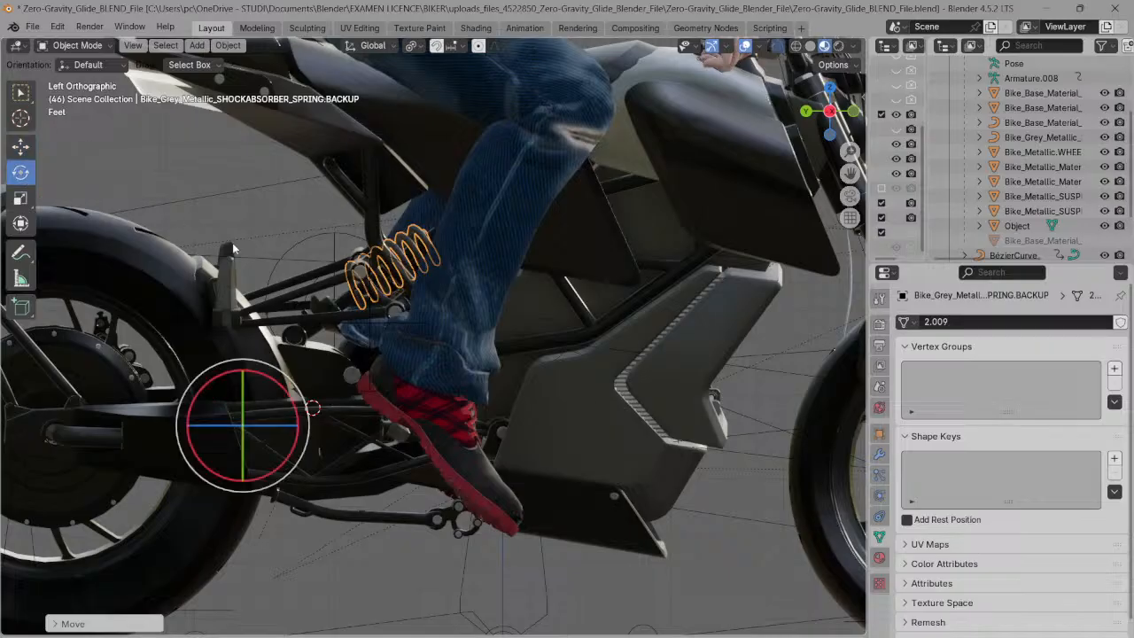
pyautogui.moveTo(264, 375); pyautogui.dragTo(261, 372)
pyautogui.click(260, 368)
# - Shift the spring a little farther forward along the global Y axis and down along Z
pyautogui.click(21, 146)
pyautogui.click(411, 239)
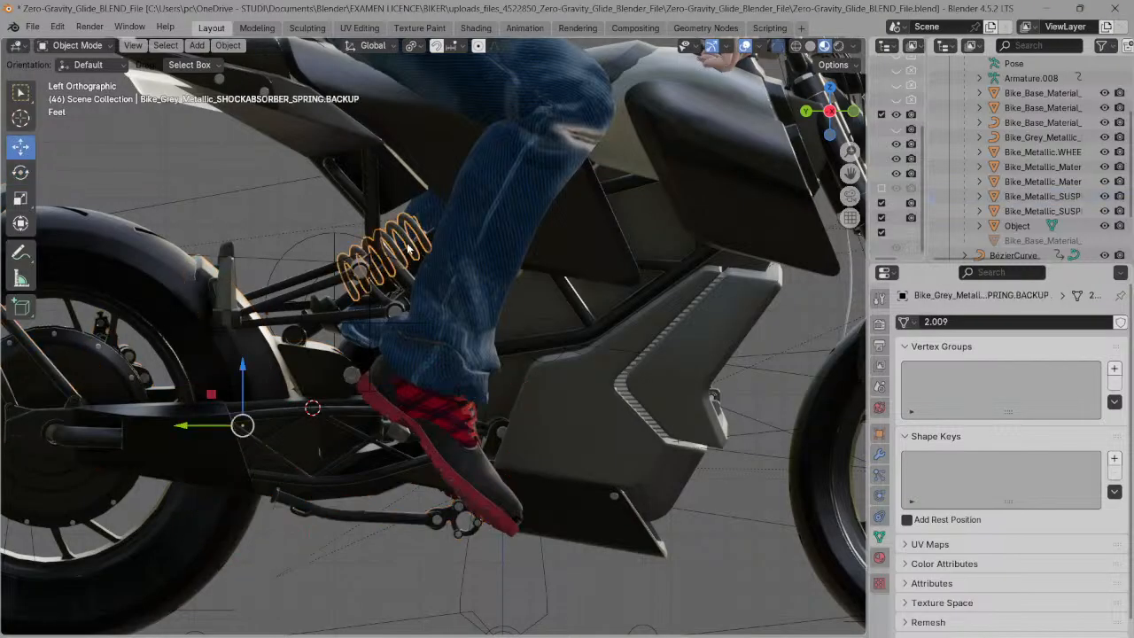
pyautogui.moveTo(195, 434); pyautogui.dragTo(228, 418)
pyautogui.click(258, 374)
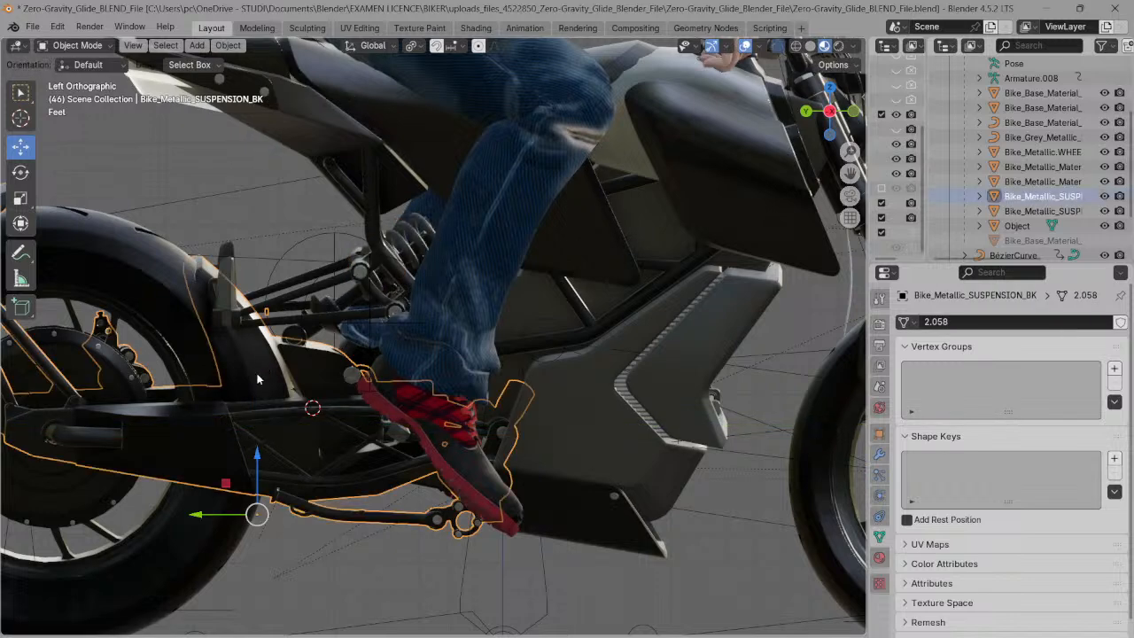
pyautogui.click(411, 239)
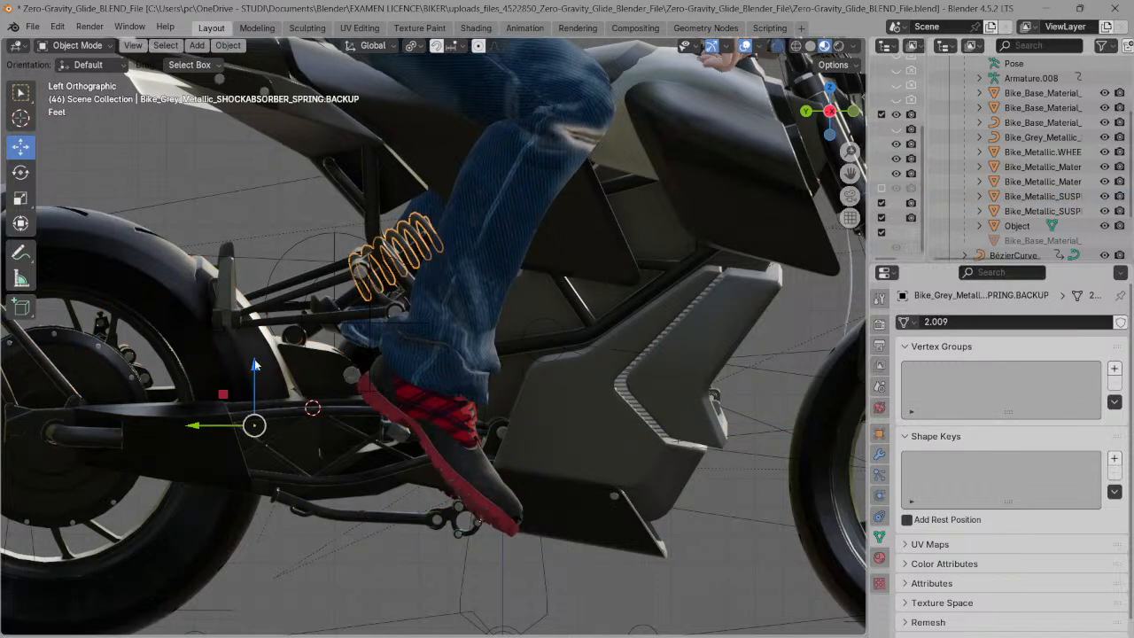
pyautogui.moveTo(253, 372); pyautogui.dragTo(255, 384)
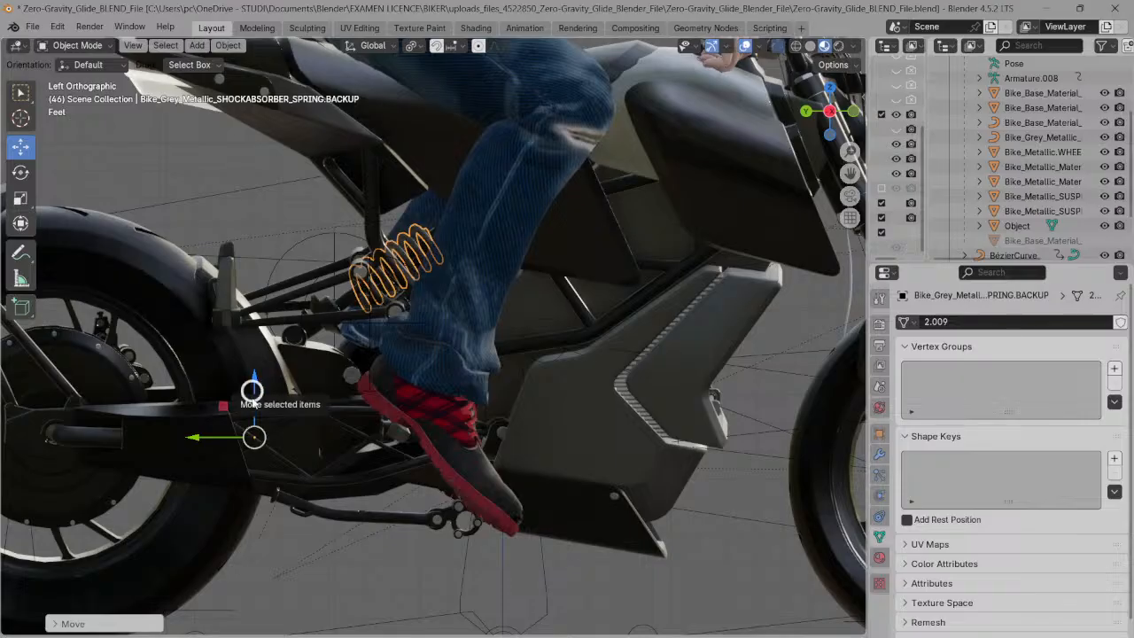
pyautogui.click(259, 387)
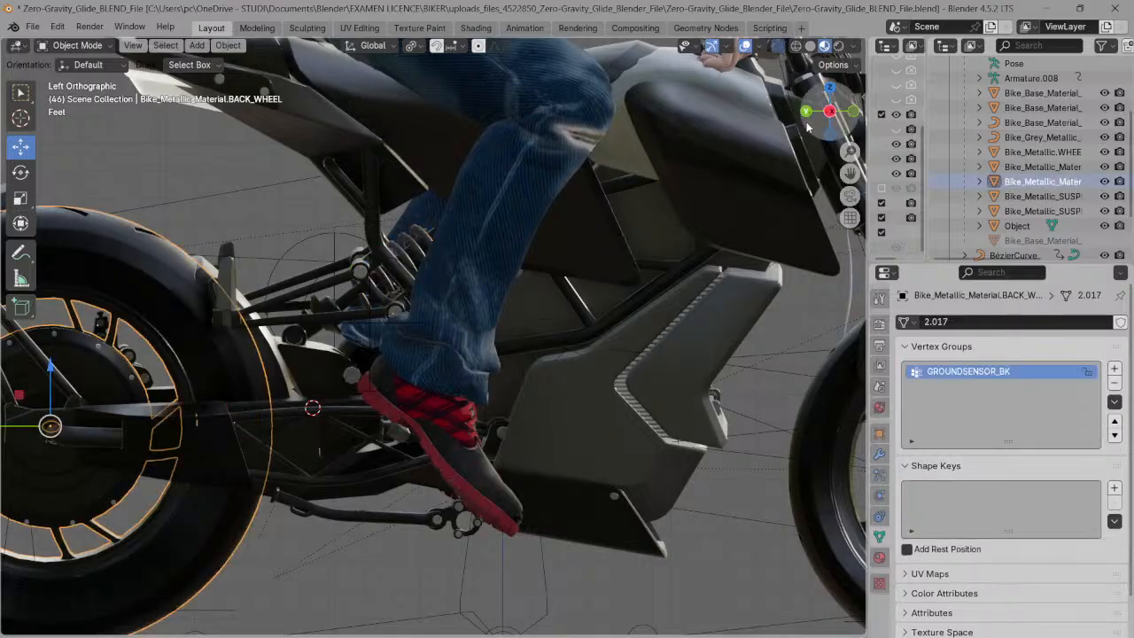
# - Move the spring back along the global Y axis toward the rear wheel and check its fit from behind
pyautogui.moveTo(819, 115)
pyautogui.mouseDown()
pyautogui.moveTo(830, 133)
pyautogui.moveTo(825, 114)
pyautogui.mouseUp()
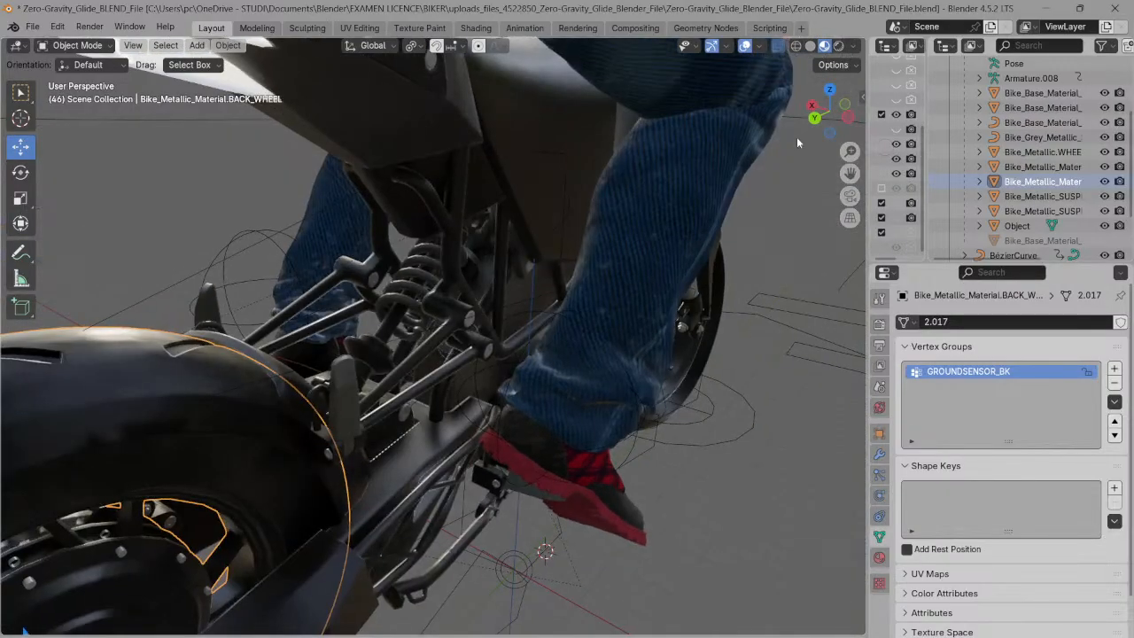
pyautogui.click(410, 301)
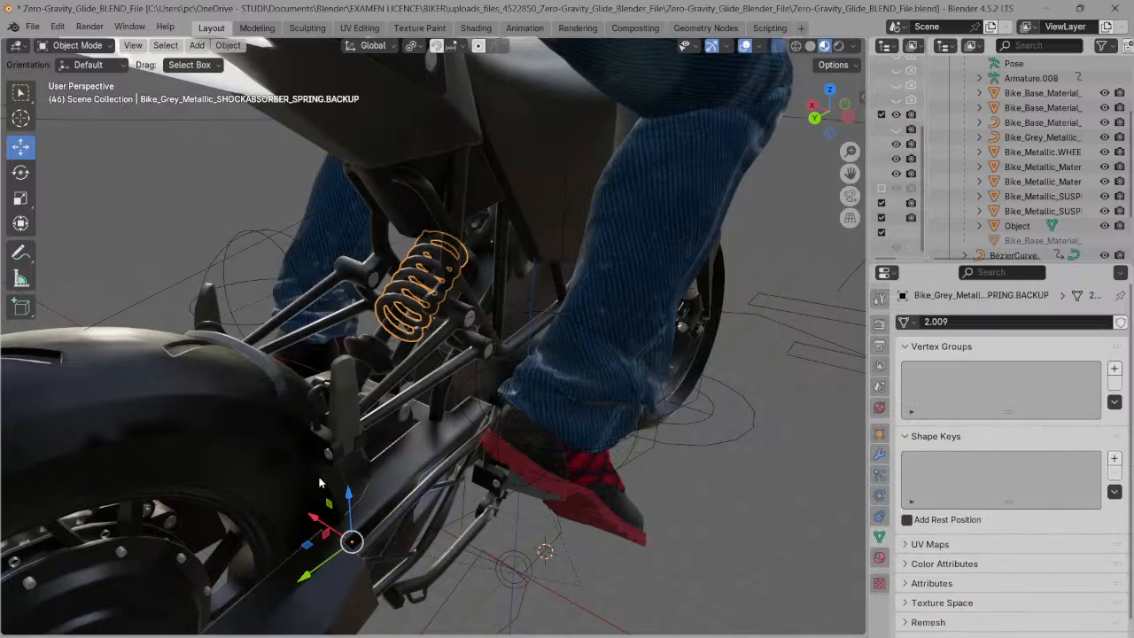
pyautogui.moveTo(311, 577); pyautogui.dragTo(285, 596)
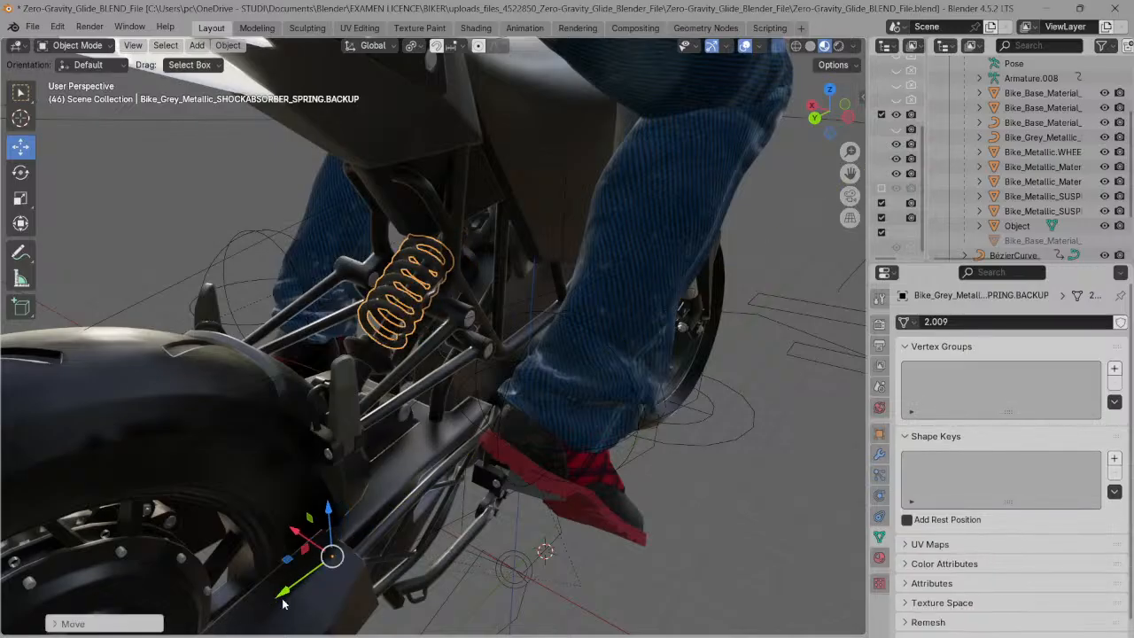
pyautogui.click(342, 504)
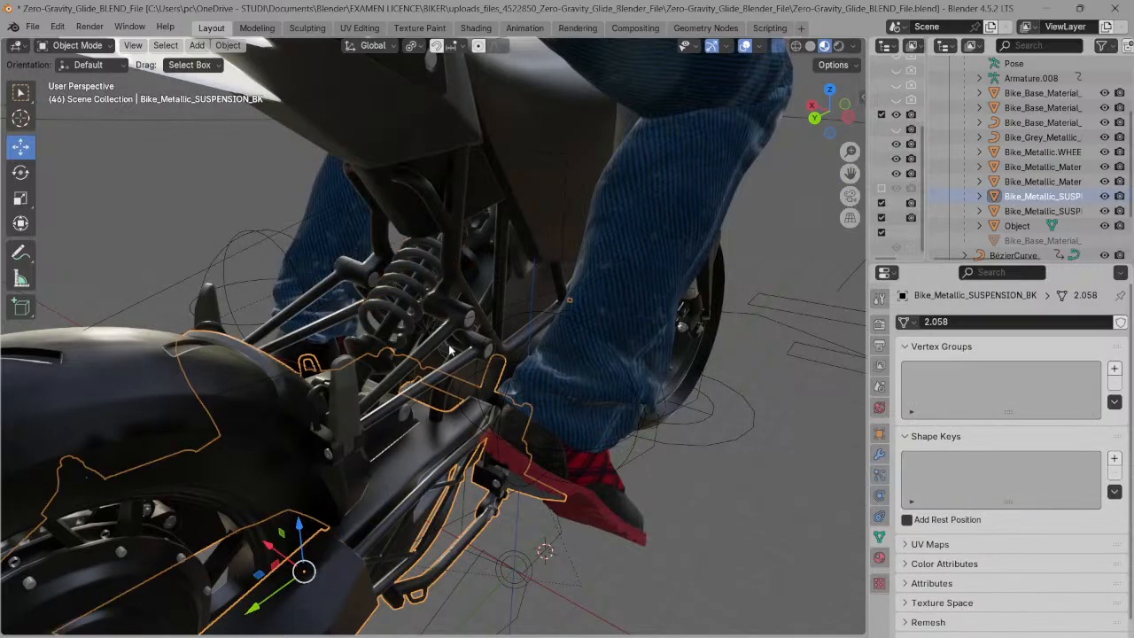
pyautogui.moveTo(815, 110); pyautogui.dragTo(857, 206)
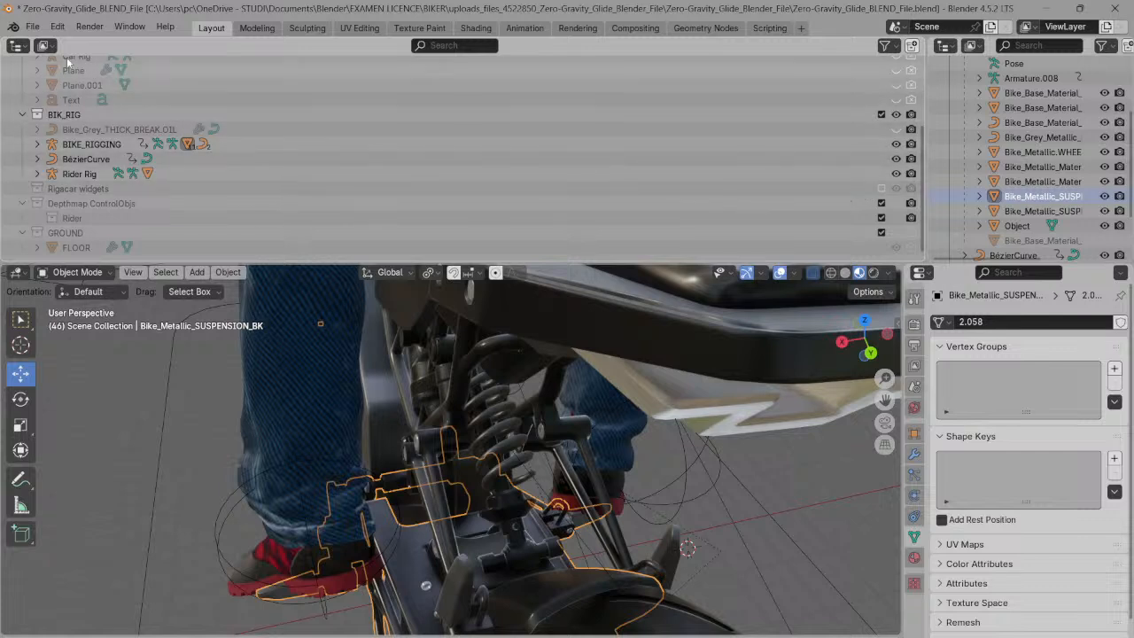
# - Detach the Outliner showing the BIK_RIG collection into its own window and close that window
pyautogui.moveTo(4, 44); pyautogui.dragTo(51, 8)
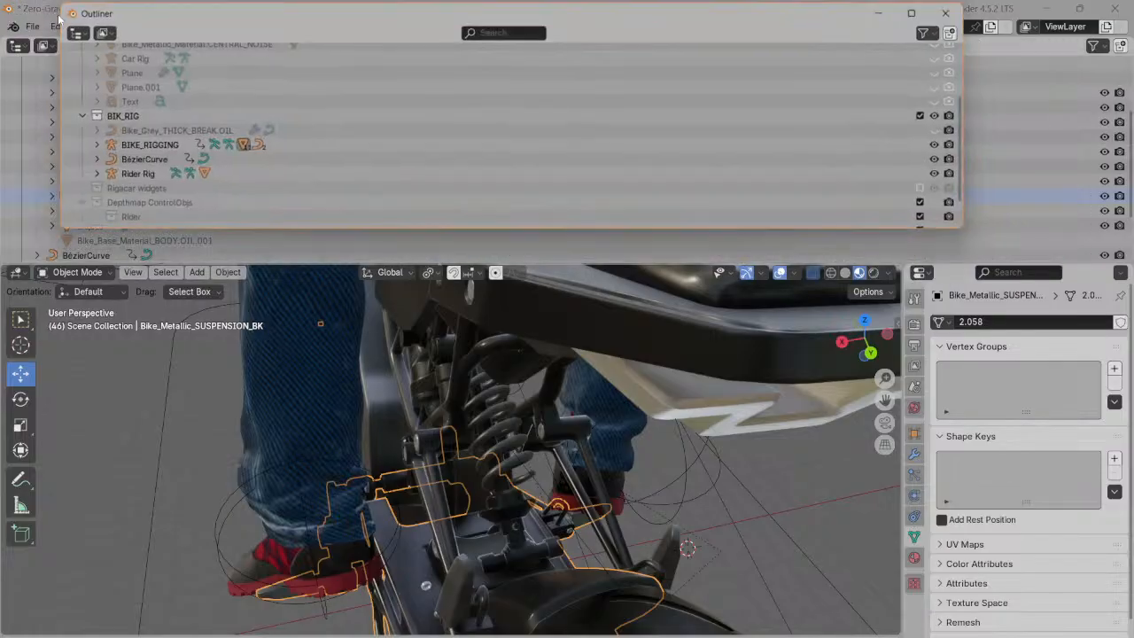
pyautogui.click(957, 11)
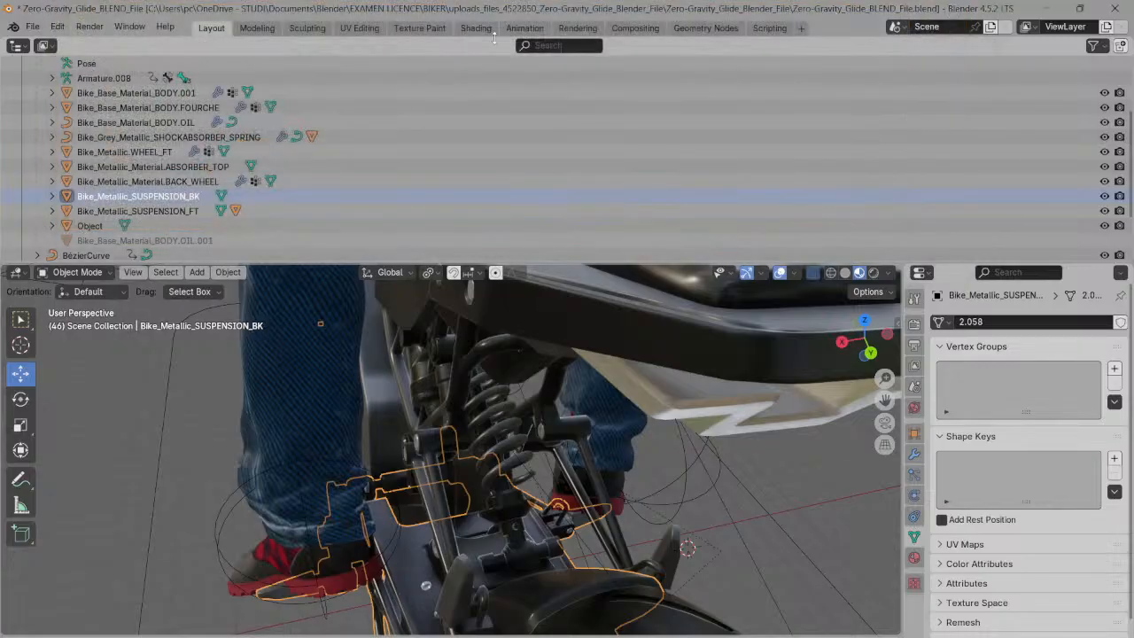
# - Merge the Outliner and viewport areas, turn the result into a 3D Viewport and display it in Material Preview shading
pyautogui.moveTo(3, 49); pyautogui.dragTo(25, 282)
pyautogui.click(18, 45)
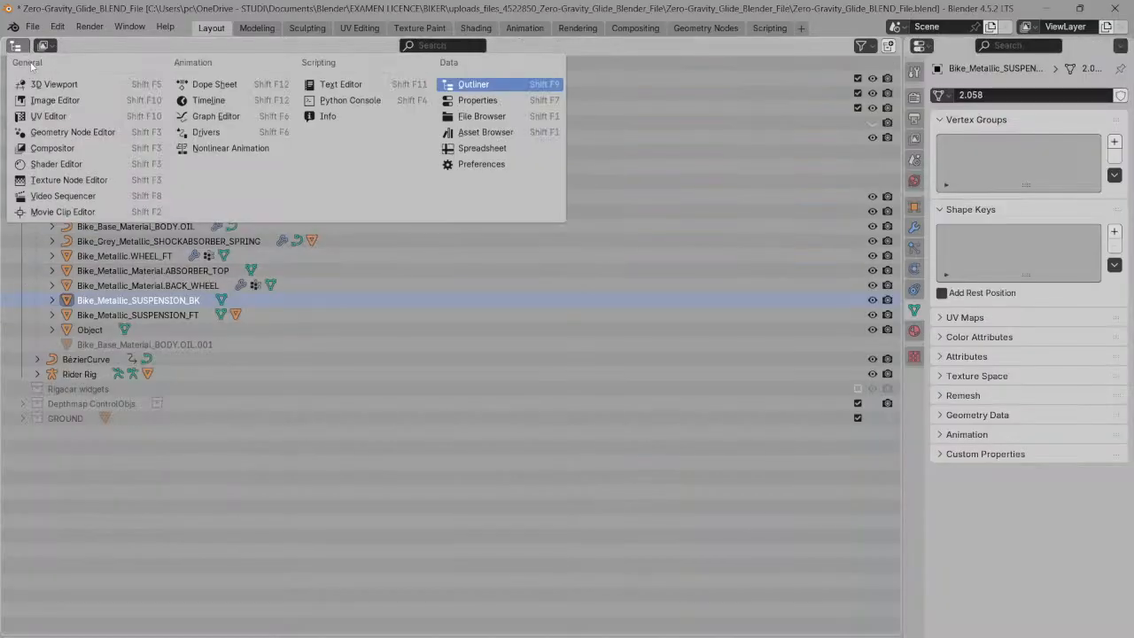
pyautogui.click(53, 85)
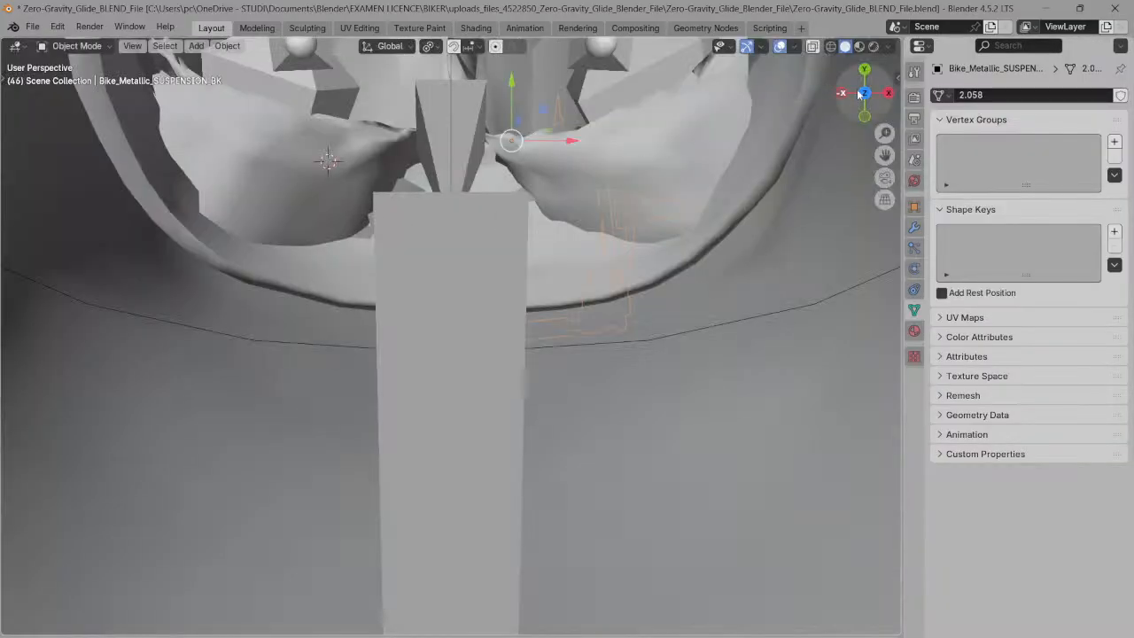
pyautogui.scroll(-5, 792, 118)
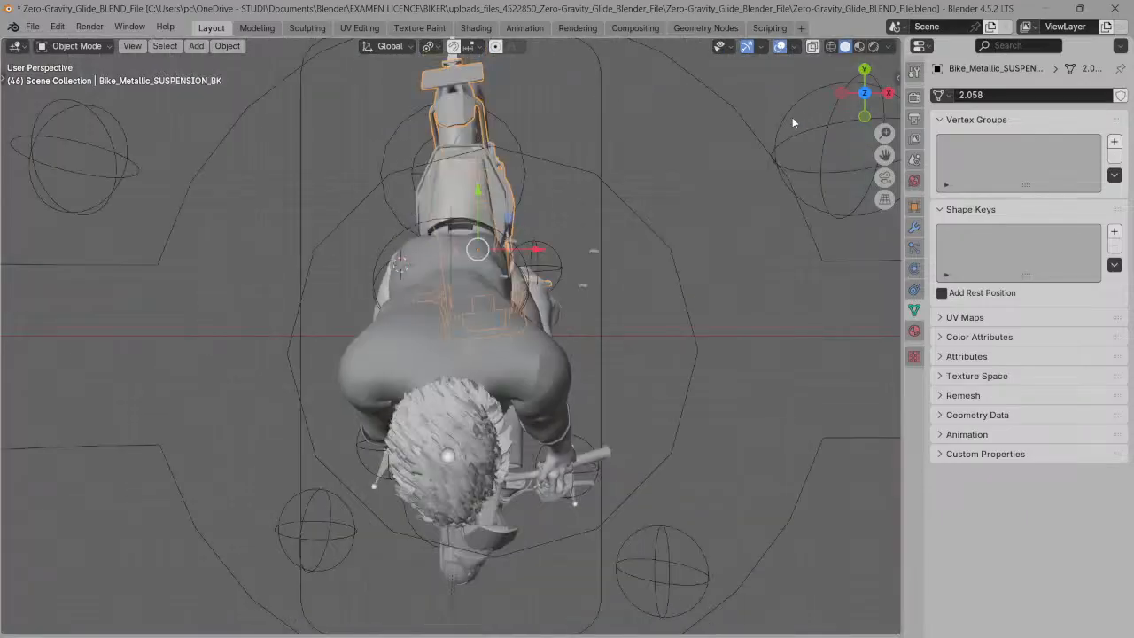
pyautogui.click(860, 47)
# - Examine the motorcycle's rear wheel and suspension from above, from the right side and at an angle from behind
pyautogui.click(864, 92)
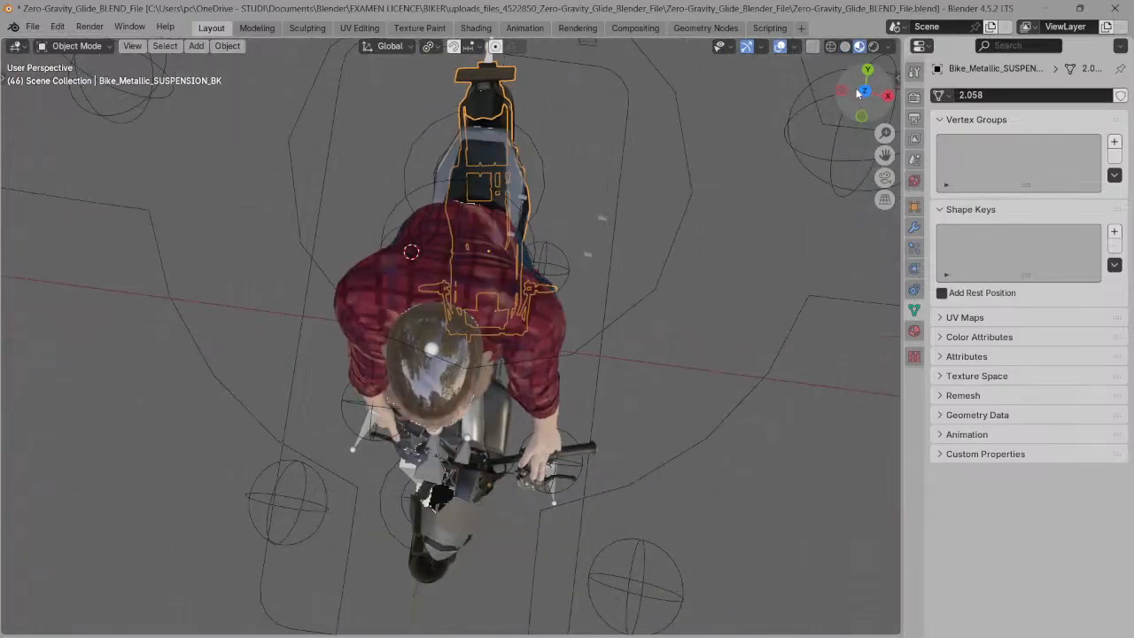
pyautogui.click(887, 92)
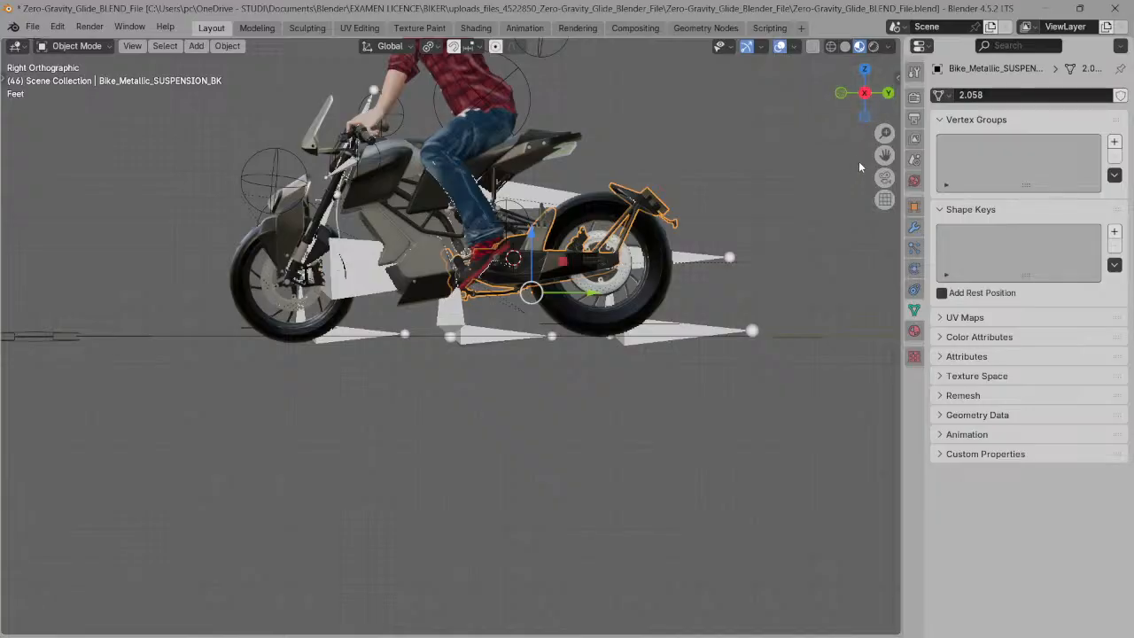
pyautogui.moveTo(885, 154); pyautogui.dragTo(706, 184)
pyautogui.scroll(6, 700, 176)
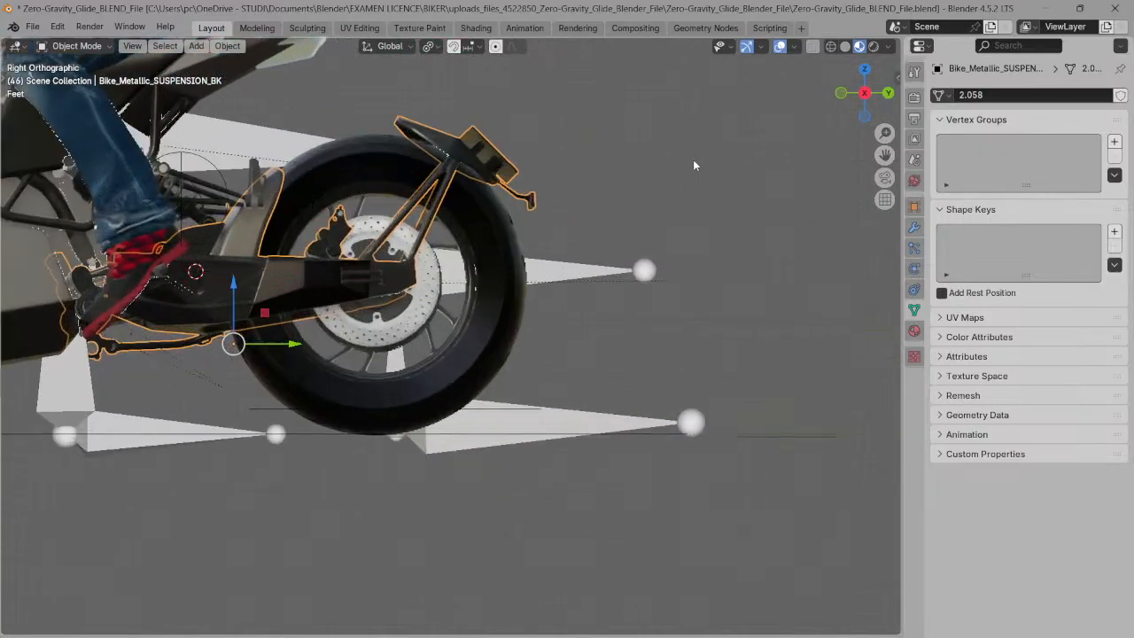
pyautogui.moveTo(871, 91); pyautogui.dragTo(841, 145)
pyautogui.click(827, 158)
pyautogui.moveTo(874, 84); pyautogui.dragTo(779, 138)
pyautogui.moveTo(883, 155); pyautogui.dragTo(876, 253)
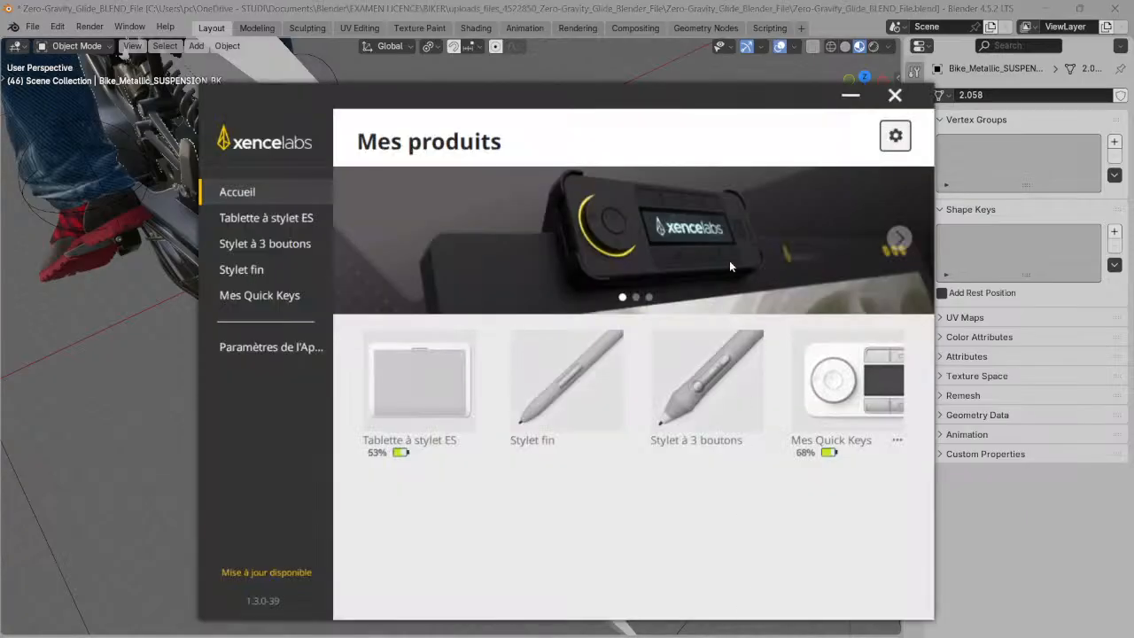
# - View the pen tablet's Blender profile in the Xencelabs settings and minimise that window
pyautogui.click(301, 218)
pyautogui.click(502, 144)
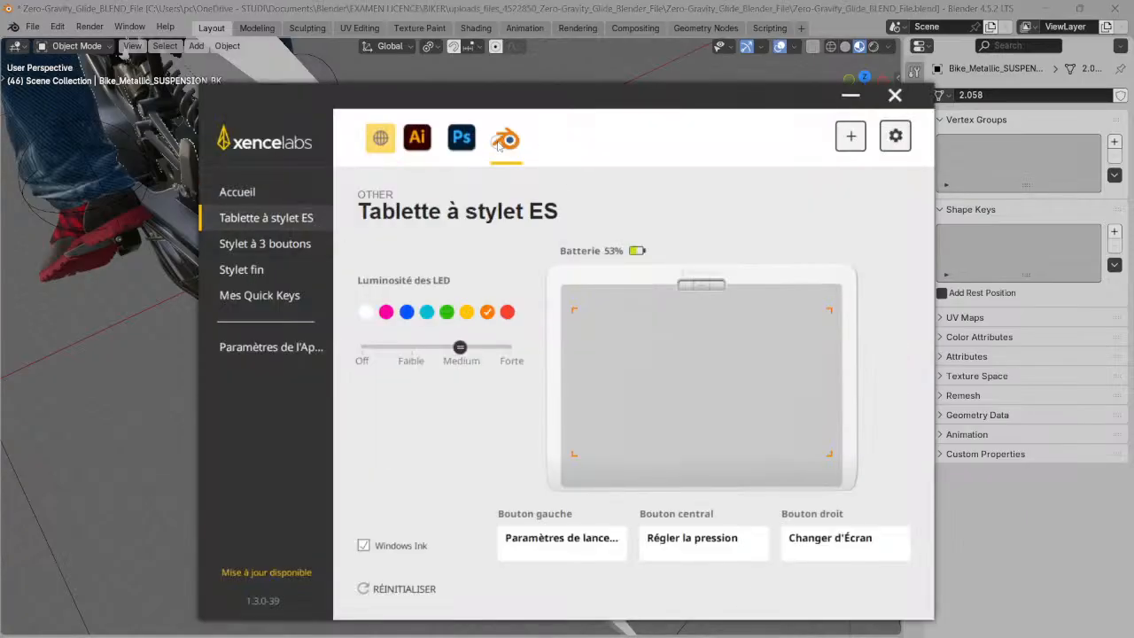
pyautogui.click(851, 95)
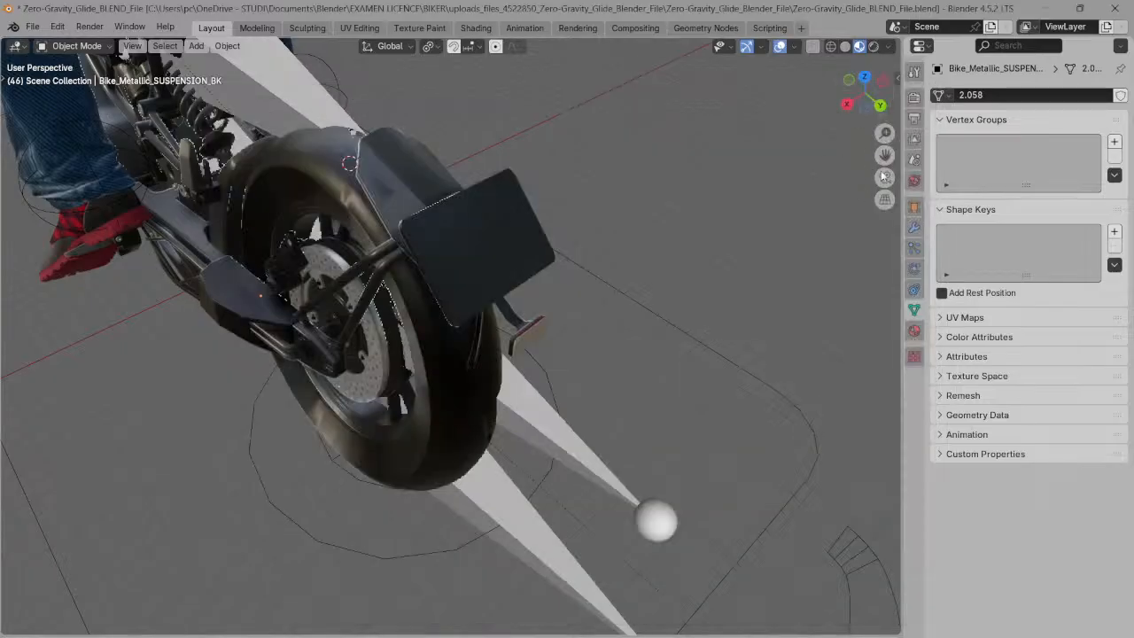
# - Examine the shock absorber and its spring from behind the motorcycle, above the rear wheel
pyautogui.moveTo(884, 155); pyautogui.dragTo(1010, 234)
pyautogui.click(975, 209)
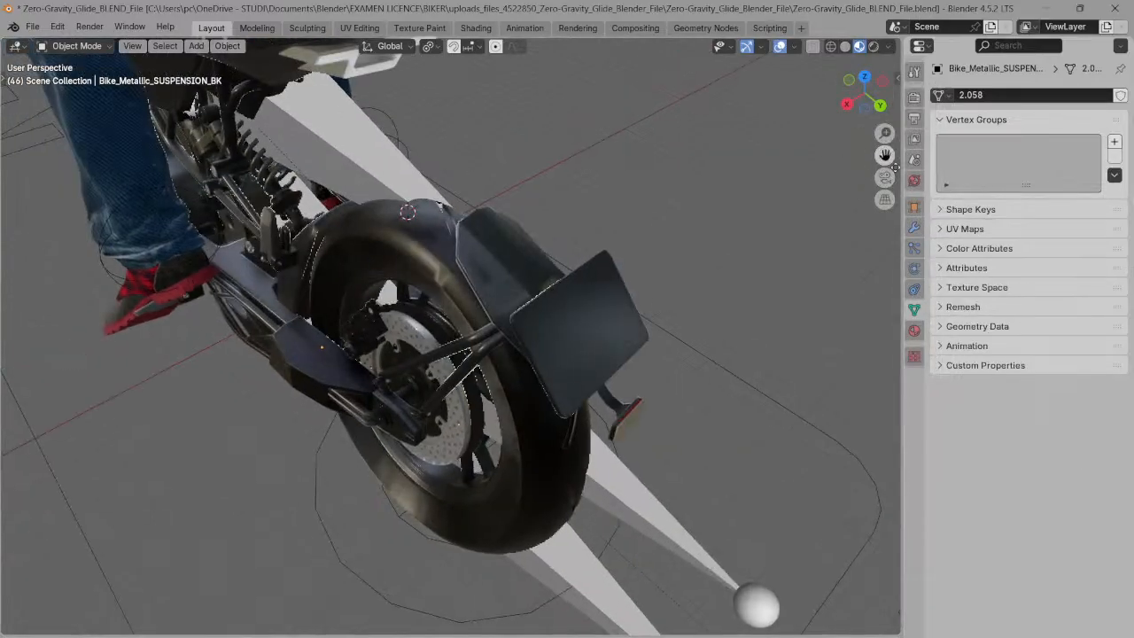
pyautogui.moveTo(884, 155); pyautogui.dragTo(997, 246)
pyautogui.click(996, 248)
pyautogui.moveTo(852, 80); pyautogui.dragTo(812, 50)
pyautogui.moveTo(847, 86); pyautogui.dragTo(751, 96)
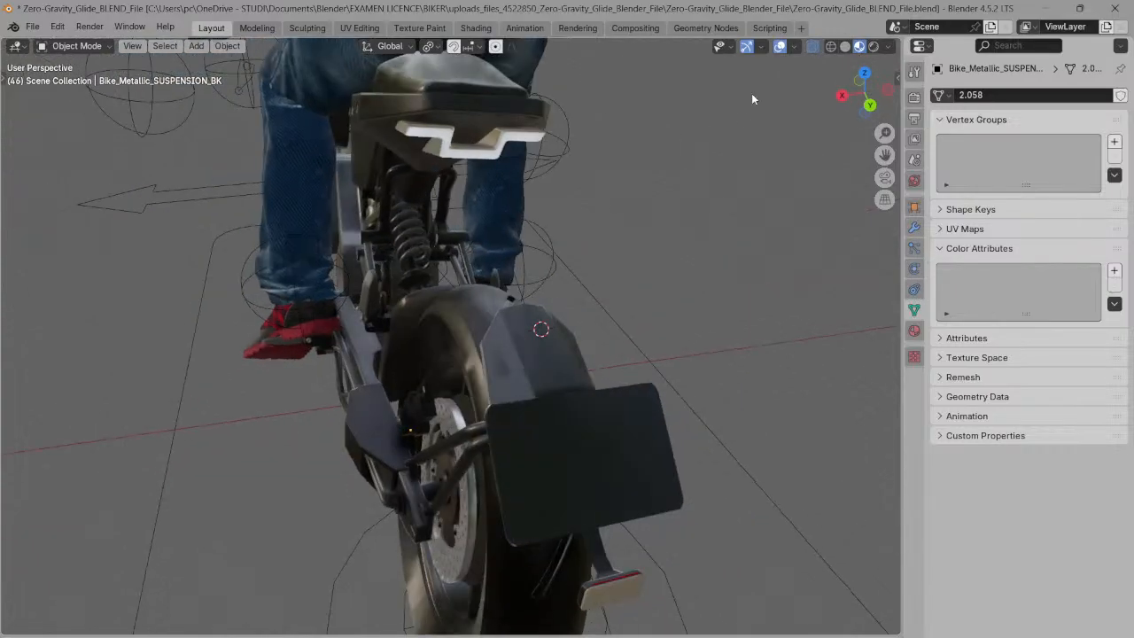
pyautogui.moveTo(848, 89); pyautogui.dragTo(753, 97)
pyautogui.moveTo(809, 96); pyautogui.dragTo(742, 101)
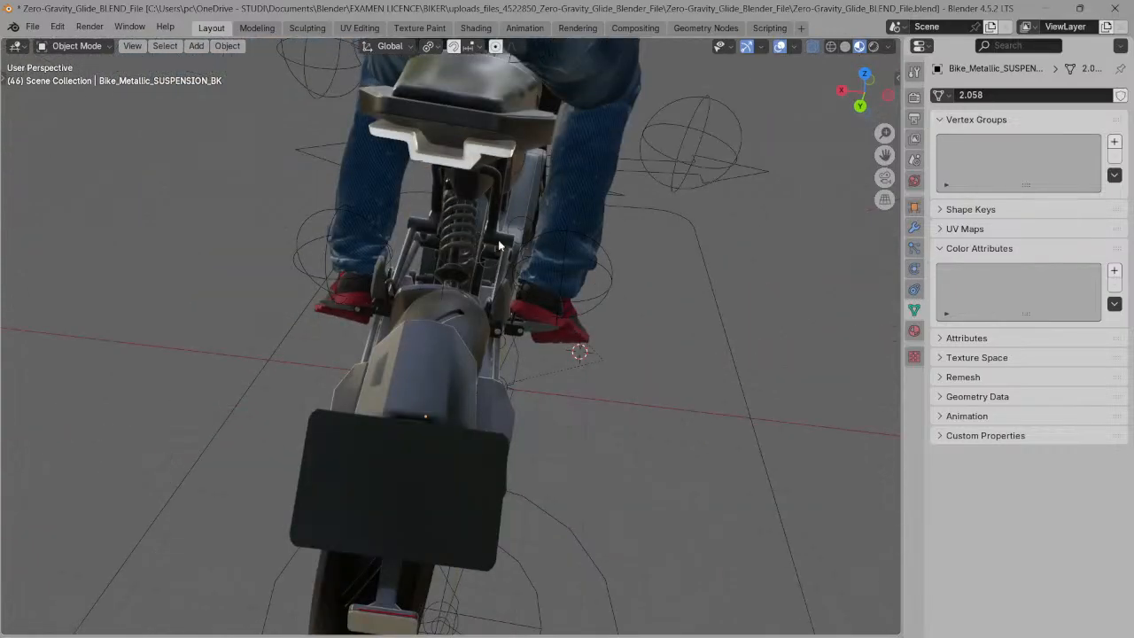
# - Rotate the rear shock absorber spring slightly about the global Z axis to align it with the shock absorber
pyautogui.click(463, 249)
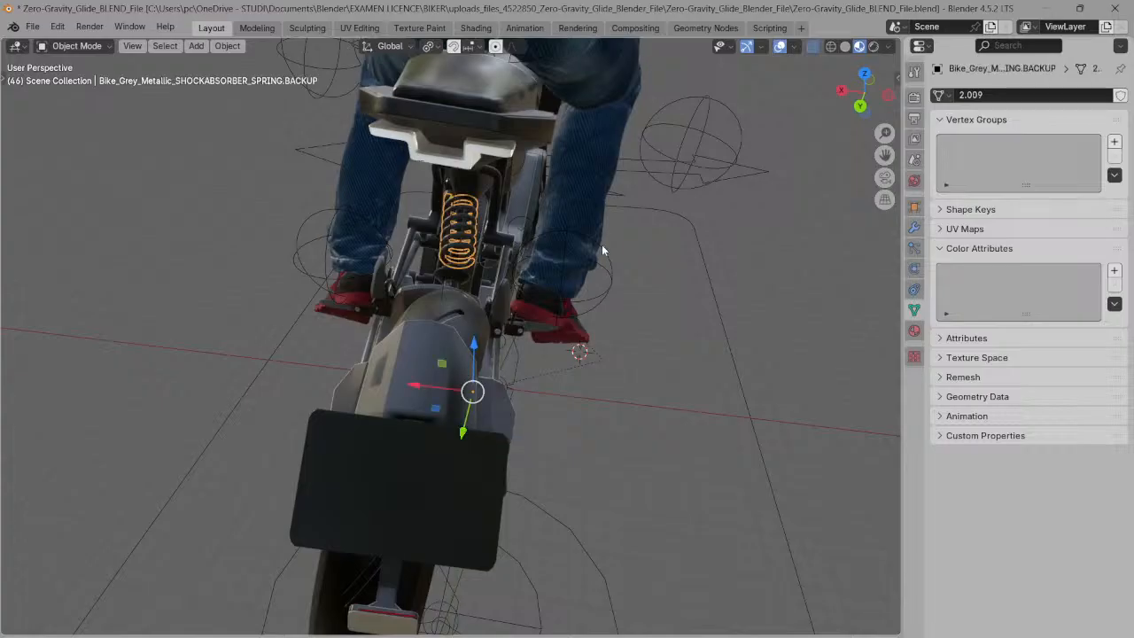
pyautogui.scroll(5, 600, 230)
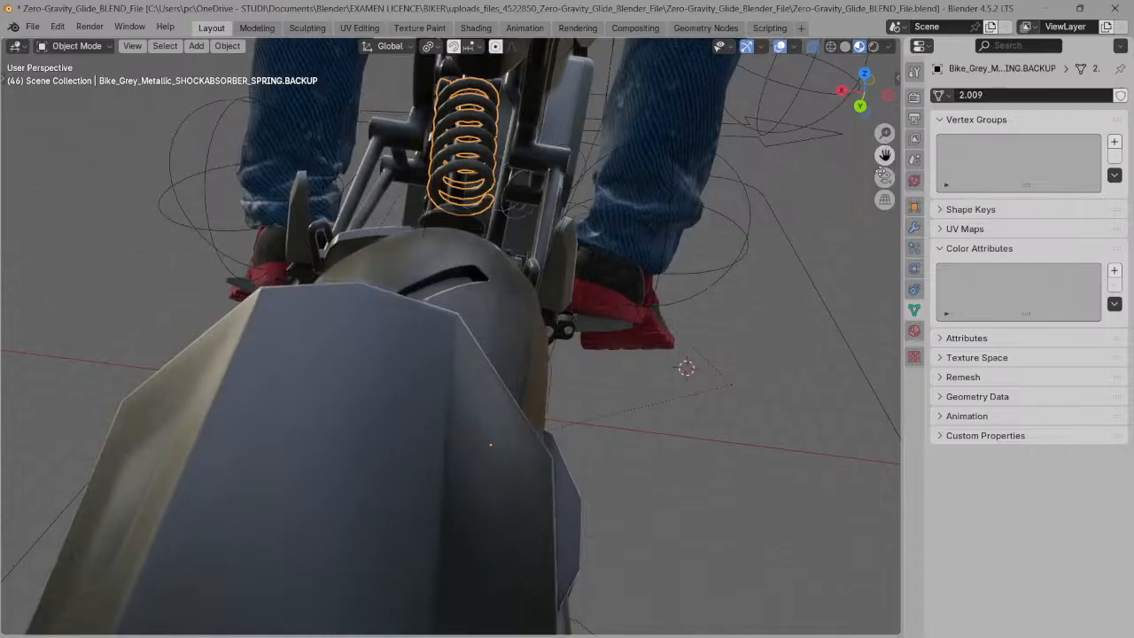
pyautogui.moveTo(883, 154); pyautogui.dragTo(865, 225)
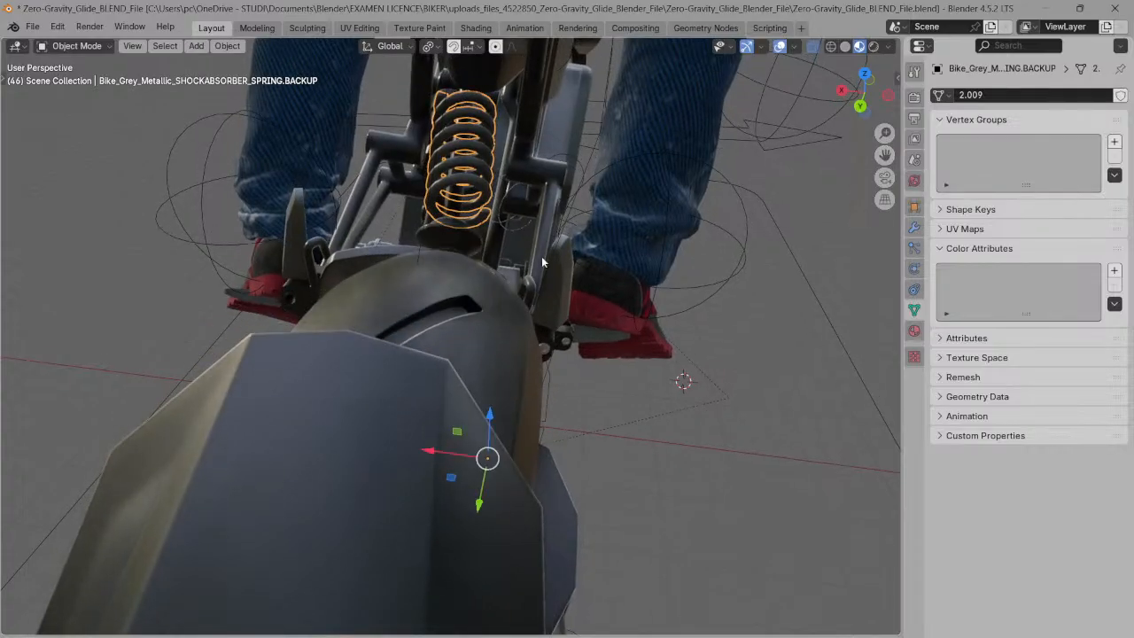
pyautogui.moveTo(848, 82); pyautogui.dragTo(881, 91)
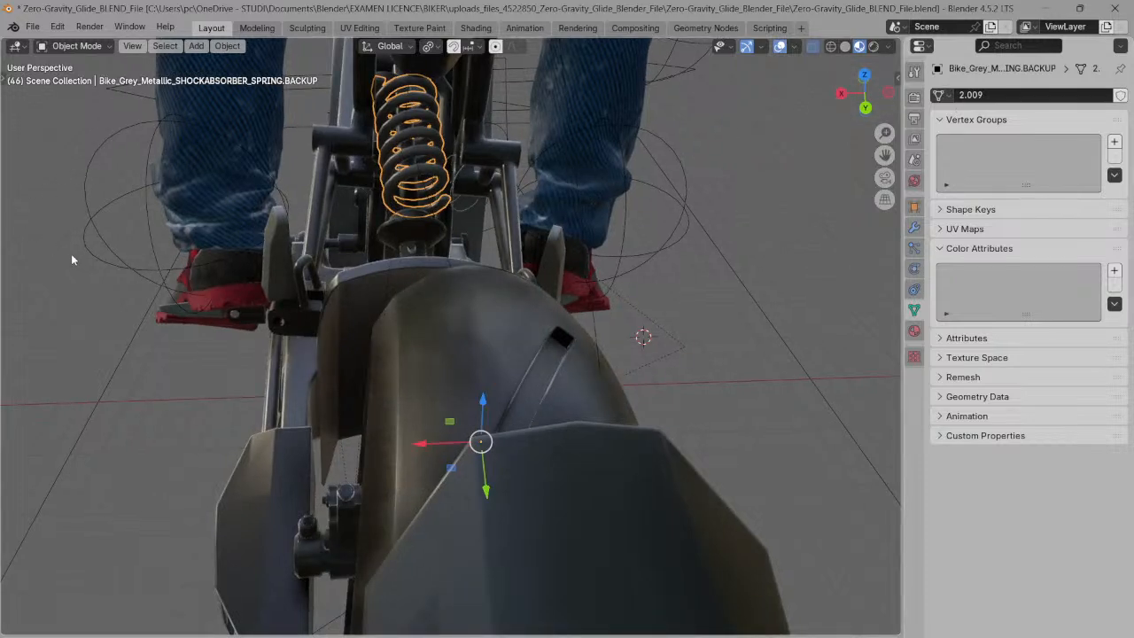
pyautogui.press('n')
pyautogui.press('n')
pyautogui.press('t')
pyautogui.click(20, 152)
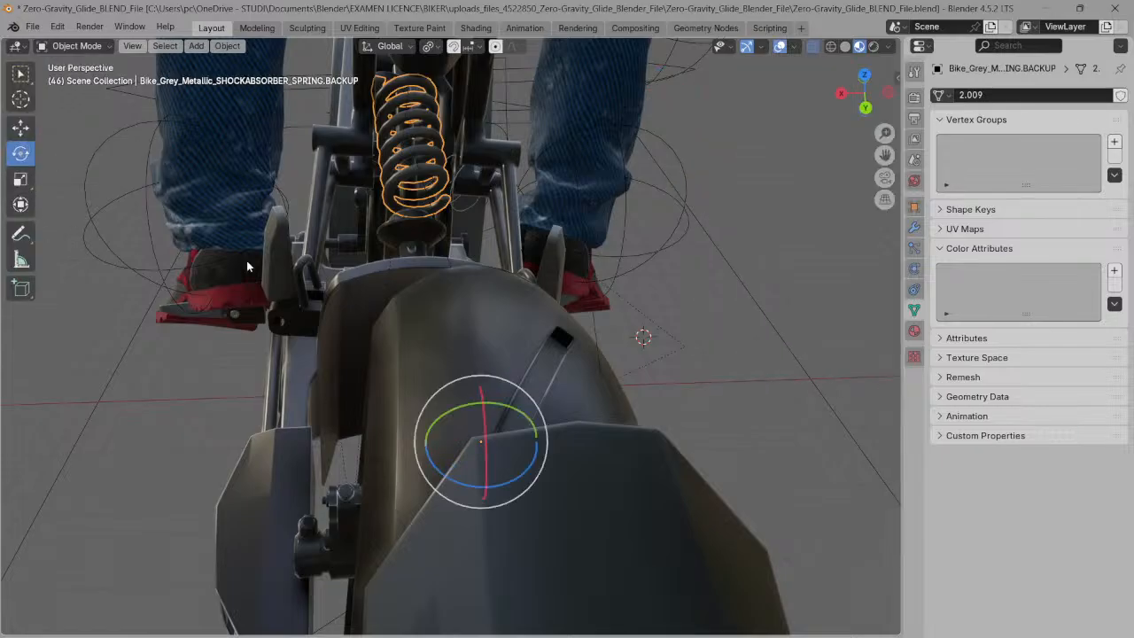
pyautogui.click(530, 464)
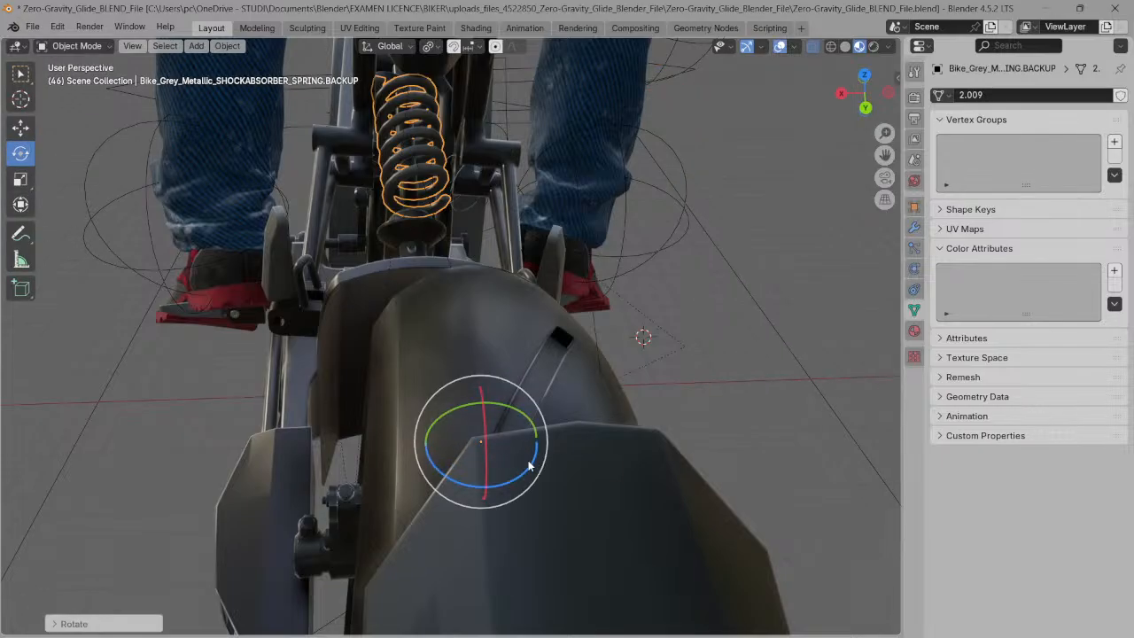
pyautogui.moveTo(527, 465); pyautogui.dragTo(518, 468)
# - Try to move the rear suspension part sideways along the global X axis
pyautogui.click(562, 368)
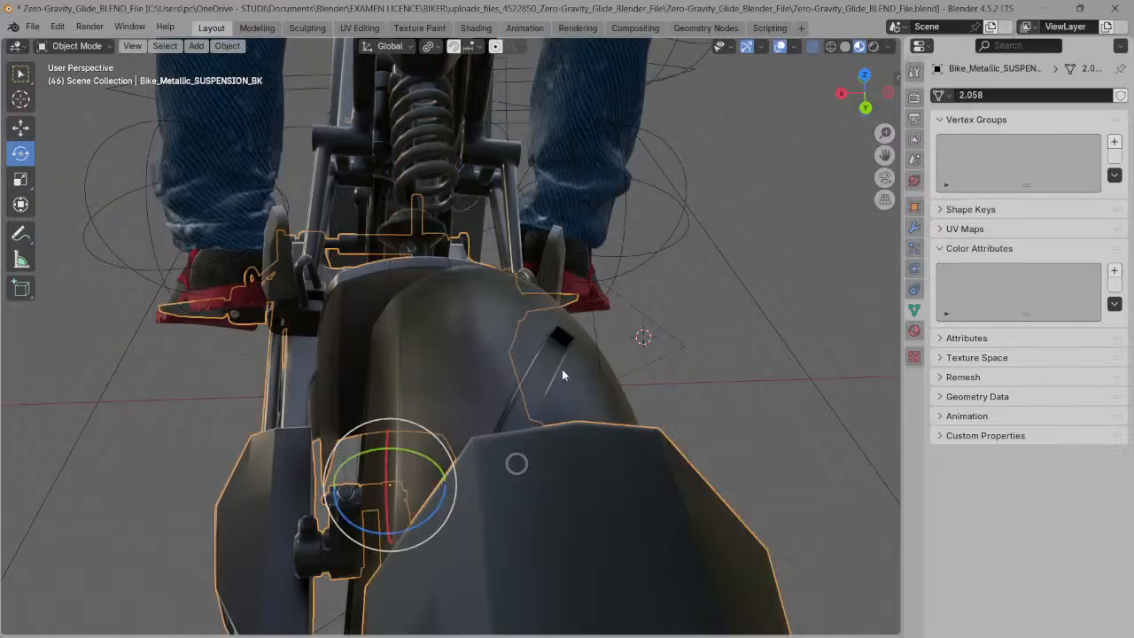
pyautogui.click(24, 126)
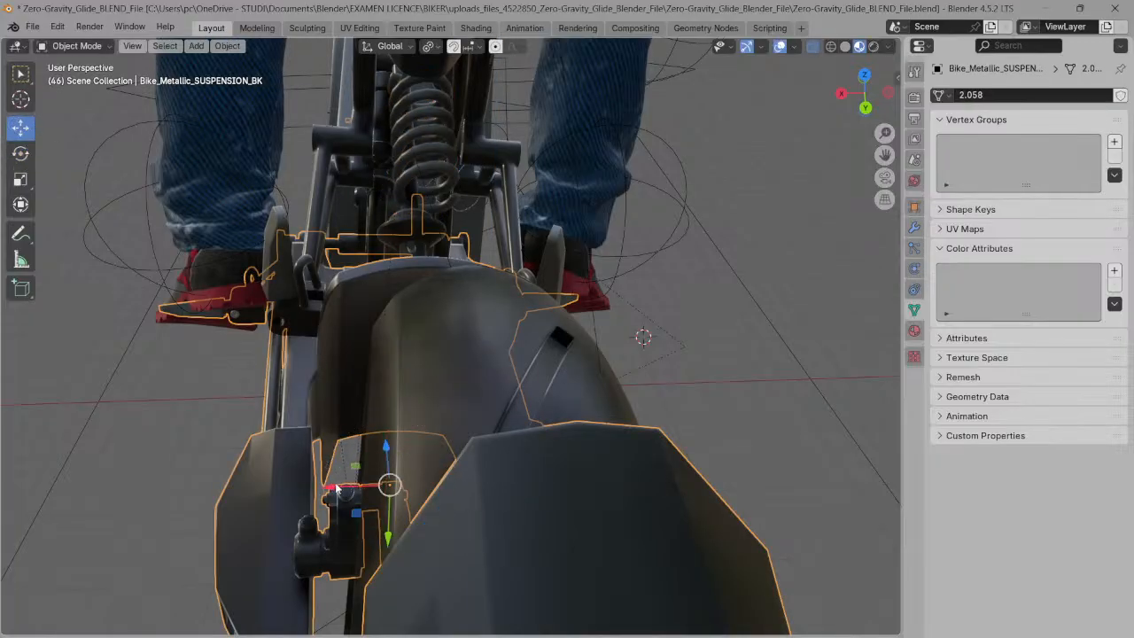
pyautogui.moveTo(346, 491); pyautogui.dragTo(329, 491)
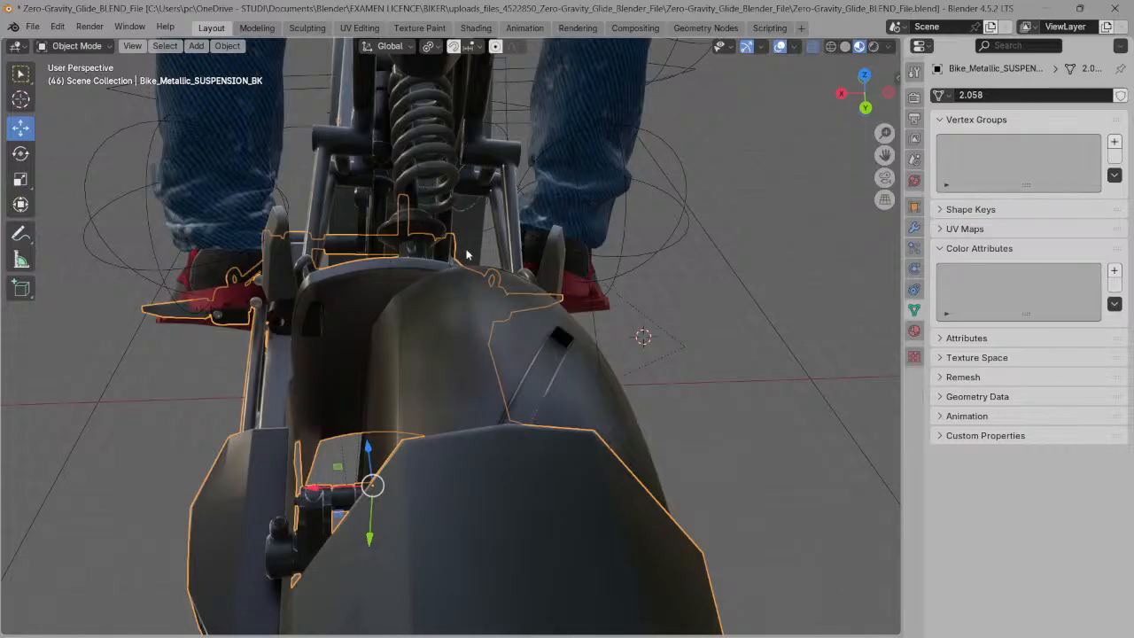
pyautogui.hotkey('ctrl', 'z')
# - Move the shock absorber spring sideways along the global X axis to centre it on the shock absorber
pyautogui.click(435, 158)
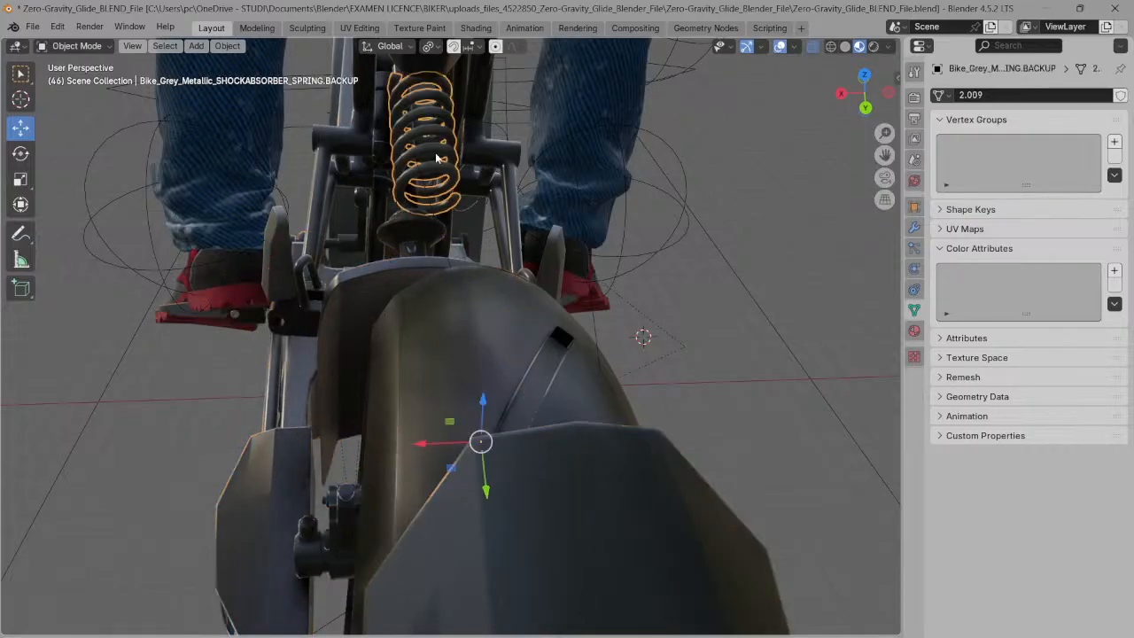
pyautogui.moveTo(432, 444); pyautogui.dragTo(400, 449)
pyautogui.click(478, 377)
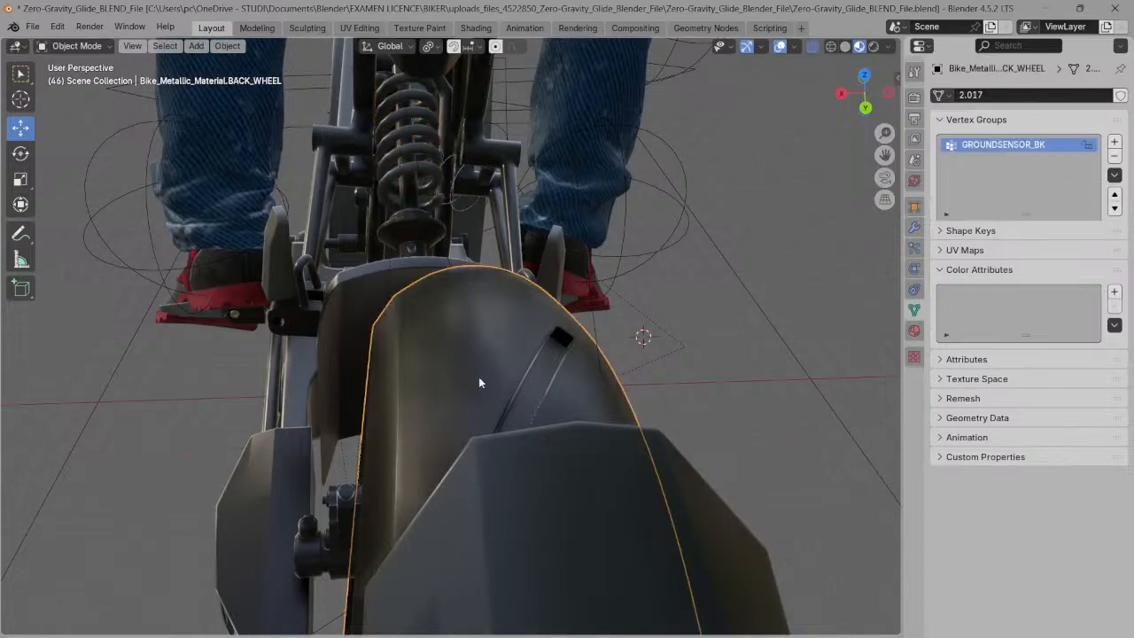
# - Show the scene's Render properties and view the spring and rear wheel from the side
pyautogui.moveTo(863, 107); pyautogui.dragTo(875, 84)
pyautogui.click(912, 117)
pyautogui.click(914, 97)
pyautogui.moveTo(859, 100); pyautogui.dragTo(882, 46)
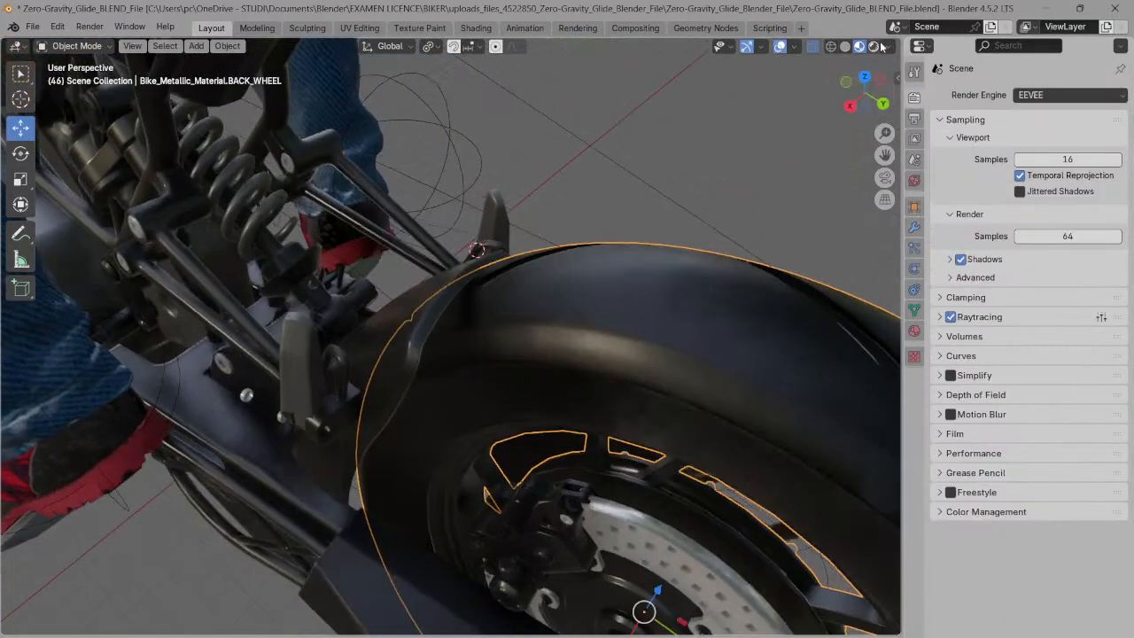
# - Set the Material Preview lighting to the dark night environment and check the rear wheel and suspension from the side
pyautogui.click(887, 46)
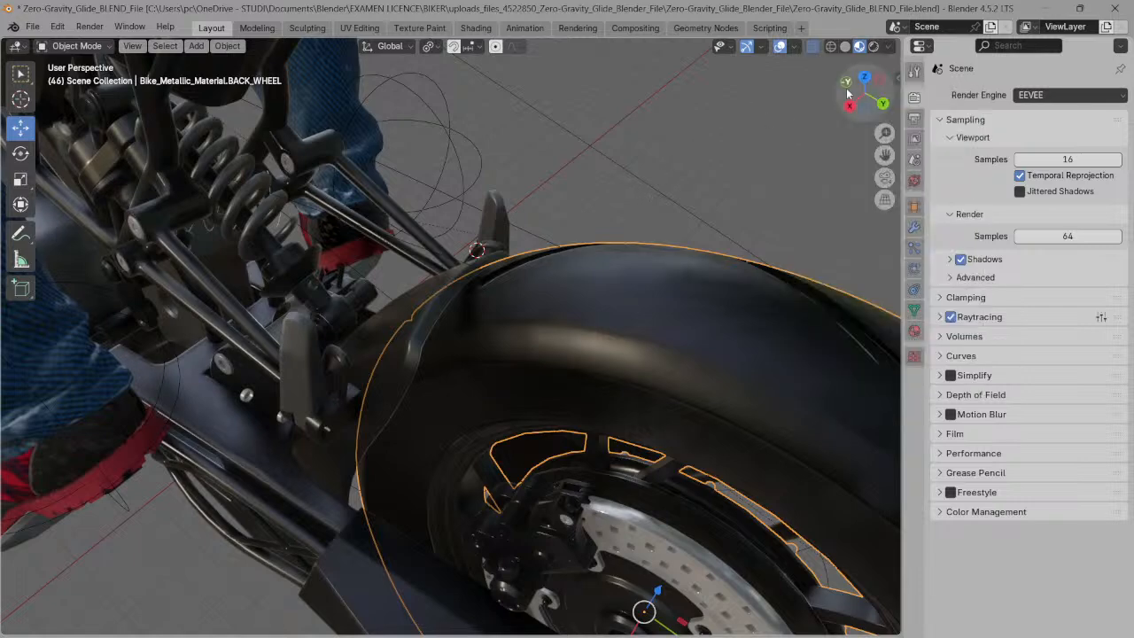
pyautogui.moveTo(852, 102); pyautogui.dragTo(820, 99)
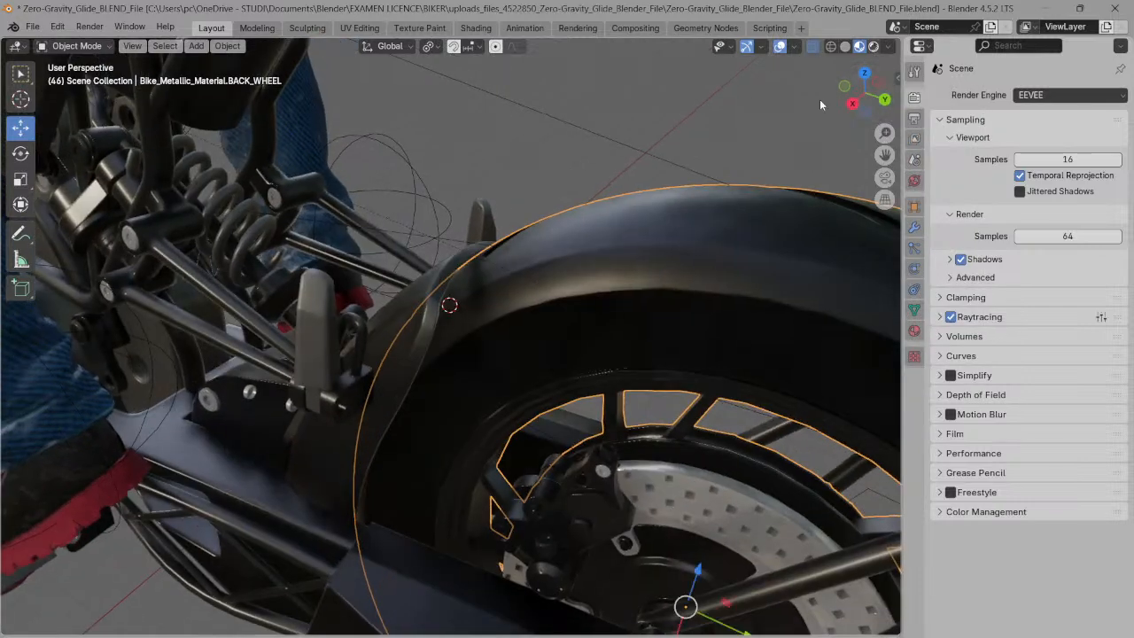
pyautogui.scroll(-3, 687, 133)
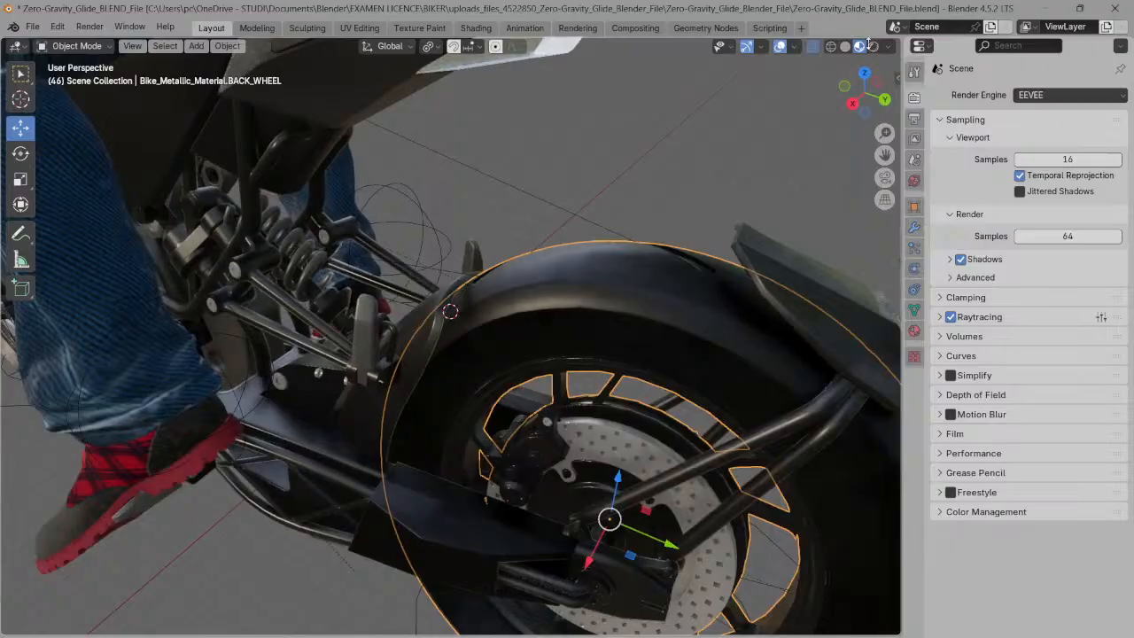
pyautogui.click(888, 49)
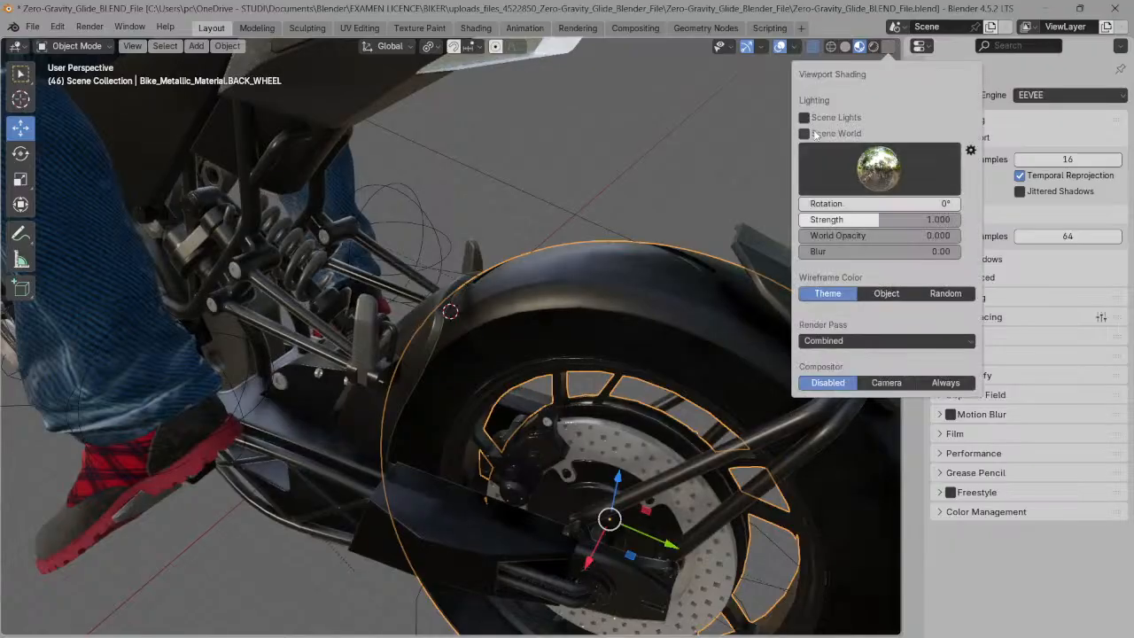
pyautogui.click(863, 162)
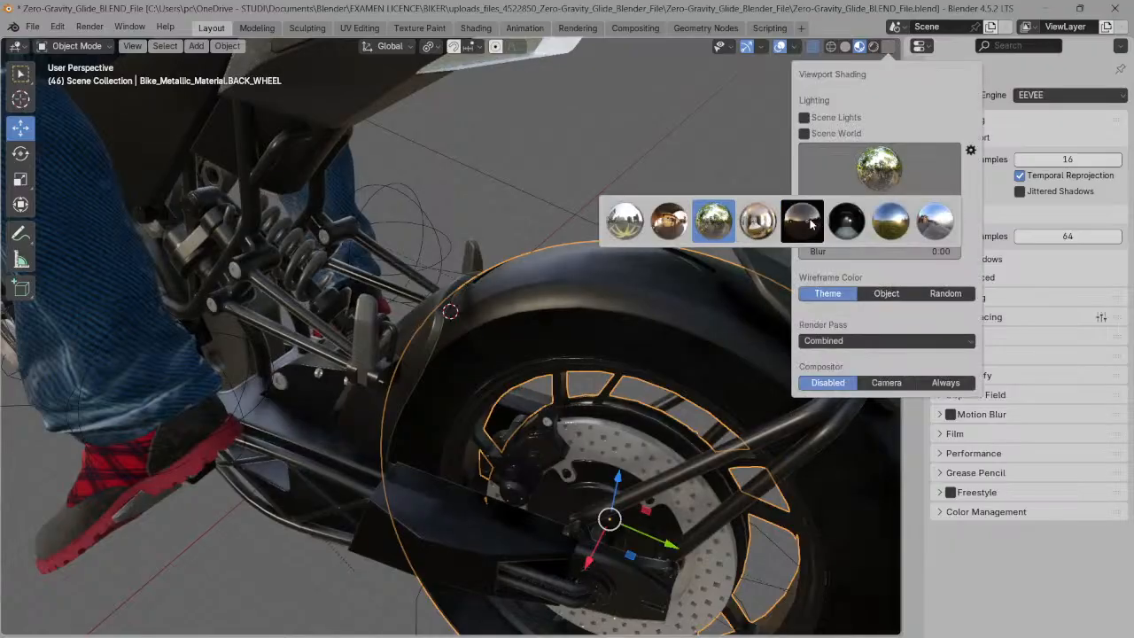
pyautogui.click(810, 224)
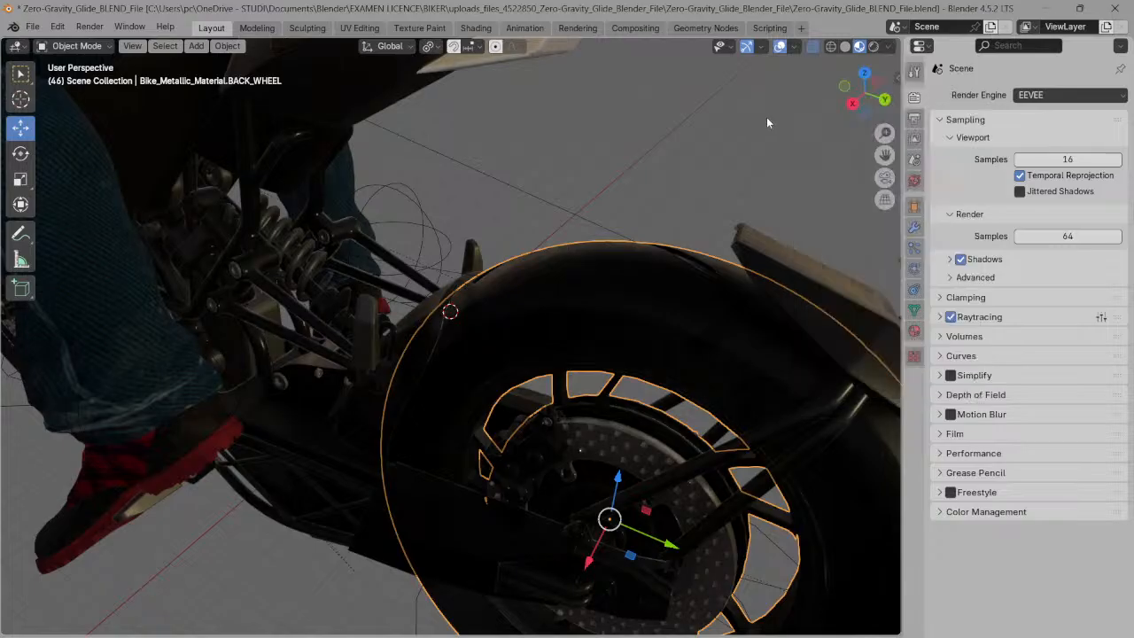
pyautogui.click(866, 88)
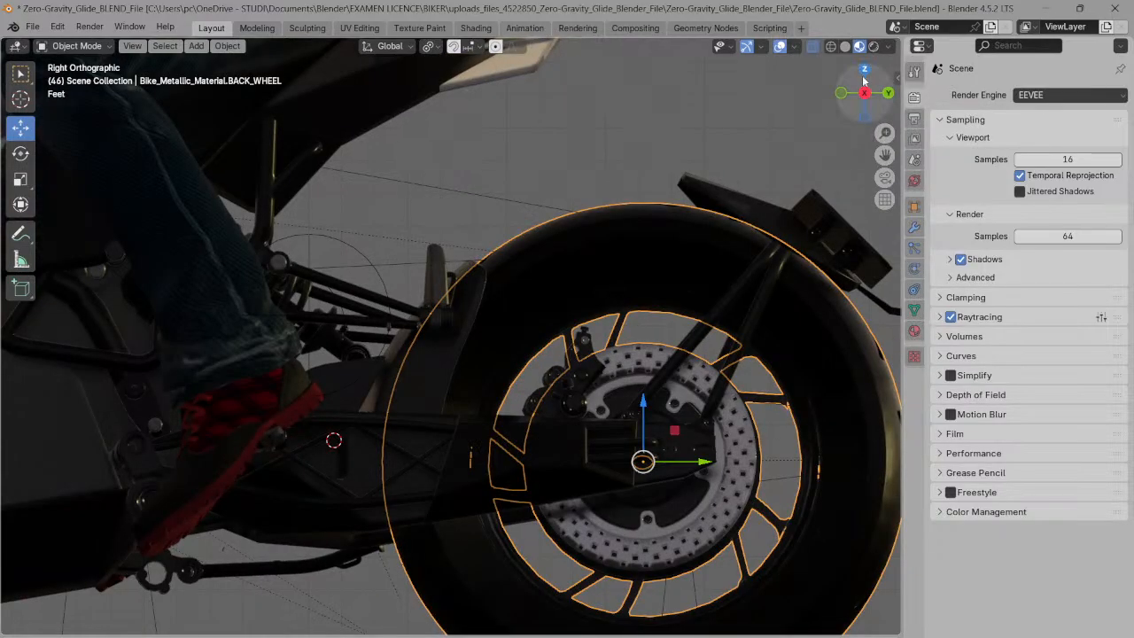
pyautogui.moveTo(864, 81)
pyautogui.mouseDown()
pyautogui.moveTo(844, 129)
pyautogui.moveTo(866, 87)
pyautogui.moveTo(838, 110)
pyautogui.moveTo(882, 58)
pyautogui.mouseUp()
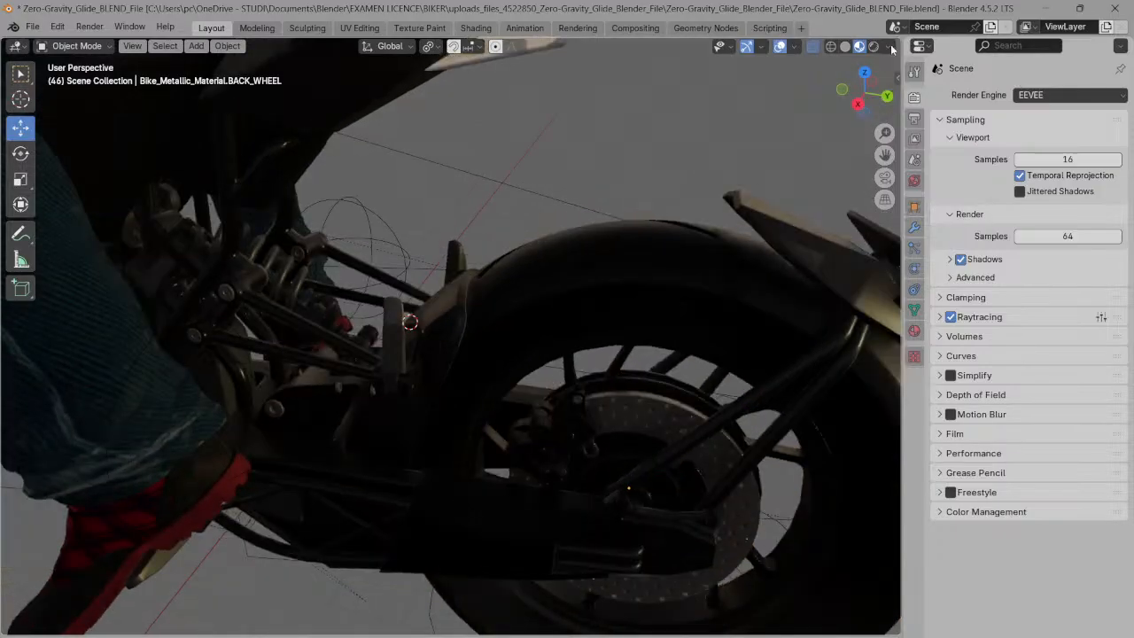
# - Set the Material Preview lighting to the brighter interior environment, keeping Scene Lights off
pyautogui.click(889, 46)
pyautogui.click(803, 118)
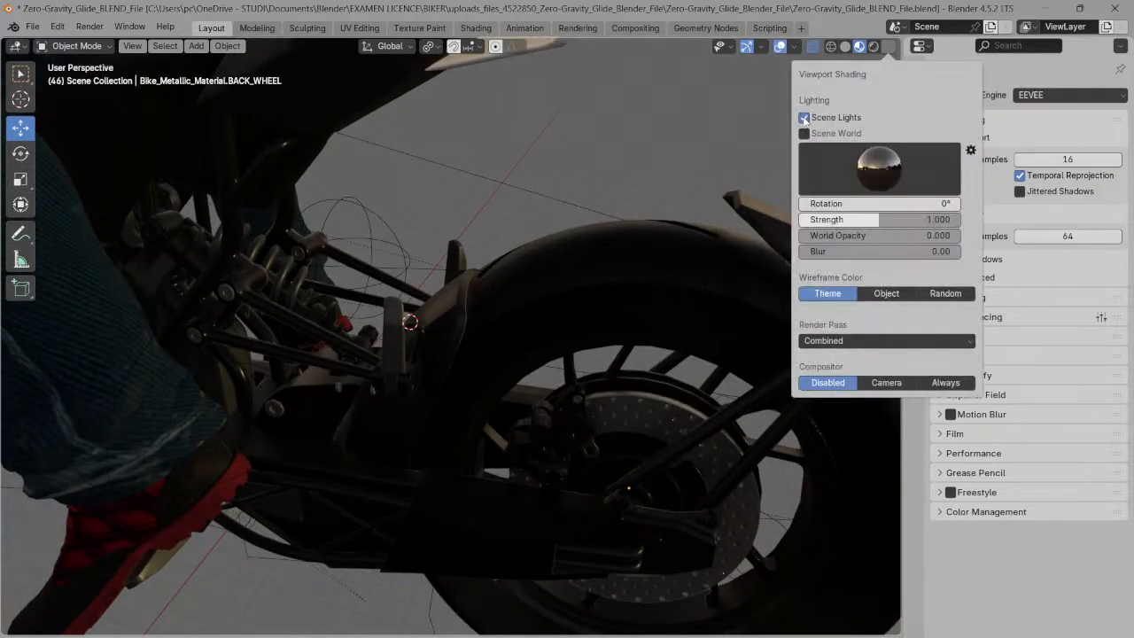
pyautogui.click(805, 118)
pyautogui.click(856, 161)
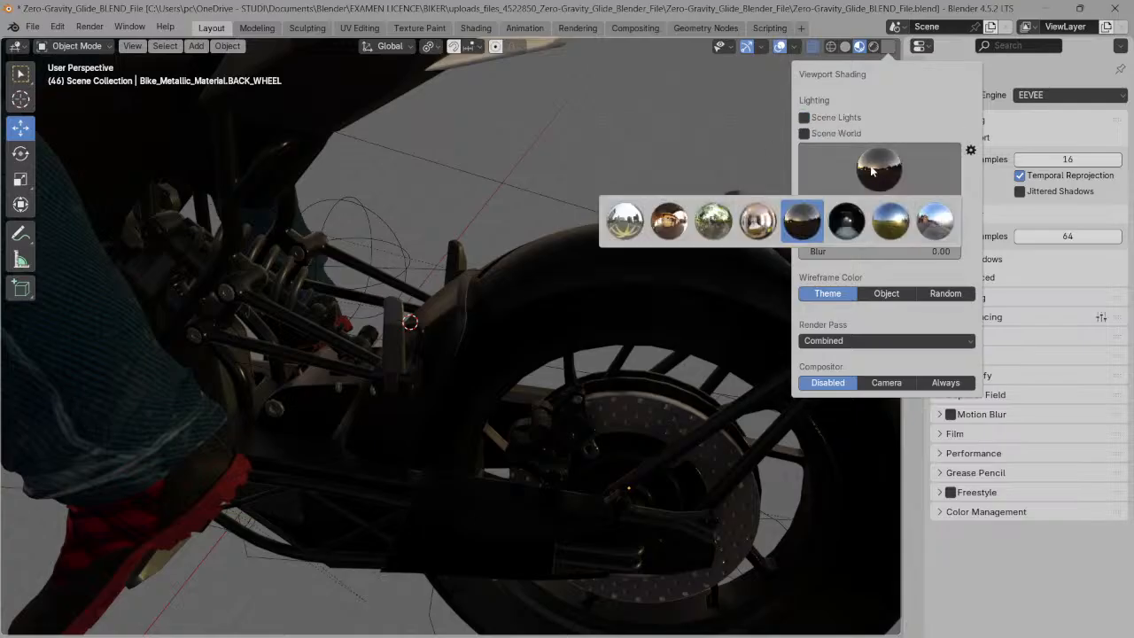
pyautogui.click(760, 226)
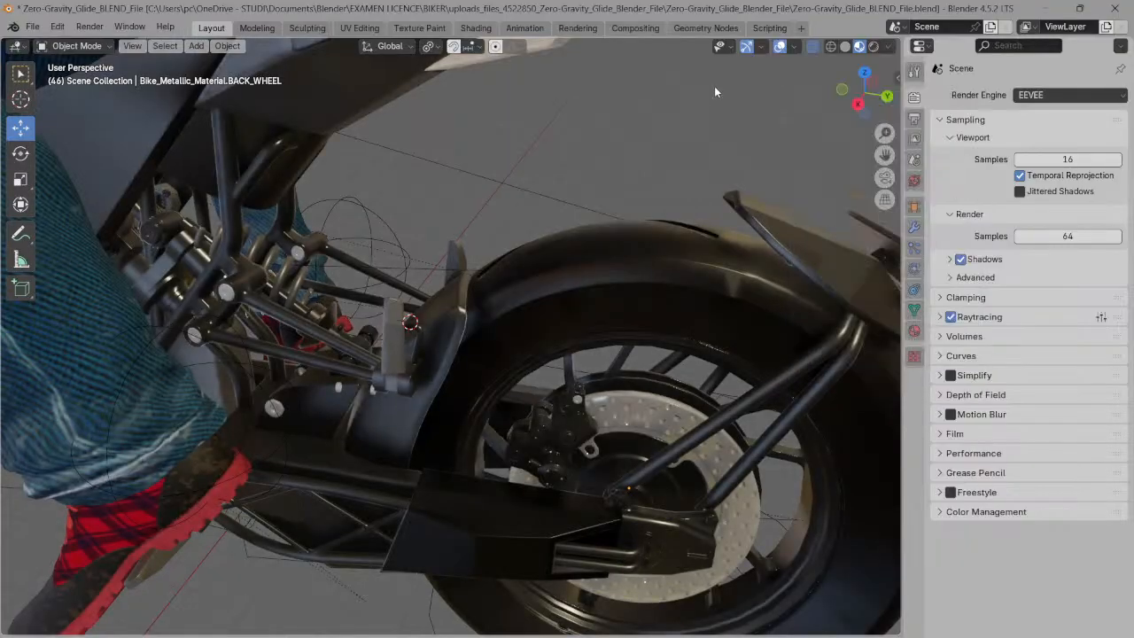
# - Check the shock absorber spring and rear wheel from above, and collapse the Sampling render settings
pyautogui.moveTo(864, 88); pyautogui.dragTo(791, 126)
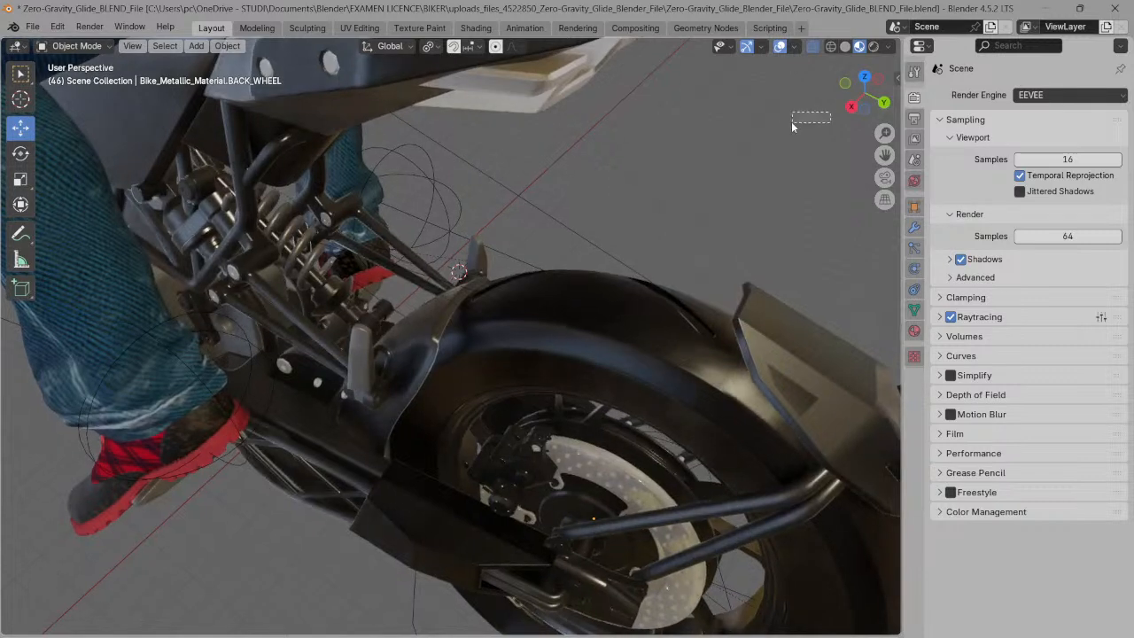
pyautogui.click(314, 254)
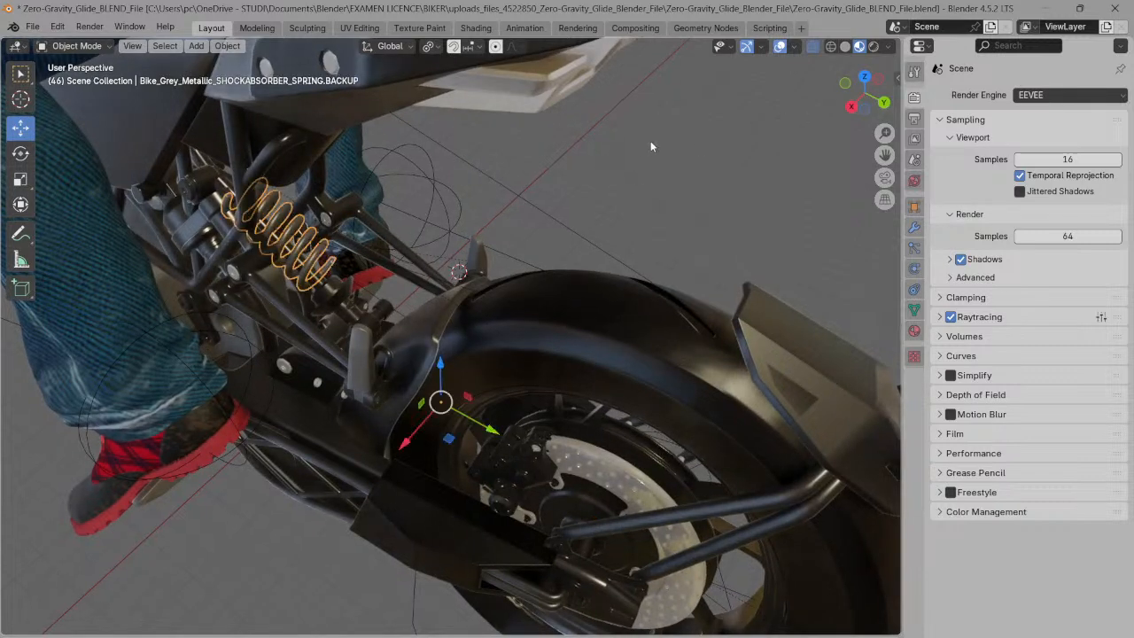
pyautogui.press('h')
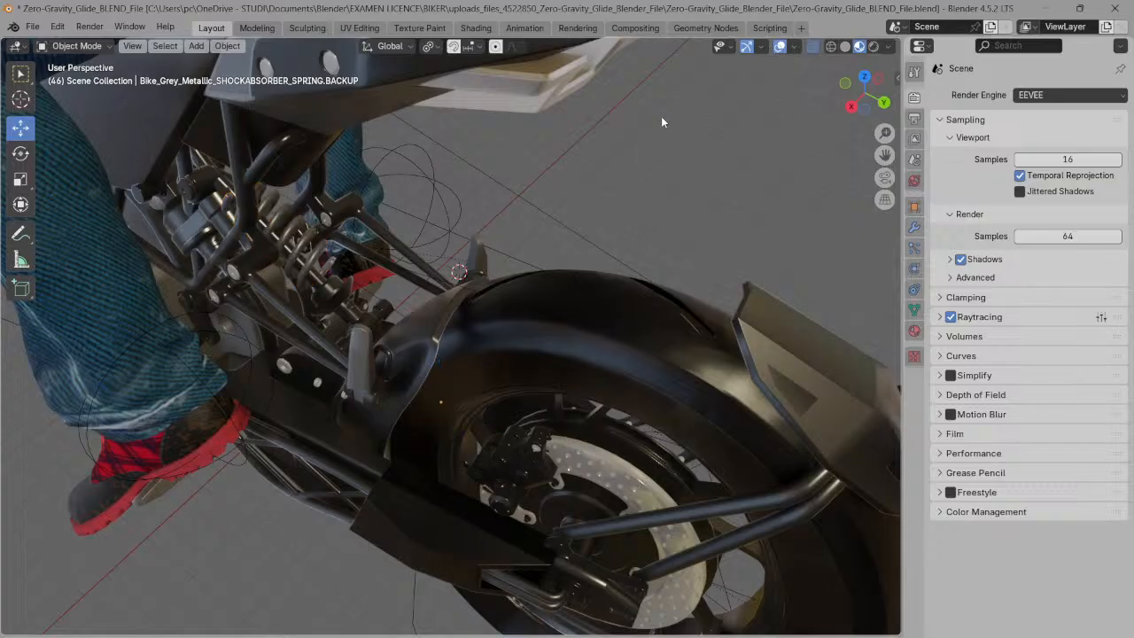
pyautogui.moveTo(884, 155); pyautogui.dragTo(834, 92)
pyautogui.moveTo(884, 155); pyautogui.dragTo(921, 113)
pyautogui.click(940, 118)
pyautogui.scroll(-2, 800, 105)
pyautogui.scroll(6, 584, 137)
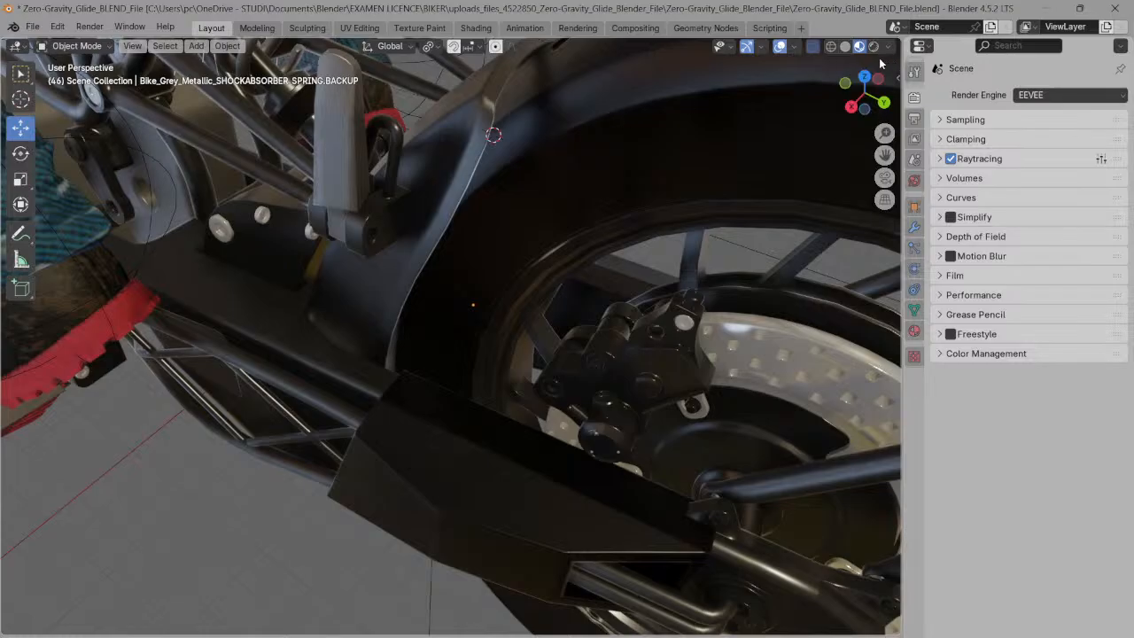
# - Narrow the Properties editor to widen the 3D viewport, and show the shock absorber spring's Physics properties
pyautogui.moveTo(884, 155); pyautogui.dragTo(921, 195)
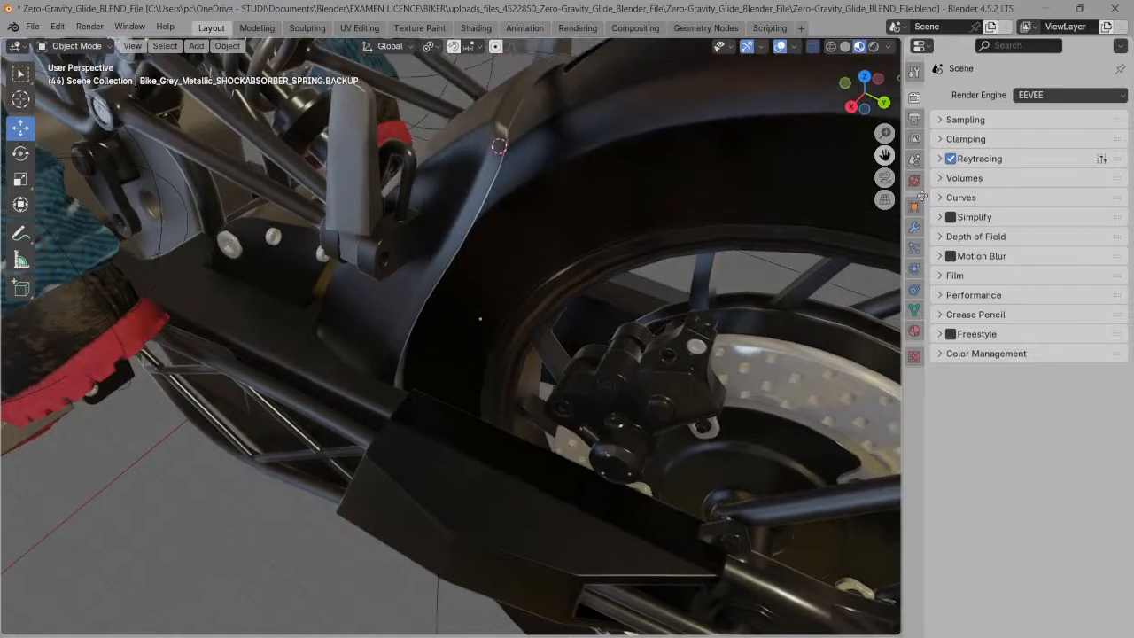
pyautogui.click(914, 206)
pyautogui.moveTo(884, 155); pyautogui.dragTo(972, 301)
pyautogui.click(971, 309)
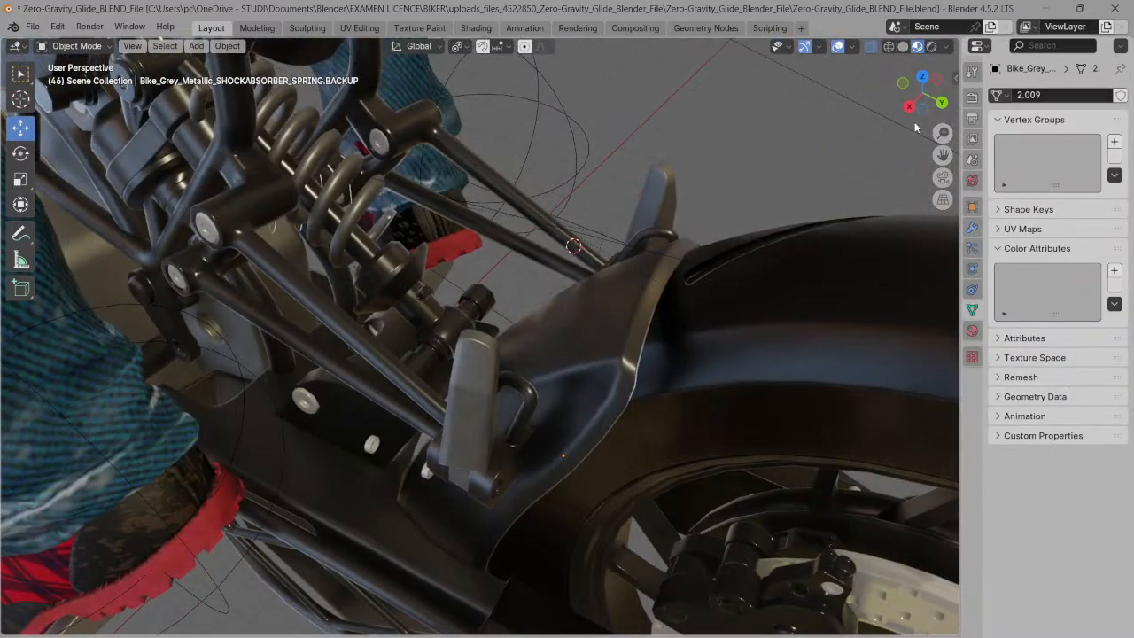
pyautogui.moveTo(942, 155); pyautogui.dragTo(921, 215)
pyautogui.click(971, 268)
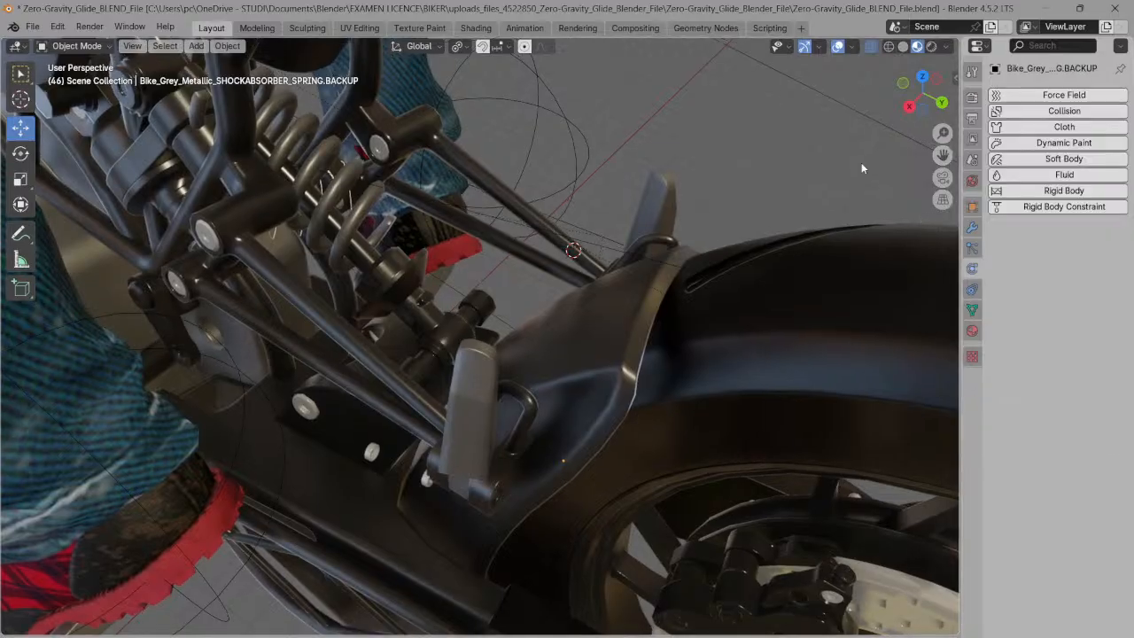
# - Select the shock absorber spring and move it rearward along the global Y axis, towards the rear wheel
pyautogui.click(358, 222)
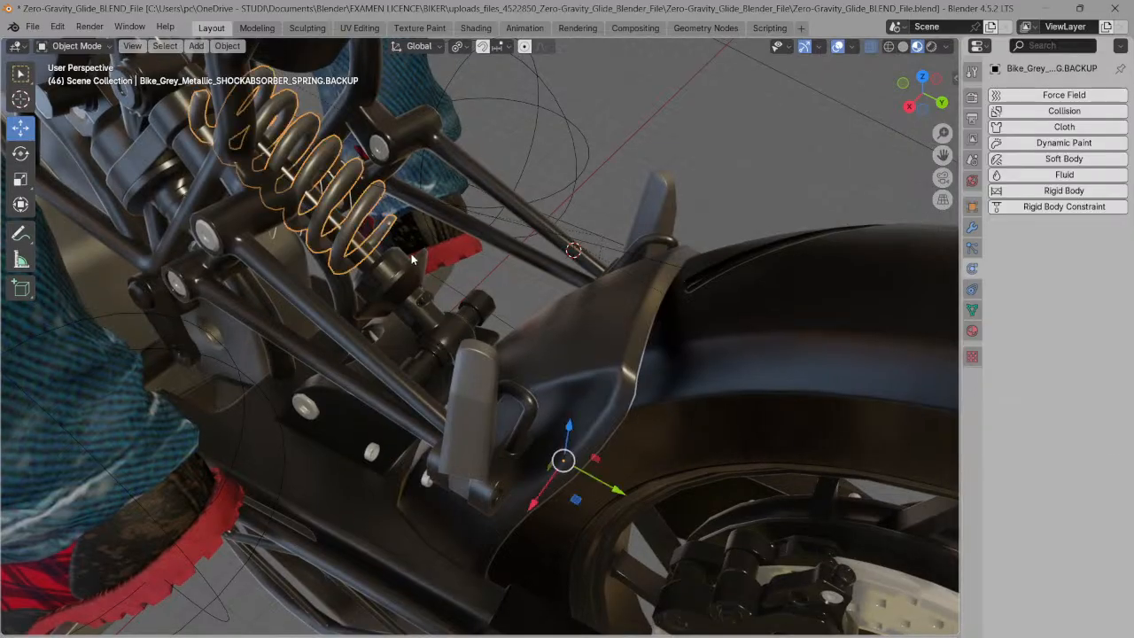
pyautogui.moveTo(617, 490); pyautogui.dragTo(673, 520)
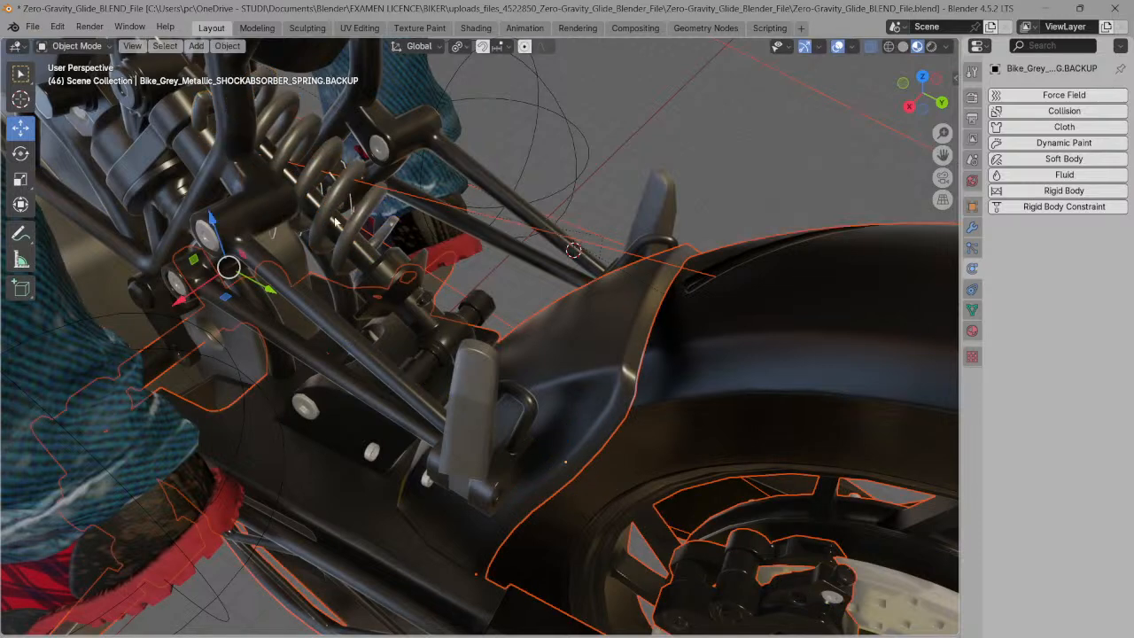
pyautogui.click(352, 227)
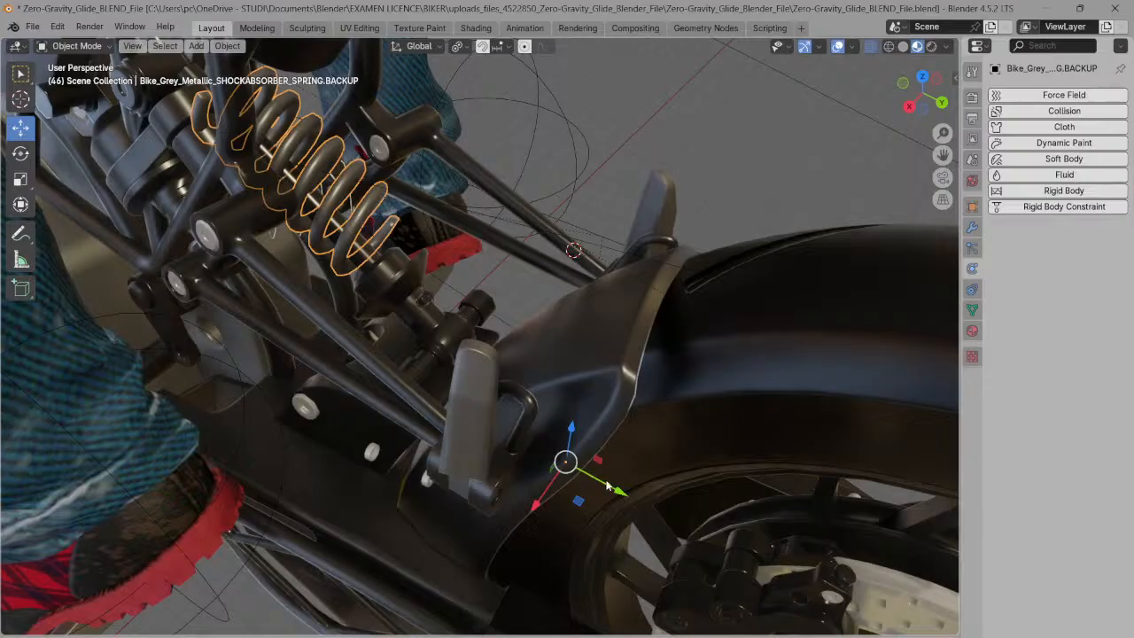
pyautogui.moveTo(620, 493)
pyautogui.mouseDown()
pyautogui.moveTo(669, 521)
pyautogui.moveTo(616, 492)
pyautogui.mouseUp()
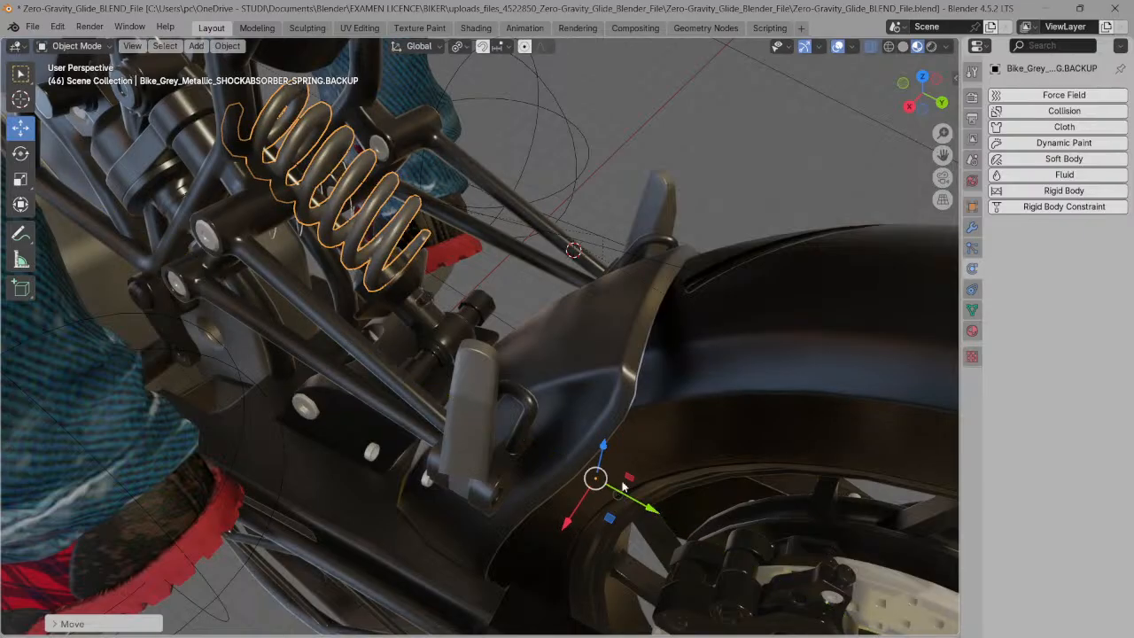
# - Move the shock absorber spring sideways along the global X axis to line it up around the damper rod
pyautogui.click(574, 508)
pyautogui.click(390, 245)
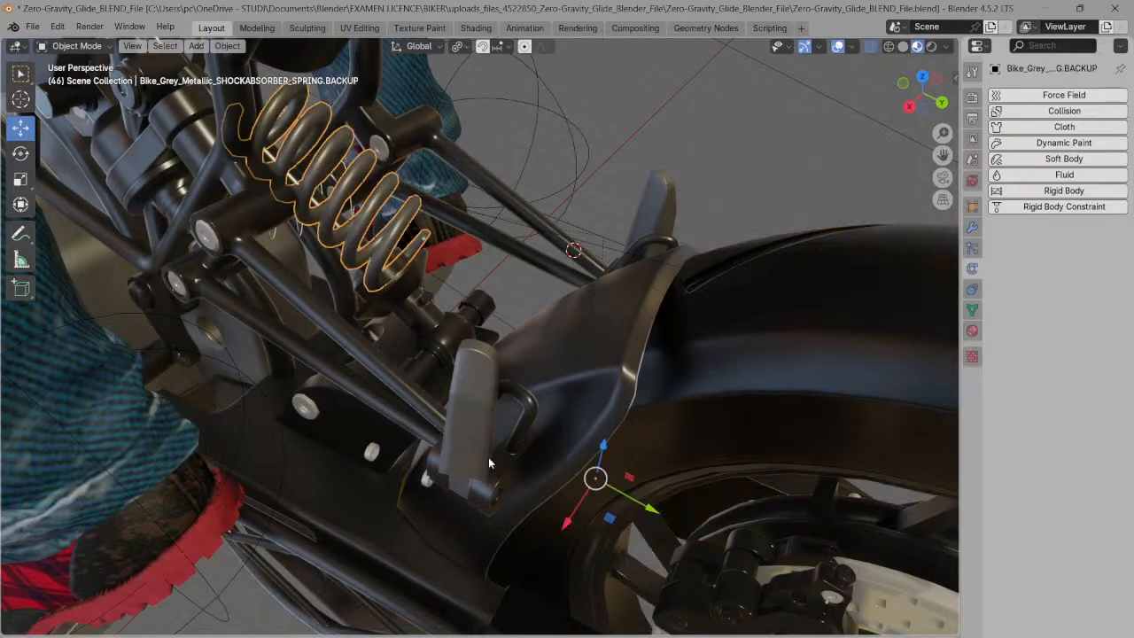
pyautogui.moveTo(560, 531); pyautogui.dragTo(539, 543)
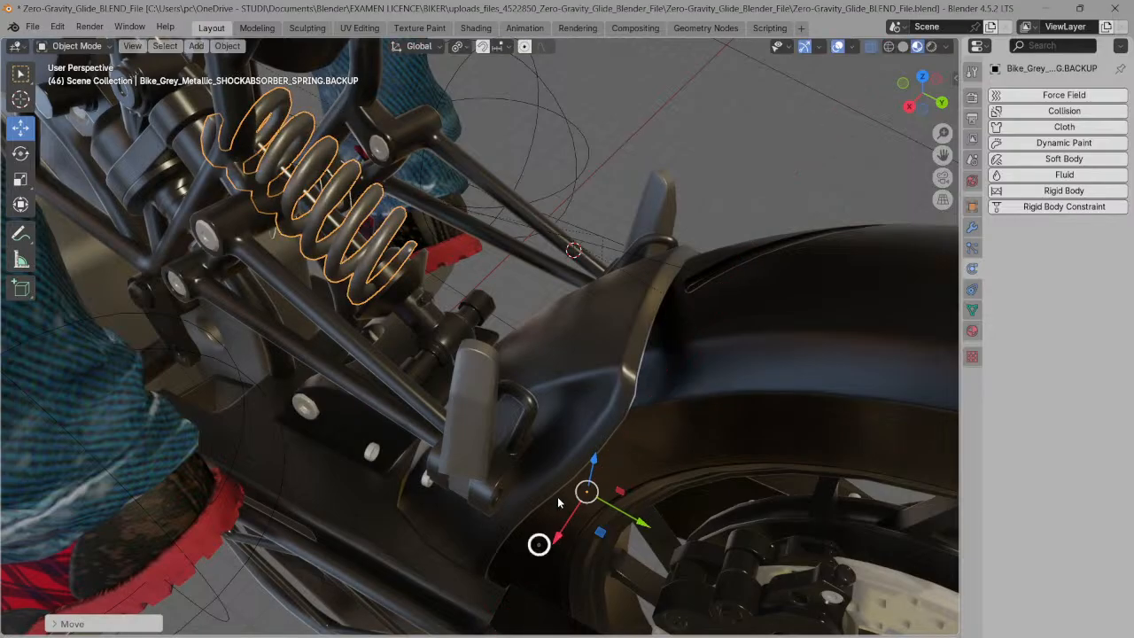
# - In the right orthographic view, lower the shock absorber spring slightly along the global Z axis
pyautogui.click(662, 267)
pyautogui.click(908, 107)
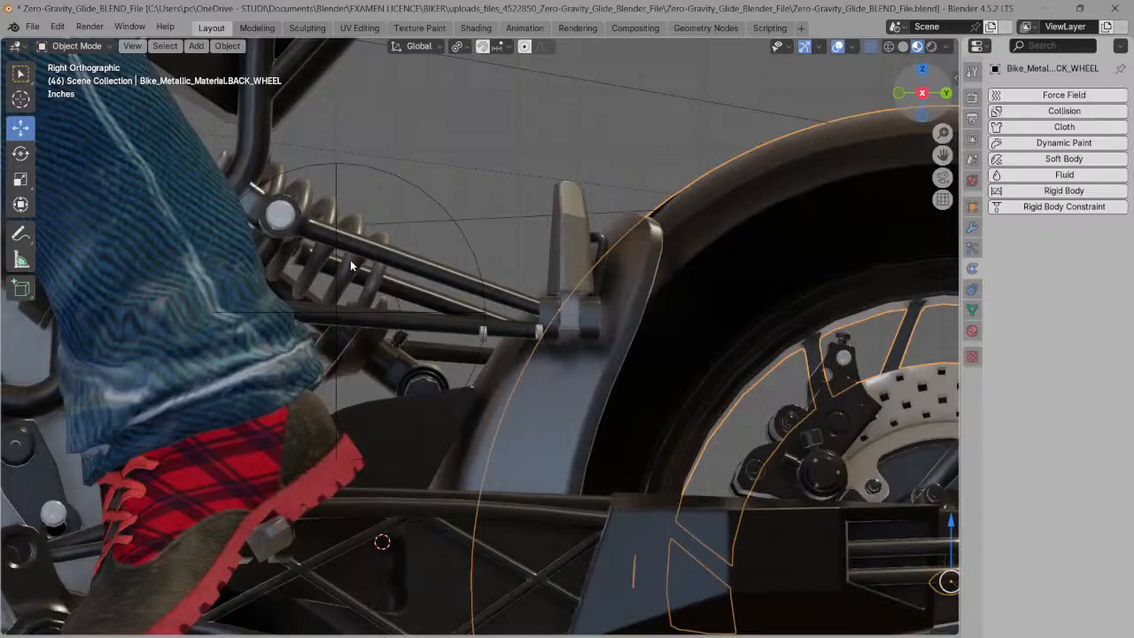
pyautogui.click(347, 272)
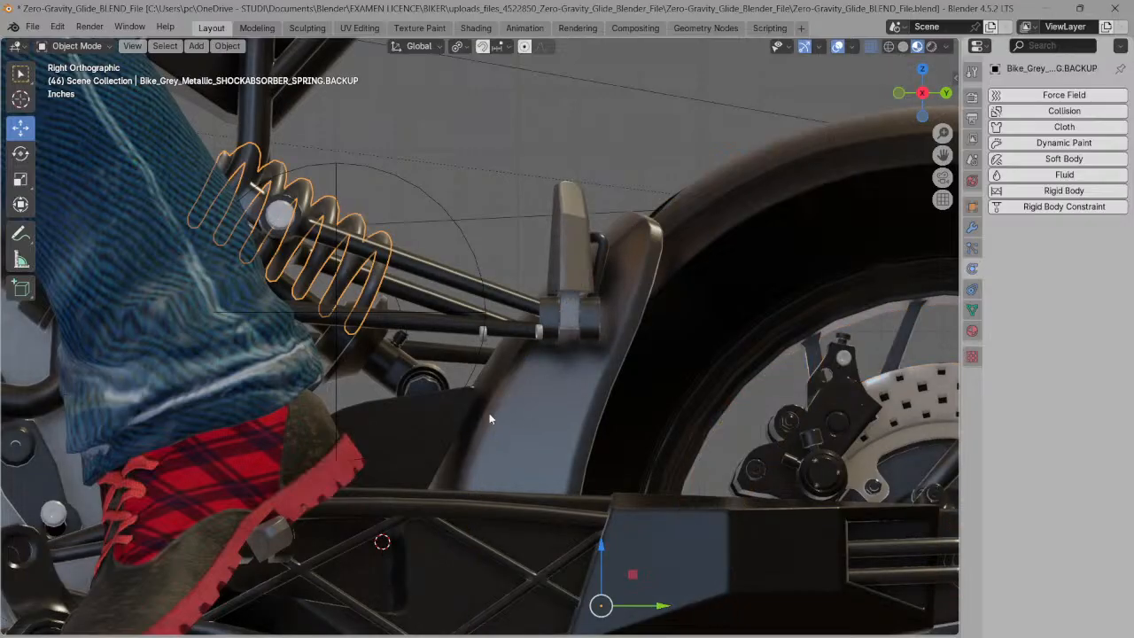
pyautogui.moveTo(600, 553); pyautogui.dragTo(596, 574)
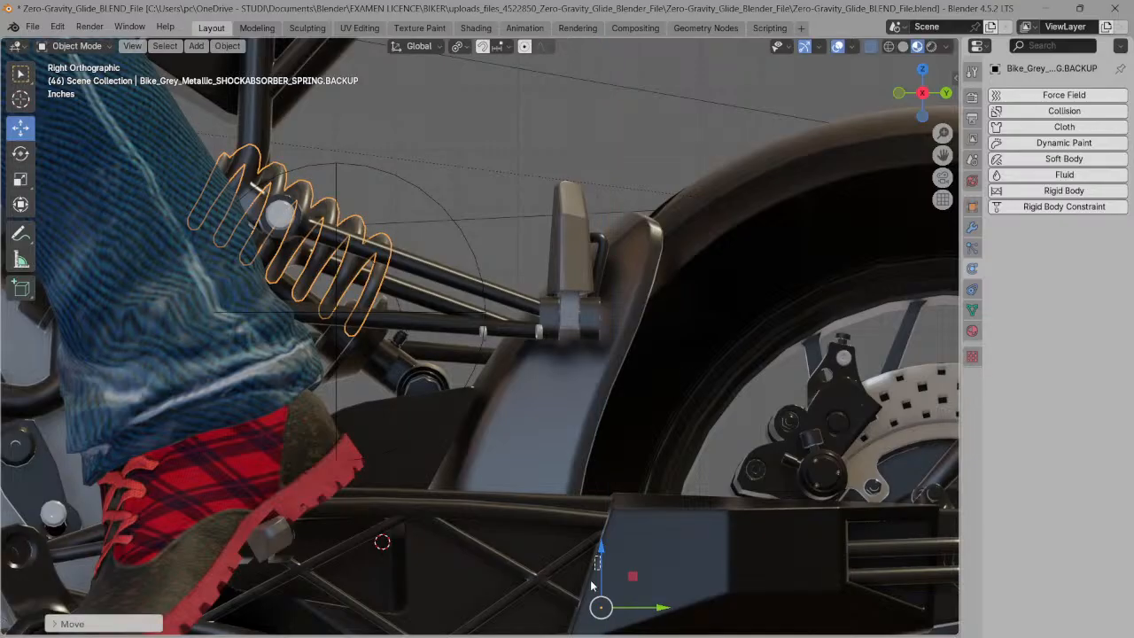
pyautogui.click(592, 583)
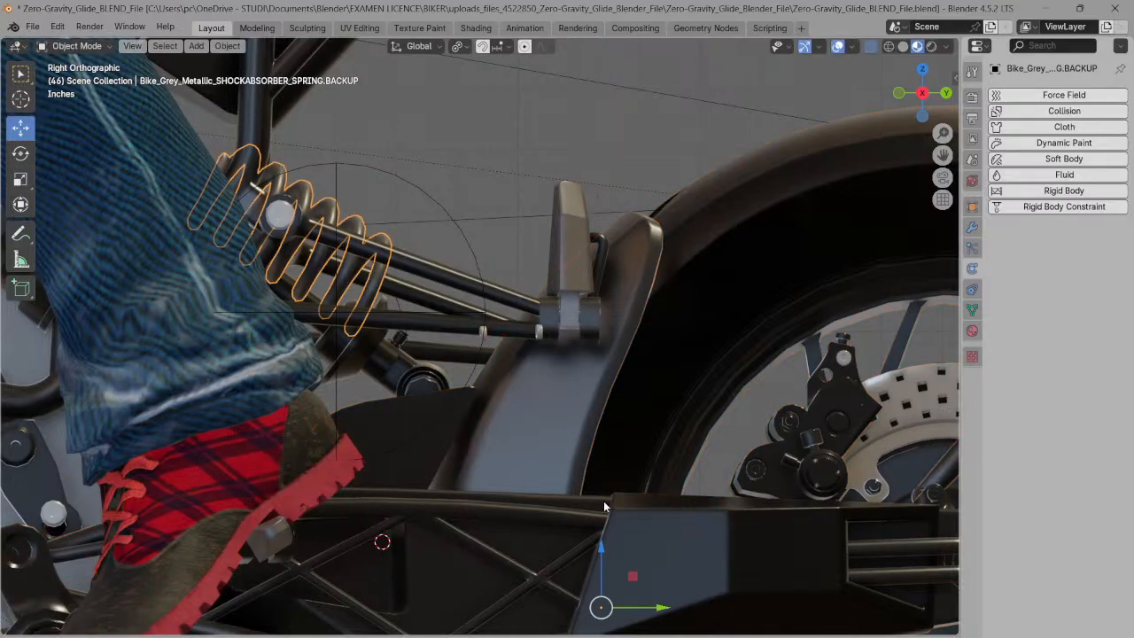
pyautogui.click(381, 286)
pyautogui.moveTo(601, 551); pyautogui.dragTo(629, 588)
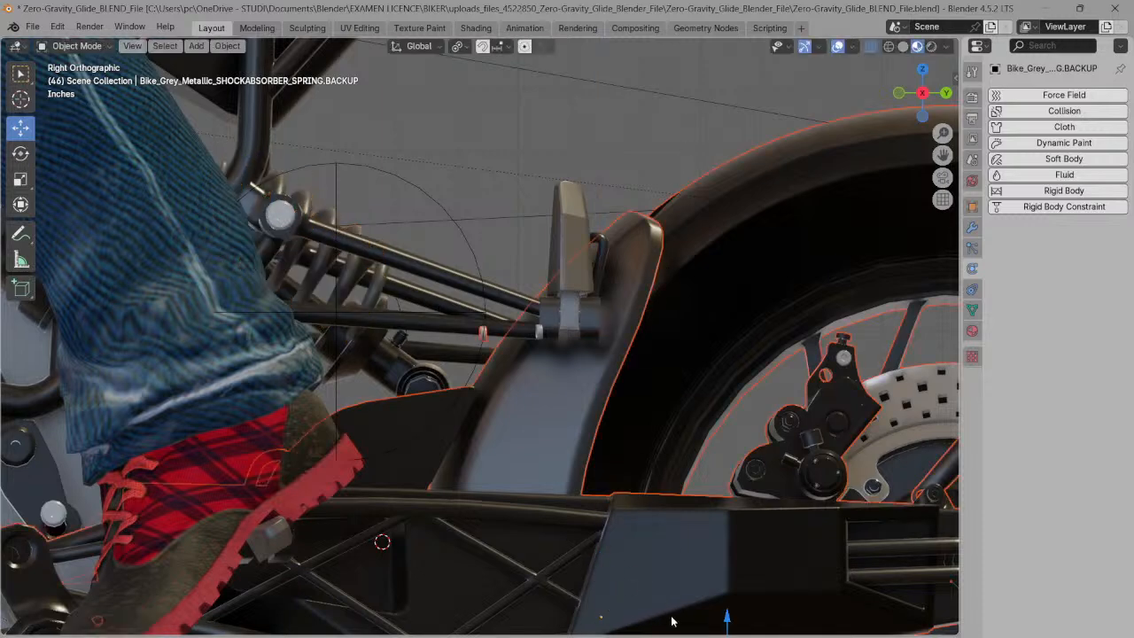
# - Move the shock absorber spring forward along the global Y axis, behind the rider's leg
pyautogui.click(376, 293)
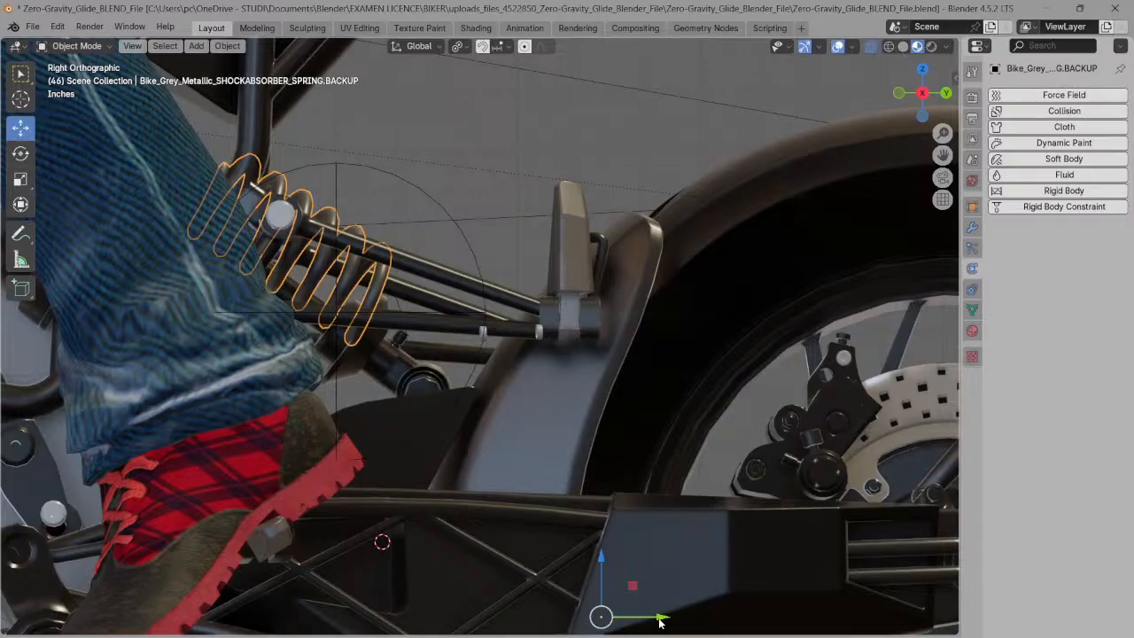
pyautogui.moveTo(631, 613); pyautogui.dragTo(586, 613)
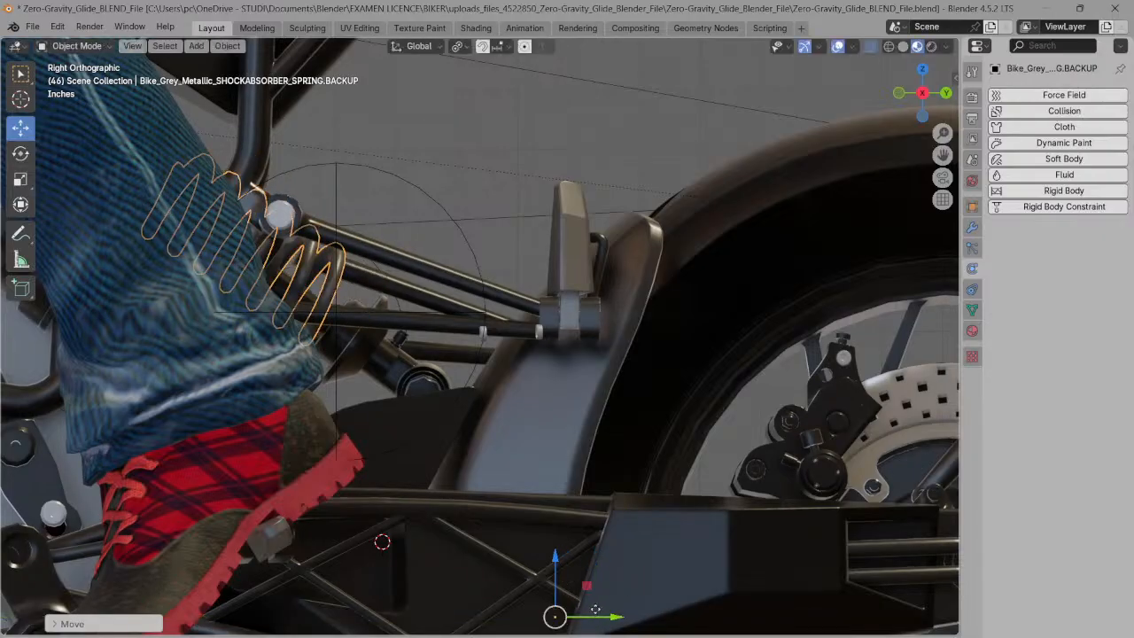
pyautogui.click(545, 546)
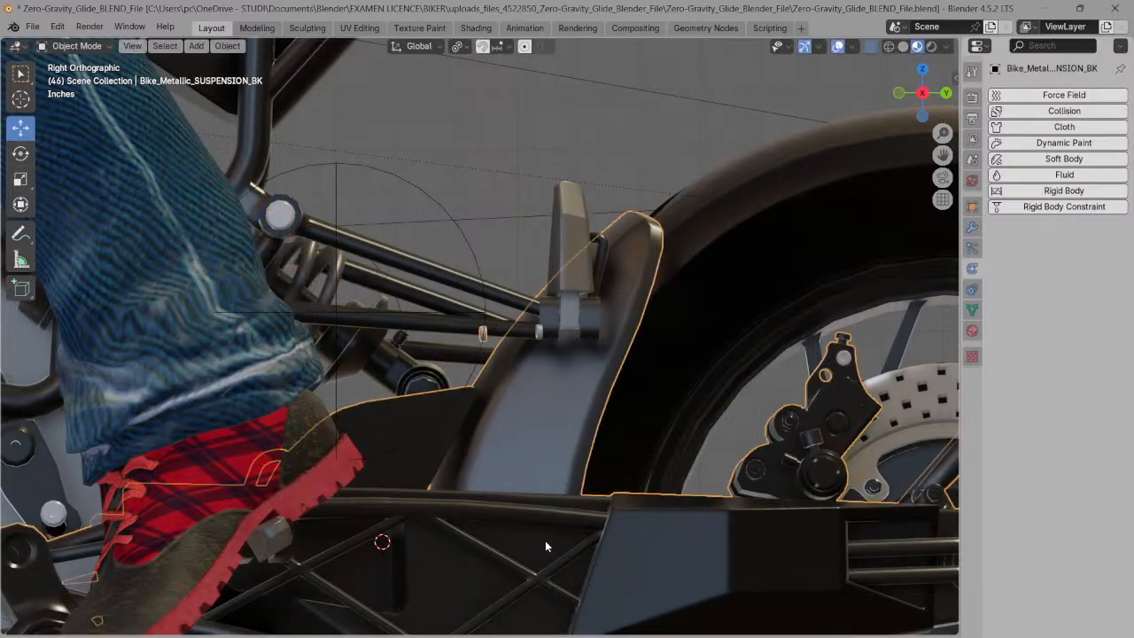
# - Lower the shock absorber spring further along the global Z axis to bring it onto the damper in the side view
pyautogui.click(337, 277)
pyautogui.click(313, 266)
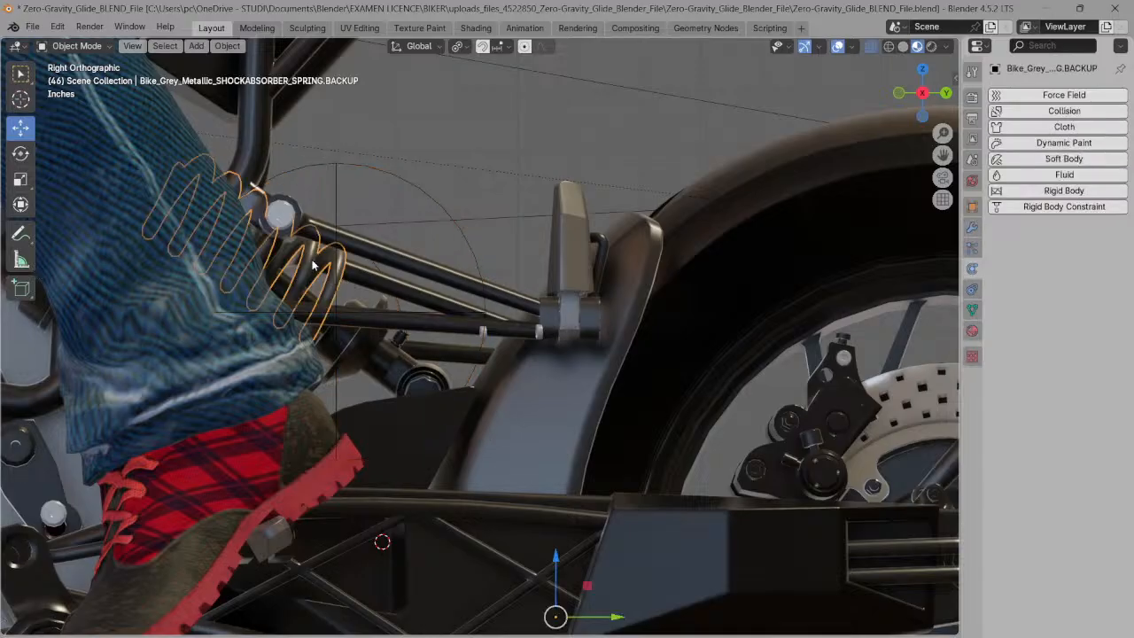
pyautogui.moveTo(554, 560); pyautogui.dragTo(550, 567)
pyautogui.click(554, 571)
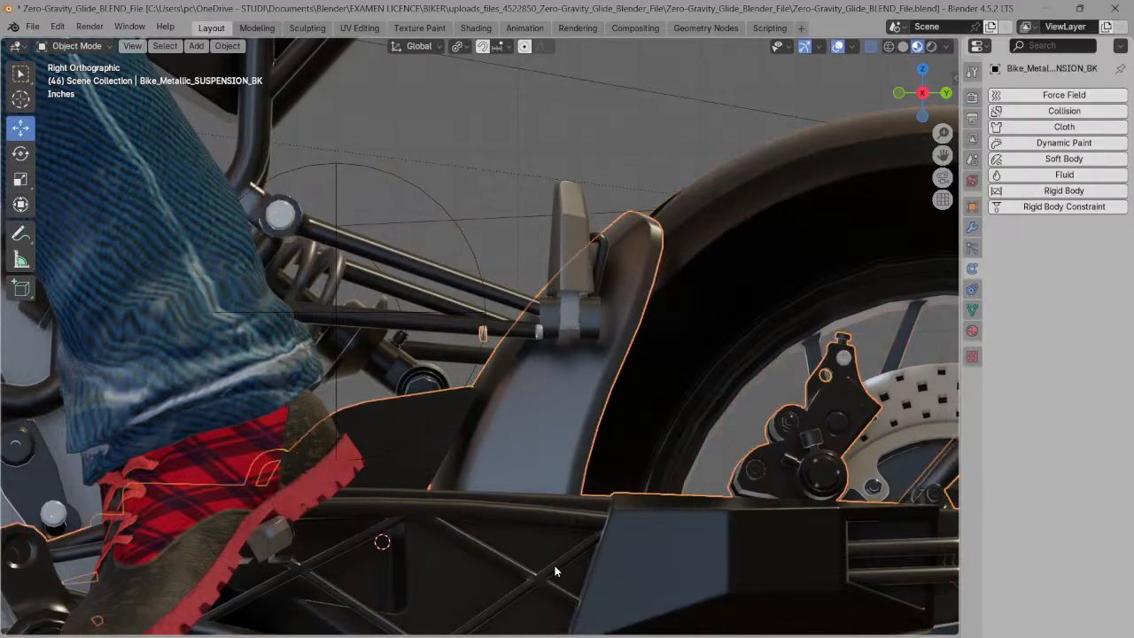
pyautogui.click(338, 278)
pyautogui.scroll(-2, 783, 166)
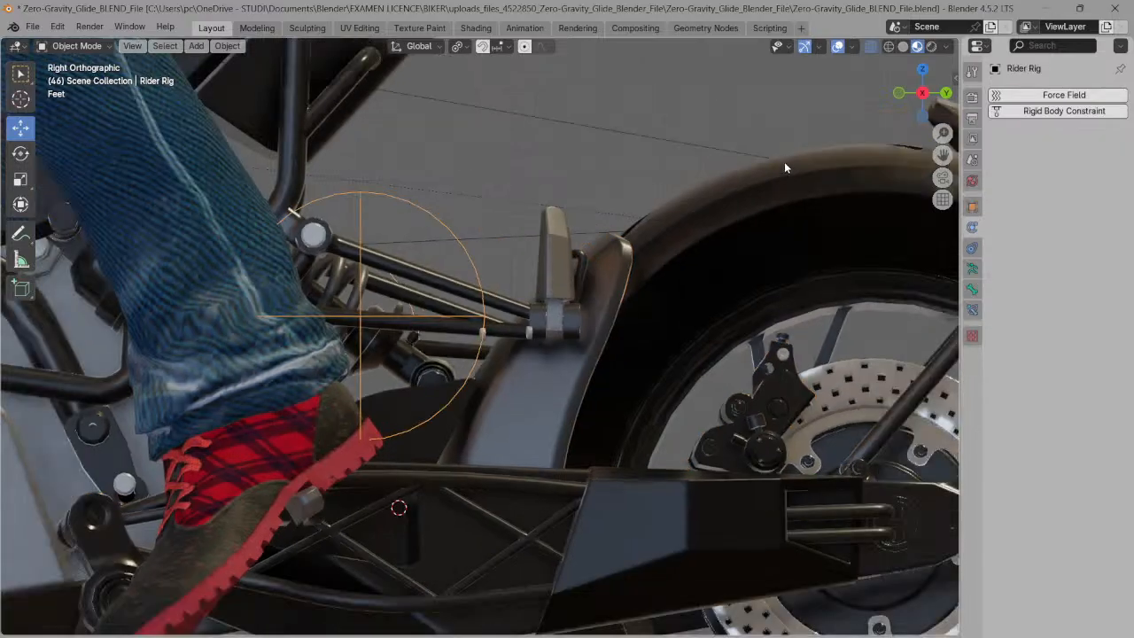
pyautogui.click(359, 289)
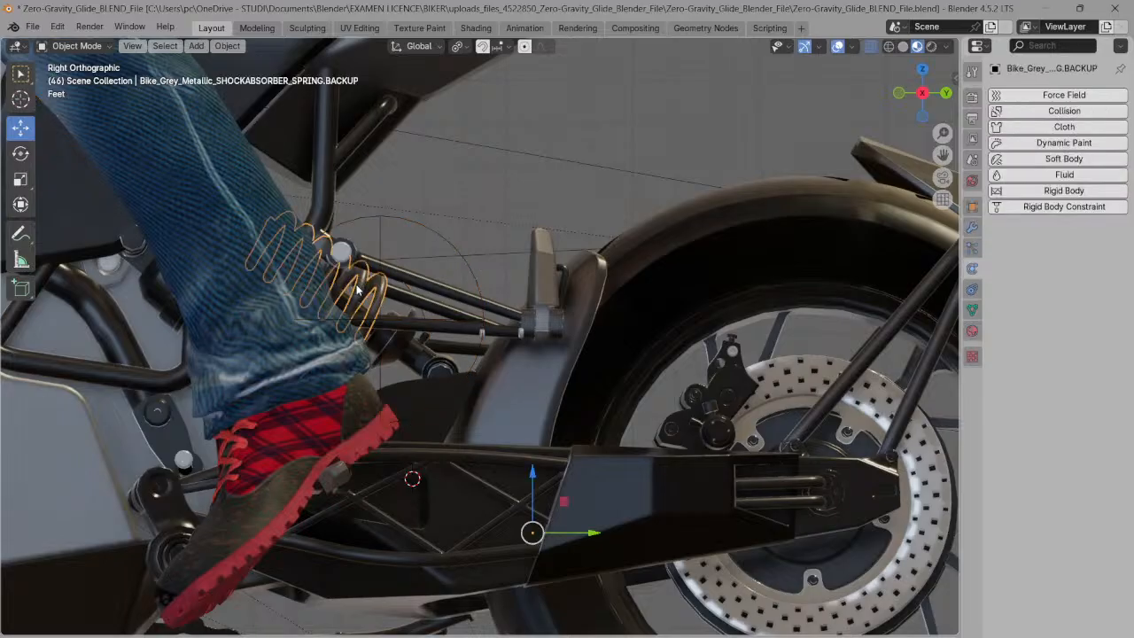
pyautogui.click(362, 290)
pyautogui.click(358, 292)
pyautogui.moveTo(531, 483); pyautogui.dragTo(525, 522)
pyautogui.rightClick(525, 522)
pyautogui.click(525, 522)
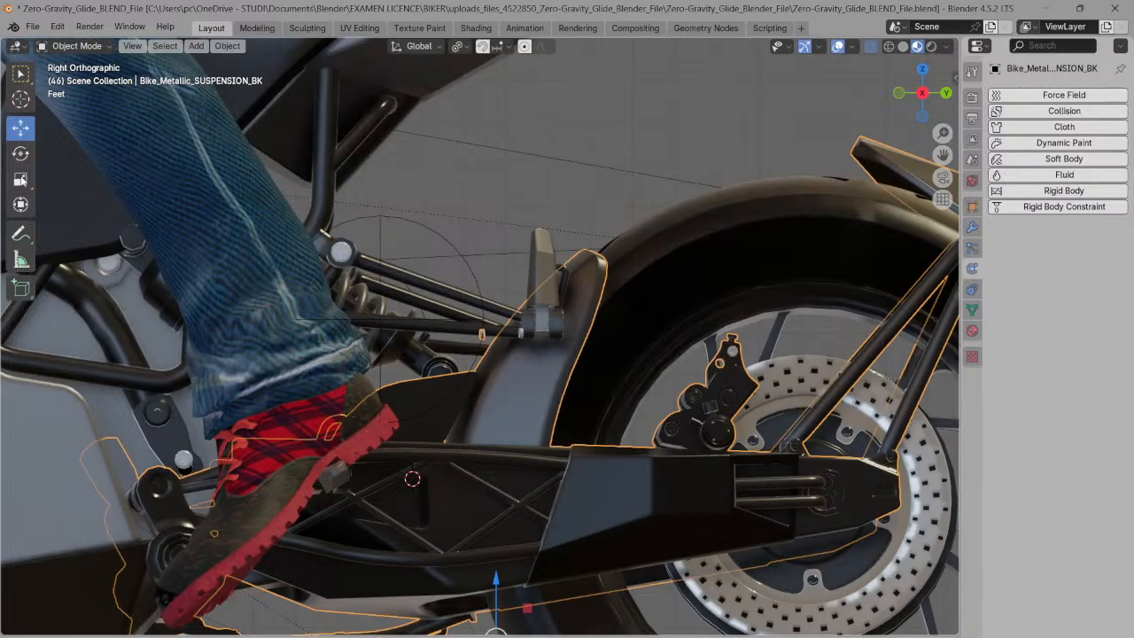
# - Rotate the shock absorber spring slightly clockwise about the global X axis to match the damper's tilt
pyautogui.click(368, 304)
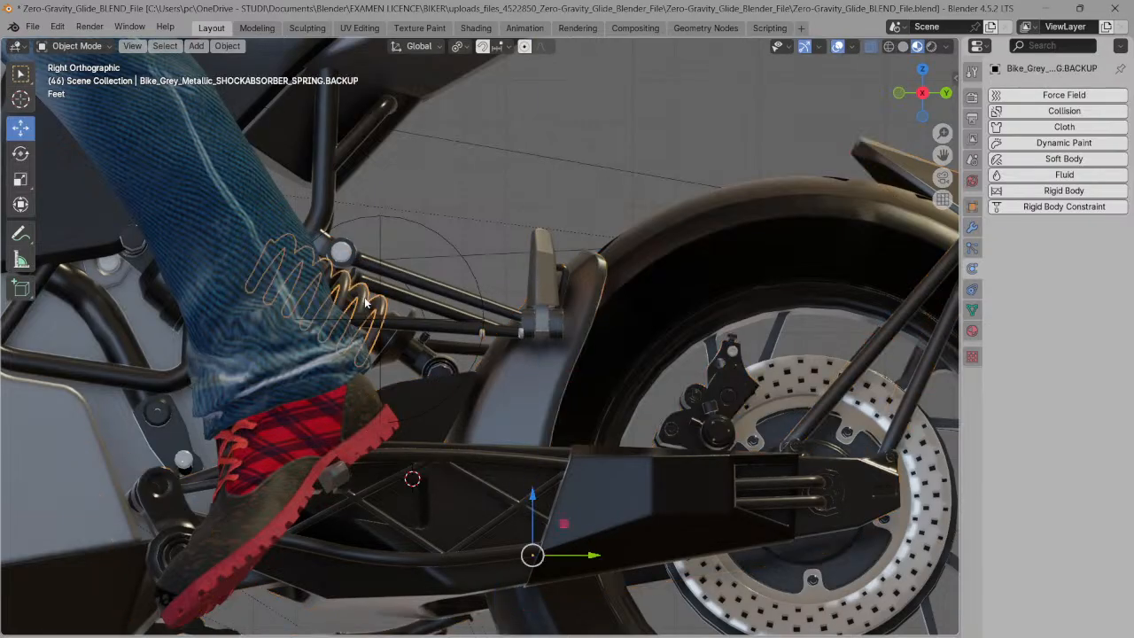
pyautogui.click(21, 152)
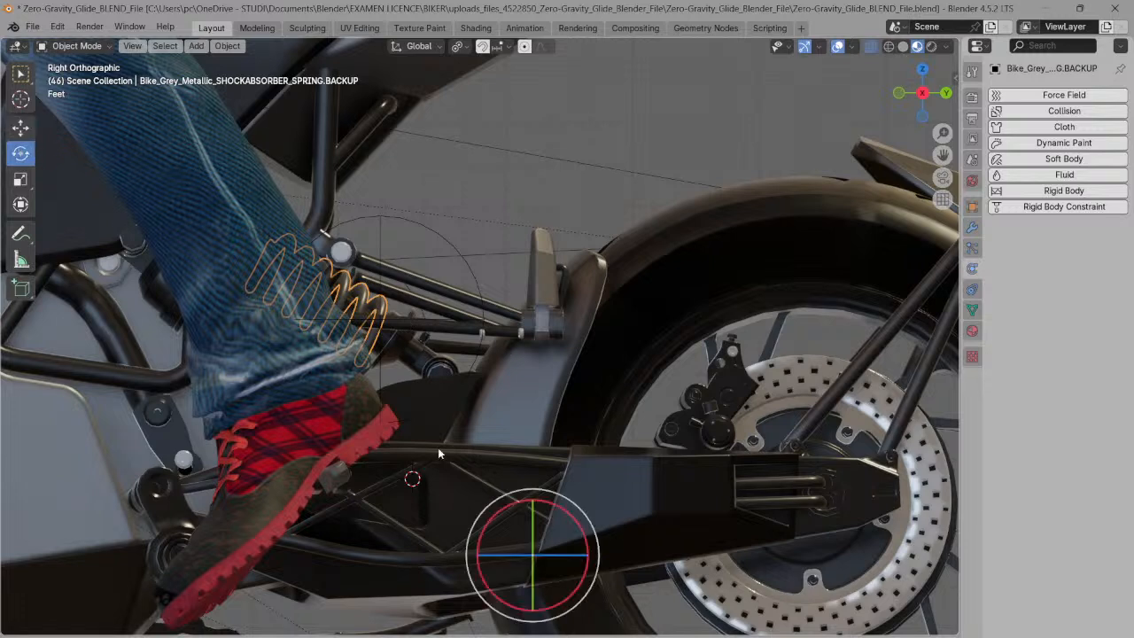
pyautogui.moveTo(556, 506)
pyautogui.mouseDown()
pyautogui.moveTo(568, 514)
pyautogui.moveTo(562, 505)
pyautogui.mouseUp()
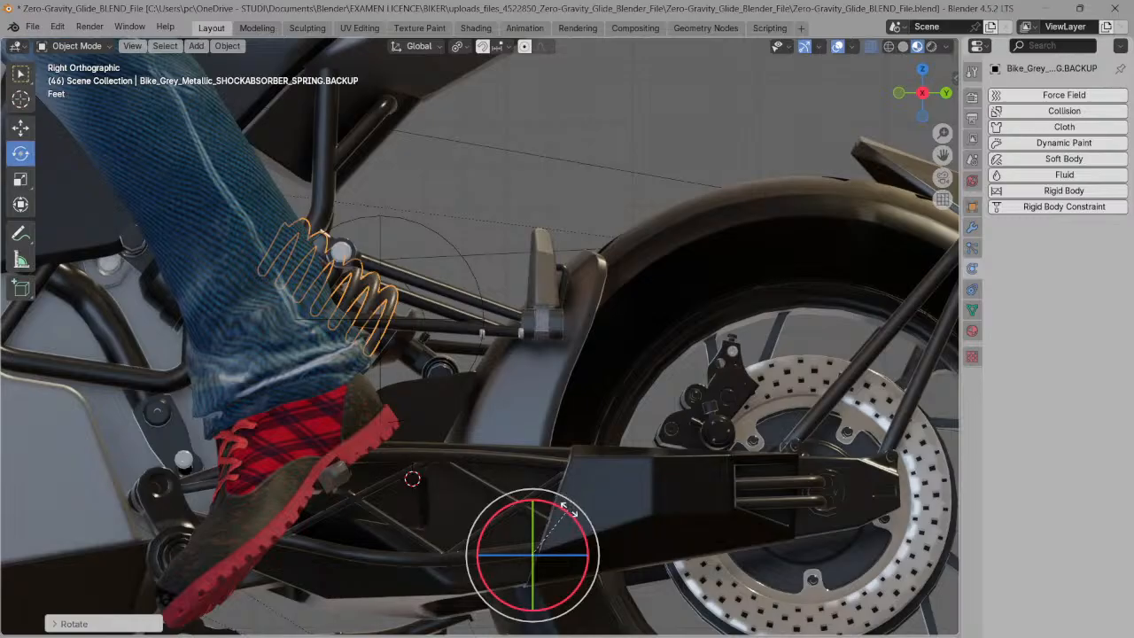
pyautogui.click(576, 507)
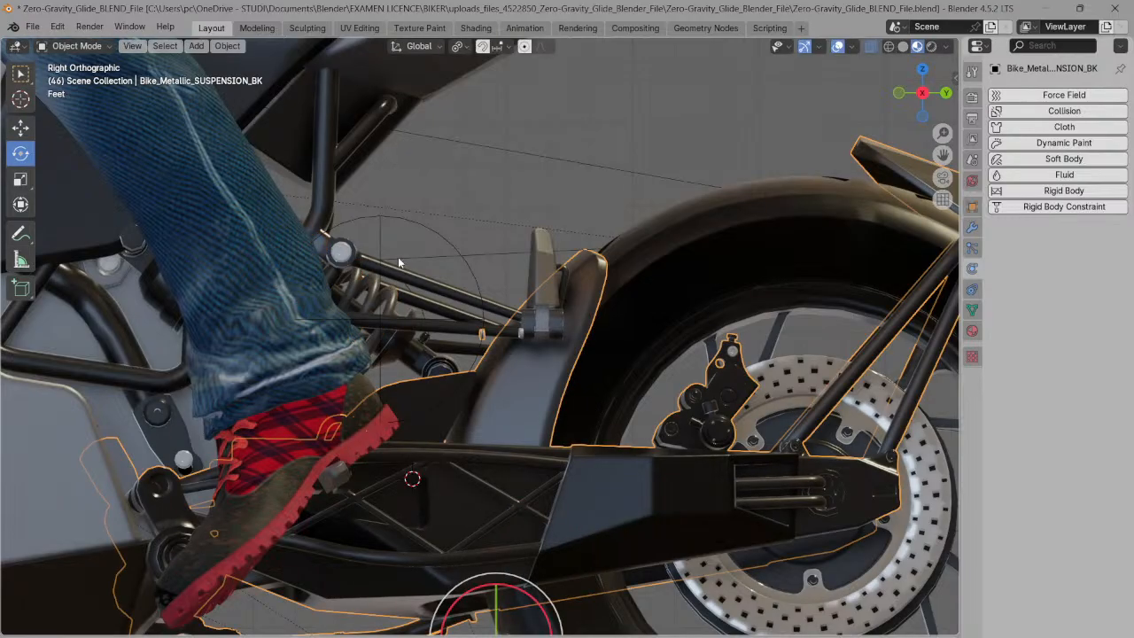
# - Lower the rotated shock absorber spring slightly along the global Z axis
pyautogui.click(377, 295)
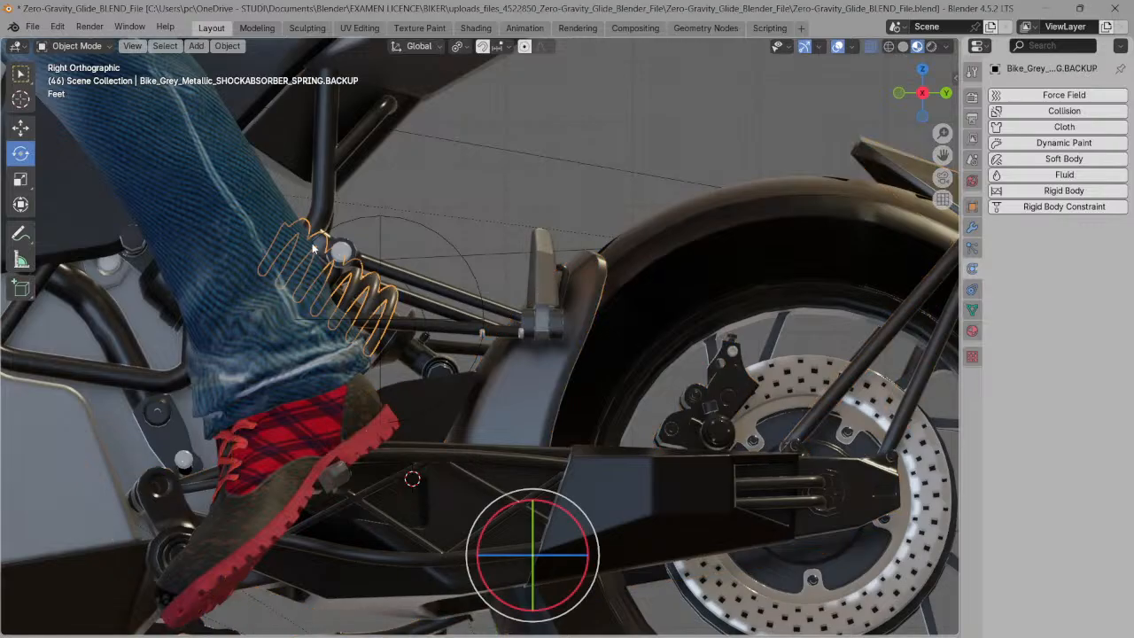
pyautogui.click(19, 130)
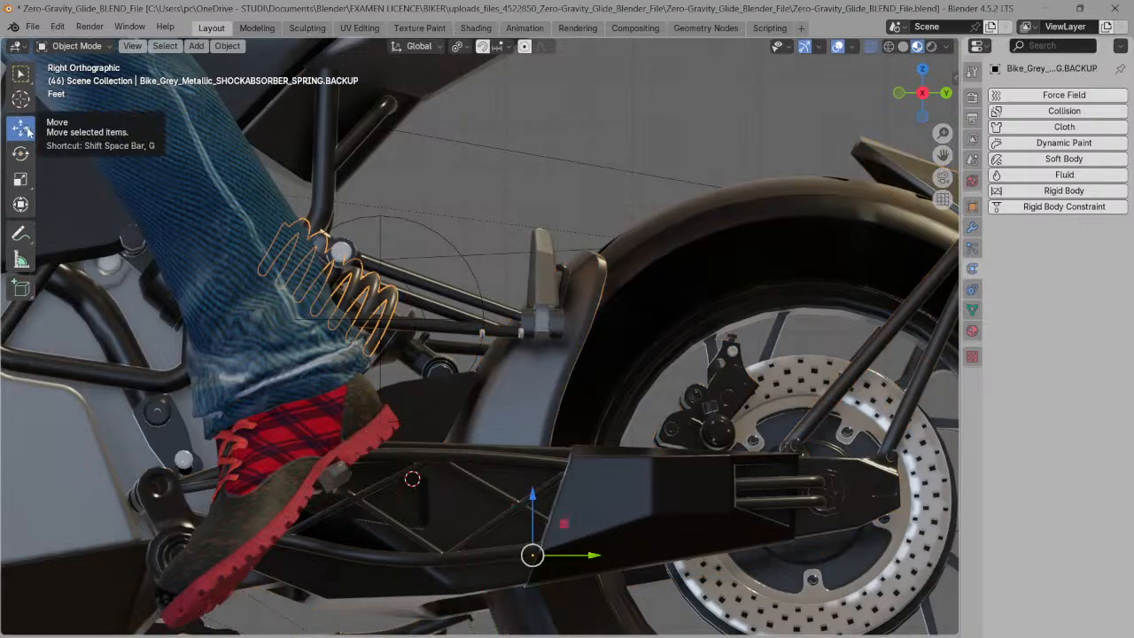
pyautogui.moveTo(533, 499); pyautogui.dragTo(532, 503)
pyautogui.moveTo(531, 509); pyautogui.dragTo(529, 527)
pyautogui.click(534, 465)
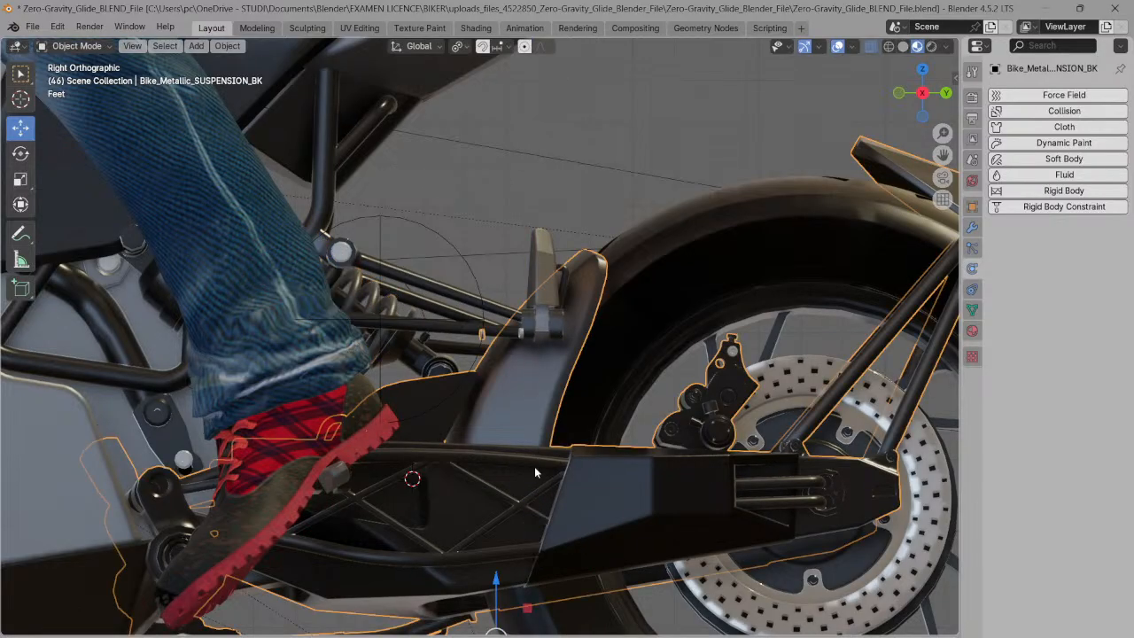
# - Rotate the shock absorber spring a little more about the global X axis to refine its alignment with the damper
pyautogui.click(377, 296)
pyautogui.click(19, 152)
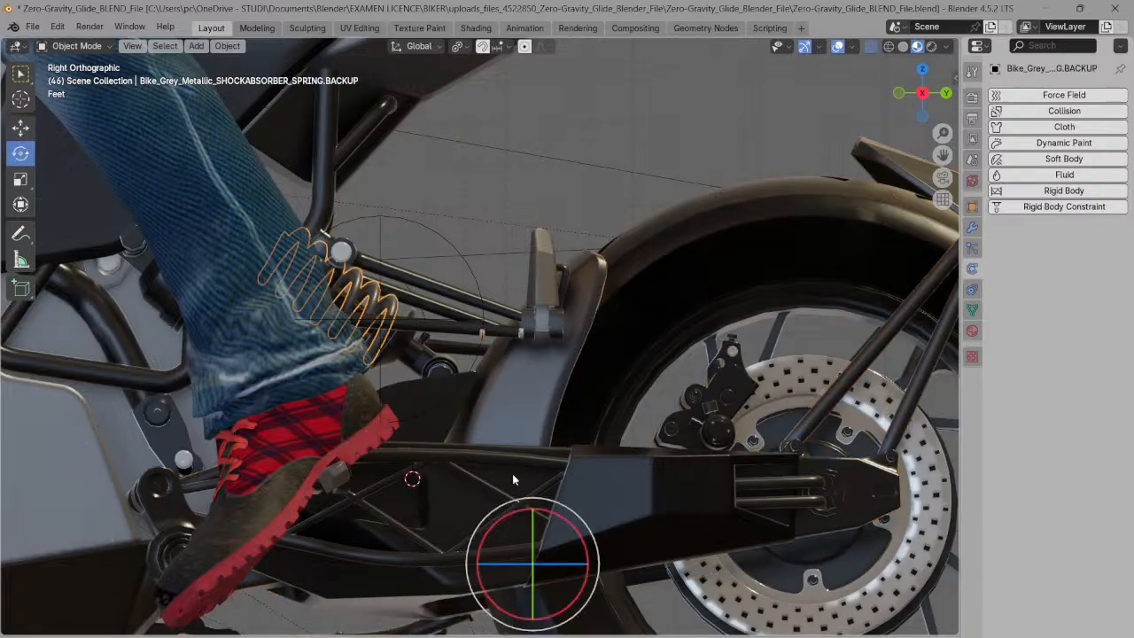
pyautogui.moveTo(553, 511); pyautogui.dragTo(553, 511)
pyautogui.click(554, 513)
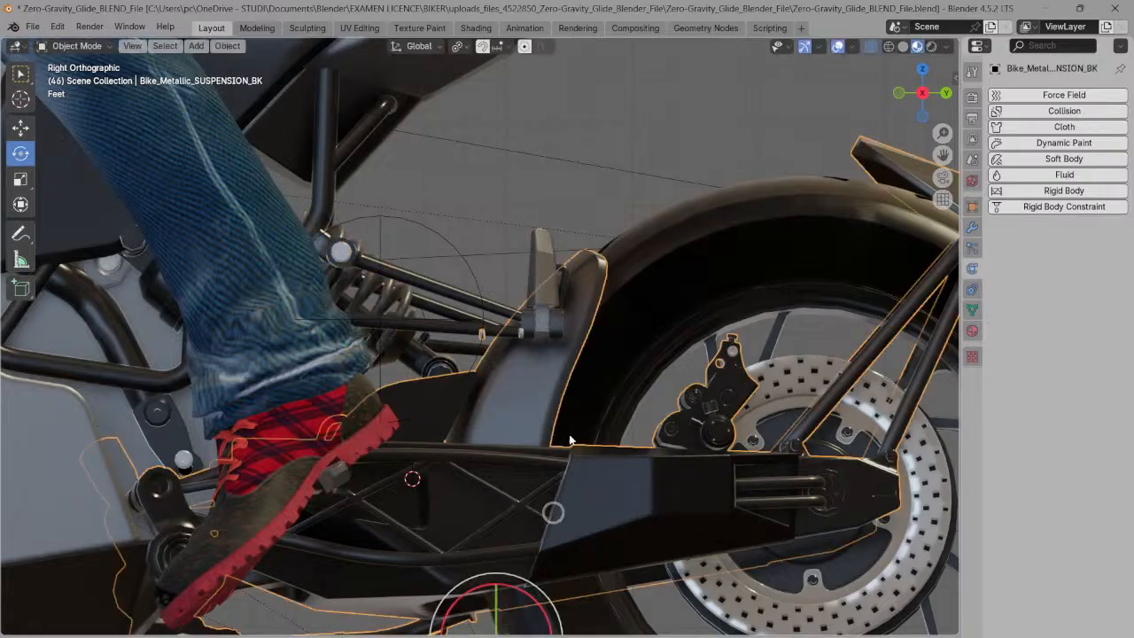
# - Lower the shock absorber spring slightly along the global Z axis in the side view
pyautogui.click(382, 300)
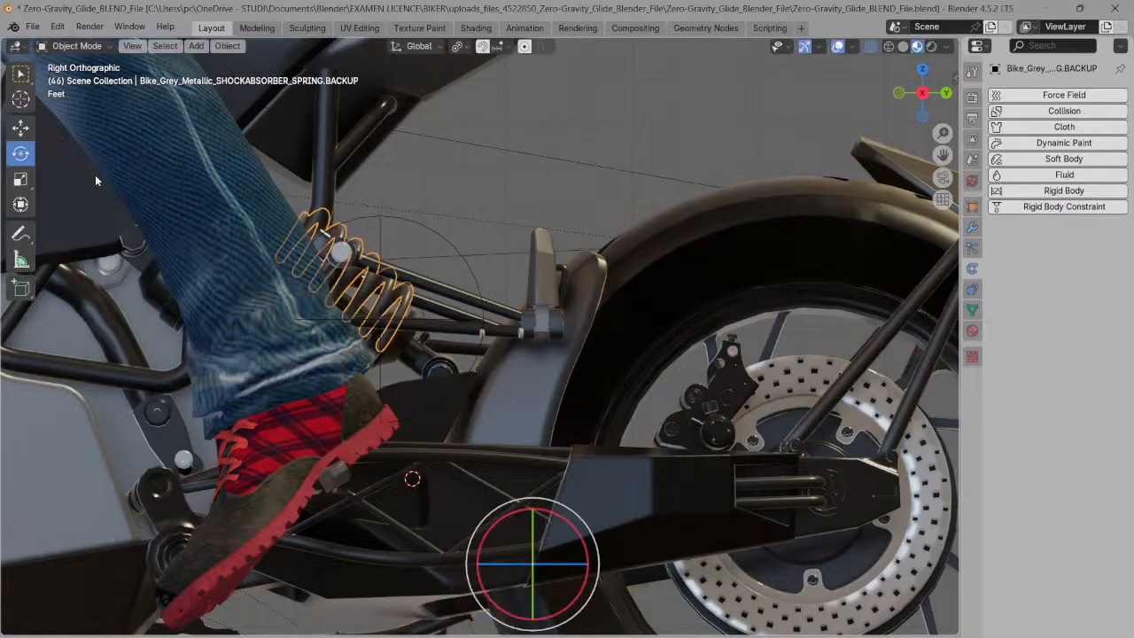
pyautogui.click(19, 126)
pyautogui.moveTo(531, 511); pyautogui.dragTo(523, 535)
pyautogui.click(599, 586)
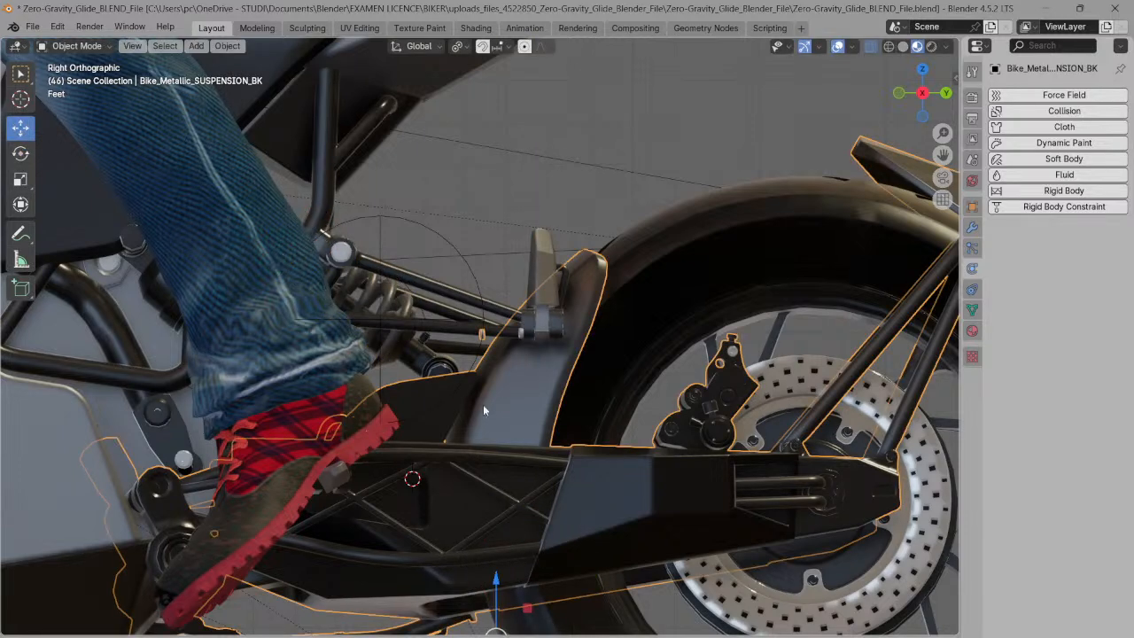
# - Shift the shock absorber spring along the global Y axis toward the front of the bike in small moves
pyautogui.click(422, 304)
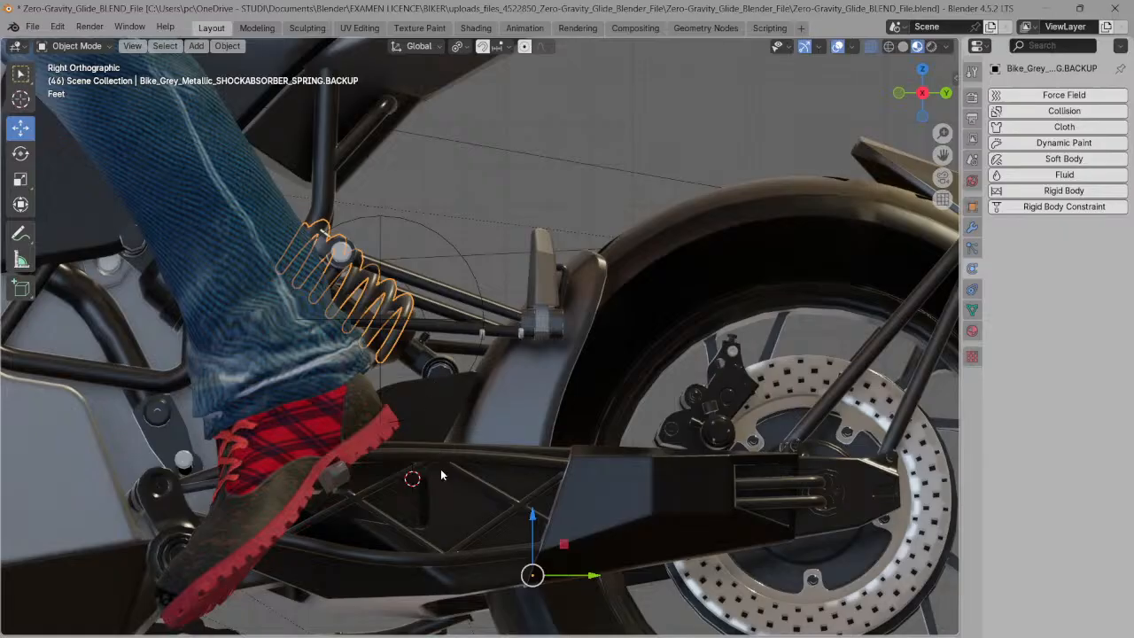
pyautogui.moveTo(584, 575); pyautogui.dragTo(561, 576)
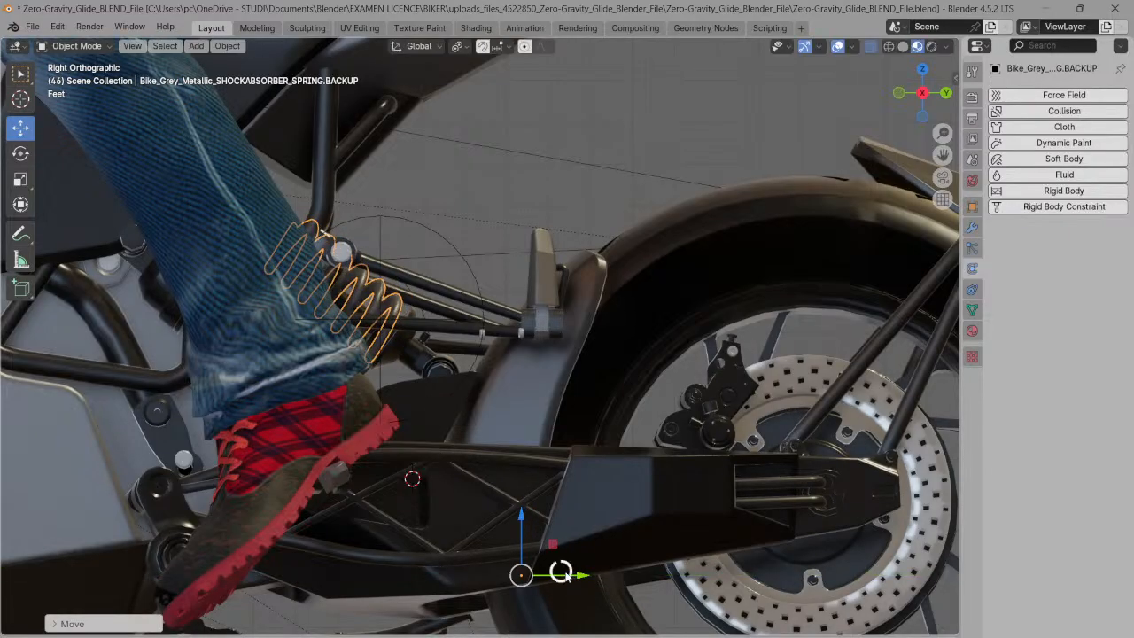
pyautogui.click(560, 575)
pyautogui.moveTo(553, 576); pyautogui.dragTo(543, 577)
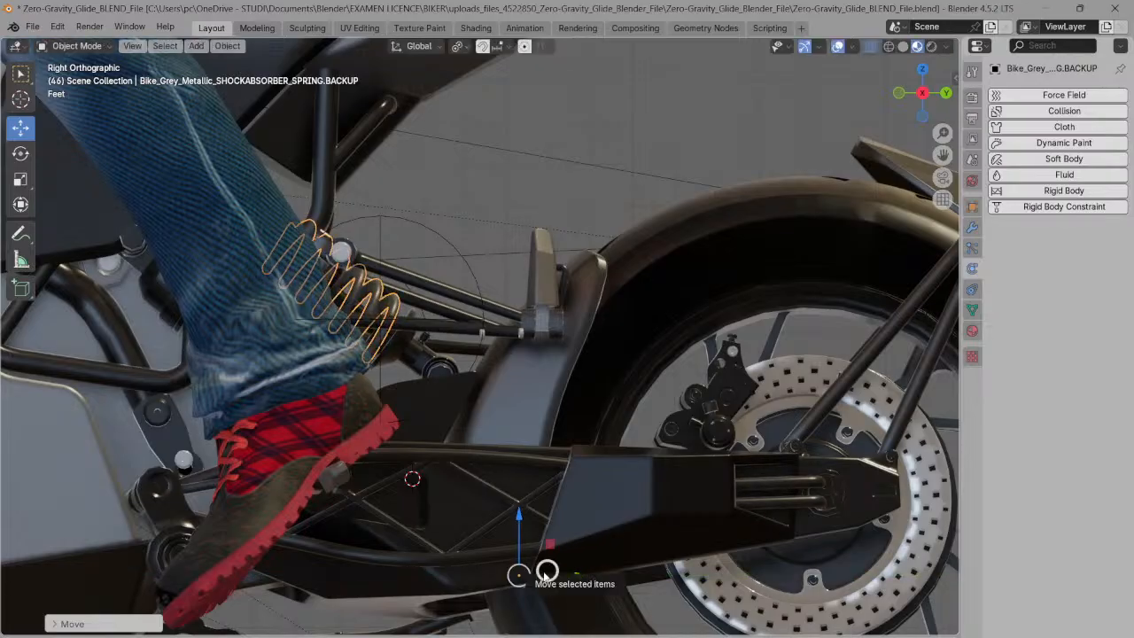
pyautogui.click(545, 577)
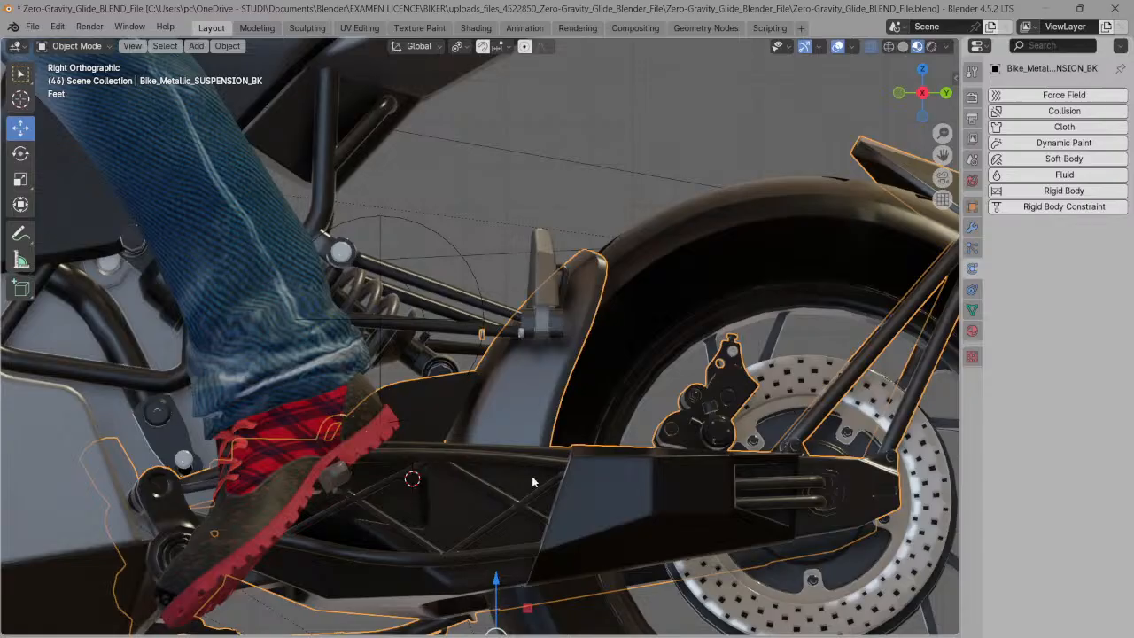
# - Rotate the shock absorber spring slightly clockwise about the global X axis to follow the damper's tilt
pyautogui.click(389, 292)
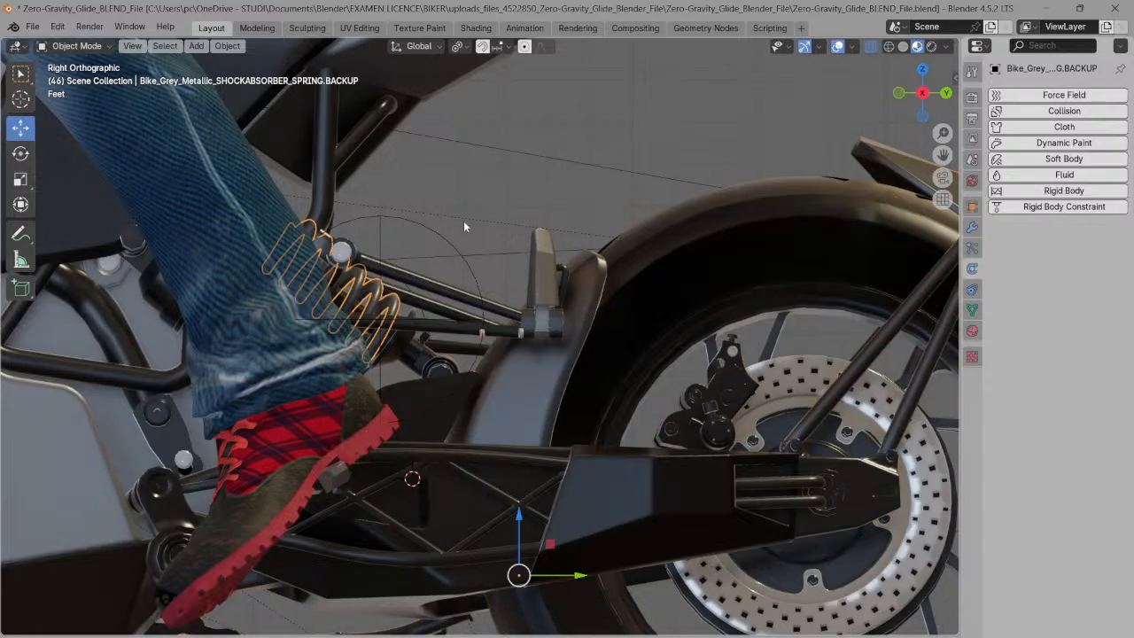
pyautogui.click(21, 152)
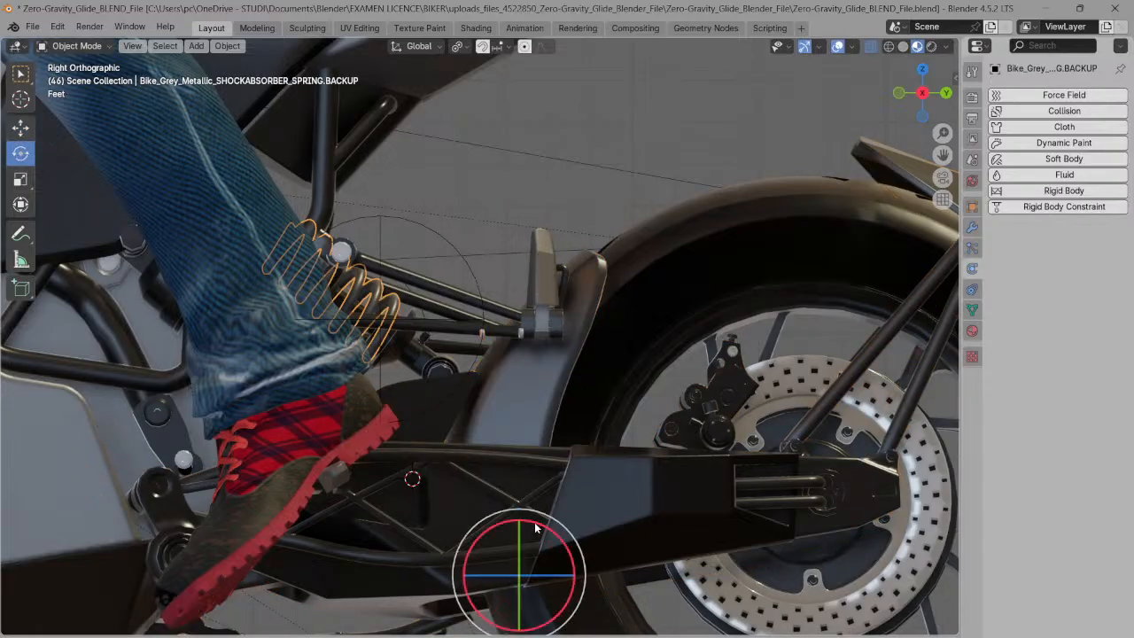
pyautogui.moveTo(533, 523); pyautogui.dragTo(541, 522)
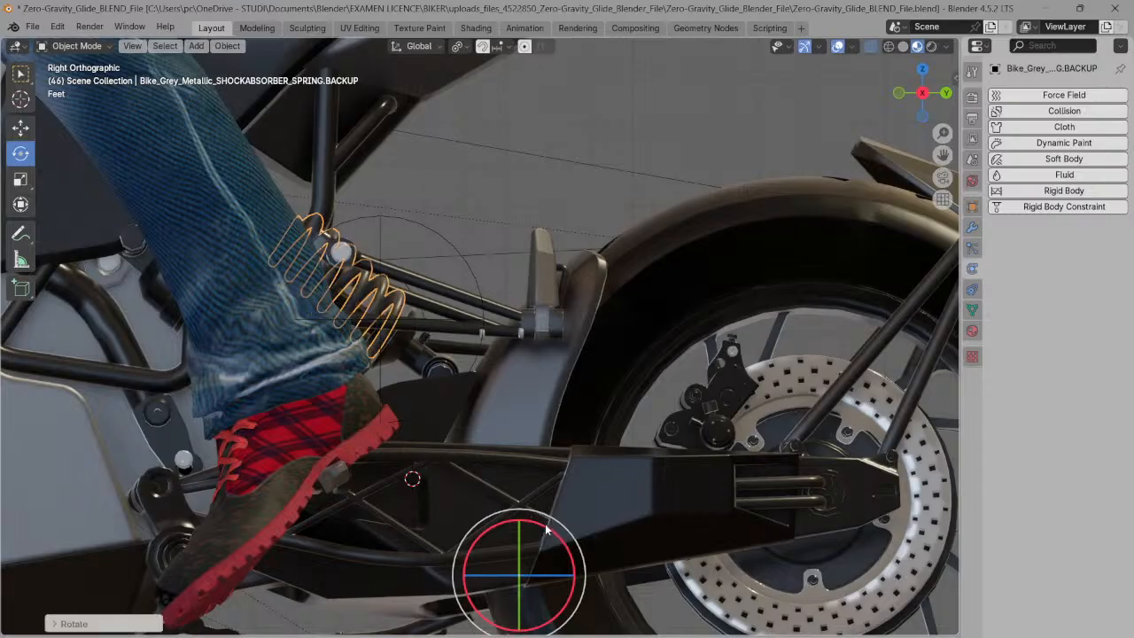
pyautogui.moveTo(547, 530); pyautogui.dragTo(551, 530)
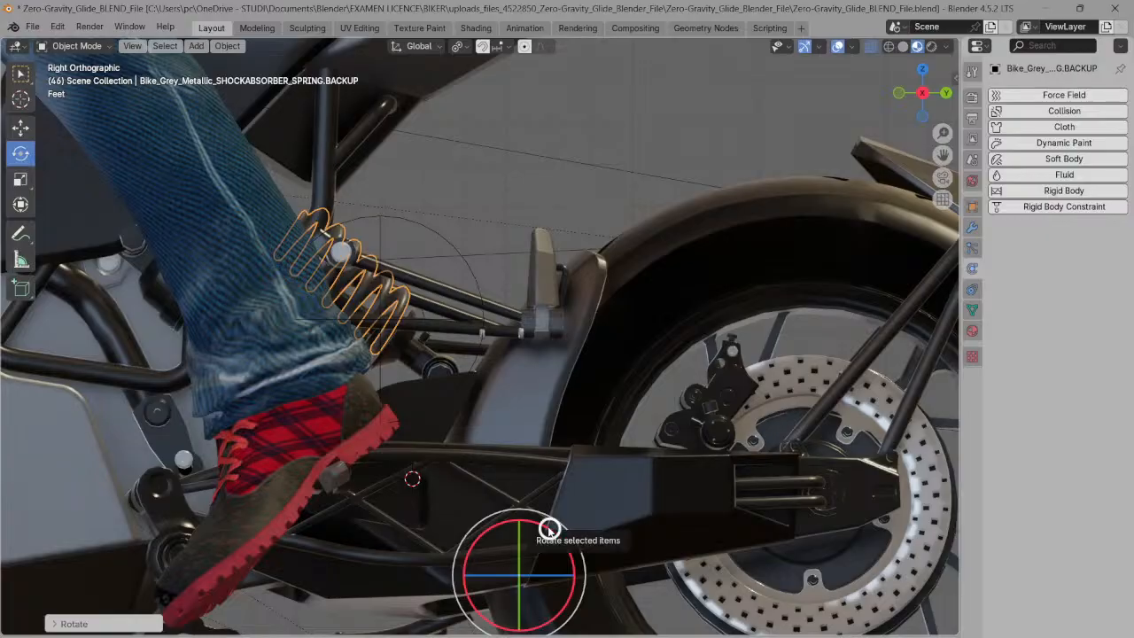
pyautogui.click(568, 475)
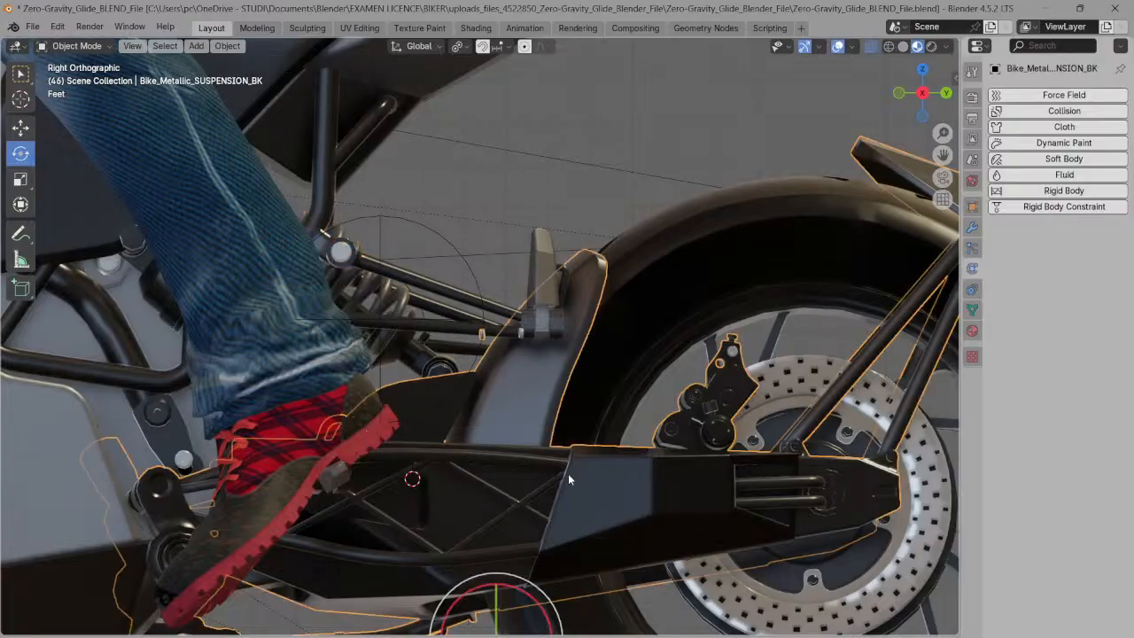
# - Move the rotated shock absorber spring further forward along the global Y axis to center it on the damper
pyautogui.click(386, 304)
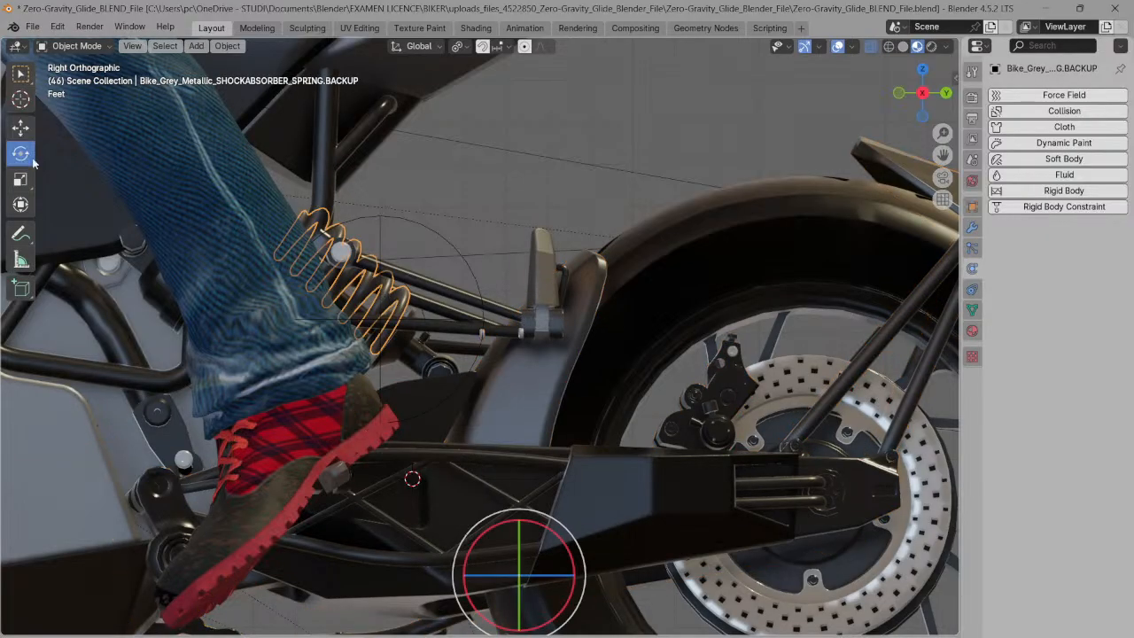
pyautogui.click(20, 127)
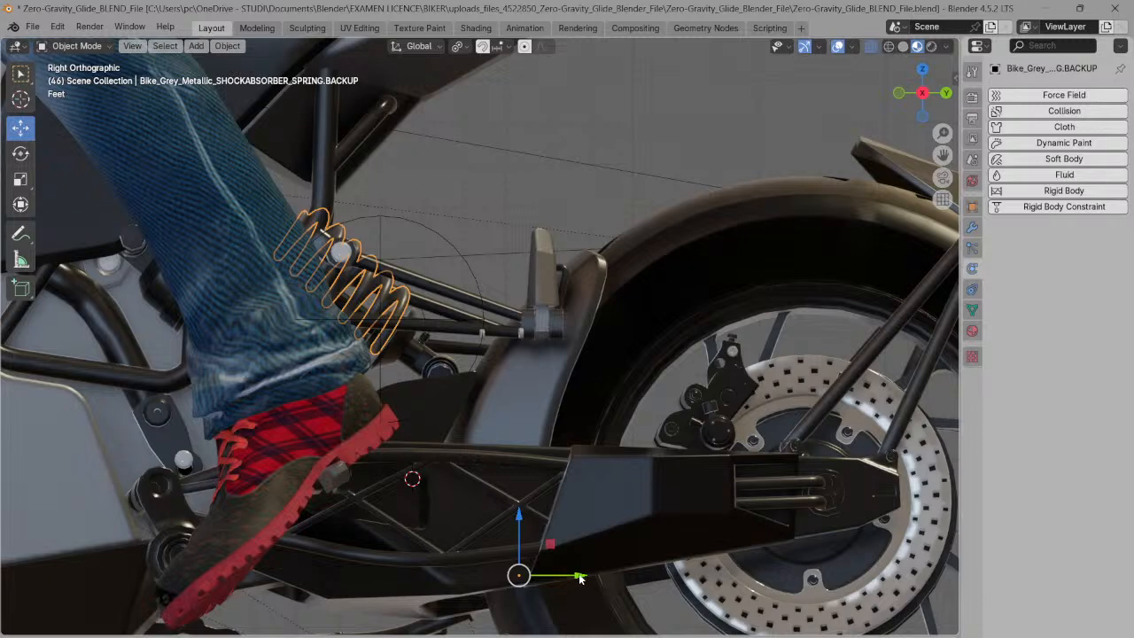
pyautogui.click(491, 505)
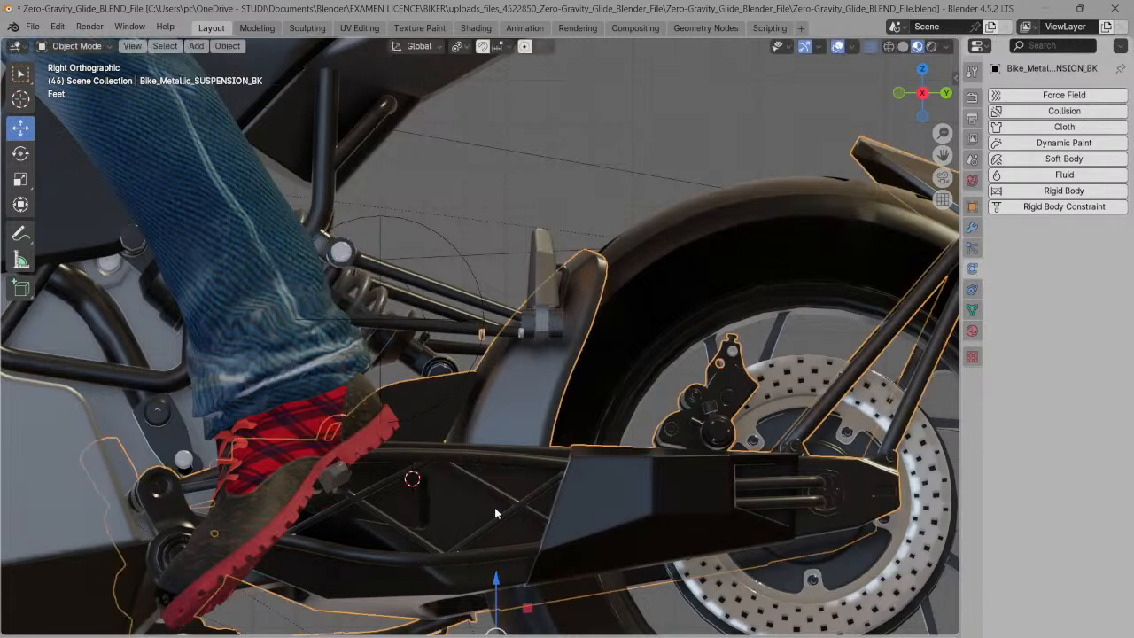
pyautogui.click(398, 448)
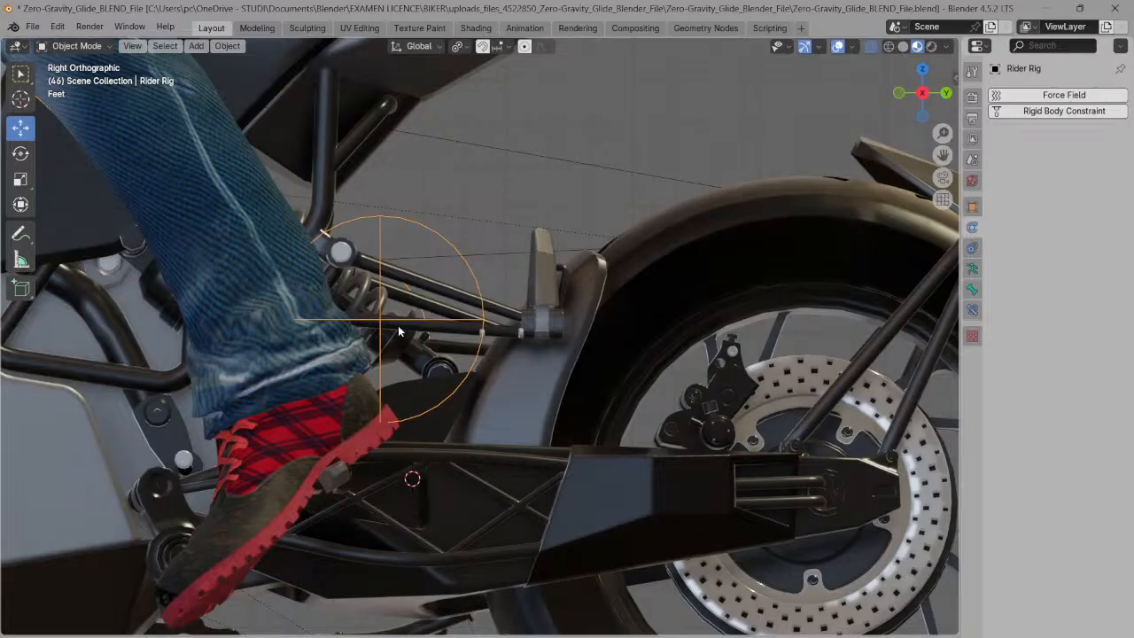
# - Lower the shock absorber spring a little along the global Z axis onto the damper
pyautogui.click(369, 294)
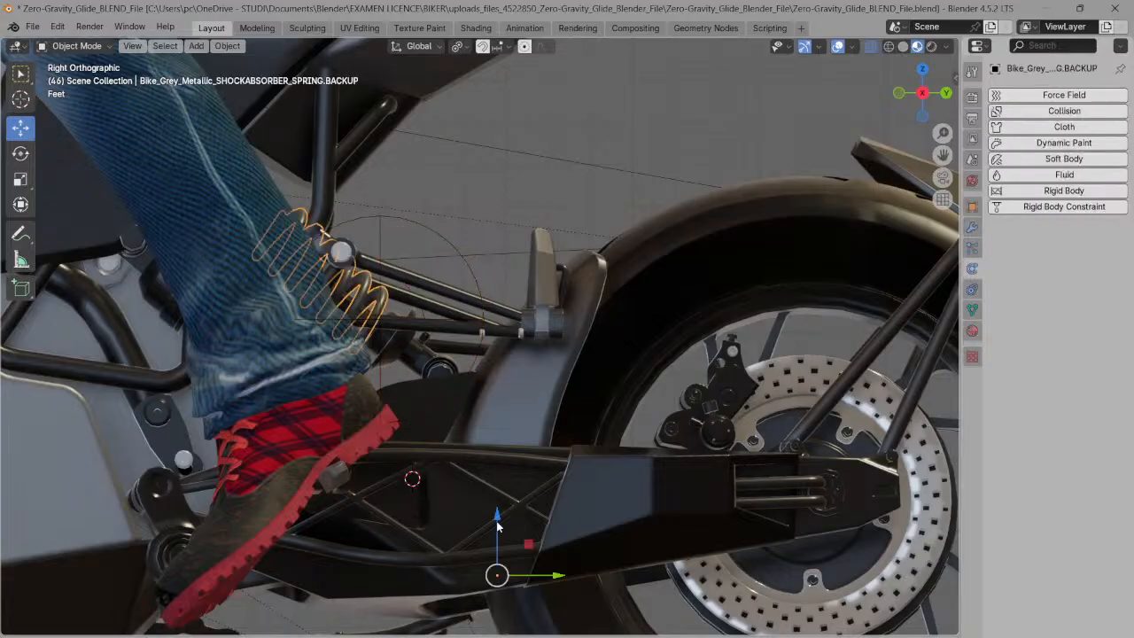
pyautogui.moveTo(498, 529); pyautogui.dragTo(494, 538)
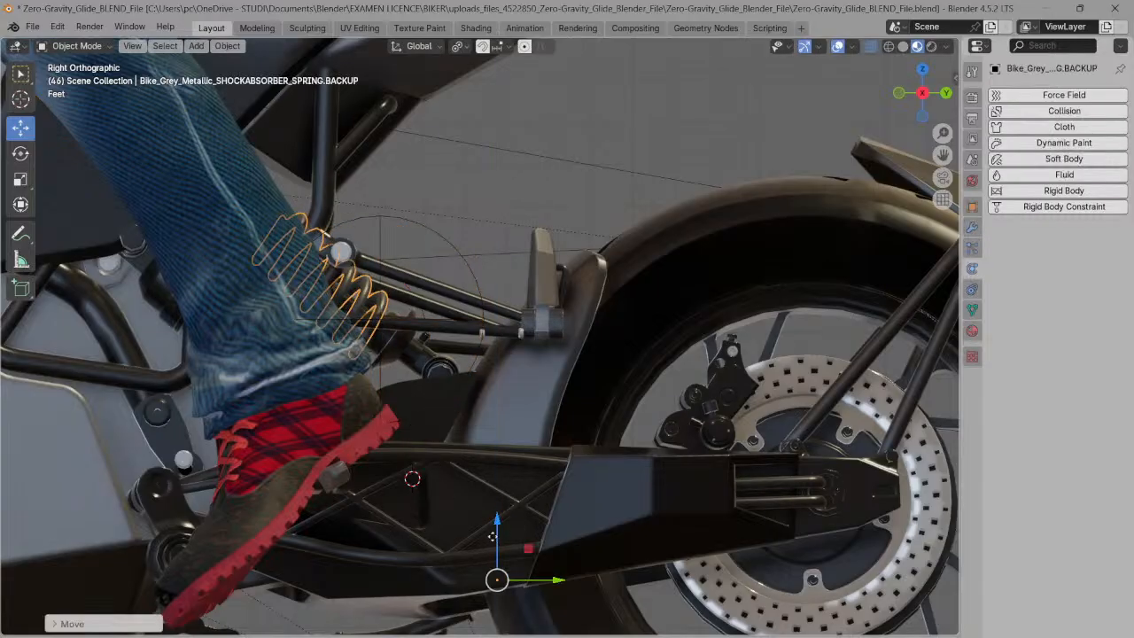
pyautogui.click(572, 589)
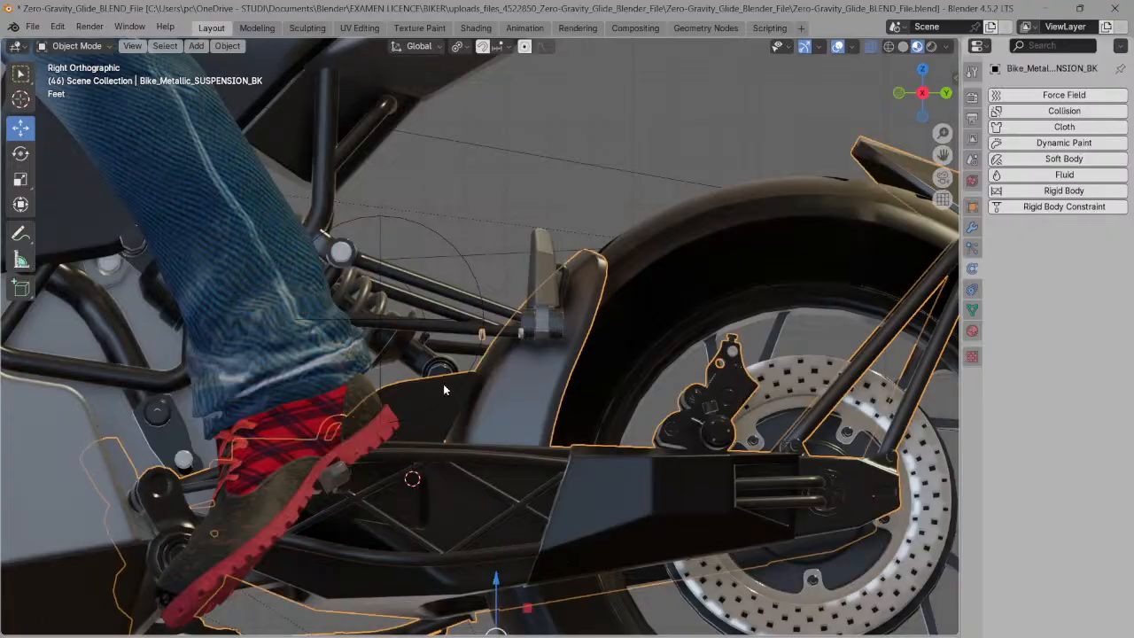
# - Move the shock absorber spring slightly back toward the rear wheel along the global Y axis
pyautogui.click(386, 310)
pyautogui.moveTo(563, 583); pyautogui.dragTo(578, 588)
pyautogui.click(587, 563)
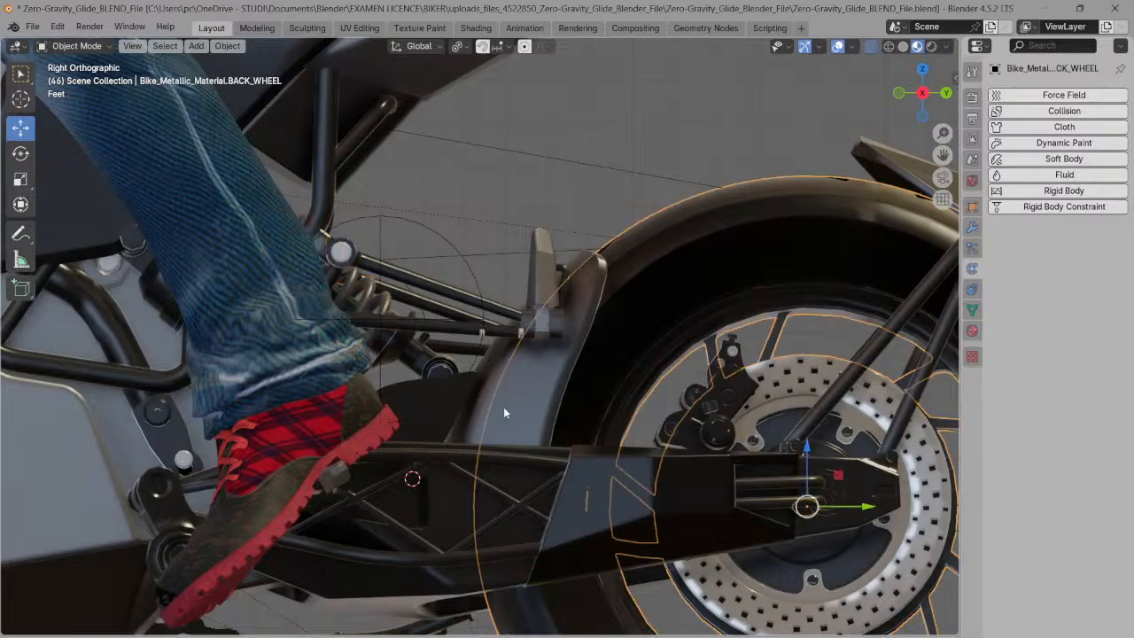
# - Fine-tune the shock absorber spring's height on the damper with a tiny move along the global Z axis
pyautogui.click(390, 305)
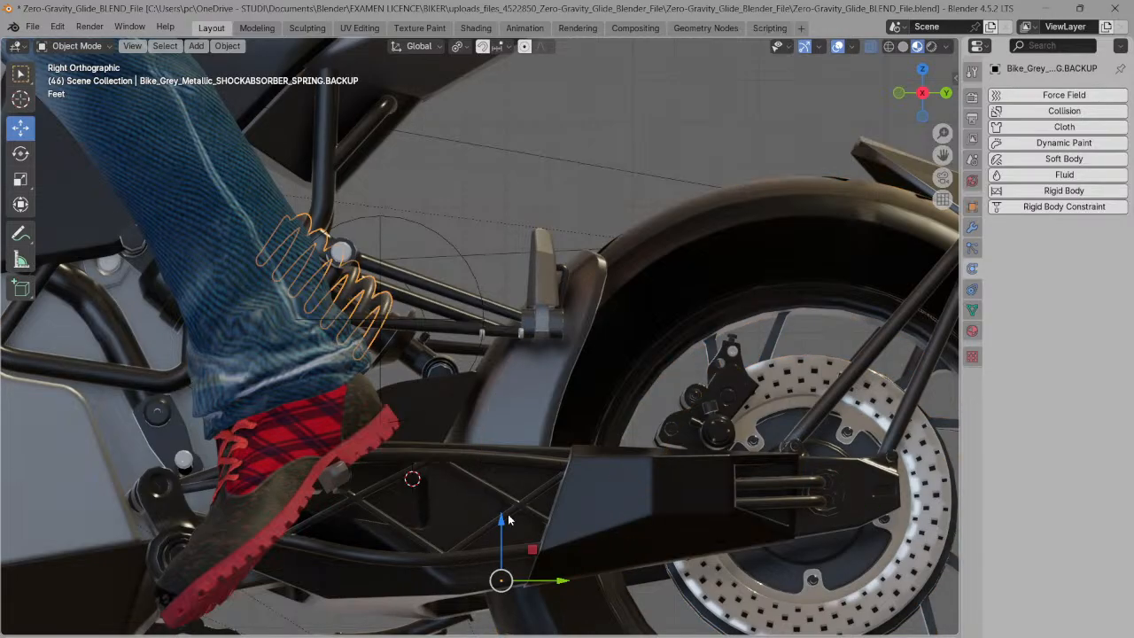
pyautogui.moveTo(501, 526)
pyautogui.mouseDown()
pyautogui.moveTo(501, 542)
pyautogui.moveTo(502, 528)
pyautogui.mouseUp()
pyautogui.click(526, 544)
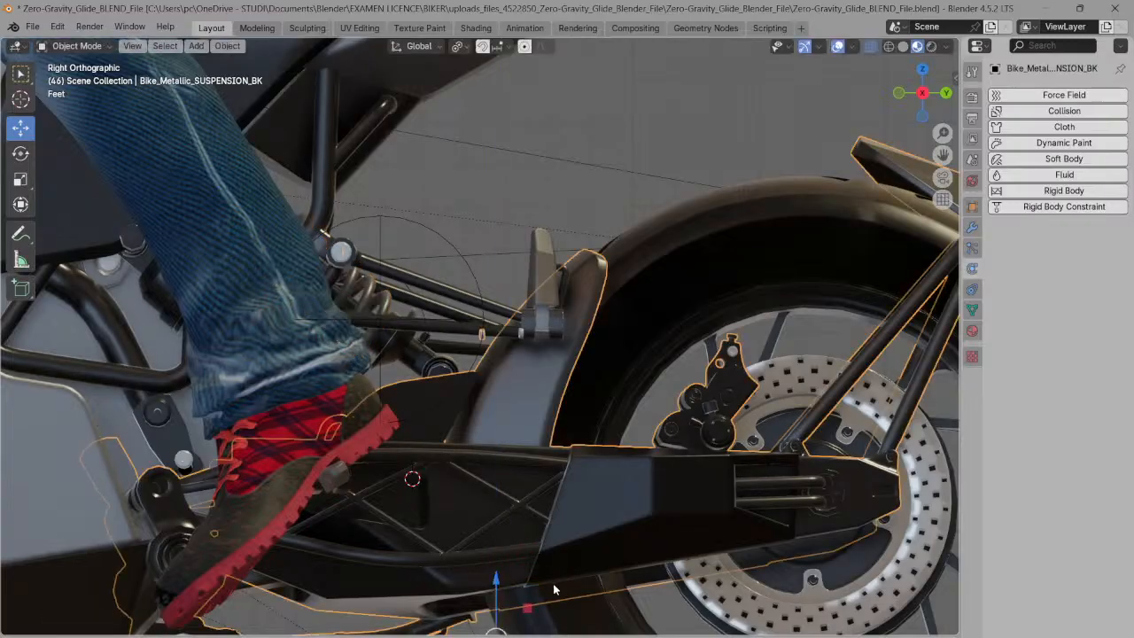
# - Nudge the shock absorber spring a little further toward the rear wheel along the global Y axis
pyautogui.click(383, 304)
pyautogui.click(389, 307)
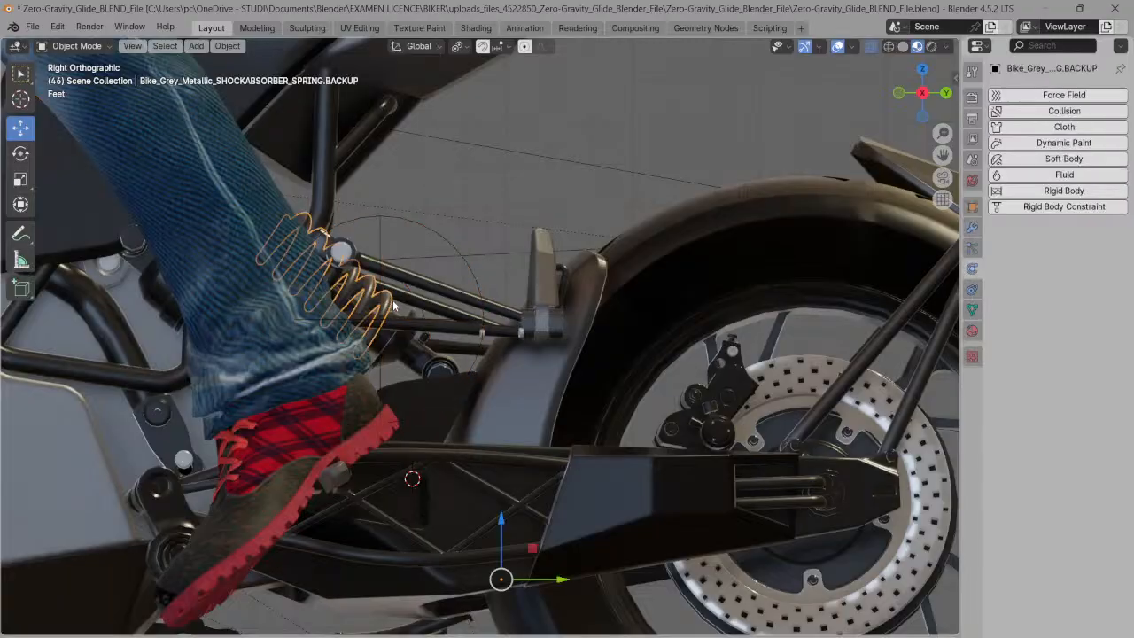
pyautogui.moveTo(575, 581); pyautogui.dragTo(588, 578)
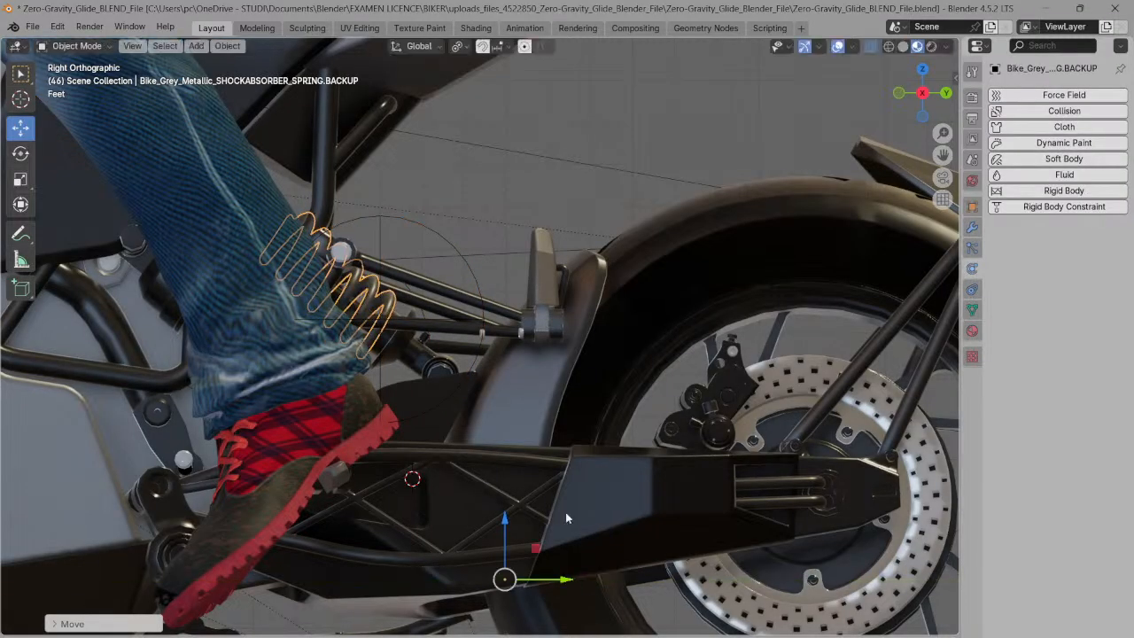
# - Examine how the spring sits on the rear damper from the side, close up and from behind the bike
pyautogui.moveTo(928, 88); pyautogui.dragTo(876, 90)
pyautogui.click(870, 126)
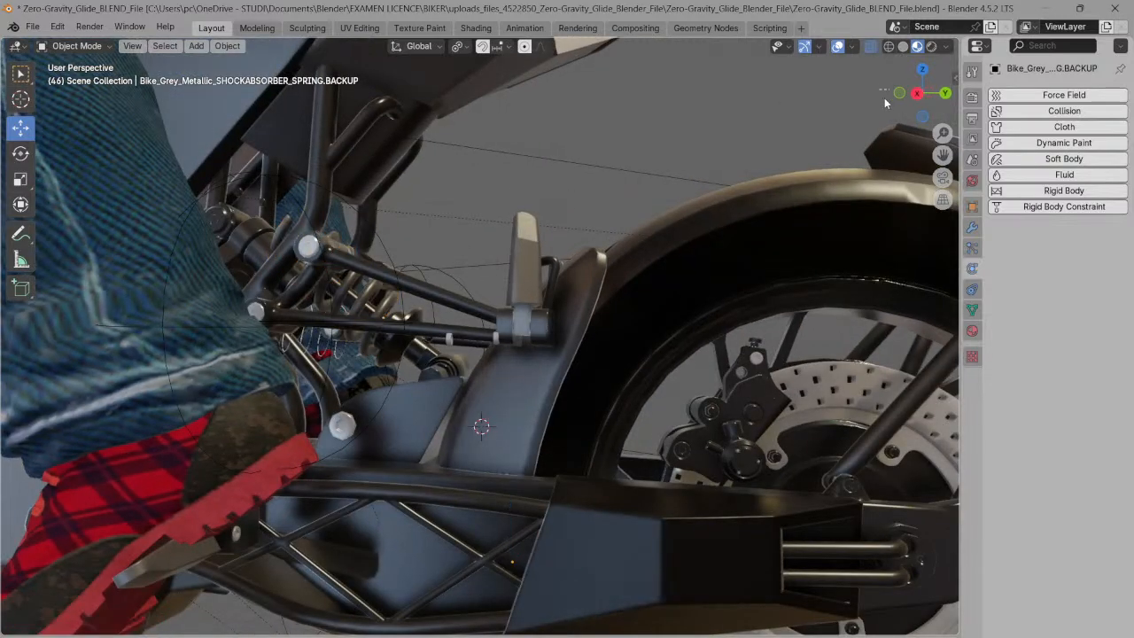
pyautogui.click(625, 283)
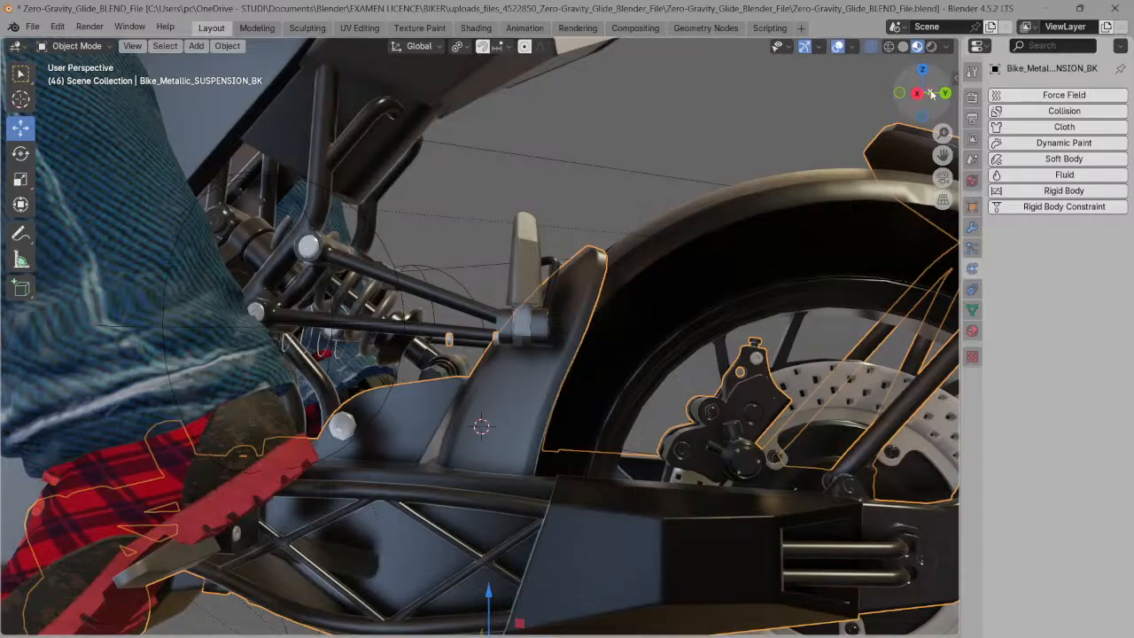
pyautogui.moveTo(926, 97); pyautogui.dragTo(899, 78)
pyautogui.scroll(2, 768, 104)
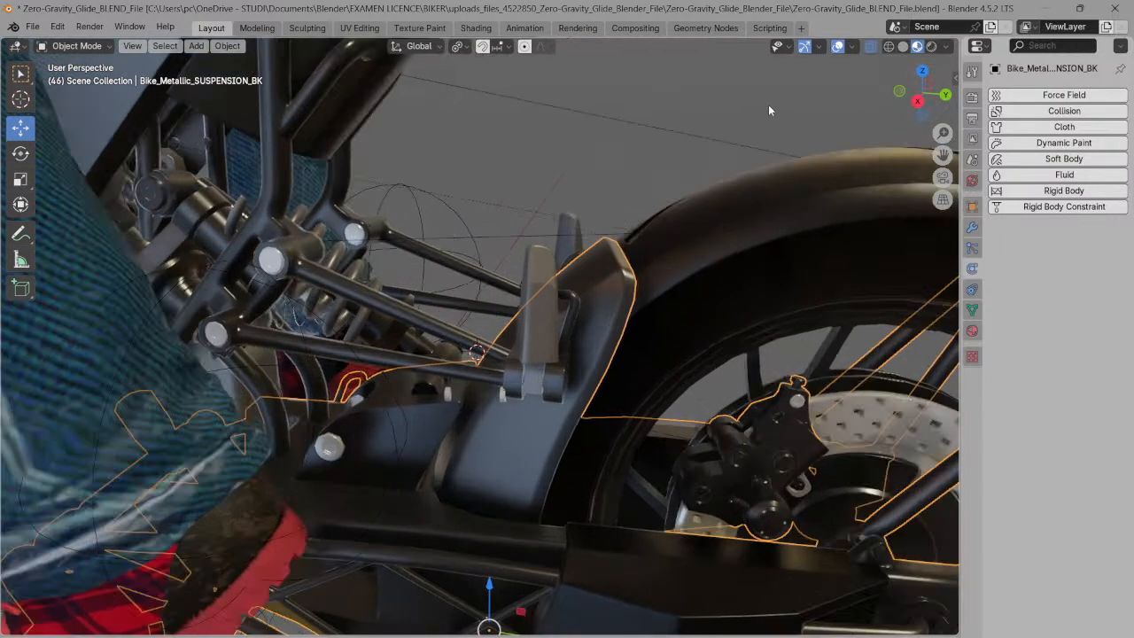
pyautogui.scroll(3, 771, 102)
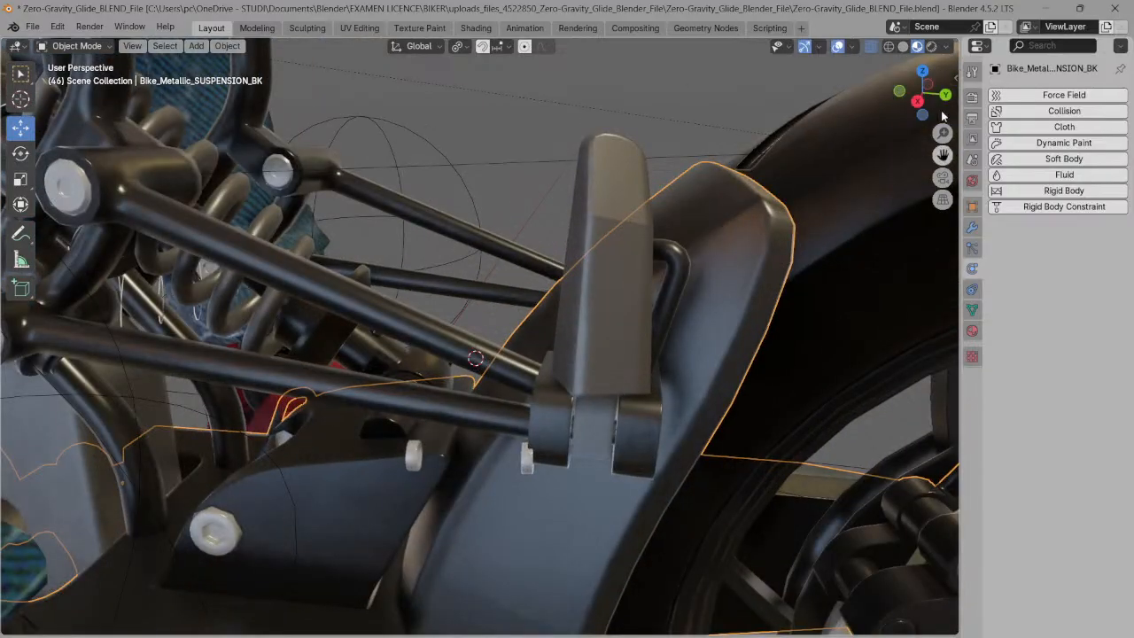
pyautogui.moveTo(926, 89); pyautogui.dragTo(866, 56)
pyautogui.click(882, 53)
pyautogui.click(867, 57)
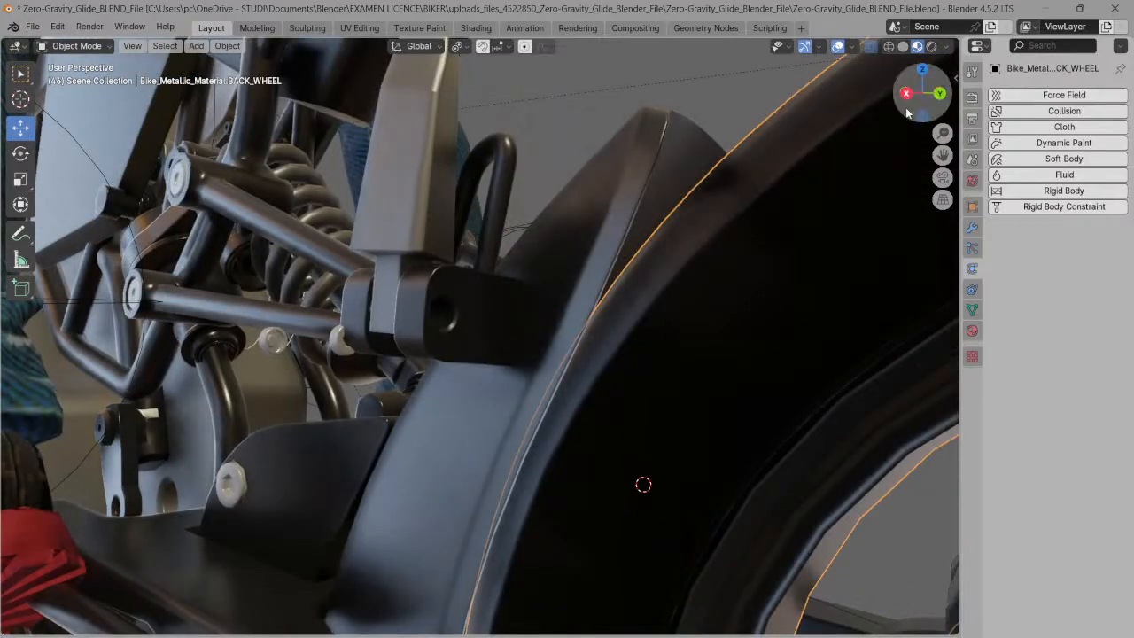
pyautogui.scroll(-3, 751, 141)
pyautogui.moveTo(919, 80); pyautogui.dragTo(827, 152)
pyautogui.click(826, 158)
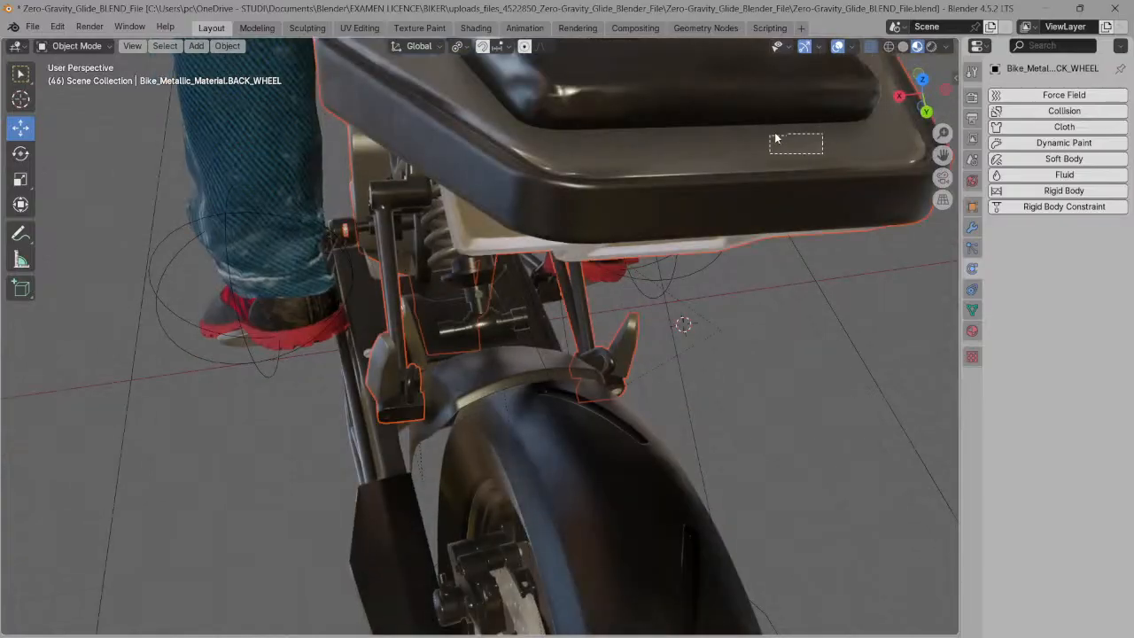
pyautogui.moveTo(918, 94); pyautogui.dragTo(930, 77)
pyautogui.click(975, 45)
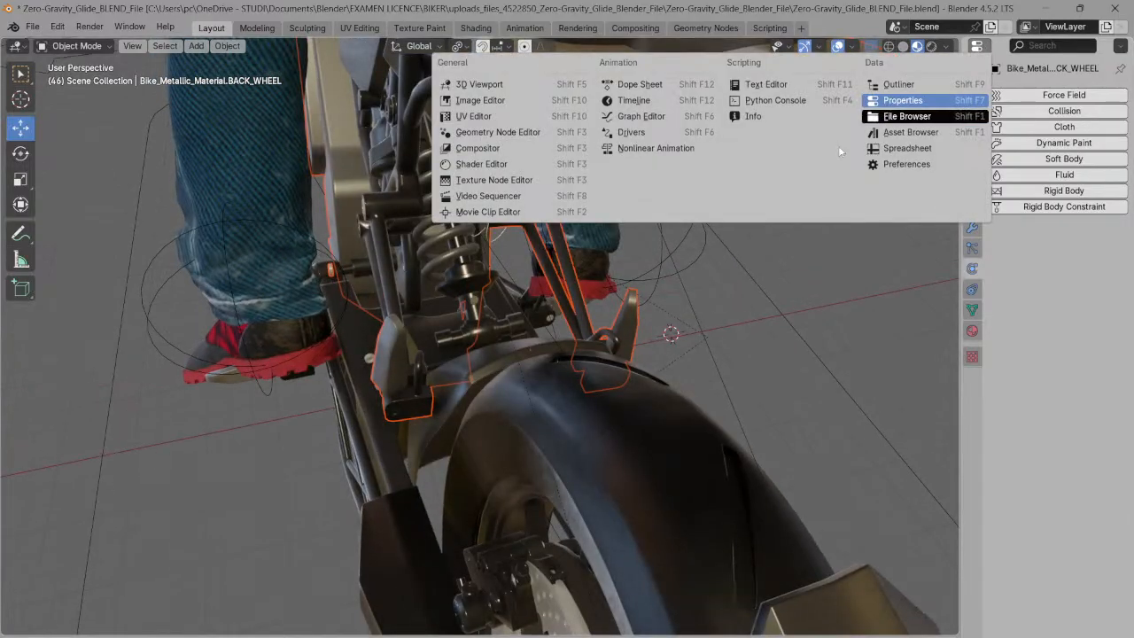
pyautogui.moveTo(908, 103); pyautogui.dragTo(934, 53)
pyautogui.click(870, 98)
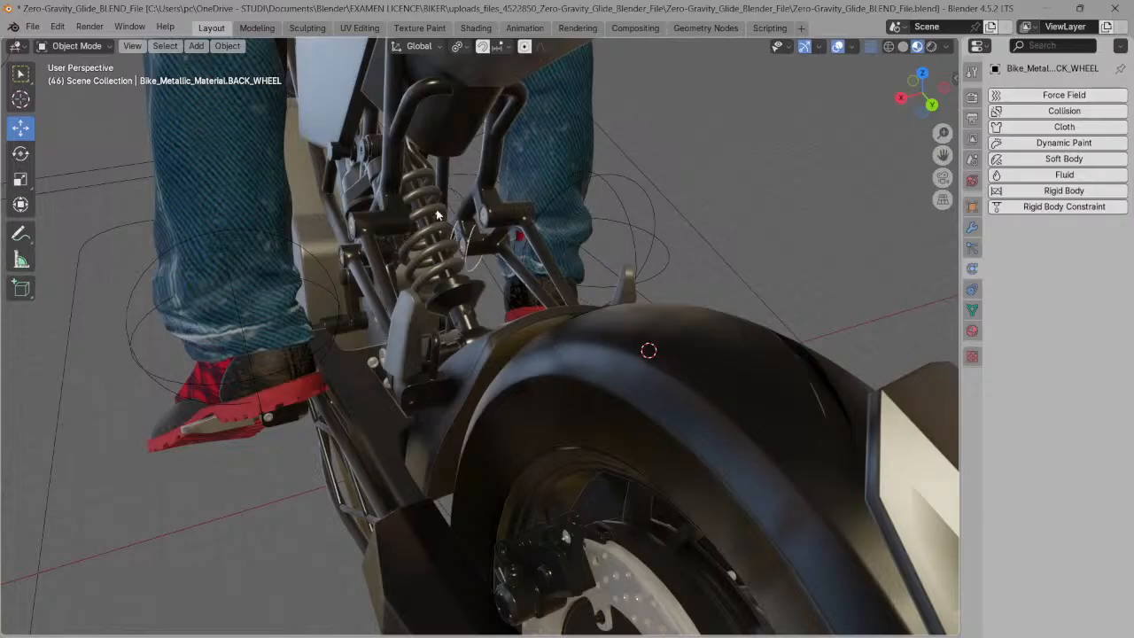
# - Select the damper together with the shock absorber spring and lower both along the global Z axis
pyautogui.click(435, 232)
pyautogui.moveTo(921, 93); pyautogui.dragTo(944, 137)
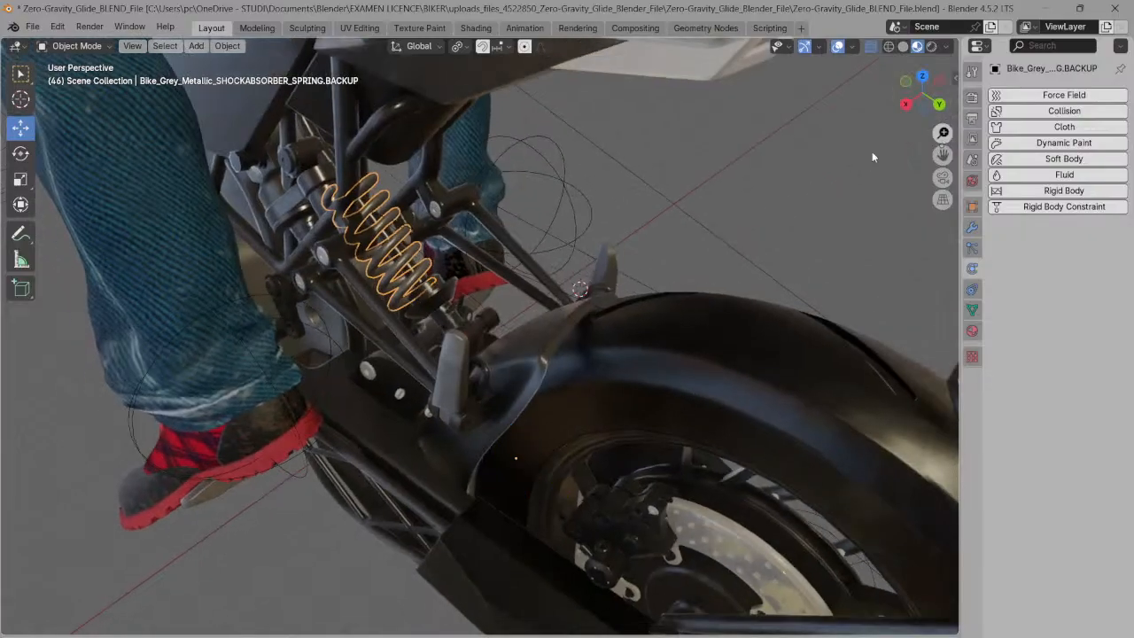
pyautogui.click(422, 285)
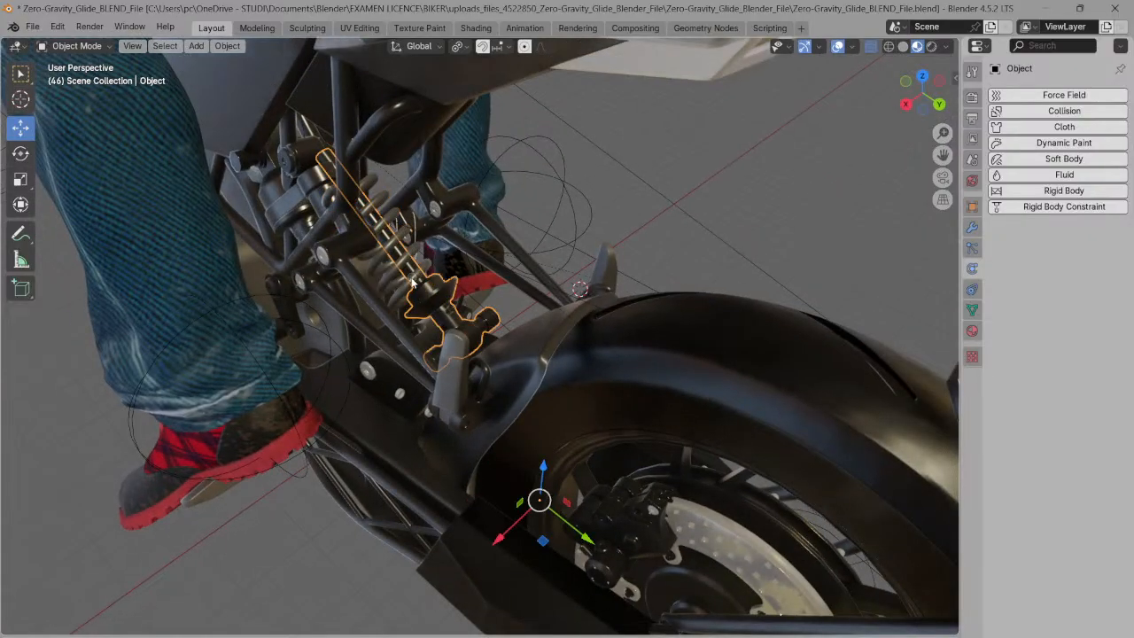
pyautogui.click(415, 283)
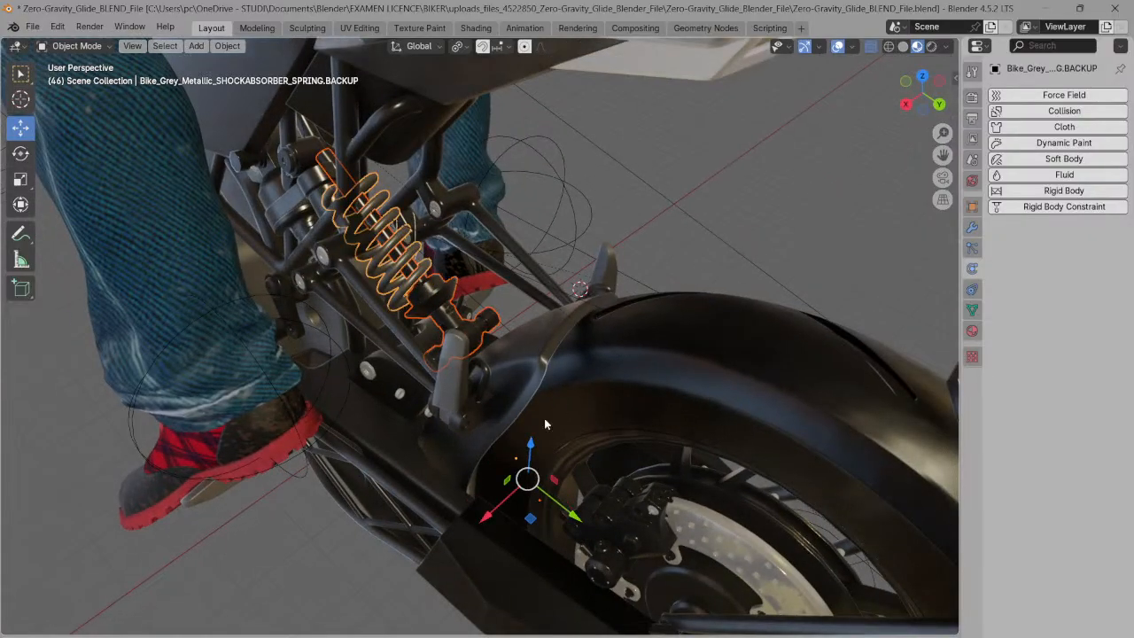
pyautogui.moveTo(529, 449); pyautogui.dragTo(526, 479)
pyautogui.moveTo(905, 100); pyautogui.dragTo(949, 62)
pyautogui.click(965, 71)
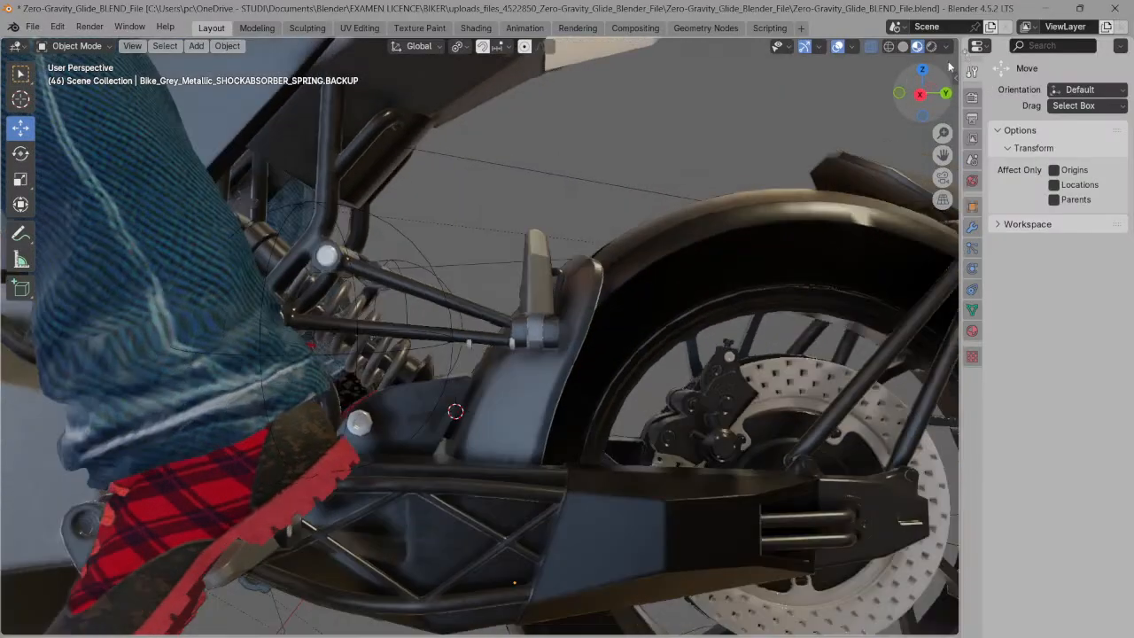
# - Select the shock absorber spring with the damper and lower both slightly further along the global Z axis
pyautogui.press('ctrl+KP_3')
pyautogui.click(874, 124)
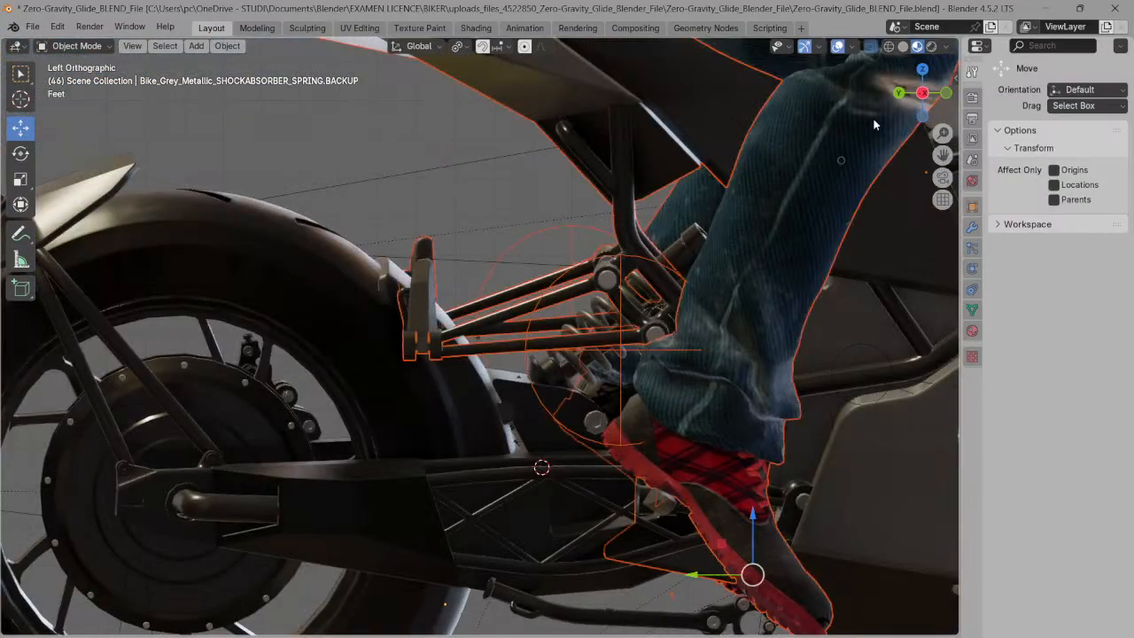
pyautogui.click(873, 124)
pyautogui.moveTo(925, 93); pyautogui.dragTo(947, 111)
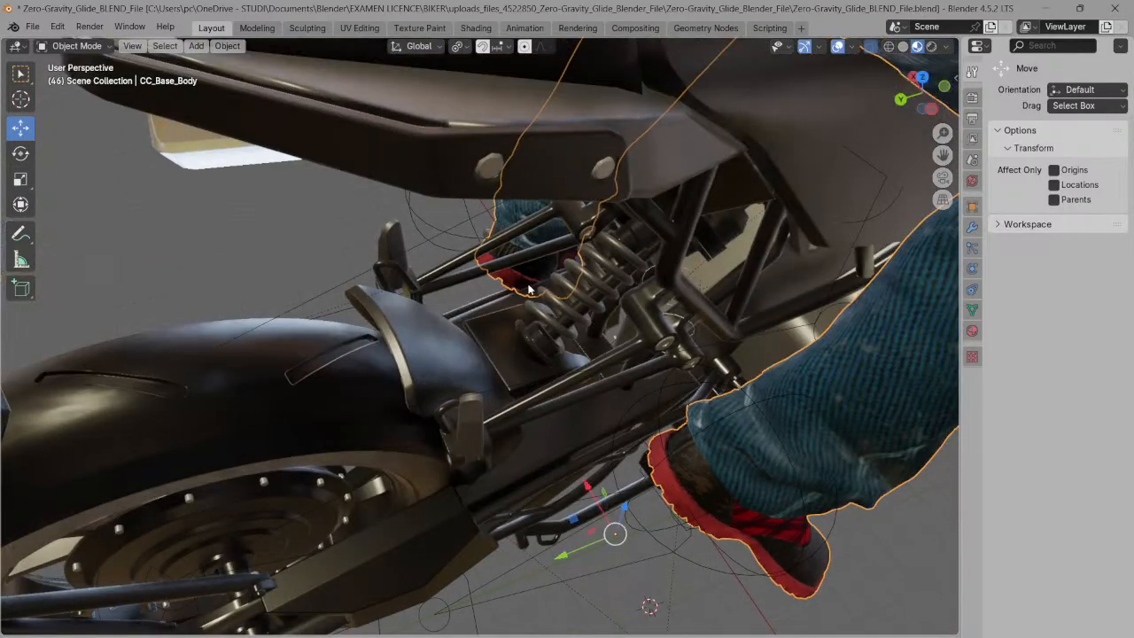
pyautogui.click(567, 294)
pyautogui.keyDown('shift'); pyautogui.click(548, 342); pyautogui.keyUp('shift')
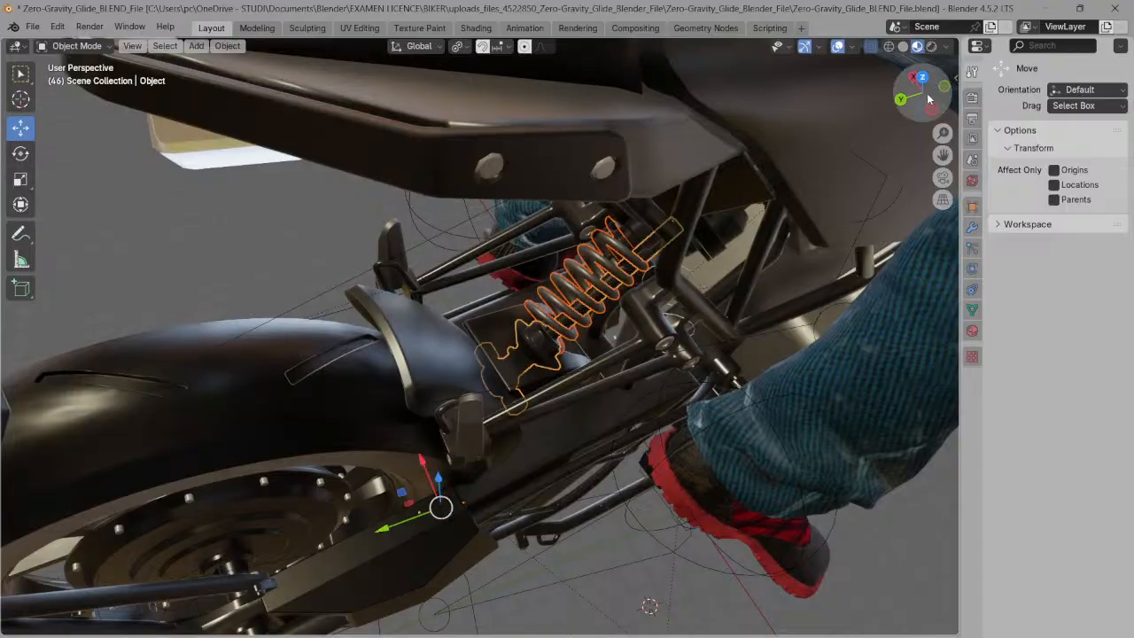
pyautogui.moveTo(915, 87); pyautogui.dragTo(829, 73)
pyautogui.click(526, 436)
pyautogui.click(599, 321)
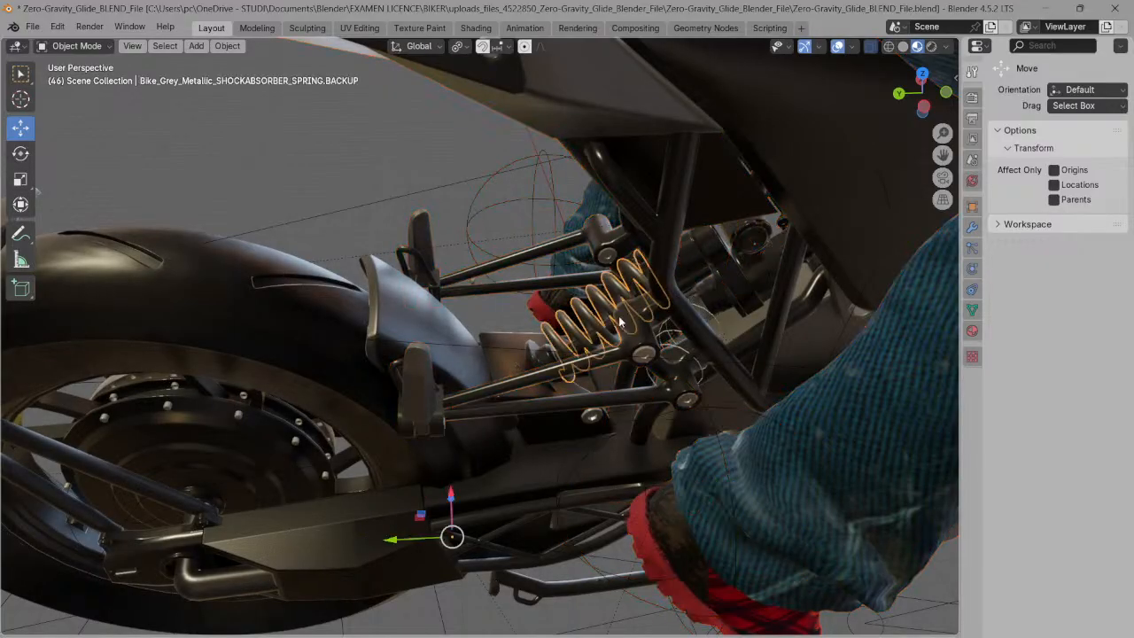
pyautogui.click(542, 359)
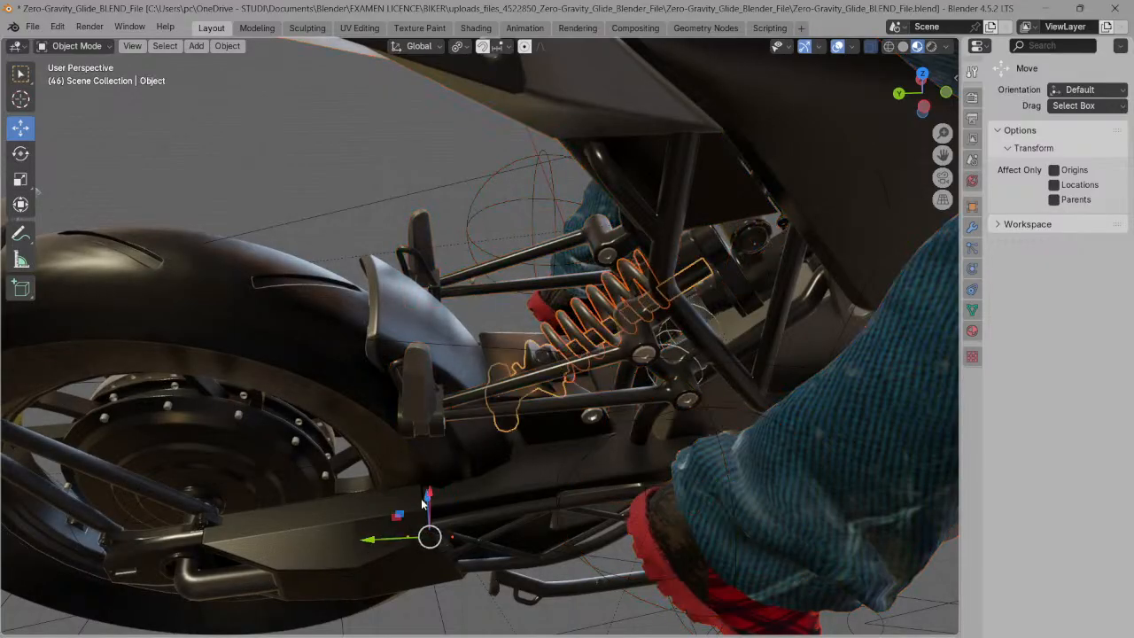
pyautogui.moveTo(917, 90); pyautogui.dragTo(884, 62)
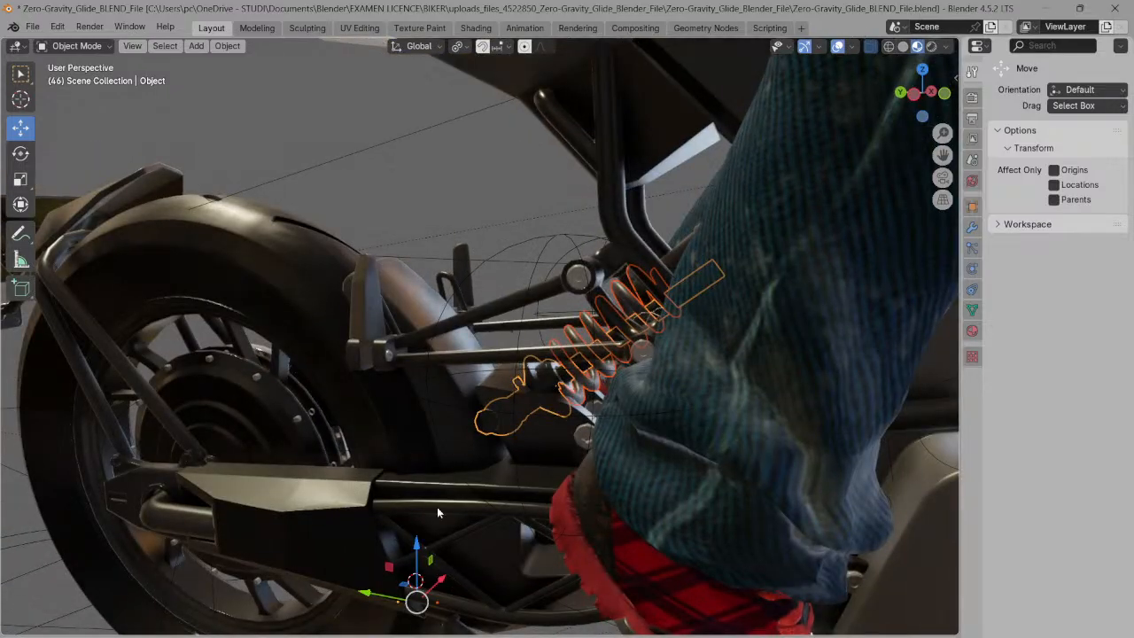
pyautogui.moveTo(416, 544); pyautogui.dragTo(422, 567)
pyautogui.click(423, 569)
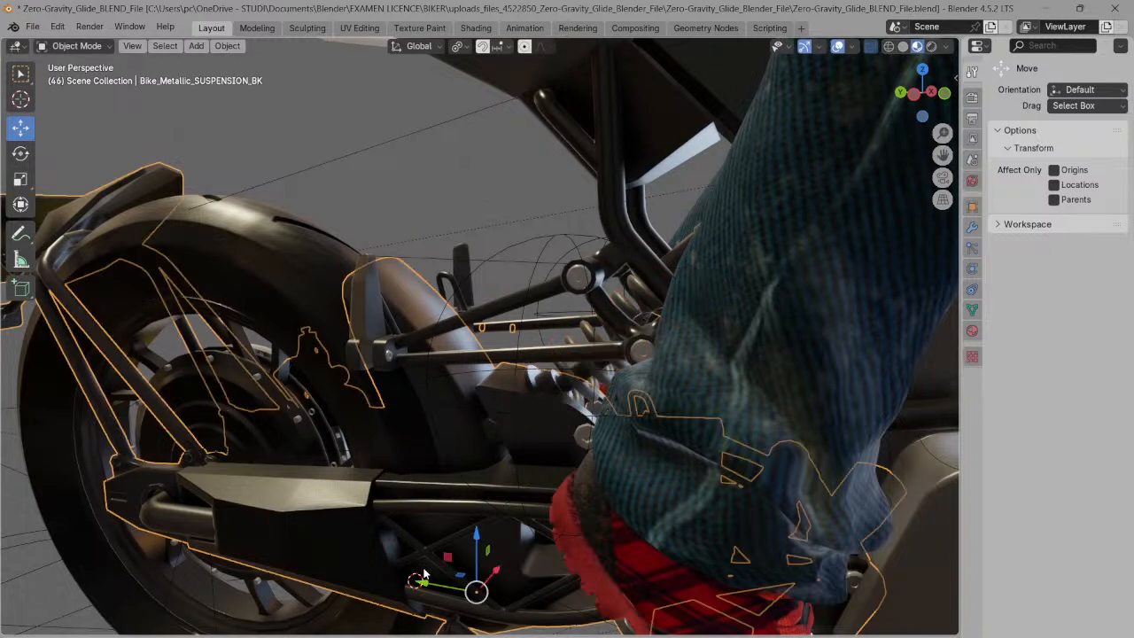
# - Reselect the spring with the damper and shift both forward, away from the rear wheel, along the global Y axis
pyautogui.click(620, 308)
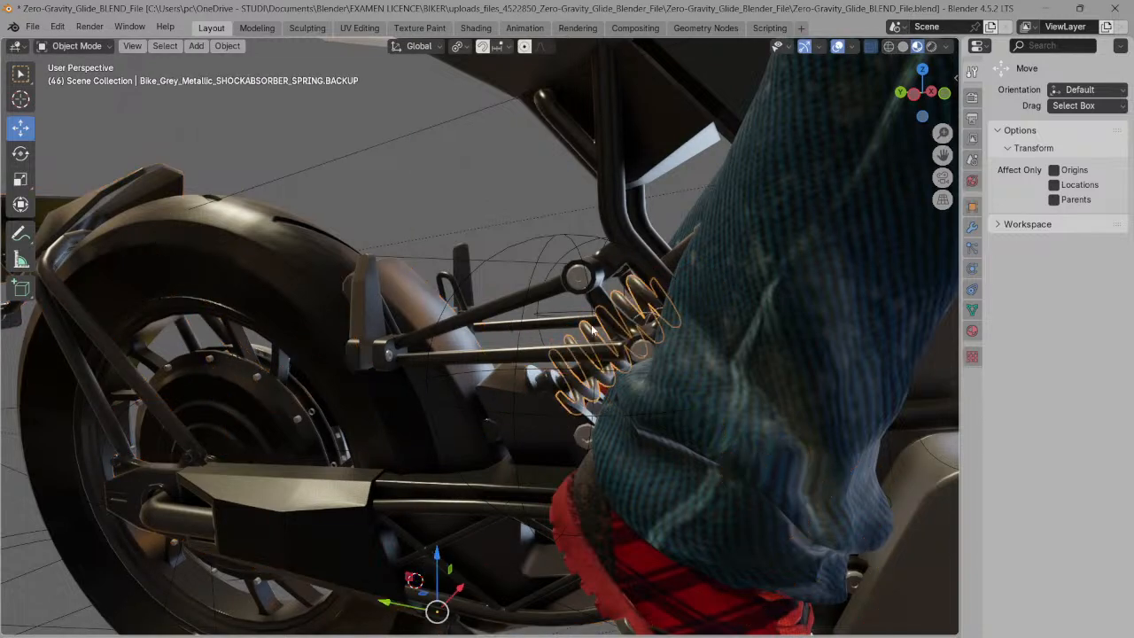
pyautogui.keyDown('shift'); pyautogui.click(558, 391); pyautogui.keyUp('shift')
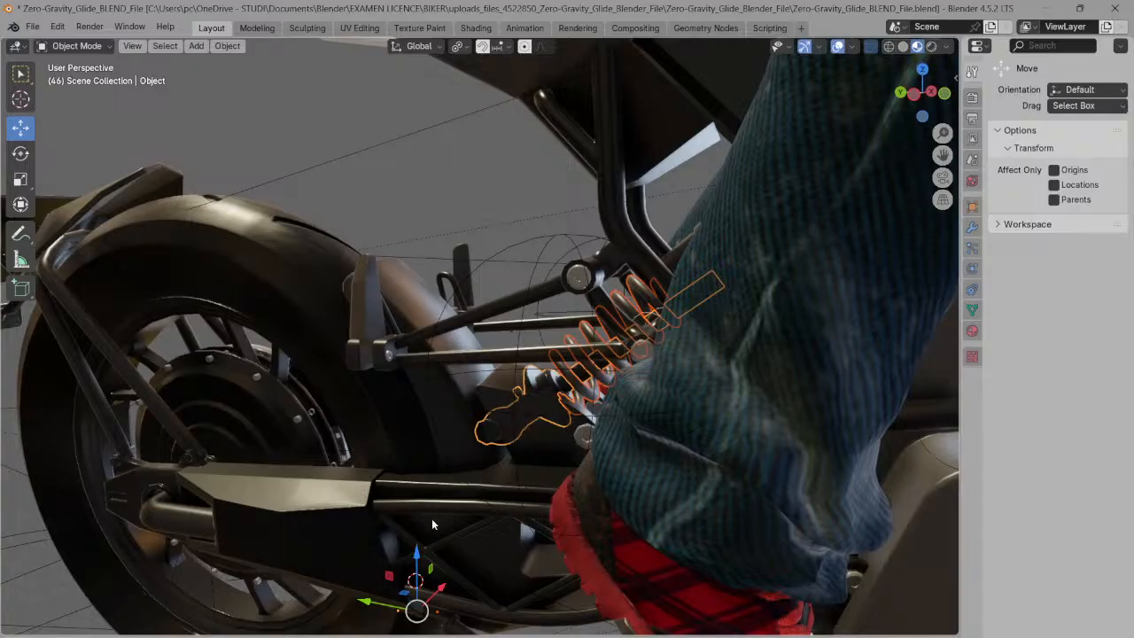
pyautogui.moveTo(363, 605); pyautogui.dragTo(411, 613)
# - Examine how the spring and damper sit in the rear suspension from the left rear, the side and straight behind
pyautogui.moveTo(930, 80)
pyautogui.mouseDown()
pyautogui.moveTo(914, 71)
pyautogui.moveTo(935, 95)
pyautogui.mouseUp()
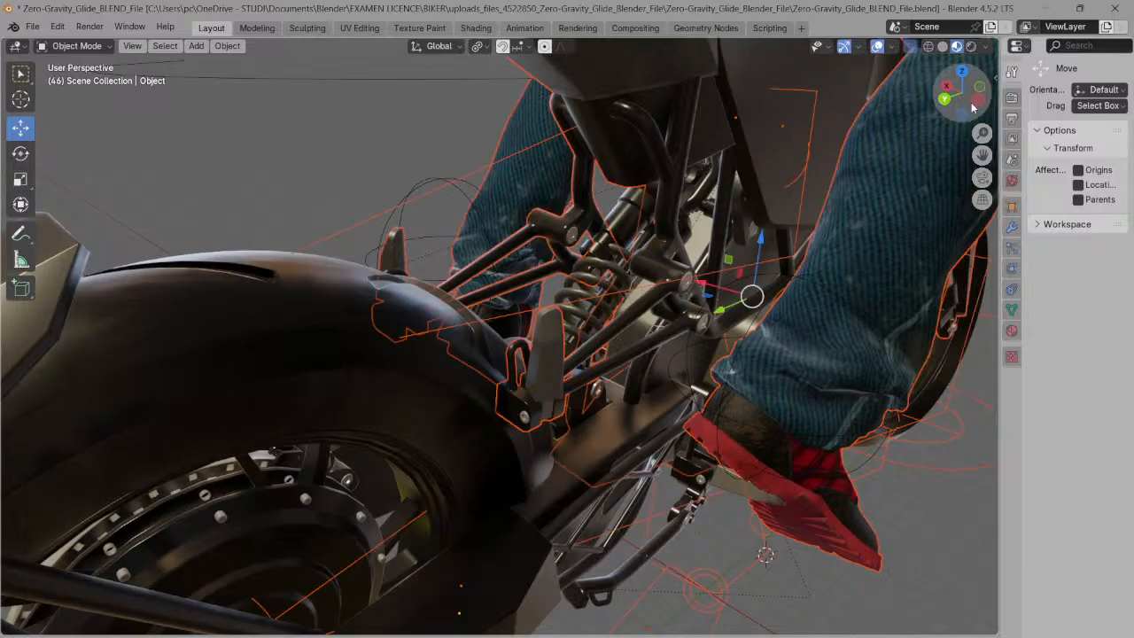
pyautogui.moveTo(971, 106); pyautogui.dragTo(955, 94)
pyautogui.click(979, 104)
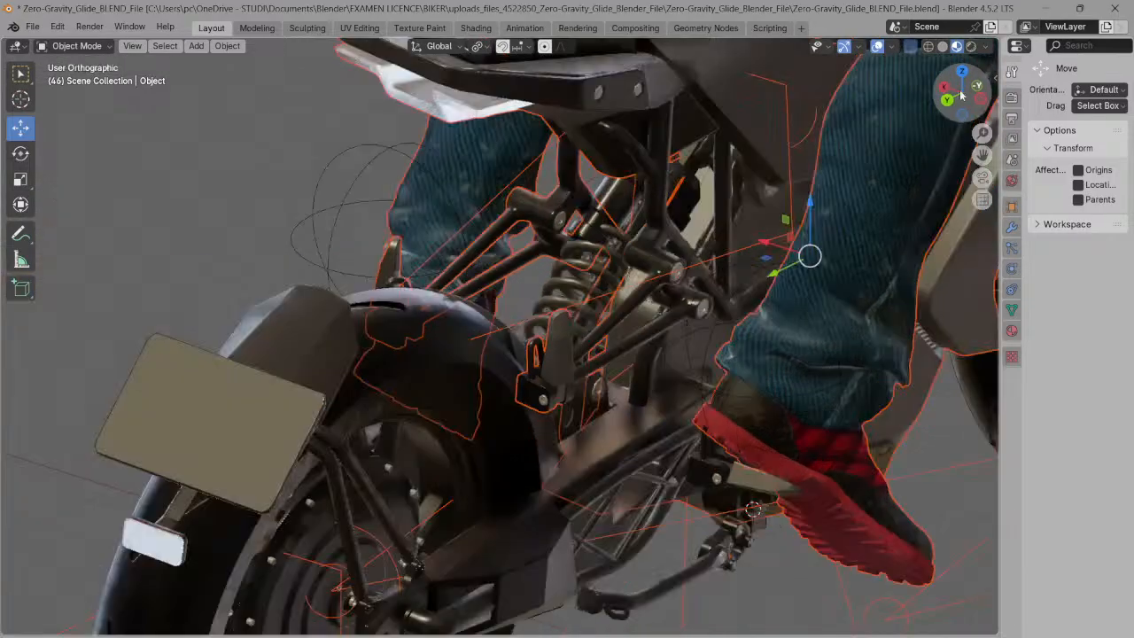
pyautogui.moveTo(948, 120); pyautogui.dragTo(944, 123)
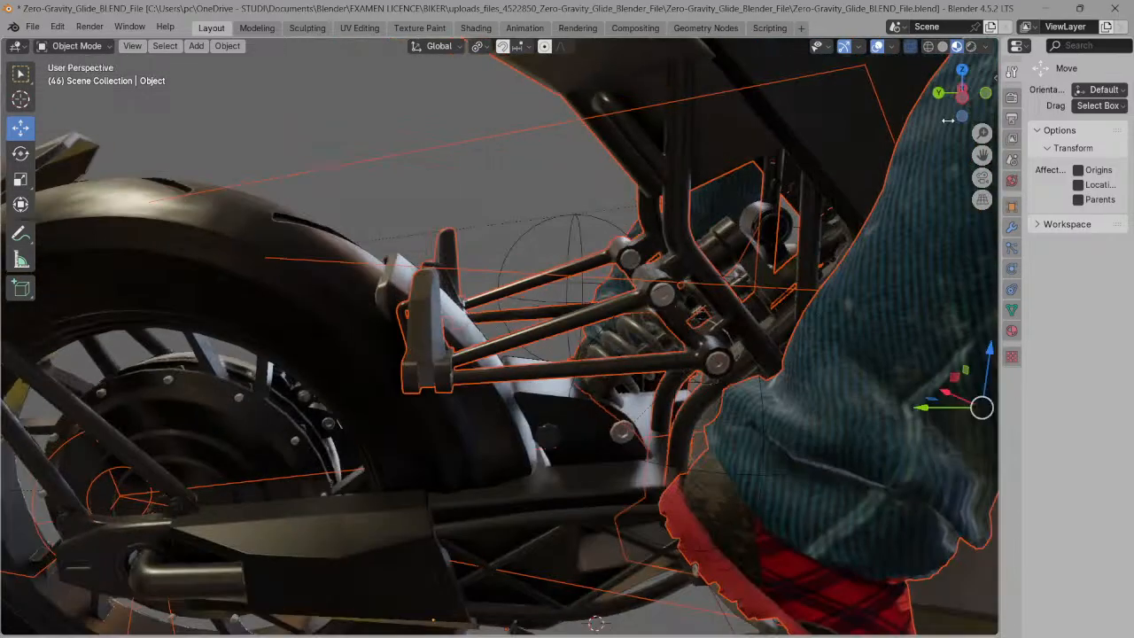
pyautogui.click(946, 122)
pyautogui.click(959, 88)
pyautogui.click(947, 97)
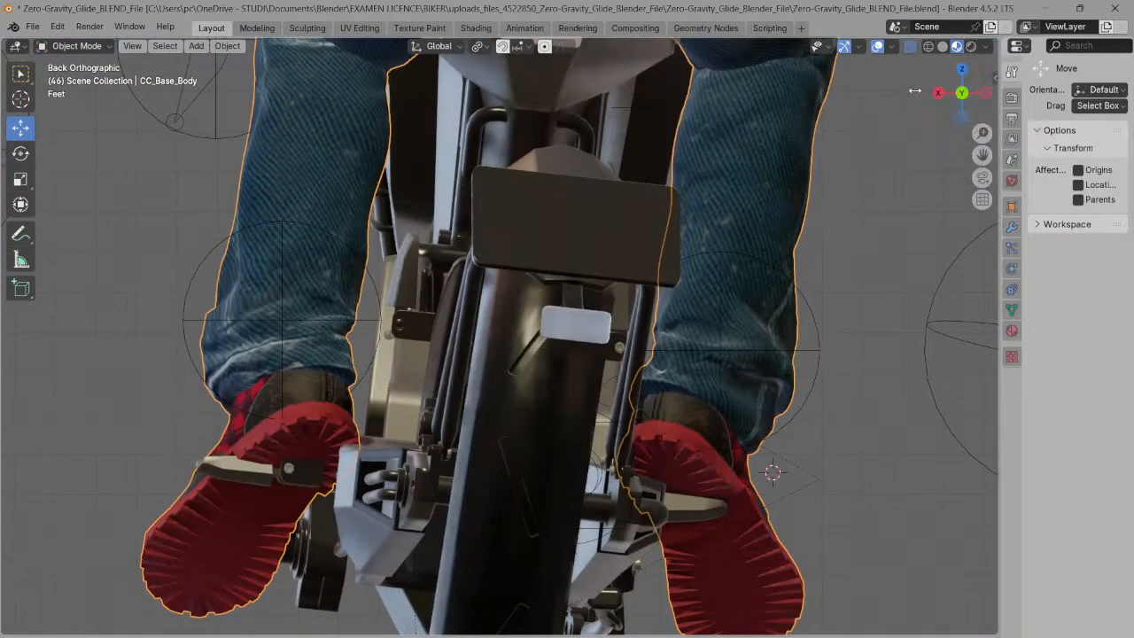
# - Examine the spring's alignment with the swingarm and linkage from the right rear, at a distance and close up
pyautogui.scroll(-3, 945, 78)
pyautogui.moveTo(962, 94); pyautogui.dragTo(1018, 101)
pyautogui.click(1010, 98)
pyautogui.moveTo(942, 97); pyautogui.dragTo(995, 116)
pyautogui.click(972, 93)
pyautogui.click(988, 116)
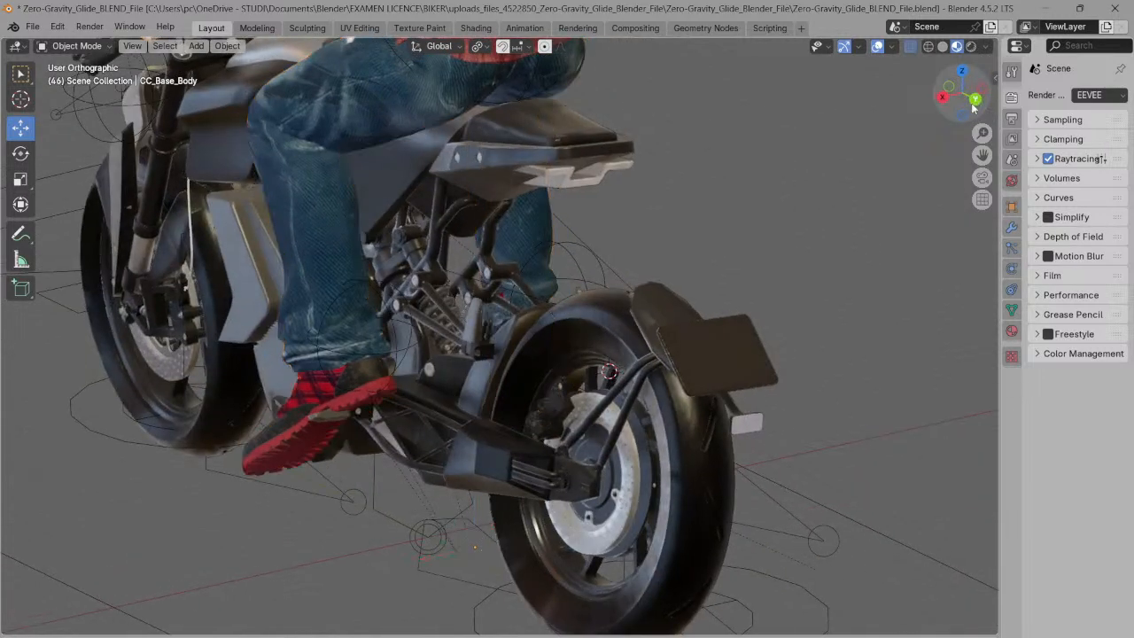
pyautogui.scroll(2, 616, 170)
pyautogui.scroll(3, 616, 175)
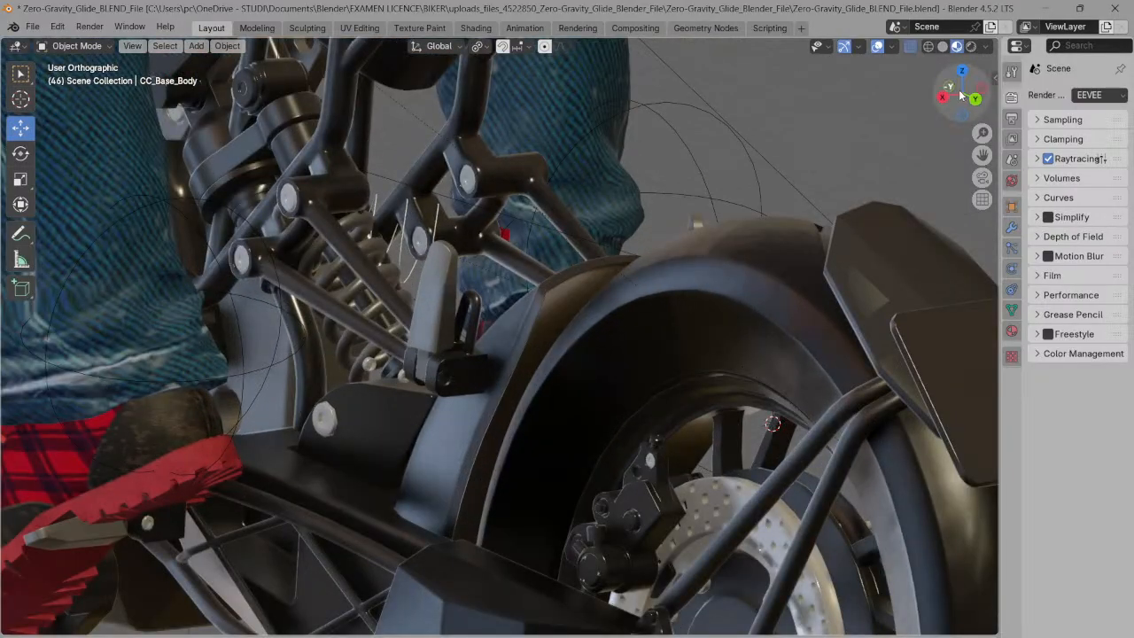
pyautogui.moveTo(965, 97); pyautogui.dragTo(977, 99)
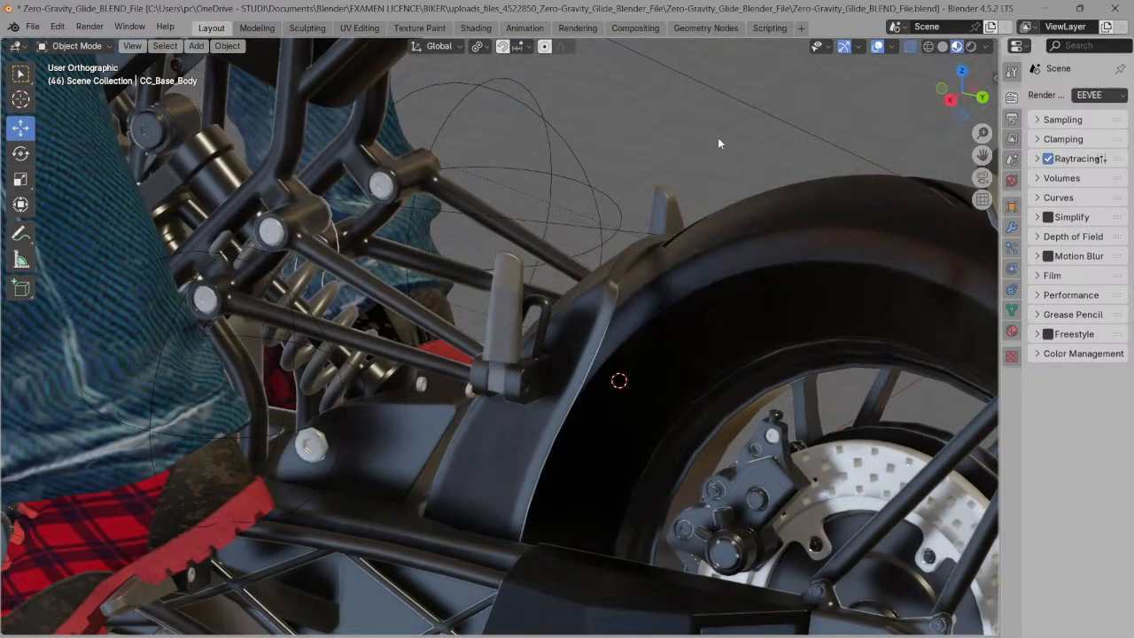
# - Select the spring together with the damper and nudge both sideways along the global X axis
pyautogui.click(302, 303)
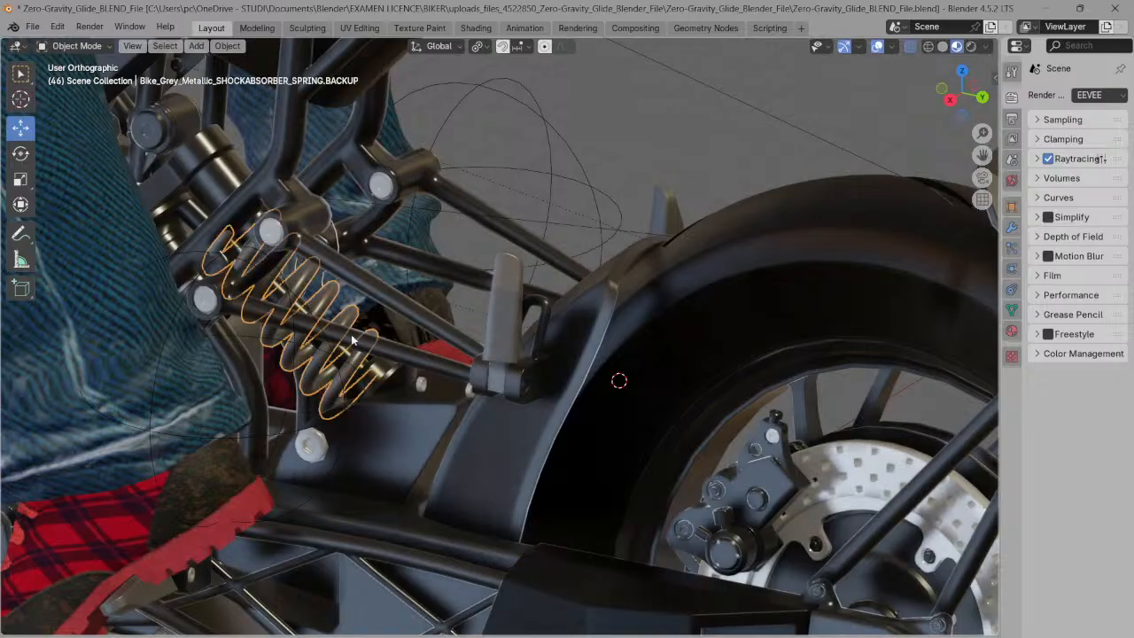
pyautogui.click(397, 372)
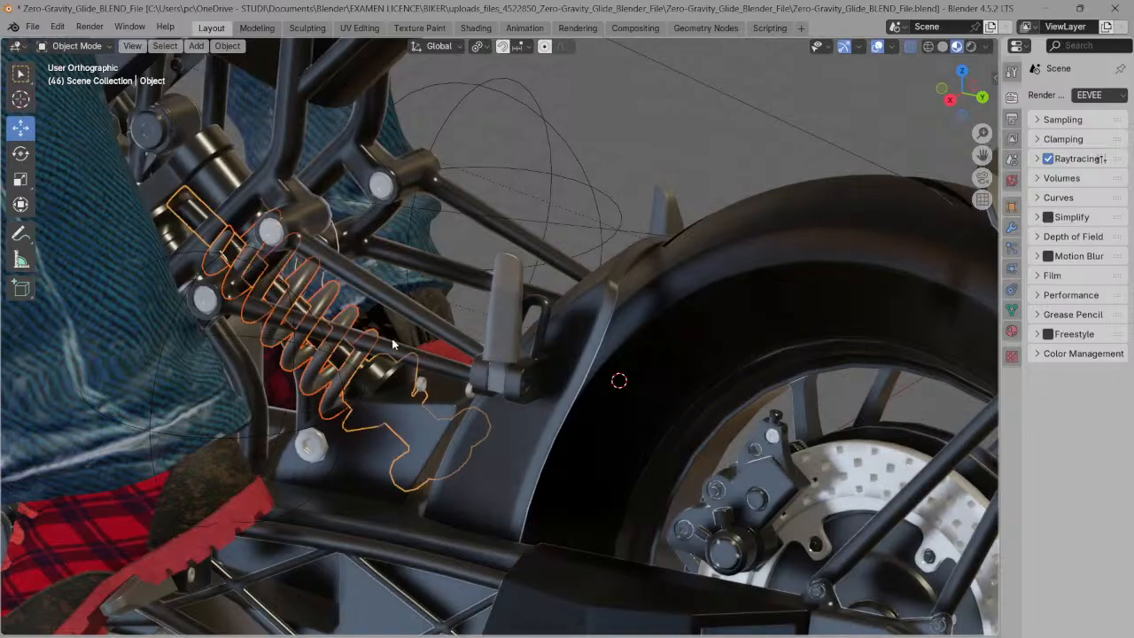
pyautogui.moveTo(957, 89); pyautogui.dragTo(906, 76)
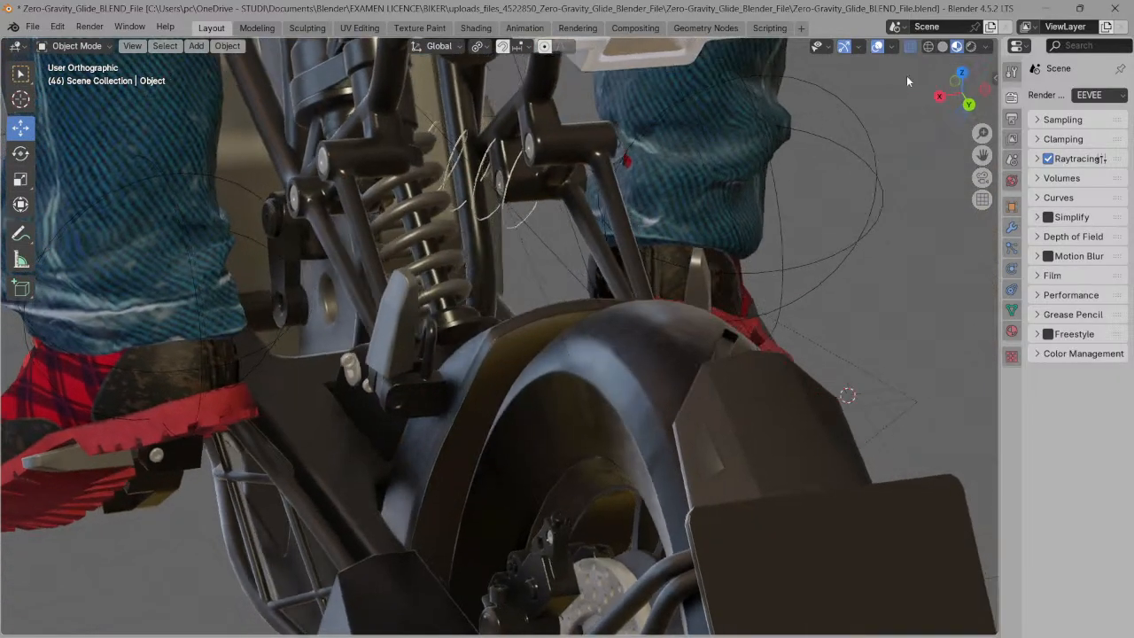
pyautogui.click(421, 213)
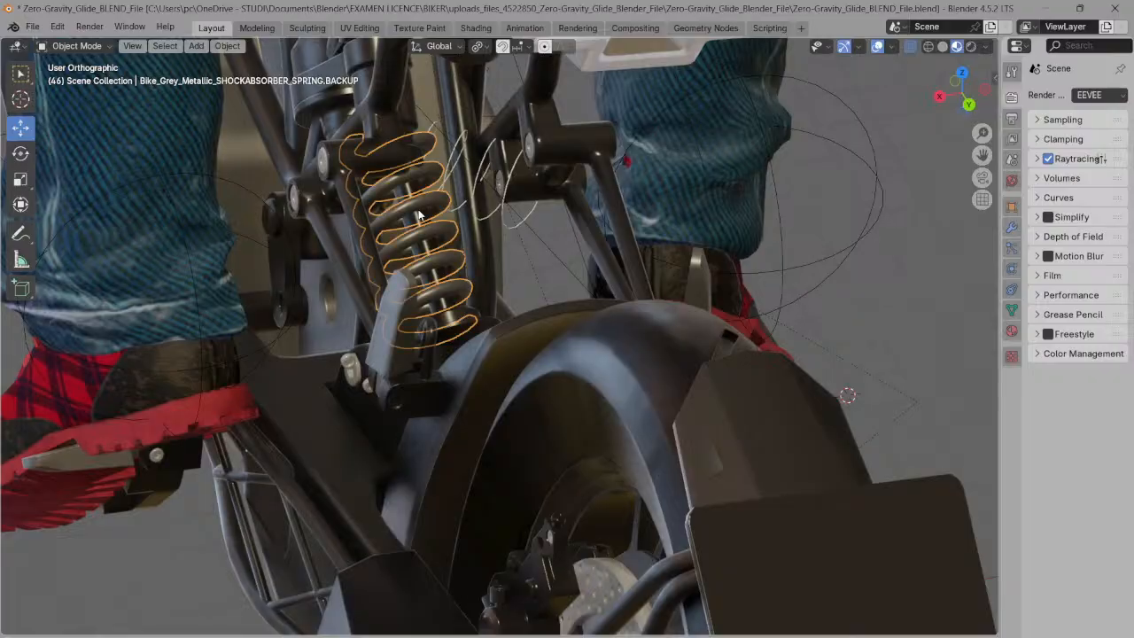
pyautogui.click(470, 316)
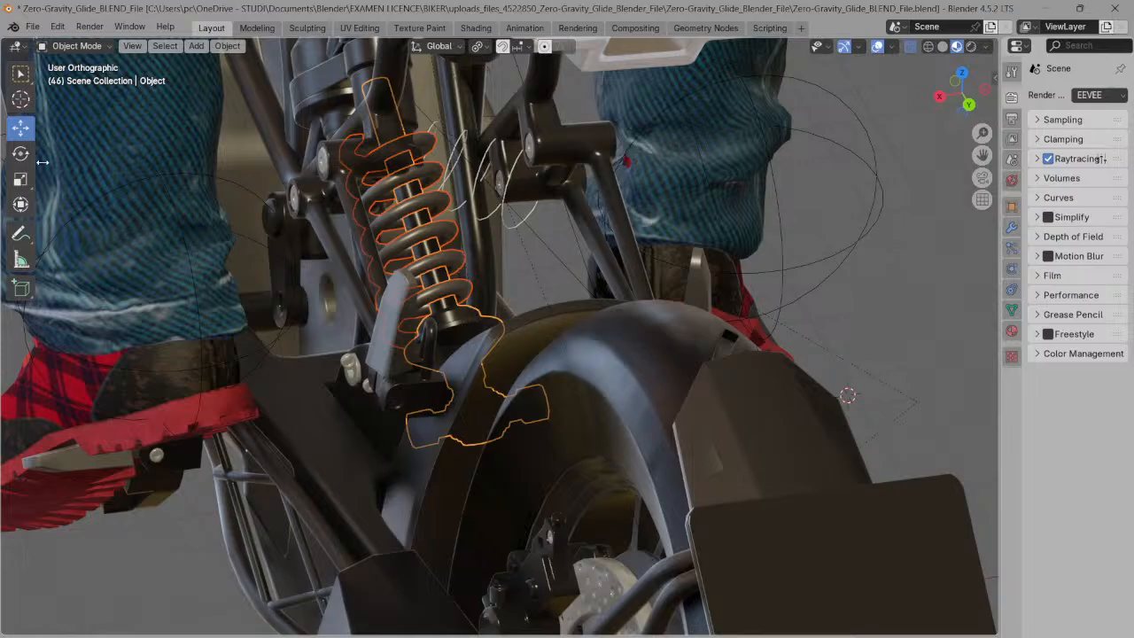
pyautogui.scroll(-3, 879, 130)
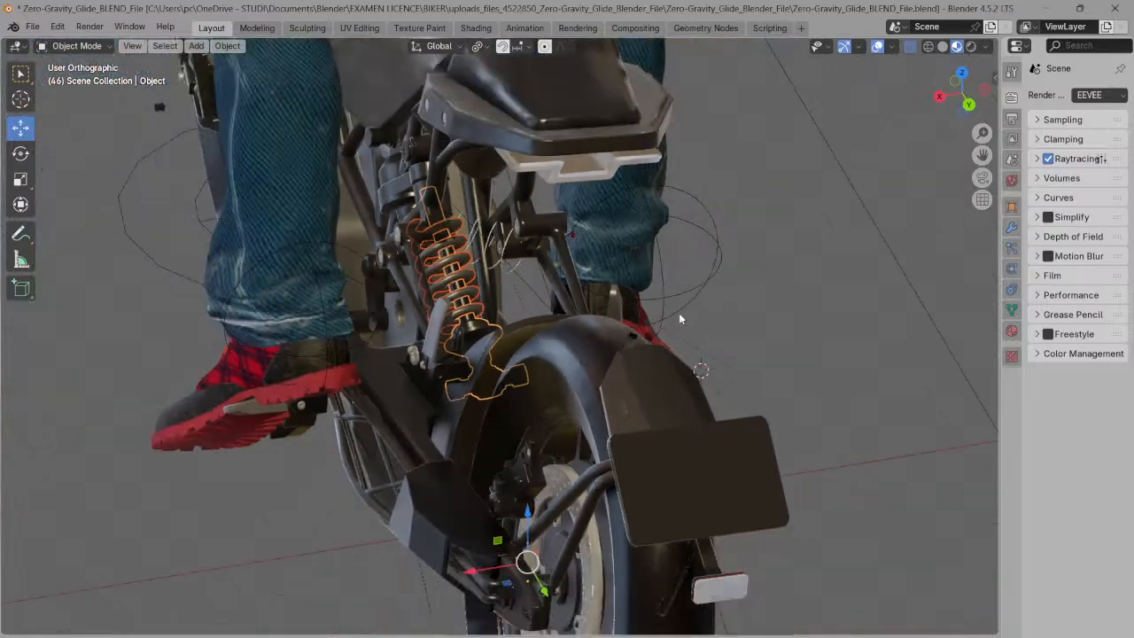
pyautogui.moveTo(484, 570)
pyautogui.mouseDown()
pyautogui.moveTo(463, 572)
pyautogui.moveTo(474, 571)
pyautogui.mouseUp()
pyautogui.click(516, 498)
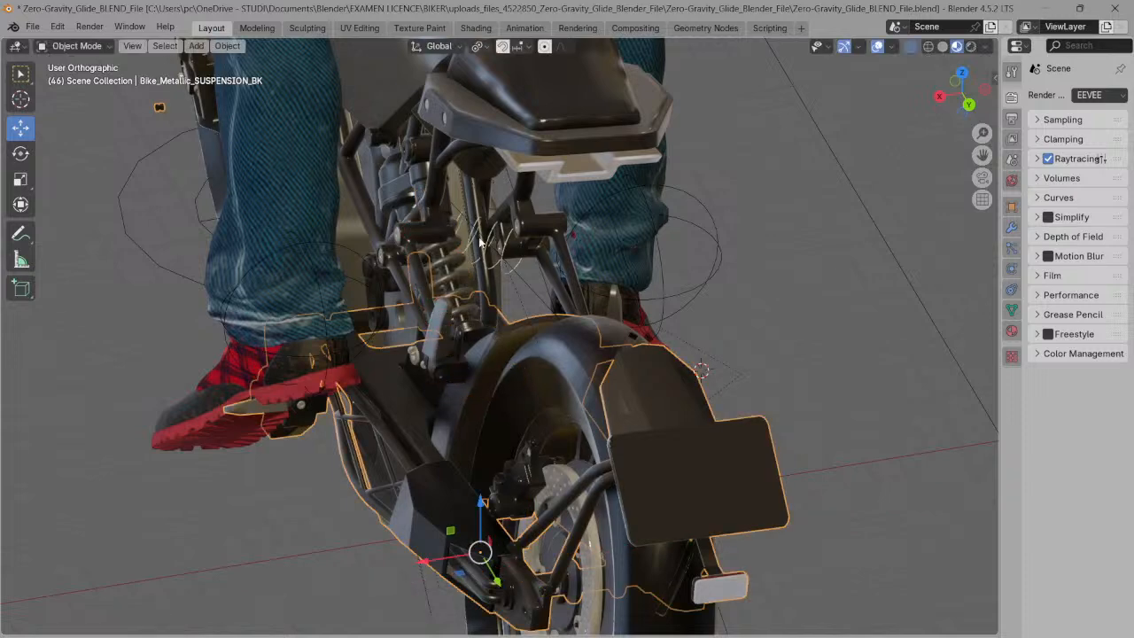
# - Reselect the spring with the damper and rotate both slightly about the global Z axis
pyautogui.click(464, 281)
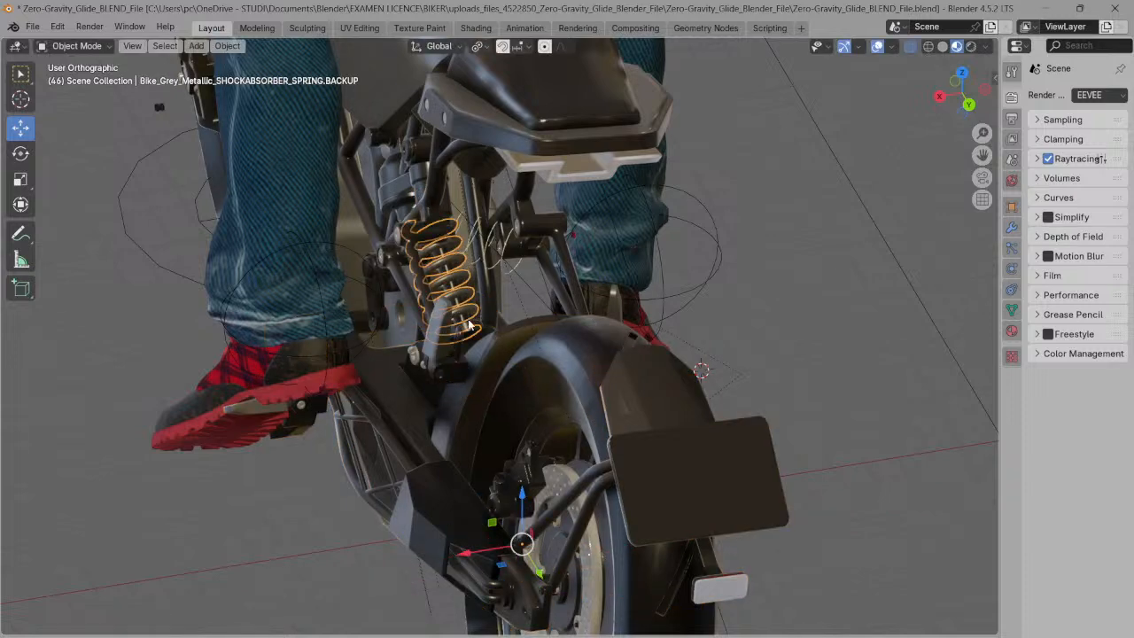
pyautogui.press('h')
pyautogui.click(469, 318)
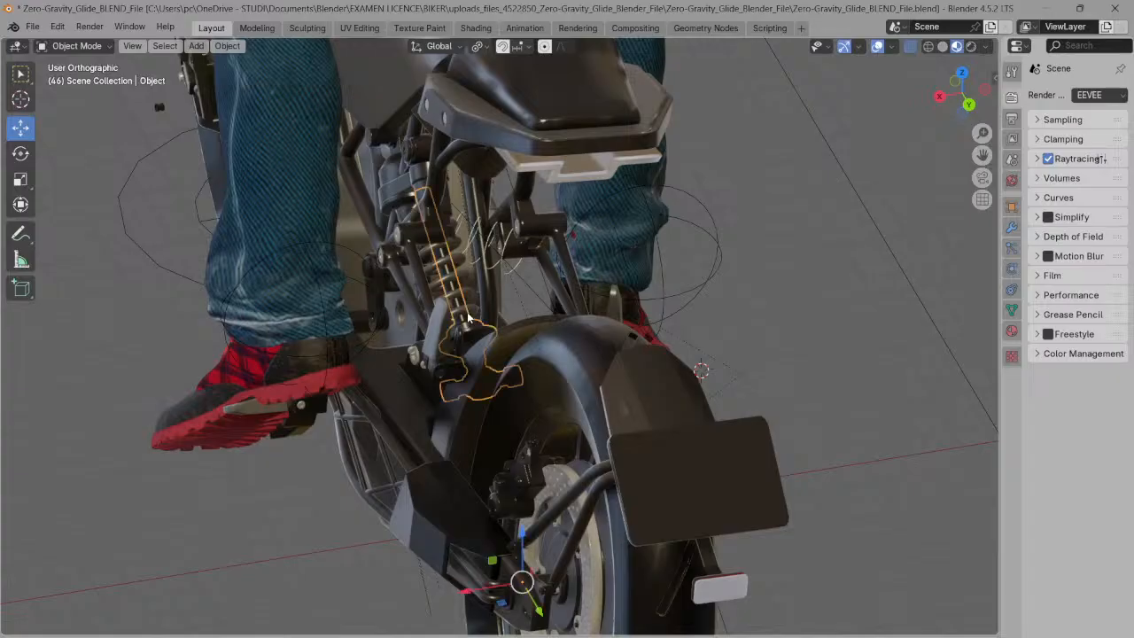
pyautogui.hotkey('alt', 'h')
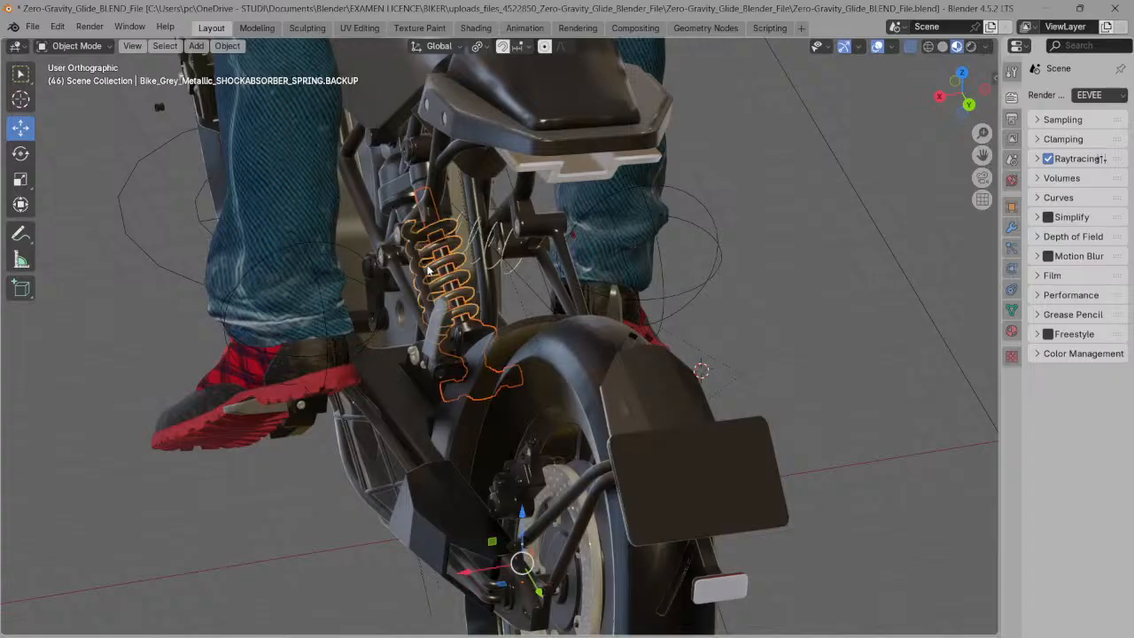
pyautogui.click(20, 152)
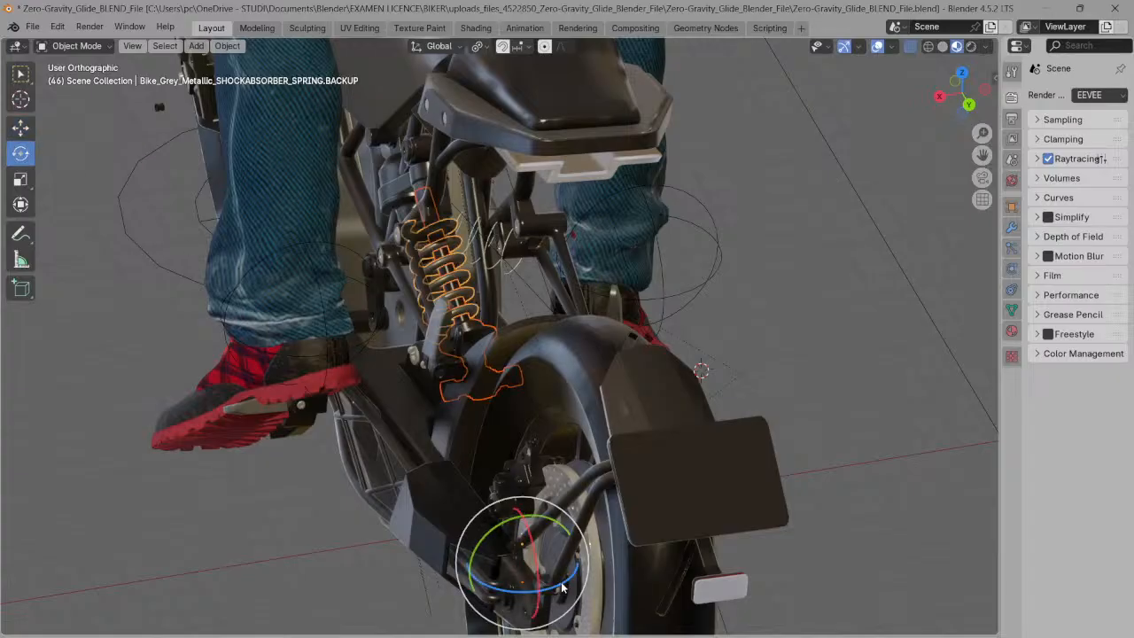
pyautogui.click(668, 425)
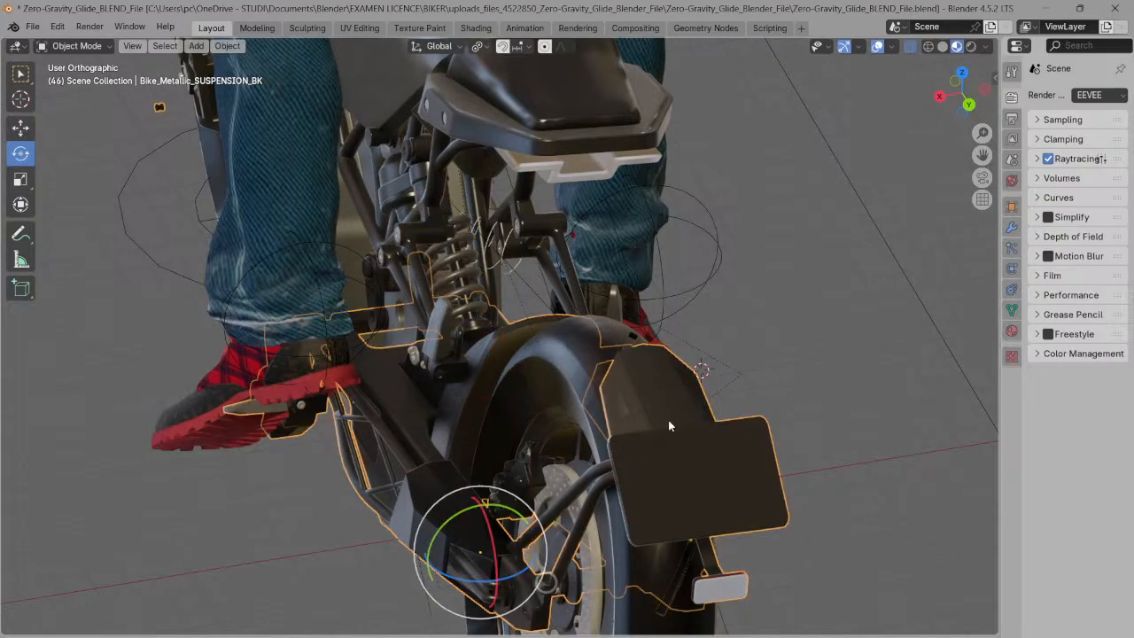
# - Reselect the shock absorber spring together with the damper inside it from the right side of the rear suspension
pyautogui.moveTo(955, 89); pyautogui.dragTo(851, 61)
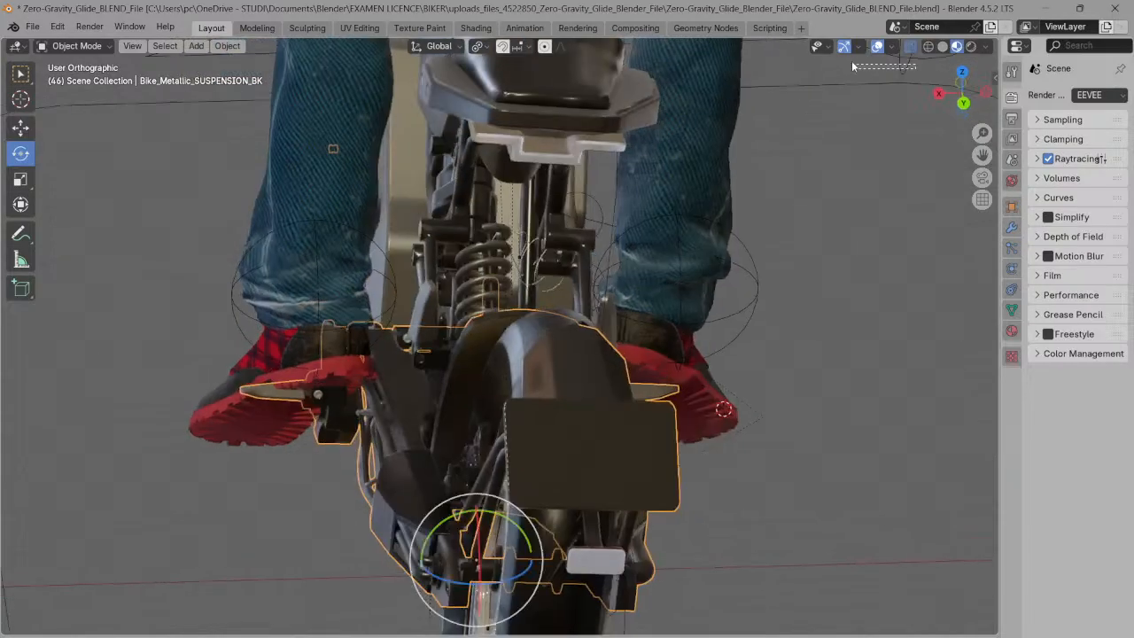
pyautogui.moveTo(955, 89); pyautogui.dragTo(888, 74)
pyautogui.click(889, 73)
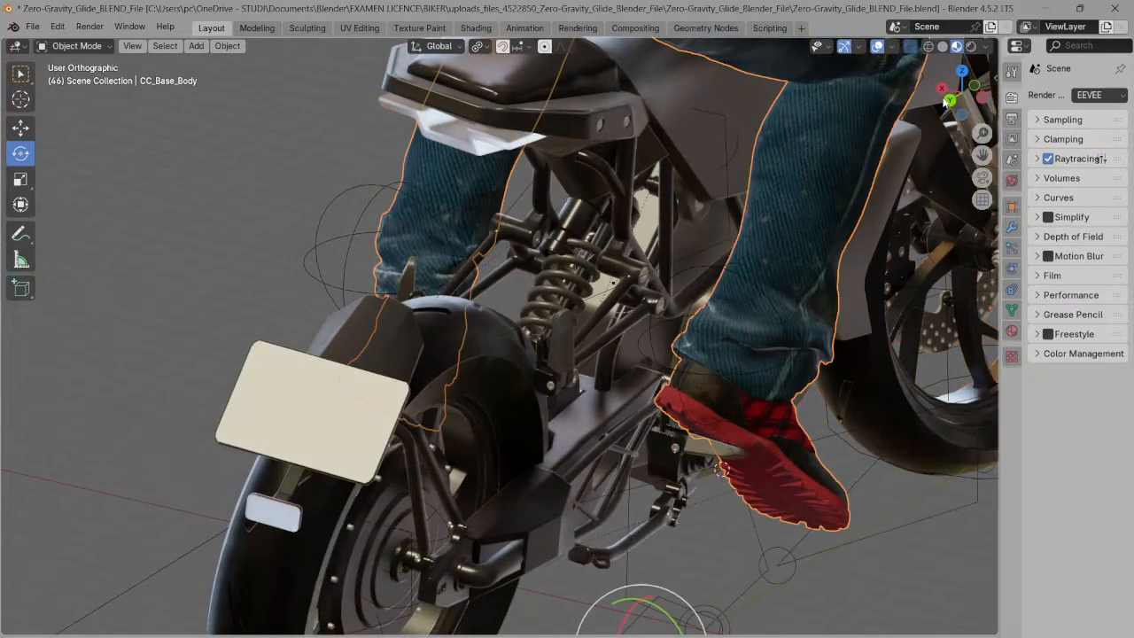
pyautogui.moveTo(971, 110); pyautogui.dragTo(873, 82)
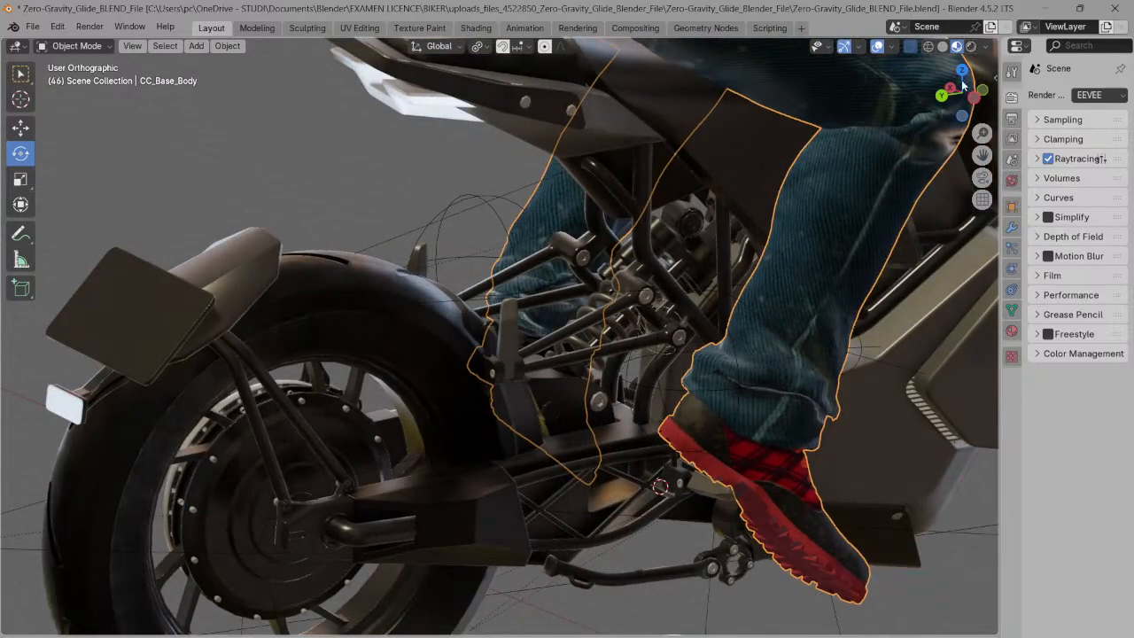
pyautogui.moveTo(962, 86); pyautogui.dragTo(951, 96)
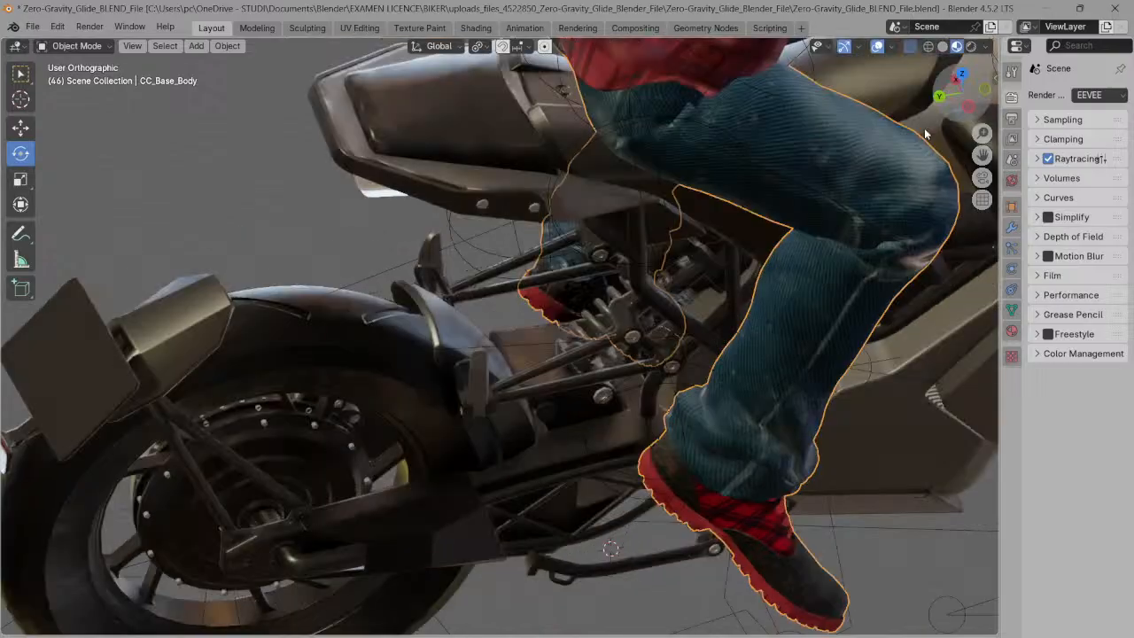
pyautogui.click(596, 330)
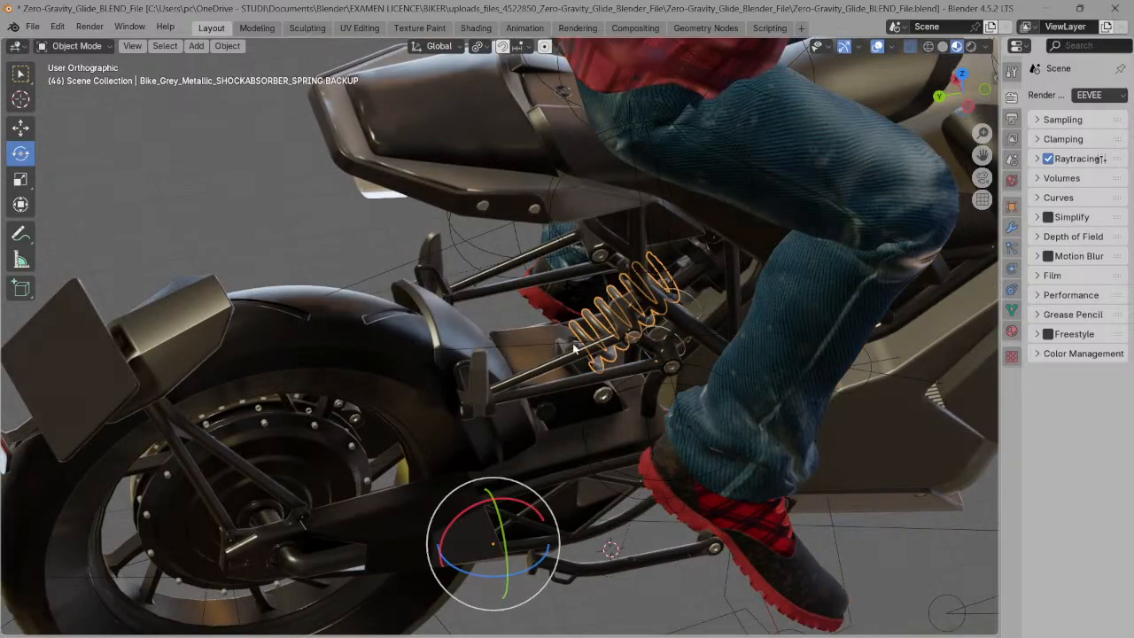
pyautogui.keyDown('shift'); pyautogui.click(574, 349); pyautogui.keyUp('shift')
pyautogui.click(582, 352)
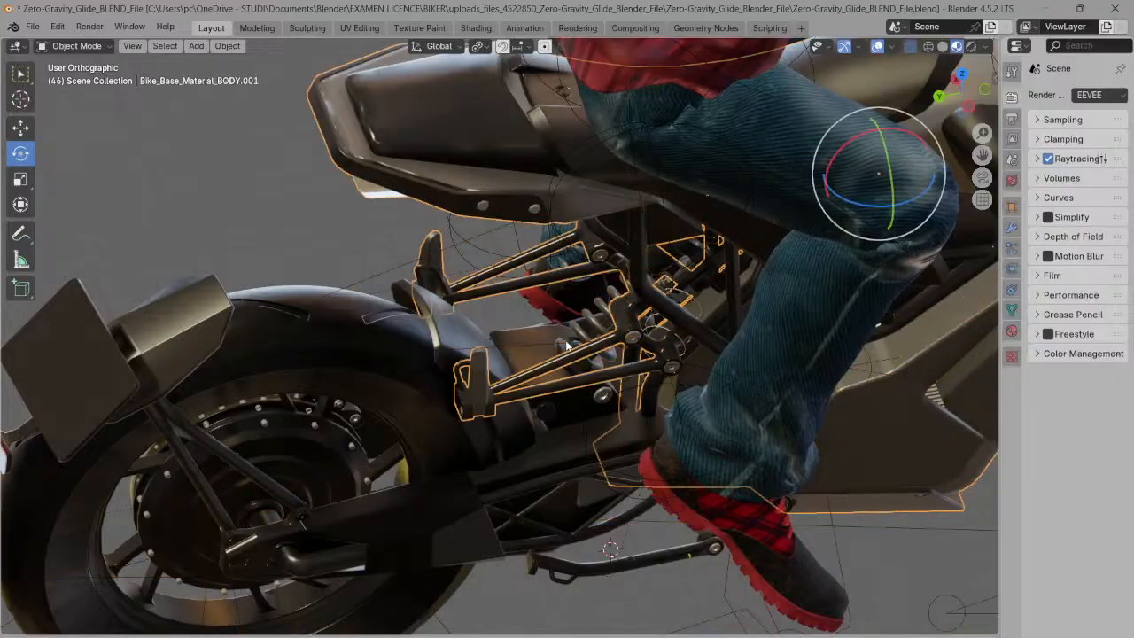
pyautogui.click(571, 337)
pyautogui.click(669, 265)
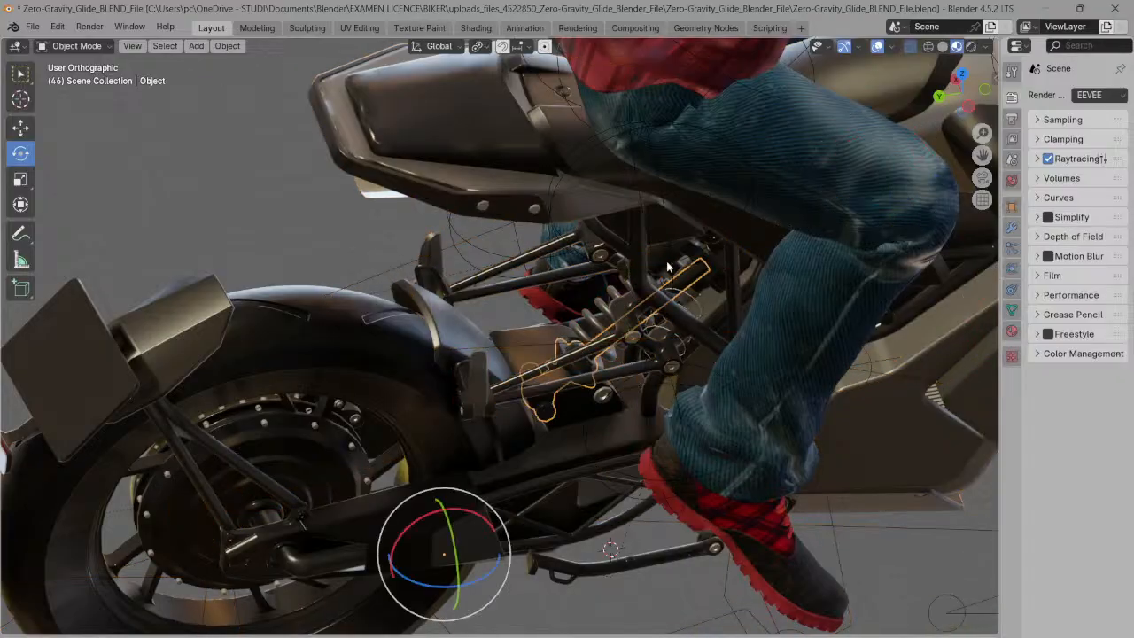
pyautogui.click(658, 277)
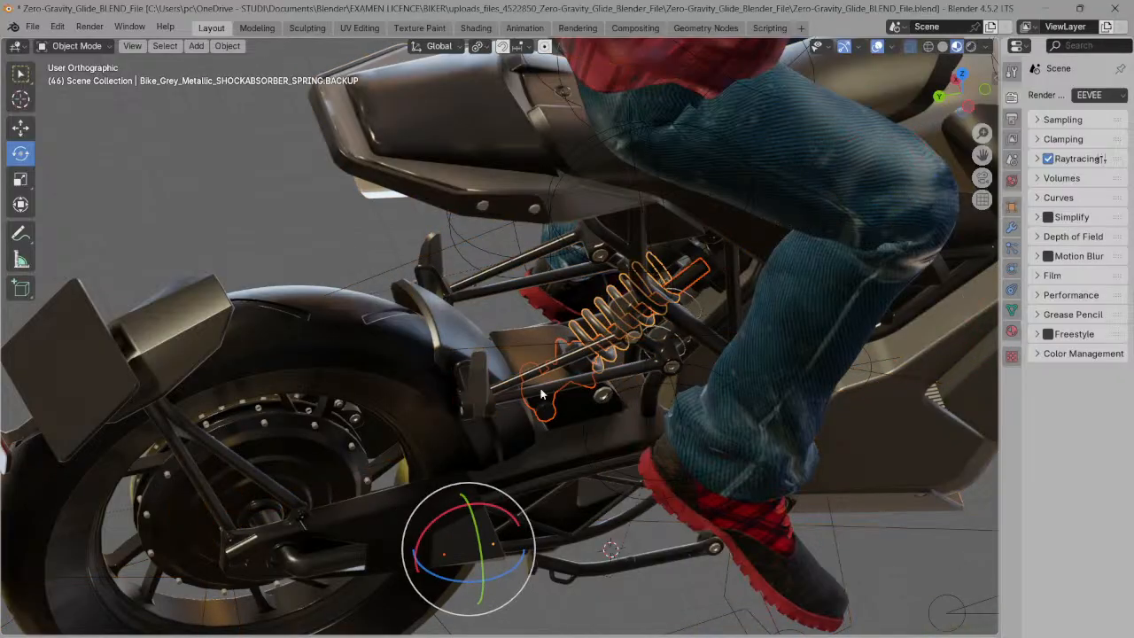
# - Rotate the spring and damper together slightly about the global X axis, judging the tilt from the motorcycle's left side
pyautogui.click(21, 128)
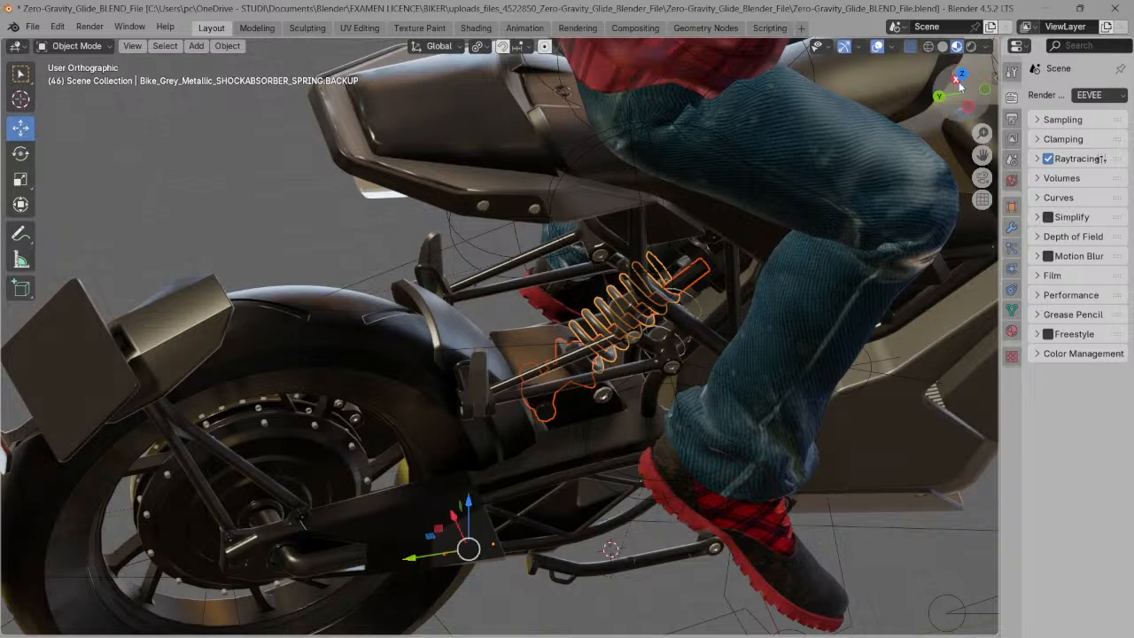
pyautogui.moveTo(973, 98); pyautogui.dragTo(962, 81)
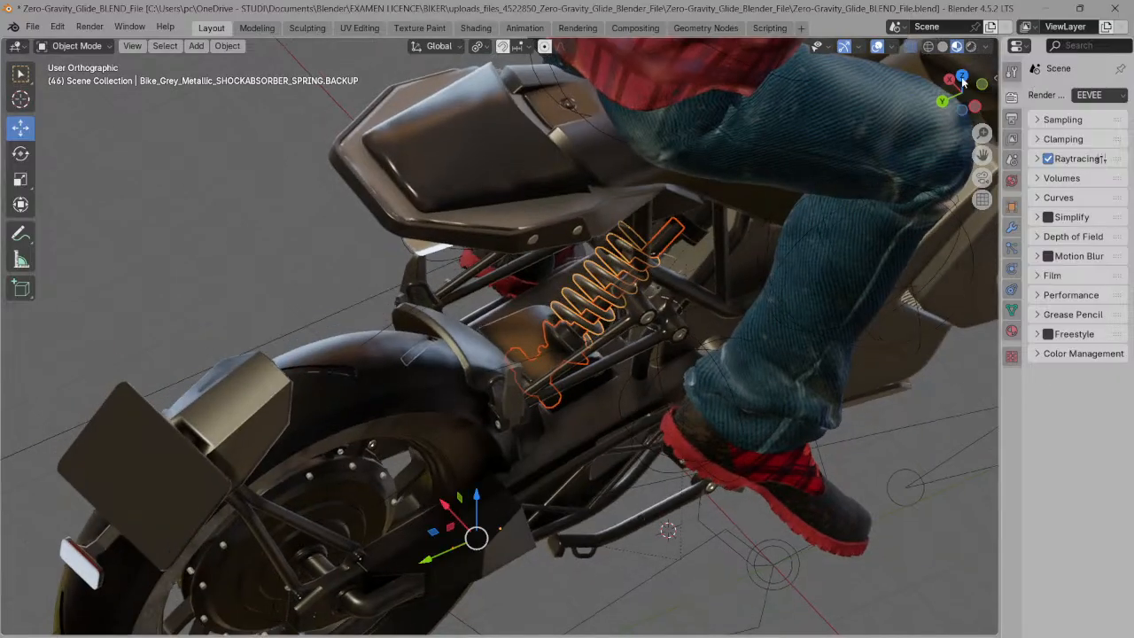
pyautogui.click(942, 101)
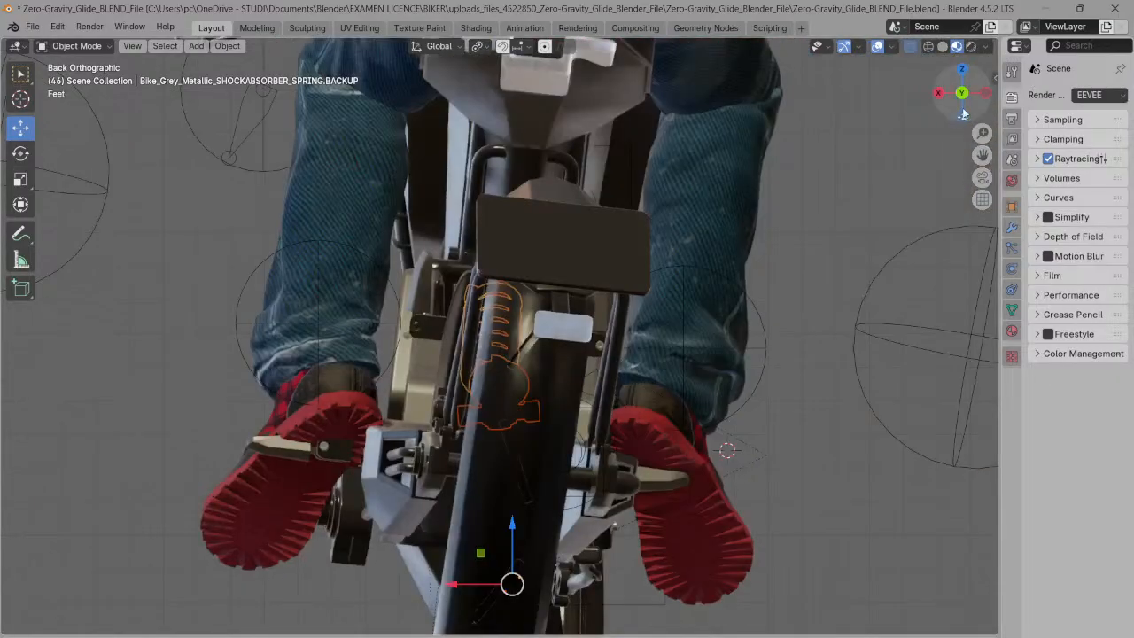
pyautogui.moveTo(959, 92); pyautogui.dragTo(1002, 81)
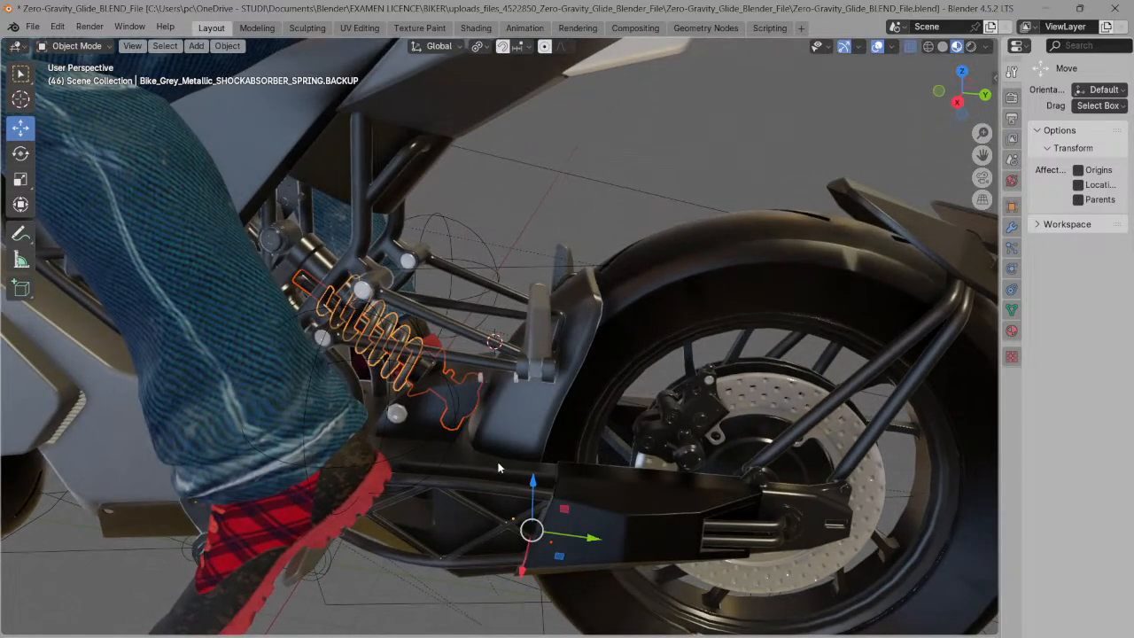
pyautogui.click(21, 153)
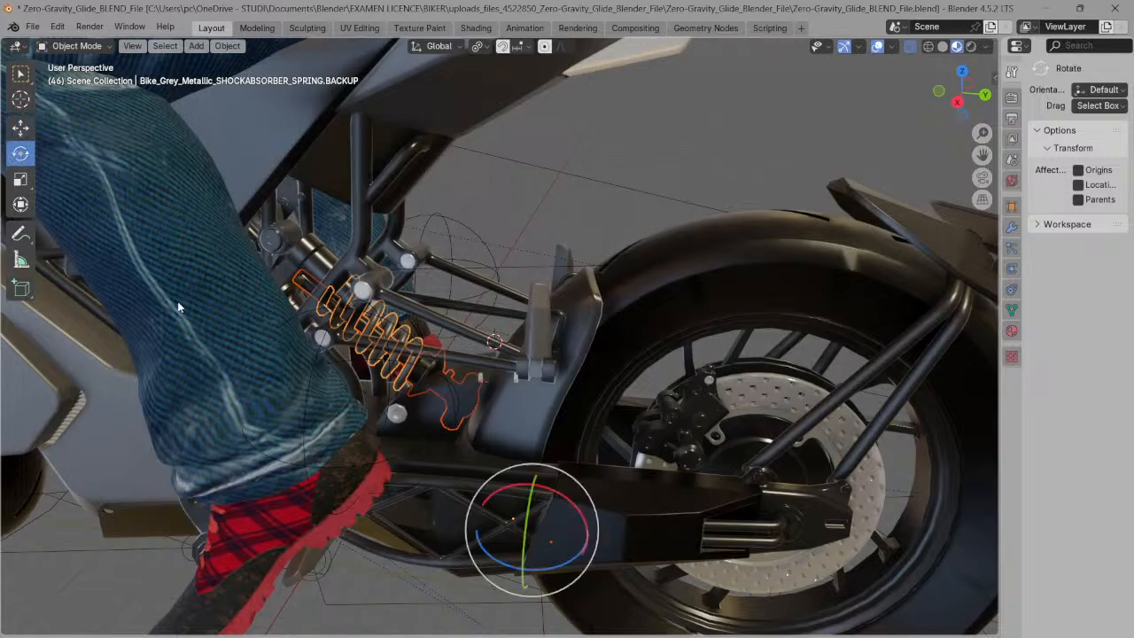
pyautogui.moveTo(558, 492)
pyautogui.mouseDown()
pyautogui.moveTo(562, 483)
pyautogui.moveTo(573, 499)
pyautogui.mouseUp()
pyautogui.click(574, 497)
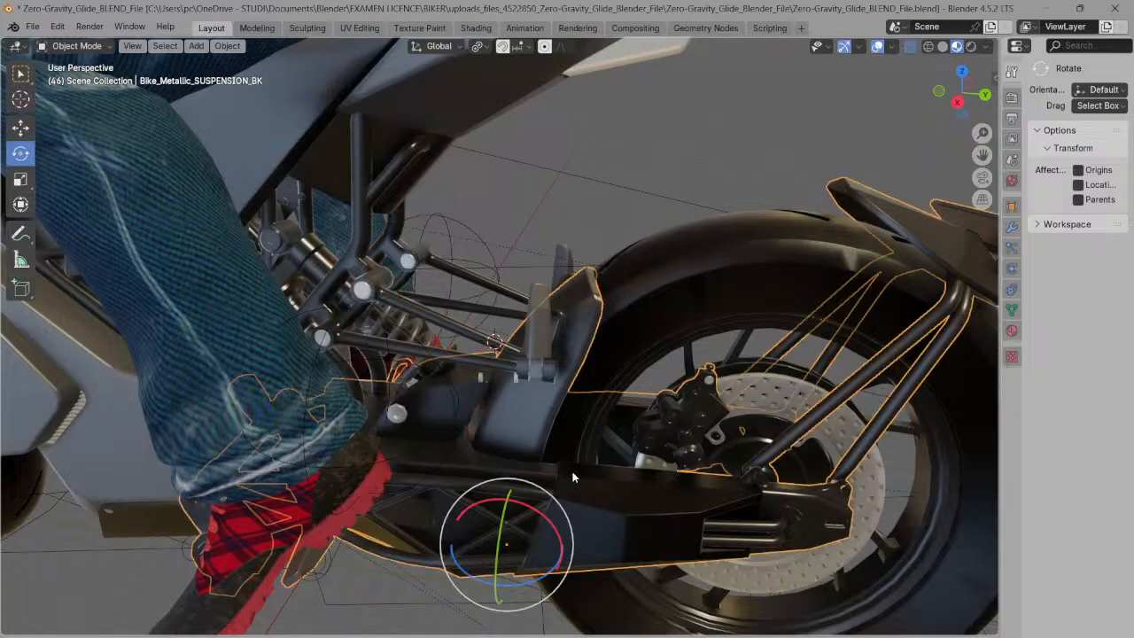
# - Select the spring and damper together again behind the suspension linkage on the motorcycle's left side
pyautogui.click(382, 319)
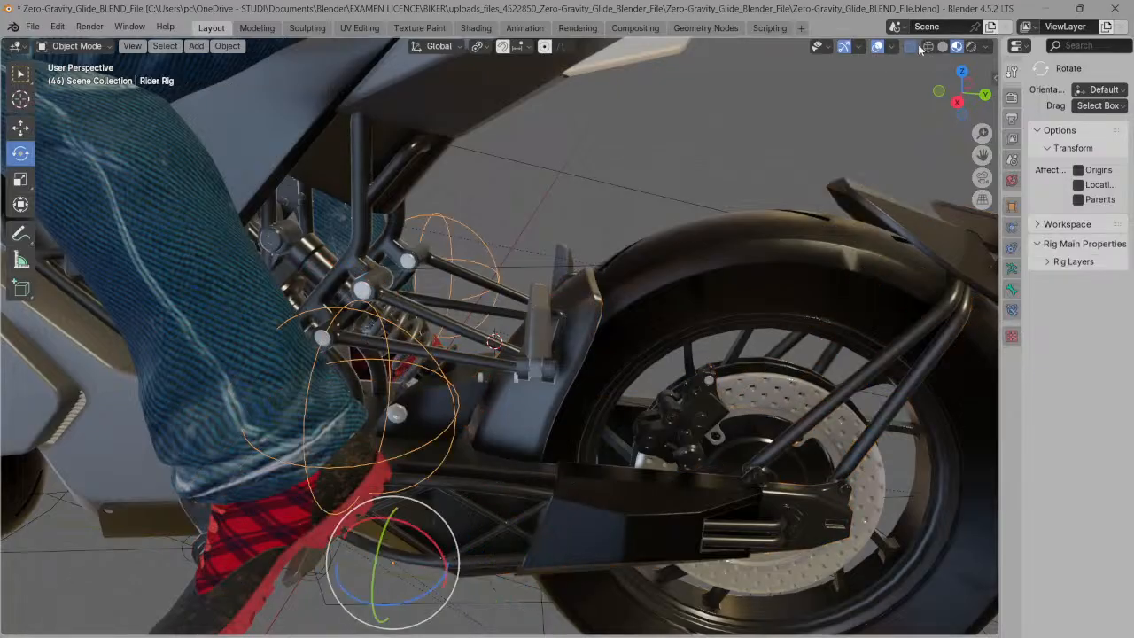
pyautogui.click(623, 174)
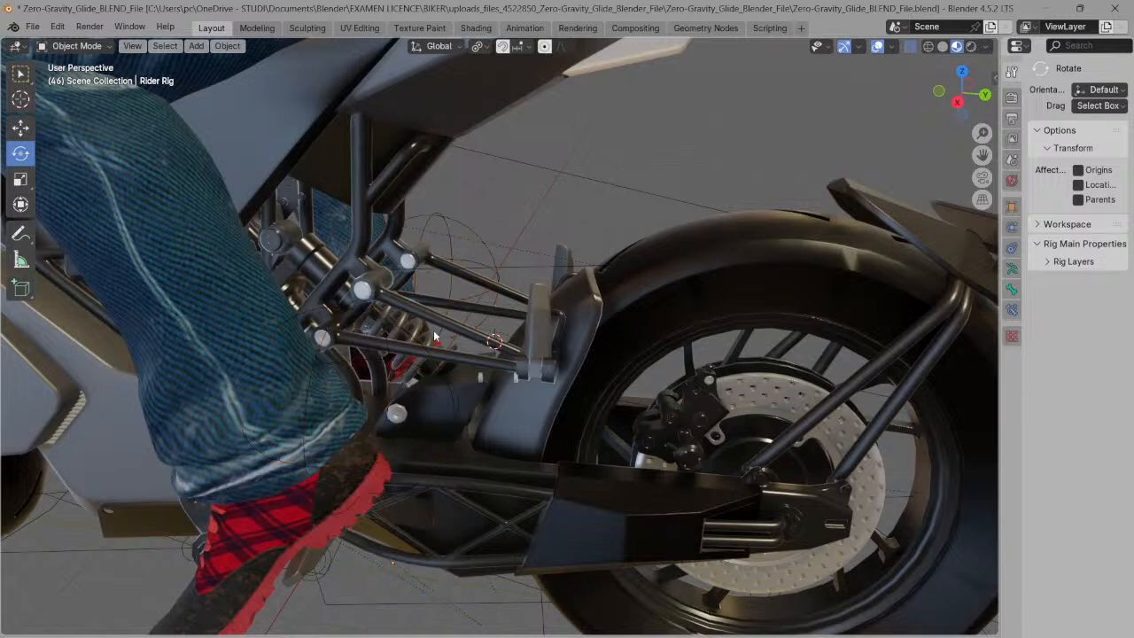
pyautogui.click(419, 322)
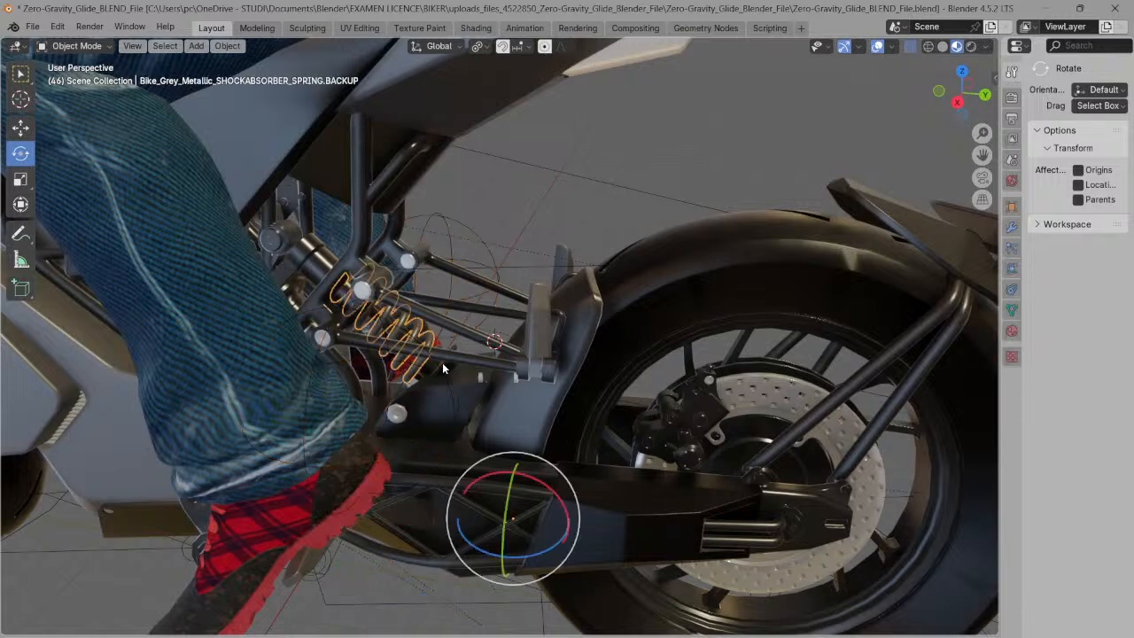
pyautogui.click(442, 362)
pyautogui.click(431, 340)
pyautogui.click(461, 324)
pyautogui.click(453, 346)
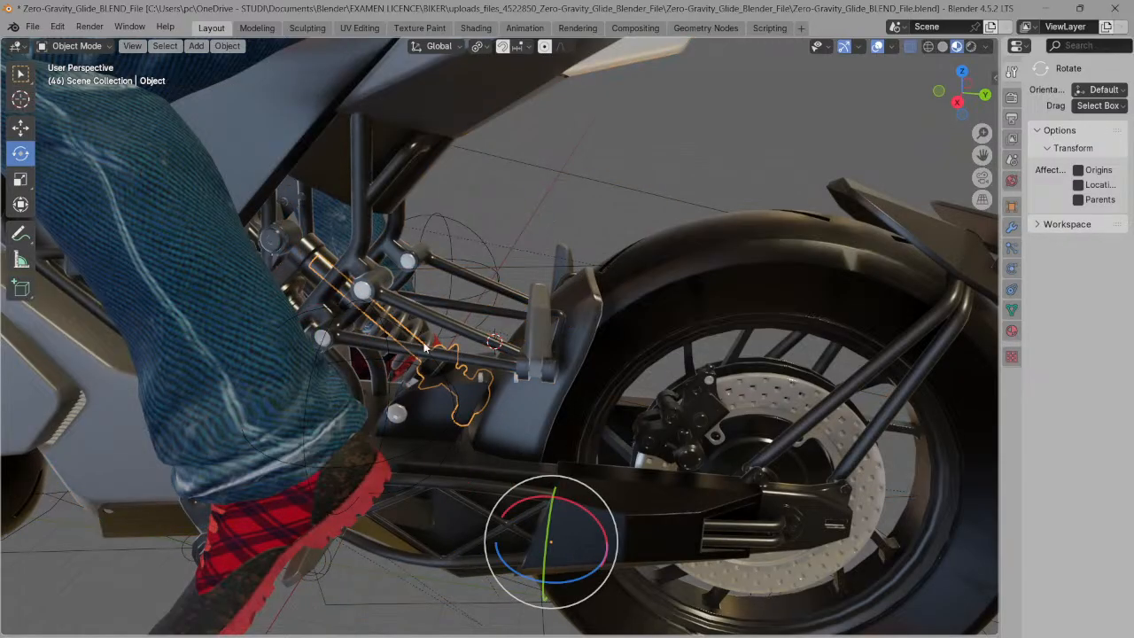
pyautogui.click(426, 337)
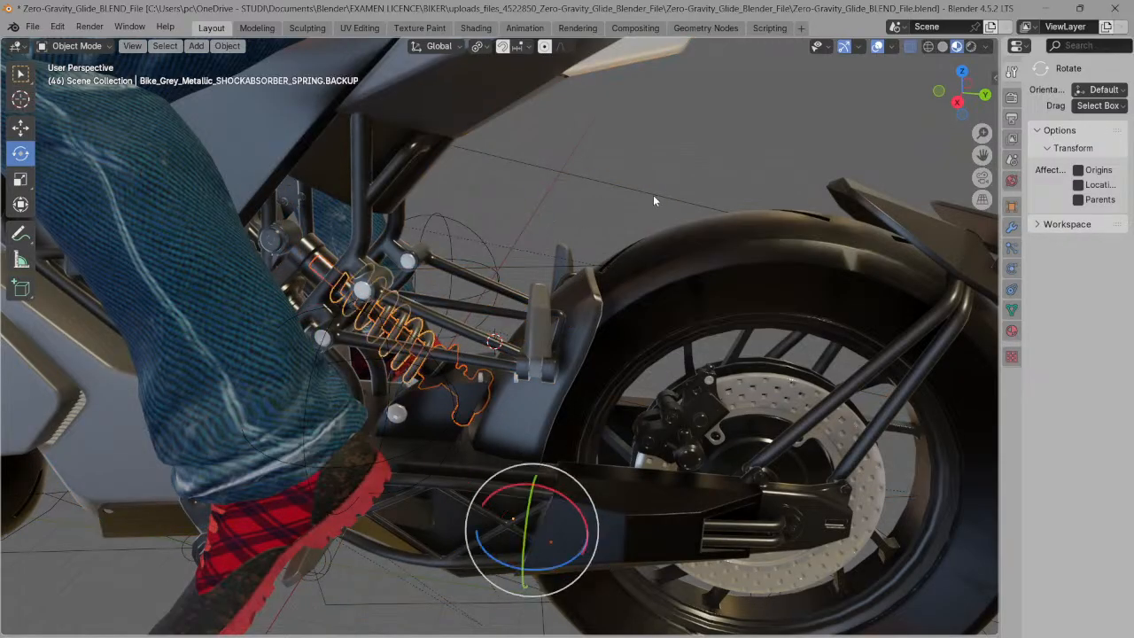
# - Undo the last two changes while checking the spring and damper up close
pyautogui.scroll(3, 866, 122)
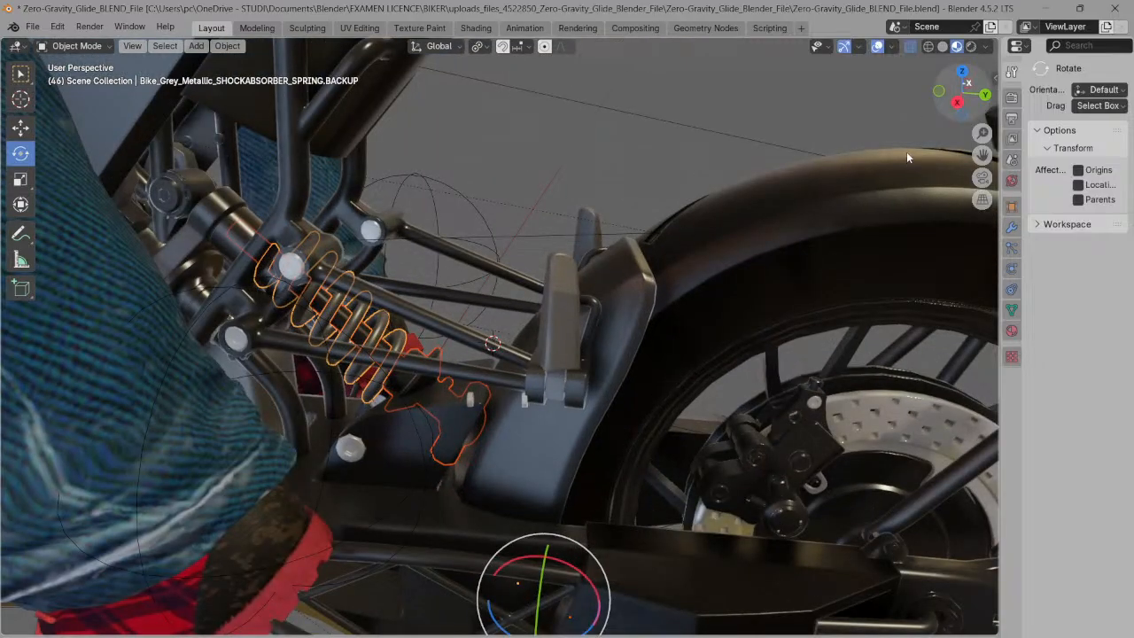
pyautogui.moveTo(967, 135); pyautogui.dragTo(892, 120, button='middle')
pyautogui.hotkey('ctrl', 'z')
pyautogui.hotkey('ctrl', 'z')
# - Examine how the spring and damper line up with the linkage and swingarm from the left side, left rear and behind
pyautogui.moveTo(892, 121); pyautogui.dragTo(885, 128)
pyautogui.moveTo(964, 89); pyautogui.dragTo(828, 101)
pyautogui.click(921, 91)
pyautogui.click(943, 90)
pyautogui.click(942, 92)
pyautogui.moveTo(968, 91); pyautogui.dragTo(846, 104)
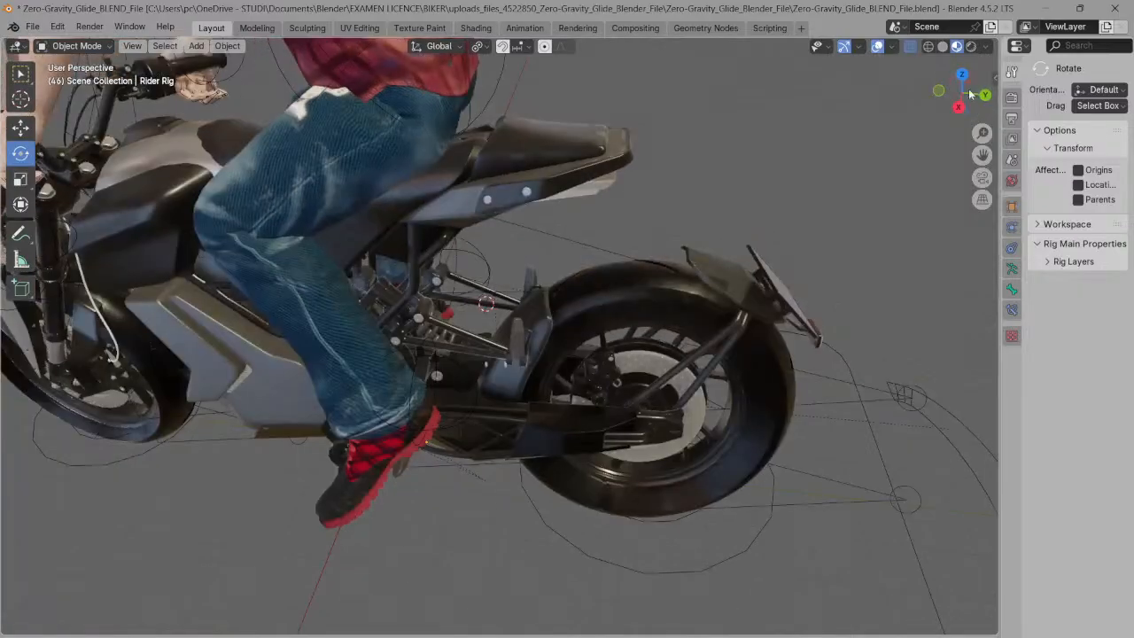
pyautogui.moveTo(969, 94); pyautogui.dragTo(875, 86)
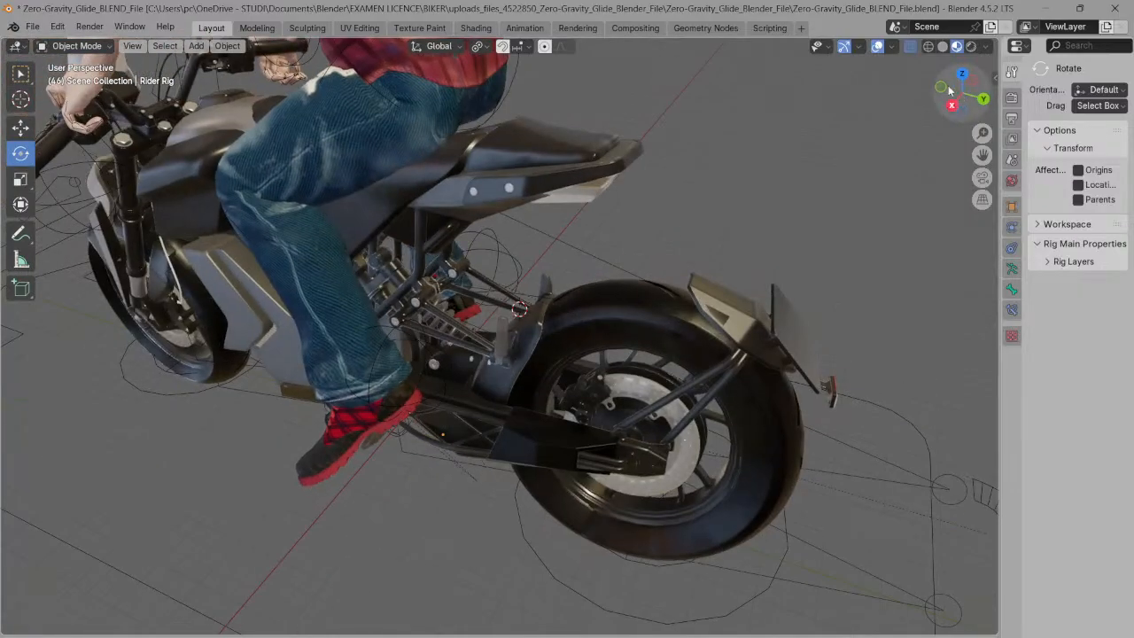
pyautogui.moveTo(960, 95); pyautogui.dragTo(937, 95)
pyautogui.scroll(6, 776, 117)
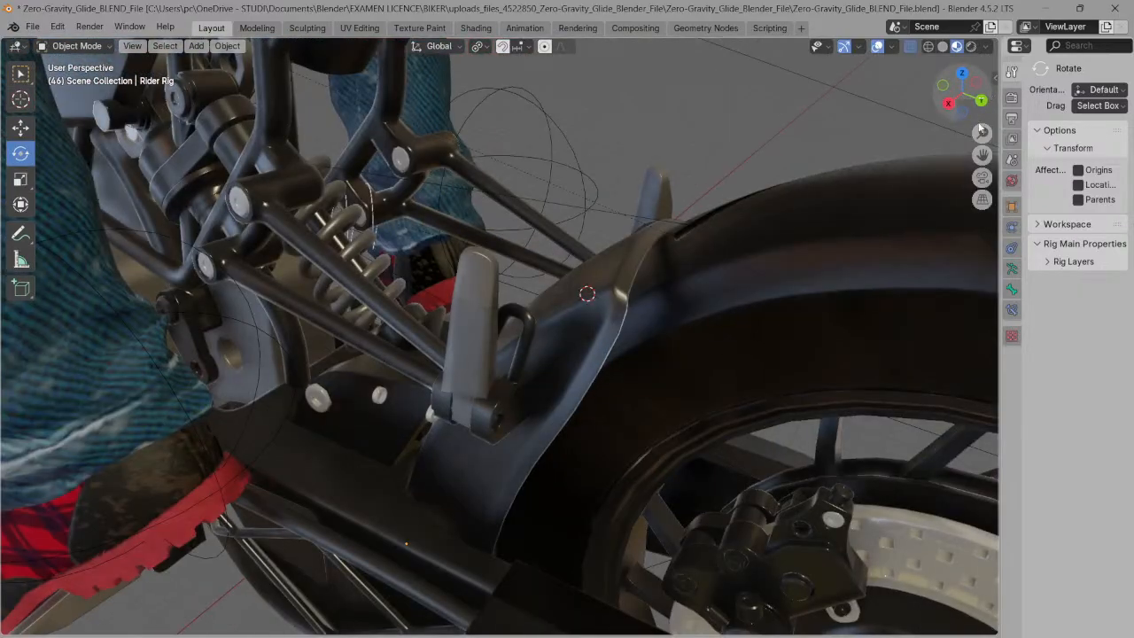
pyautogui.moveTo(981, 155); pyautogui.dragTo(966, 253)
pyautogui.click(976, 200)
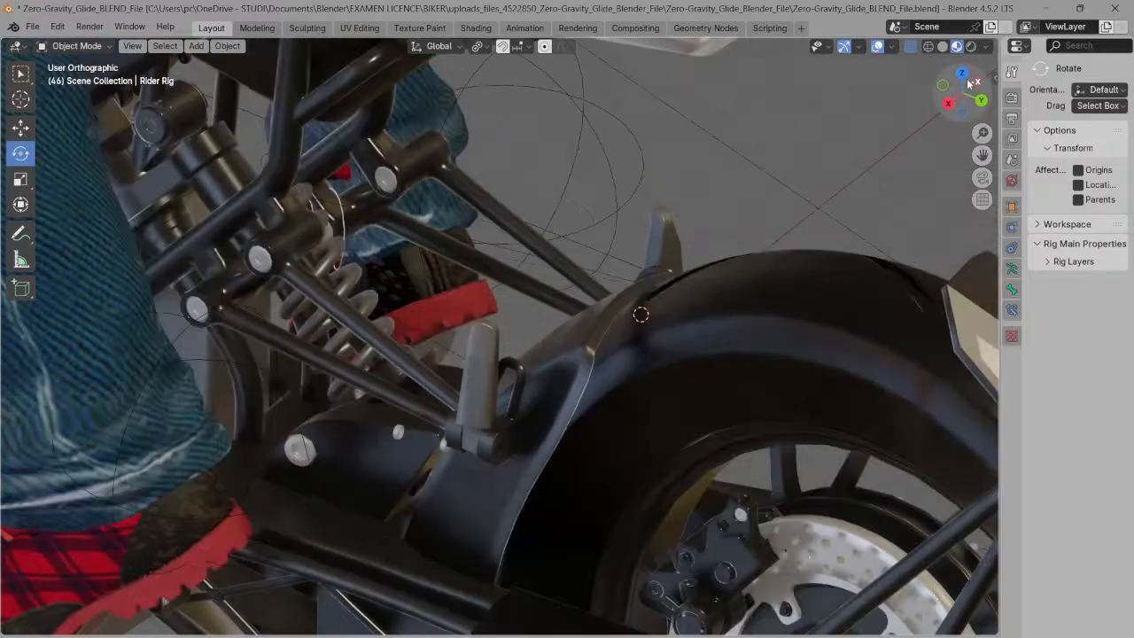
pyautogui.moveTo(962, 90); pyautogui.dragTo(869, 82)
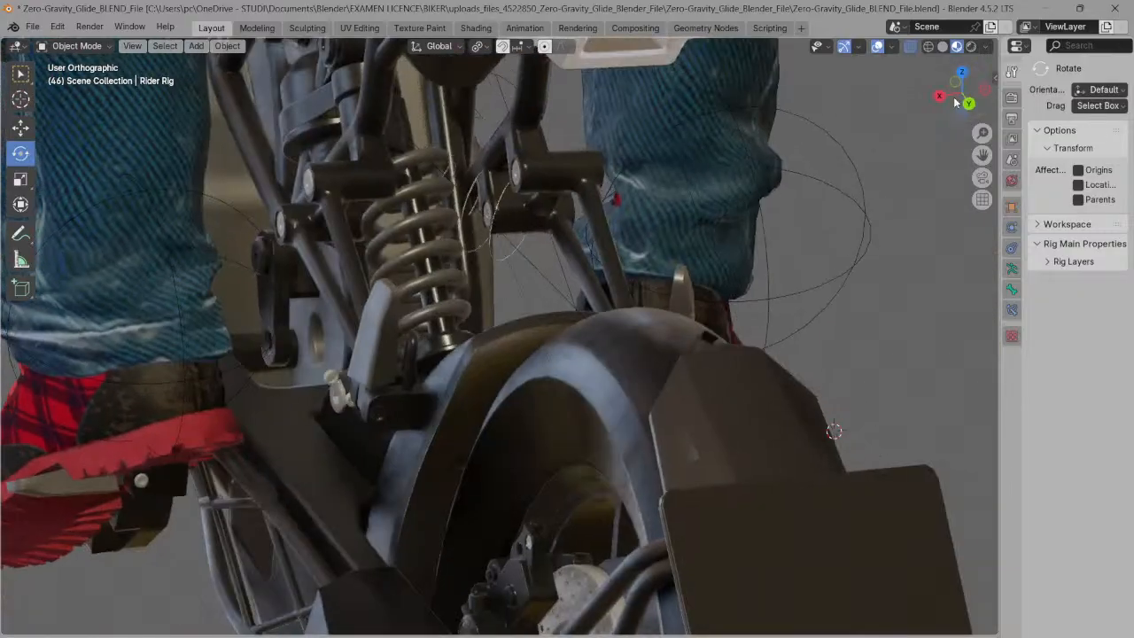
pyautogui.moveTo(969, 102); pyautogui.dragTo(865, 84)
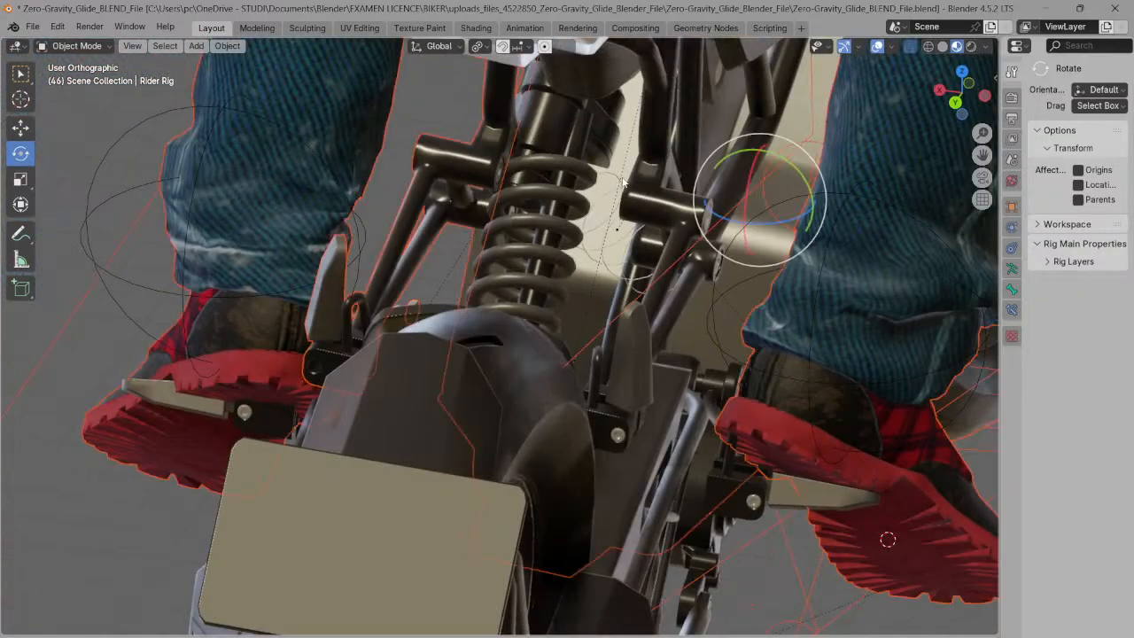
# - Select the spring together with the damper and nudge both slightly sideways along the global X axis
pyautogui.click(574, 181)
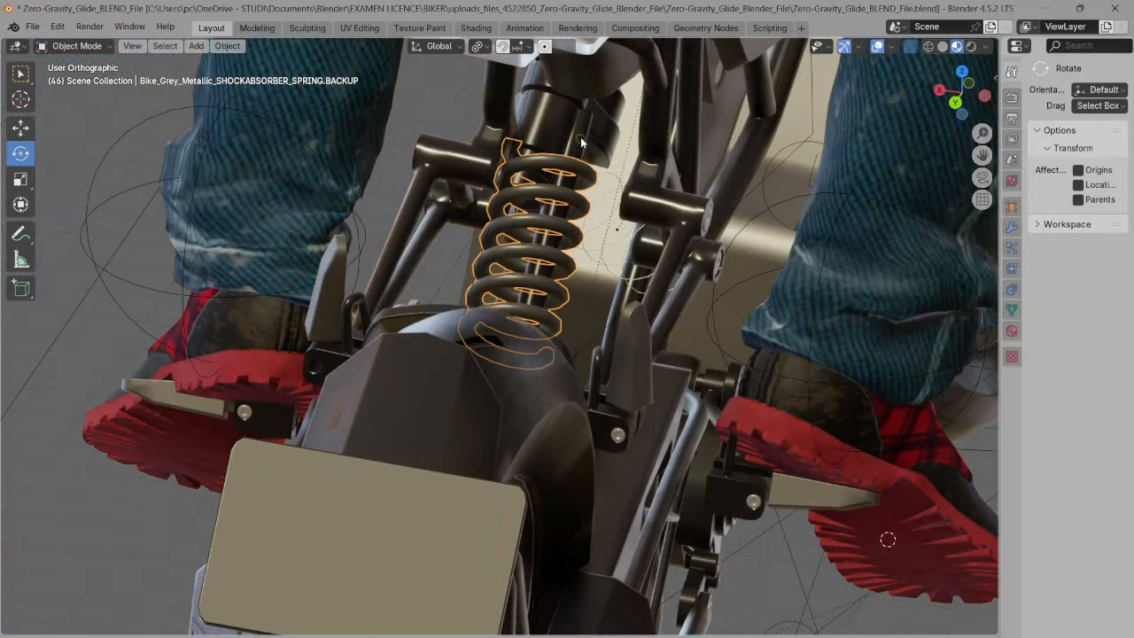
pyautogui.keyDown('shift'); pyautogui.click(581, 148); pyautogui.keyUp('shift')
pyautogui.click(21, 129)
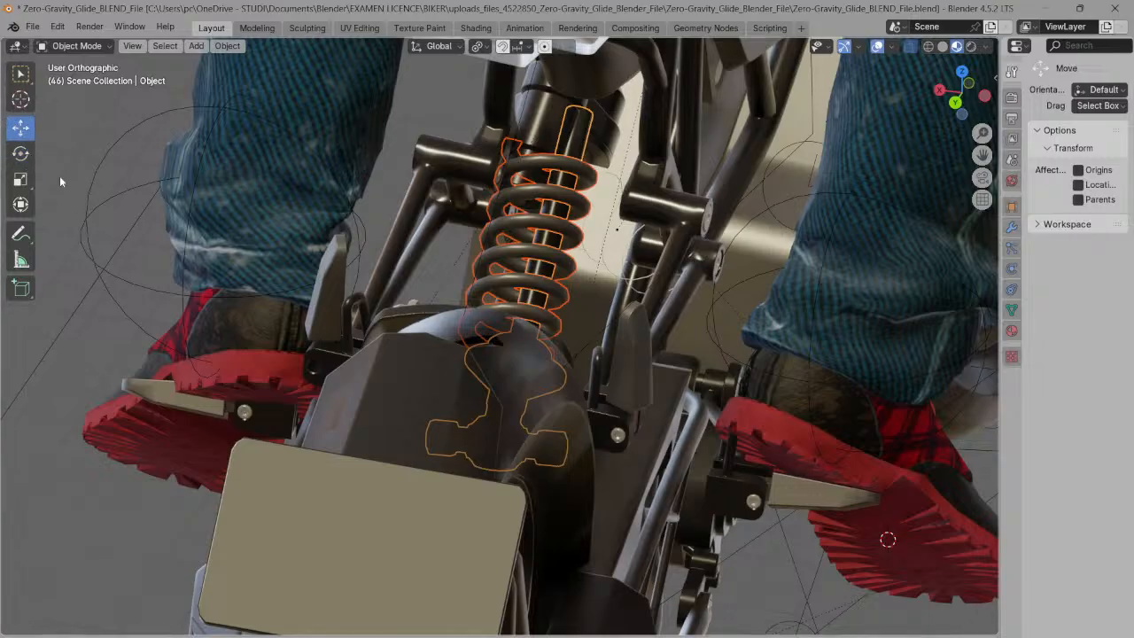
pyautogui.scroll(-4, 620, 288)
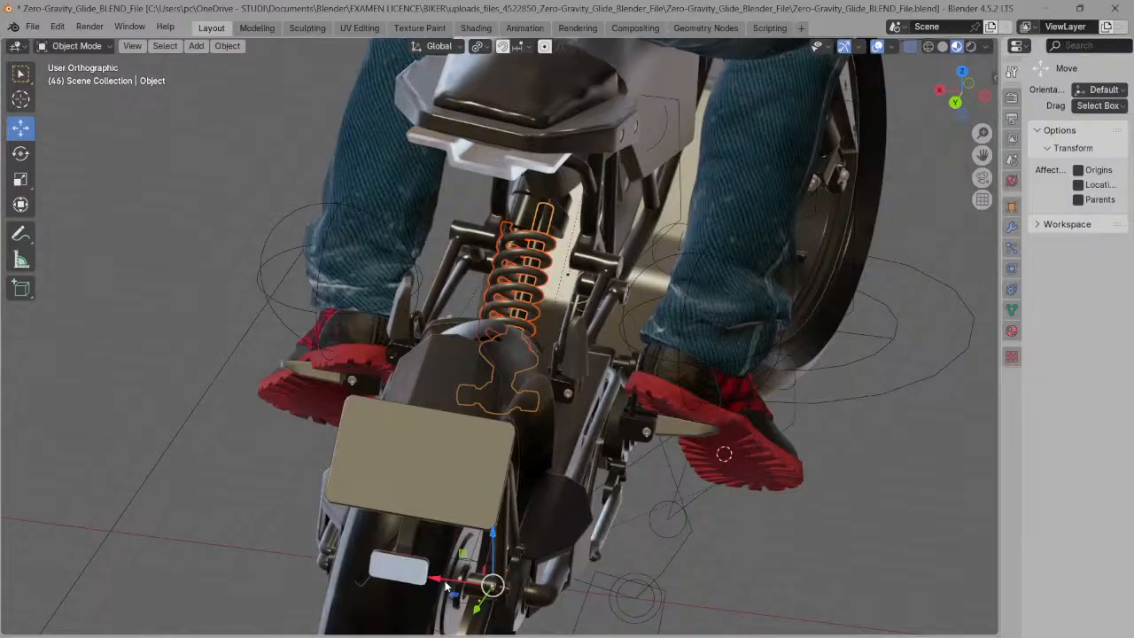
pyautogui.moveTo(438, 576); pyautogui.dragTo(426, 577)
pyautogui.click(426, 576)
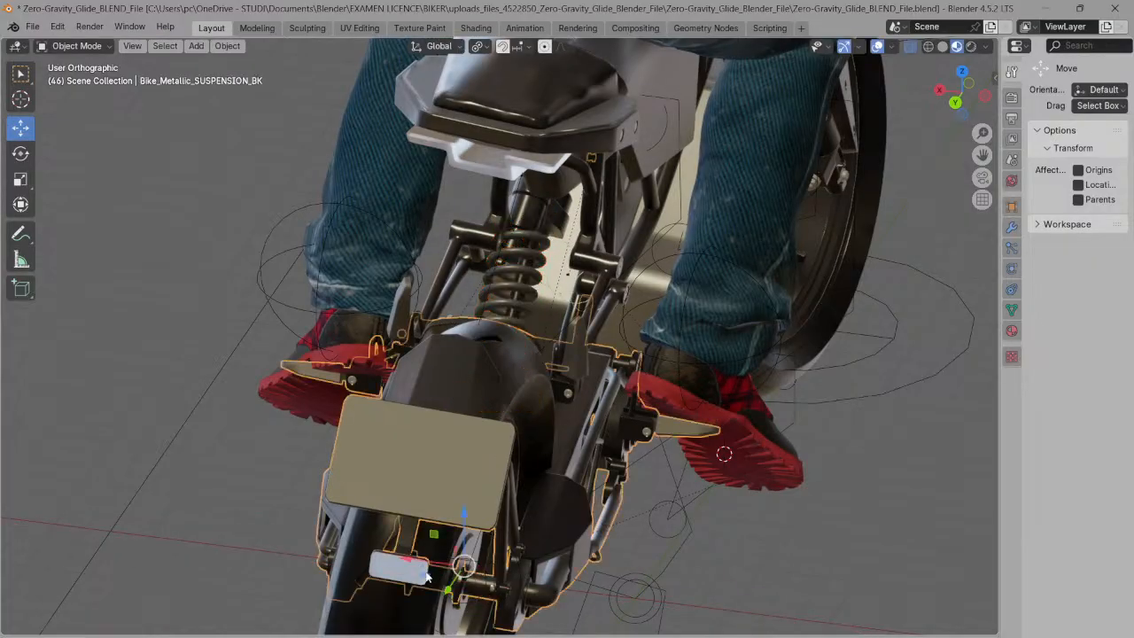
pyautogui.click(538, 255)
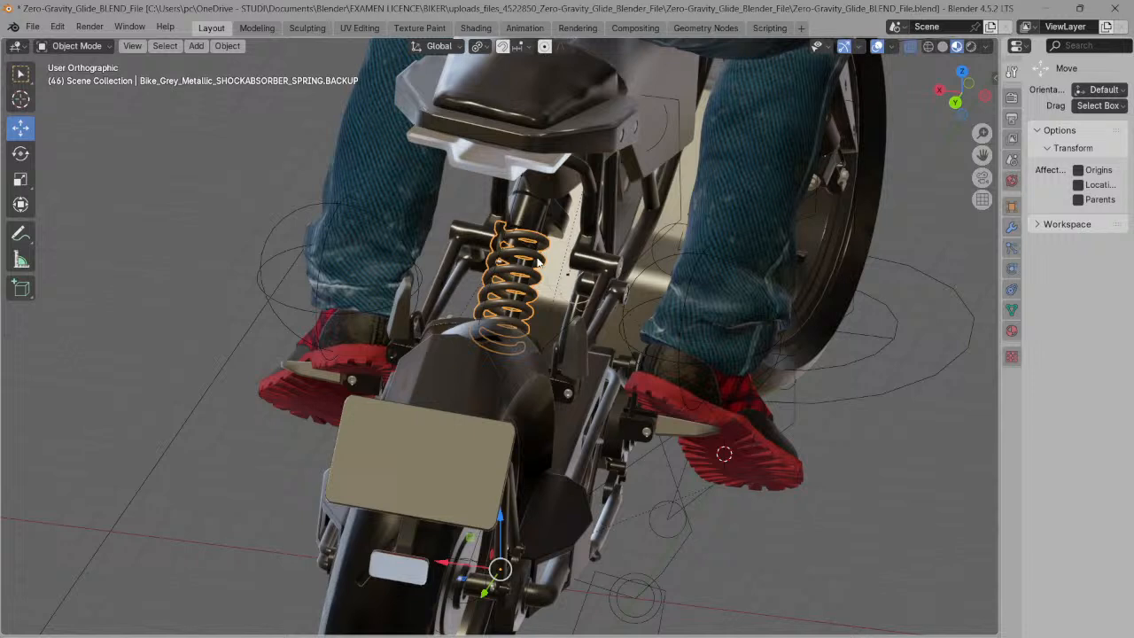
pyautogui.click(518, 314)
pyautogui.click(518, 315)
pyautogui.click(542, 230)
pyautogui.click(527, 282)
pyautogui.scroll(2, 933, 131)
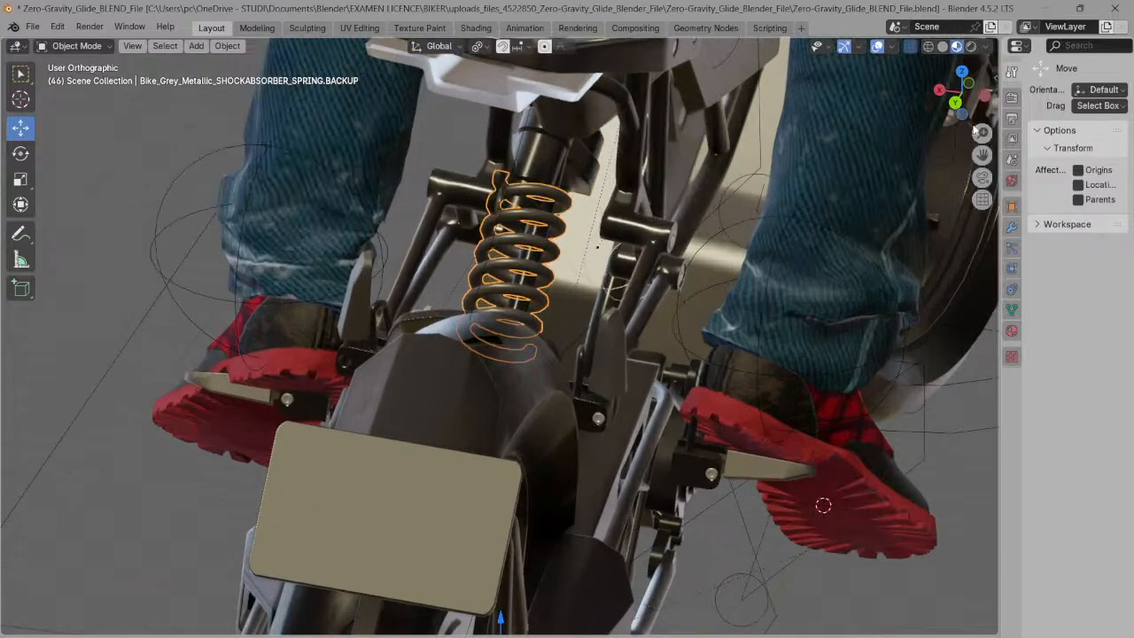
pyautogui.keyDown('shift'); pyautogui.moveTo(933, 129); pyautogui.dragTo(865, 95, button='middle'); pyautogui.keyUp('shift')
pyautogui.click(865, 94)
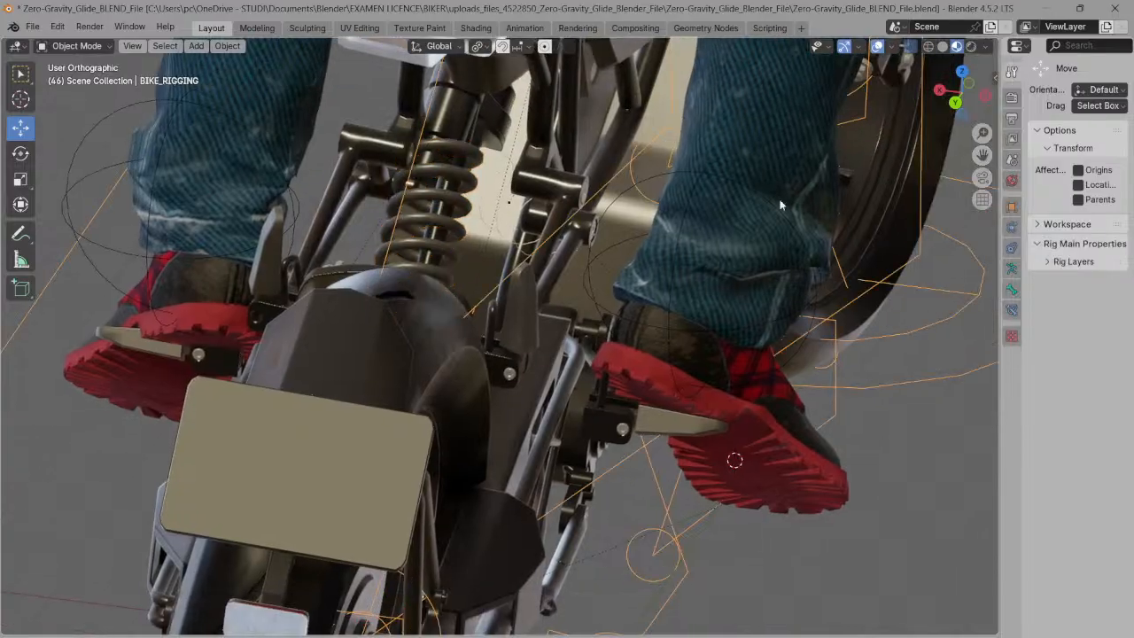
# - Select the damper together with the shock absorber spring and shift both slightly sideways along the global X axis
pyautogui.click(449, 211)
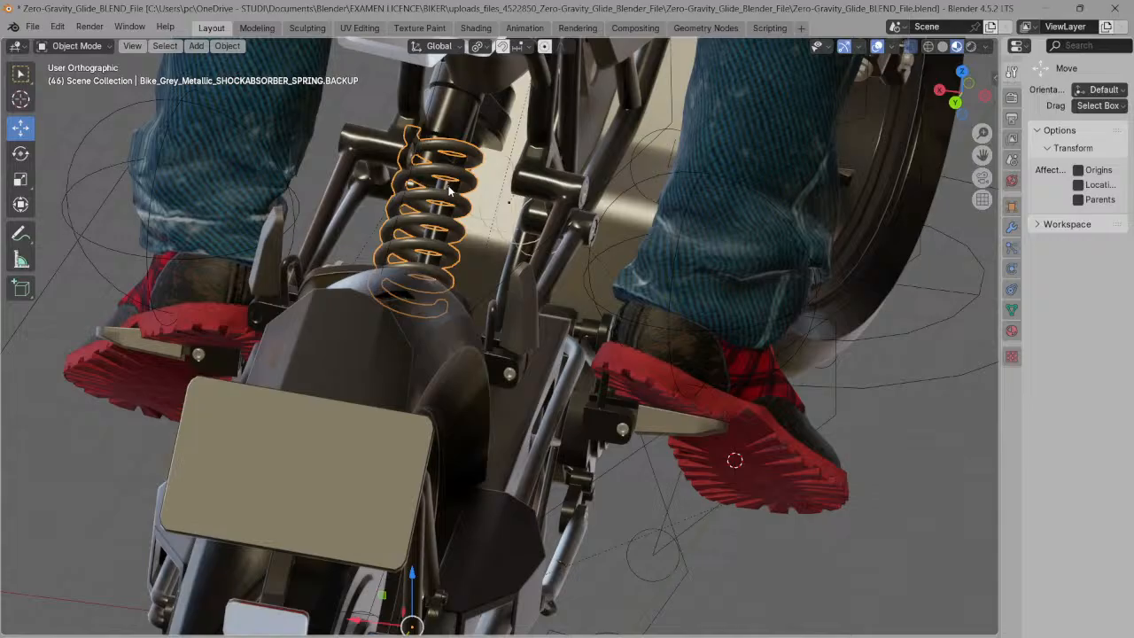
pyautogui.hotkey('alt', 'a')
pyautogui.click(450, 188)
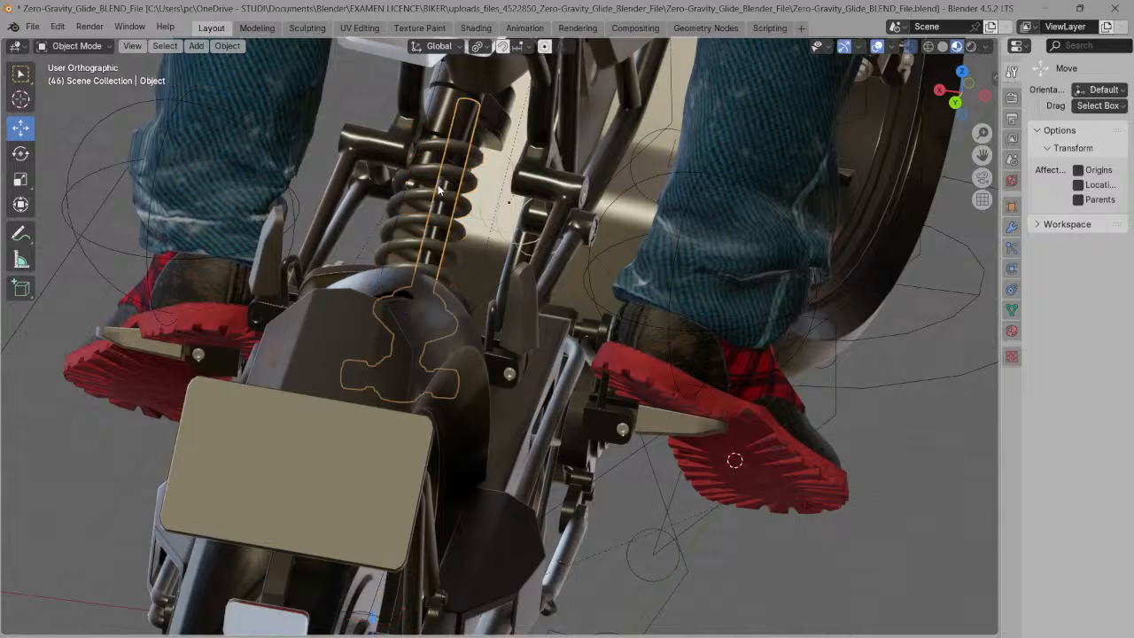
pyautogui.keyDown('shift'); pyautogui.click(434, 197); pyautogui.keyUp('shift')
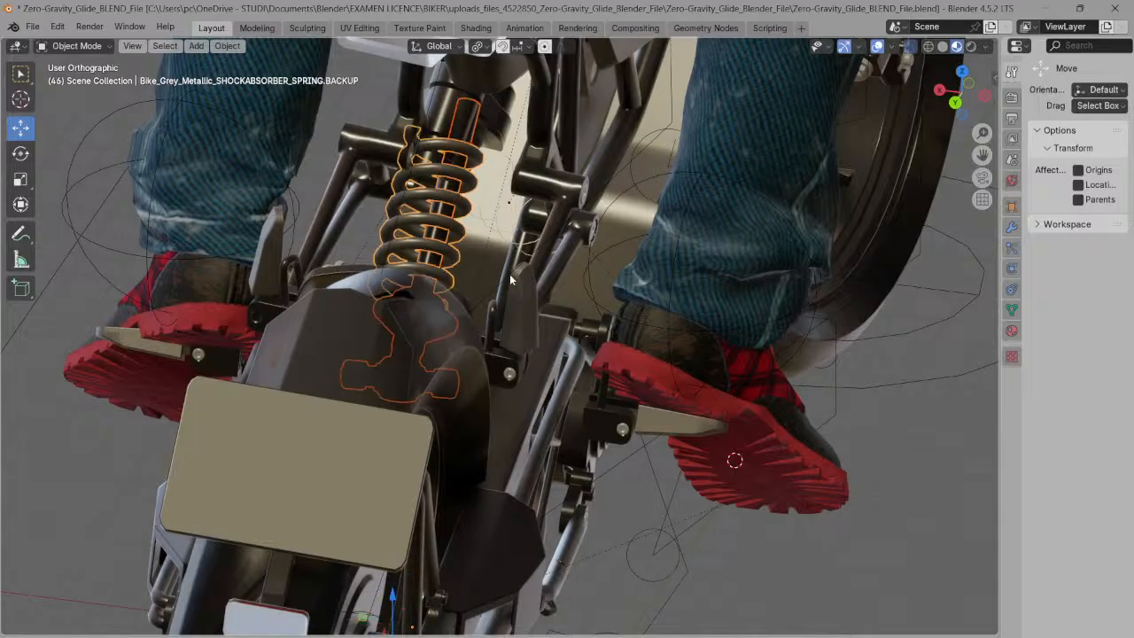
pyautogui.scroll(1, 504, 301)
pyautogui.scroll(-3, 428, 393)
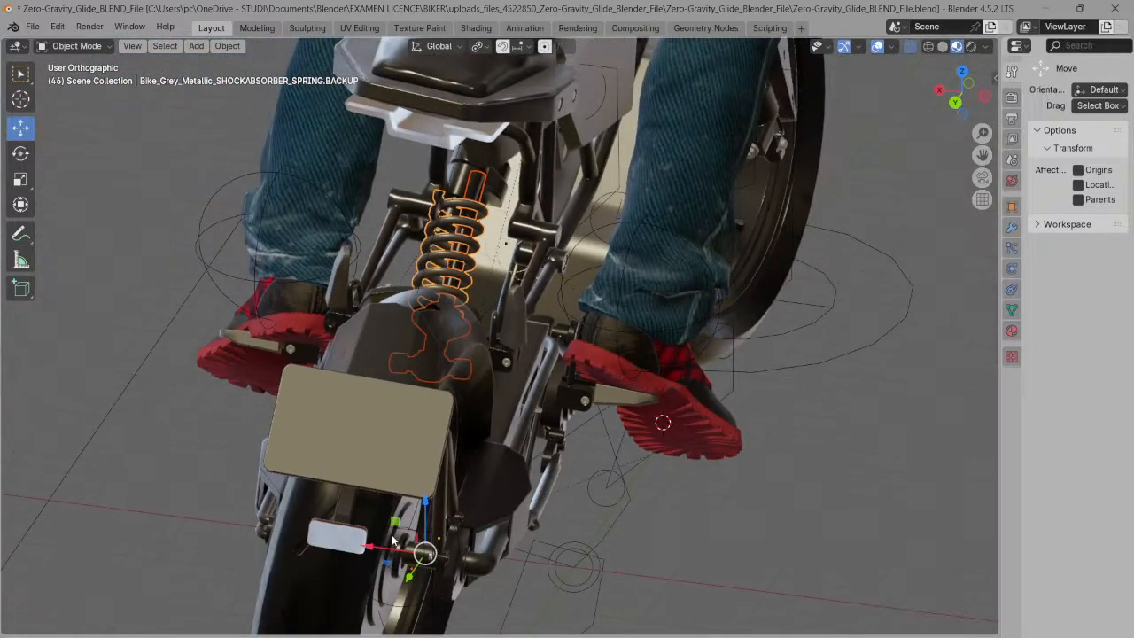
pyautogui.moveTo(364, 544); pyautogui.dragTo(345, 544)
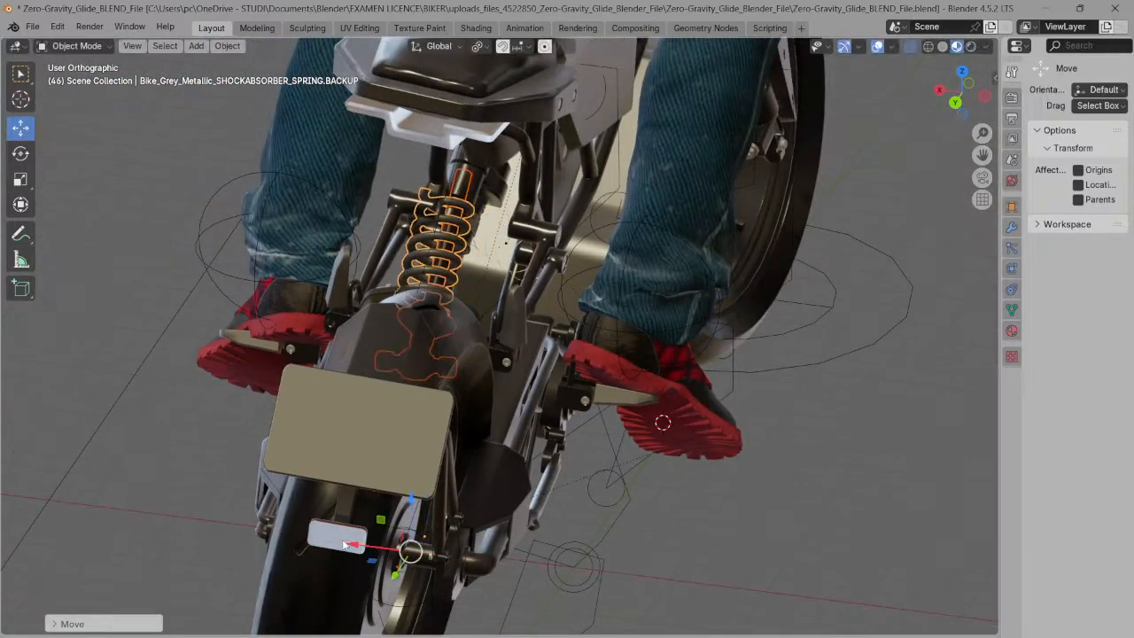
pyautogui.click(341, 544)
# - Examine up close how the spring and damper sit within the suspension linkage from behind and from the left rear
pyautogui.scroll(4, 542, 271)
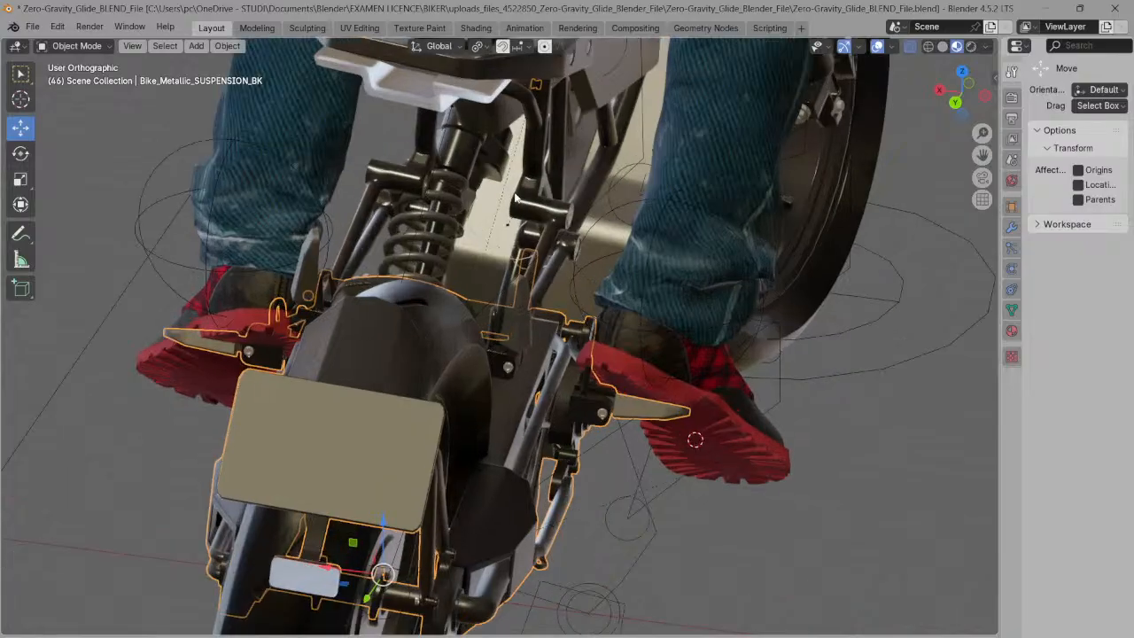
pyautogui.moveTo(981, 155); pyautogui.dragTo(978, 167)
pyautogui.moveTo(979, 167); pyautogui.dragTo(941, 324)
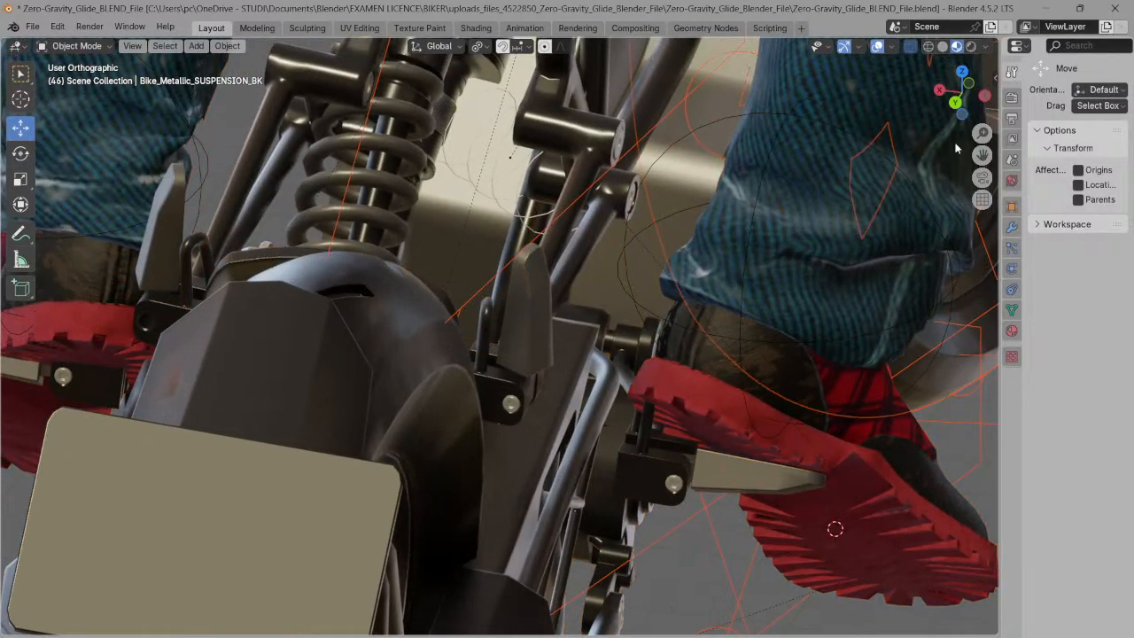
pyautogui.moveTo(981, 155); pyautogui.dragTo(976, 193)
pyautogui.click(375, 115)
pyautogui.click(307, 76)
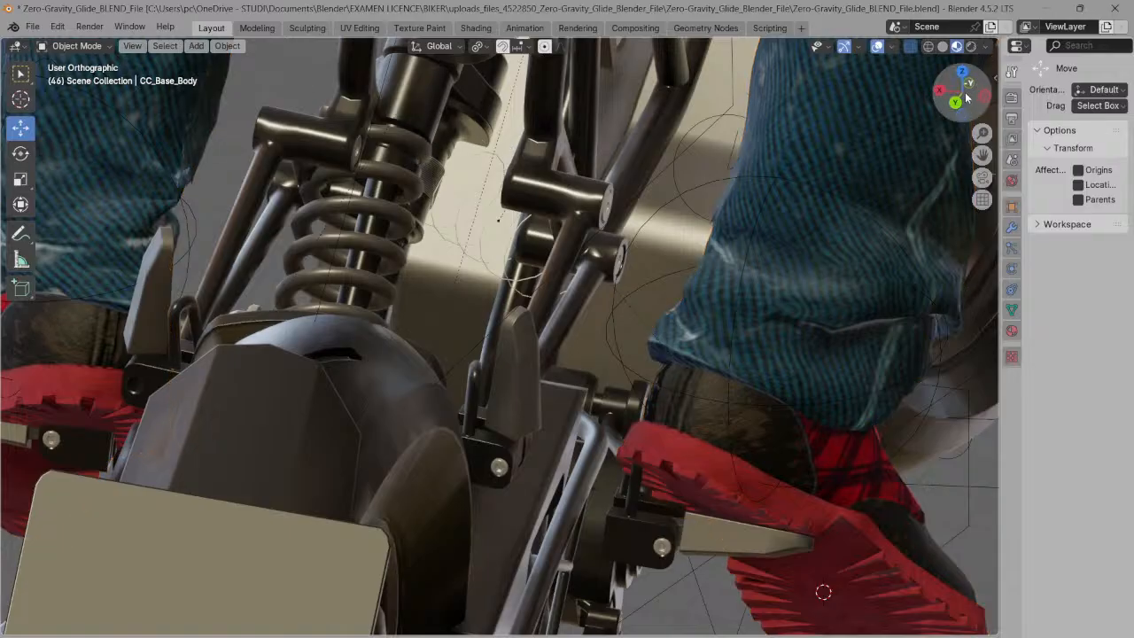
pyautogui.moveTo(713, 92); pyautogui.dragTo(660, 96, button='middle')
pyautogui.hotkey('ctrl', 'z')
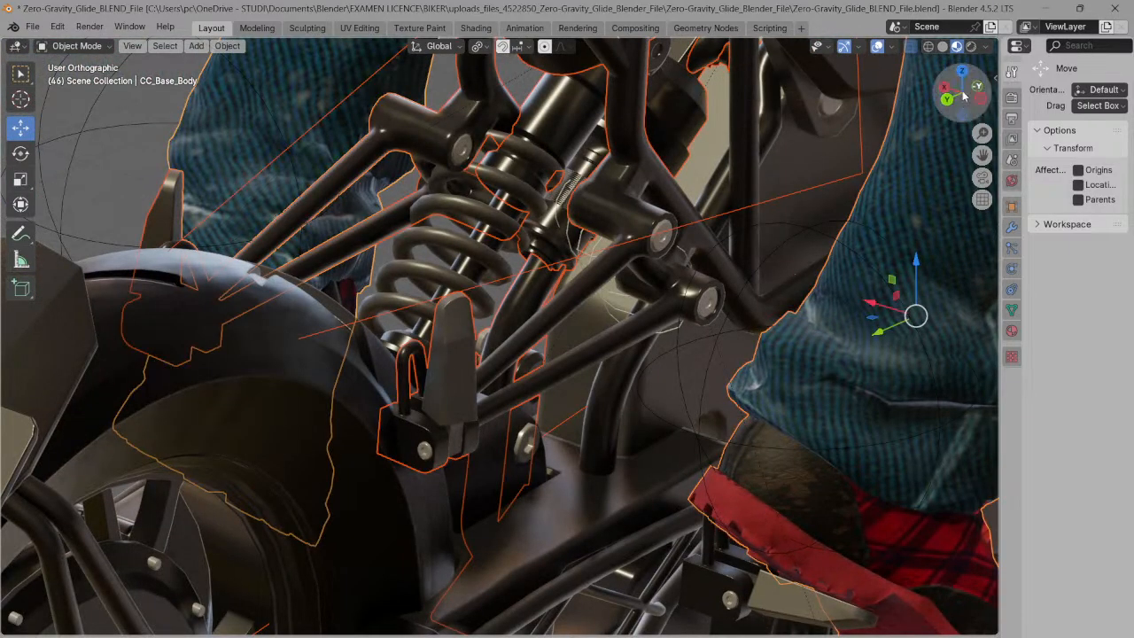
pyautogui.moveTo(936, 84); pyautogui.dragTo(856, 102)
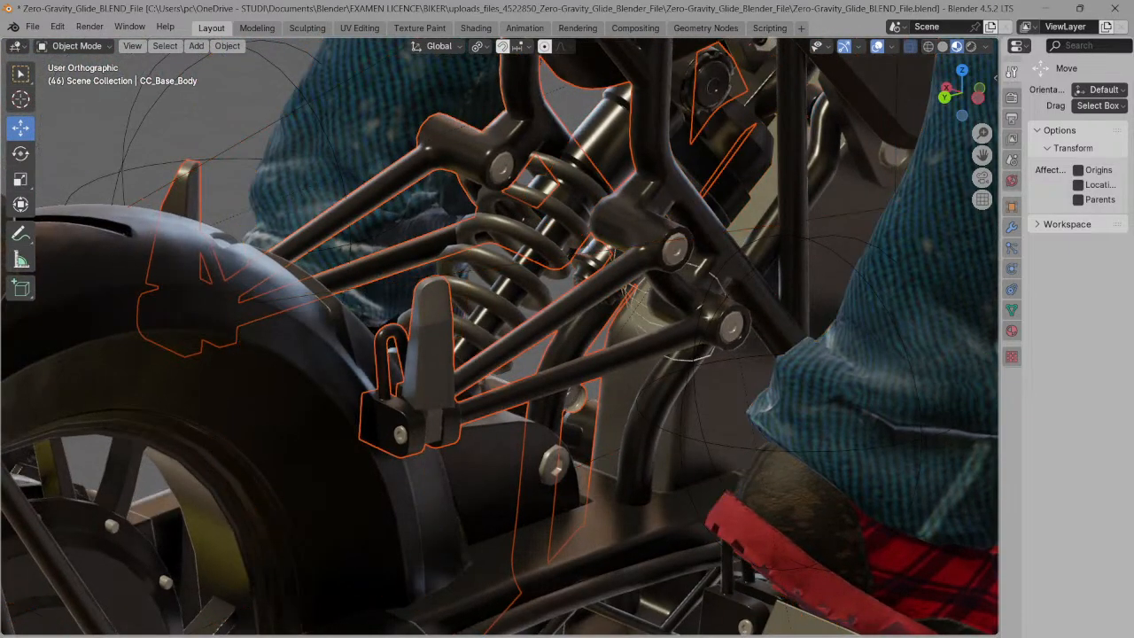
# - Switch to the Xencelabs tablet settings, make the Blender pressure of the Stylet fin pen firmer, and return to the motorcycle scene
pyautogui.moveTo(724, 635)
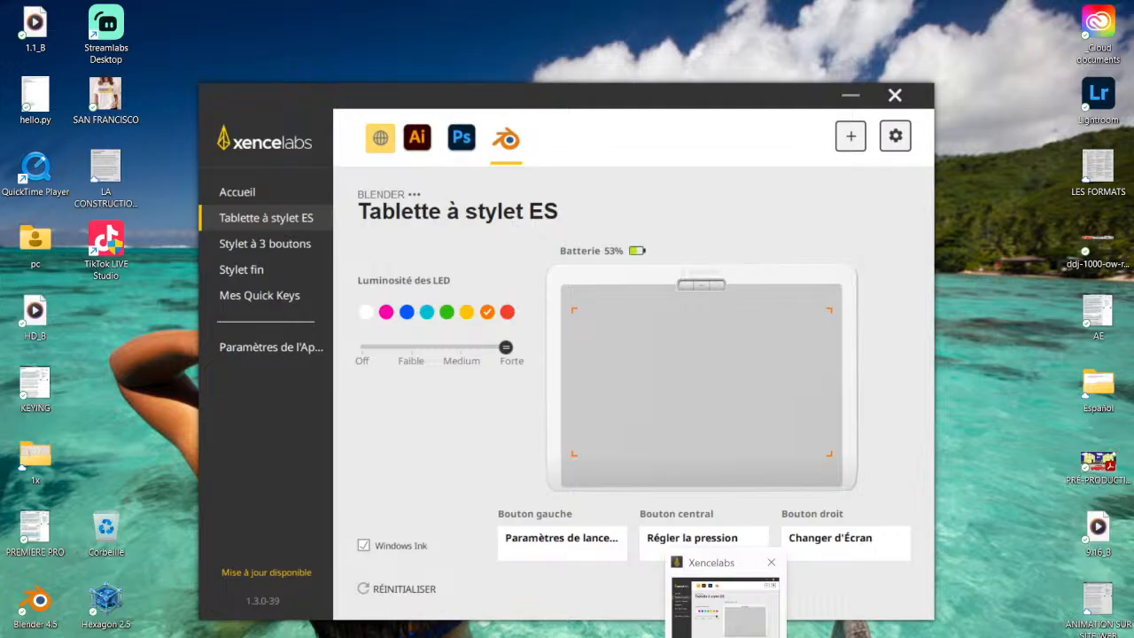
pyautogui.click(724, 607)
pyautogui.click(265, 243)
pyautogui.click(241, 269)
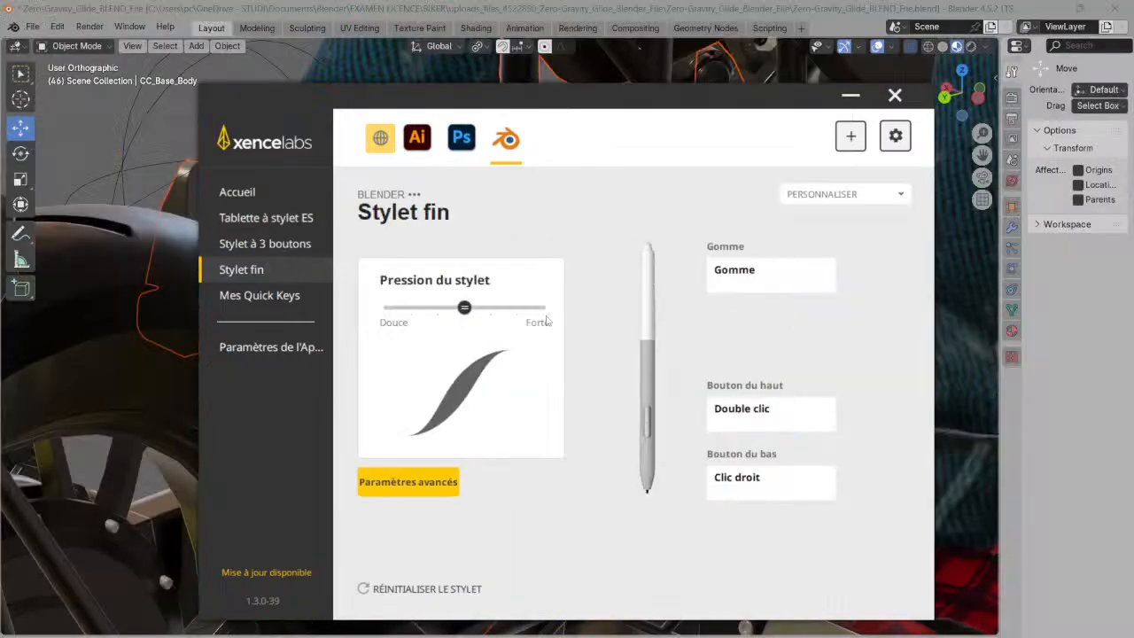
pyautogui.moveTo(464, 308); pyautogui.dragTo(490, 307)
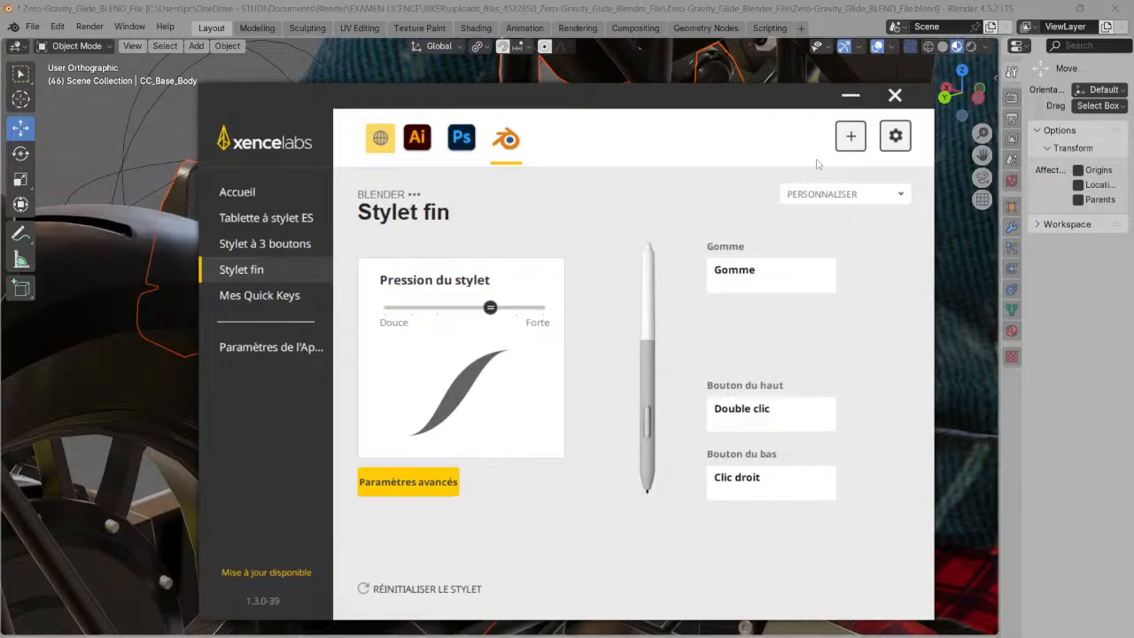
pyautogui.click(850, 96)
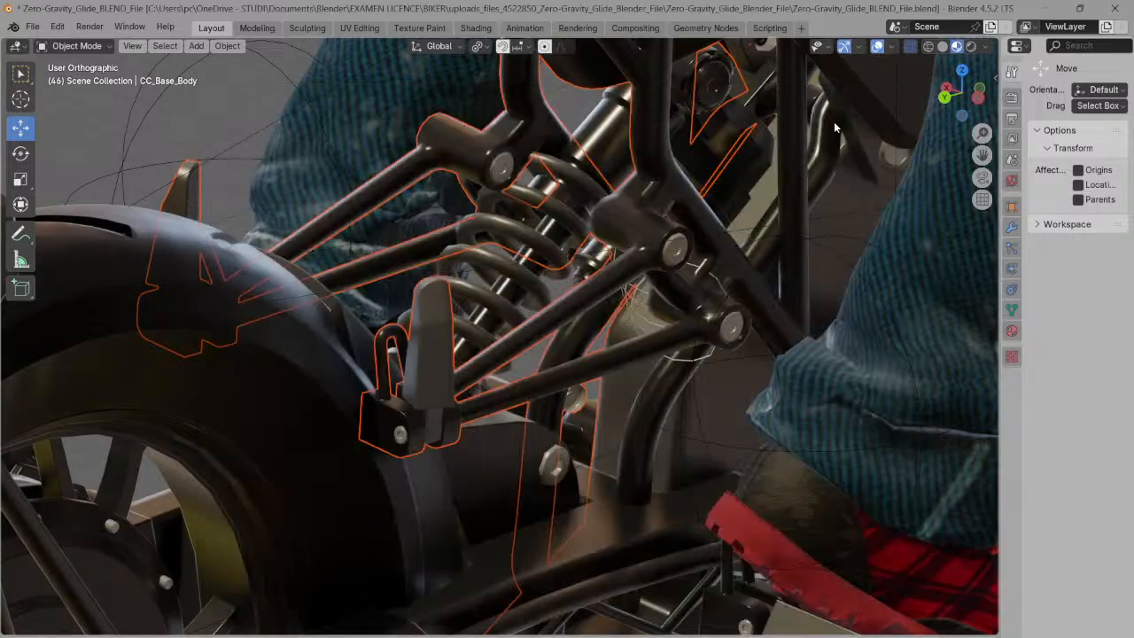
# - Examine the spring's fit and the whole motorcycle from the left side, behind and the right side, leaving nothing selected
pyautogui.click(526, 277)
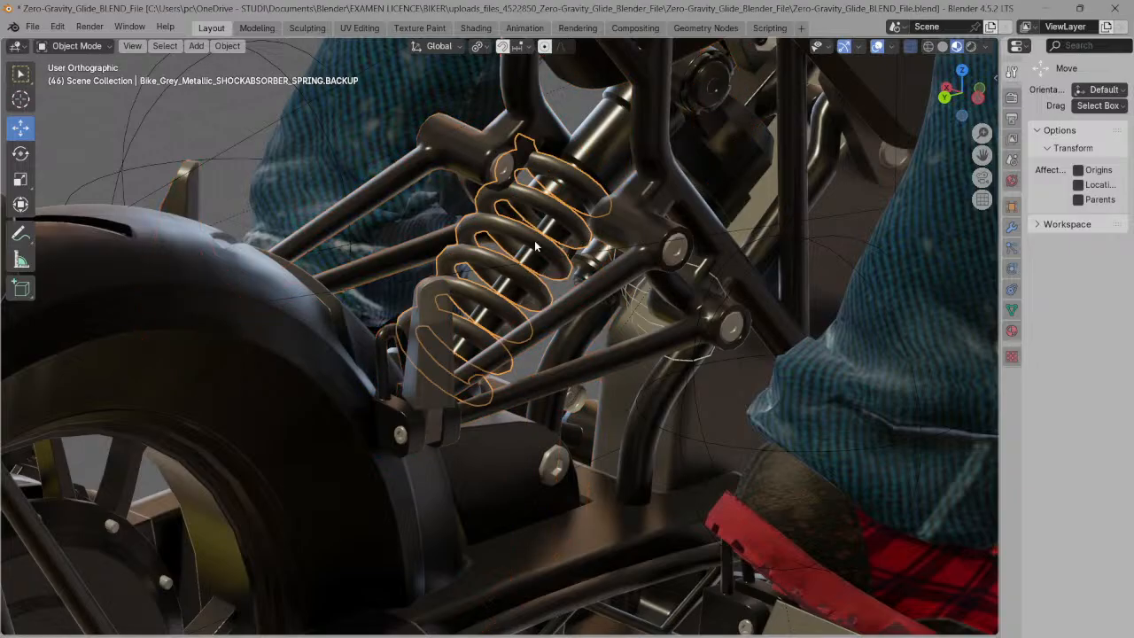
pyautogui.moveTo(944, 92); pyautogui.dragTo(927, 85)
pyautogui.moveTo(927, 85); pyautogui.dragTo(832, 124)
pyautogui.click(972, 94)
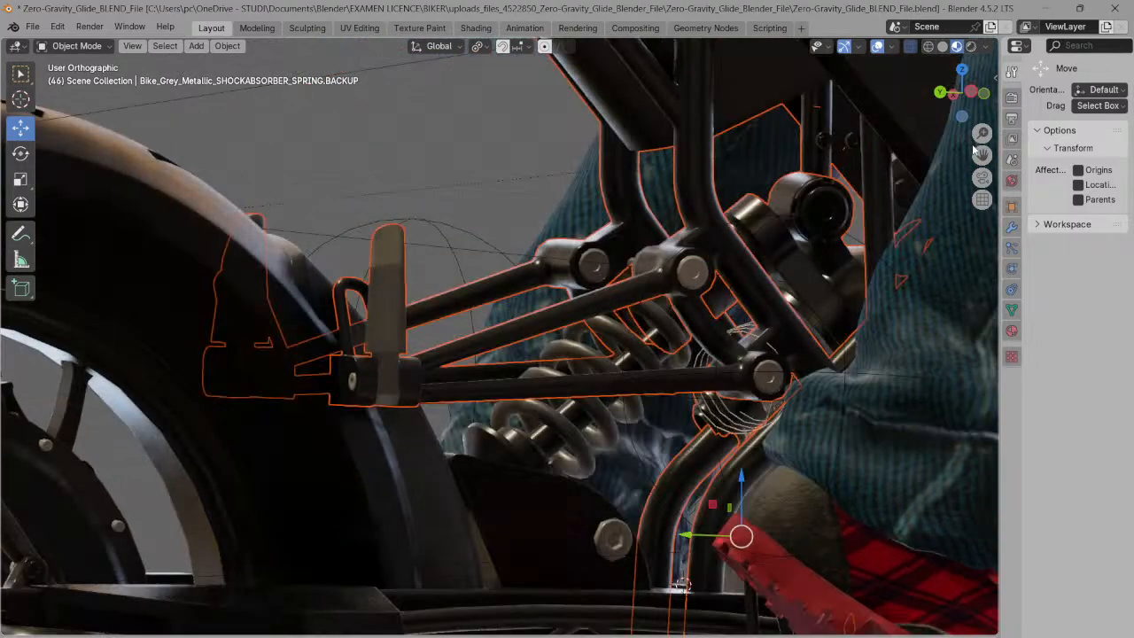
pyautogui.moveTo(963, 106)
pyautogui.mouseDown()
pyautogui.moveTo(963, 155)
pyautogui.moveTo(950, 120)
pyautogui.mouseUp()
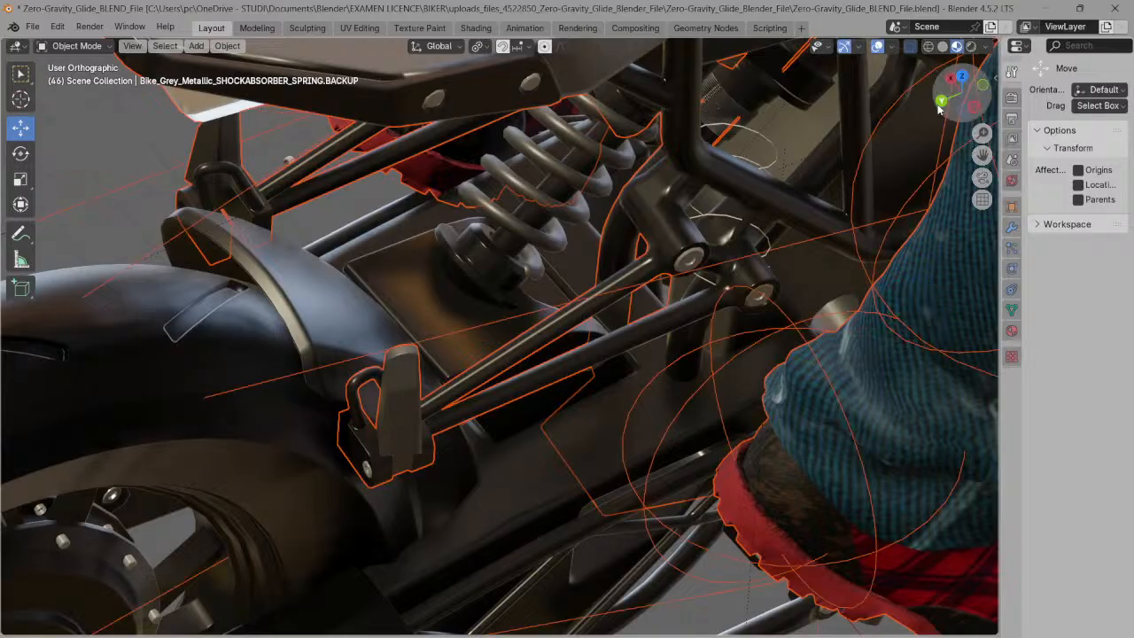
pyautogui.click(941, 100)
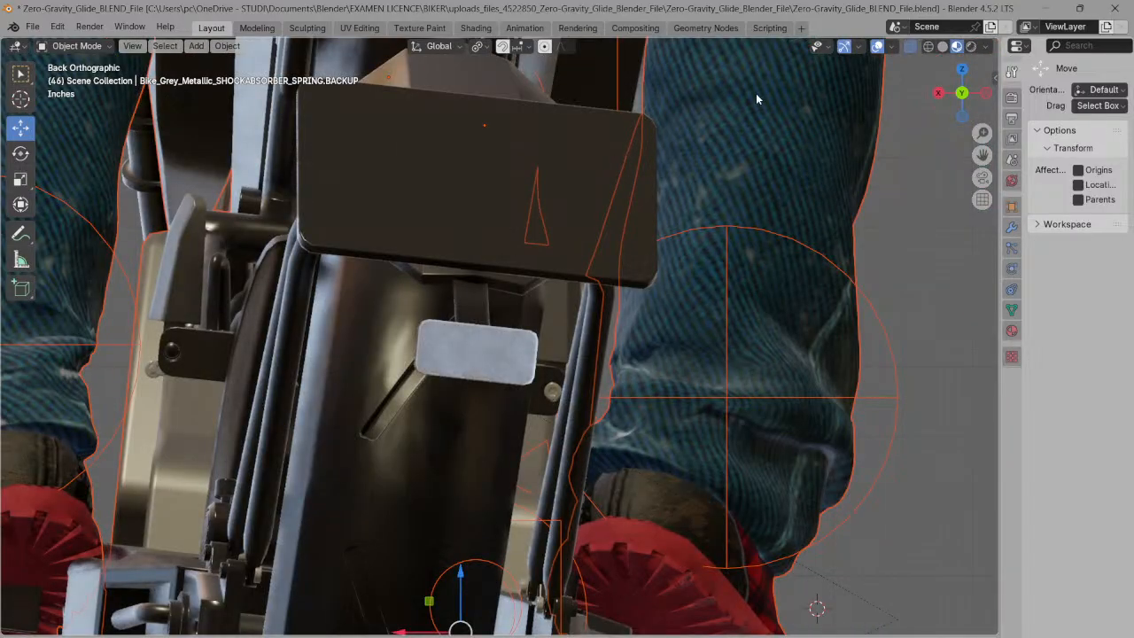
pyautogui.scroll(-8, 905, 133)
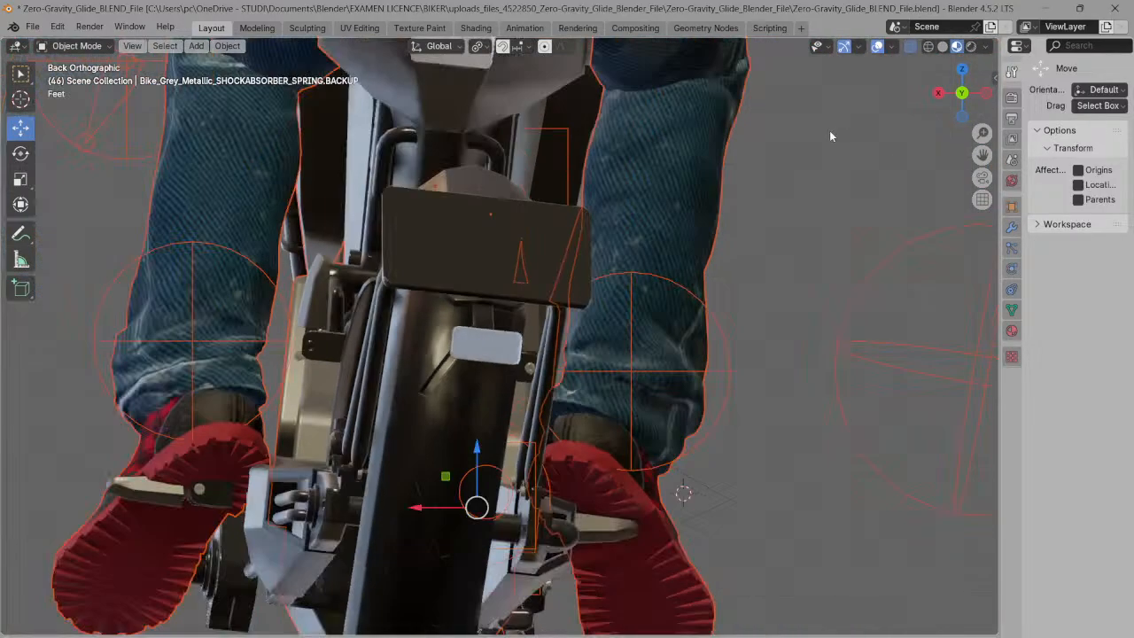
pyautogui.moveTo(961, 96); pyautogui.dragTo(1098, 124)
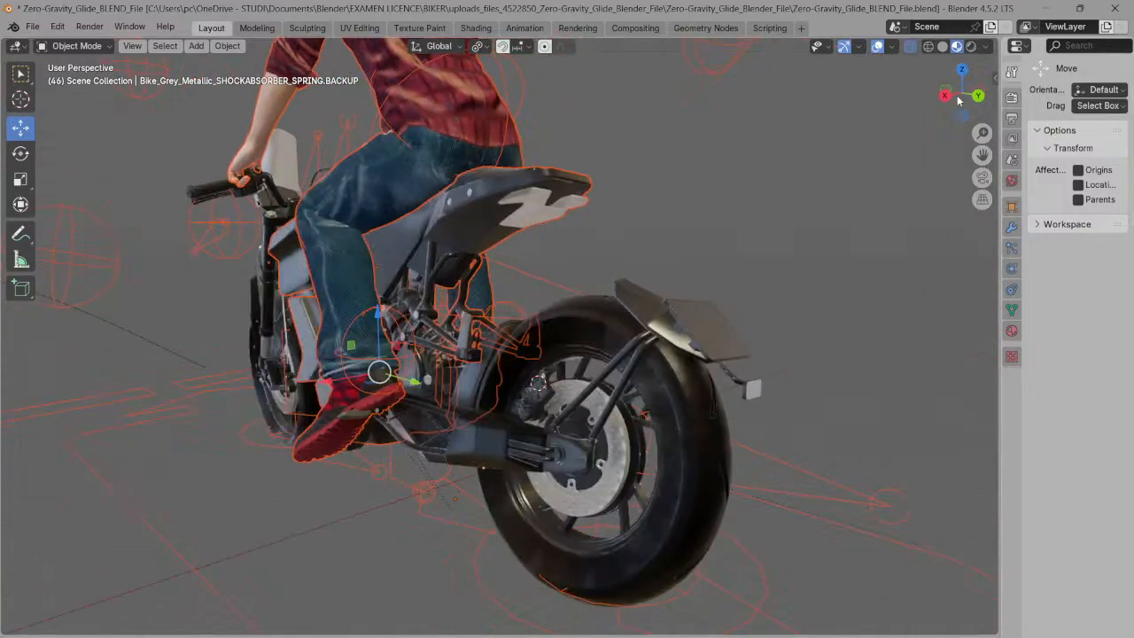
pyautogui.moveTo(952, 89); pyautogui.dragTo(1015, 104)
pyautogui.click(1008, 101)
pyautogui.click(1011, 96)
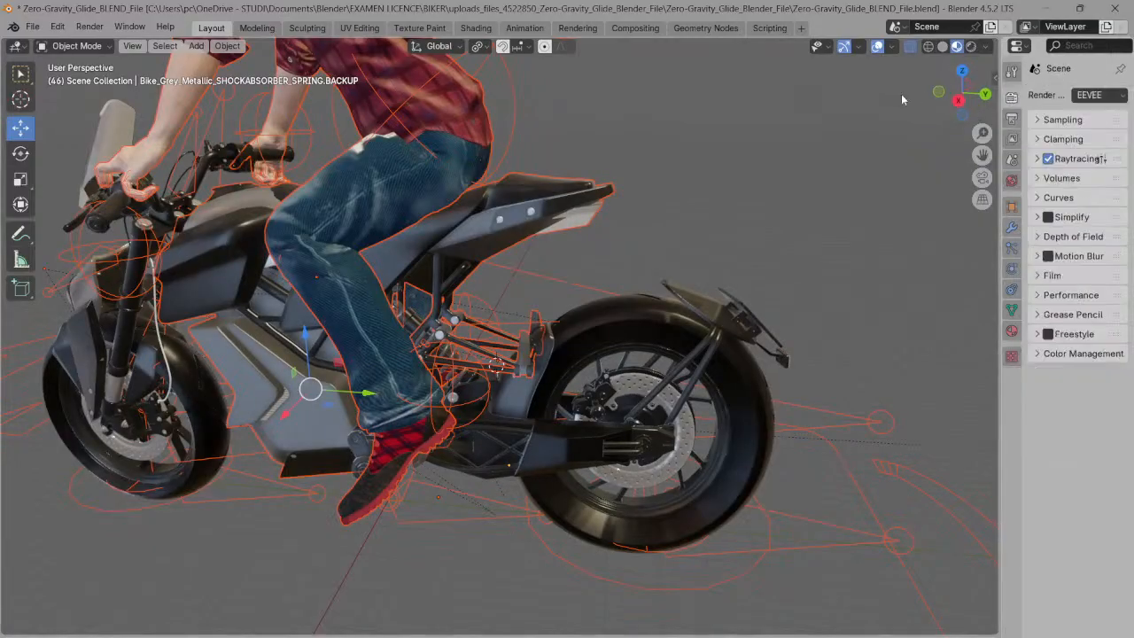
pyautogui.click(704, 142)
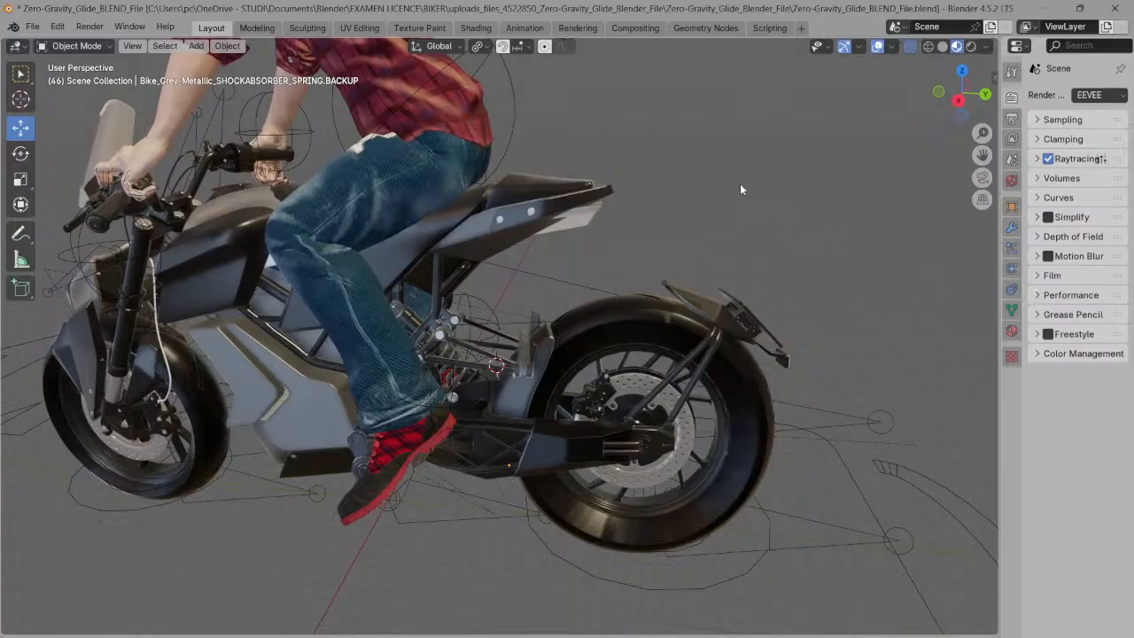
# - Display the scene in wireframe around the motorcycle's rear suspension
pyautogui.scroll(4, 585, 264)
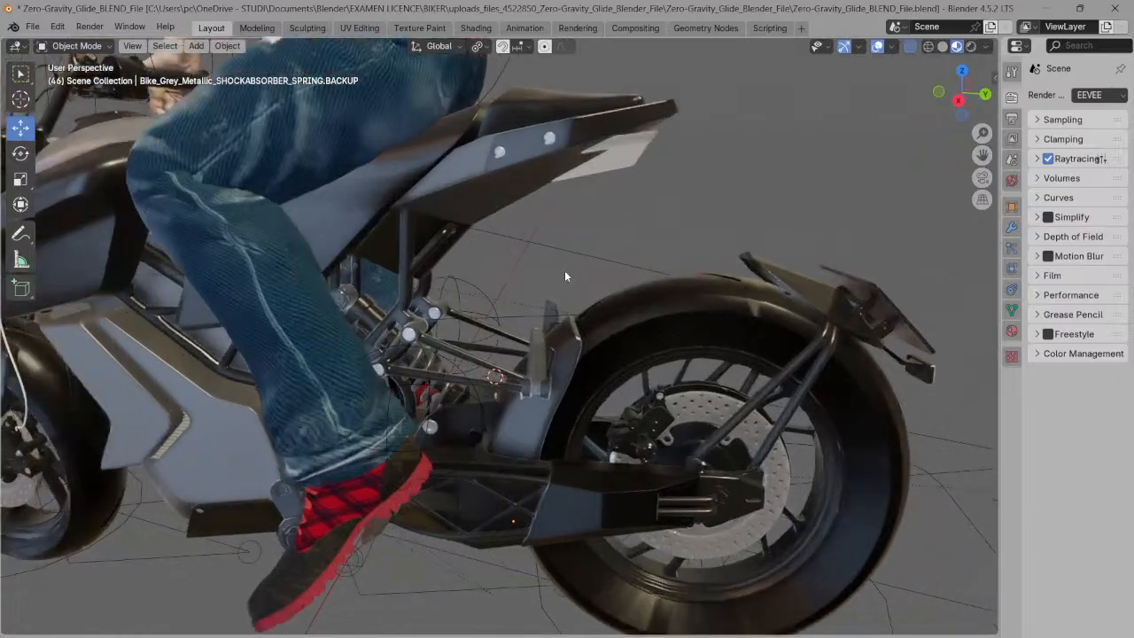
pyautogui.scroll(2, 863, 137)
pyautogui.click(927, 47)
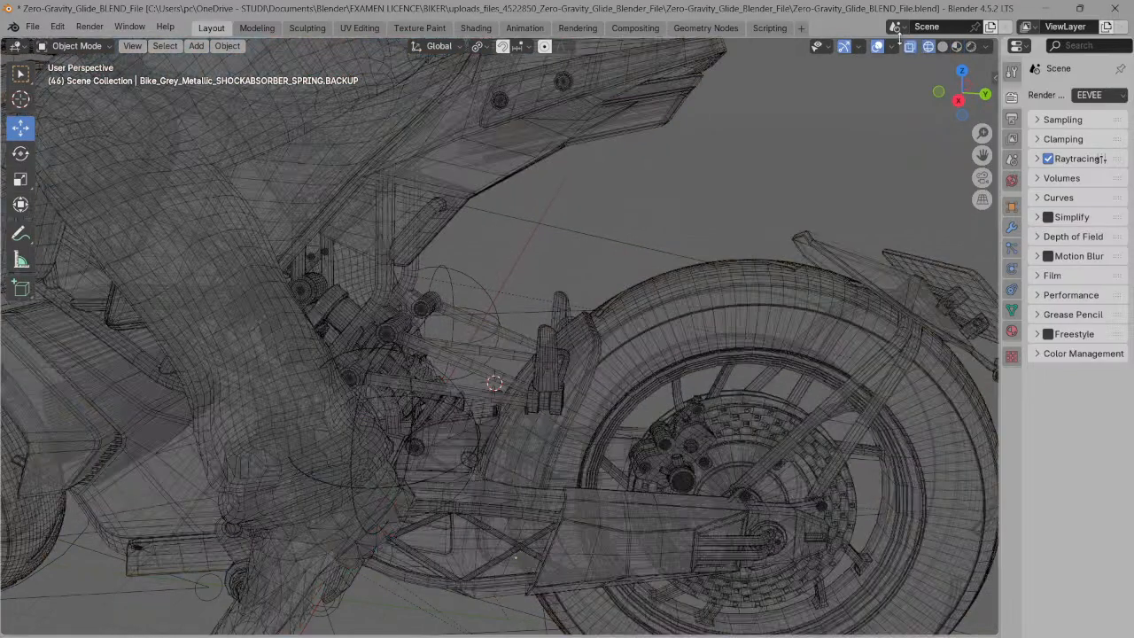
pyautogui.scroll(2, 620, 235)
pyautogui.moveTo(982, 155); pyautogui.dragTo(1045, 75)
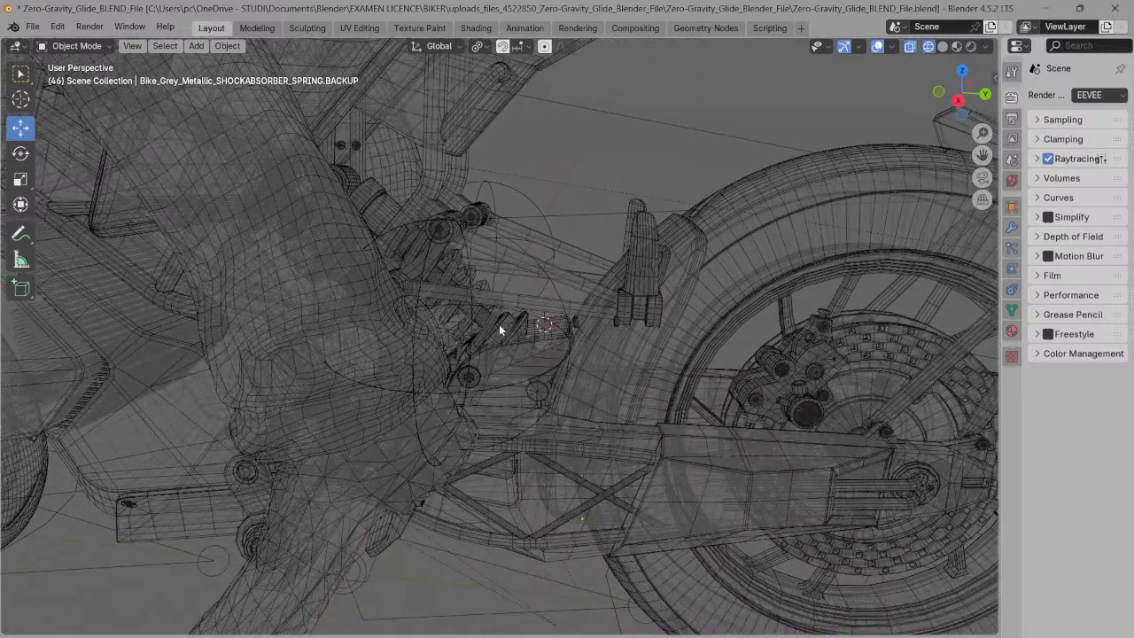
# - Select the damper beside the rear wheel's swingarm and snap the 3D cursor to it
pyautogui.click(518, 346)
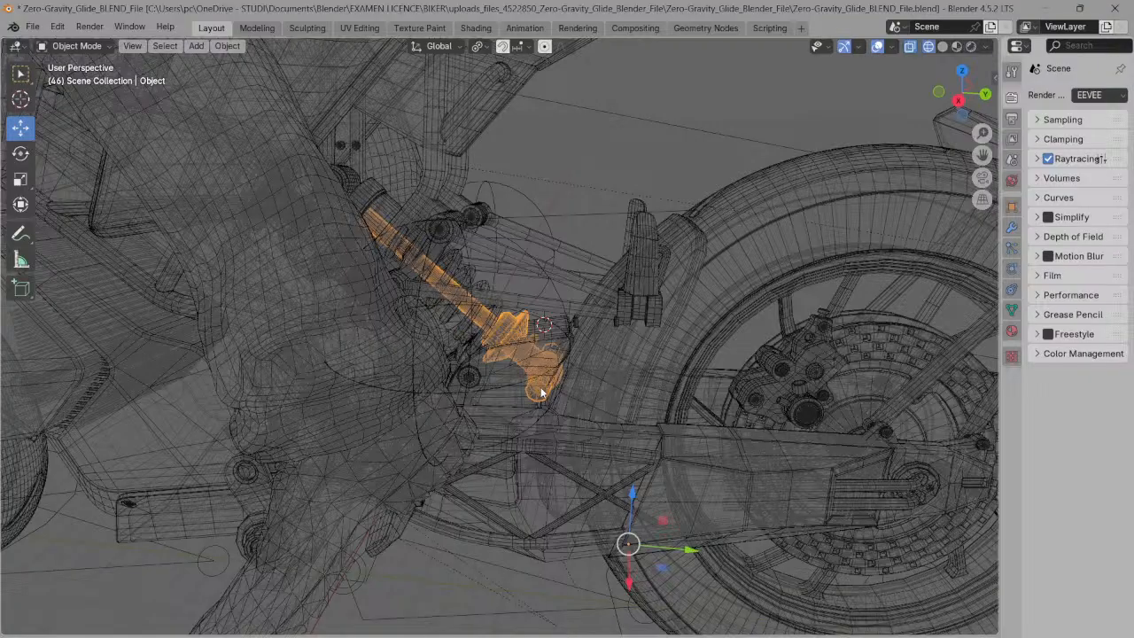
pyautogui.click(540, 389)
pyautogui.scroll(-2, 538, 368)
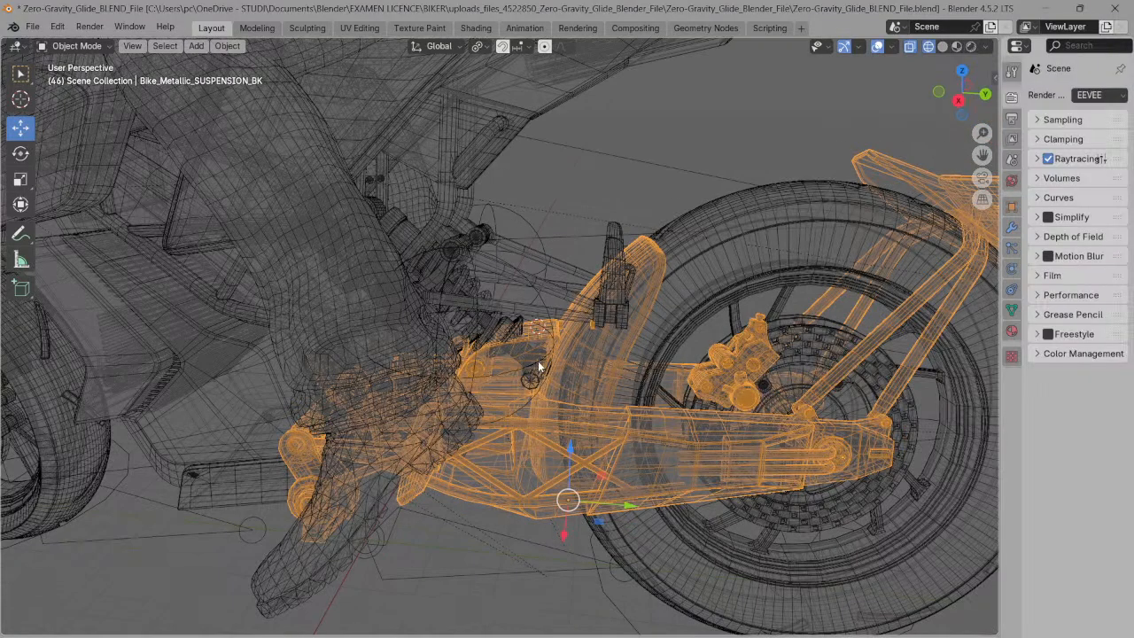
pyautogui.scroll(5, 538, 366)
pyautogui.click(583, 425)
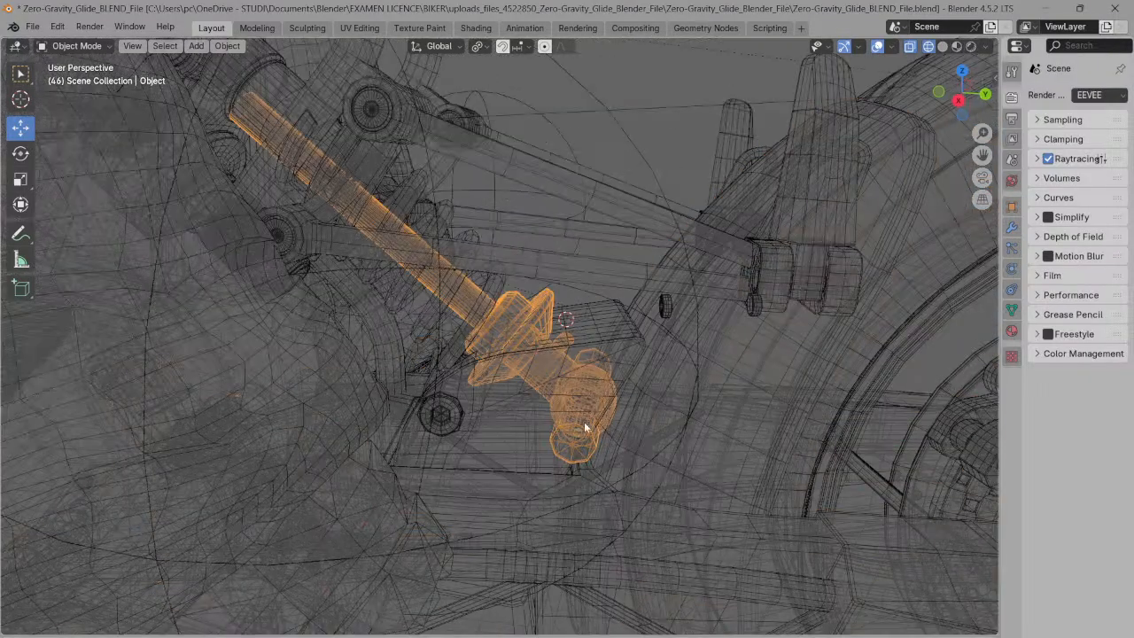
pyautogui.hotkey('shift', 's')
pyautogui.click(600, 476)
pyautogui.click(589, 402)
pyautogui.click(579, 386)
# - Isolate the damper in local view, seen straight from the right side
pyautogui.click(958, 101)
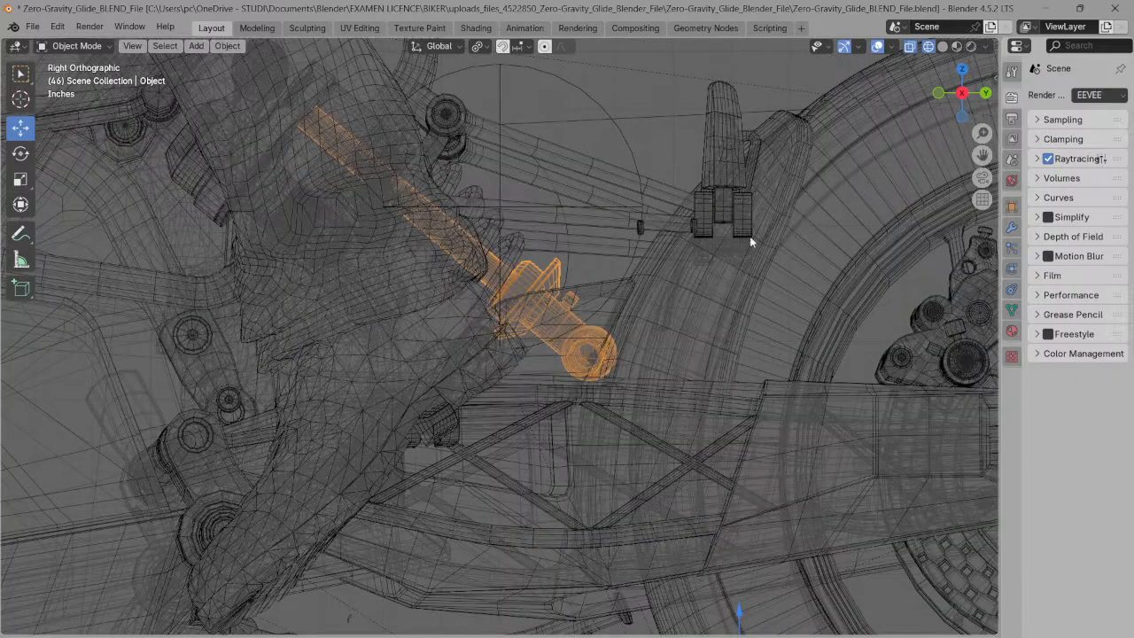
pyautogui.scroll(1, 602, 336)
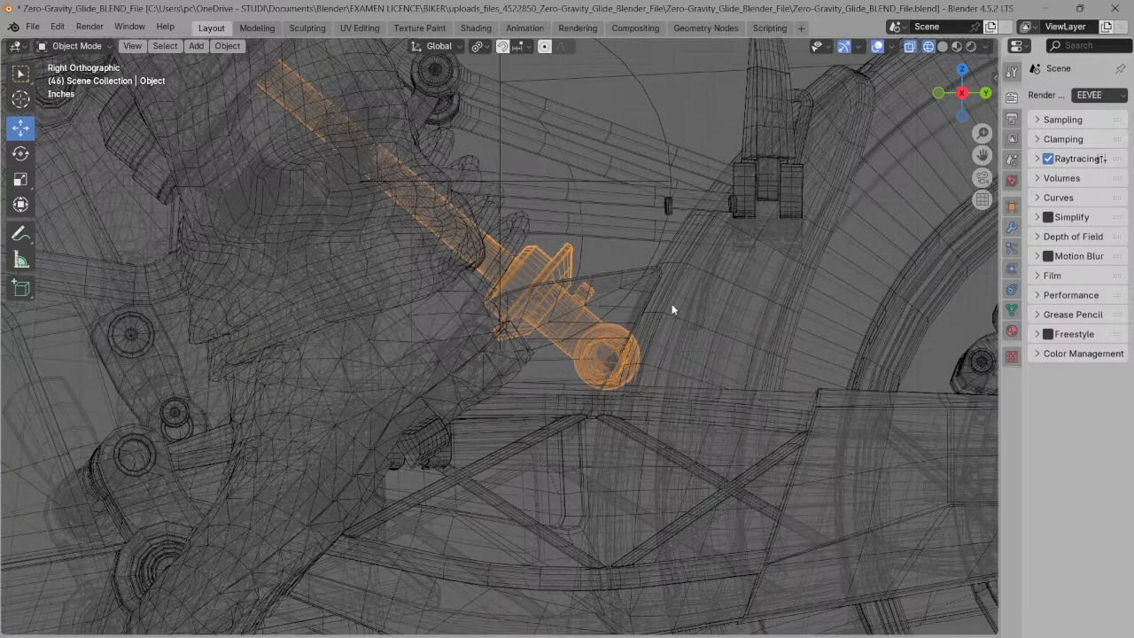
pyautogui.press('KP_Divide')
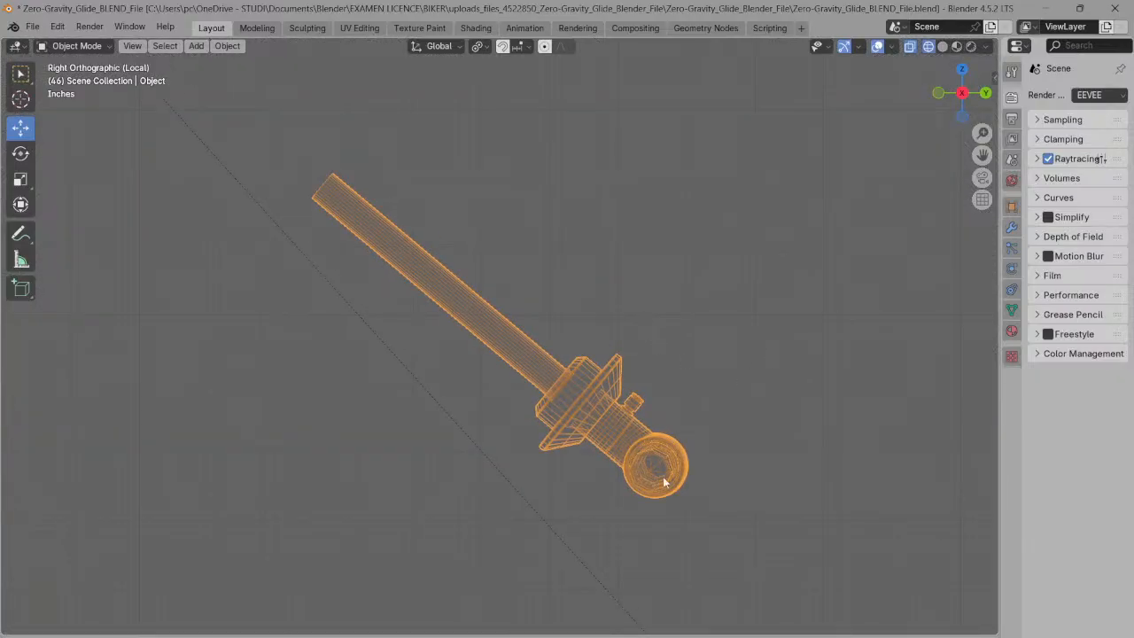
pyautogui.moveTo(982, 155); pyautogui.dragTo(924, 121)
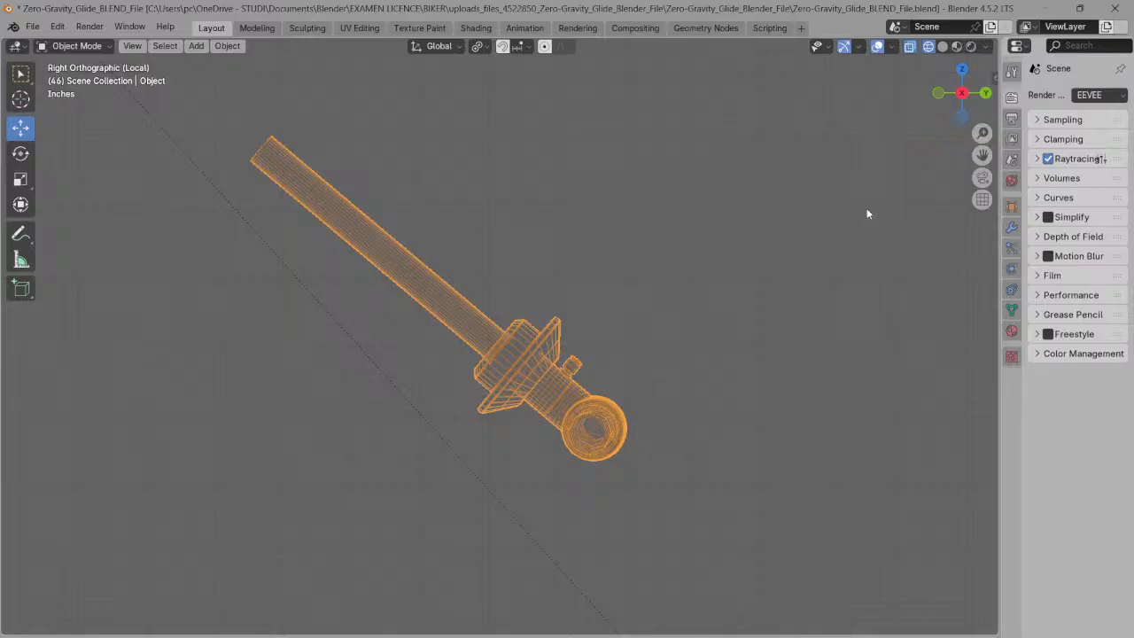
# - Open the damper's mesh in Edit Mode, pick the pivot bolt's end face and switch to vertex selection
pyautogui.moveTo(962, 93); pyautogui.dragTo(889, 107)
pyautogui.press('Tab')
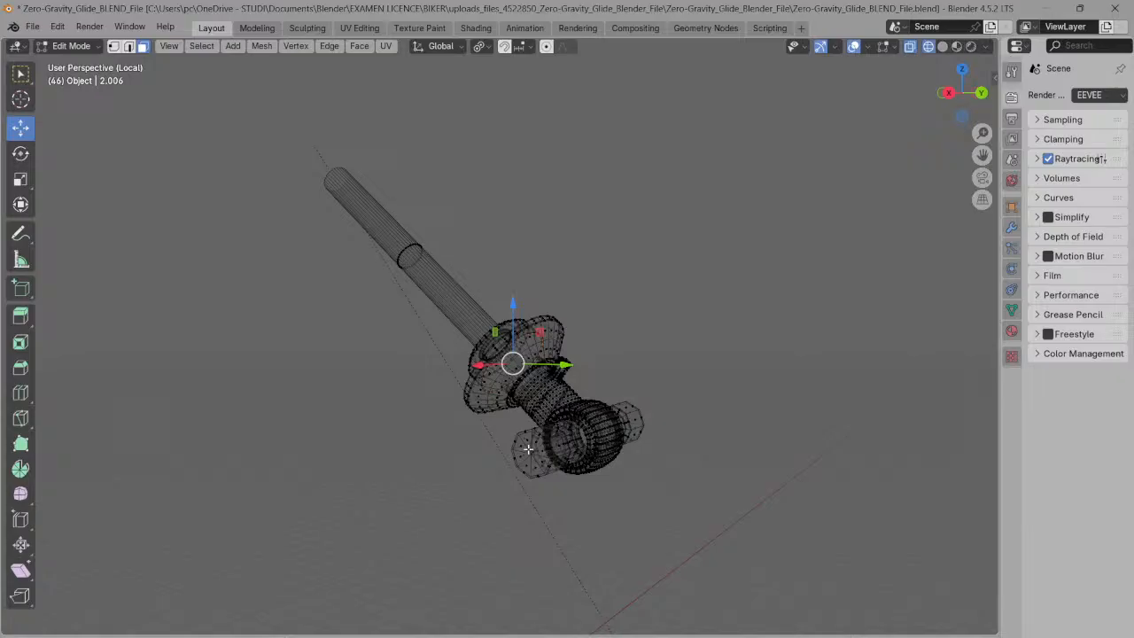
pyautogui.click(531, 453)
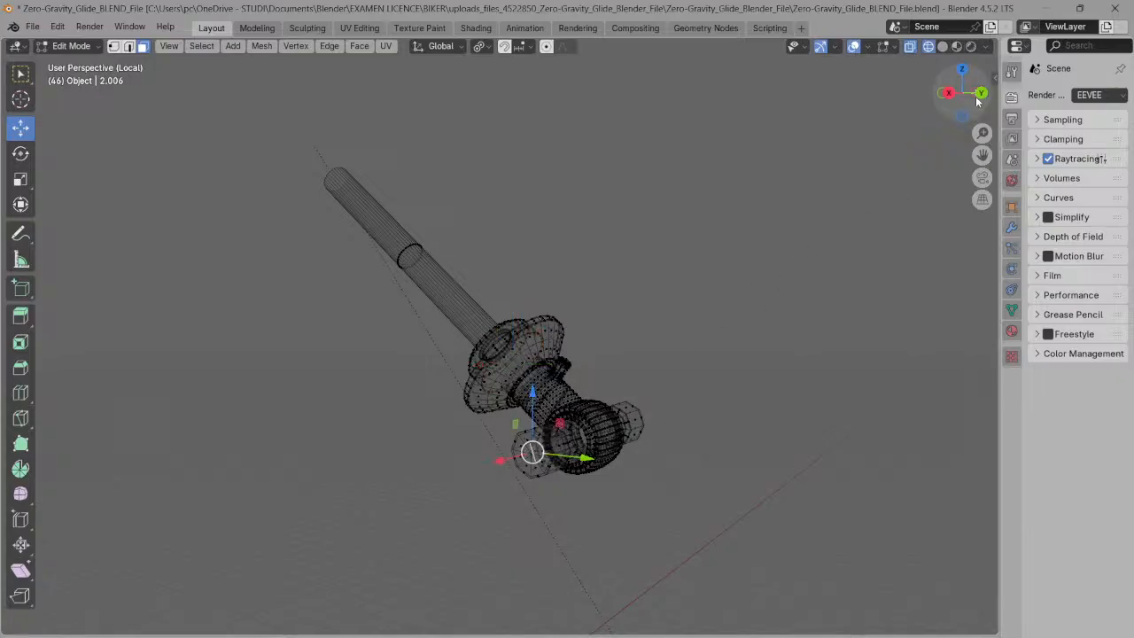
pyautogui.press('1')
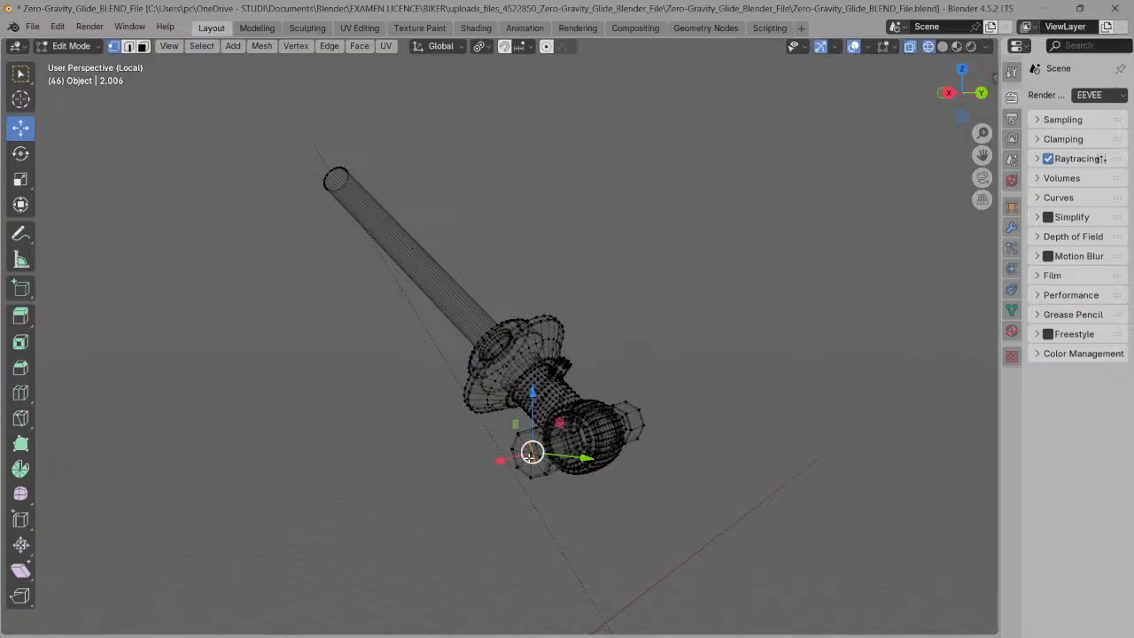
# - Examine the vertices of the damper's pivot bolt and lower mounting eye up close from the rear and side
pyautogui.moveTo(974, 89); pyautogui.dragTo(880, 72)
pyautogui.scroll(2, 753, 200)
pyautogui.scroll(1, 753, 200)
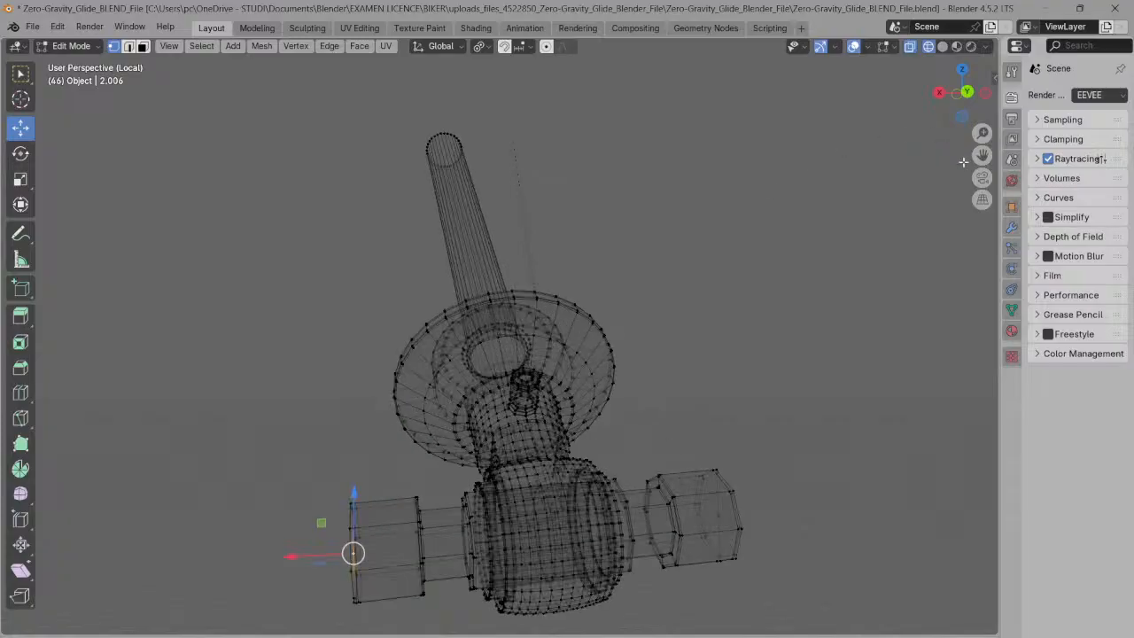
pyautogui.moveTo(981, 156); pyautogui.dragTo(1043, 76)
pyautogui.scroll(1, 933, 127)
pyautogui.scroll(5, 933, 128)
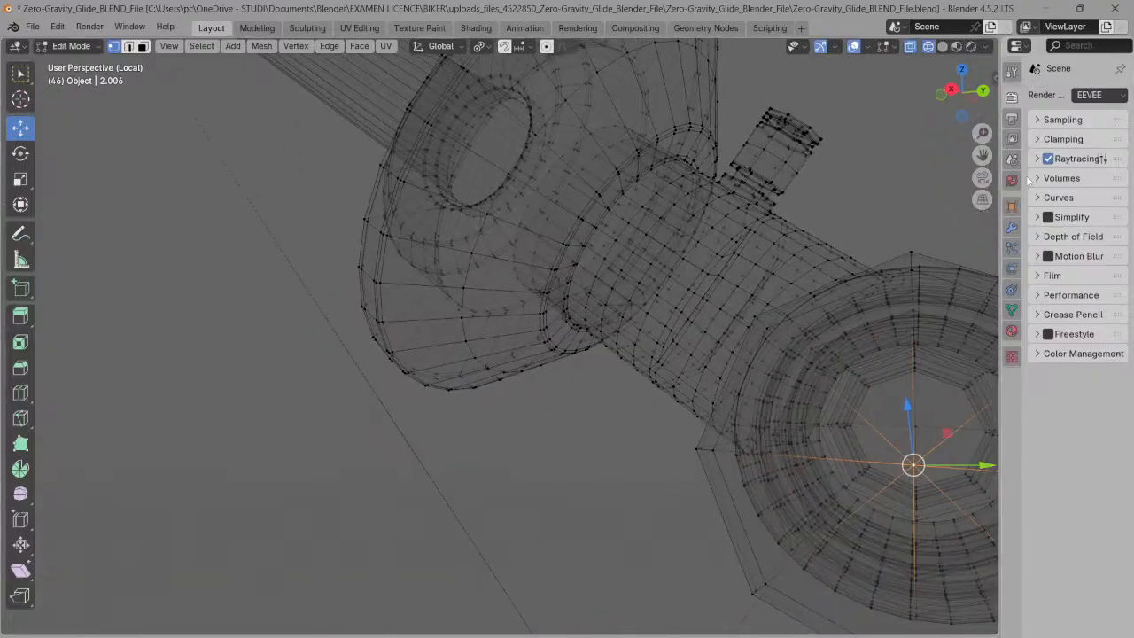
pyautogui.moveTo(982, 156); pyautogui.dragTo(846, 169)
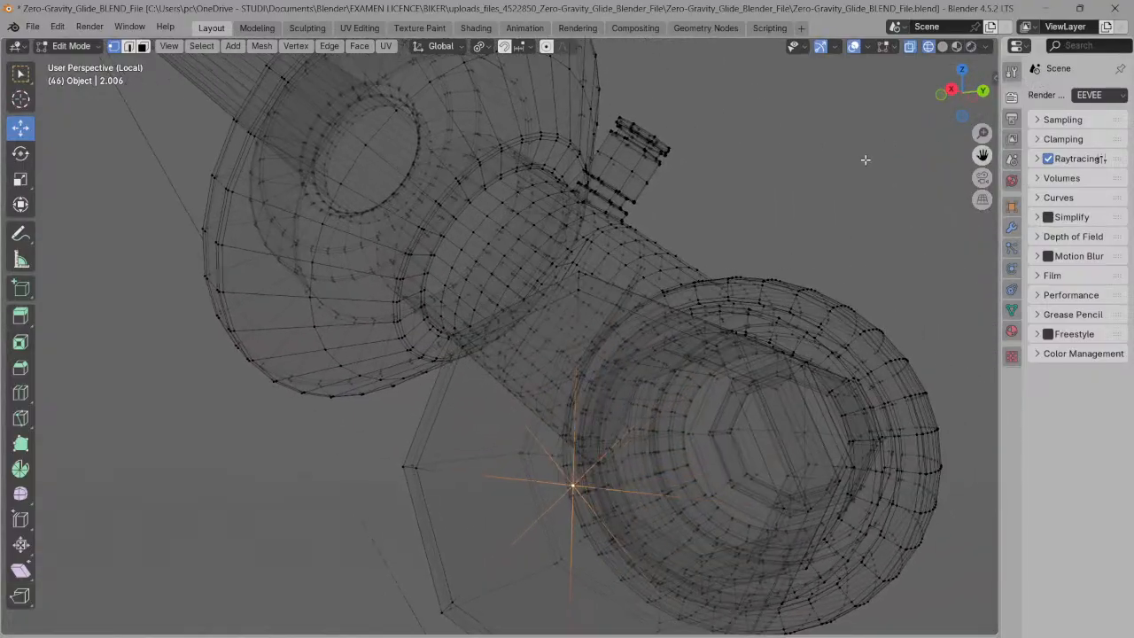
pyautogui.scroll(3, 812, 296)
pyautogui.moveTo(983, 166); pyautogui.dragTo(906, 201)
pyautogui.moveTo(974, 122); pyautogui.dragTo(967, 115)
pyautogui.moveTo(981, 155); pyautogui.dragTo(859, 112)
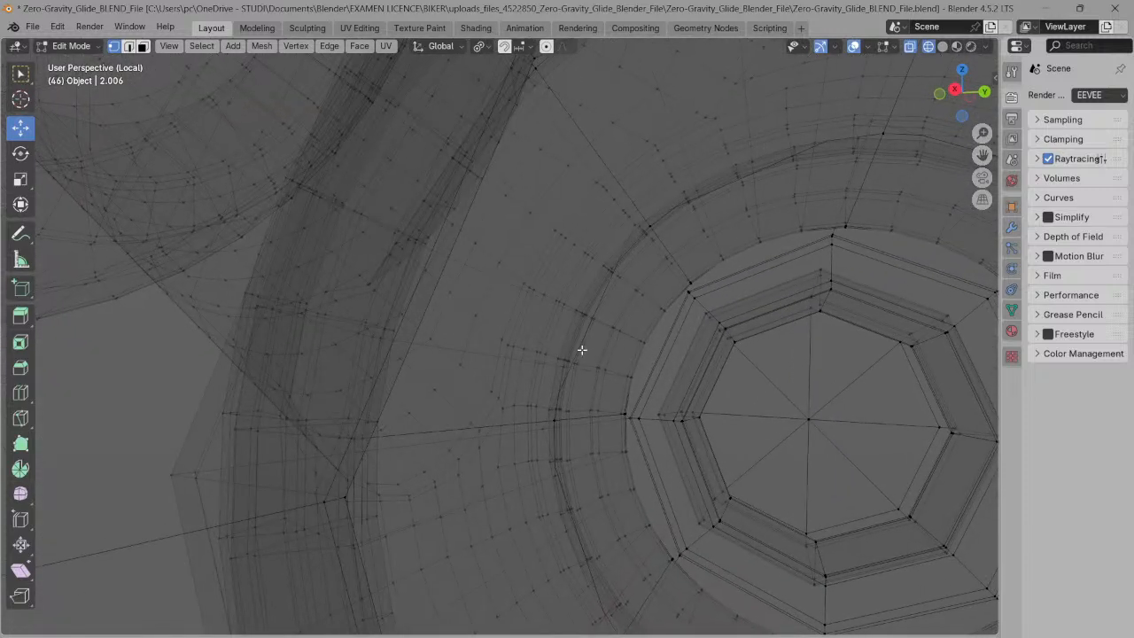
# - Select the full circular edge loop around the opening of the damper's lower mounting eye in edge selection mode
pyautogui.press('2')
pyautogui.click(577, 354)
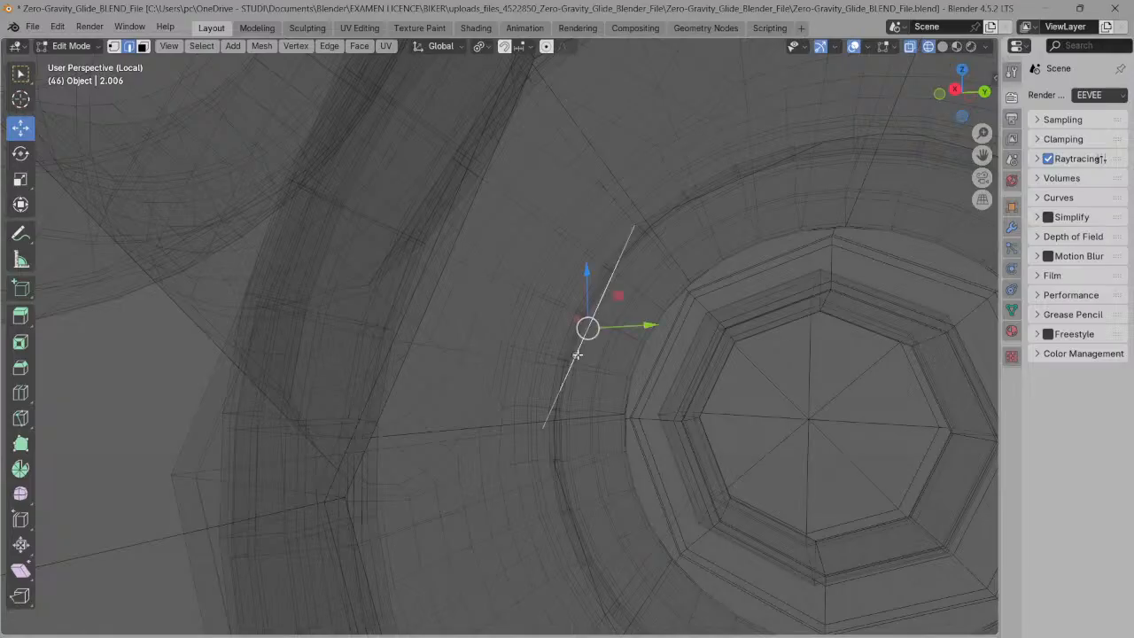
pyautogui.keyDown('ctrl'); pyautogui.keyDown('alt'); pyautogui.click(552, 455); pyautogui.keyUp('alt'); pyautogui.keyUp('ctrl')
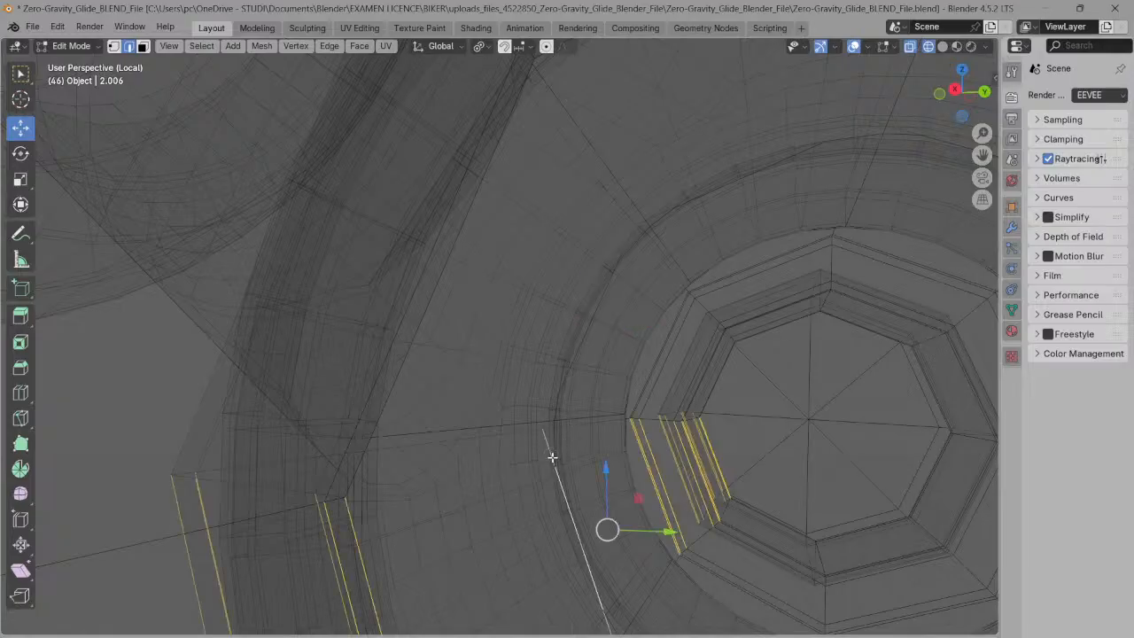
pyautogui.click(583, 345)
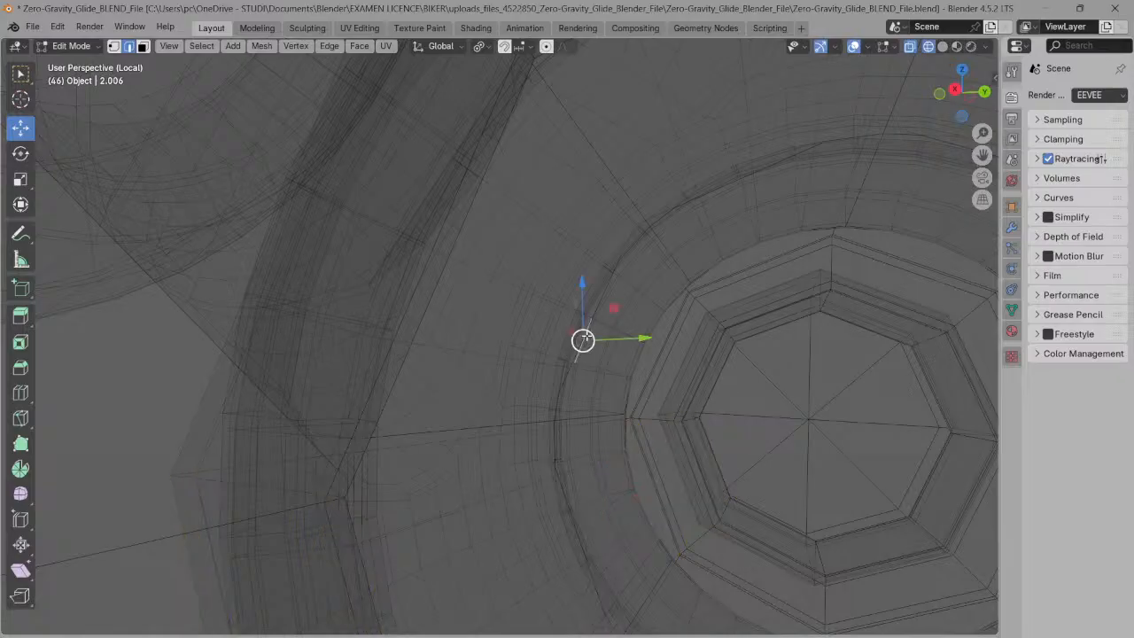
pyautogui.moveTo(961, 97)
pyautogui.mouseDown()
pyautogui.moveTo(984, 108)
pyautogui.moveTo(940, 104)
pyautogui.moveTo(948, 106)
pyautogui.mouseUp()
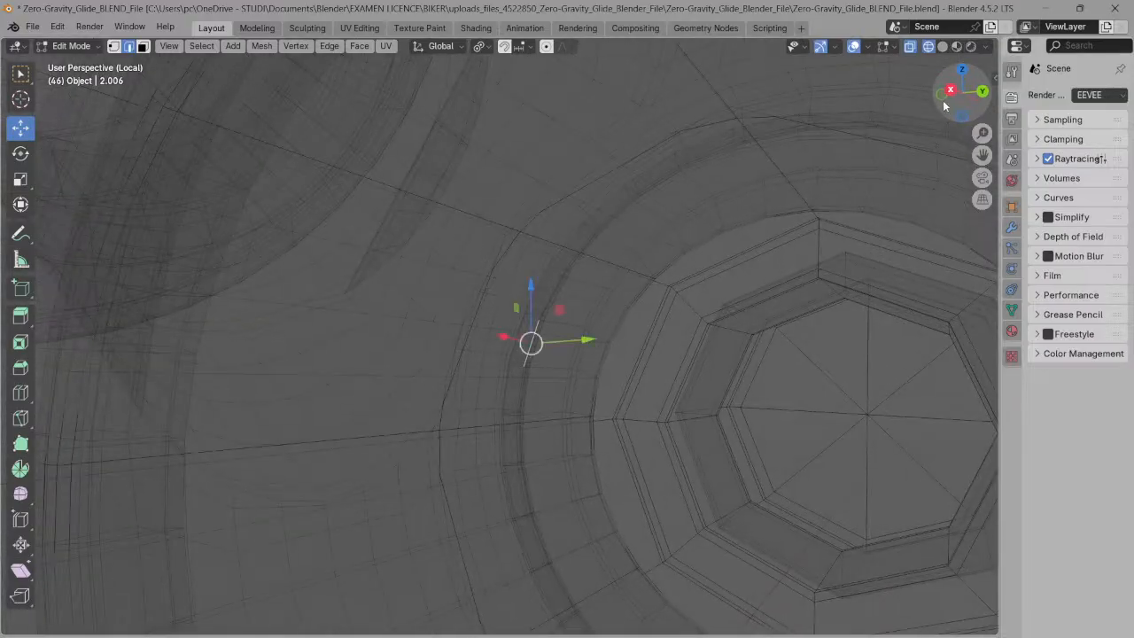
pyautogui.keyDown('alt'); pyautogui.click(509, 248); pyautogui.keyUp('alt')
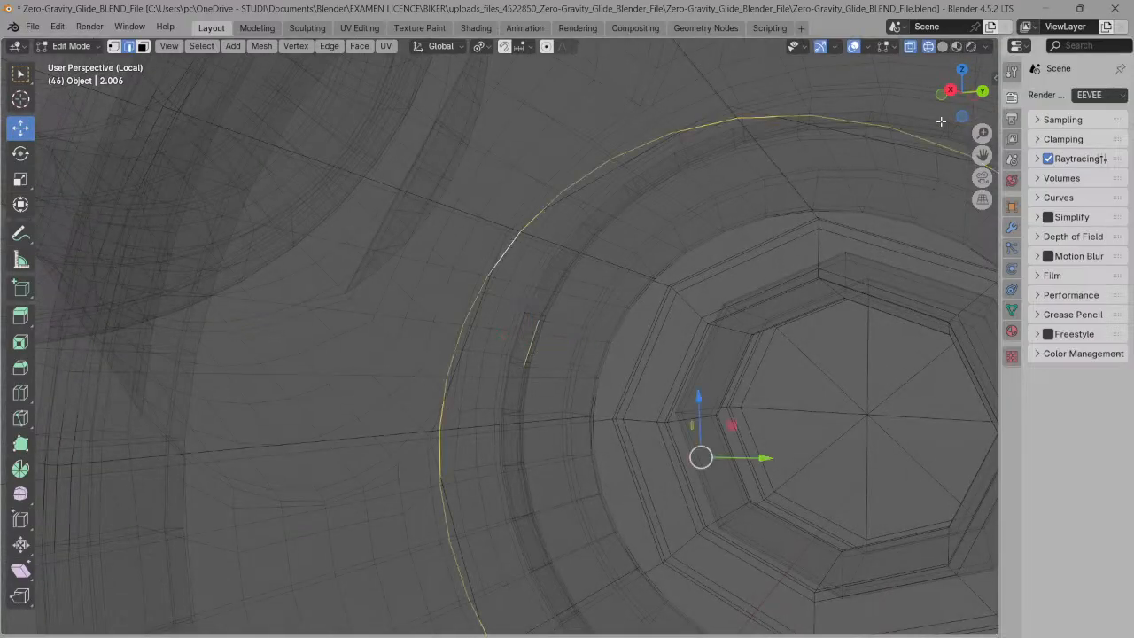
pyautogui.keyDown('shift'); pyautogui.click(538, 330); pyautogui.keyUp('shift')
pyautogui.press('KP_Decimal')
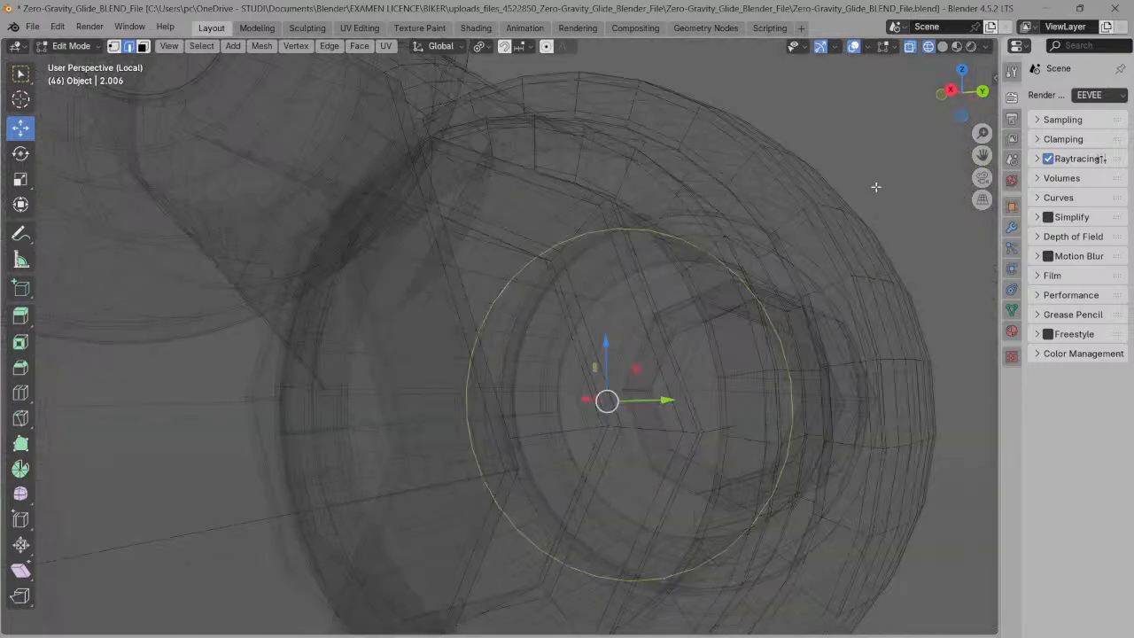
# - Snap the 3D cursor to the selected edge loop's centre and view the damper straight from the right side
pyautogui.hotkey('shift', 's')
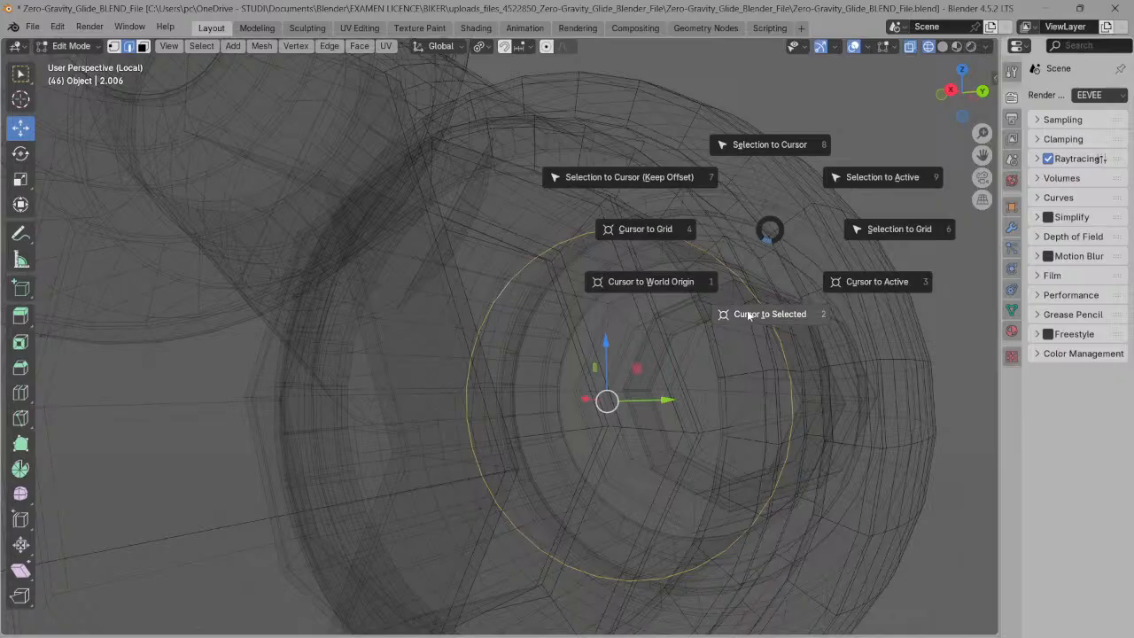
pyautogui.click(749, 311)
pyautogui.scroll(-2, 939, 133)
pyautogui.moveTo(920, 129); pyautogui.dragTo(832, 184, button='middle')
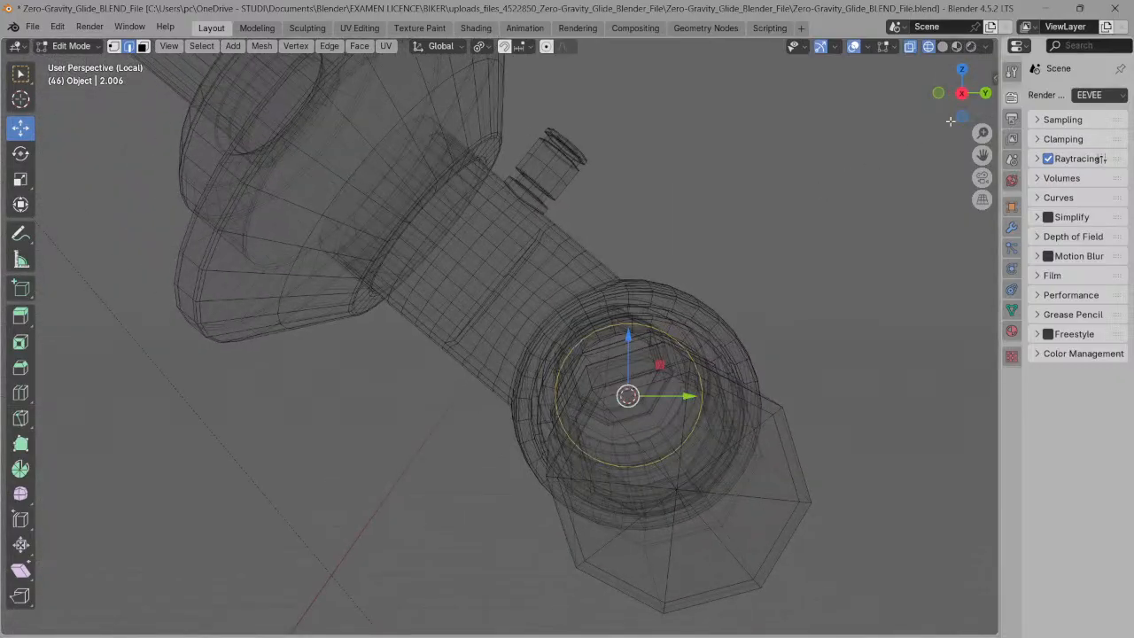
pyautogui.click(962, 92)
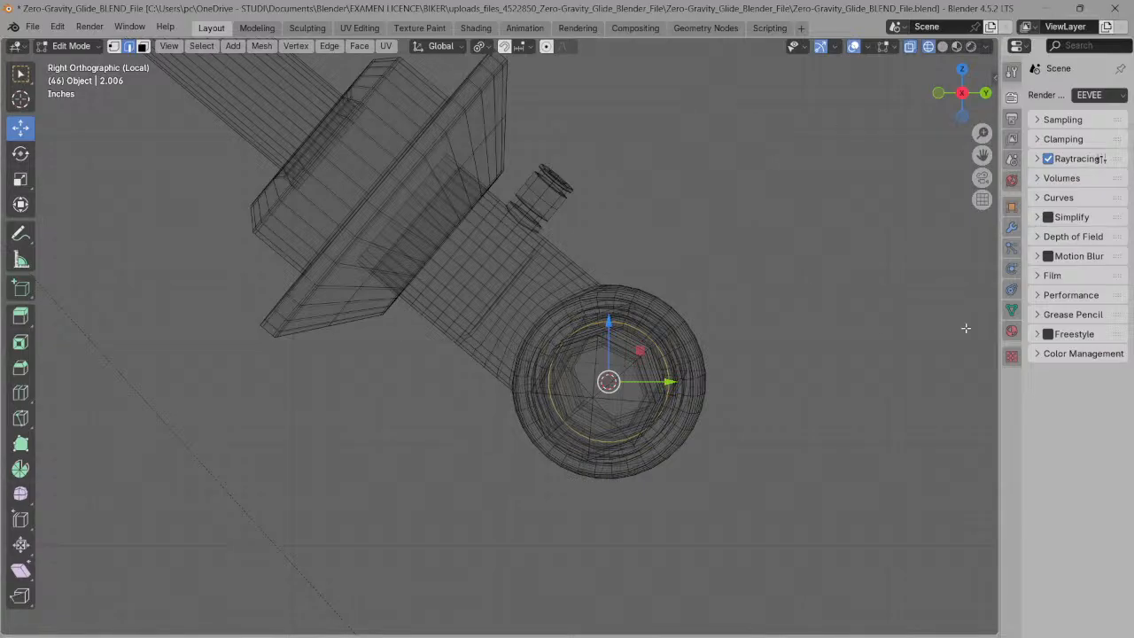
# - Widen the Properties editor and leave local view to bring back the whole motorcycle
pyautogui.moveTo(999, 298); pyautogui.dragTo(833, 284)
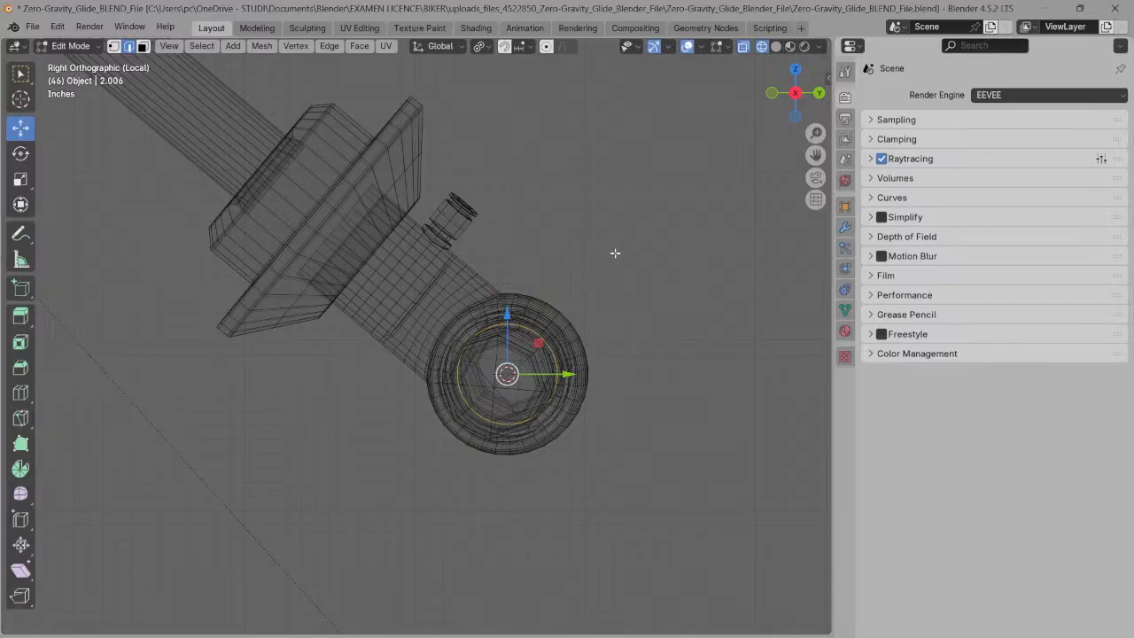
pyautogui.press('KP_Divide')
pyautogui.scroll(-2, 677, 224)
pyautogui.scroll(-2, 632, 255)
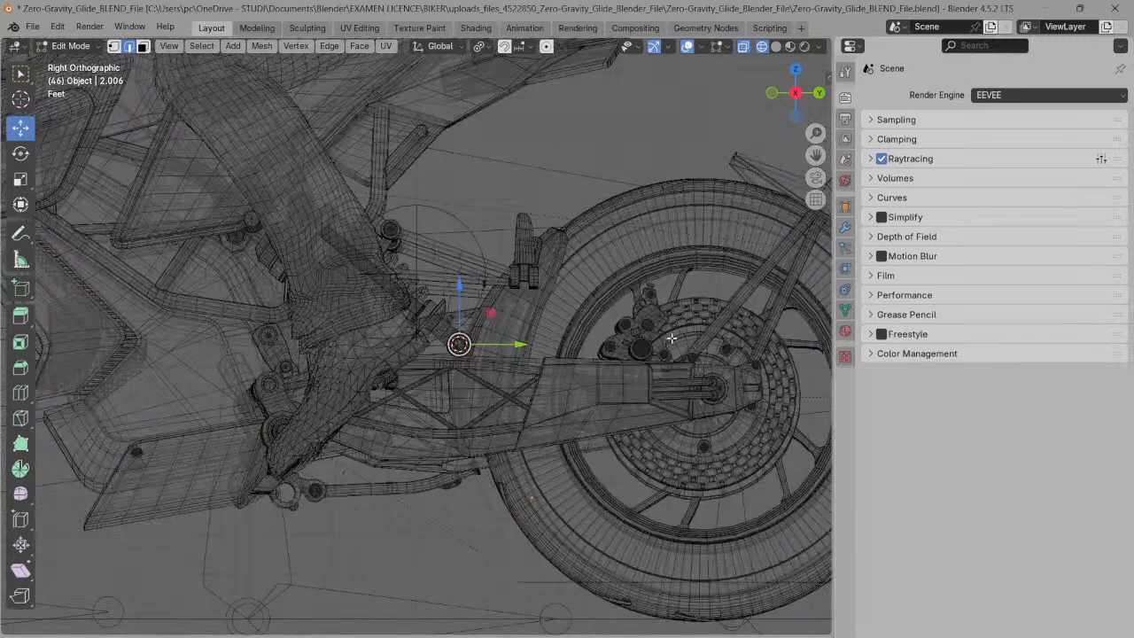
pyautogui.scroll(-1, 596, 405)
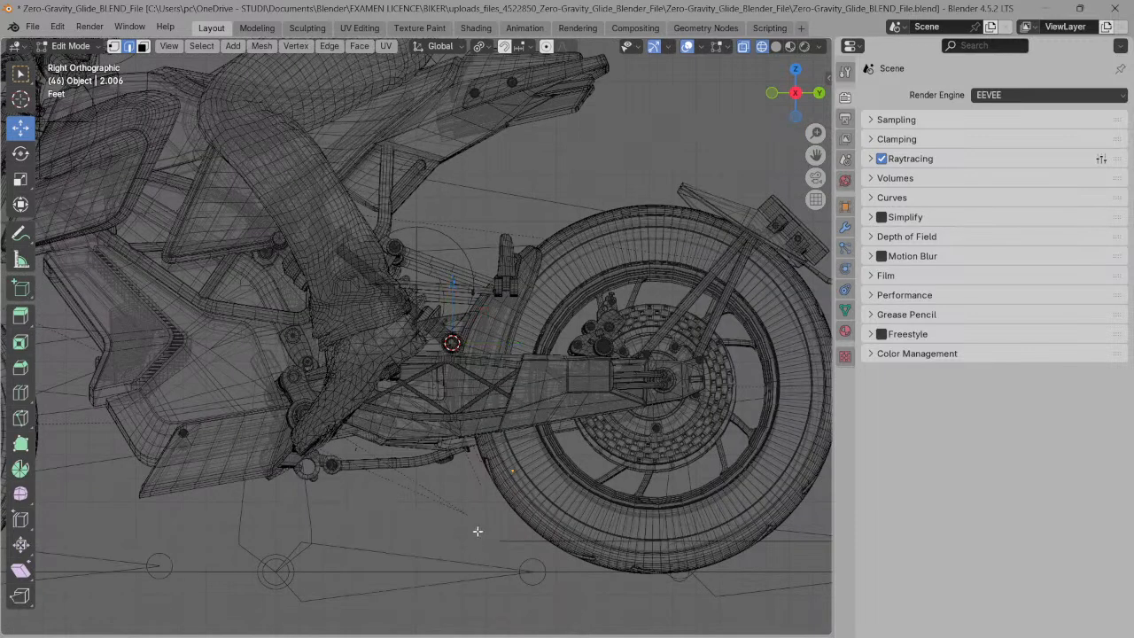
# - Select the BIKE_RIGGING armature in Object Mode, hide its MECHANICAL bone collection and show the DEFORMATION collection
pyautogui.press('Tab')
pyautogui.click(474, 568)
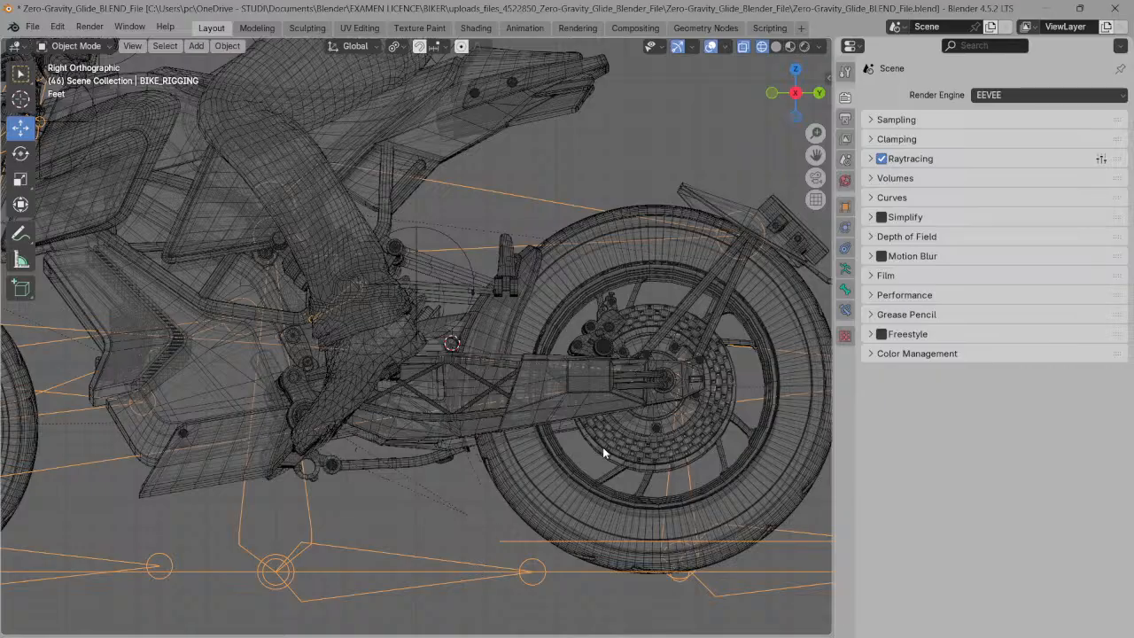
pyautogui.click(844, 270)
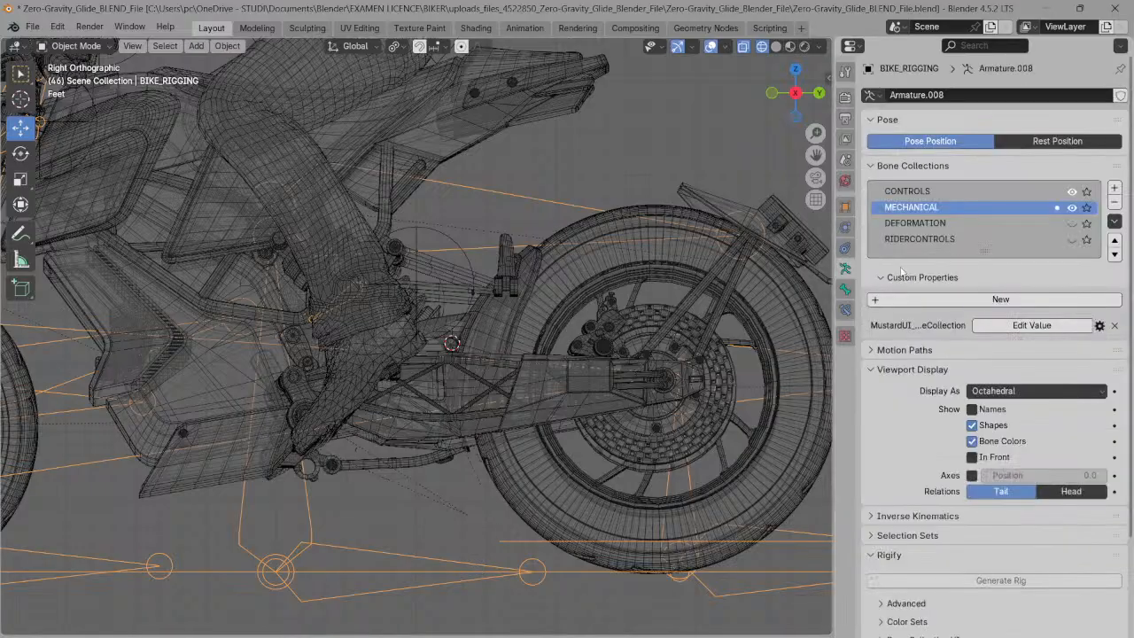
pyautogui.click(1072, 207)
pyautogui.click(1071, 223)
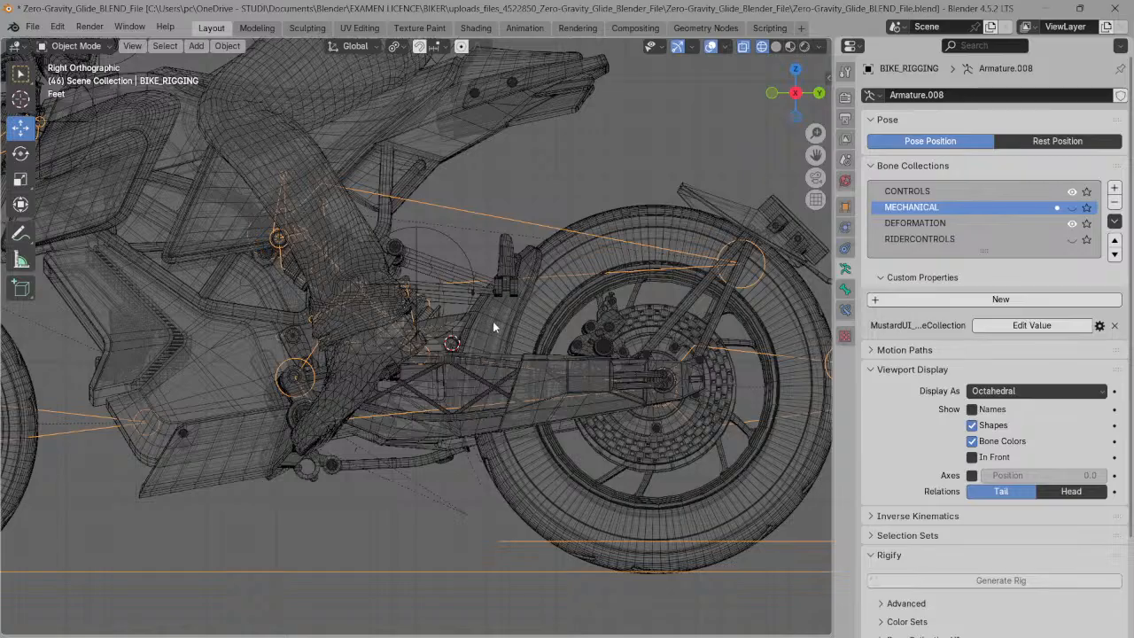
# - In the armature's Edit Mode, make DEFORMATION the active bone collection and select the DEF_SHOCK_ABSORBER_BOTTOM bone
pyautogui.scroll(1, 492, 321)
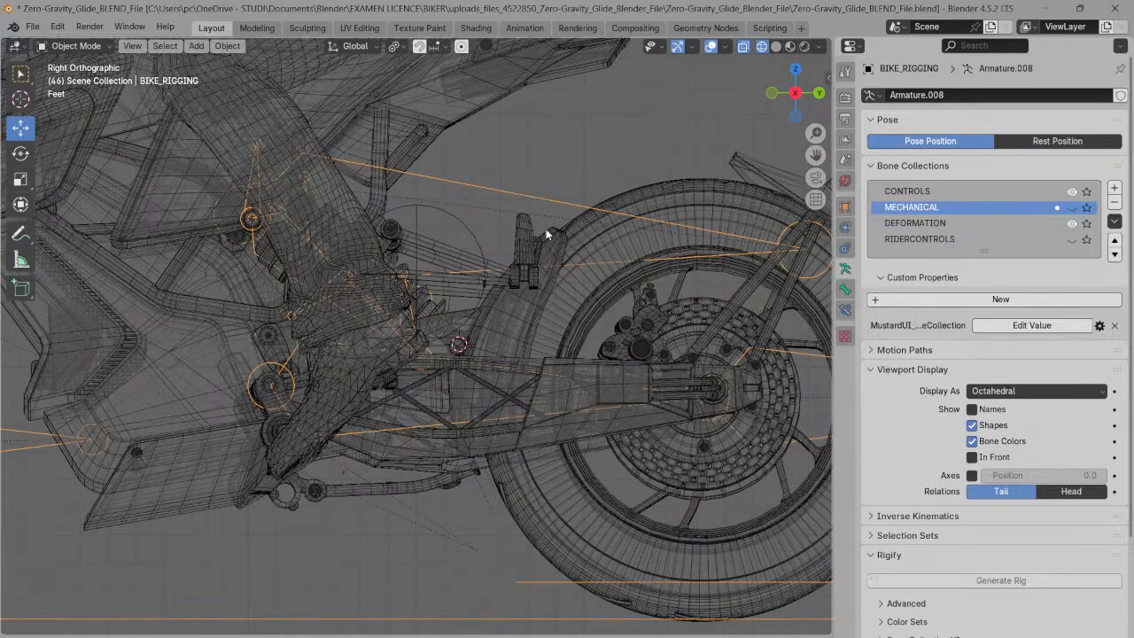
pyautogui.press('Tab')
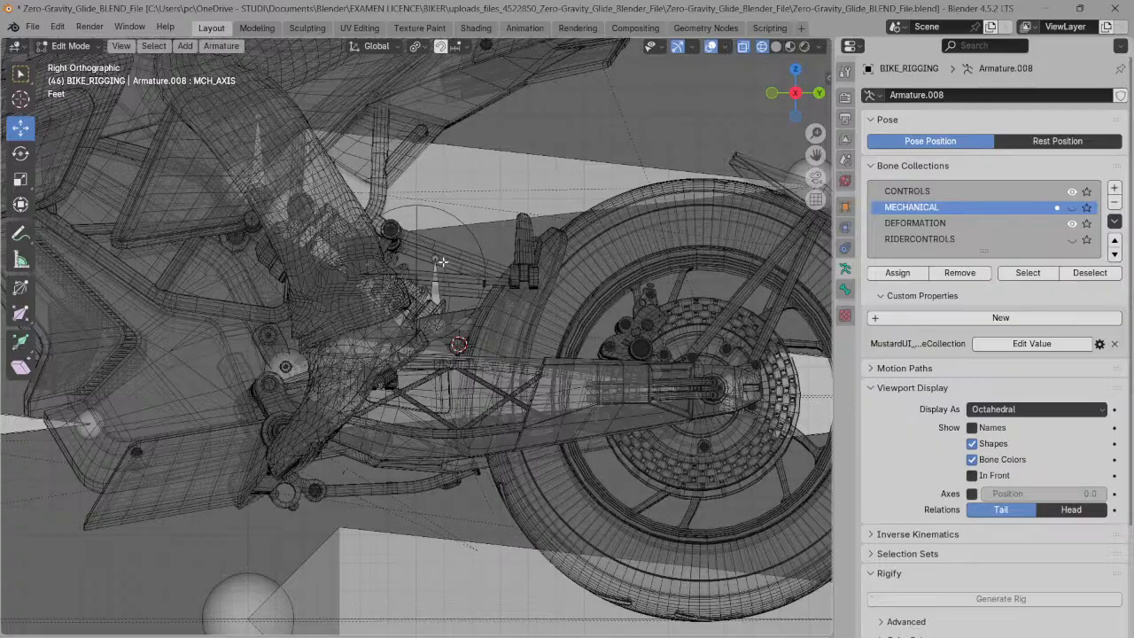
pyautogui.click(914, 223)
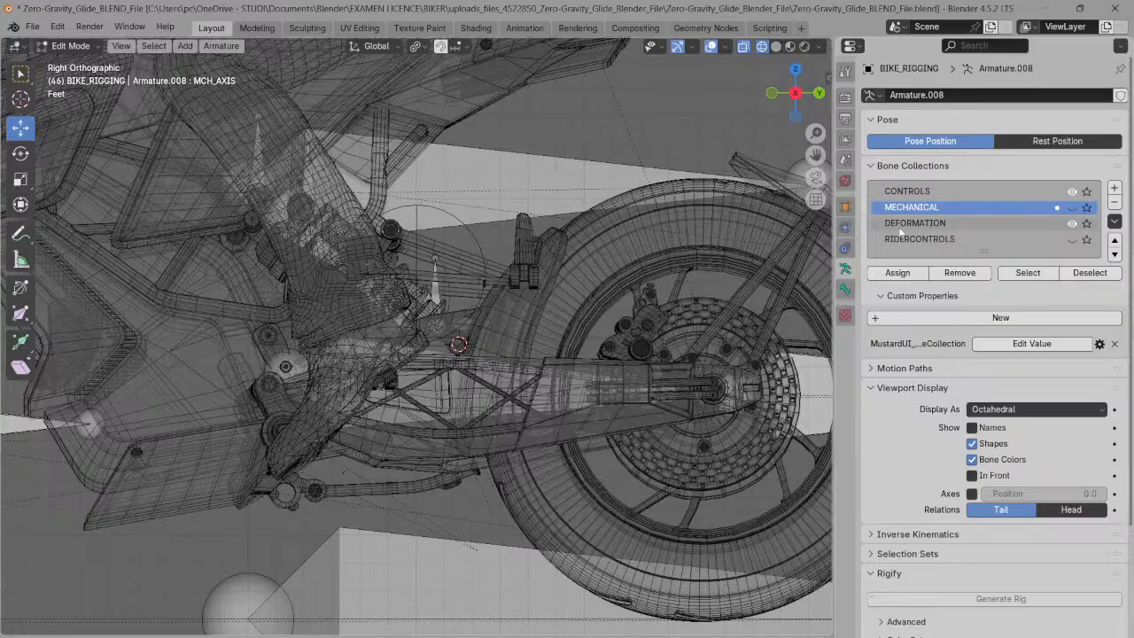
pyautogui.scroll(4, 417, 269)
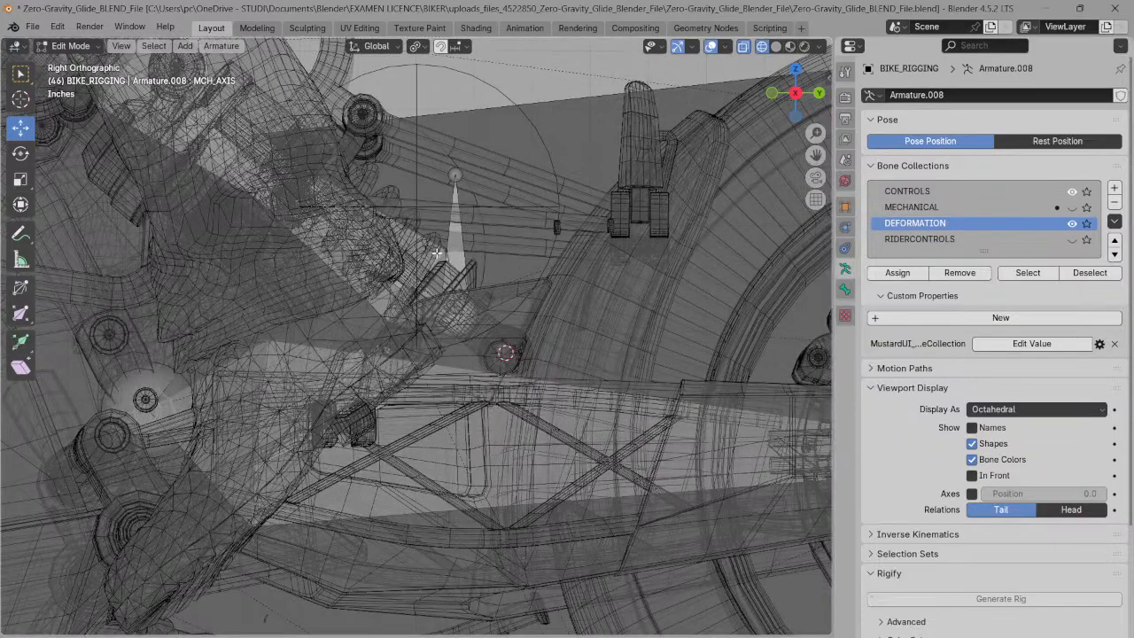
pyautogui.click(437, 254)
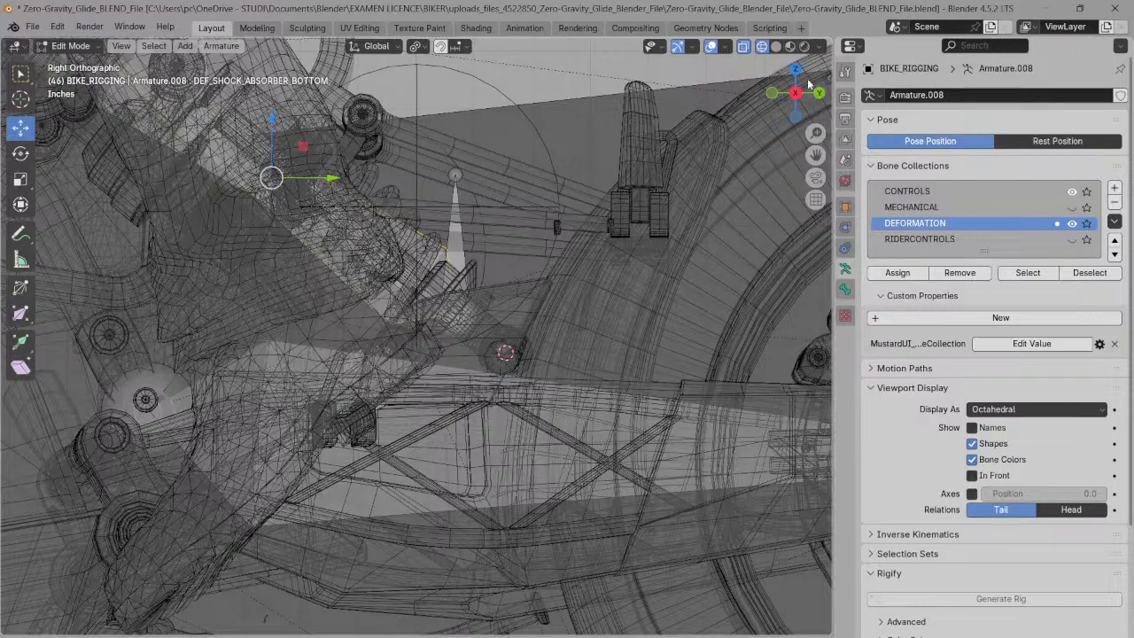
# - Check the lower shock absorber bone's name and examine its placement at an angle and from the right side
pyautogui.moveTo(816, 133); pyautogui.dragTo(907, 191)
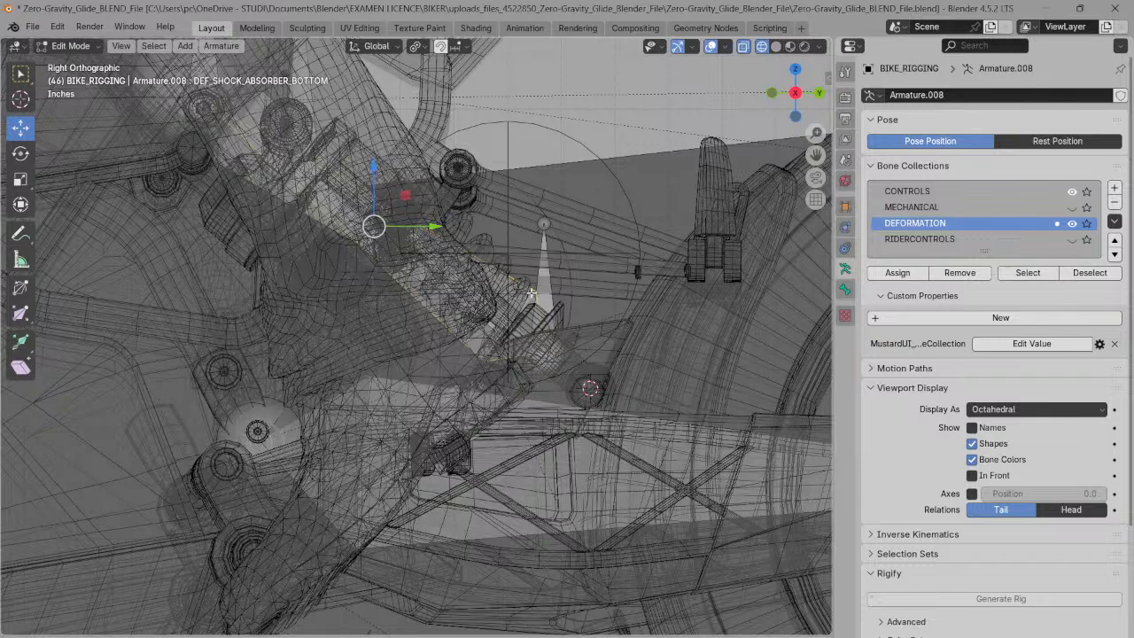
pyautogui.press('F2')
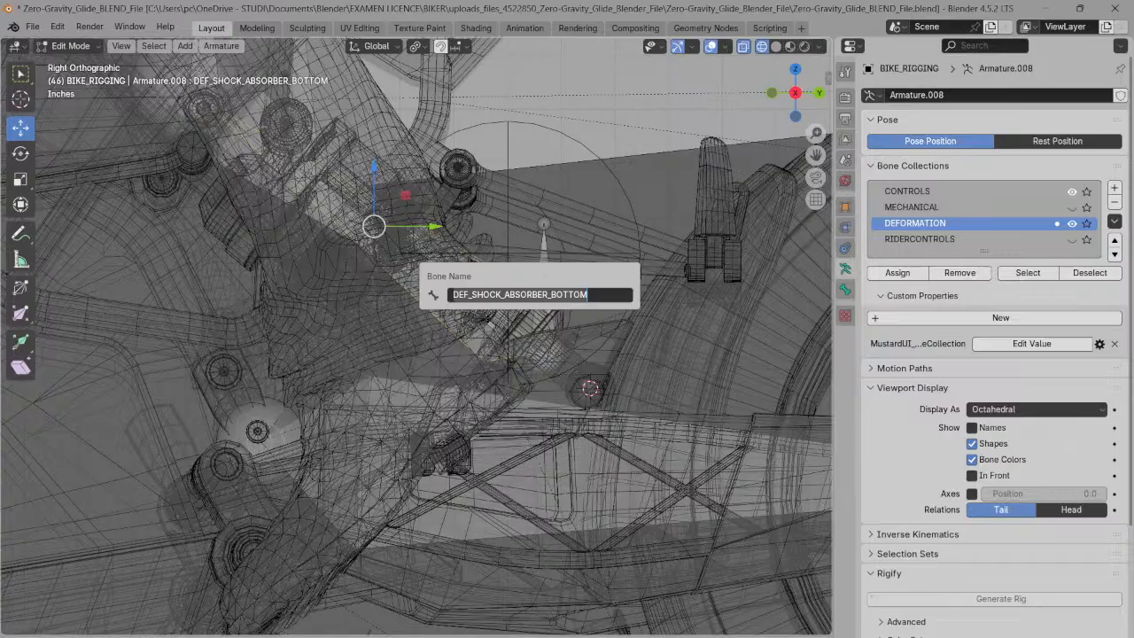
pyautogui.moveTo(816, 80); pyautogui.dragTo(747, 119)
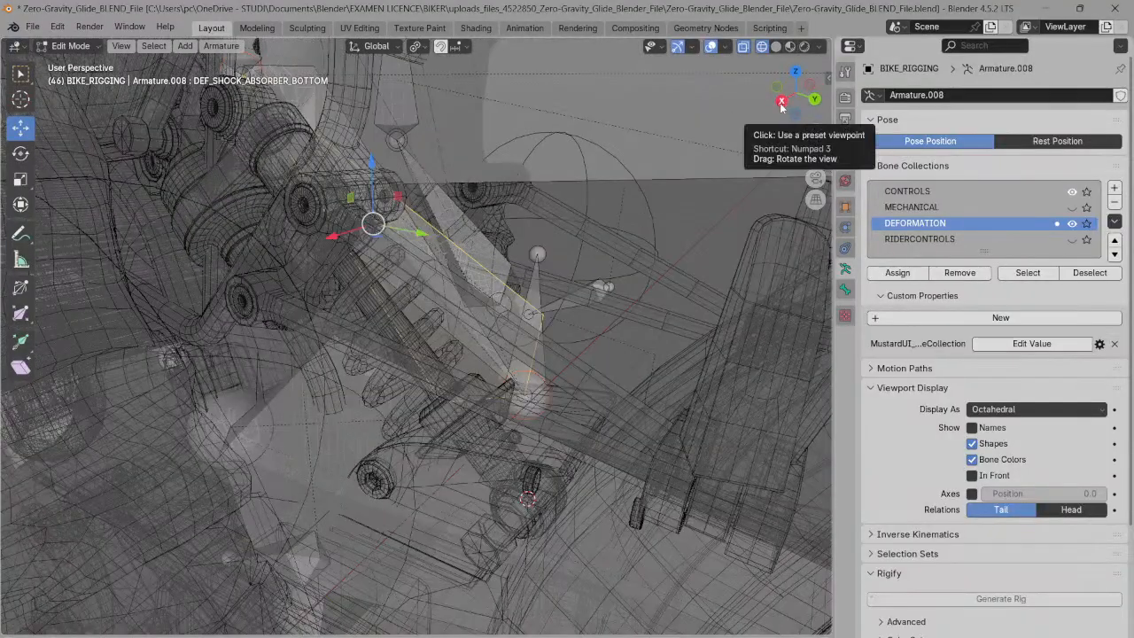
pyautogui.click(785, 107)
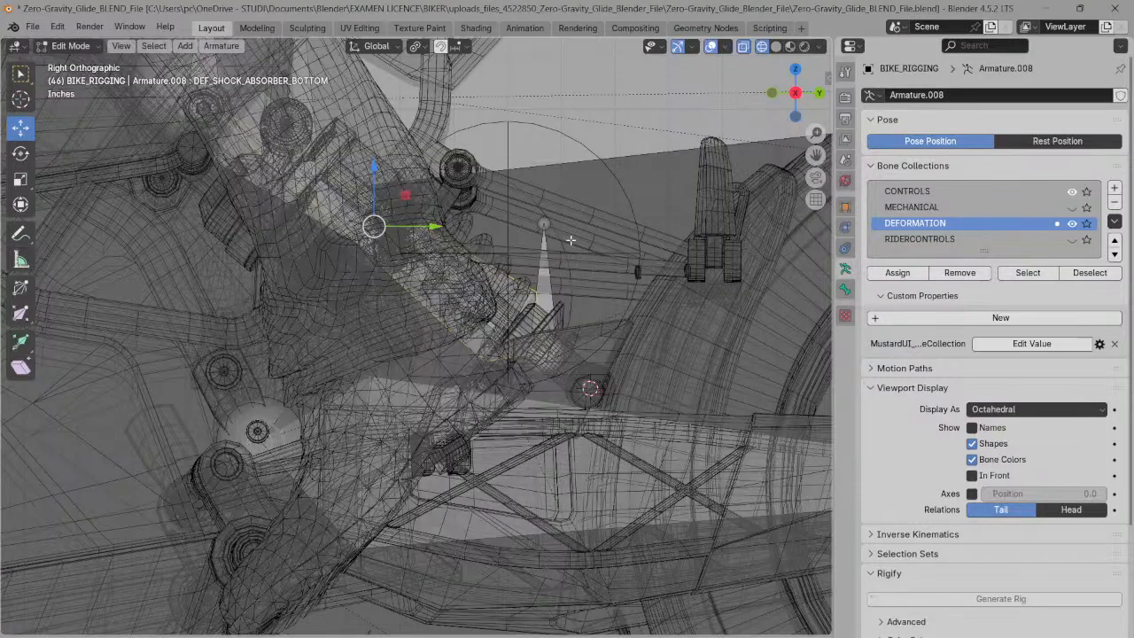
pyautogui.moveTo(802, 86); pyautogui.dragTo(735, 128)
pyautogui.click(783, 101)
# - Select the DEF_SHOCK_ABSORBER_TOP bone and check its name, keeping it as it is
pyautogui.click(240, 147)
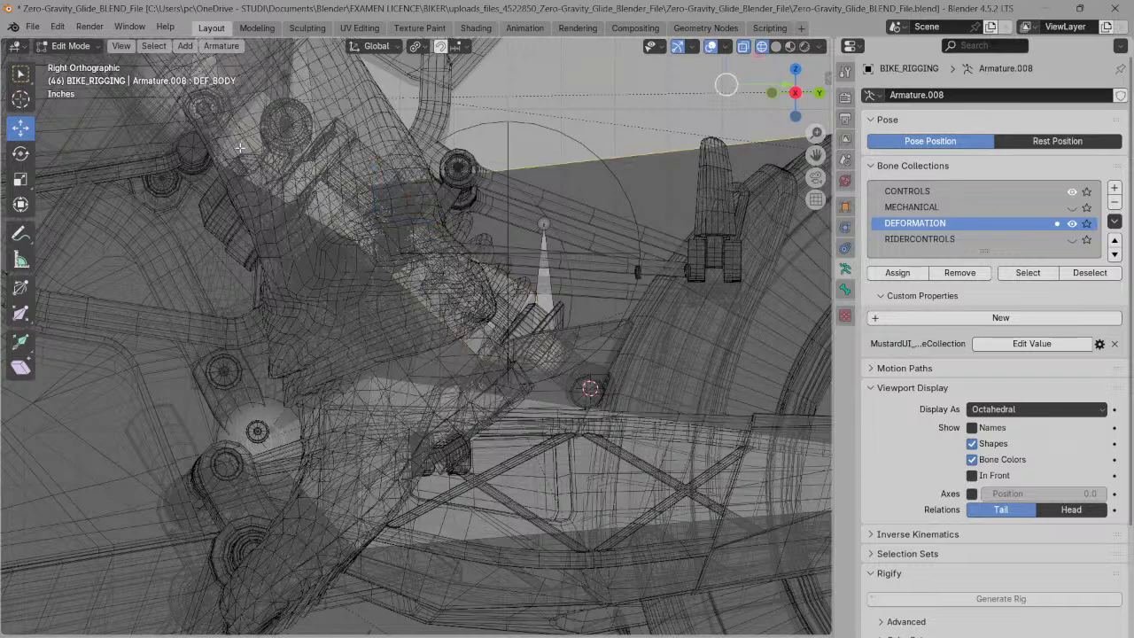
pyautogui.click(260, 104)
pyautogui.press('F2')
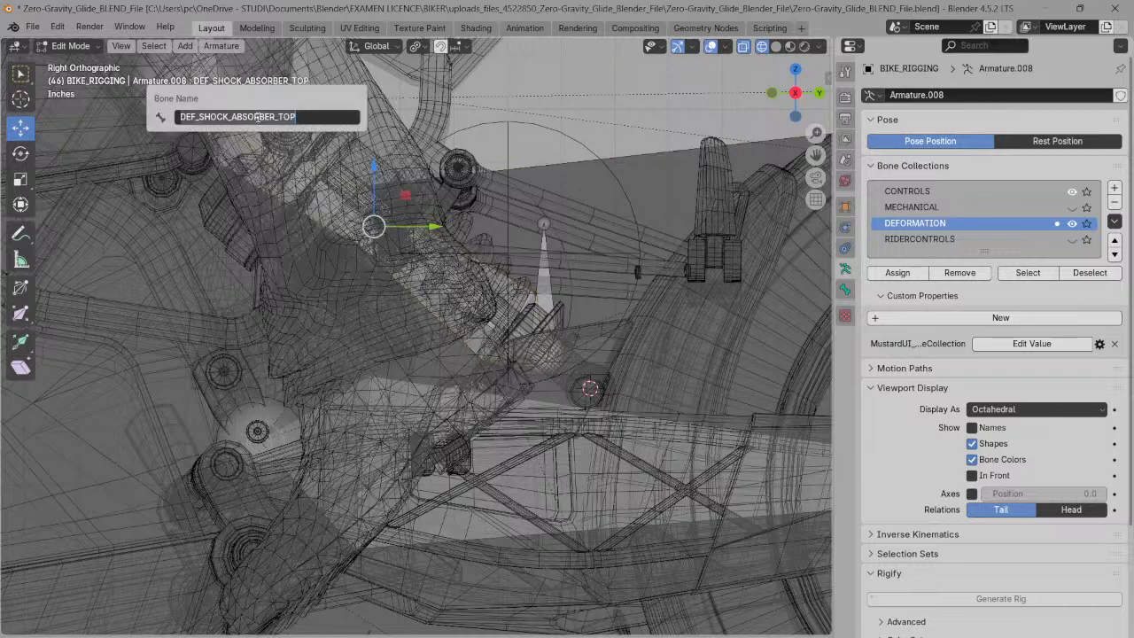
pyautogui.press('Return')
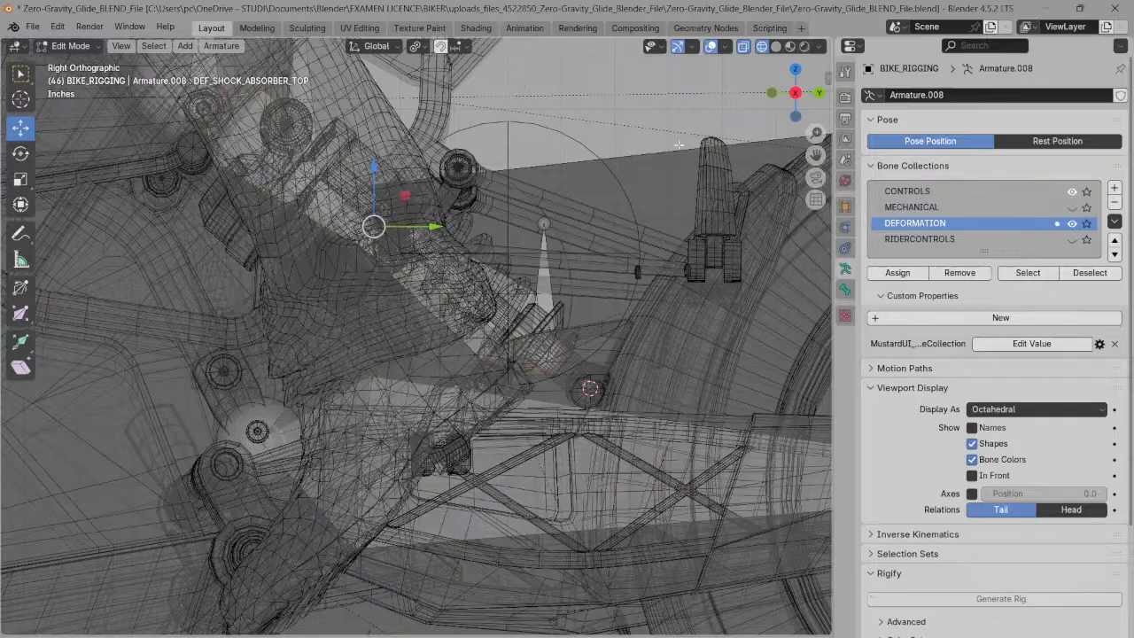
pyautogui.moveTo(821, 162); pyautogui.dragTo(655, 203)
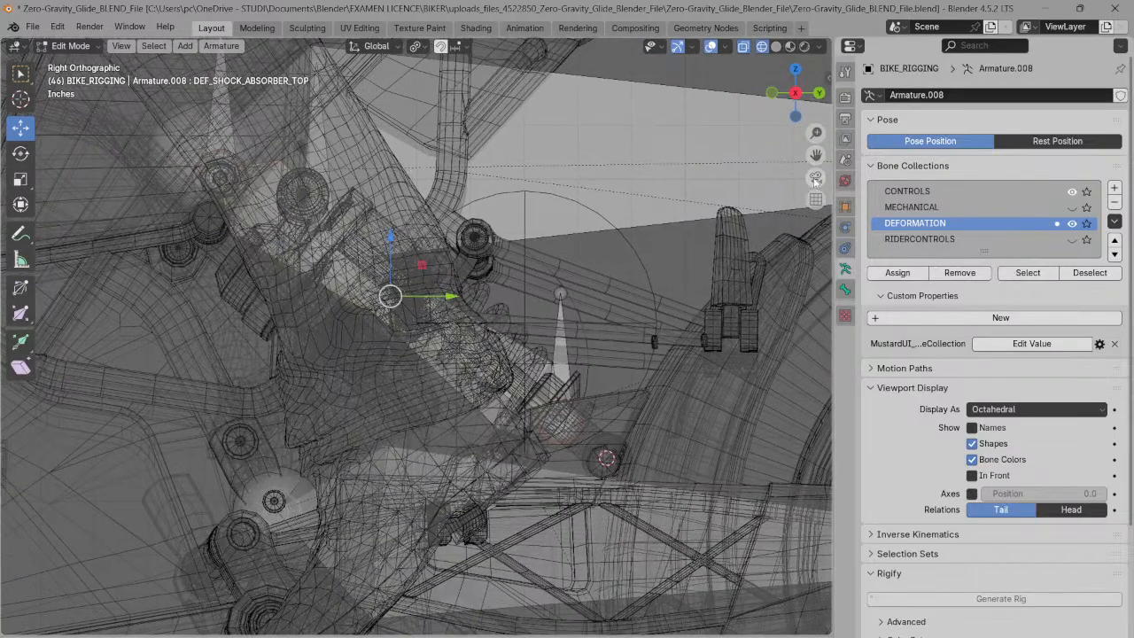
# - Select the MCH_SHOCKABSORBER_BOTTOMTARGET bone at the shock absorber's upper mount and hide the CONTROLS bone collection
pyautogui.moveTo(816, 151); pyautogui.dragTo(875, 267)
pyautogui.click(286, 218)
pyautogui.click(284, 196)
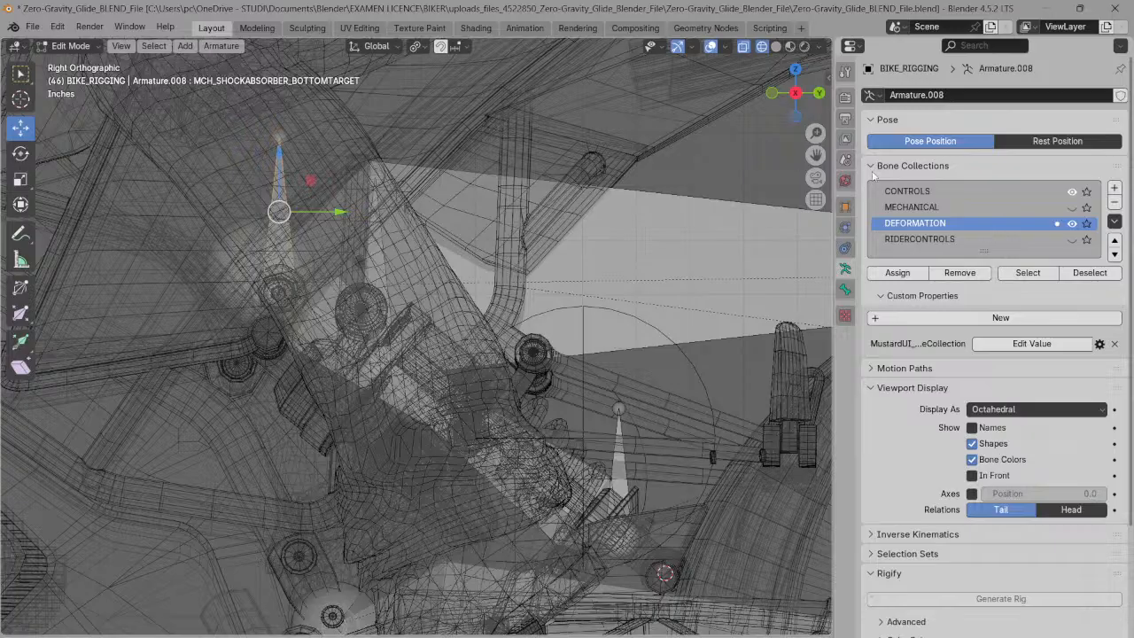
pyautogui.click(1072, 191)
# - Check the names and positions of the shock absorber's two target bones, ending with MCH_SHOCKABSORBER_TOPTARGET selected
pyautogui.click(616, 453)
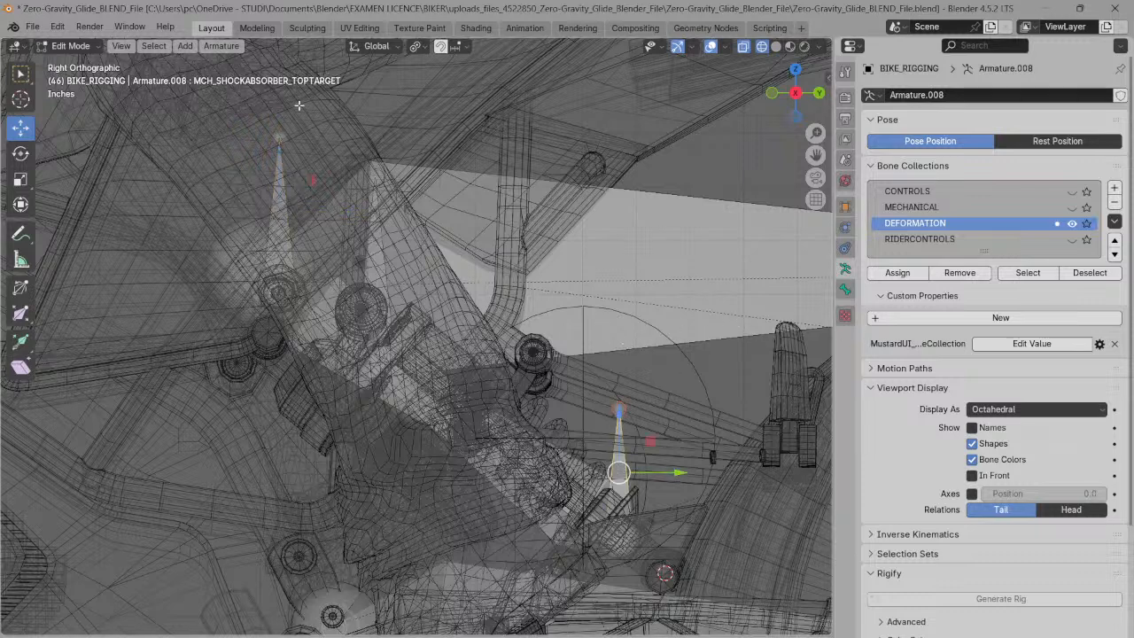
pyautogui.click(282, 193)
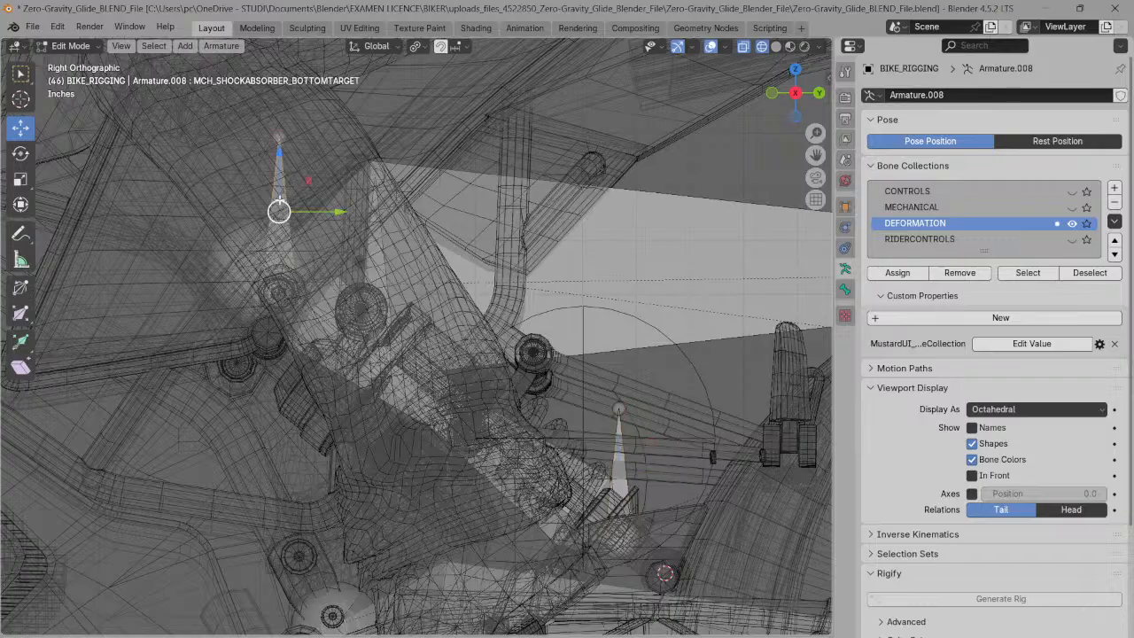
pyautogui.click(620, 456)
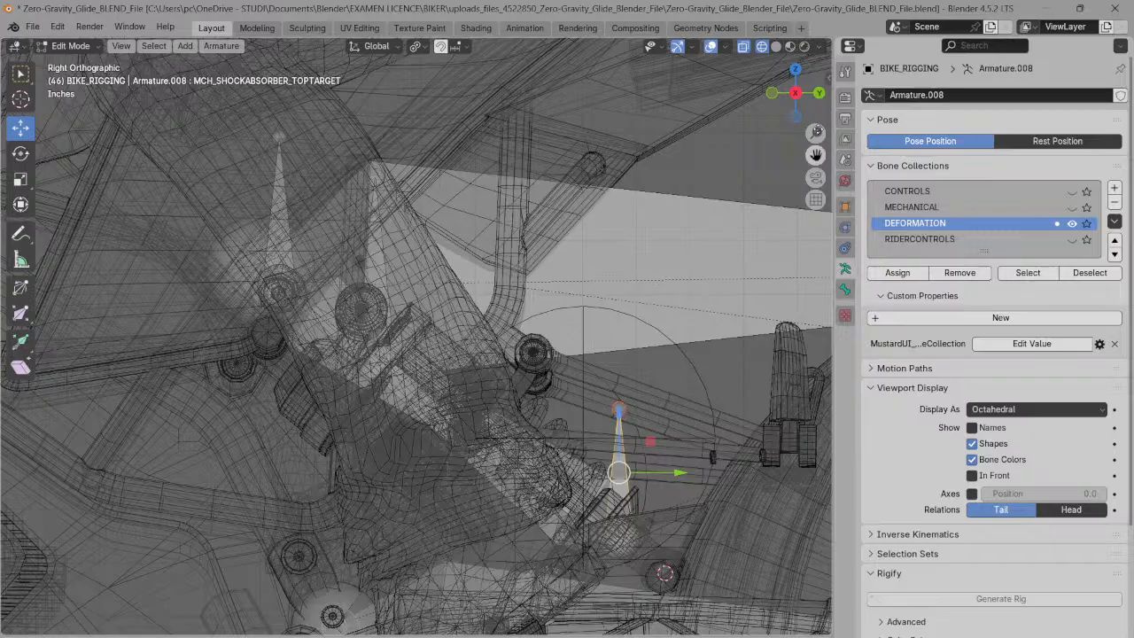
# - Examine the rear shock absorber area at an angle in solid shading without X-ray, and return to see-through wireframe display
pyautogui.moveTo(813, 132); pyautogui.dragTo(783, 191)
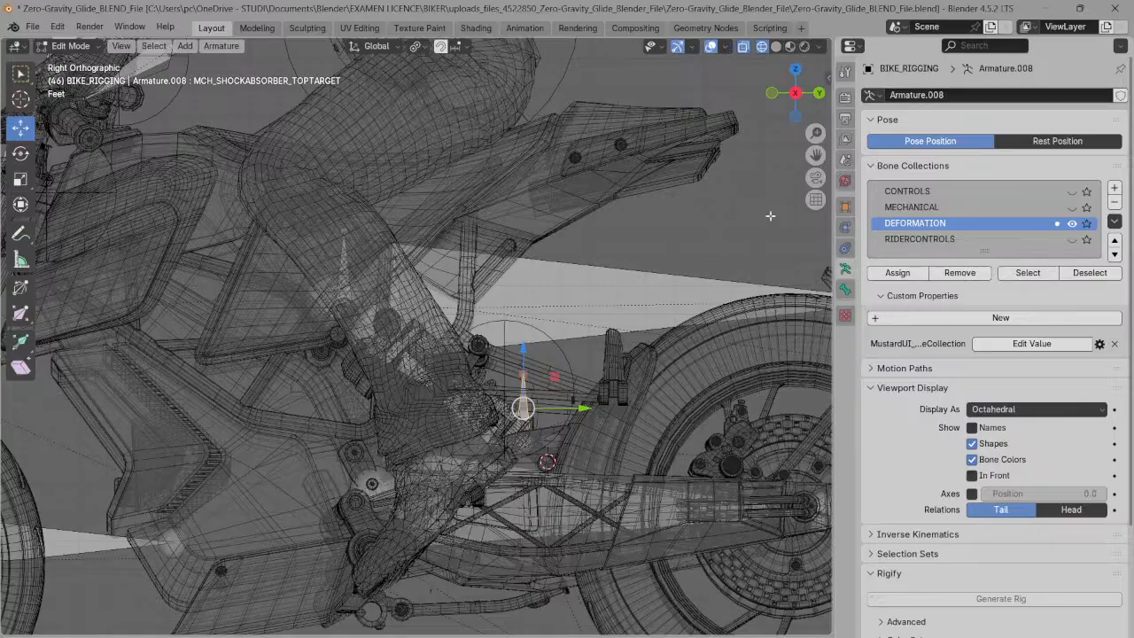
pyautogui.click(776, 47)
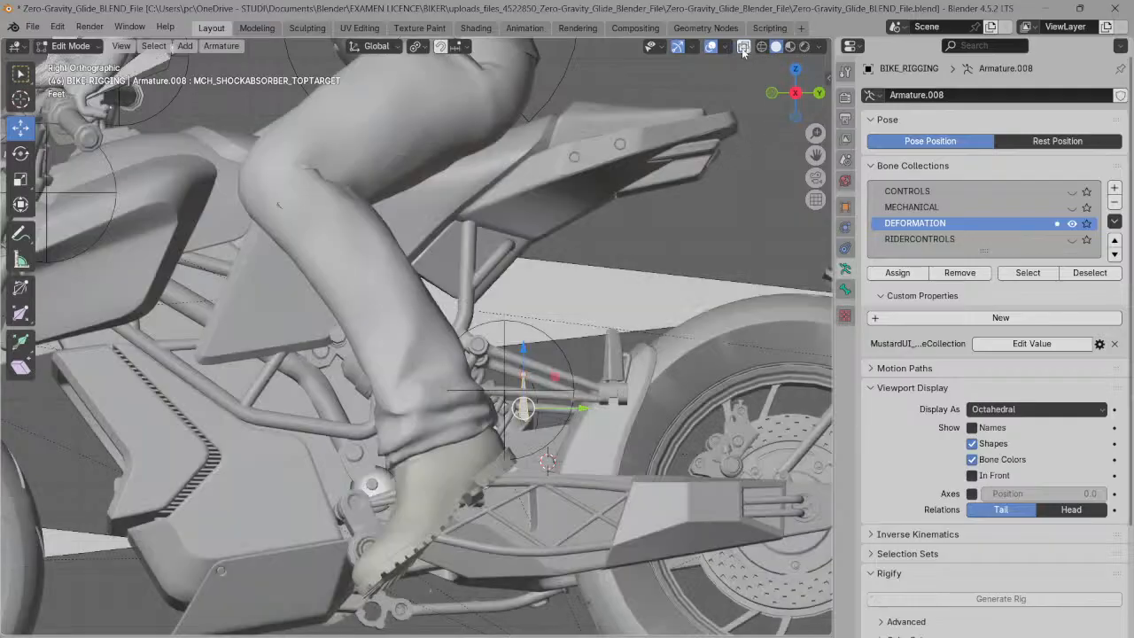
pyautogui.click(742, 47)
pyautogui.moveTo(781, 102); pyautogui.dragTo(786, 89)
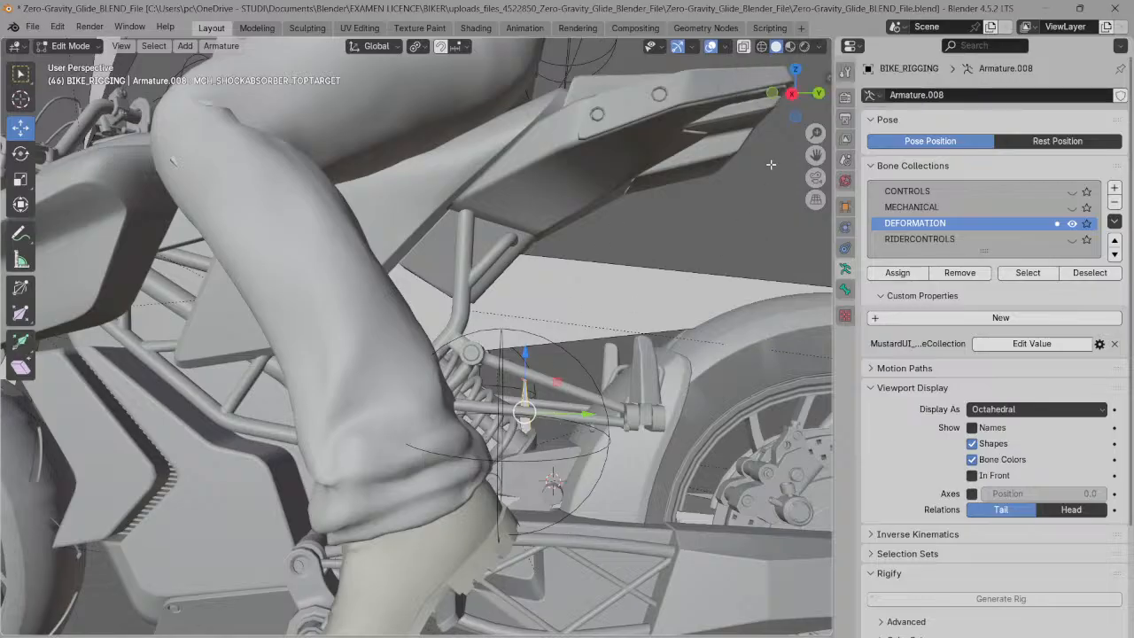
pyautogui.click(761, 46)
pyautogui.click(744, 46)
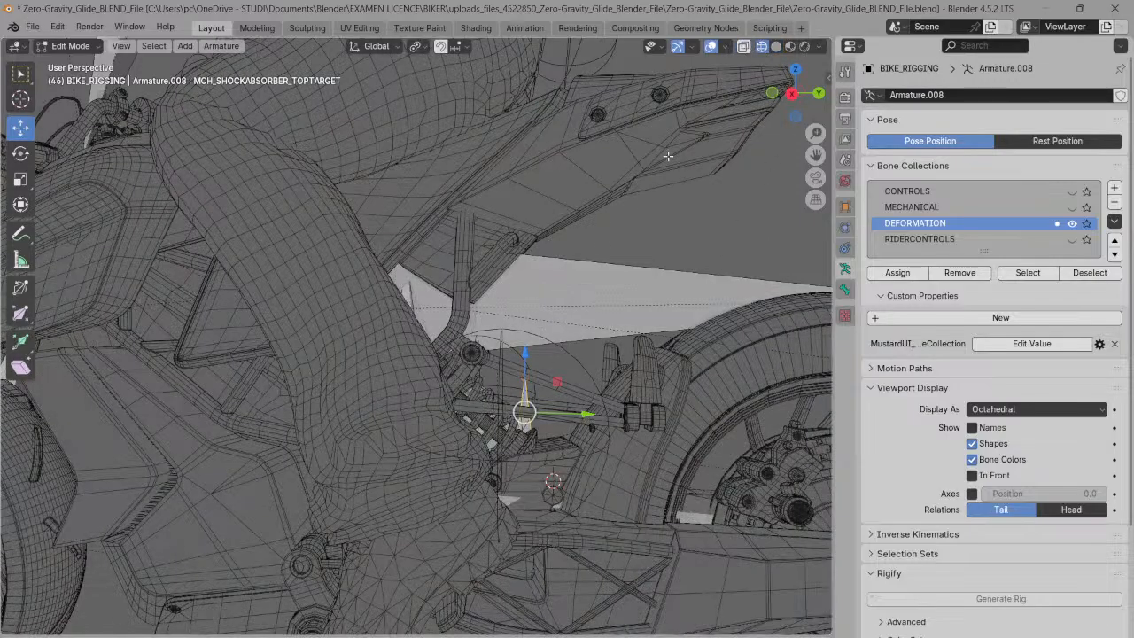
pyautogui.click(744, 46)
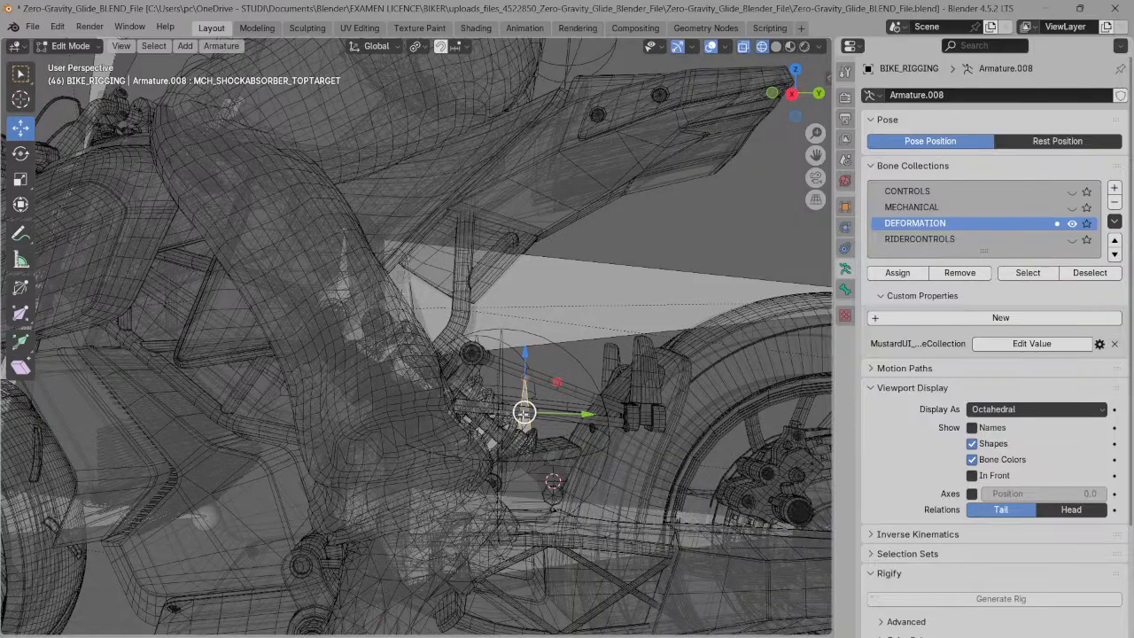
# - Check the DEF_SHOCK_ABSORBER_BOTTOM bone, and select MCH_SHOCKABSORBER_BOTTOMTARGET and show its bone properties
pyautogui.click(503, 424)
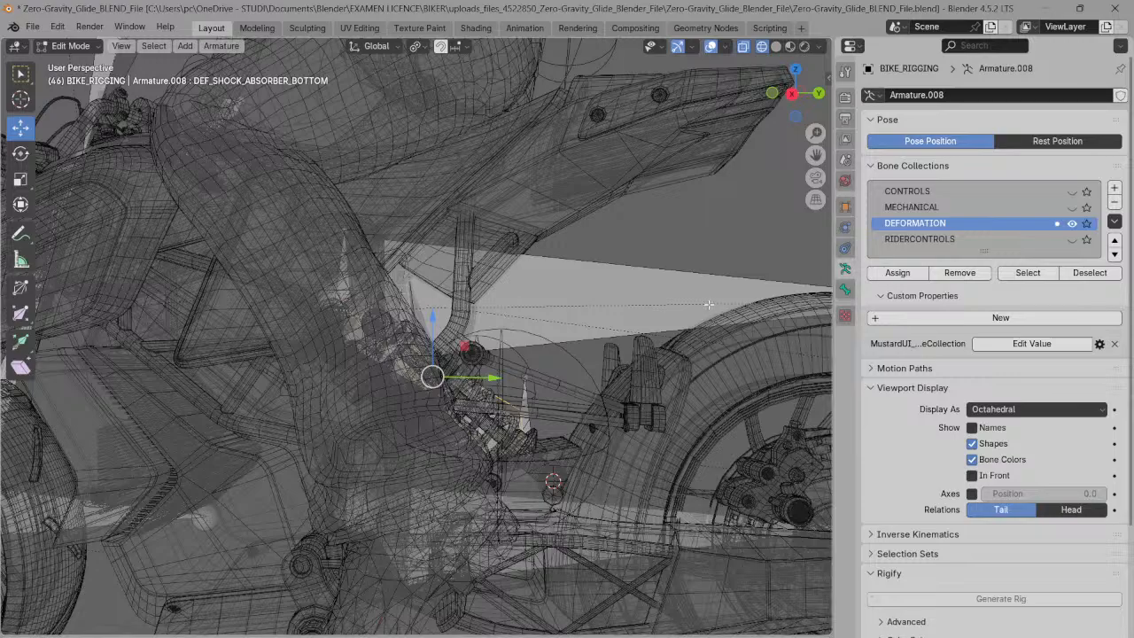
pyautogui.click(347, 279)
pyautogui.click(345, 268)
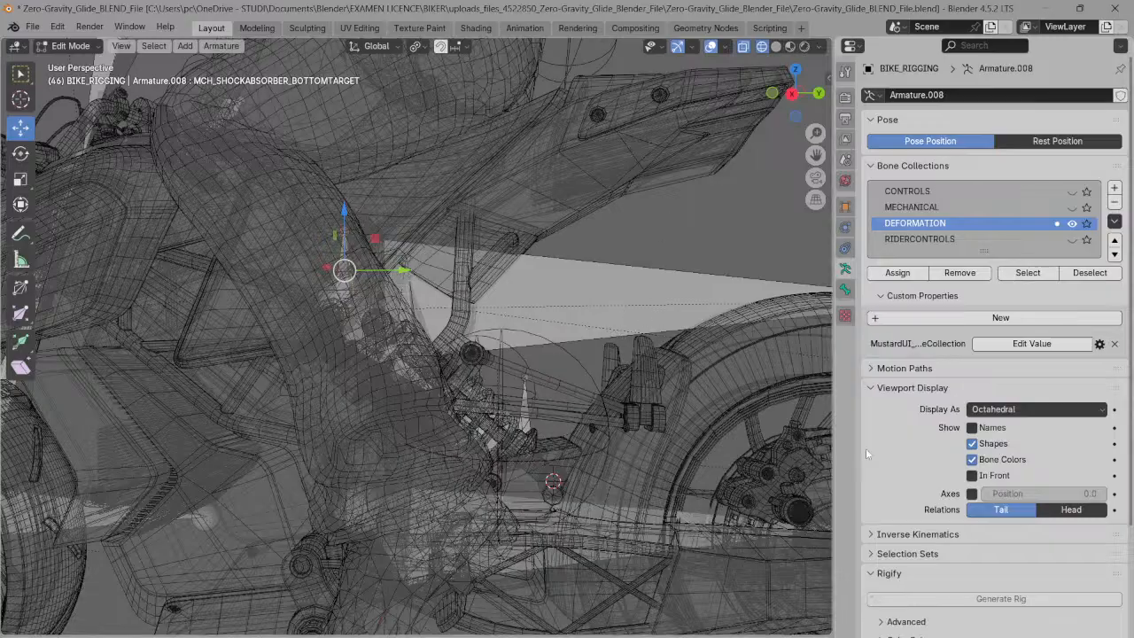
pyautogui.click(846, 288)
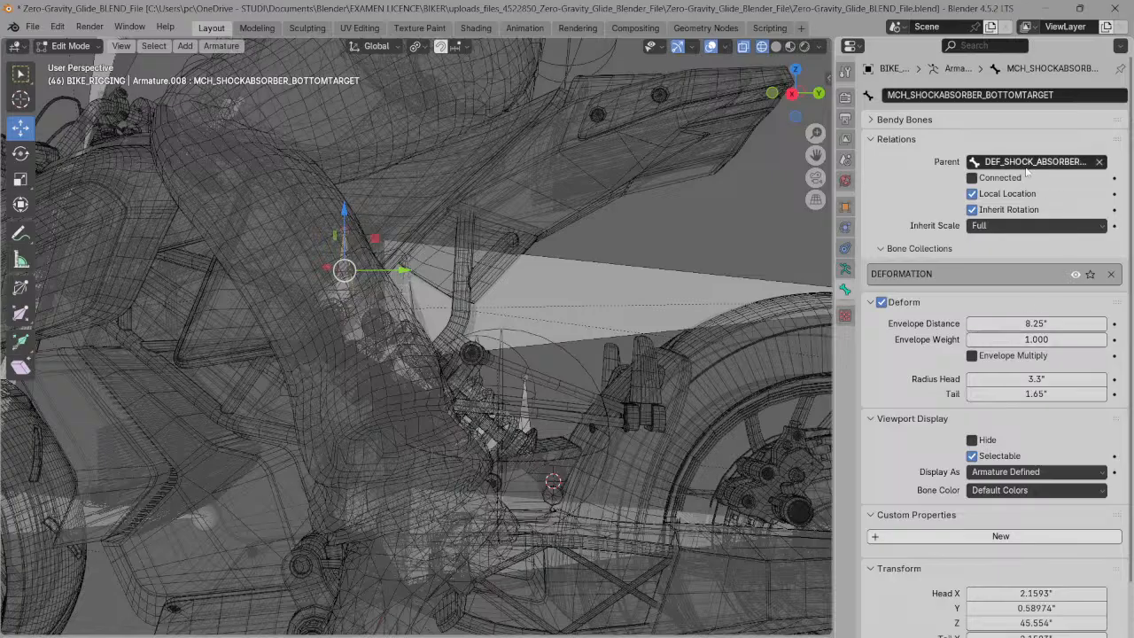
# - Widen the properties area and select the DEF_SHOCK_ABSORBER_TOP bone to check its parent
pyautogui.moveTo(826, 231); pyautogui.dragTo(734, 231)
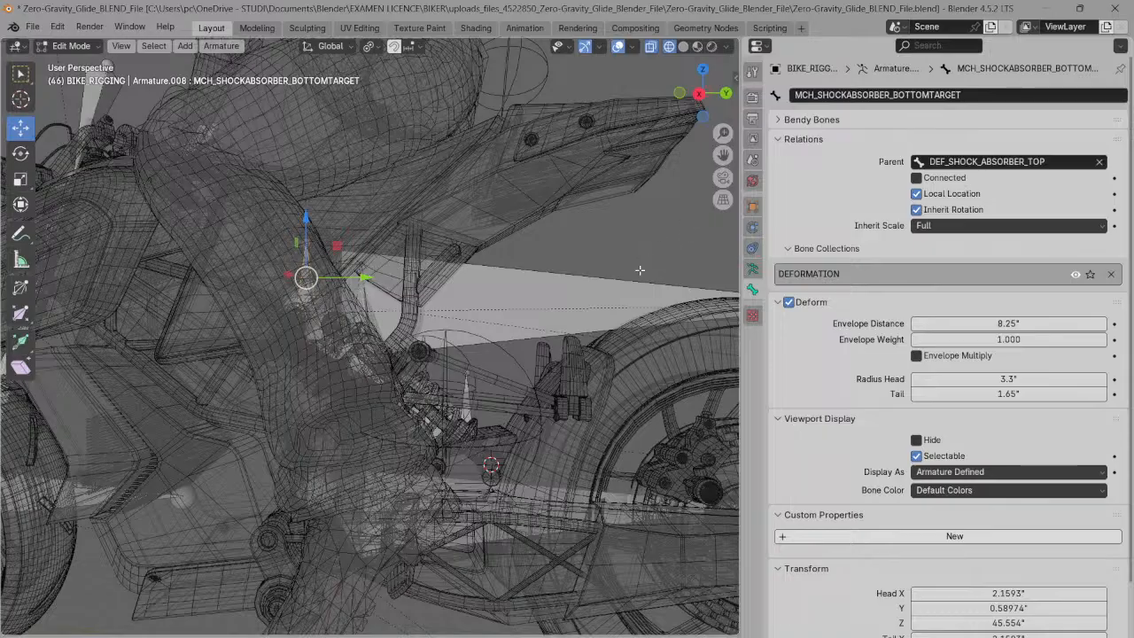
pyautogui.click(324, 338)
pyautogui.click(321, 344)
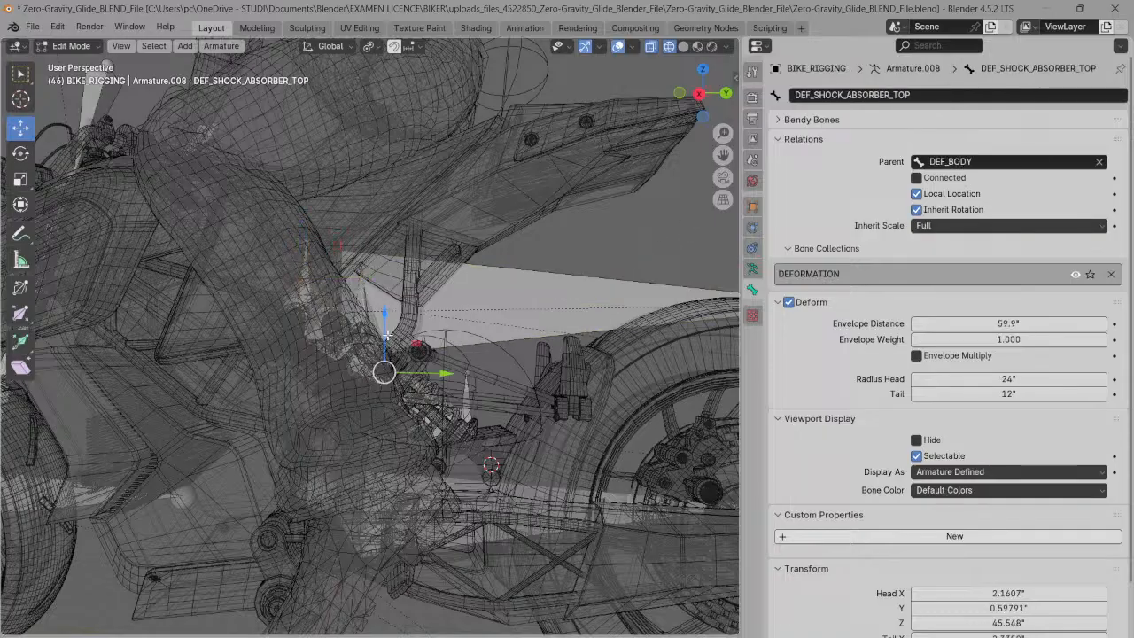
# - Set the parent of the MCH_SHOCKABSORBER_TOPTARGET bone to DEF_SHOCK_ABSORBER_BOTTOM
pyautogui.click(466, 387)
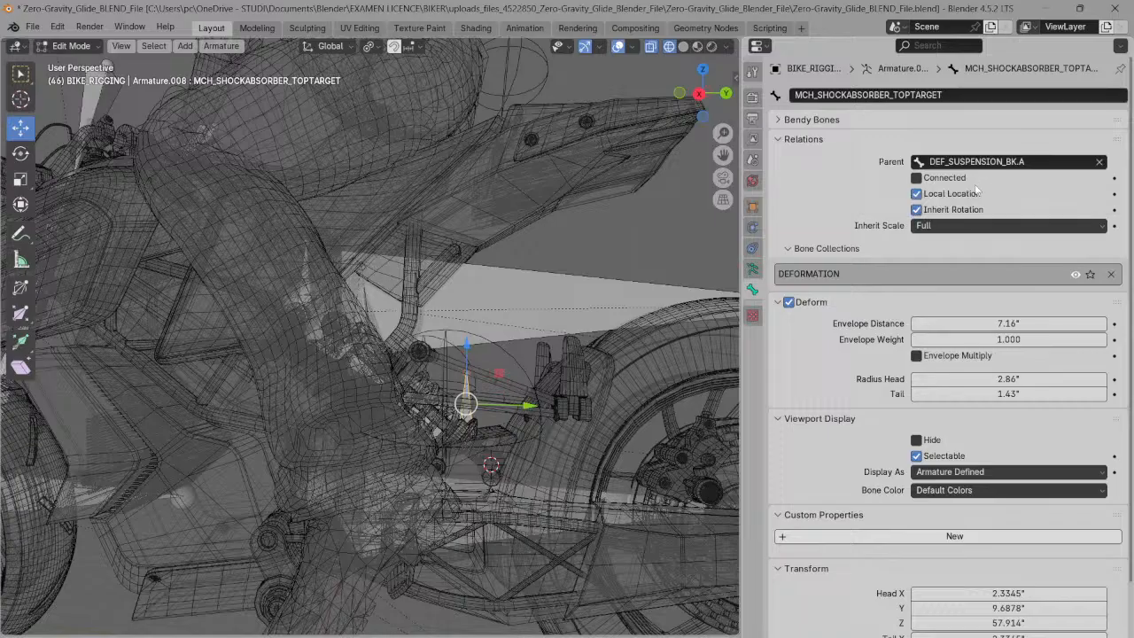
pyautogui.click(1033, 162)
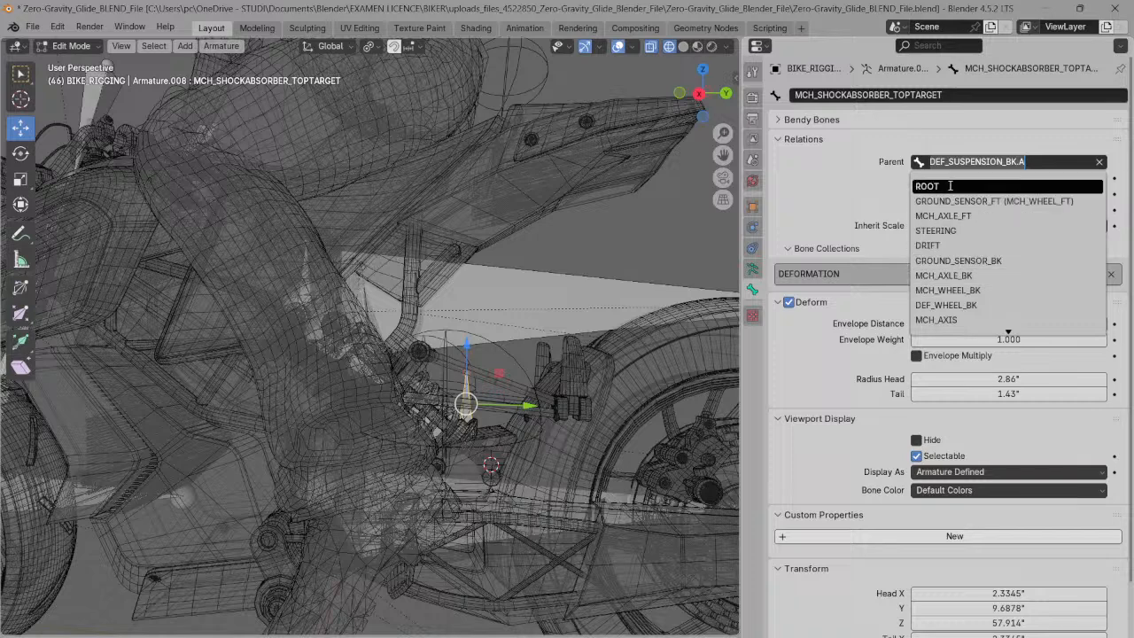
pyautogui.click(863, 153)
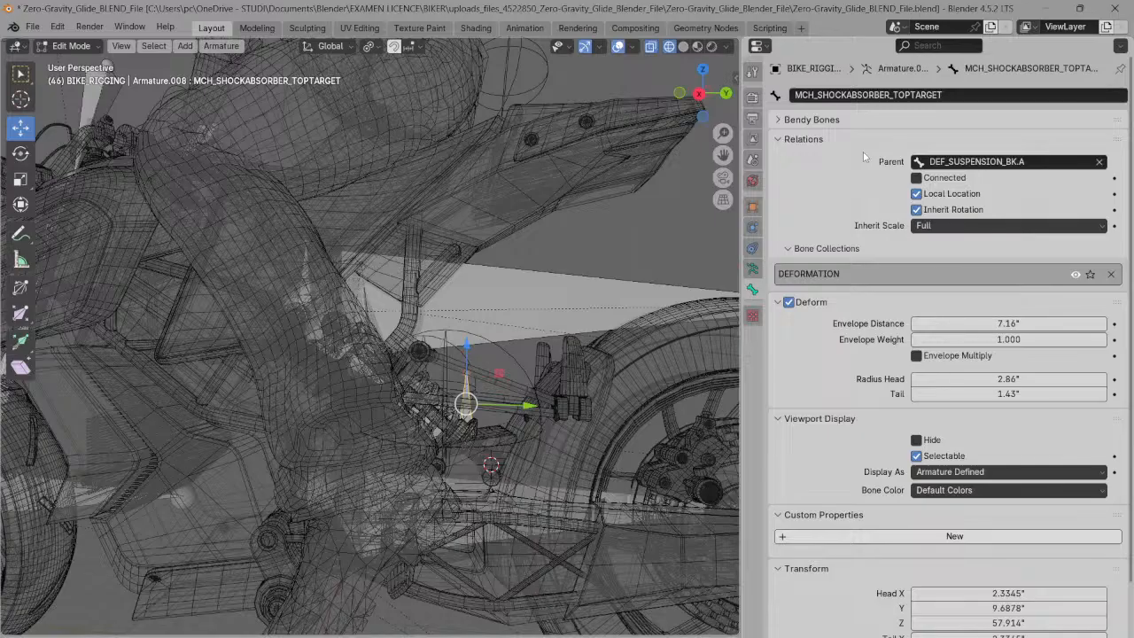
pyautogui.click(966, 161)
pyautogui.scroll(-1, 964, 320)
pyautogui.scroll(-6, 964, 321)
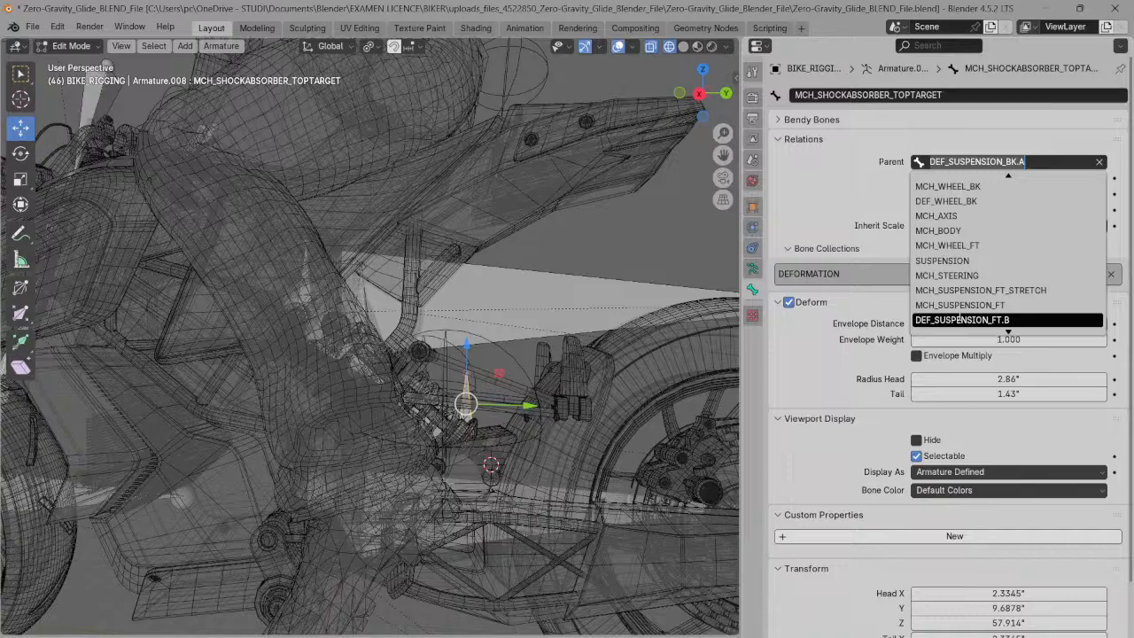
pyautogui.scroll(-2, 960, 321)
pyautogui.scroll(-4, 961, 320)
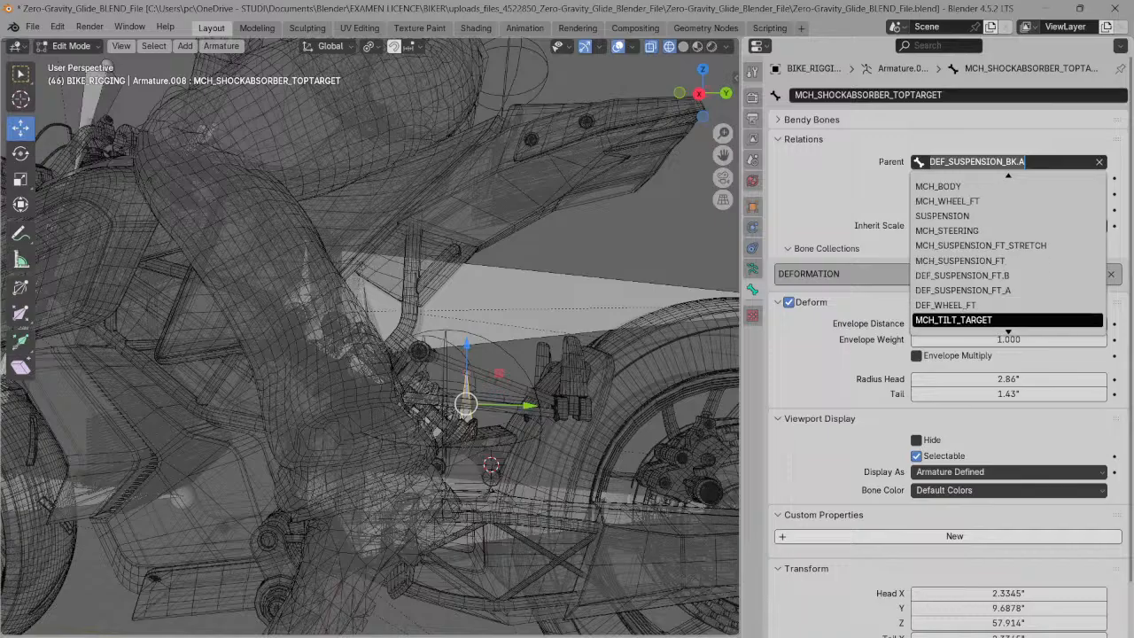
pyautogui.scroll(-3, 961, 320)
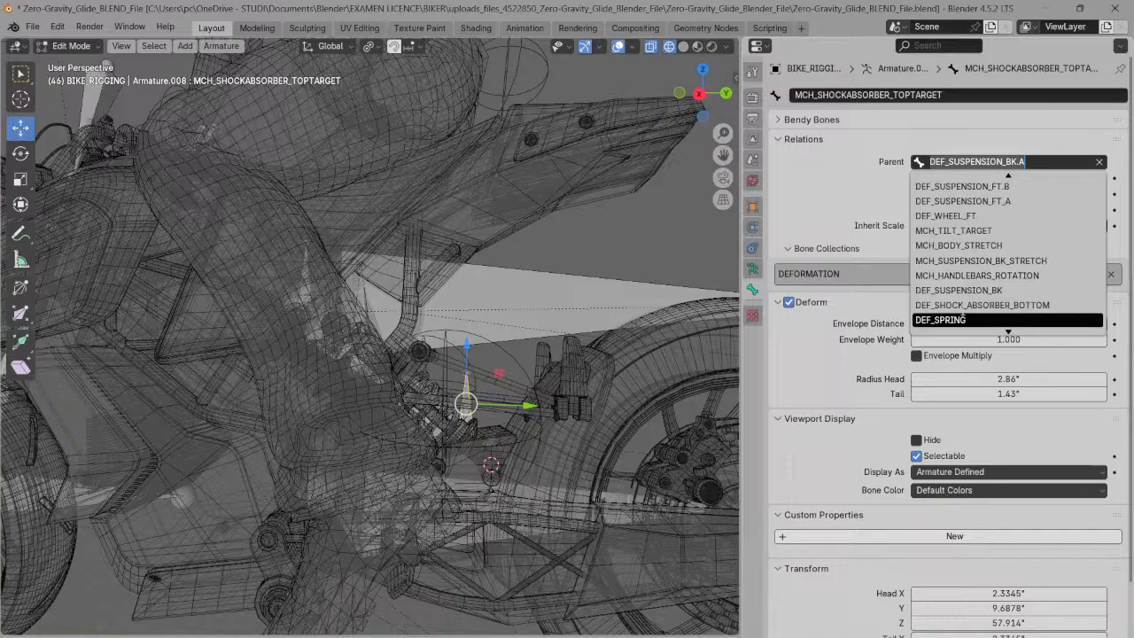
pyautogui.click(965, 304)
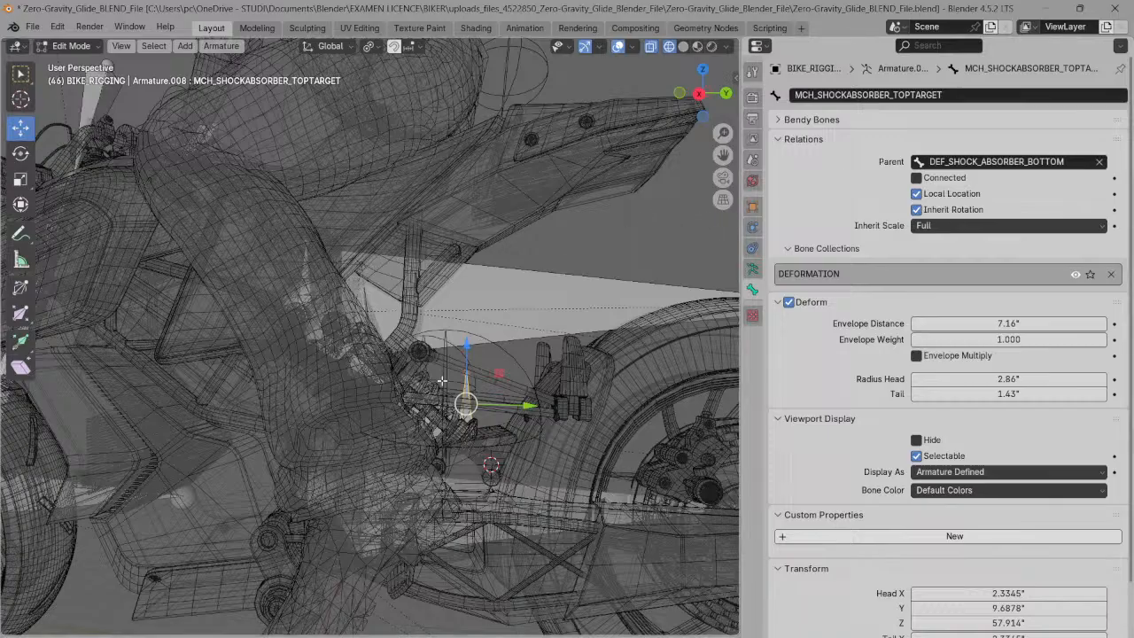
# - Select the DEF_SHOCK_ABSORBER_BOTTOM bone and switch the armature to Pose Mode
pyautogui.click(438, 406)
pyautogui.click(437, 420)
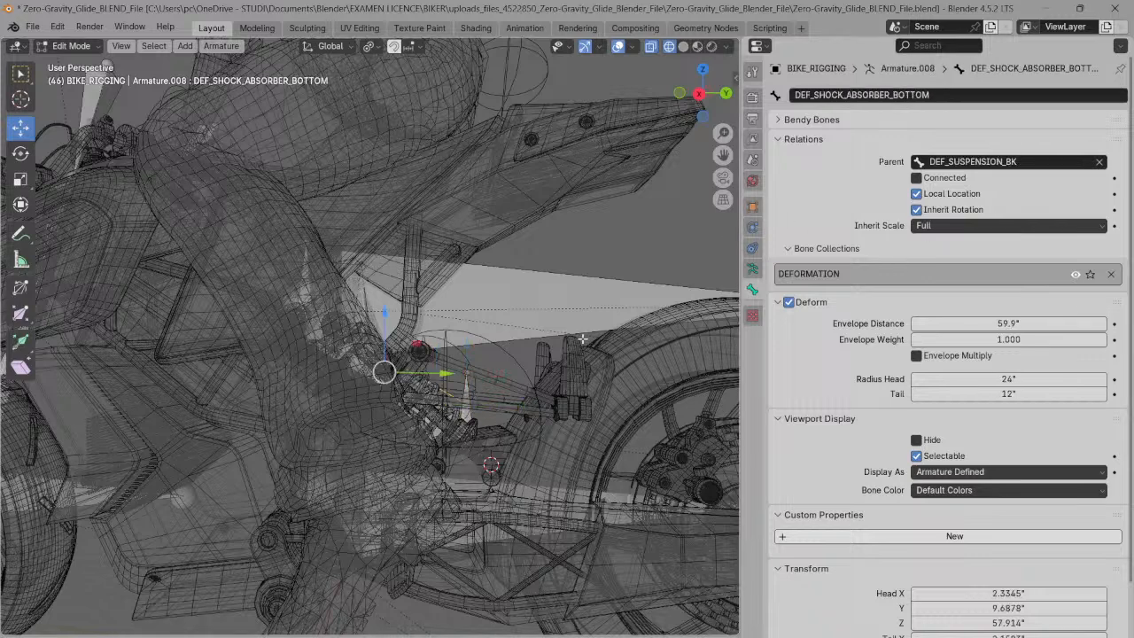
pyautogui.hotkey('ctrl', 'Tab')
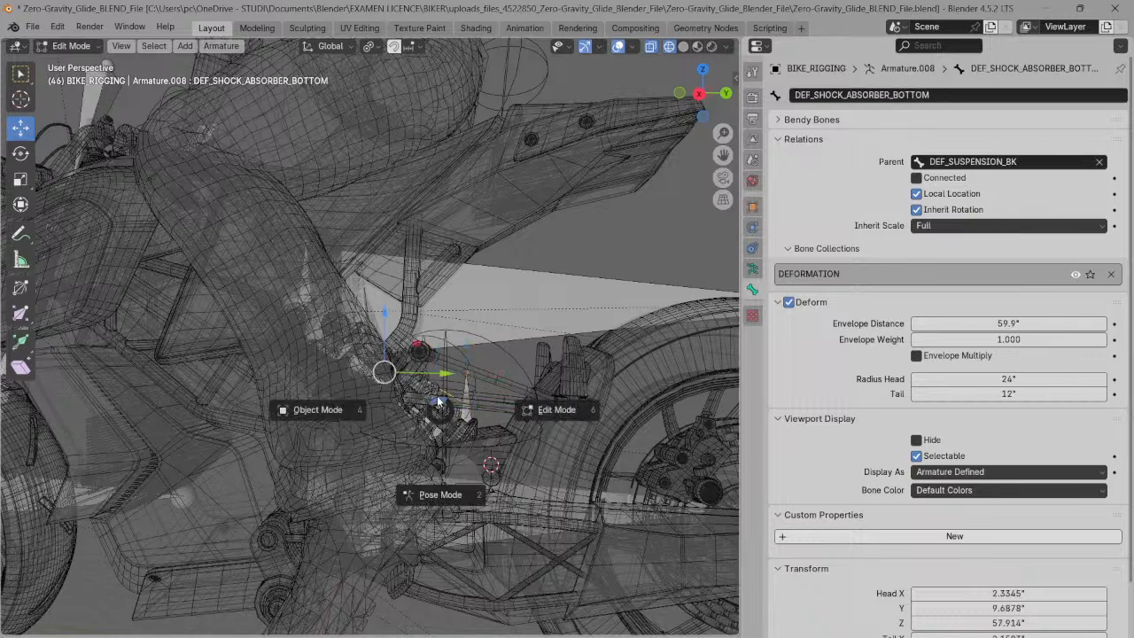
pyautogui.click(440, 496)
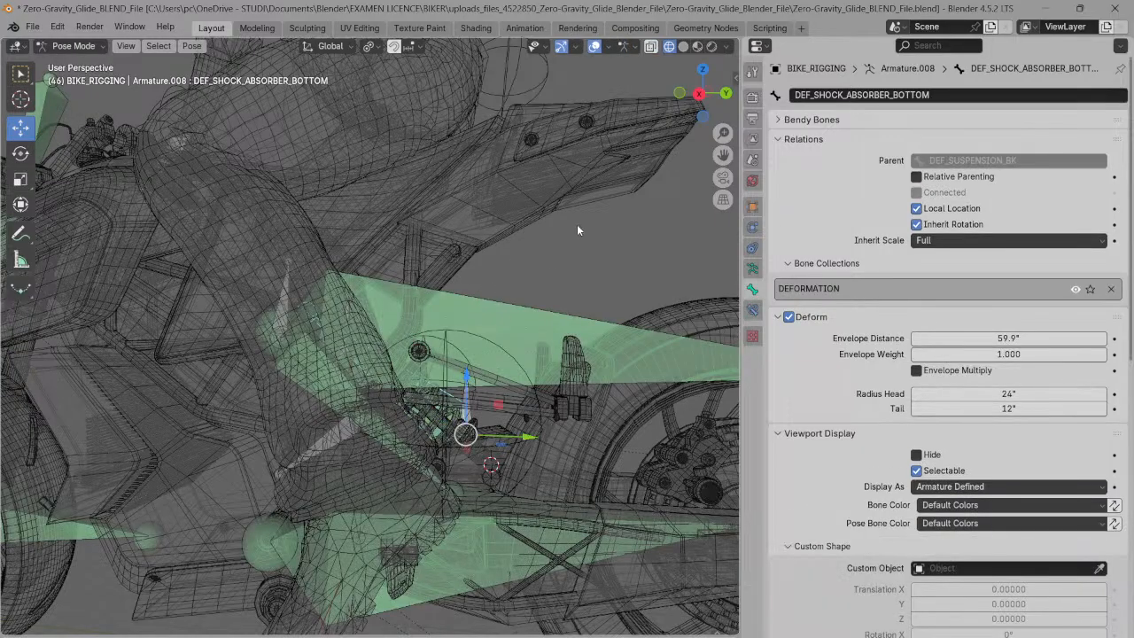
# - Show the bone constraints of DEF_SHOCK_ABSORBER_BOTTOM to check its Damped Track target
pyautogui.scroll(-3, 576, 224)
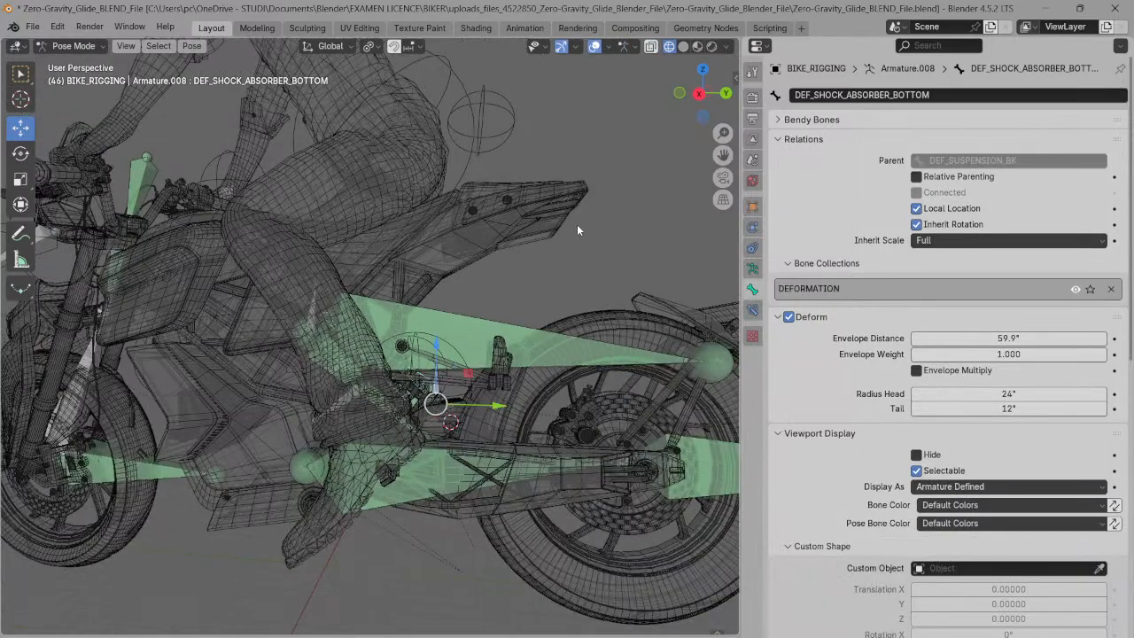
pyautogui.scroll(-3, 577, 224)
pyautogui.moveTo(725, 153); pyautogui.dragTo(718, 224)
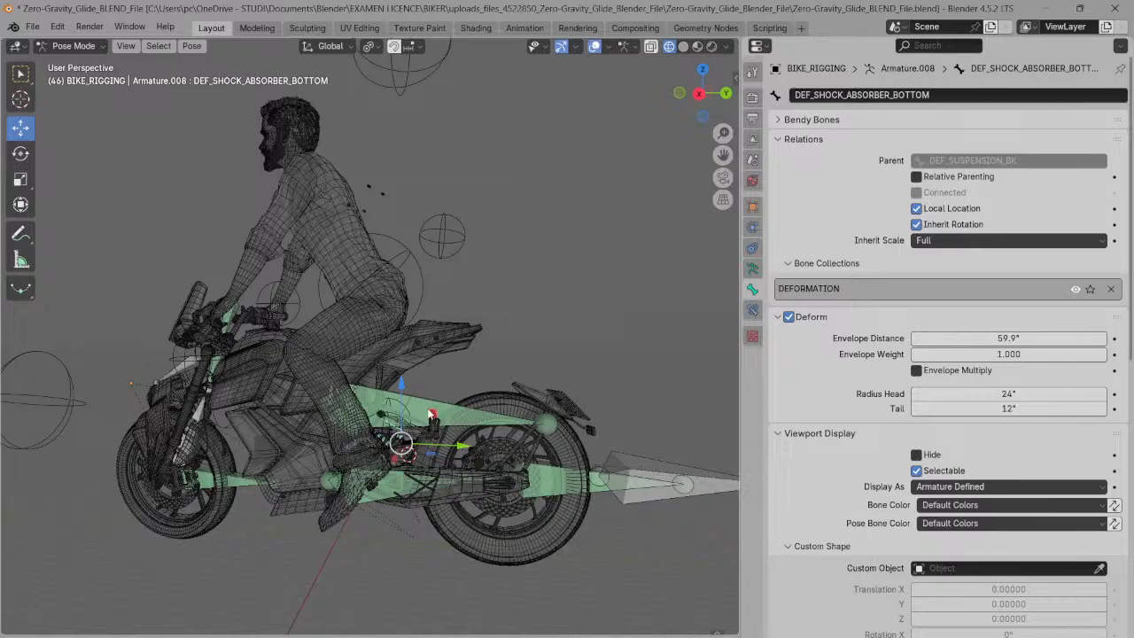
pyautogui.scroll(2, 394, 390)
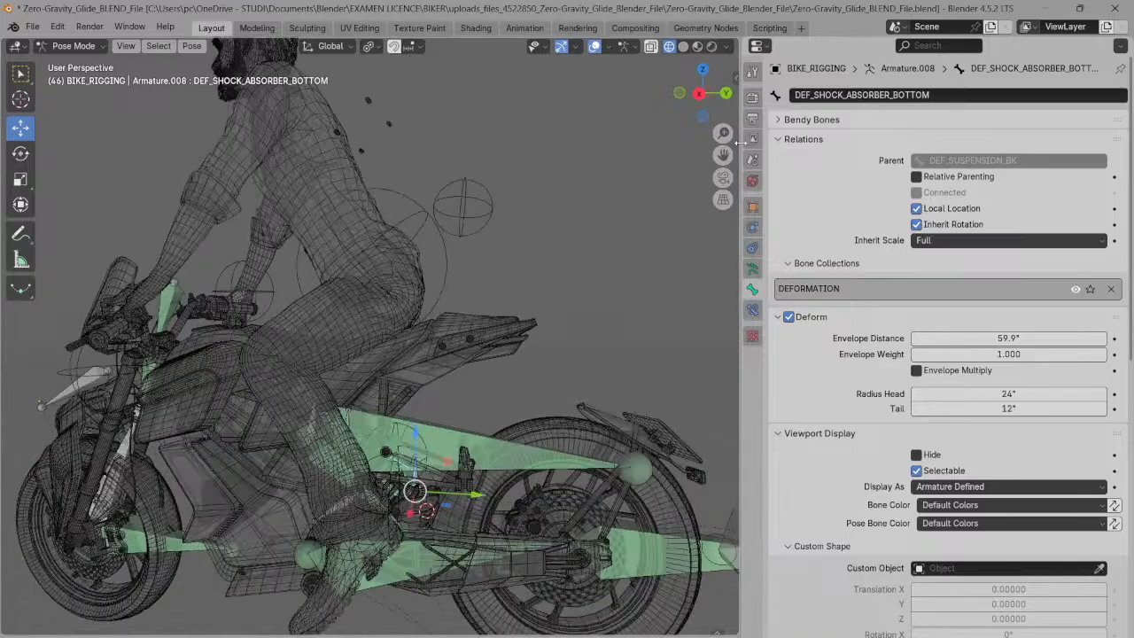
pyautogui.moveTo(722, 156); pyautogui.dragTo(700, 47)
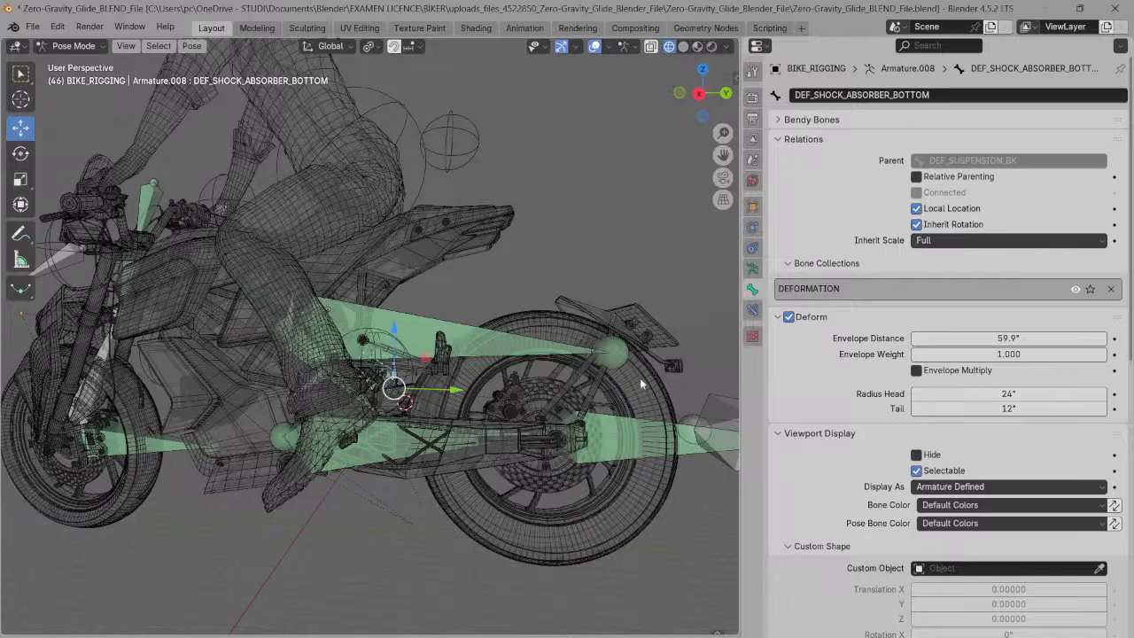
pyautogui.click(752, 309)
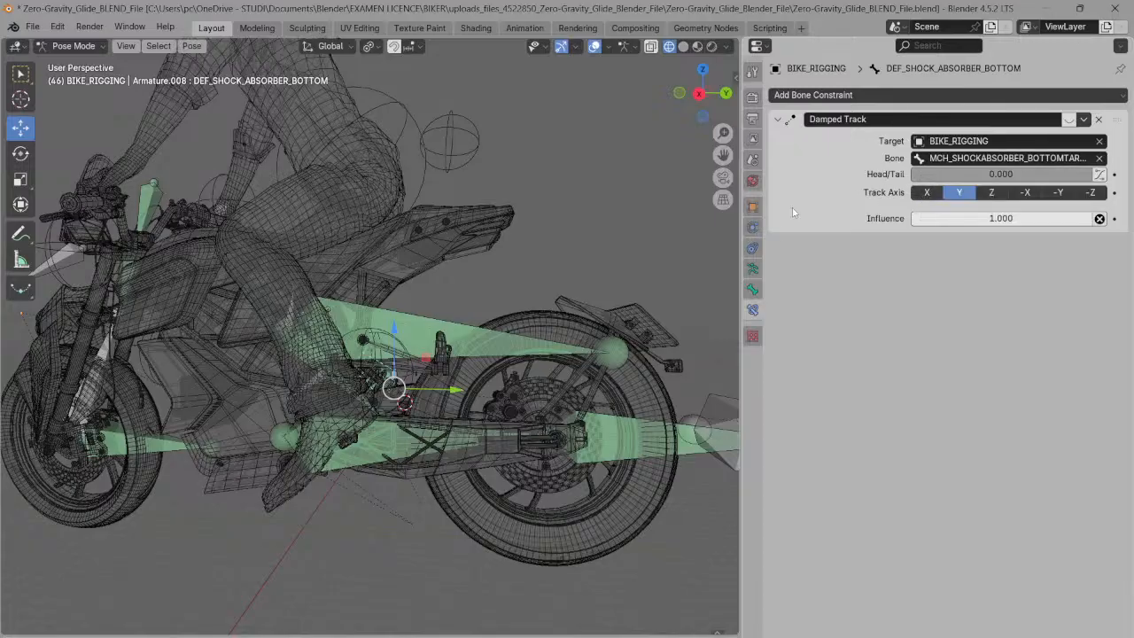
# - Widen the constraints area slightly and select the DEF_SHOCK_ABSORBER_TOP bone to show its Damped Track constraint
pyautogui.moveTo(740, 233)
pyautogui.mouseDown()
pyautogui.moveTo(704, 231)
pyautogui.moveTo(722, 233)
pyautogui.mouseUp()
pyautogui.scroll(2, 514, 260)
pyautogui.scroll(3, 297, 353)
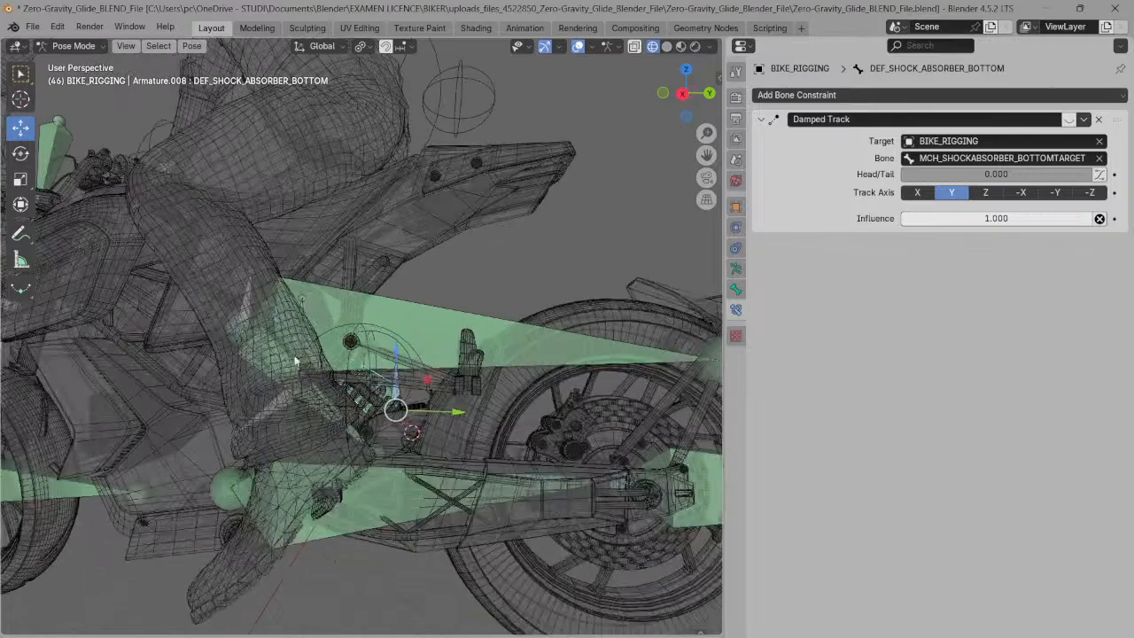
pyautogui.scroll(3, 298, 353)
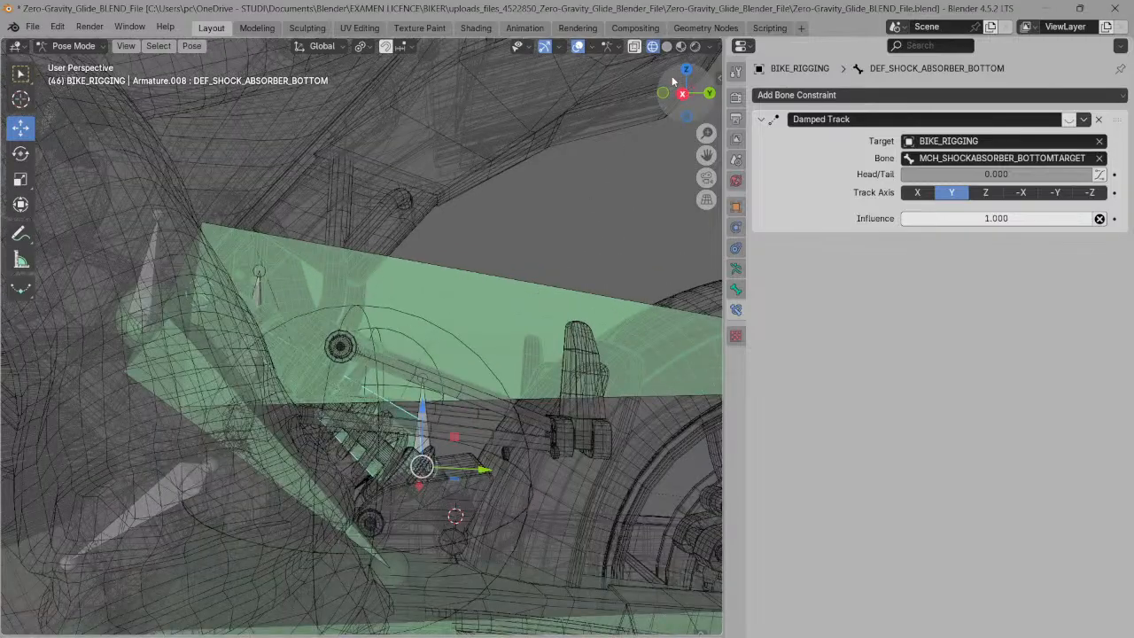
pyautogui.moveTo(673, 82); pyautogui.dragTo(620, 115)
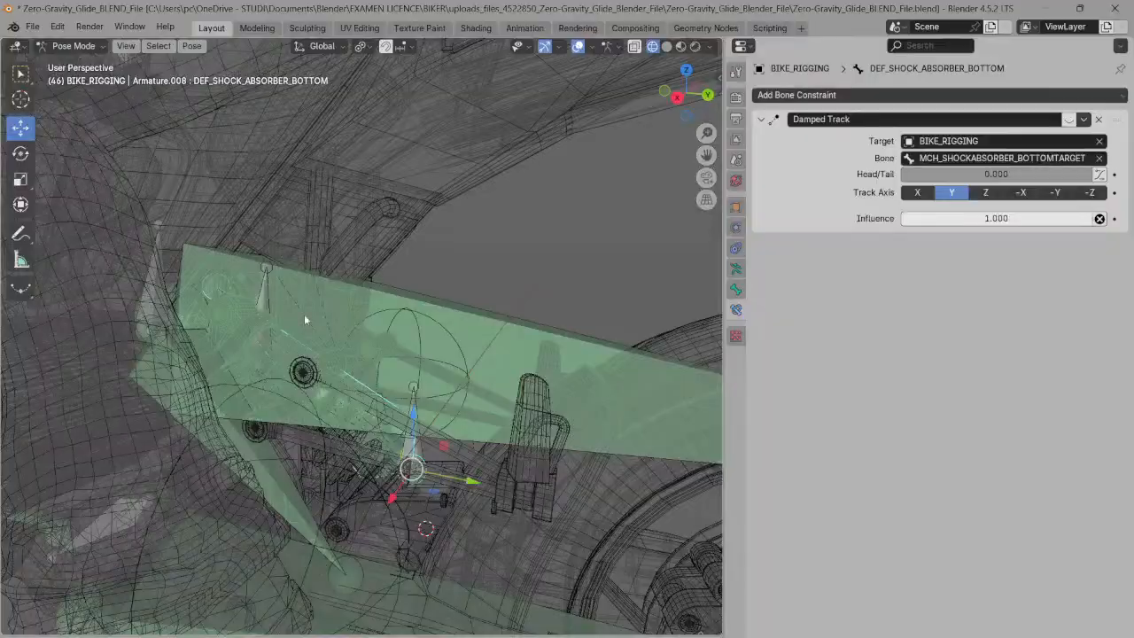
pyautogui.click(212, 394)
pyautogui.click(162, 378)
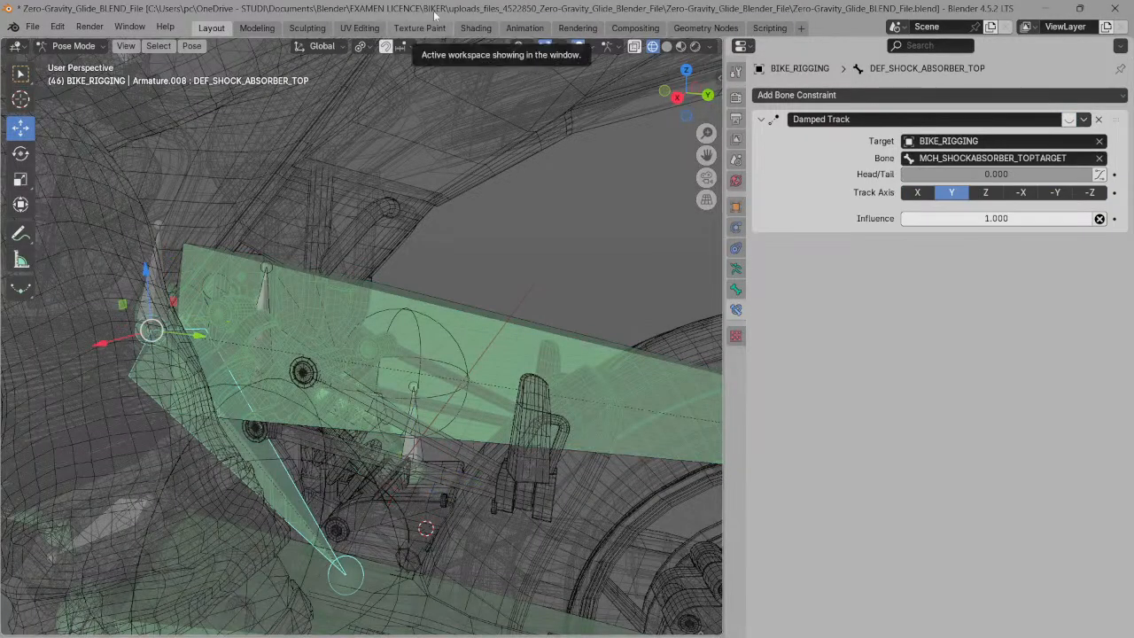
# - Try moving the DEF_SHOCK_ABSORBER_TOP bone along the global X axis
pyautogui.moveTo(686, 89); pyautogui.dragTo(522, 124)
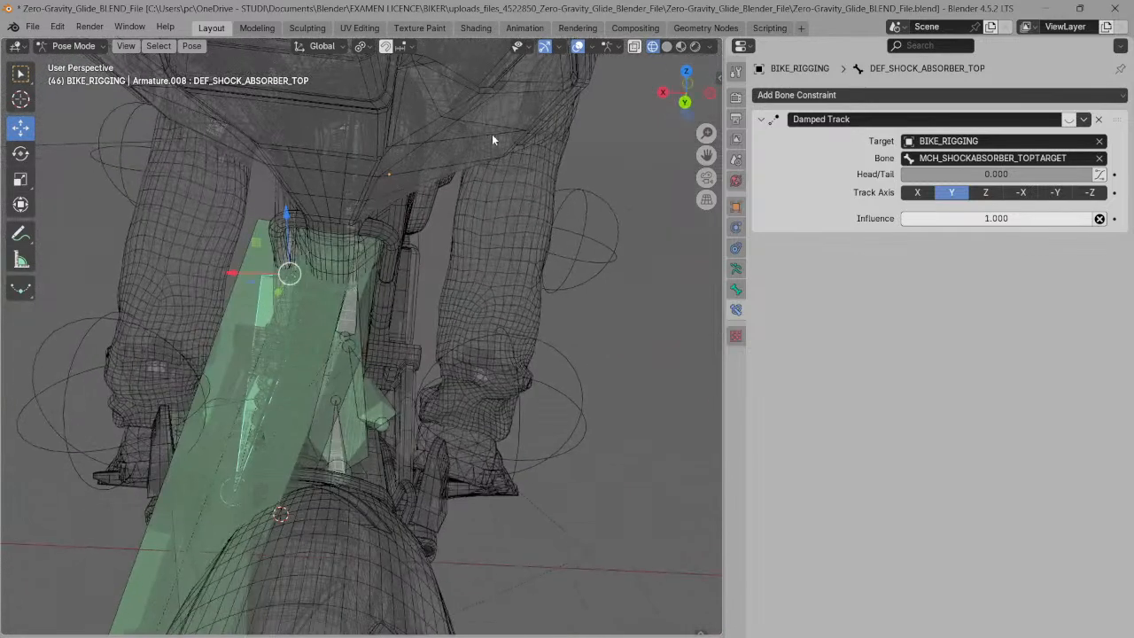
pyautogui.moveTo(232, 274); pyautogui.dragTo(253, 272)
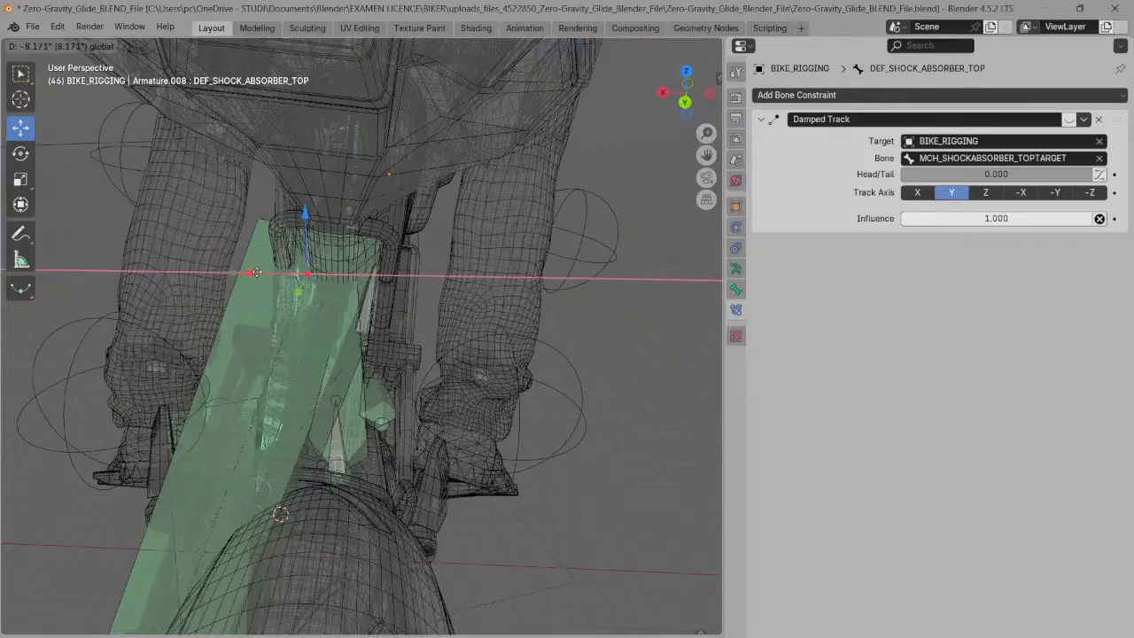
pyautogui.click(255, 272)
# - Set the Damped Track target bone of DEF_SHOCK_ABSORBER_TOP to MCH_SHOCKABSORBER_BOTTOMTARGET
pyautogui.moveTo(673, 99); pyautogui.dragTo(643, 180)
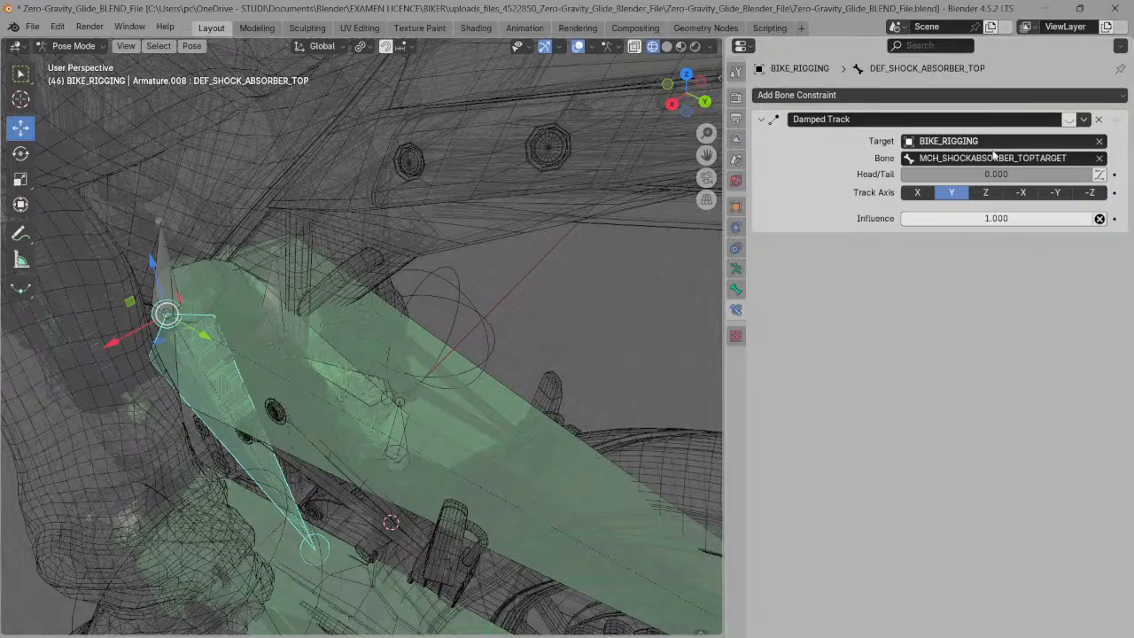
pyautogui.click(1057, 160)
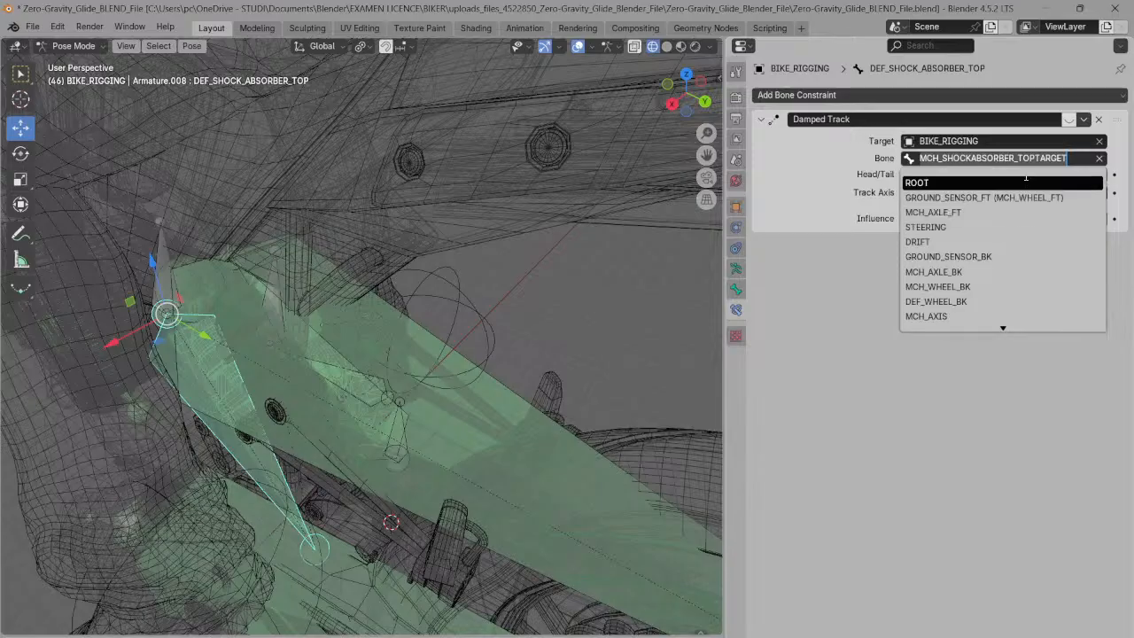
pyautogui.scroll(-3, 955, 309)
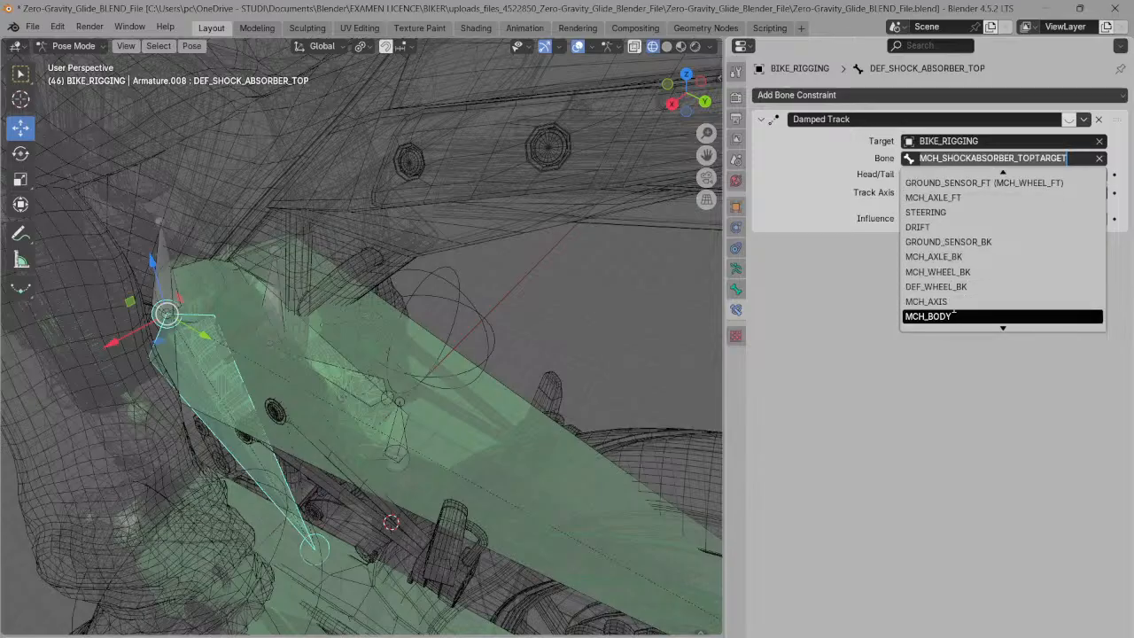
pyautogui.scroll(-7, 952, 312)
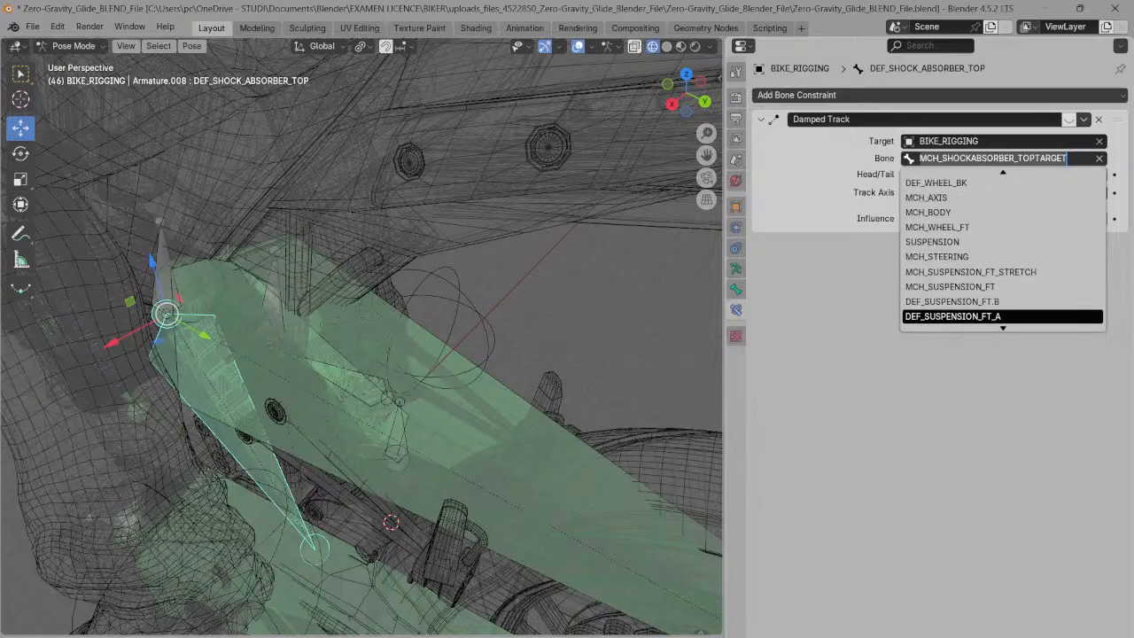
pyautogui.scroll(-7, 952, 305)
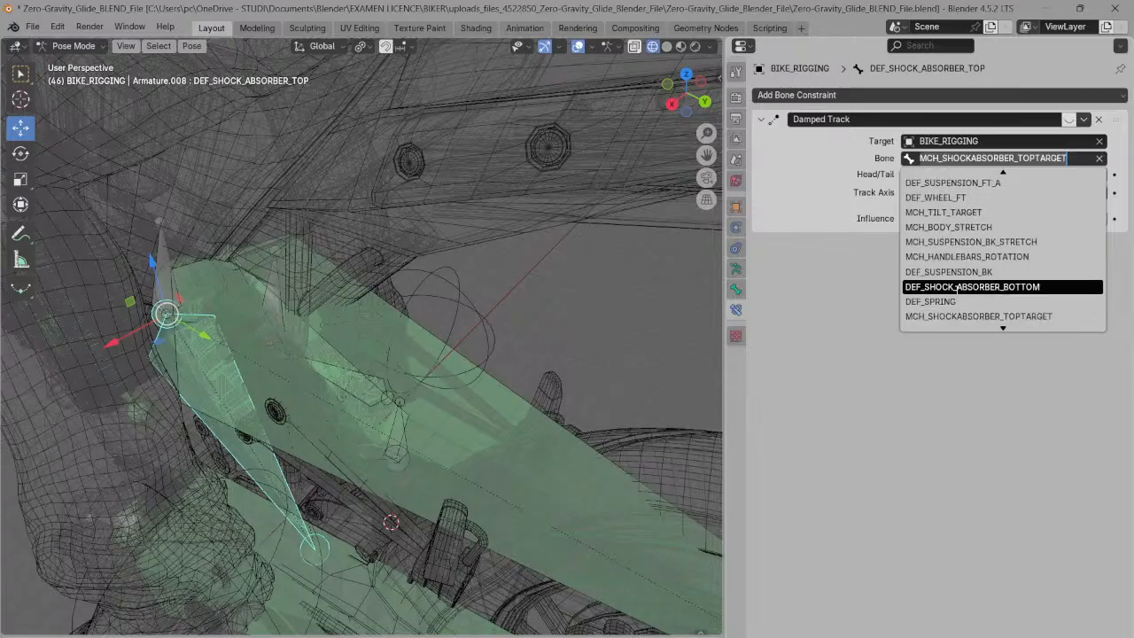
pyautogui.scroll(-5, 956, 310)
pyautogui.scroll(-3, 957, 310)
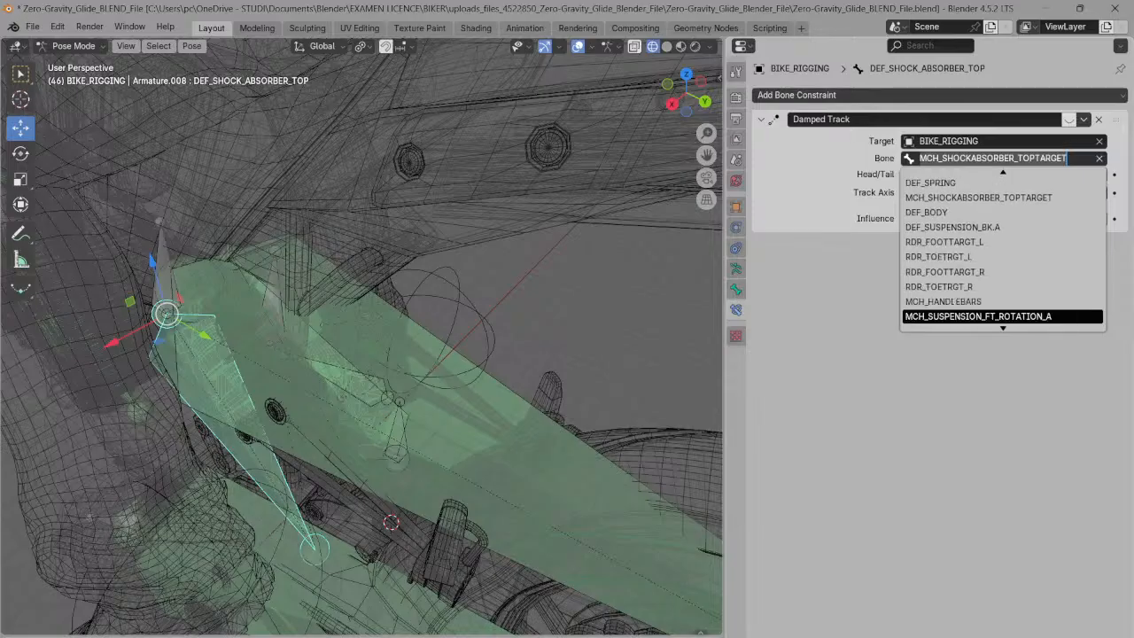
pyautogui.scroll(-7, 956, 310)
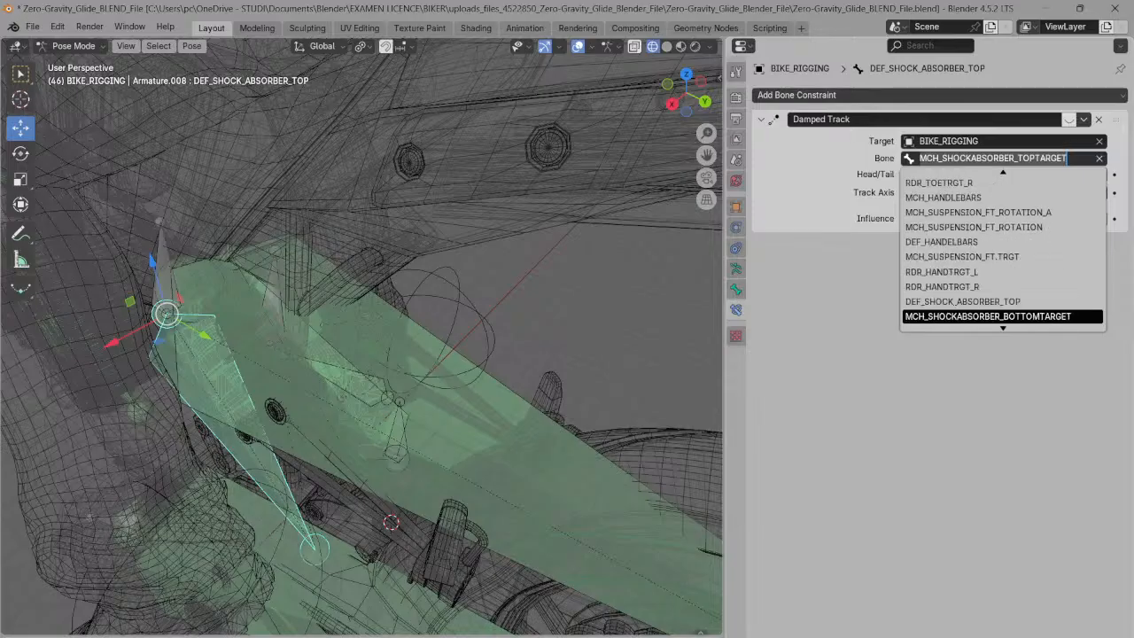
pyautogui.click(963, 316)
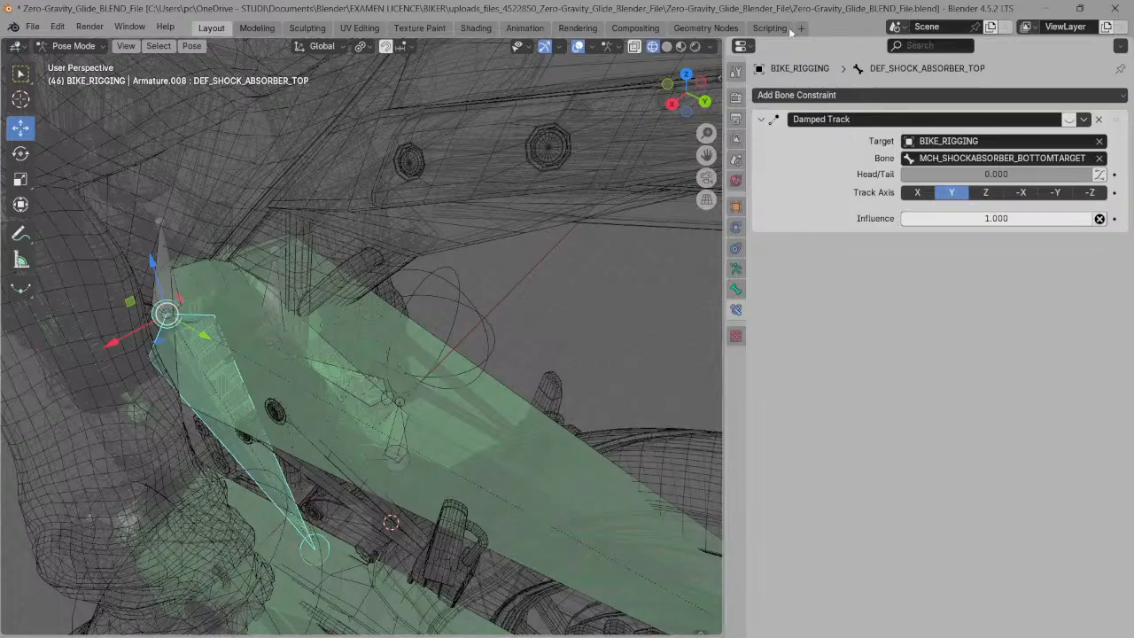
# - Split the properties area, turn its upper part into an Outliner and enlarge it
pyautogui.moveTo(728, 46); pyautogui.dragTo(753, 97)
pyautogui.click(740, 45)
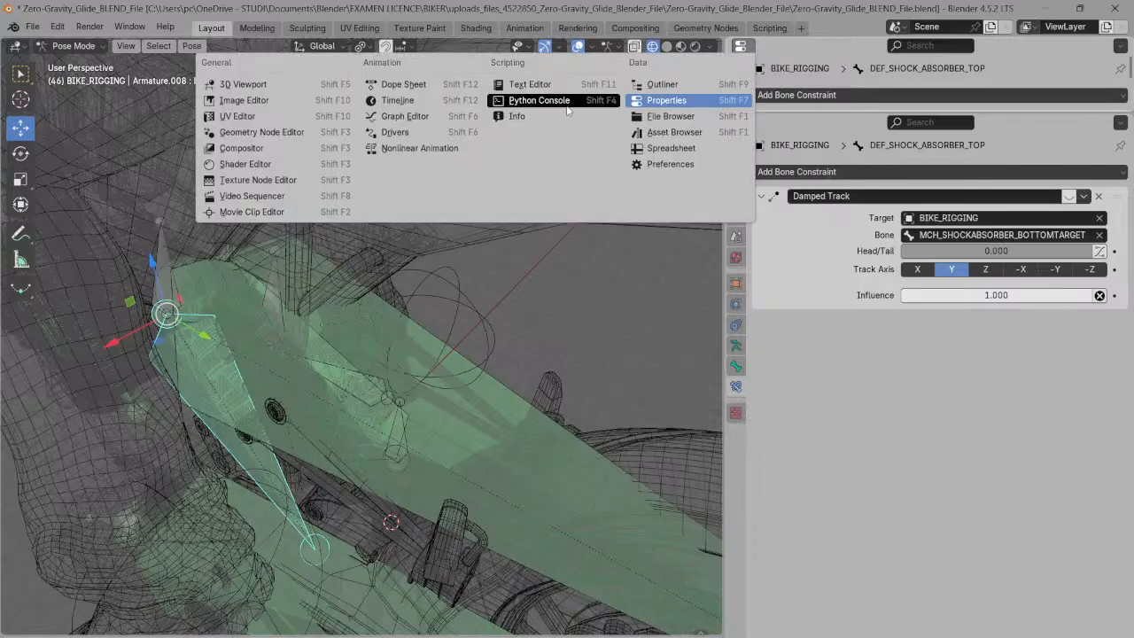
pyautogui.click(663, 84)
pyautogui.moveTo(788, 113); pyautogui.dragTo(775, 228)
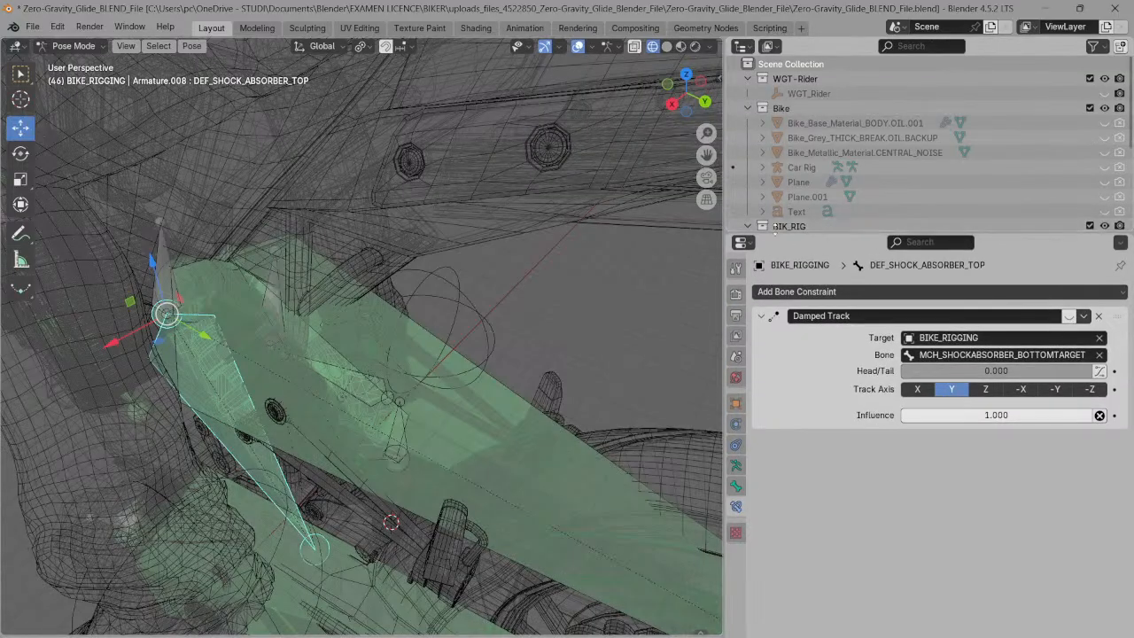
# - Switch the BIKE_RIGGING armature from Pose Mode to Object Mode
pyautogui.scroll(-5, 669, 117)
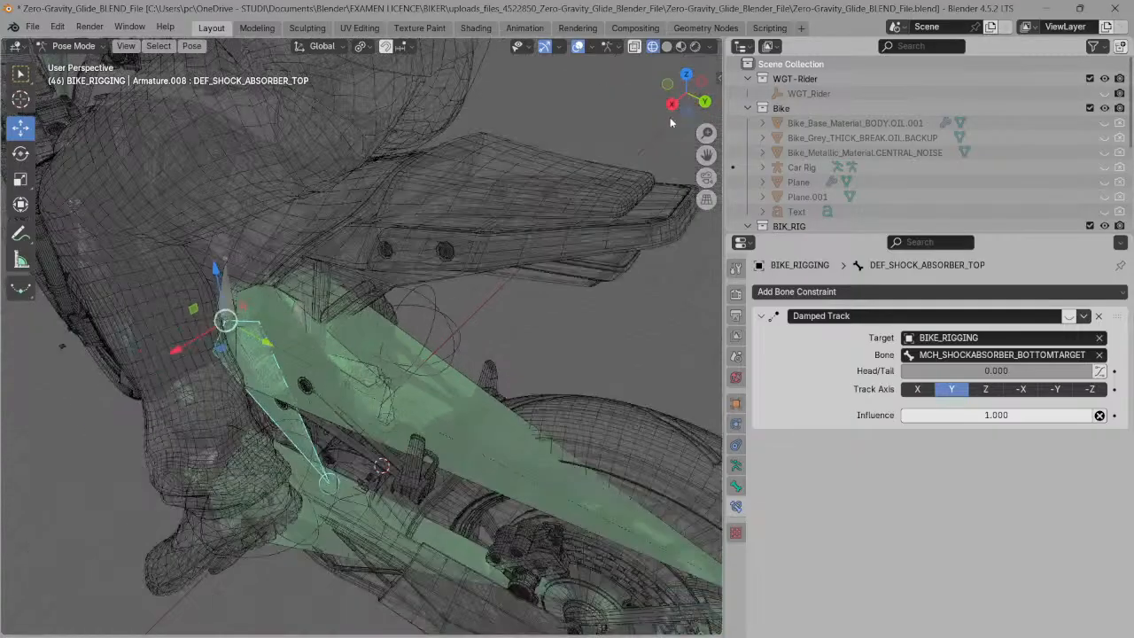
pyautogui.hotkey('ctrl', 'Tab')
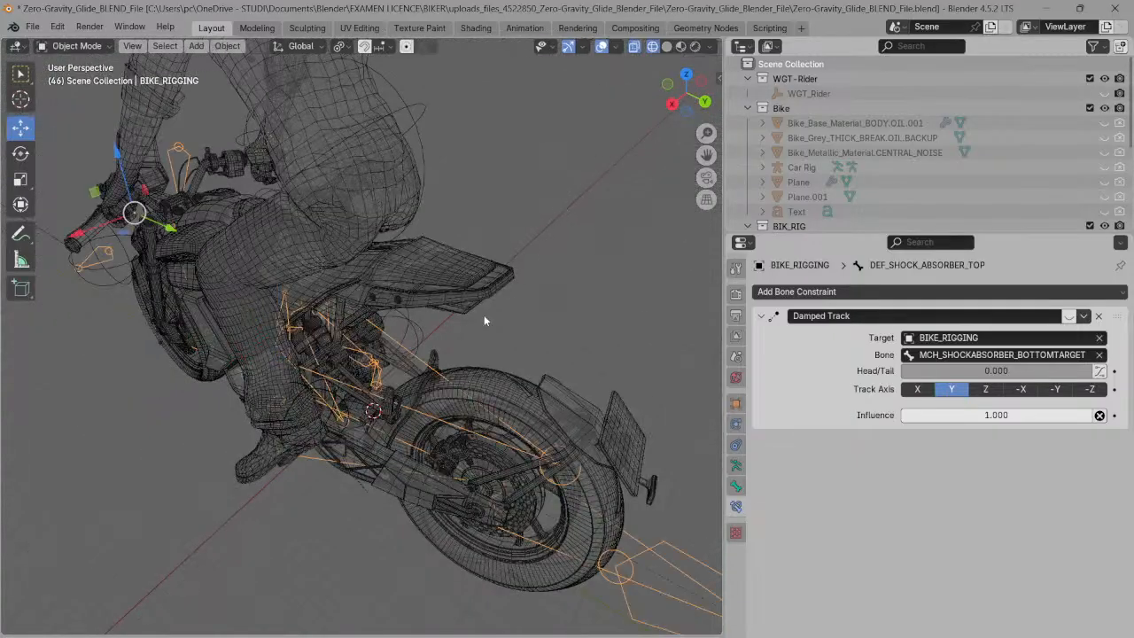
# - Isolate the BIKE_RIGGING armature in local view and switch it to Pose Mode
pyautogui.click(409, 365)
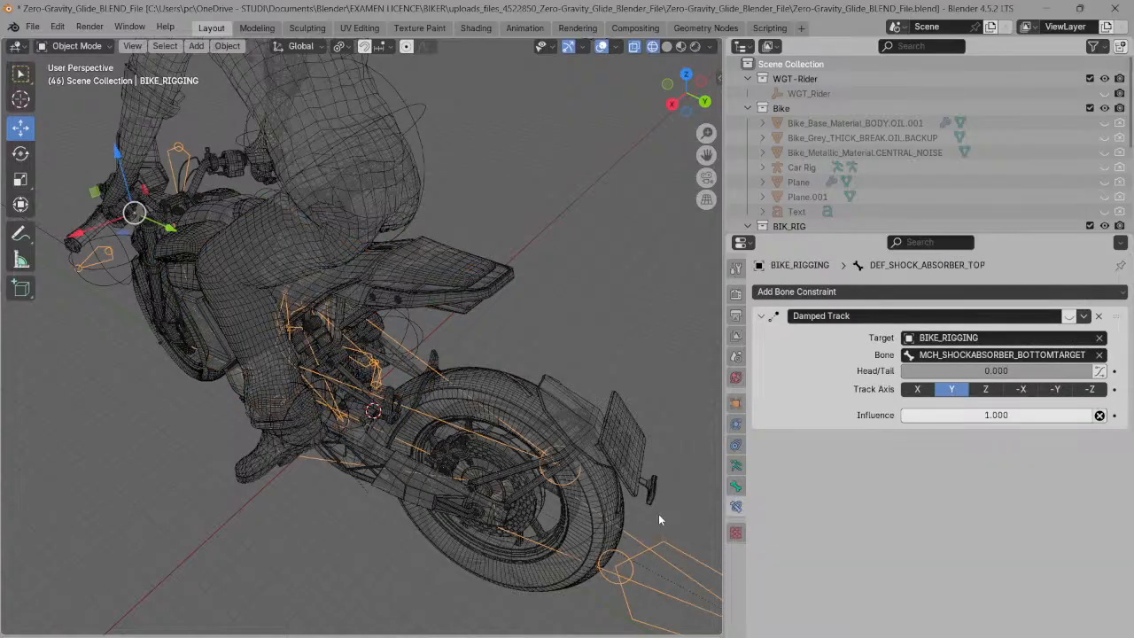
pyautogui.press('KP_Divide')
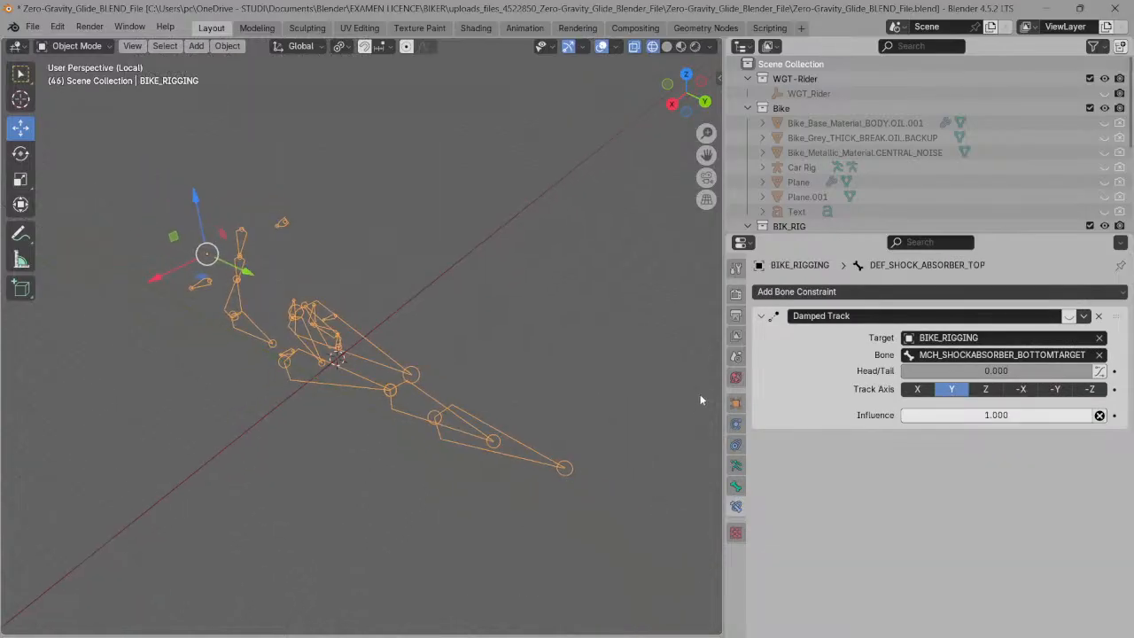
pyautogui.hotkey('ctrl', 'Tab')
pyautogui.moveTo(677, 88)
pyautogui.mouseDown()
pyautogui.moveTo(645, 53)
pyautogui.moveTo(558, 51)
pyautogui.moveTo(668, 70)
pyautogui.mouseUp()
pyautogui.moveTo(706, 132); pyautogui.dragTo(658, 71)
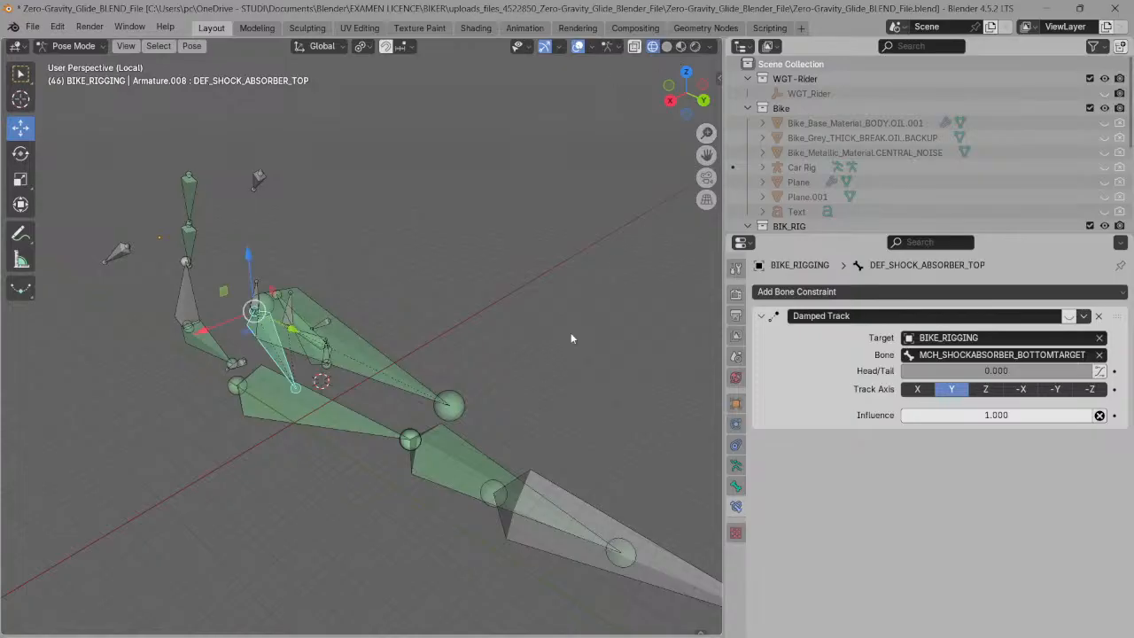
pyautogui.moveTo(706, 132); pyautogui.dragTo(708, 415)
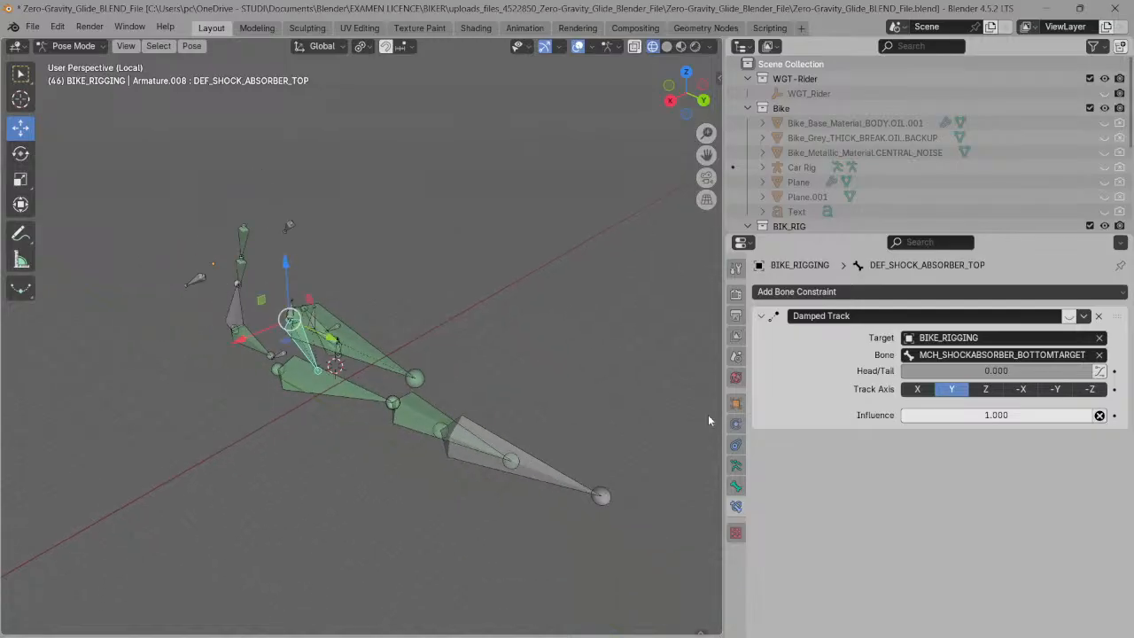
# - Show the CONTROLS bone collection, try moving the GROUND_SENSOR_BK control along the global Z axis, and undo the move
pyautogui.click(735, 465)
pyautogui.click(1071, 387)
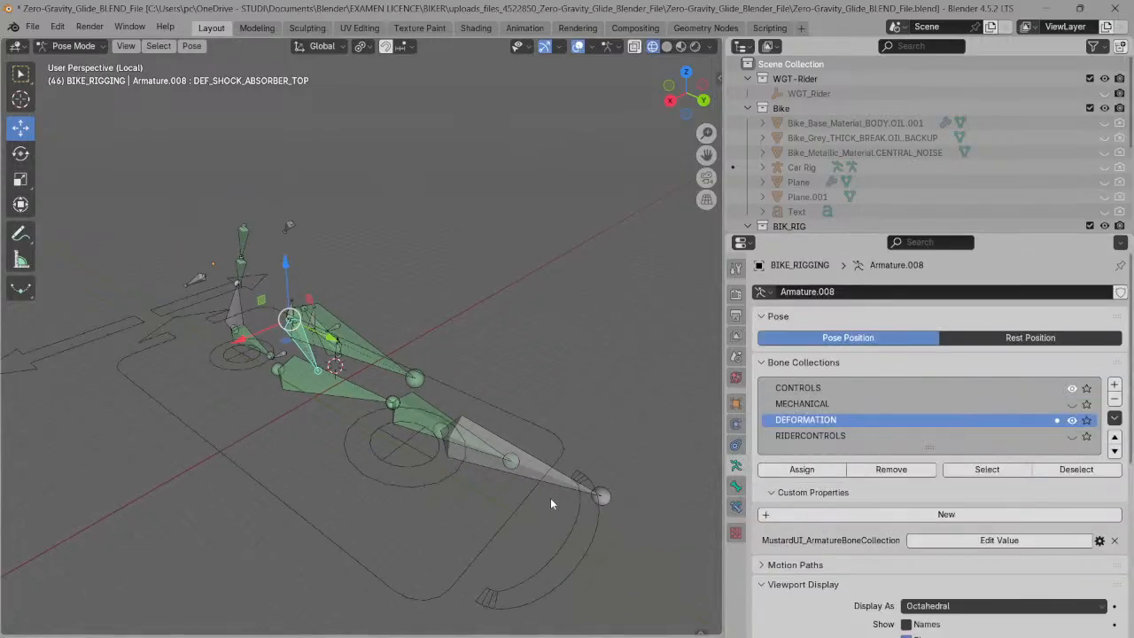
pyautogui.click(410, 470)
pyautogui.press('g')
pyautogui.press('z')
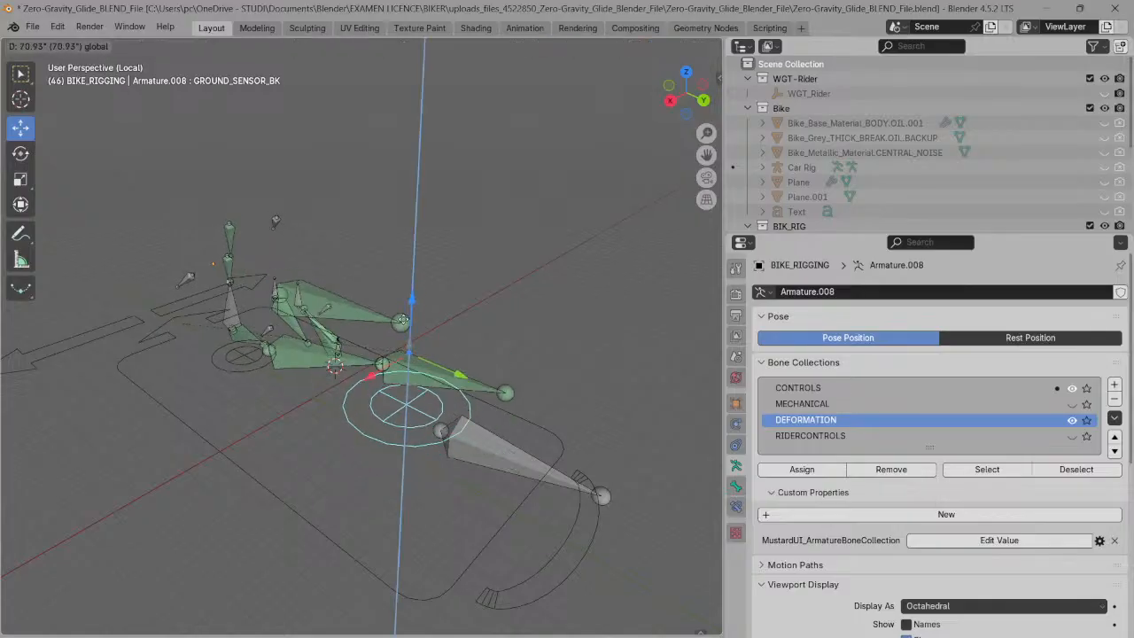
pyautogui.moveTo(412, 263); pyautogui.dragTo(411, 295)
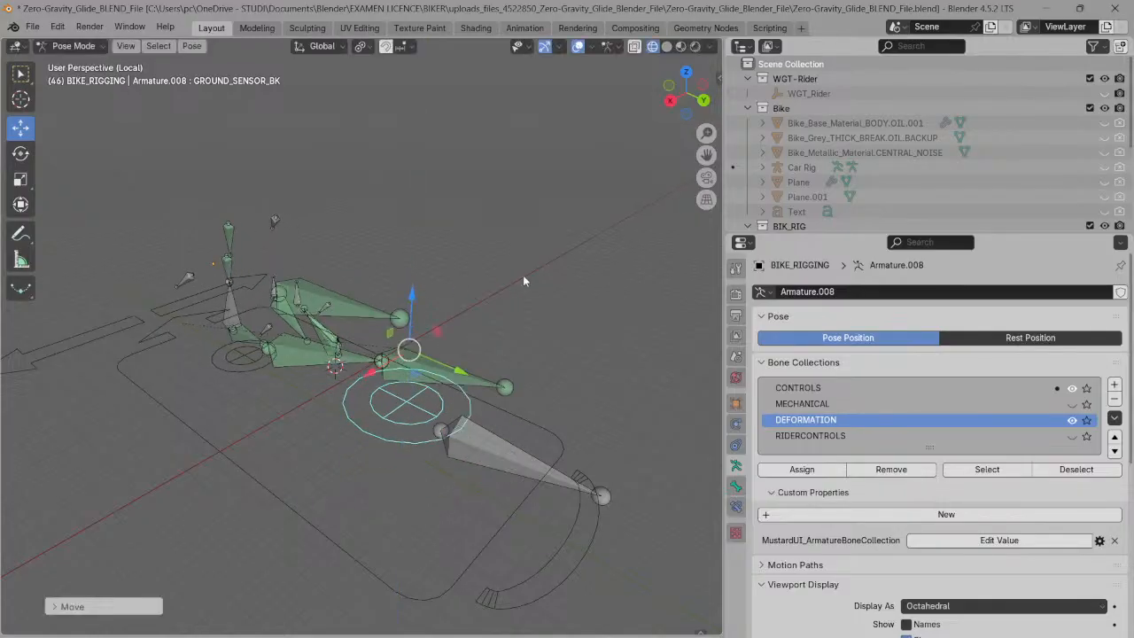
pyautogui.hotkey('ctrl', 'z')
# - Leave local view and test the vertical movement of GROUND_SENSOR_BK in Material Preview shading, cancelling the transform
pyautogui.press('KP_Divide')
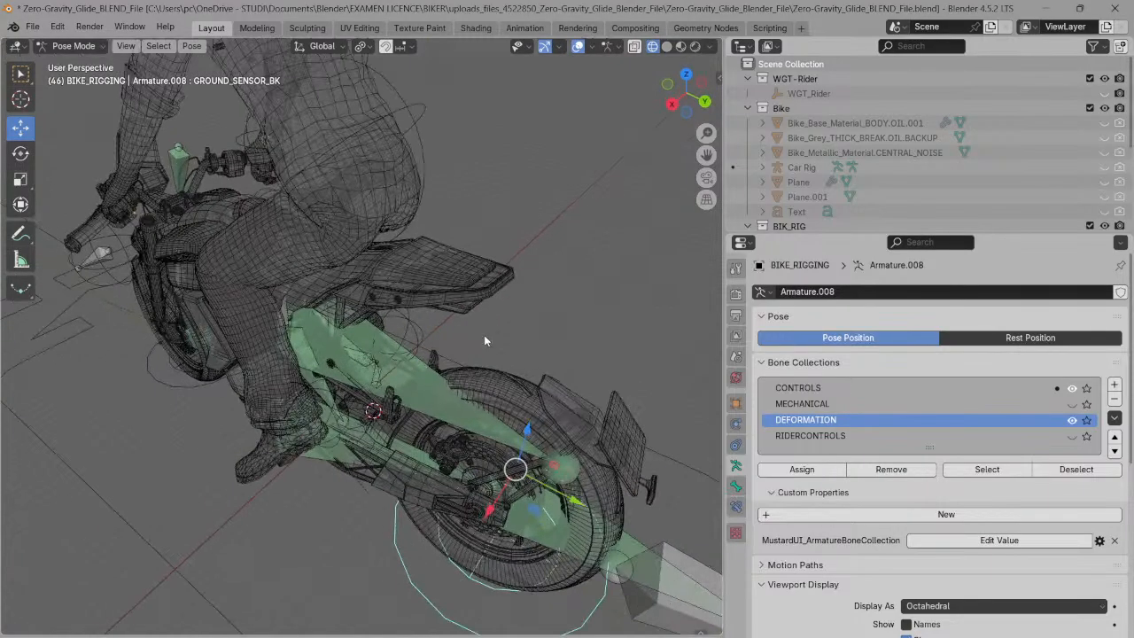
pyautogui.moveTo(527, 434); pyautogui.dragTo(536, 416)
pyautogui.click(681, 46)
pyautogui.press('r')
pyautogui.press('z')
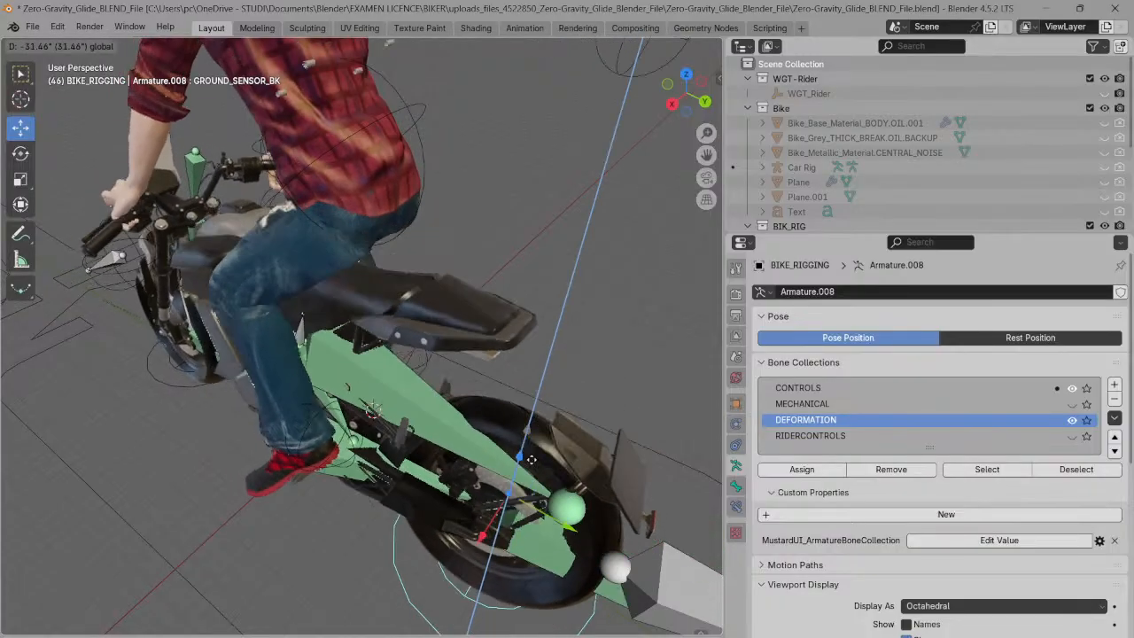
pyautogui.rightClick(531, 445)
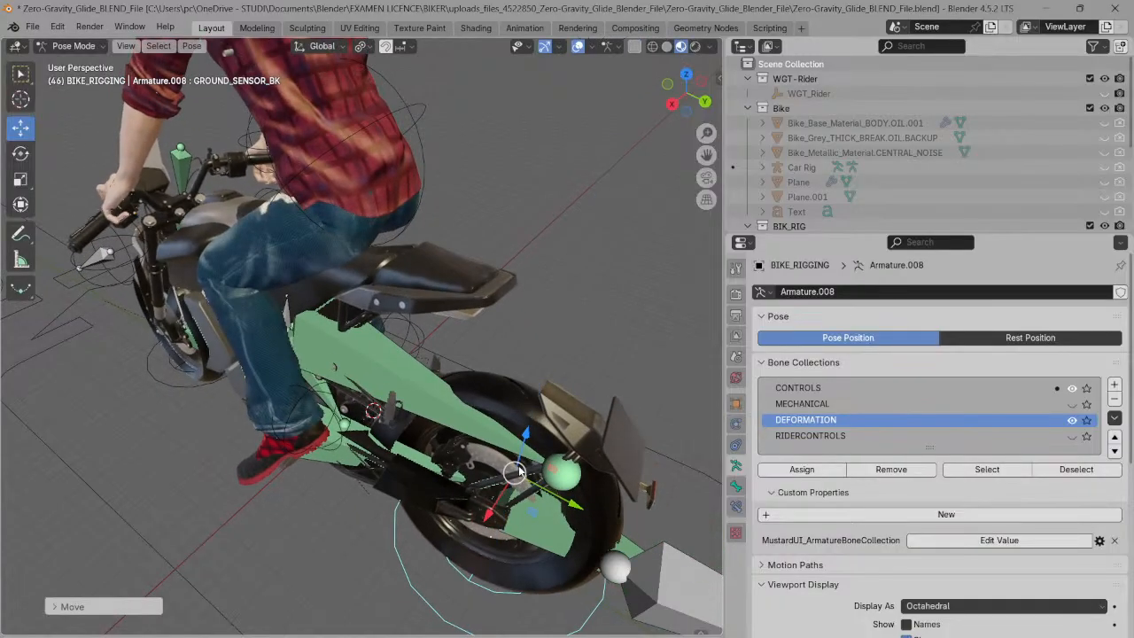
# - Examine the motorcycle's rear suspension and shock absorber area from several angles and distances
pyautogui.scroll(-2, 629, 204)
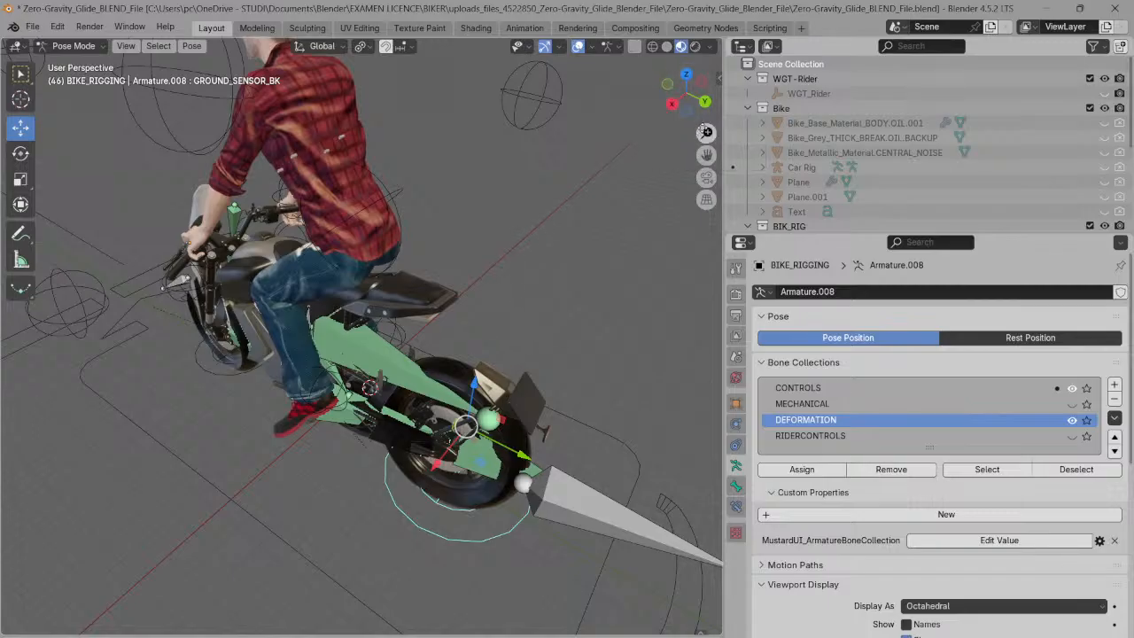
pyautogui.scroll(2, 692, 88)
pyautogui.scroll(2, 692, 89)
pyautogui.moveTo(683, 90); pyautogui.dragTo(690, 81)
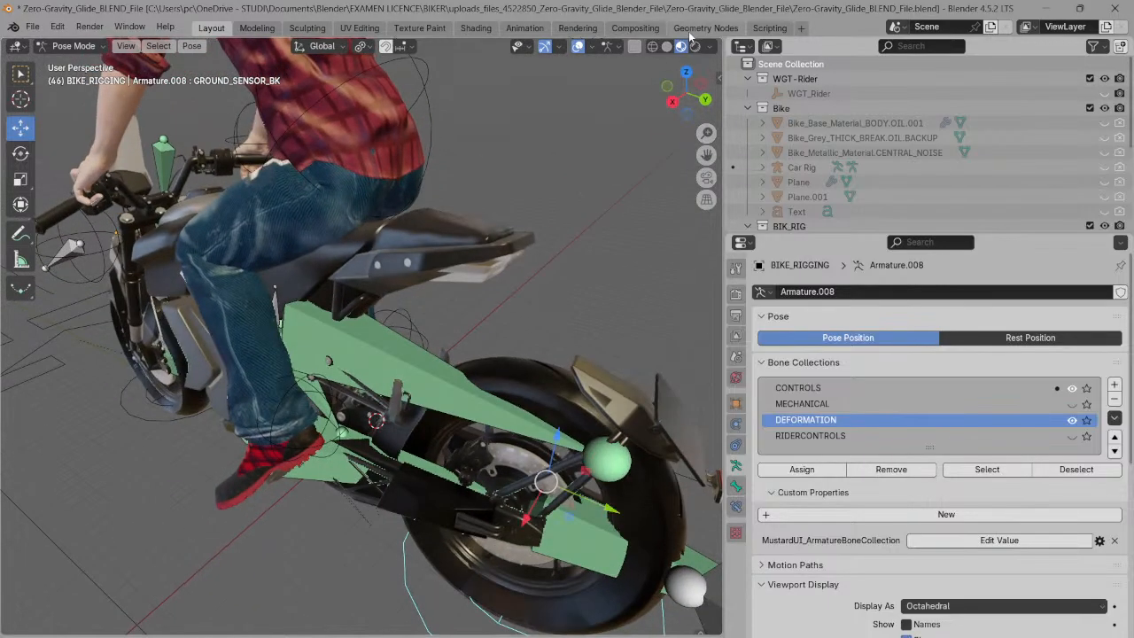
pyautogui.click(705, 27)
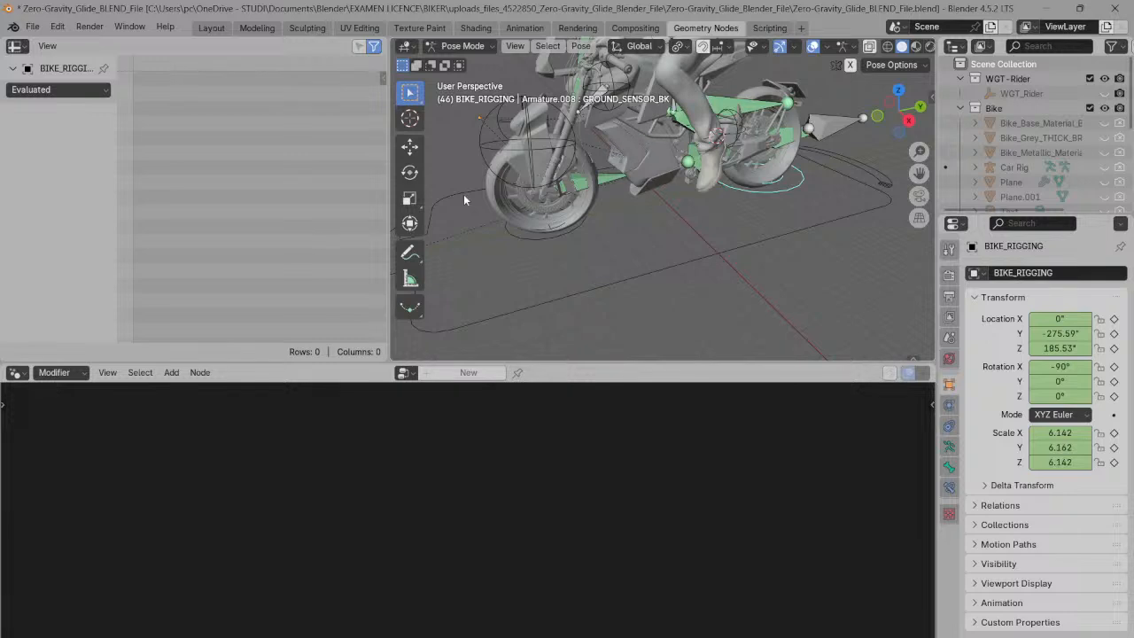
pyautogui.click(211, 29)
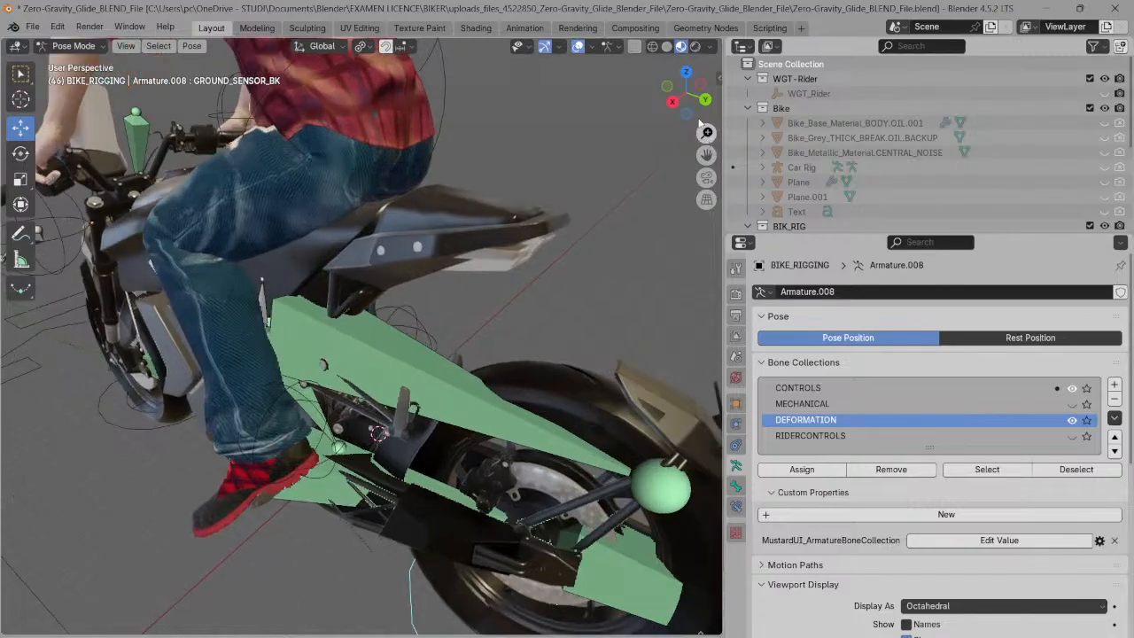
pyautogui.click(688, 113)
pyautogui.moveTo(694, 93); pyautogui.dragTo(578, 235)
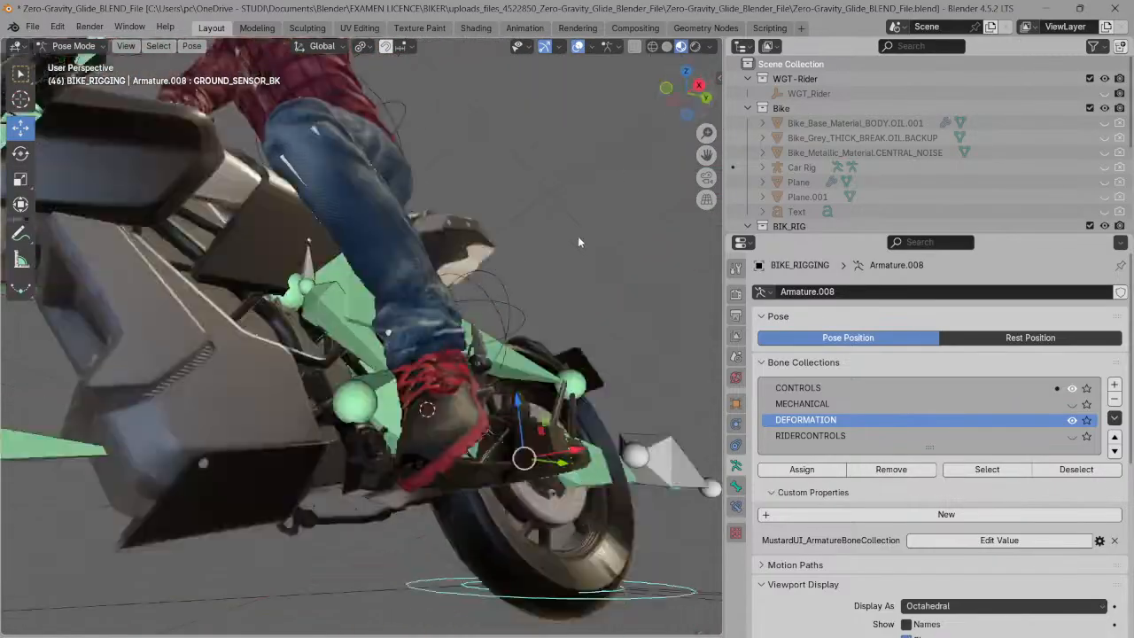
pyautogui.click(696, 88)
pyautogui.moveTo(645, 105); pyautogui.dragTo(585, 182)
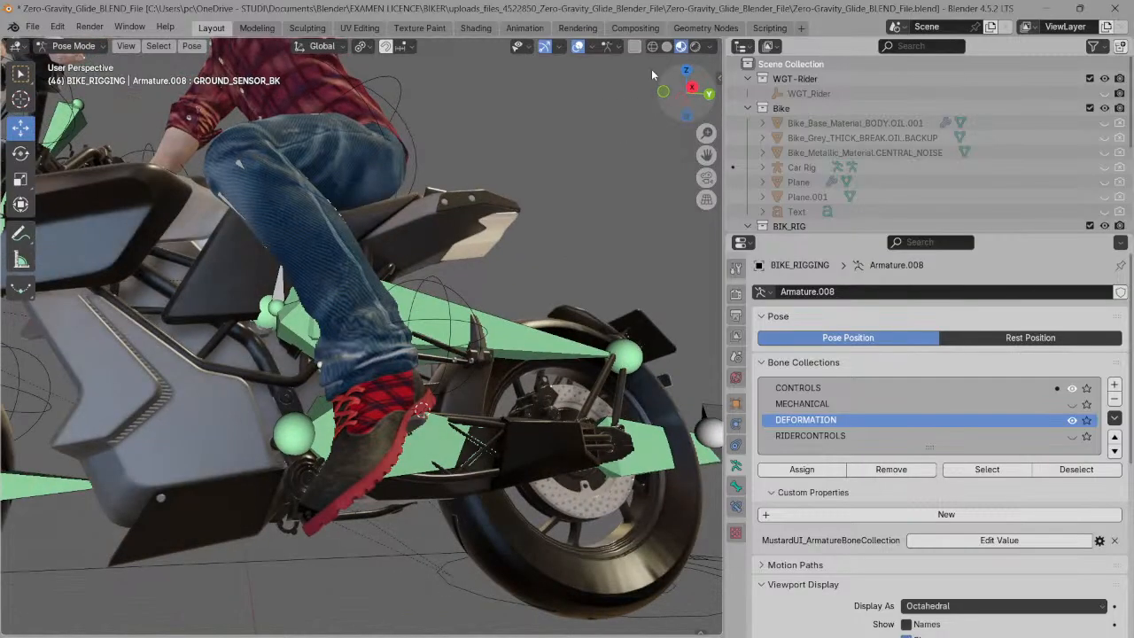
pyautogui.moveTo(700, 84); pyautogui.dragTo(641, 151)
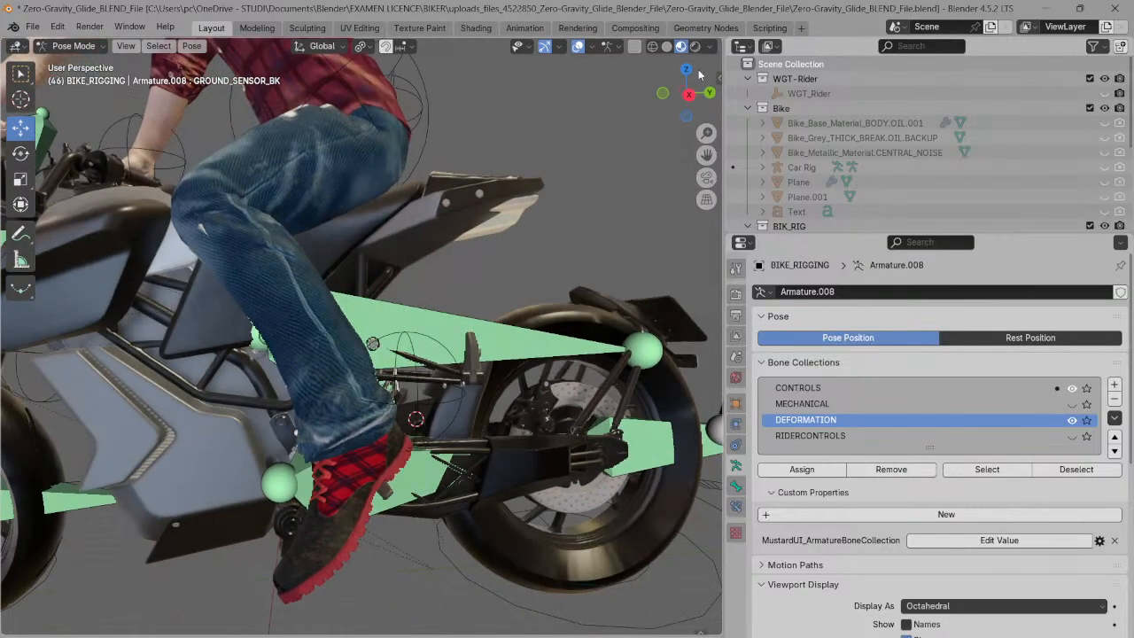
pyautogui.click(689, 92)
pyautogui.moveTo(633, 85); pyautogui.dragTo(615, 125)
pyautogui.moveTo(677, 75); pyautogui.dragTo(651, 164)
pyautogui.moveTo(682, 88); pyautogui.dragTo(637, 78)
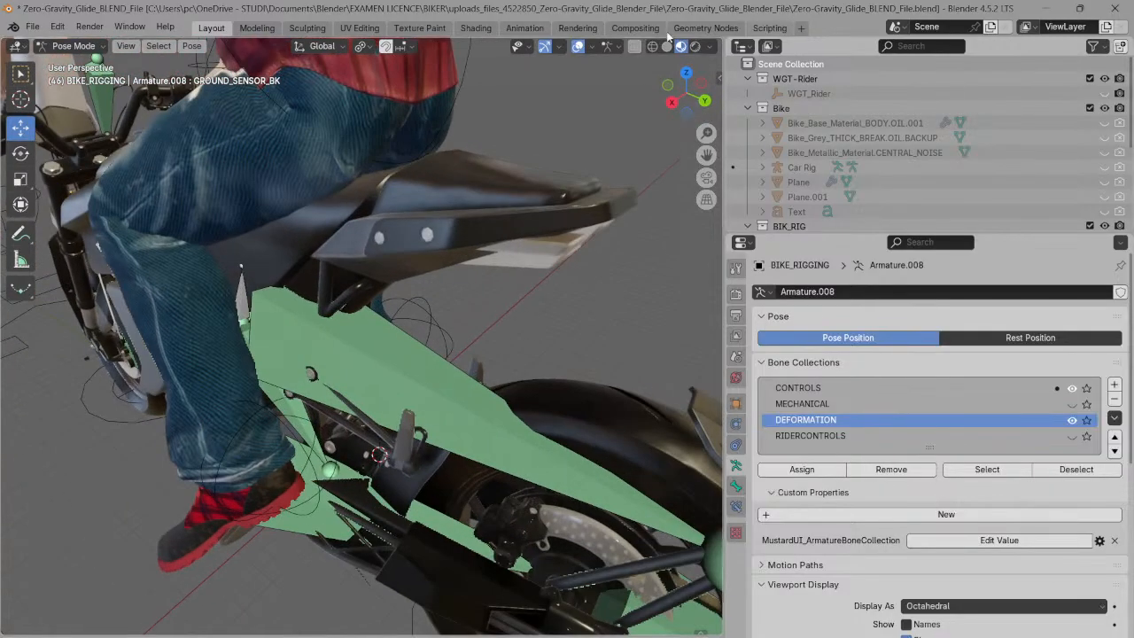
# - Hide the CONTROLS bone collection and display the viewport in wireframe with X-ray enabled
pyautogui.click(634, 47)
pyautogui.click(635, 47)
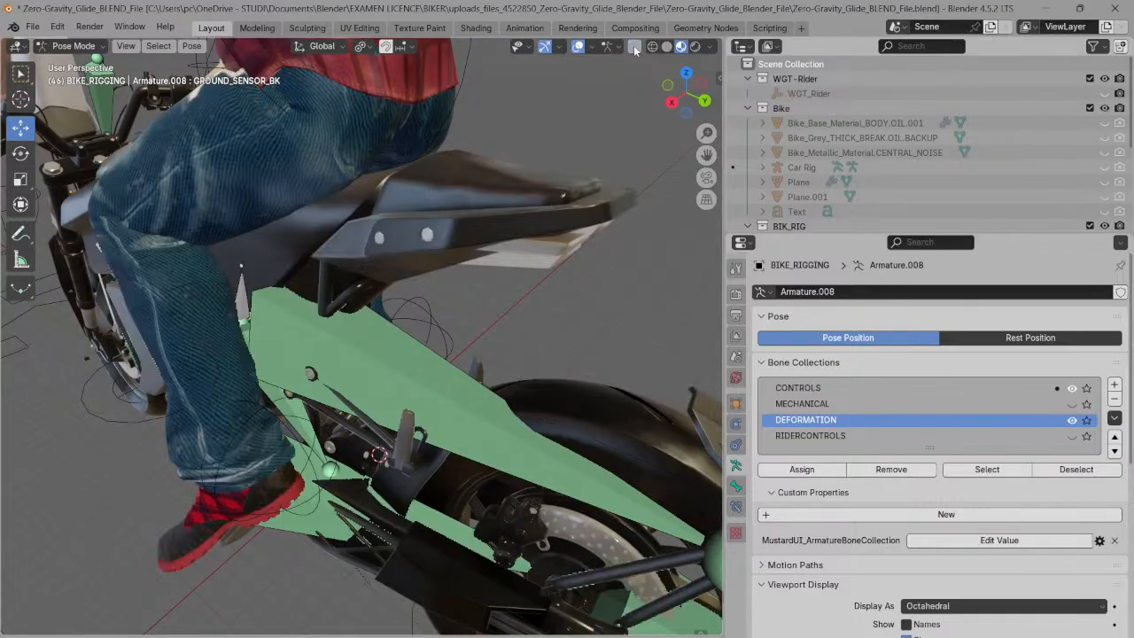
pyautogui.click(635, 47)
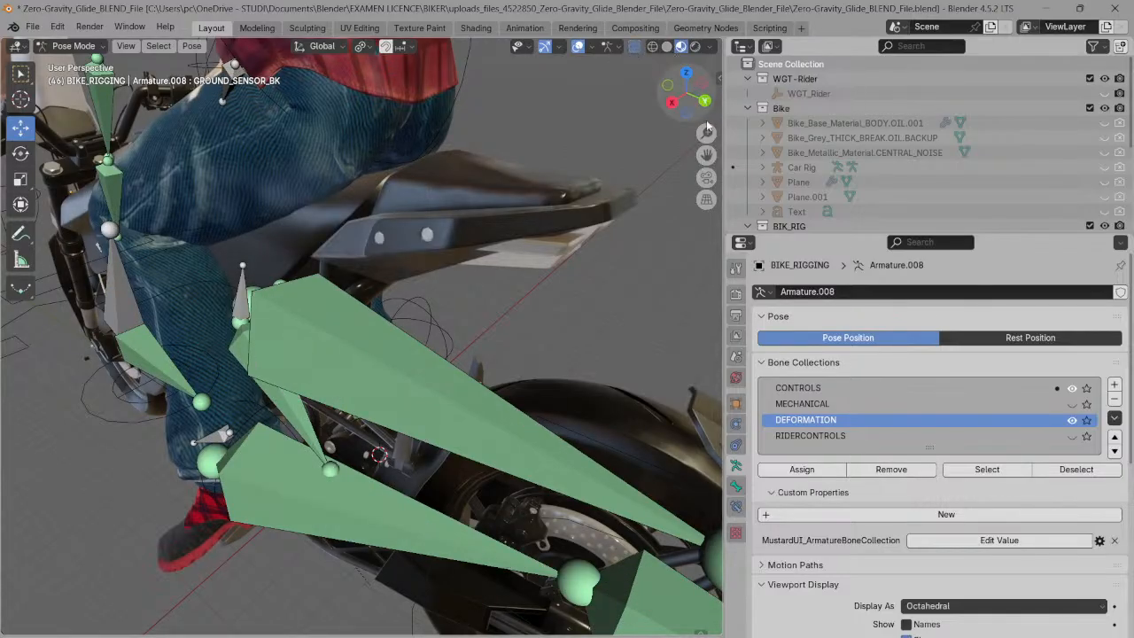
pyautogui.click(1072, 388)
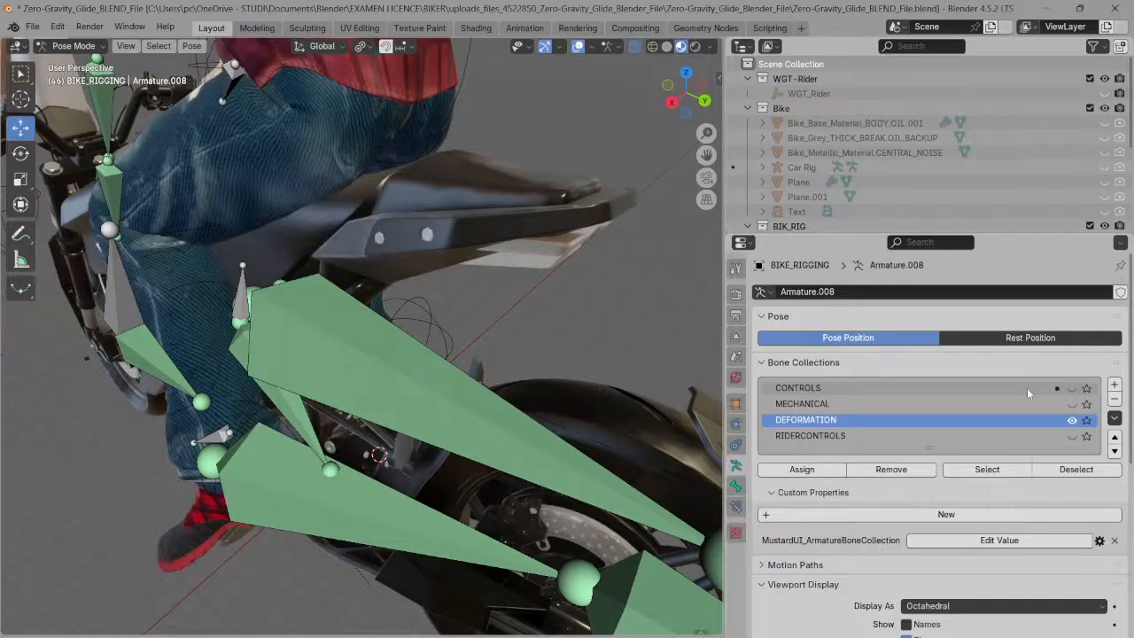
pyautogui.click(651, 47)
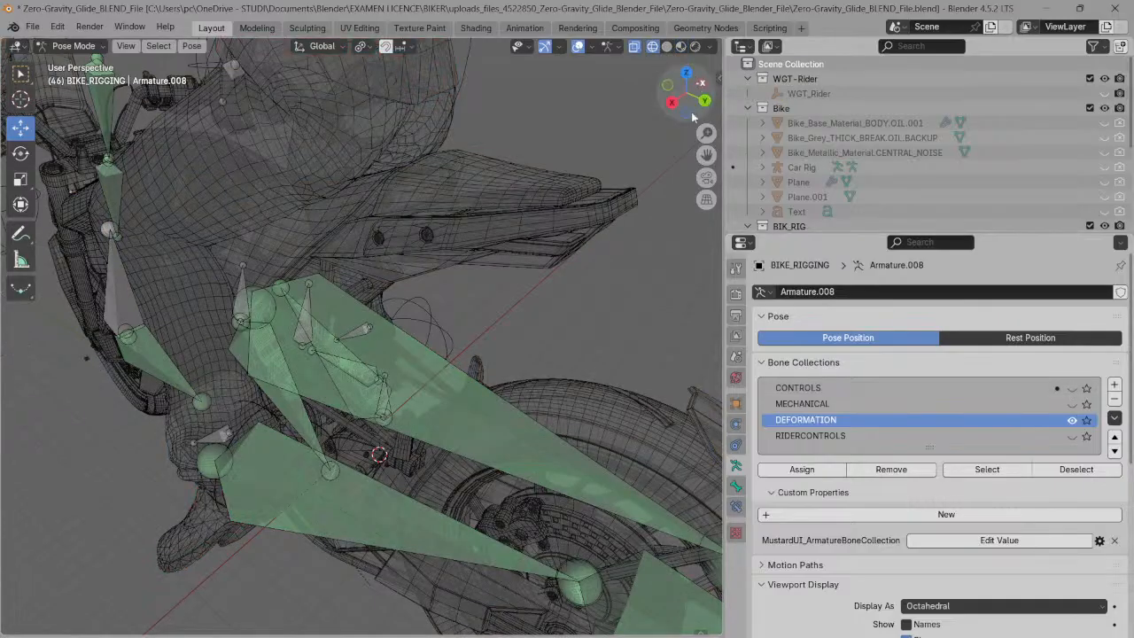
# - Select the DEF_SHOCK_ABSORBER_BOTTOM bone at the rear shock absorber
pyautogui.moveTo(706, 133); pyautogui.dragTo(705, 111)
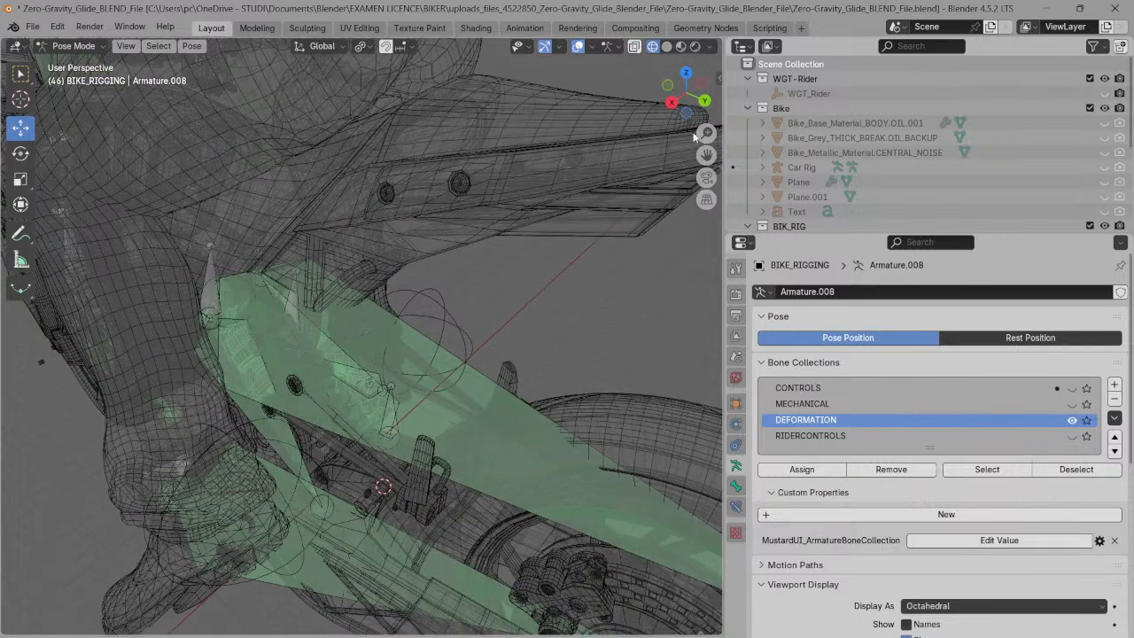
pyautogui.moveTo(686, 104)
pyautogui.mouseDown()
pyautogui.moveTo(643, 60)
pyautogui.moveTo(626, 60)
pyautogui.moveTo(681, 55)
pyautogui.mouseUp()
pyautogui.click(380, 449)
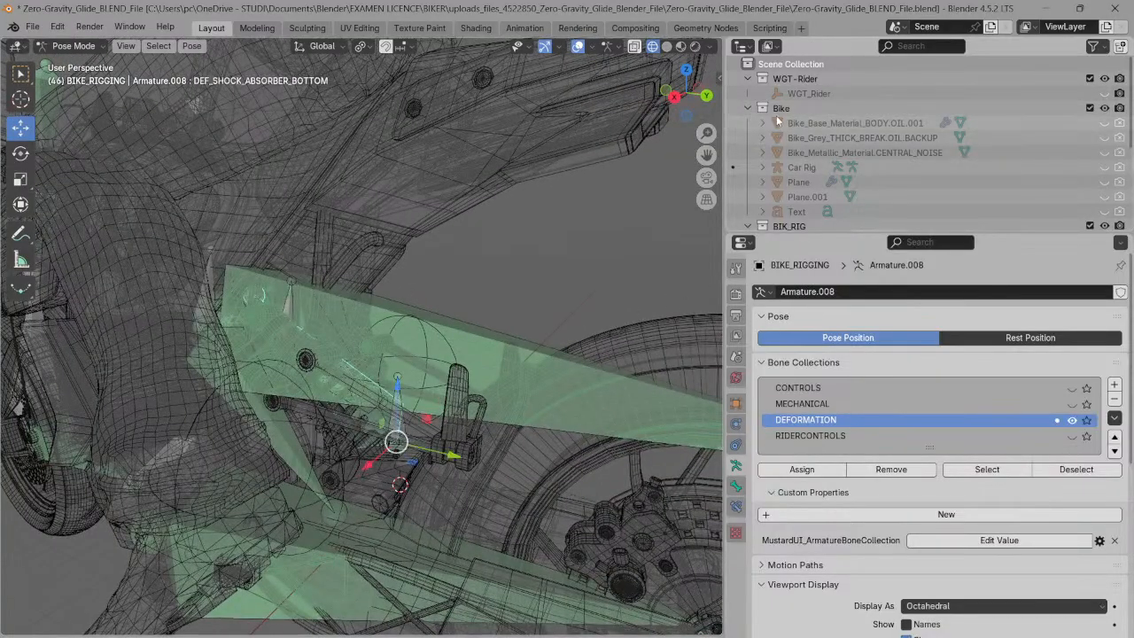
# - Collapse the Bike, WGT-Rider, Depthmap ControlObjs and GROUND collections in the Outliner
pyautogui.click(748, 108)
pyautogui.click(747, 79)
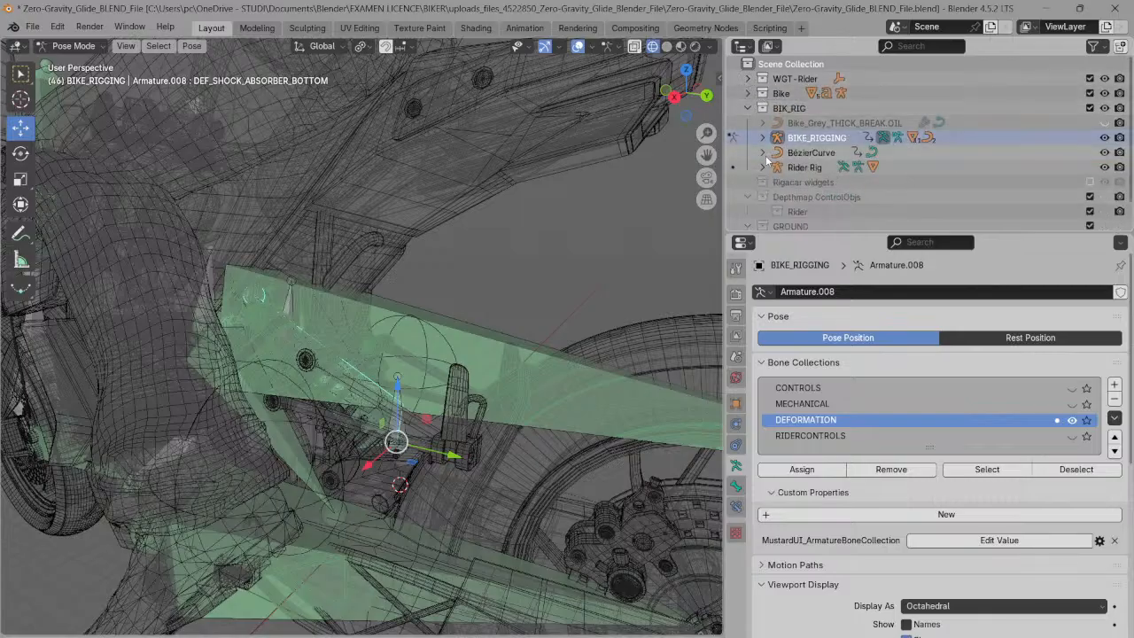
pyautogui.click(747, 197)
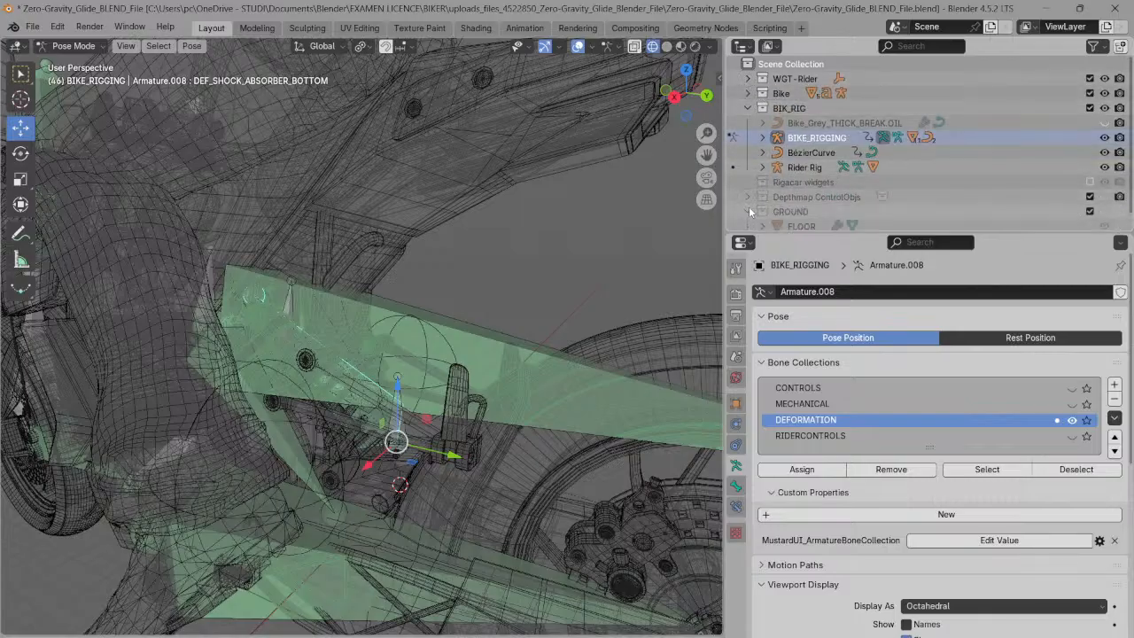
pyautogui.click(747, 211)
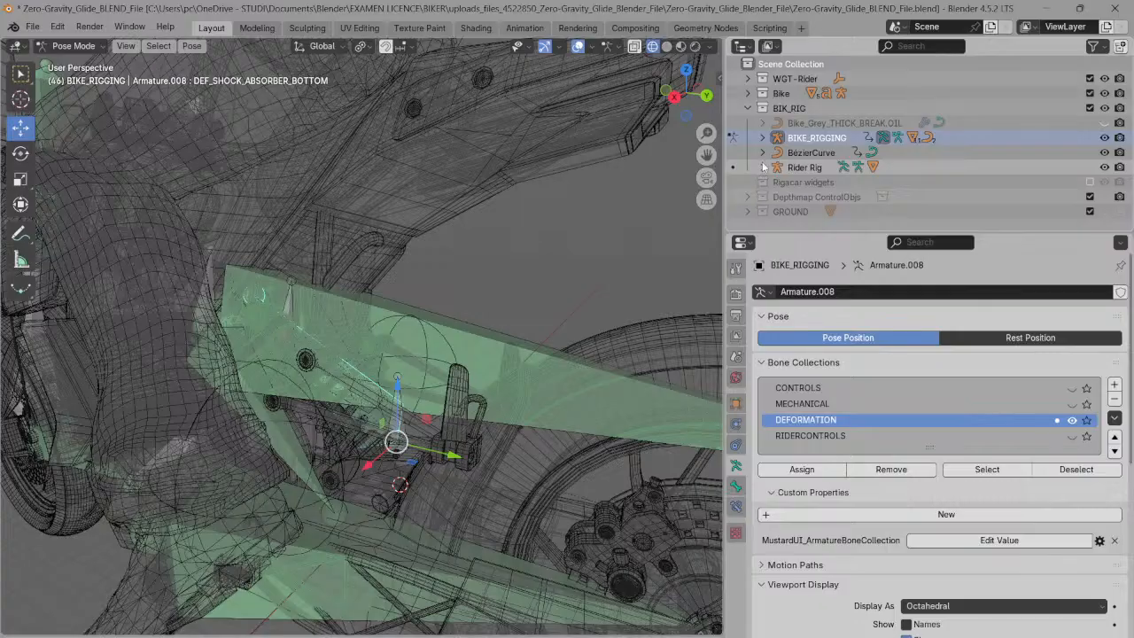
# - Expand the Rider Rig hierarchy and enlarge the Outliner to inspect the contents of CC_Base_Body
pyautogui.click(762, 167)
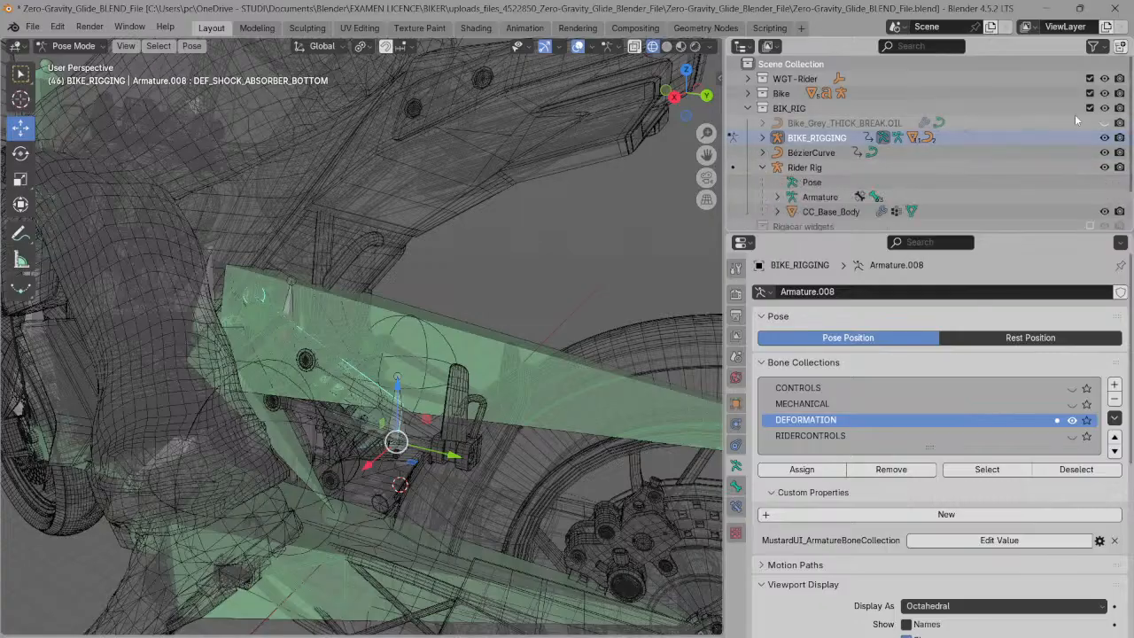
pyautogui.scroll(-2, 886, 213)
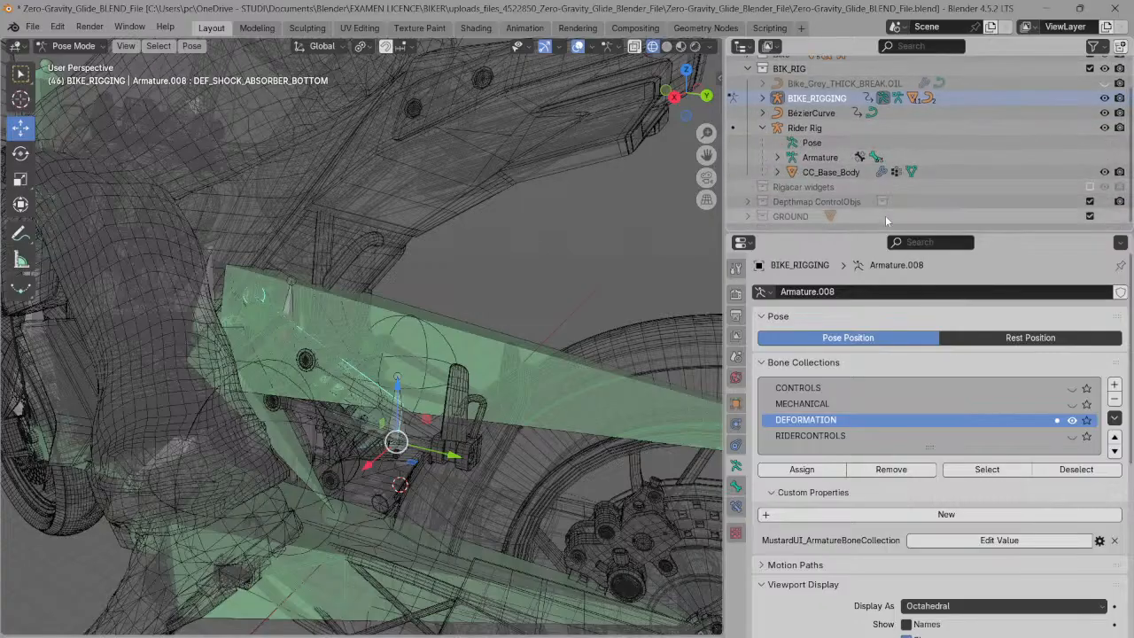
pyautogui.moveTo(886, 229); pyautogui.dragTo(882, 284)
pyautogui.click(777, 211)
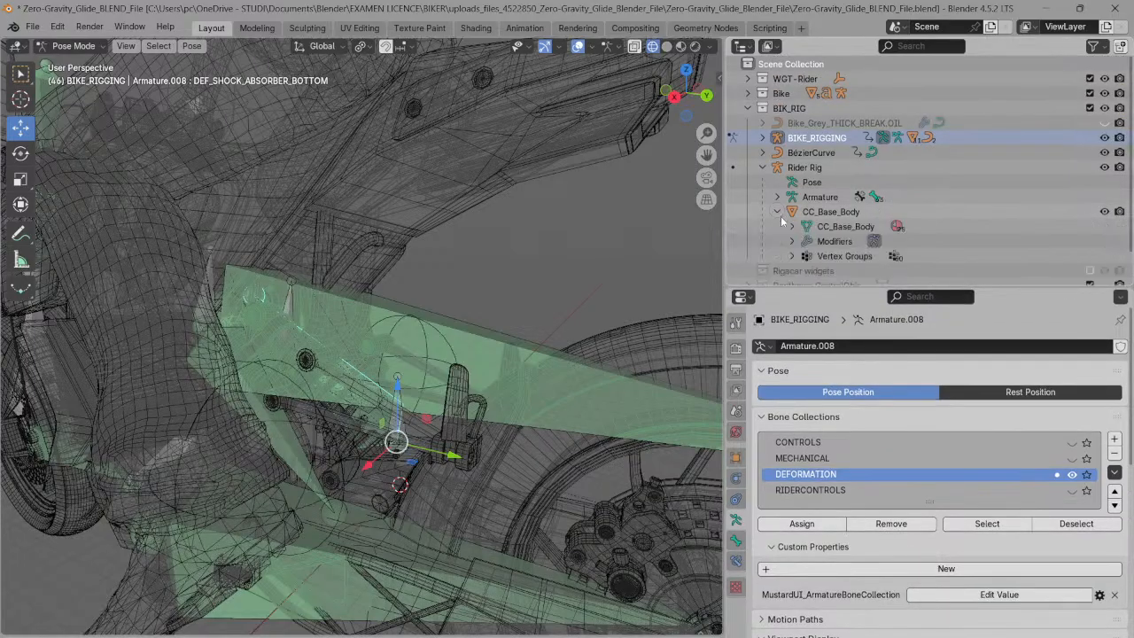
pyautogui.click(777, 211)
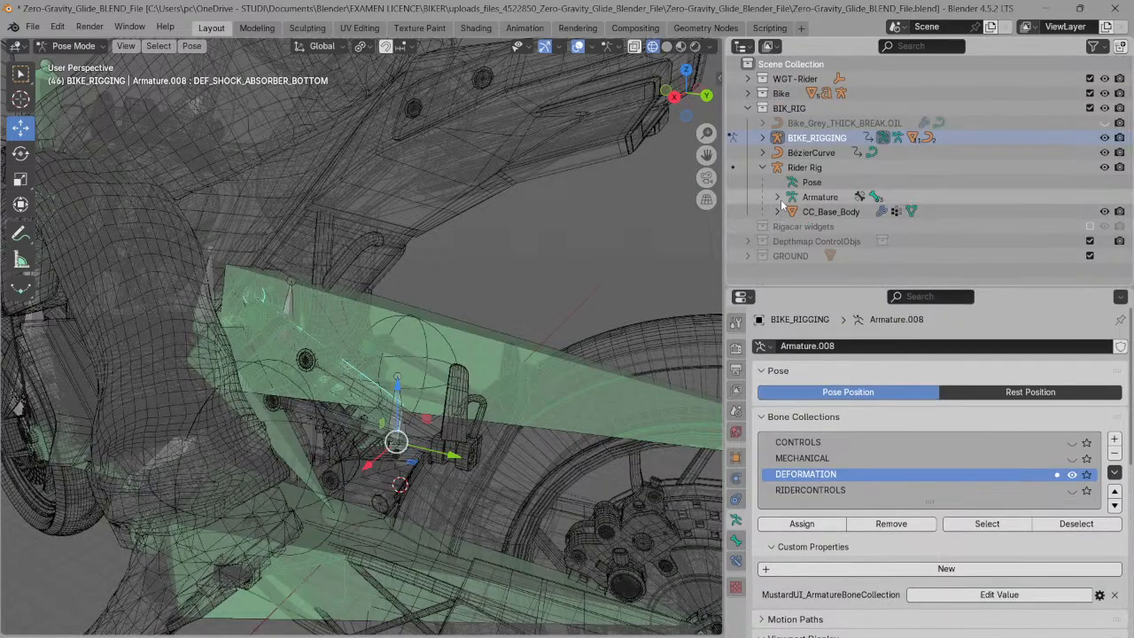
# - Look through the remaining Outliner collections and select the rider's CC_Base_Body mesh
pyautogui.click(747, 93)
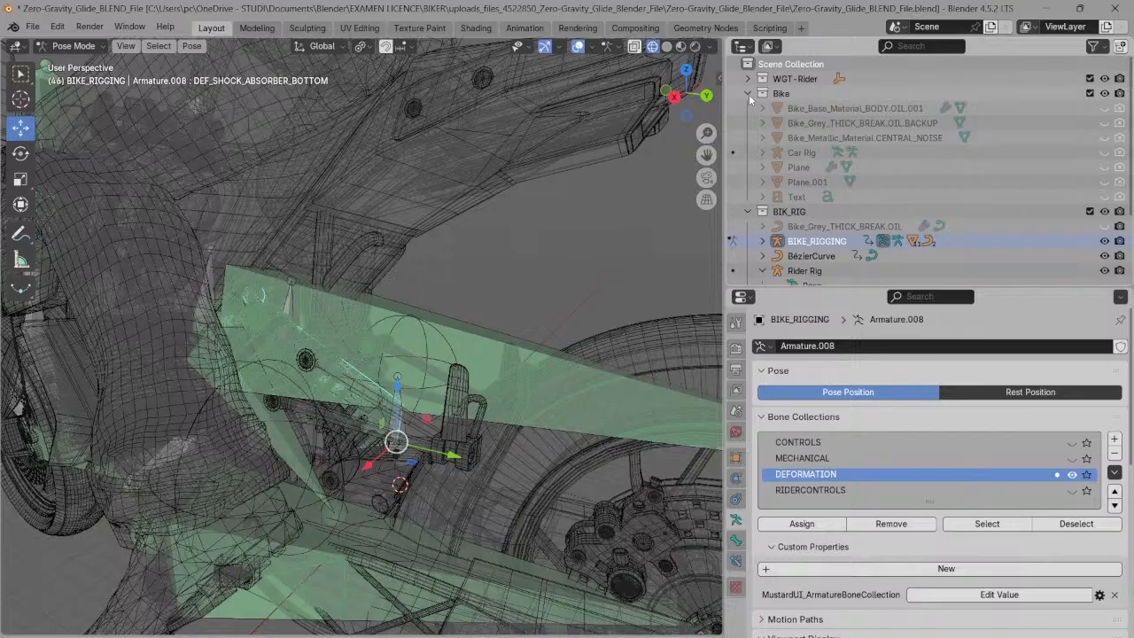
pyautogui.click(747, 93)
pyautogui.click(746, 79)
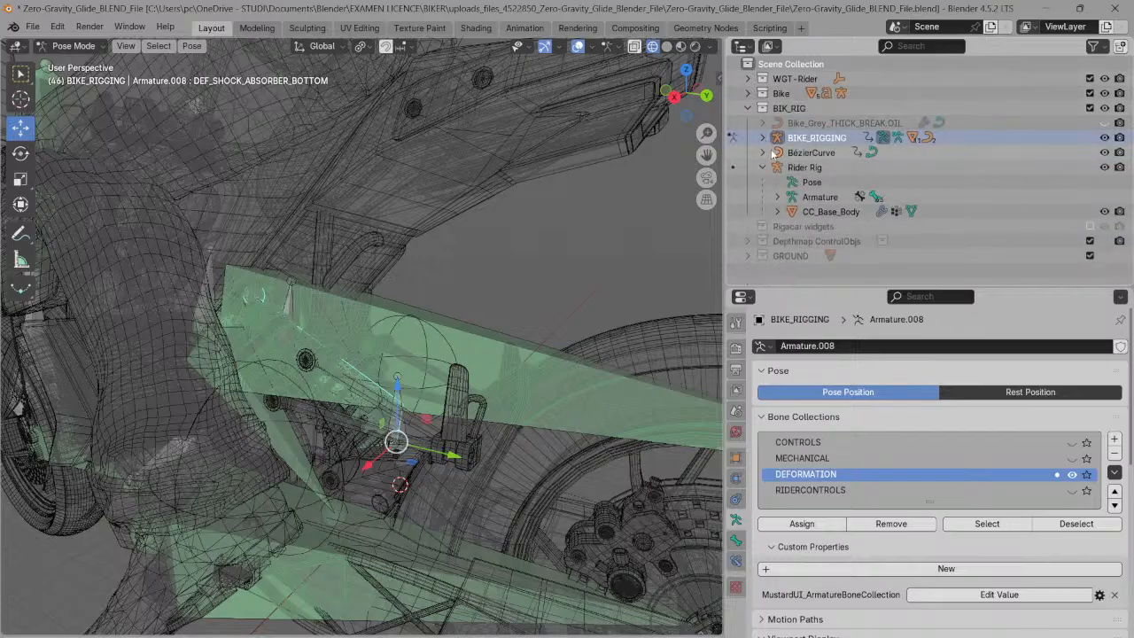
pyautogui.click(747, 255)
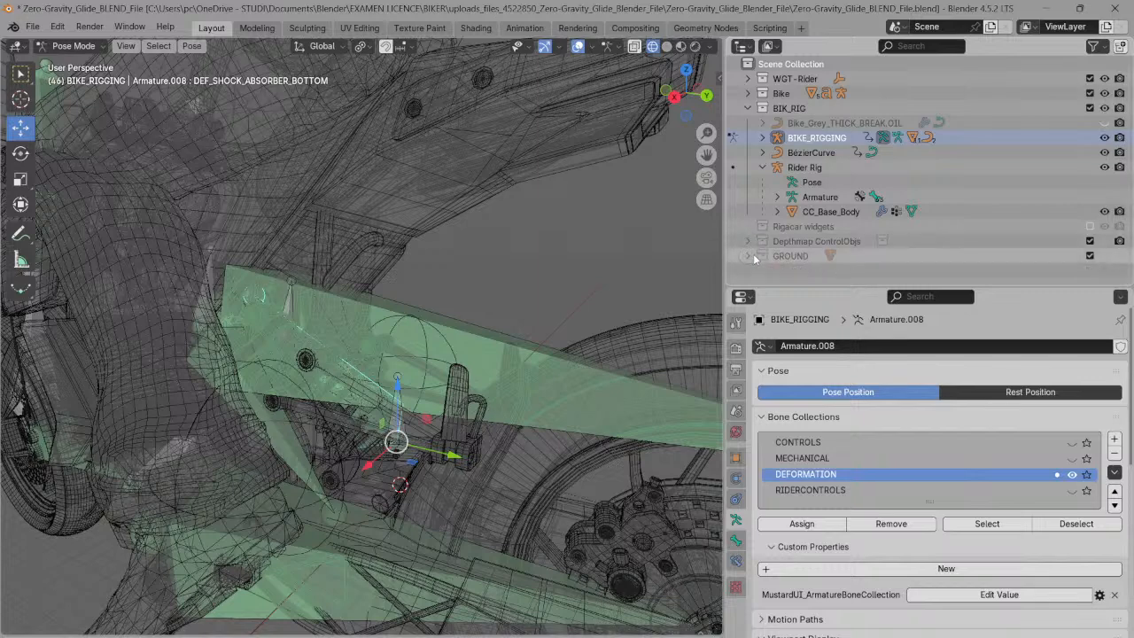
pyautogui.click(748, 255)
pyautogui.click(816, 215)
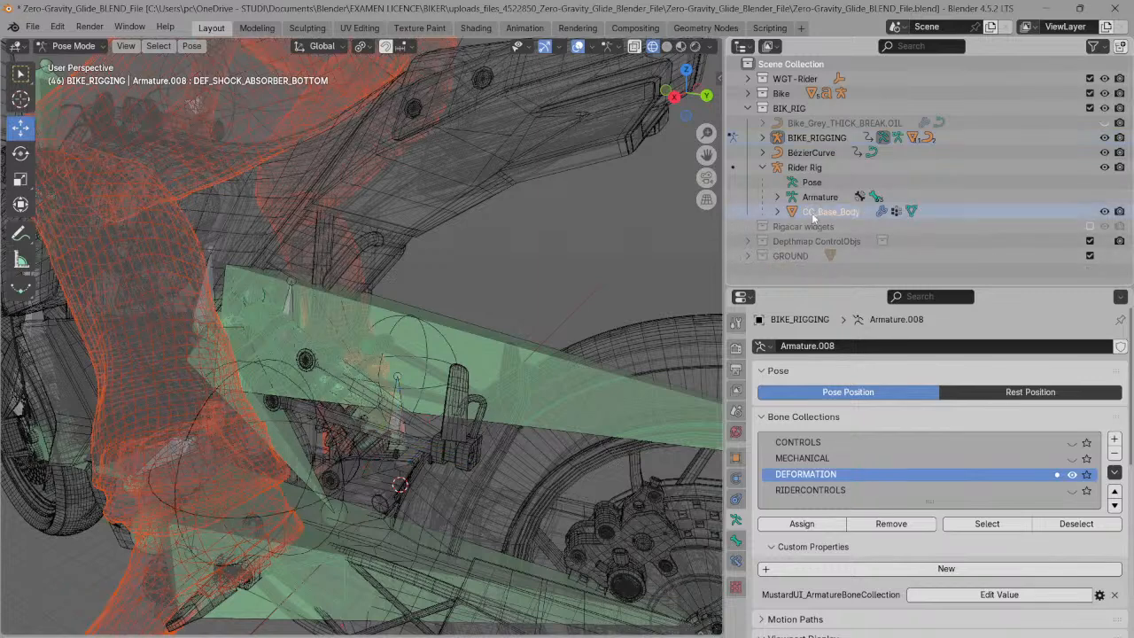
# - Select the Rider Rig armature in the Outliner in place of the CC_Base_Body mesh
pyautogui.click(758, 194)
pyautogui.click(780, 168)
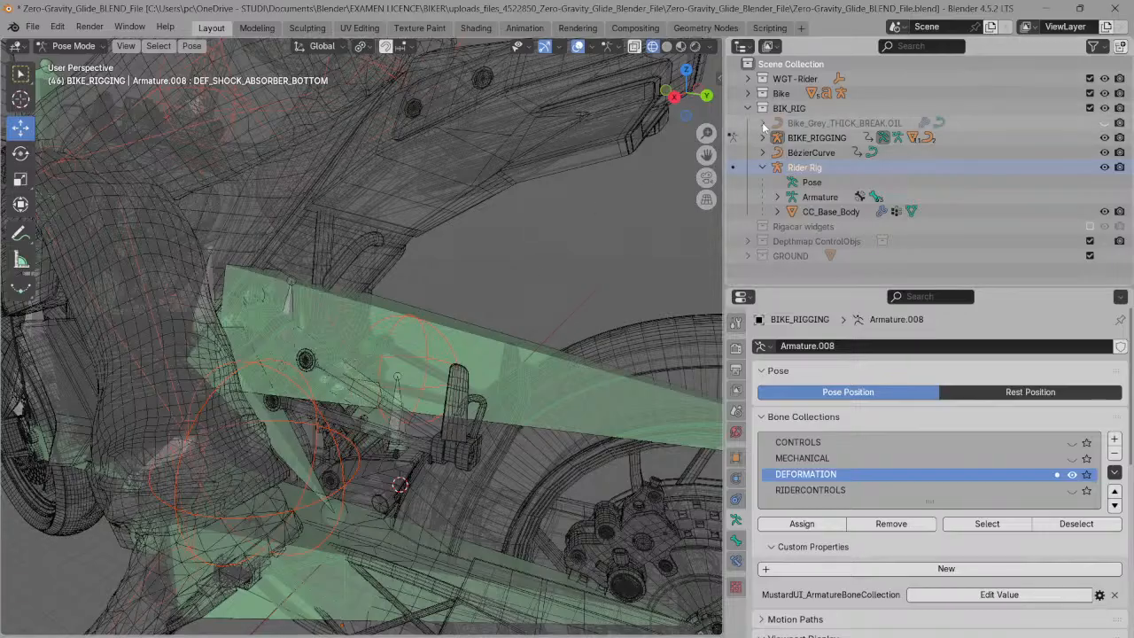
pyautogui.click(762, 152)
pyautogui.click(761, 152)
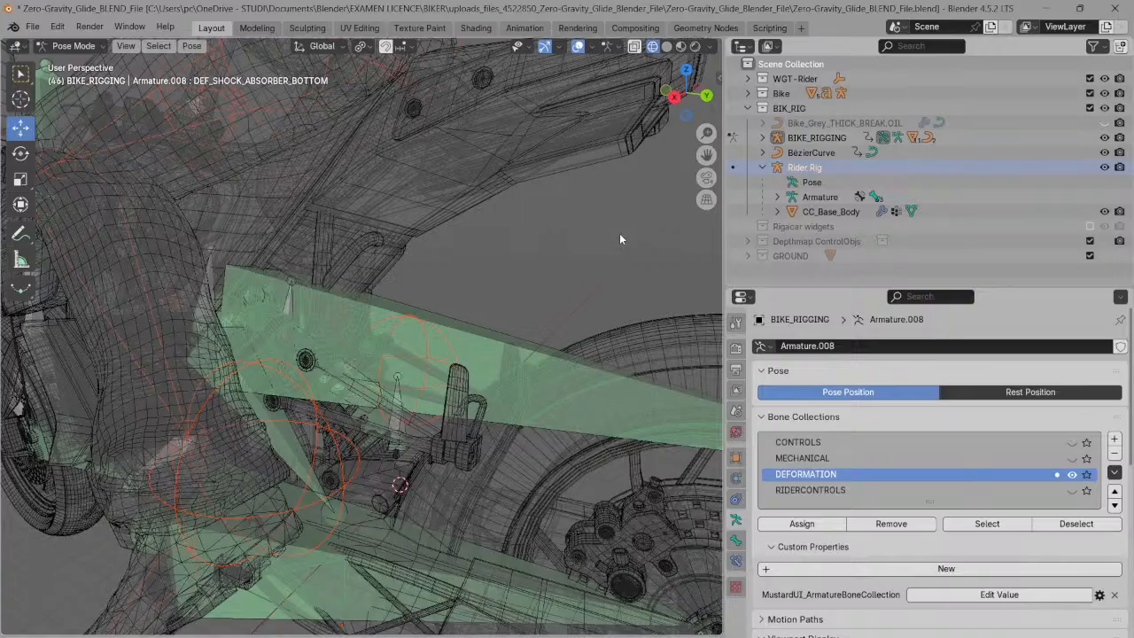
# - Enter Edit Mode for the bike and rider armatures, select the DEF_BODY bone, and return both to Pose Mode
pyautogui.press('w')
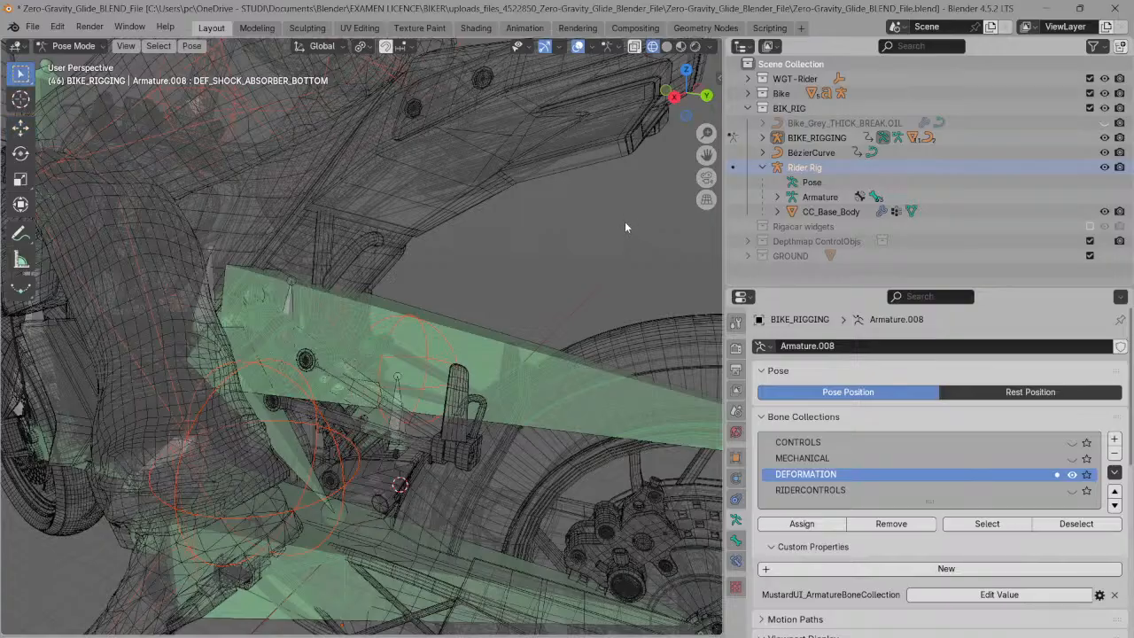
pyautogui.press('Tab')
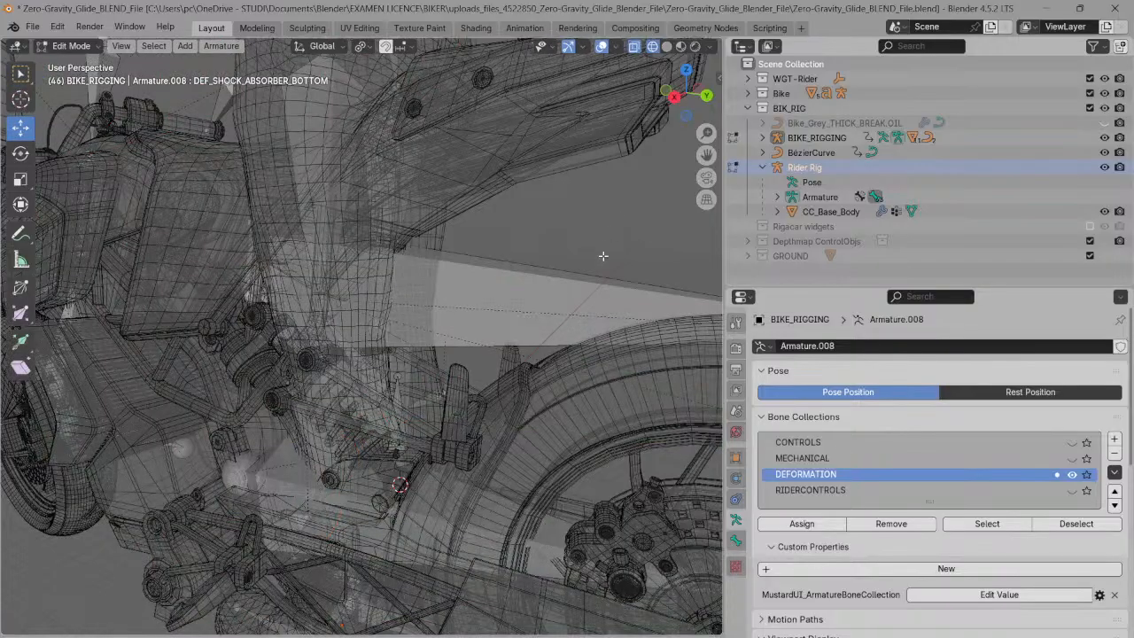
pyautogui.click(559, 292)
pyautogui.moveTo(675, 117); pyautogui.dragTo(569, 126)
pyautogui.scroll(-10, 631, 148)
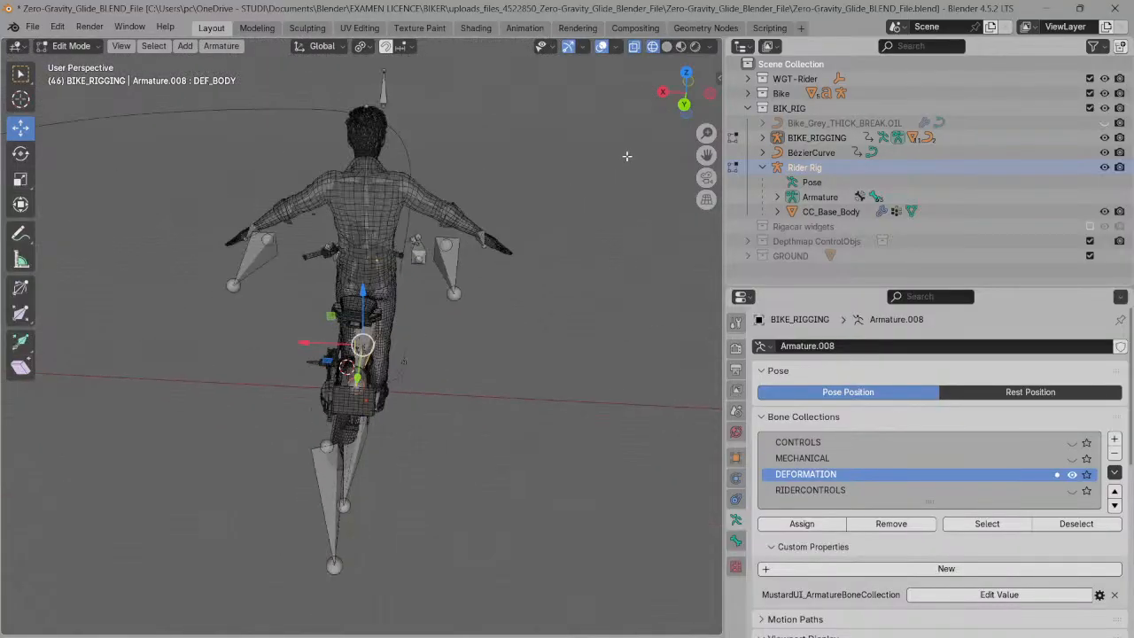
pyautogui.scroll(3, 627, 156)
pyautogui.hotkey('ctrl', 'Tab')
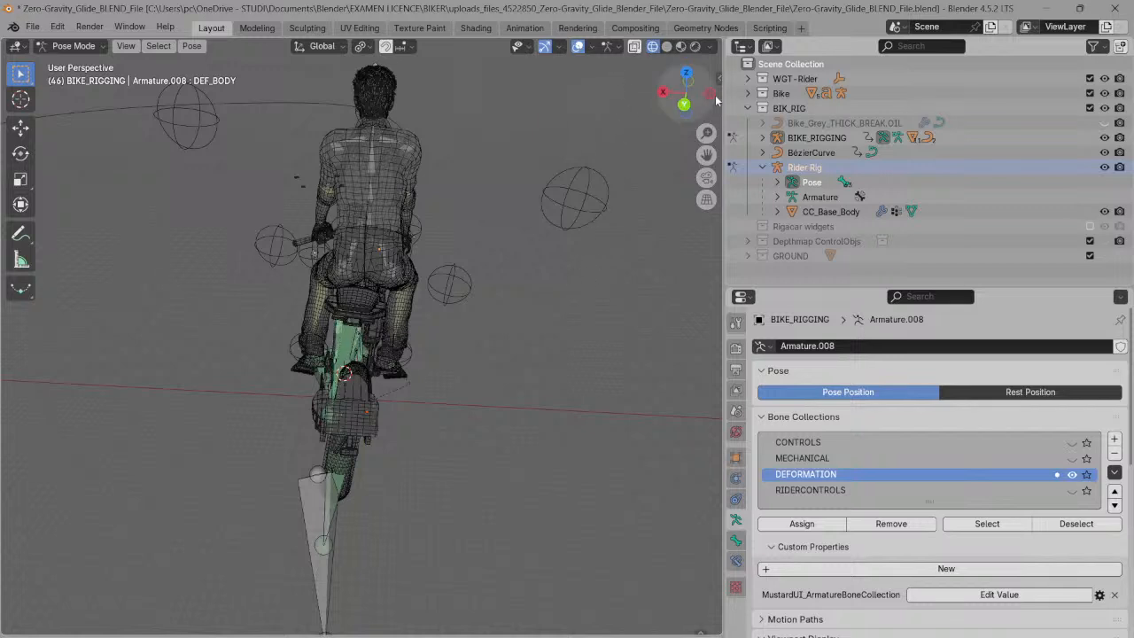
# - Collapse the Rider Rig hierarchy, then select BIKE_RIGGING and expand its child objects in the Outliner
pyautogui.click(763, 168)
pyautogui.click(759, 137)
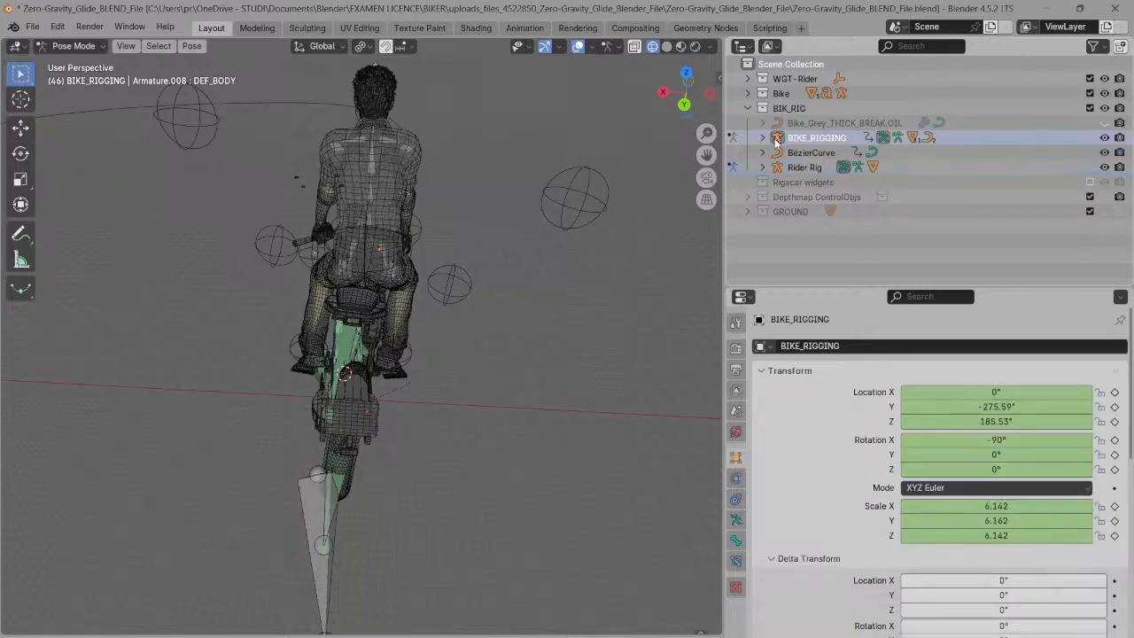
pyautogui.click(760, 137)
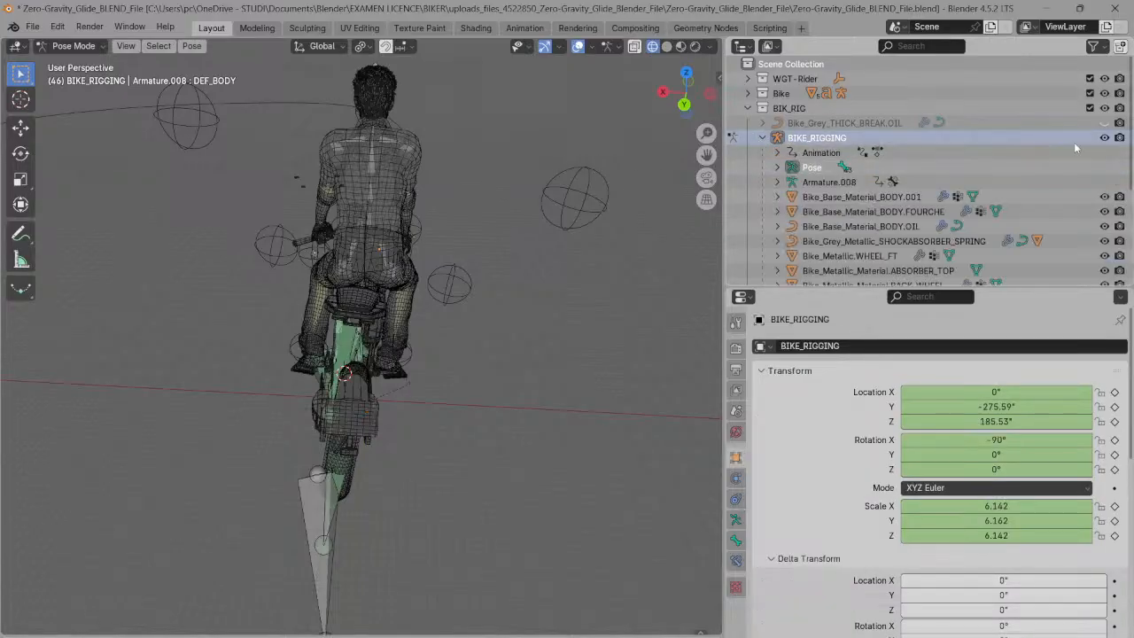
pyautogui.scroll(-3, 1062, 159)
# - Select the BIKE_RIGGING child meshes one after another, from BODY.FOURCHE to Object, to identify which motorcycle part each represents
pyautogui.moveTo(692, 92); pyautogui.dragTo(788, 63)
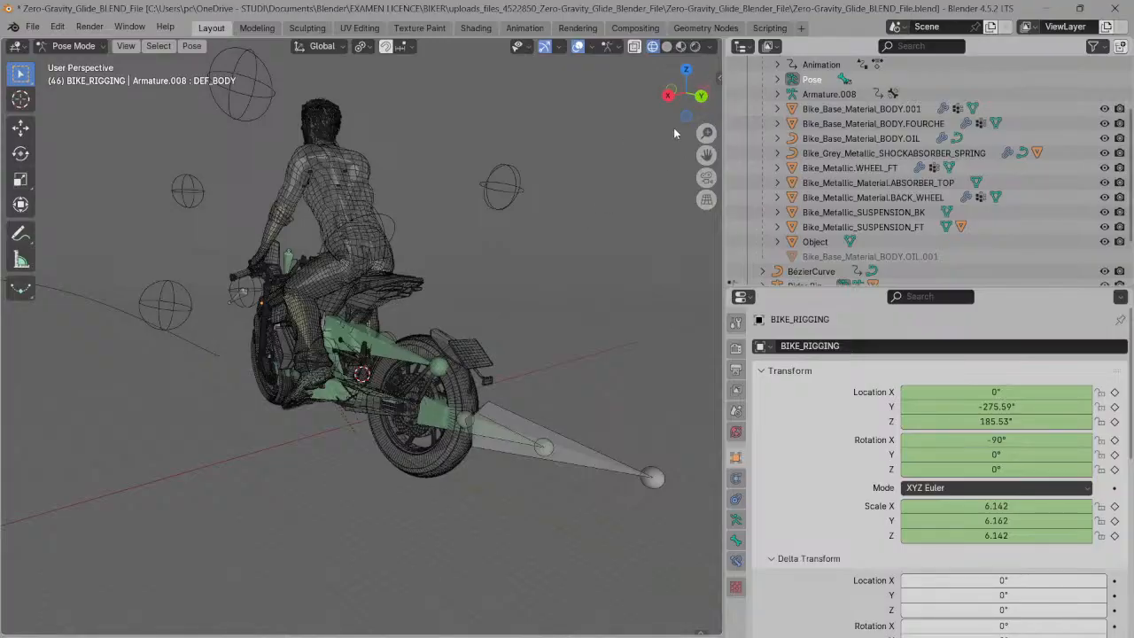
pyautogui.scroll(6, 632, 145)
pyautogui.moveTo(687, 77); pyautogui.dragTo(702, 85)
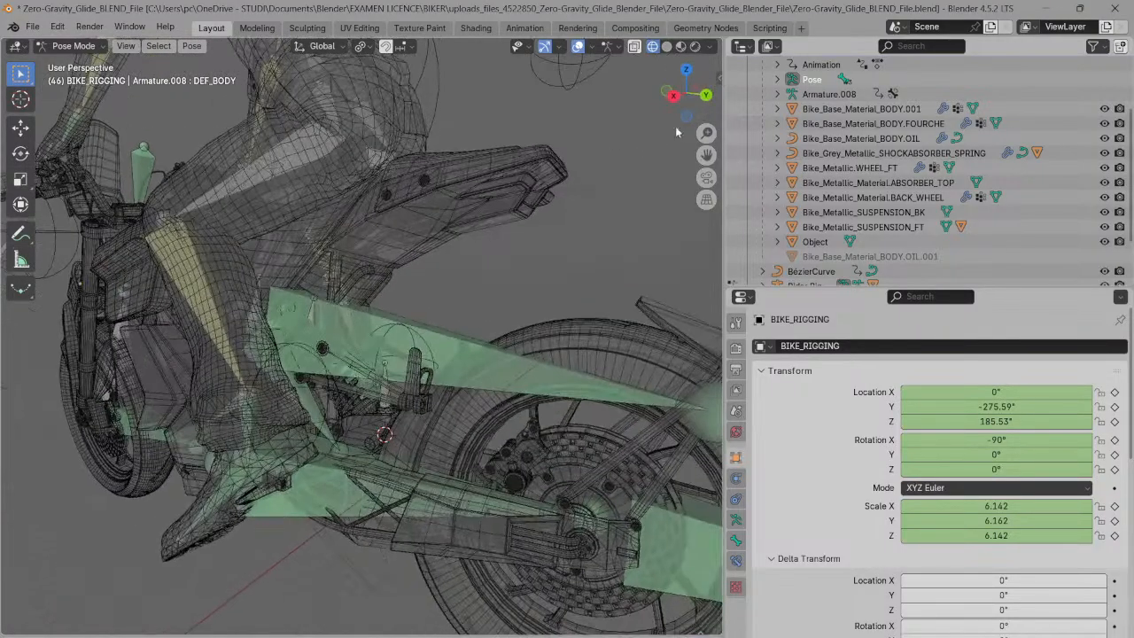
pyautogui.click(795, 124)
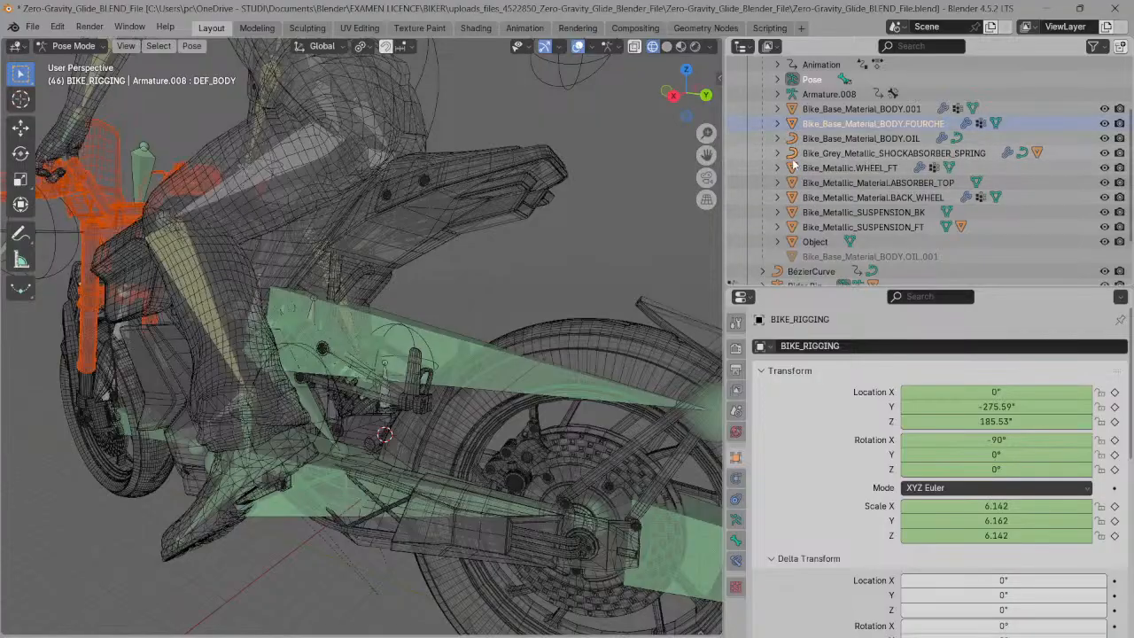
pyautogui.click(795, 167)
pyautogui.click(793, 182)
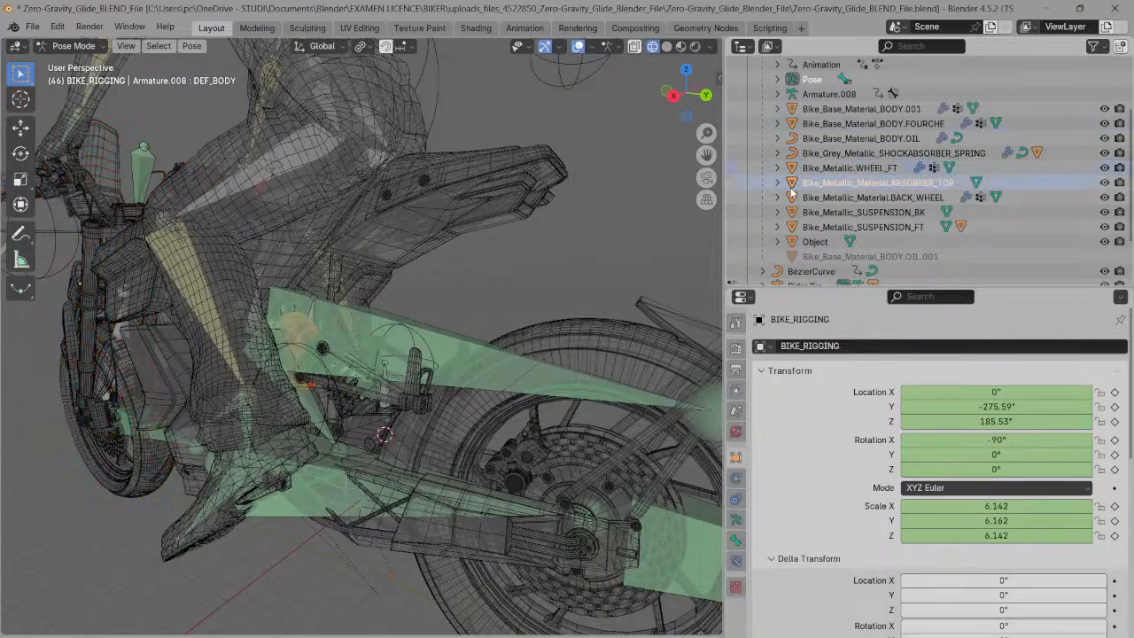
pyautogui.click(793, 197)
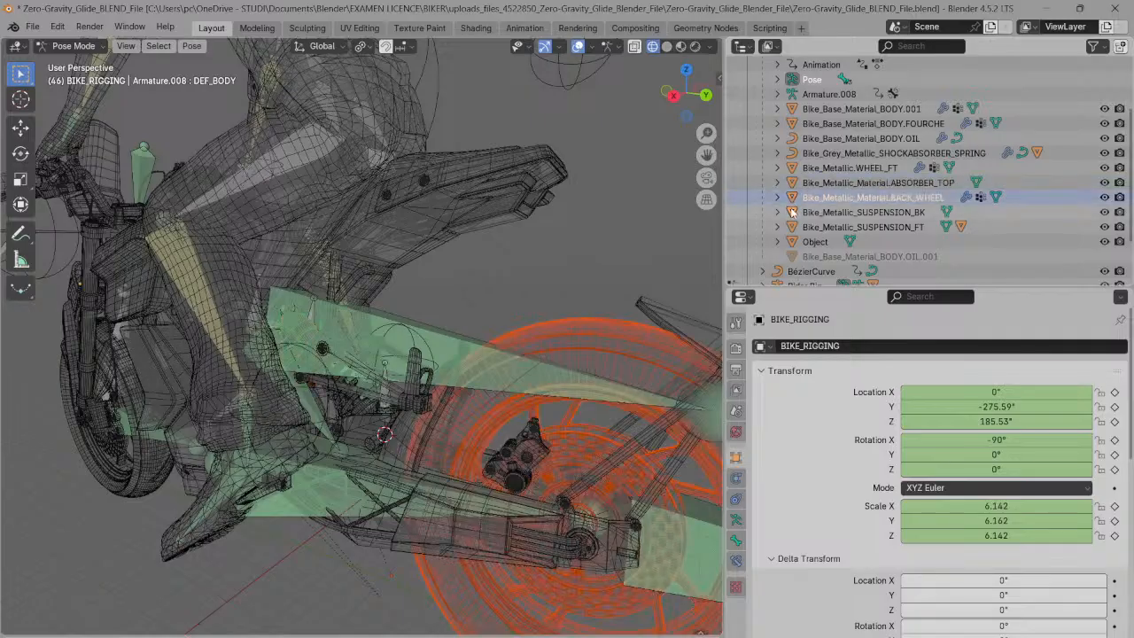
pyautogui.click(793, 212)
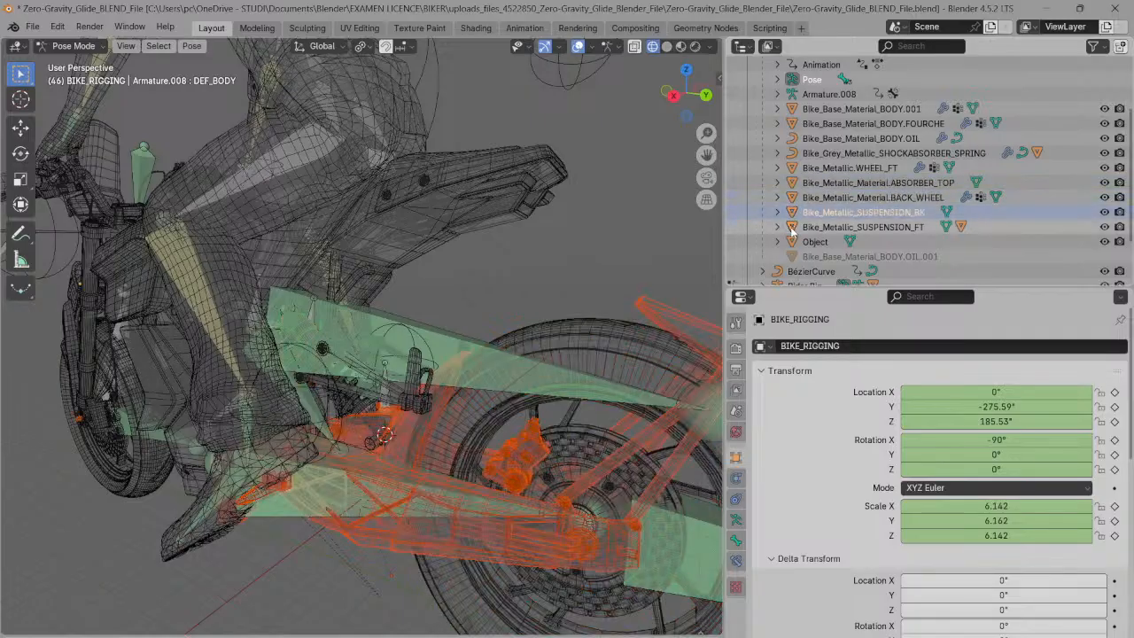
pyautogui.click(792, 227)
pyautogui.click(793, 242)
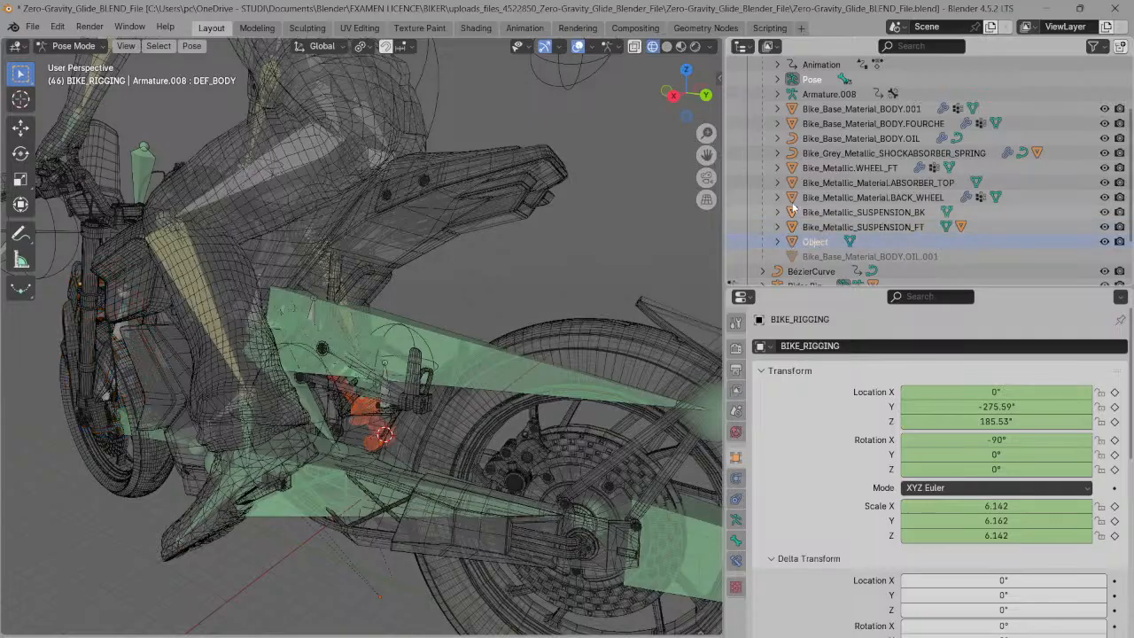
# - Select the DEF_SHOCK_ABSORBER_BOTTOM bone and test-move it to check how the lower shock absorber parts follow
pyautogui.scroll(5, 622, 239)
pyautogui.moveTo(684, 114); pyautogui.dragTo(702, 85)
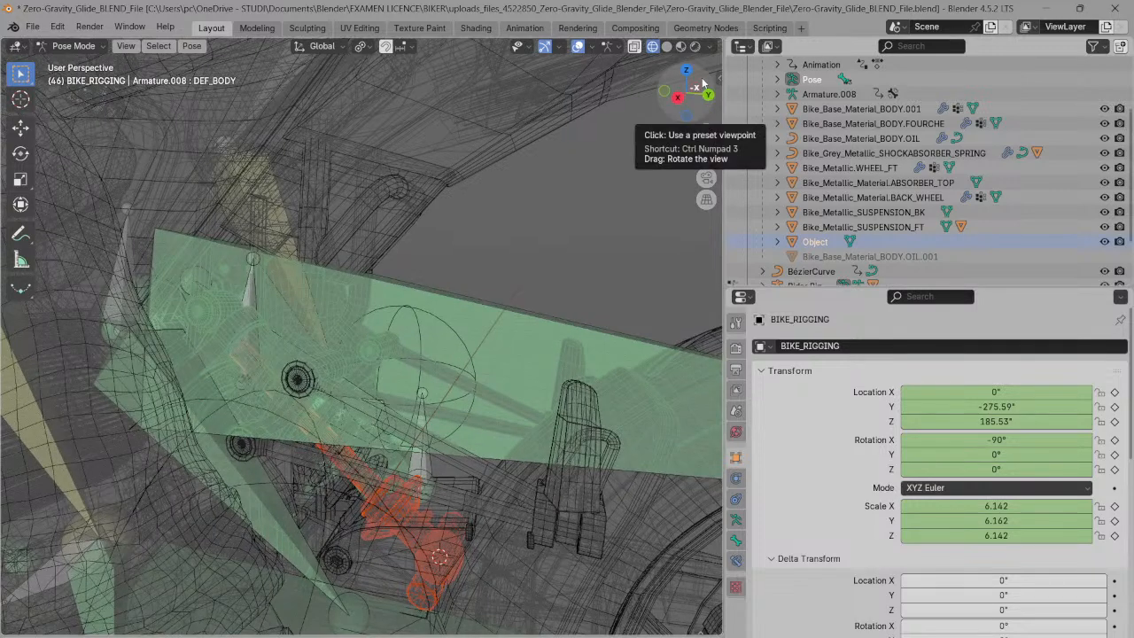
pyautogui.click(394, 467)
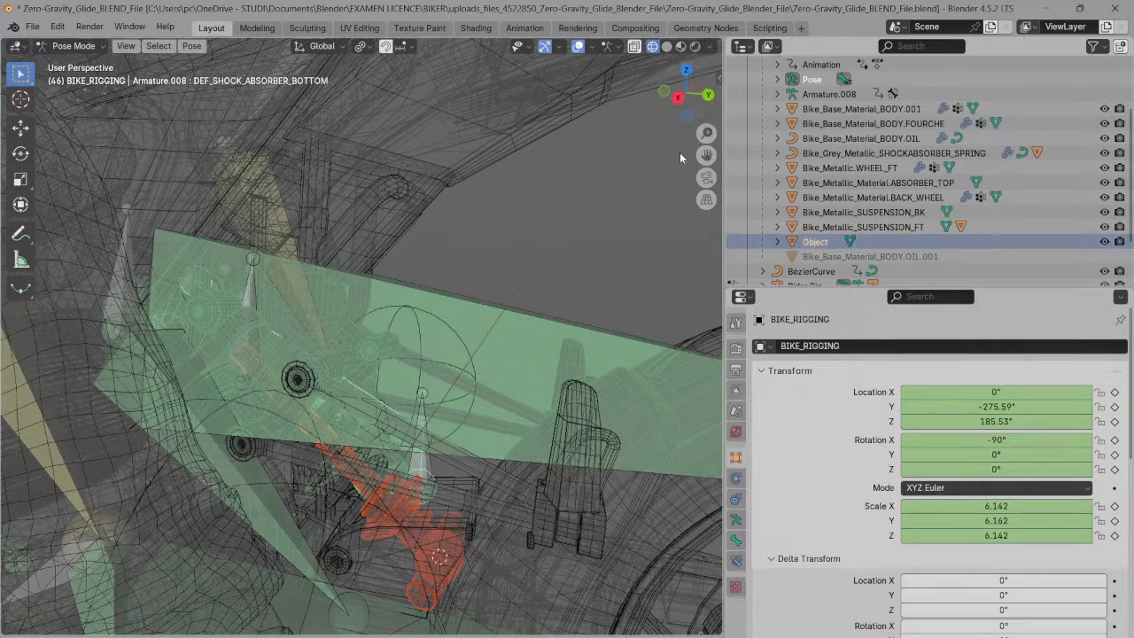
pyautogui.moveTo(675, 82)
pyautogui.mouseDown()
pyautogui.moveTo(529, 103)
pyautogui.moveTo(621, 99)
pyautogui.moveTo(559, 116)
pyautogui.moveTo(492, 115)
pyautogui.moveTo(531, 101)
pyautogui.moveTo(680, 102)
pyautogui.mouseUp()
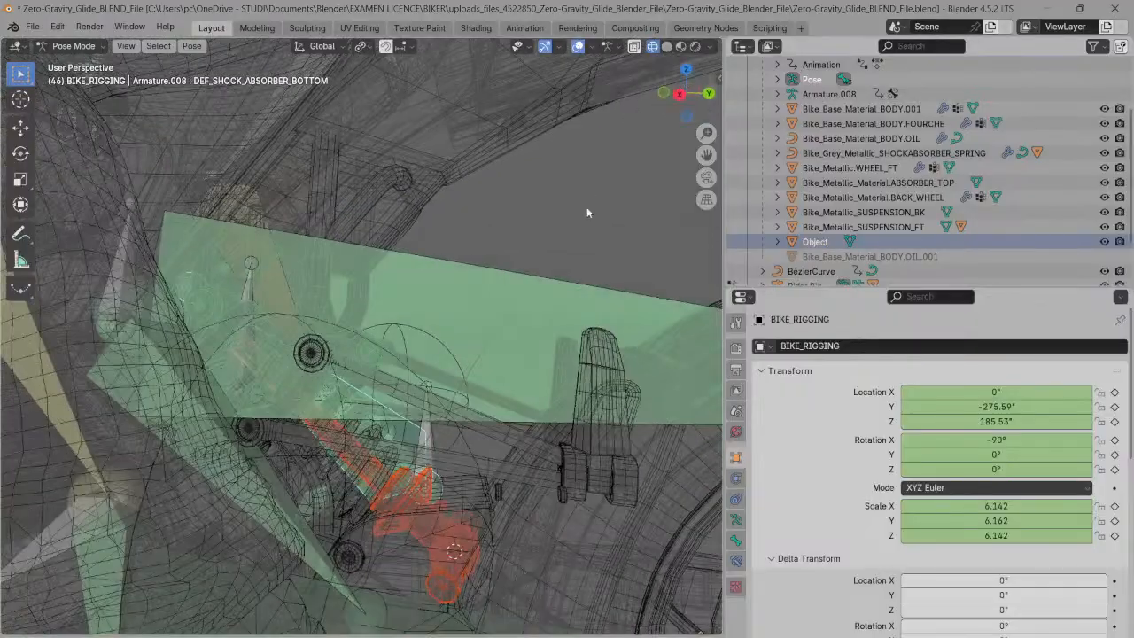
pyautogui.press('g')
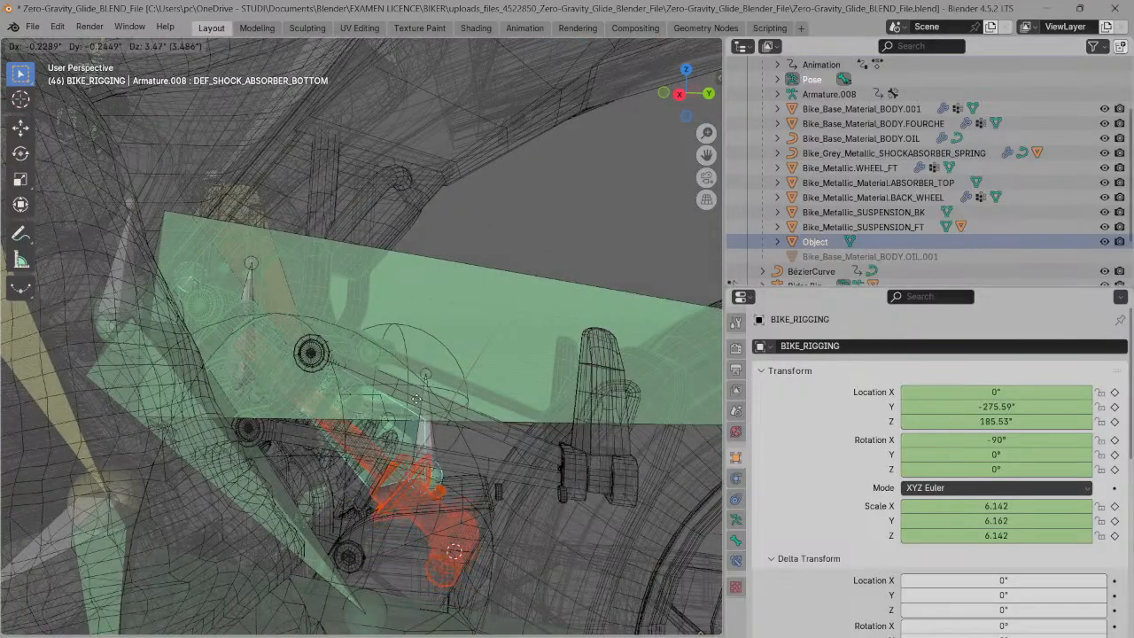
pyautogui.click(410, 395)
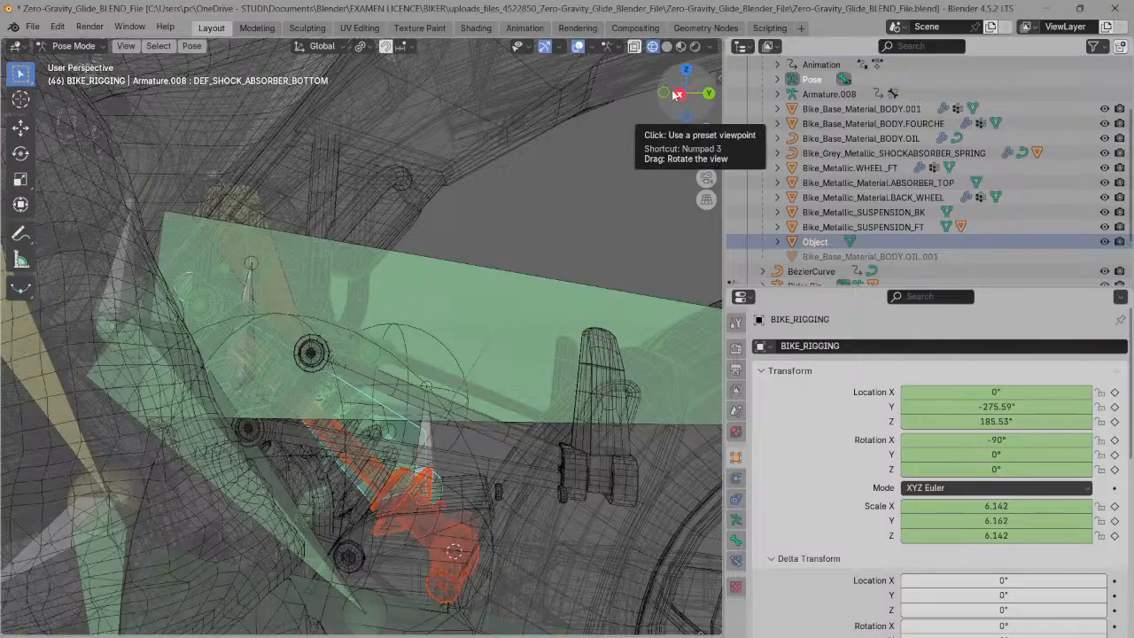
# - Widen the 3D viewport and inspect the parent relations of the top and bottom shock absorber bones and their MCH target bones
pyautogui.moveTo(721, 261); pyautogui.dragTo(829, 266)
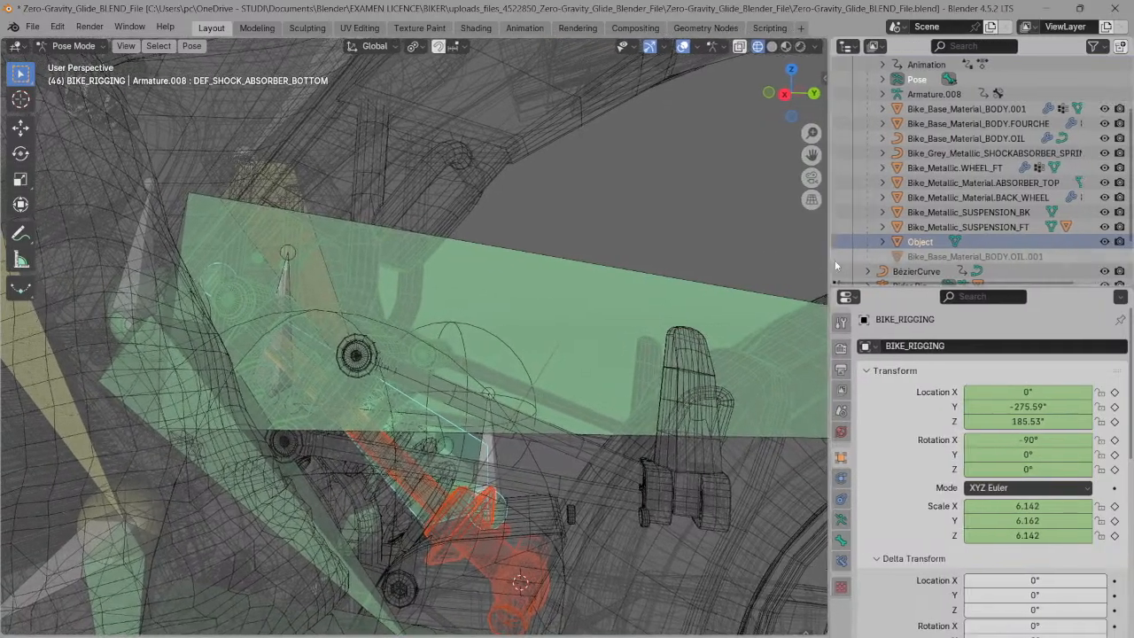
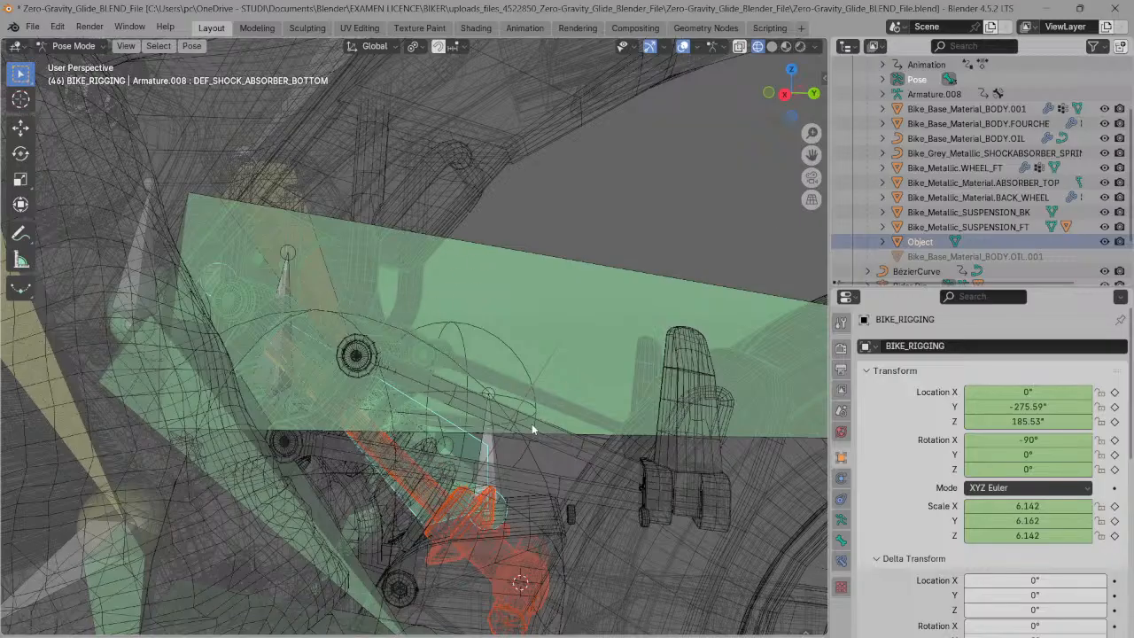
pyautogui.click(842, 540)
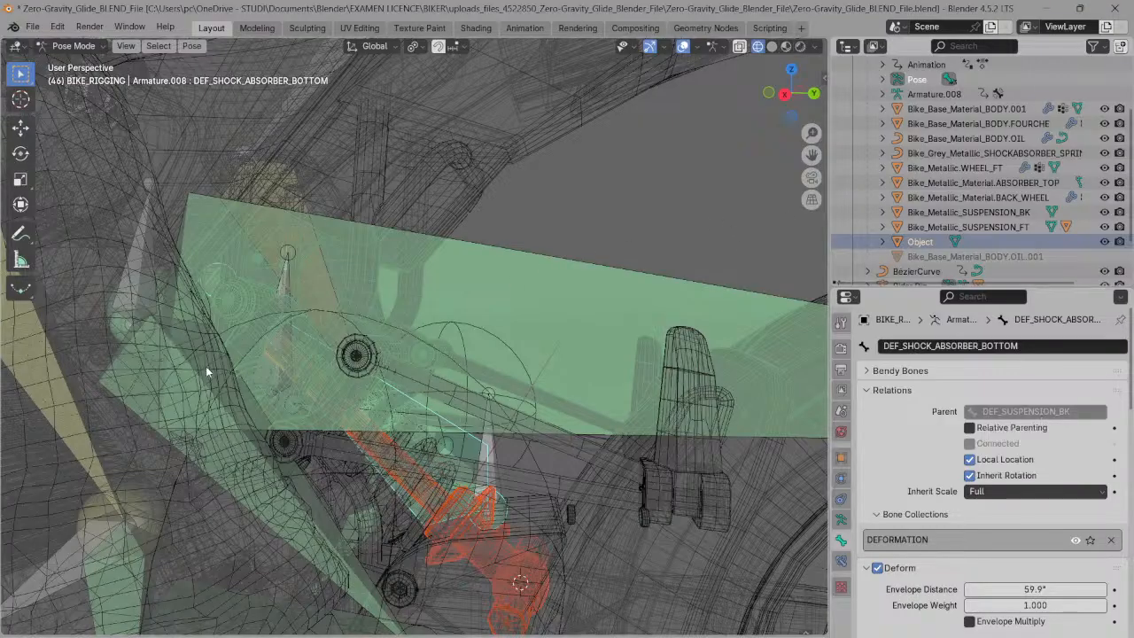
pyautogui.click(174, 390)
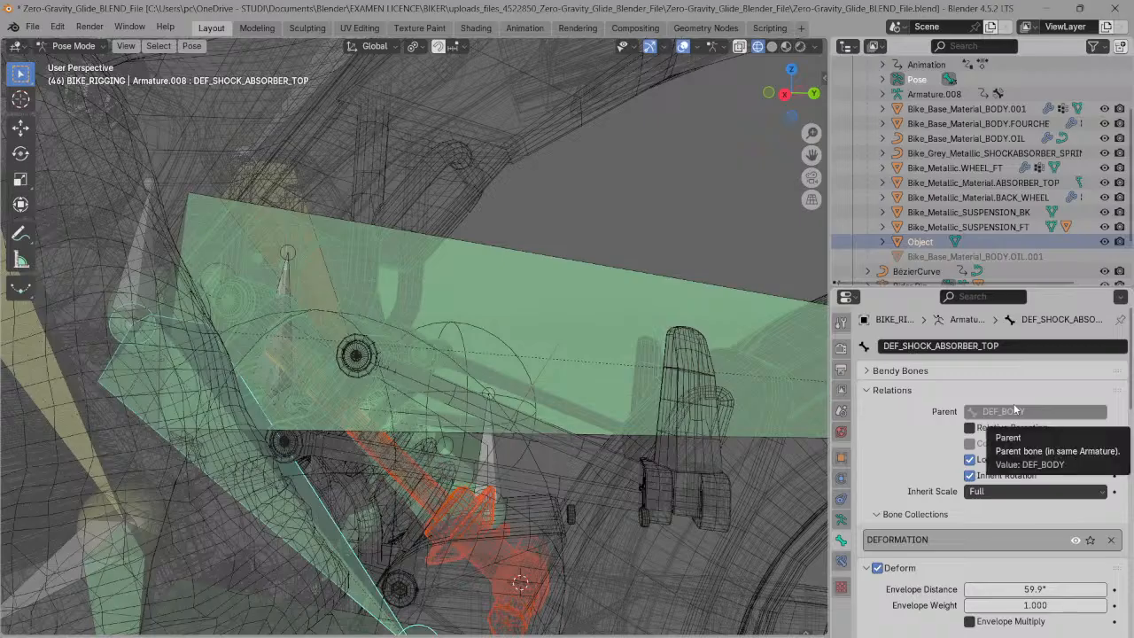
pyautogui.click(142, 236)
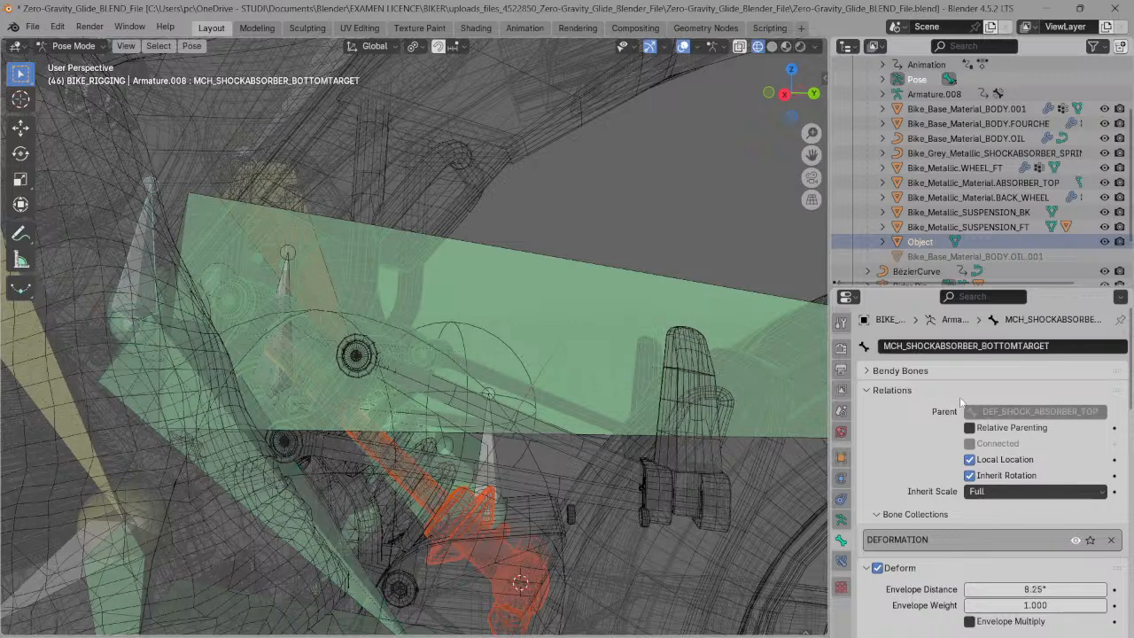
pyautogui.click(492, 453)
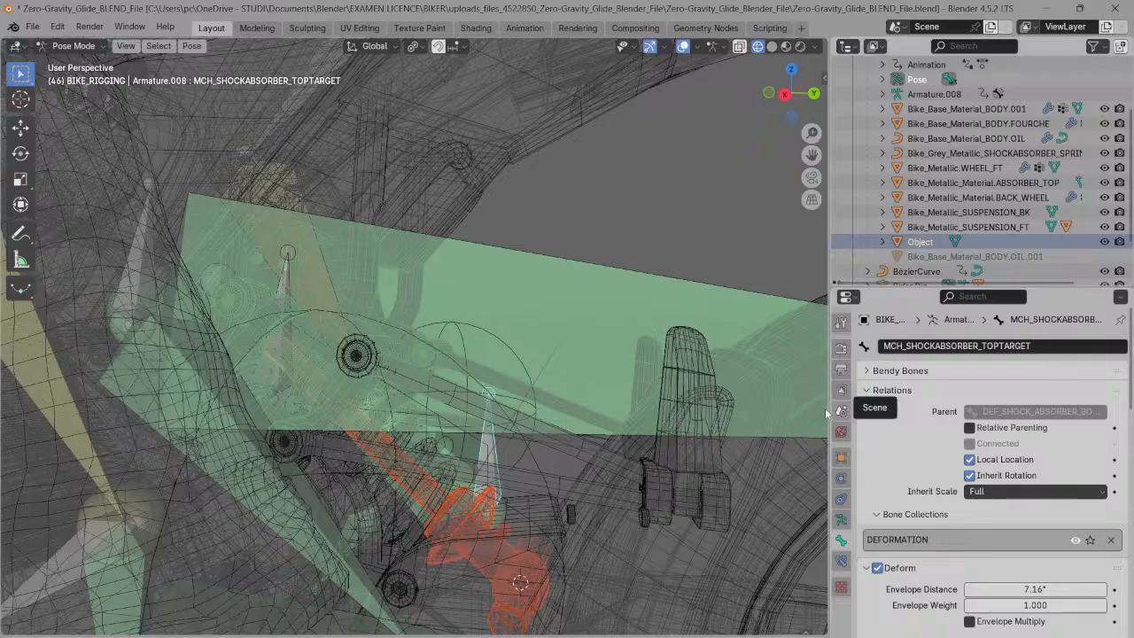
# - In Edit Mode, set the parent of the MCH_SHOCKABSORBER_TOPTARGET bone to DEF_SUSPENSION_BK, and return to Pose Mode
pyautogui.hotkey('ctrl', 'Tab')
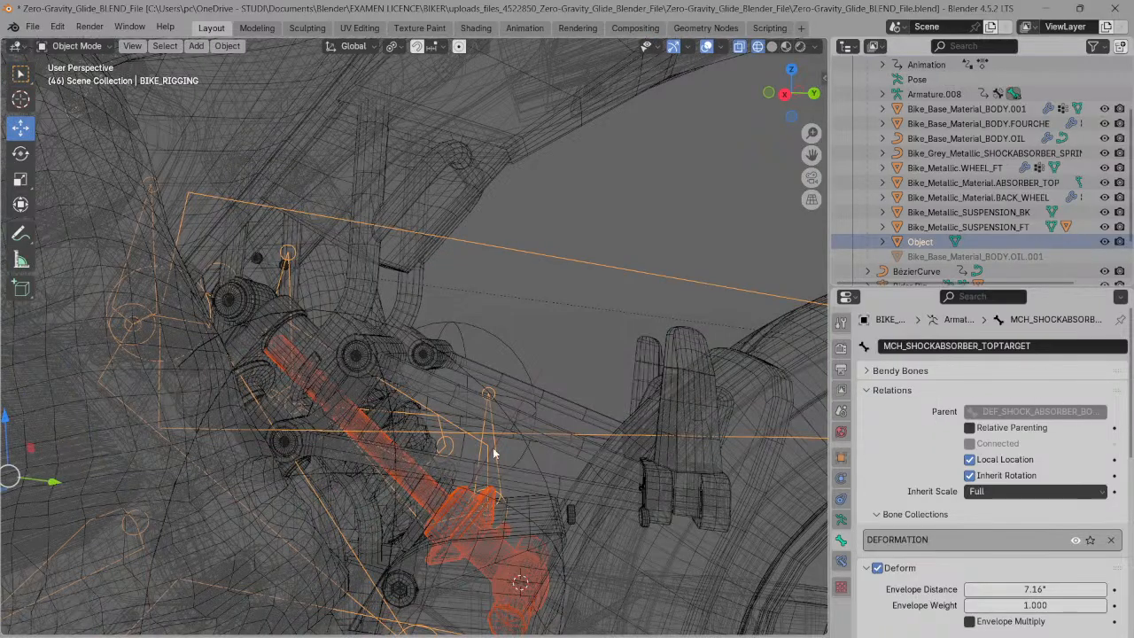
pyautogui.press('Tab')
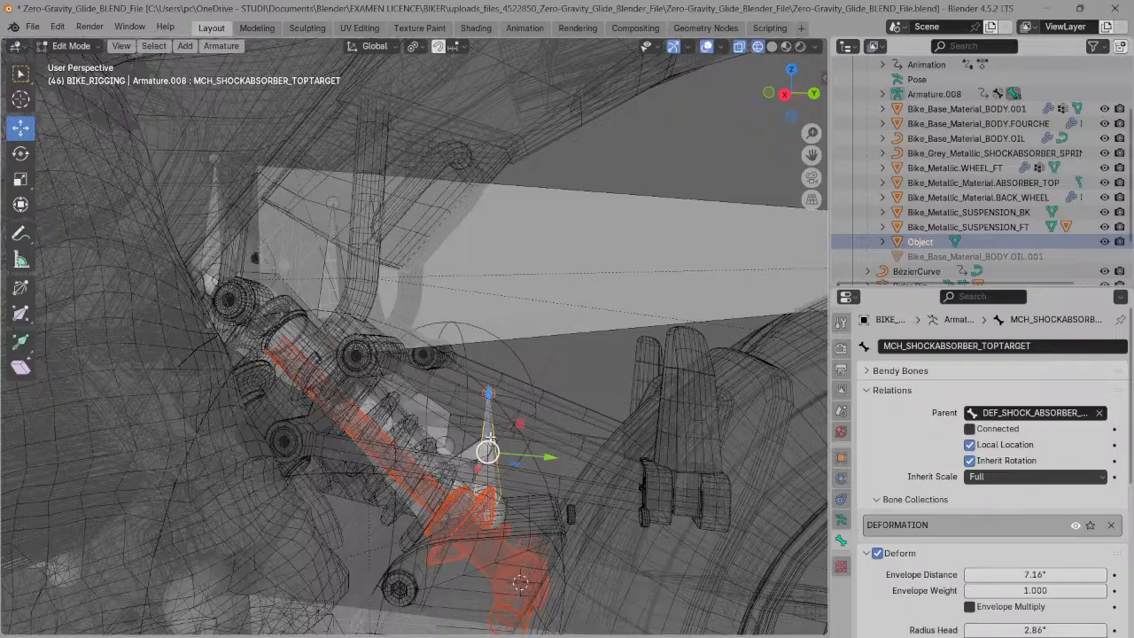
pyautogui.click(493, 464)
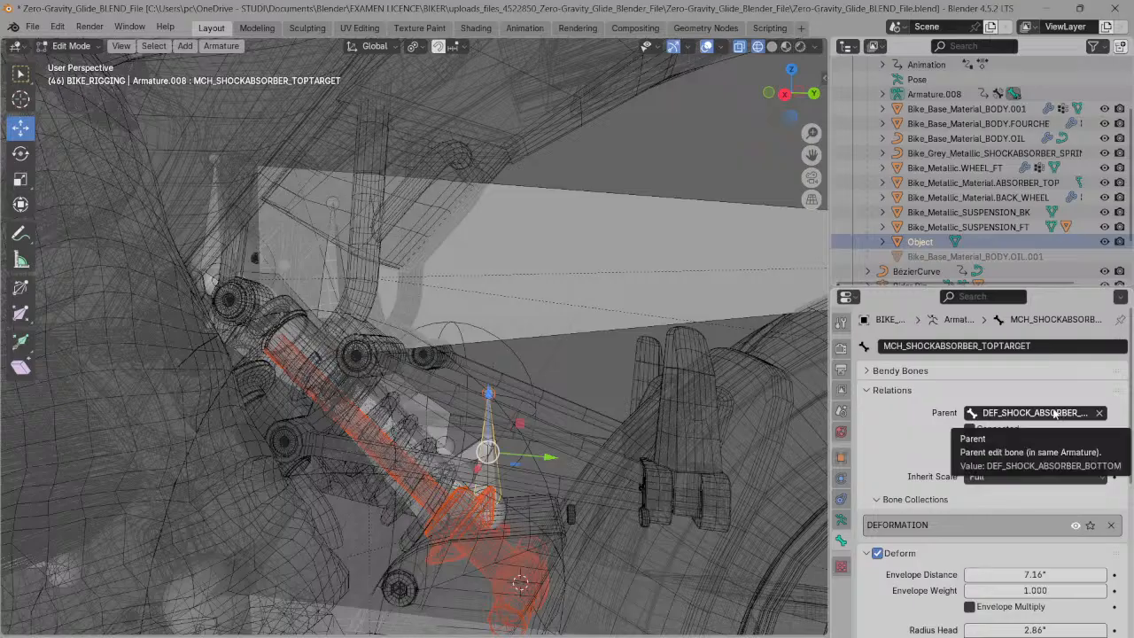
pyautogui.click(1027, 412)
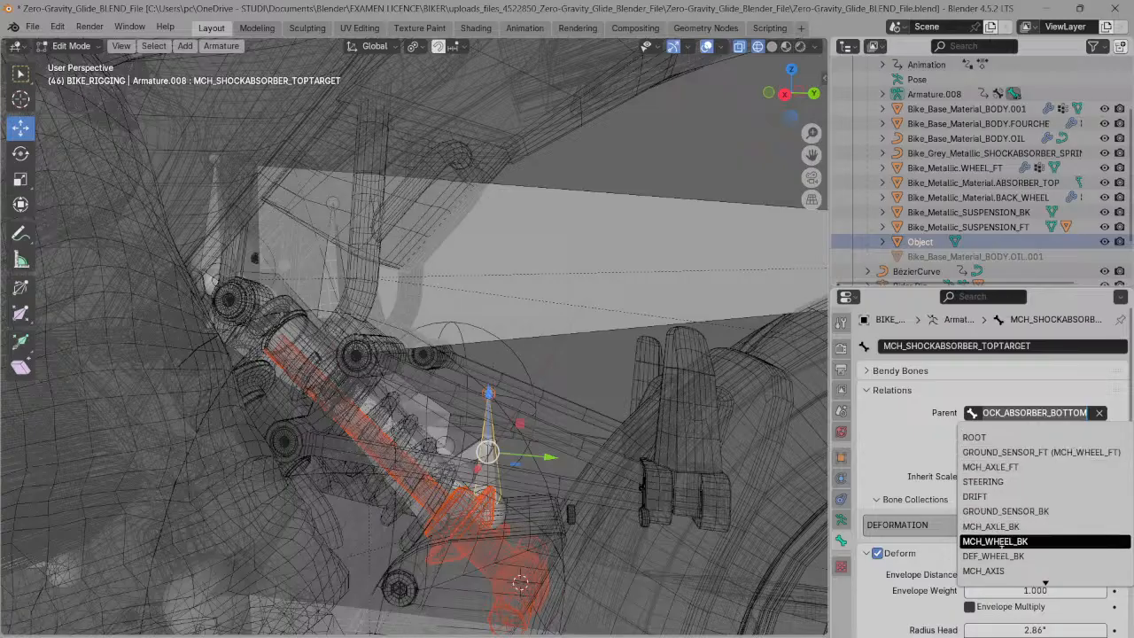
pyautogui.scroll(-2, 996, 567)
pyautogui.scroll(-7, 996, 569)
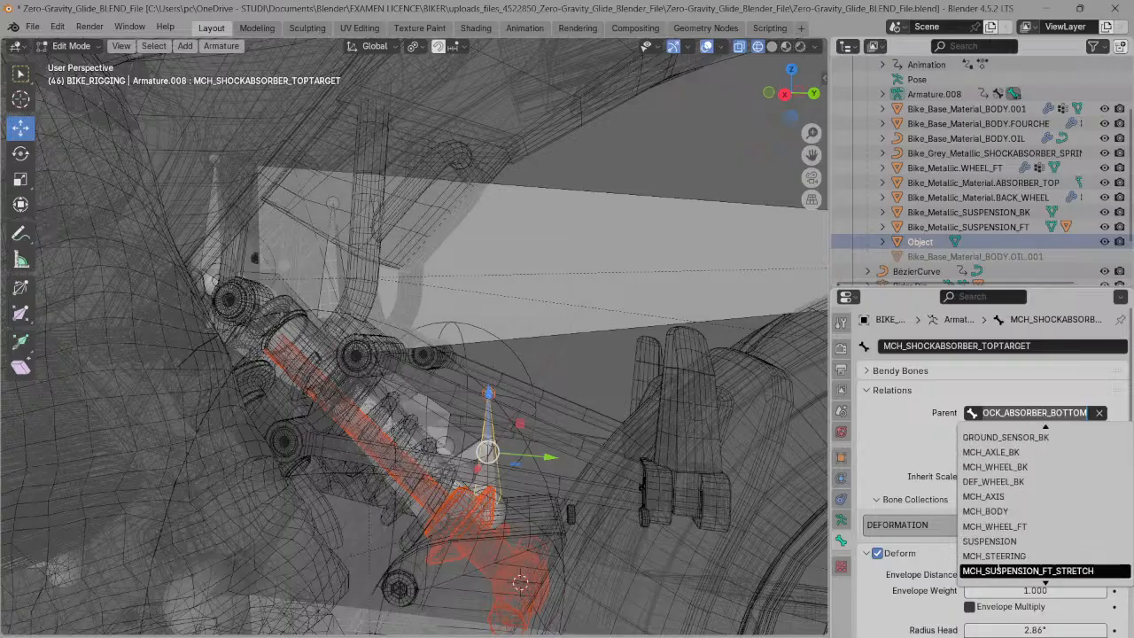
pyautogui.scroll(-1, 997, 570)
pyautogui.scroll(-6, 997, 567)
pyautogui.scroll(-5, 997, 567)
pyautogui.scroll(-2, 998, 558)
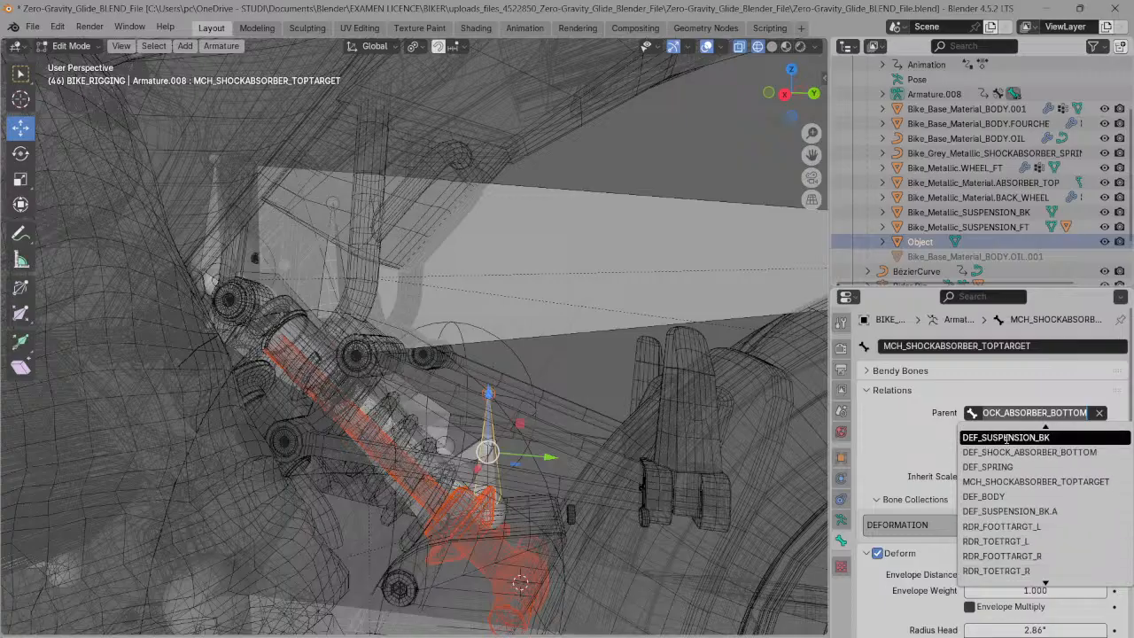
pyautogui.click(1006, 438)
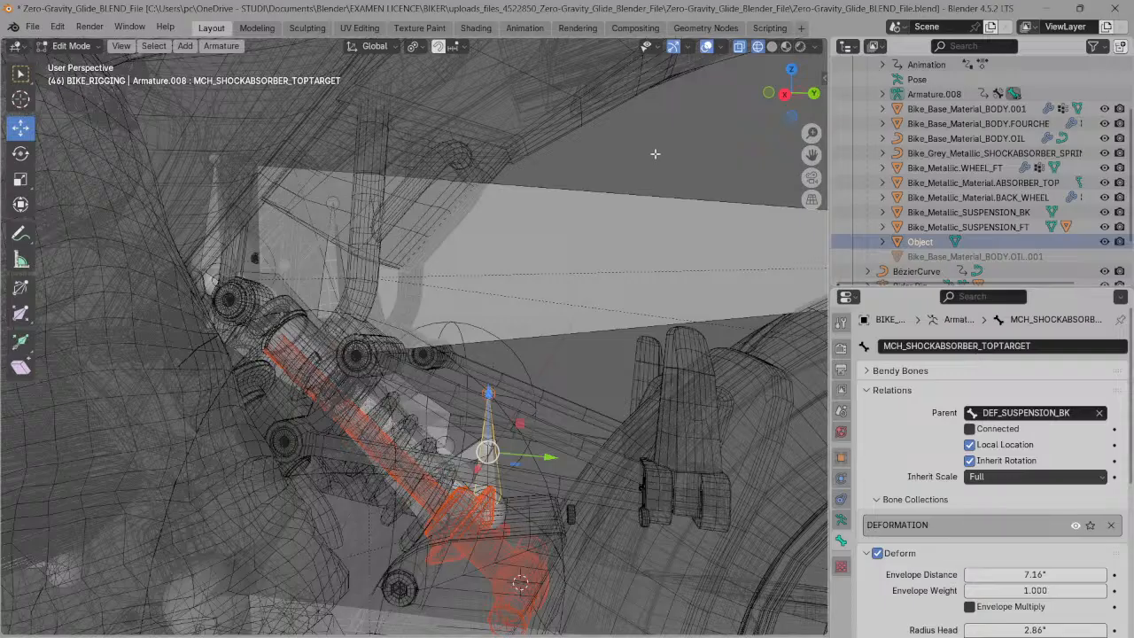
pyautogui.hotkey('ctrl', 'Tab')
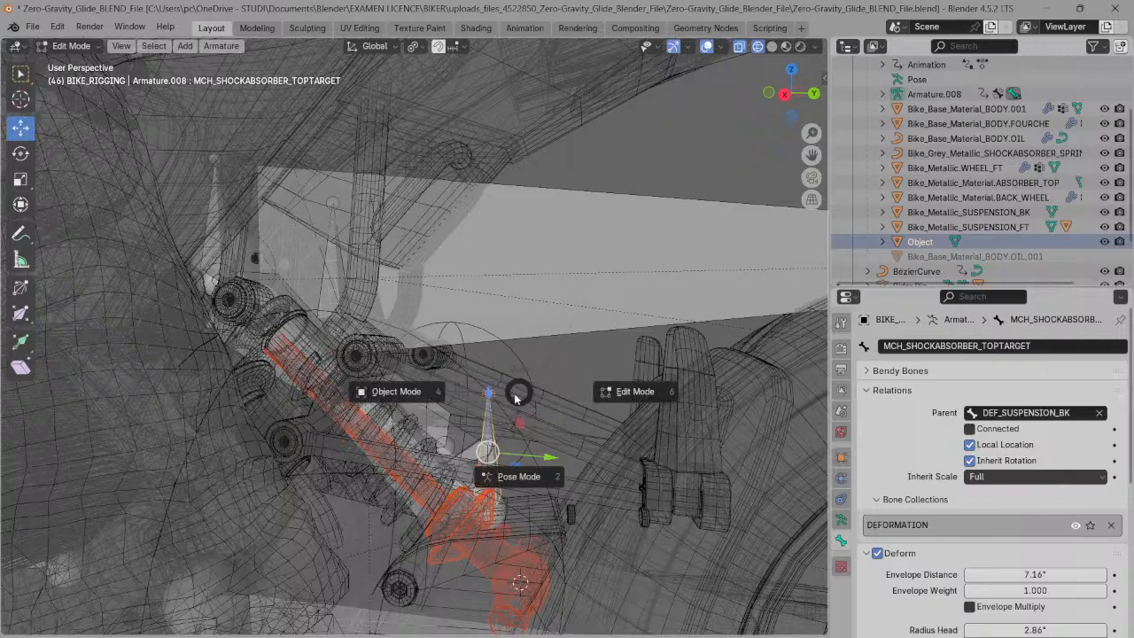
pyautogui.click(514, 474)
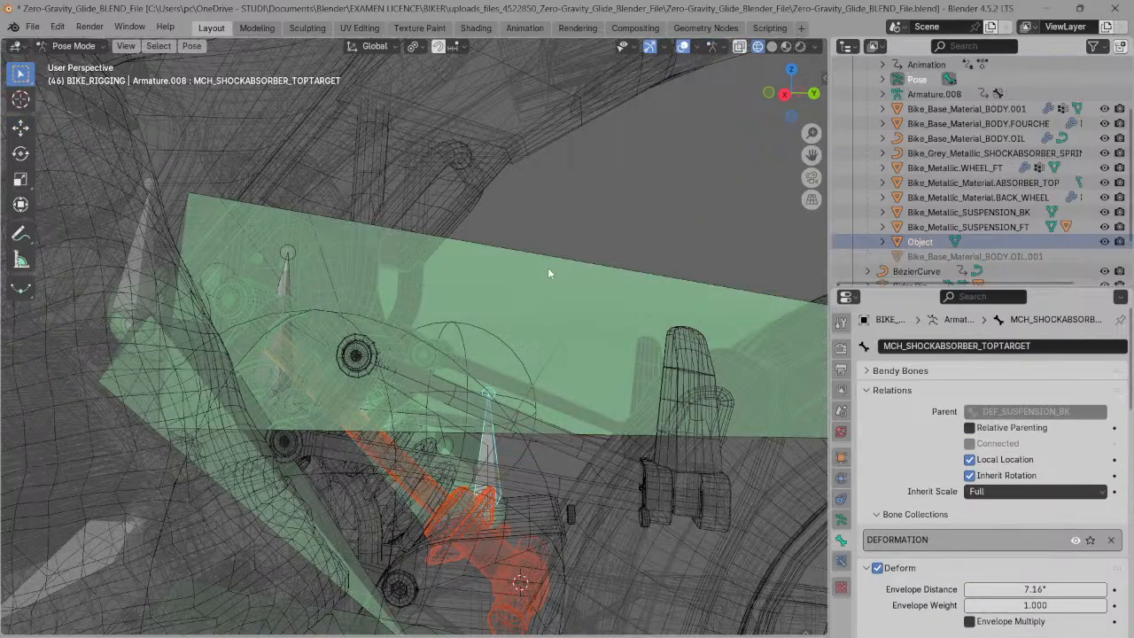
# - Inspect the Damped Track constraint of the DEF_SHOCK_ABSORBER_BOTTOM bone, widening the properties area to read its full target bone name
pyautogui.click(464, 474)
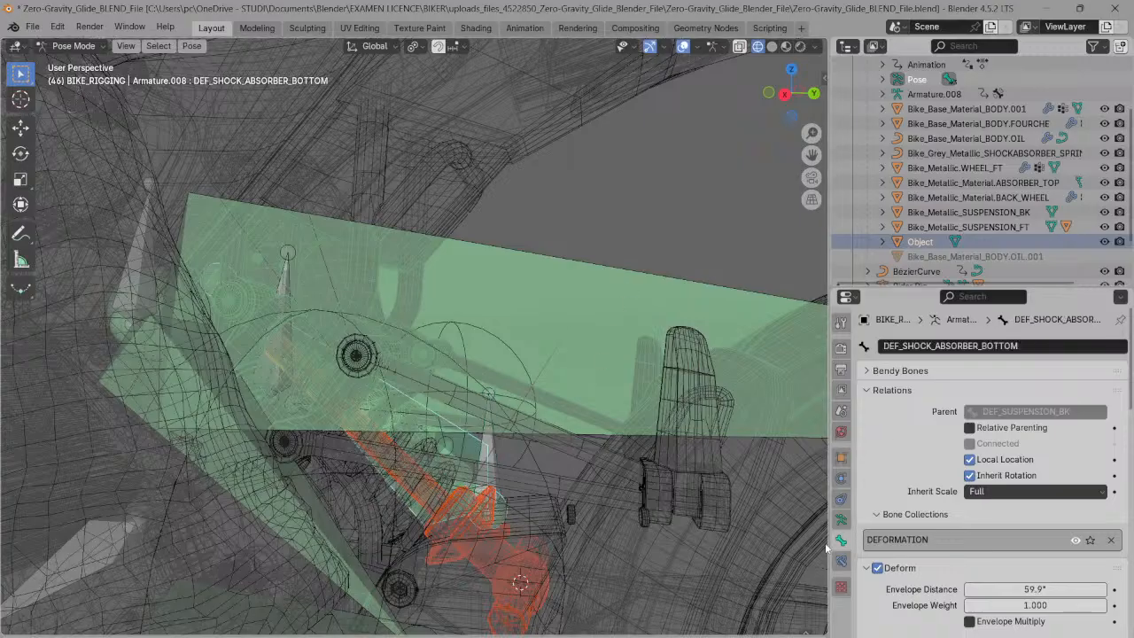
pyautogui.click(841, 559)
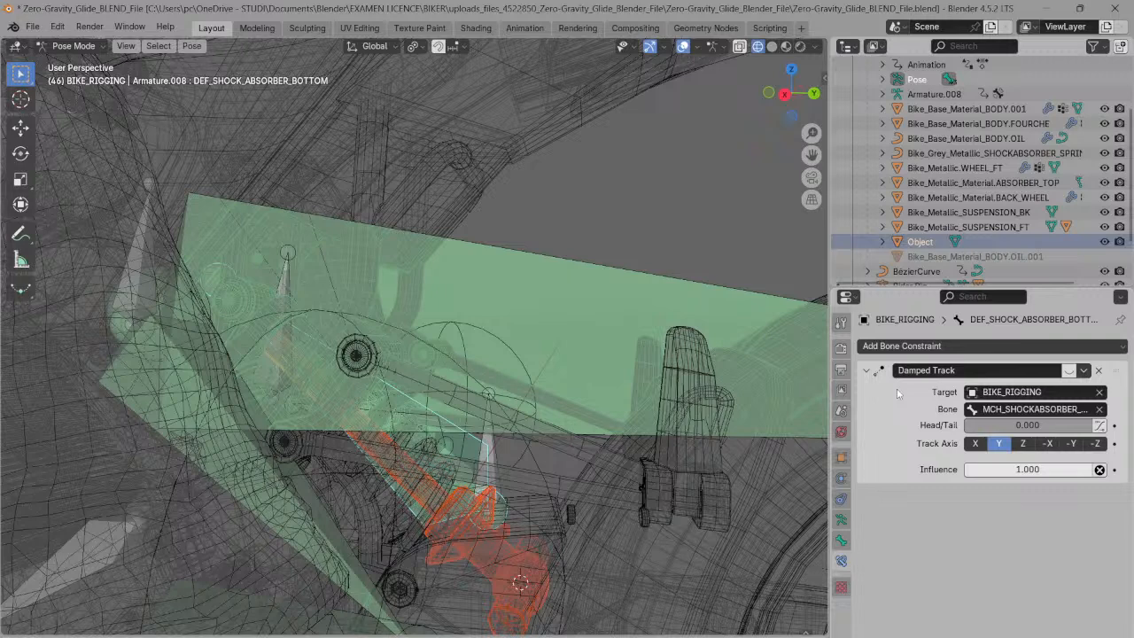
pyautogui.moveTo(825, 387); pyautogui.dragTo(726, 370)
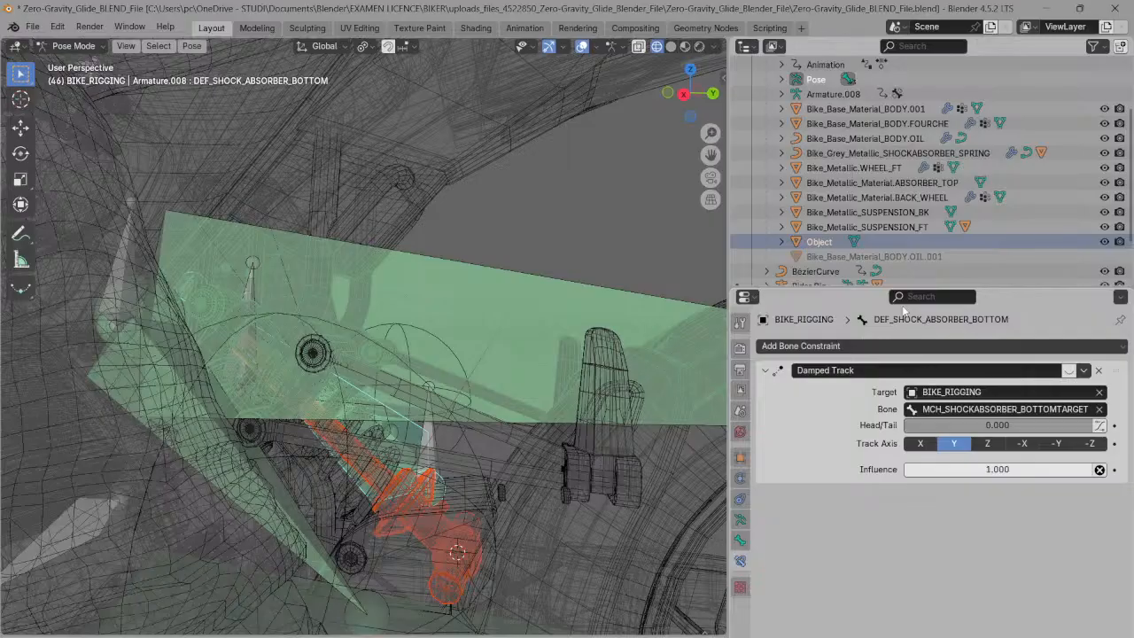
# - Set the target bone of the DEF_SHOCK_ABSORBER_TOP bone's Damped Track constraint to MCH_SHOCKABSORBER_TOPTARGET
pyautogui.click(222, 413)
pyautogui.click(237, 468)
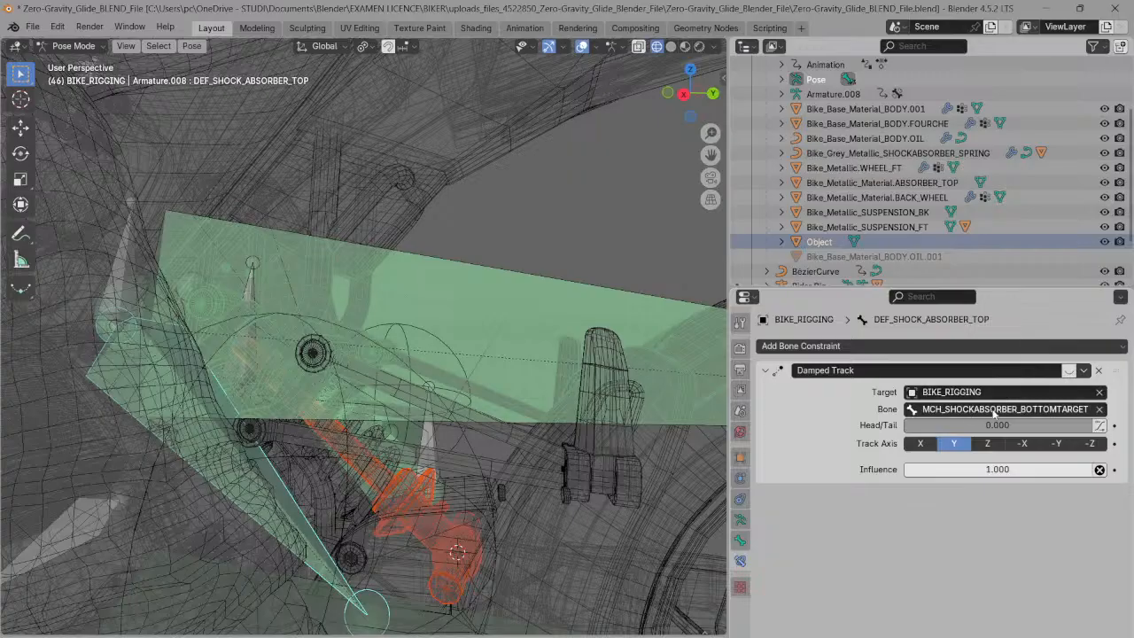
pyautogui.click(1028, 411)
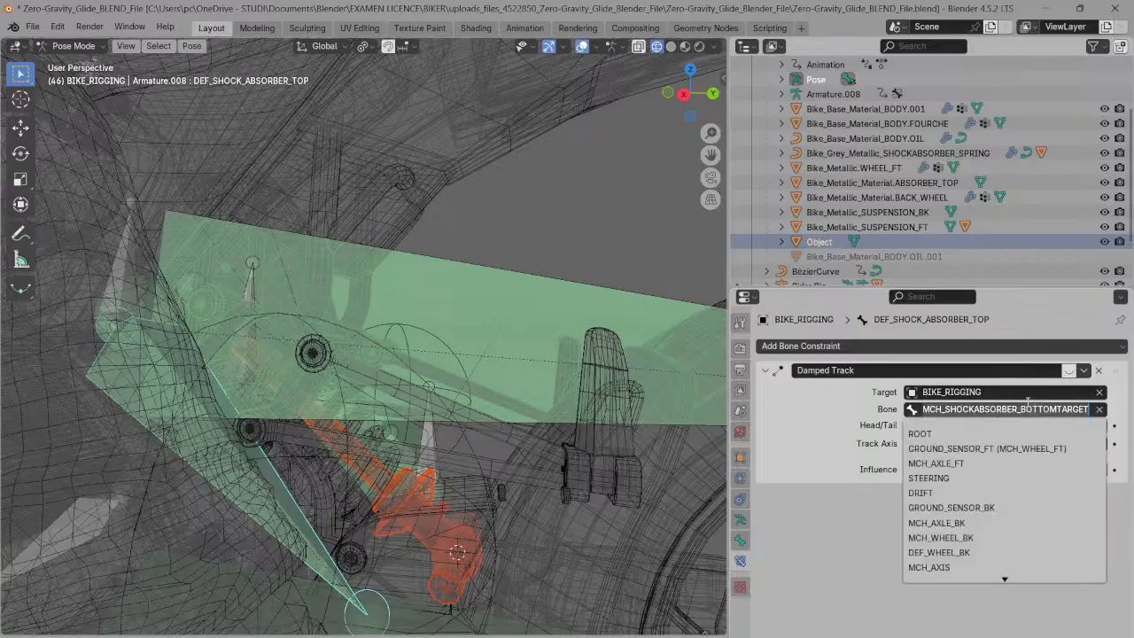
pyautogui.press('Down')
pyautogui.press('Down')
pyautogui.press('Down')
pyautogui.press('Down')
pyautogui.press('Down')
pyautogui.press('Down')
pyautogui.press('Down')
pyautogui.press('Down')
pyautogui.press('Down')
pyautogui.press('Down')
pyautogui.press('Down')
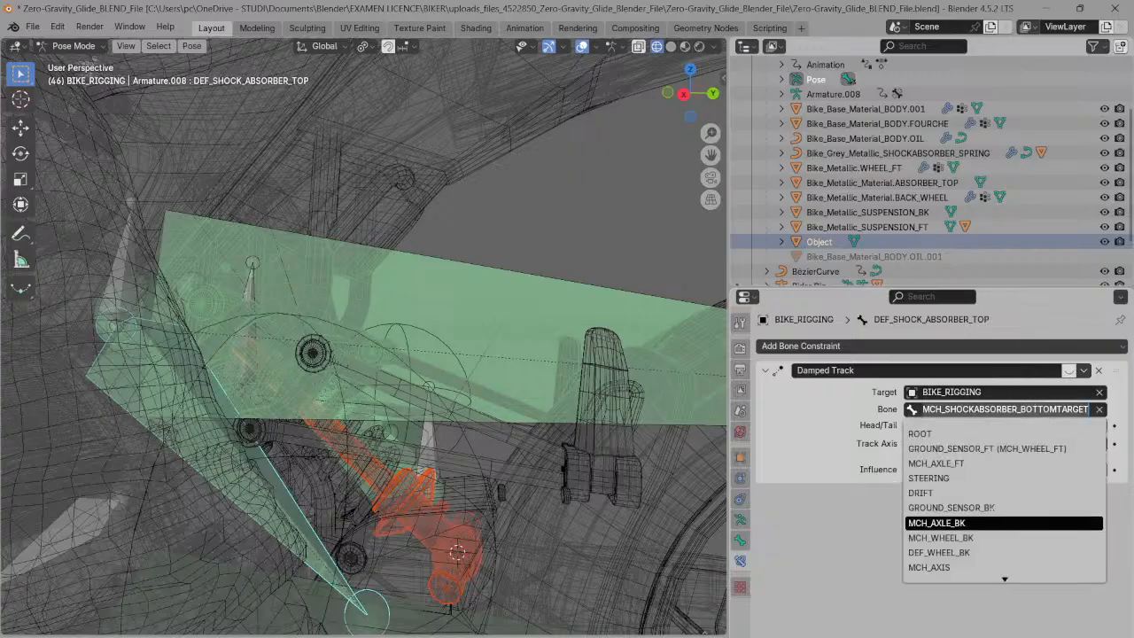
pyautogui.press('Down')
pyautogui.press('Down')
pyautogui.press('Down')
pyautogui.press('Down')
pyautogui.press('Down')
pyautogui.press('Down')
pyautogui.press('Down')
pyautogui.press('Down')
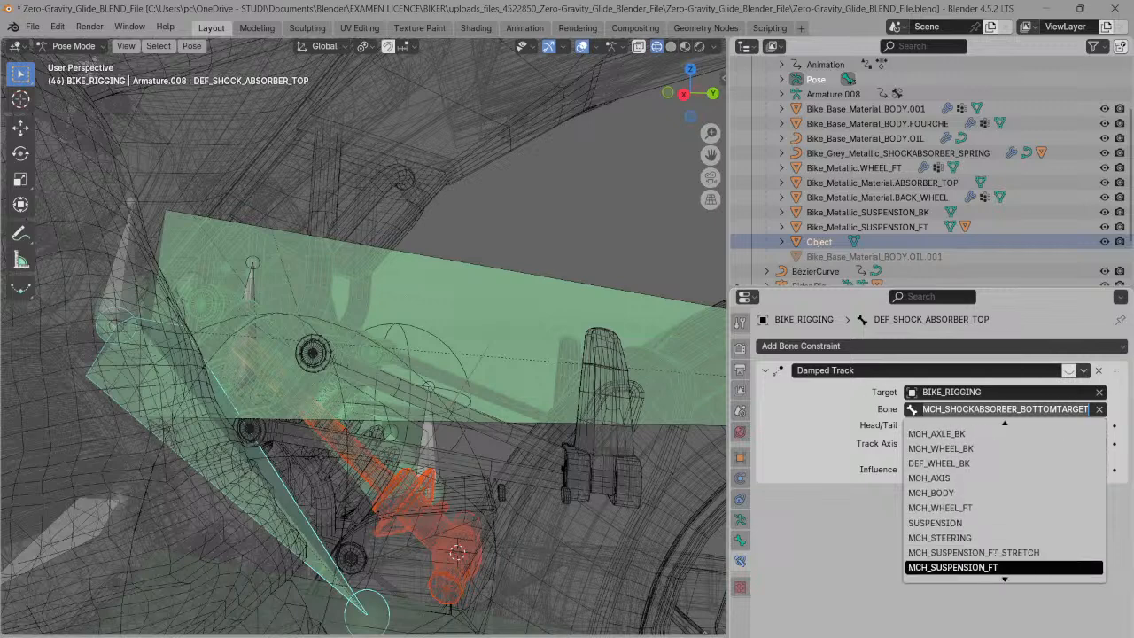
pyautogui.scroll(-4, 991, 552)
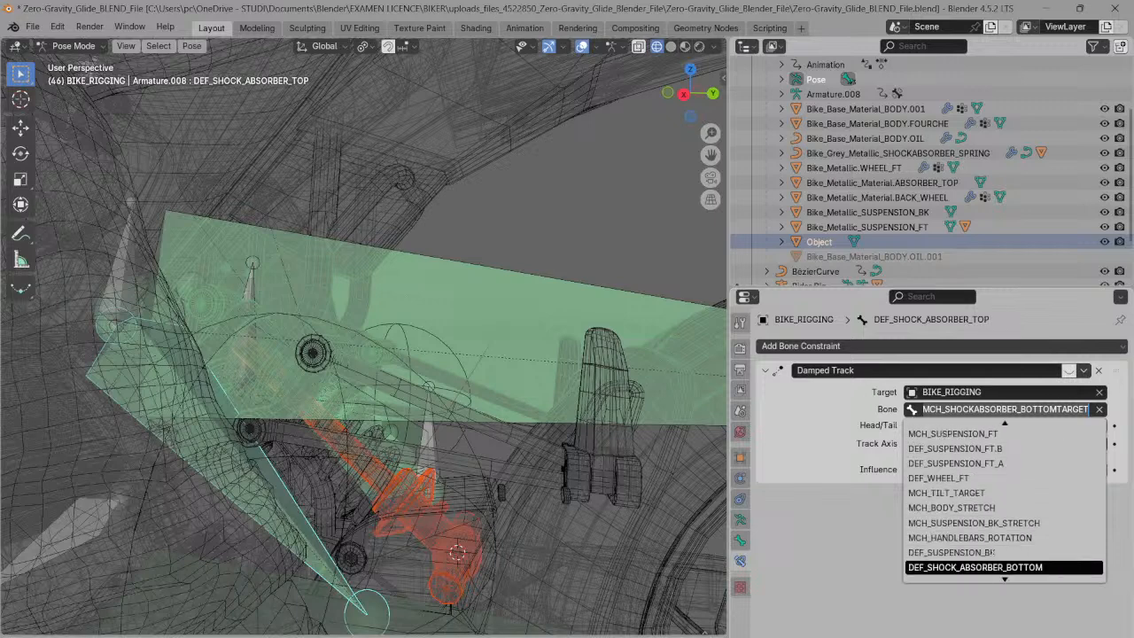
pyautogui.scroll(-2, 987, 552)
pyautogui.scroll(-2, 986, 561)
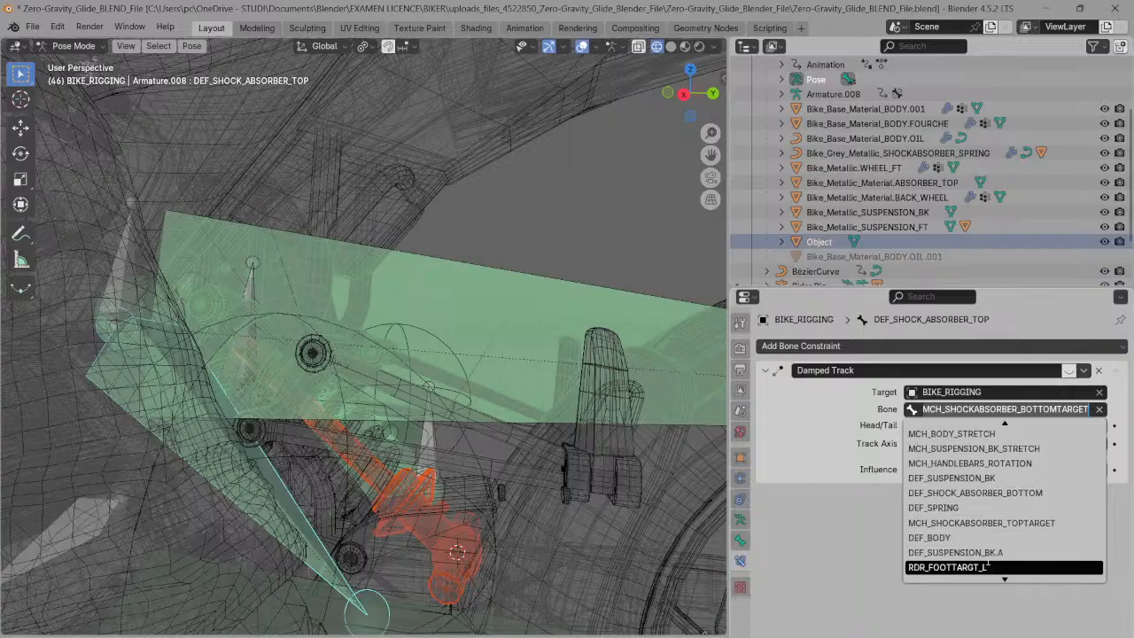
pyautogui.scroll(2, 987, 549)
pyautogui.click(995, 523)
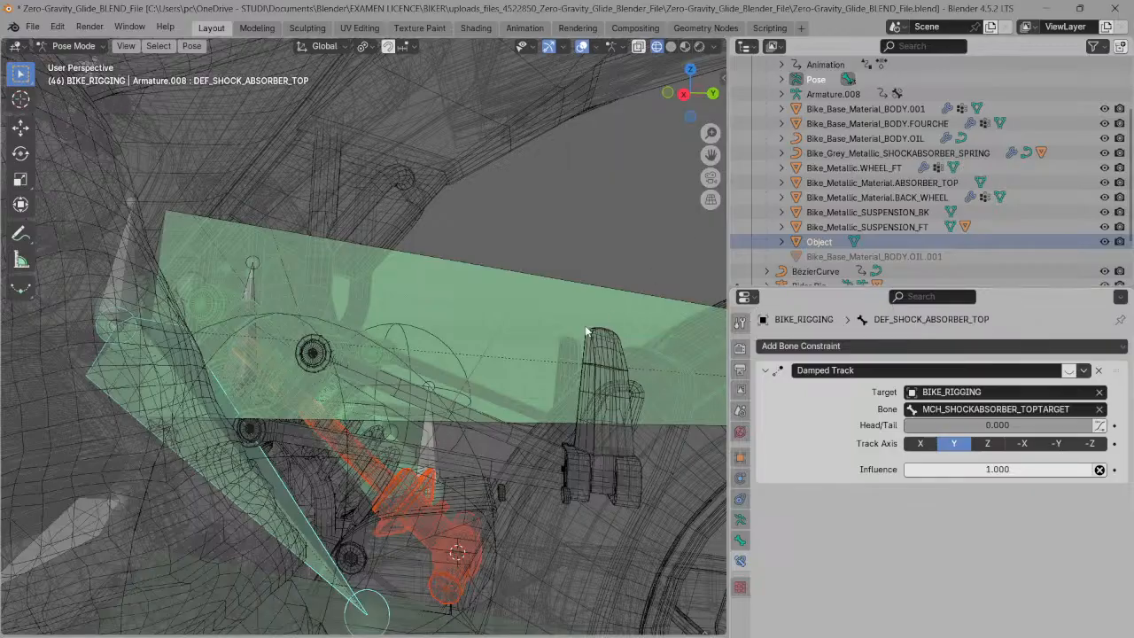
# - Show the CONTROLS bone collection and select the SUSPENSION control bone above the rider with the Move tool active
pyautogui.scroll(-10, 532, 335)
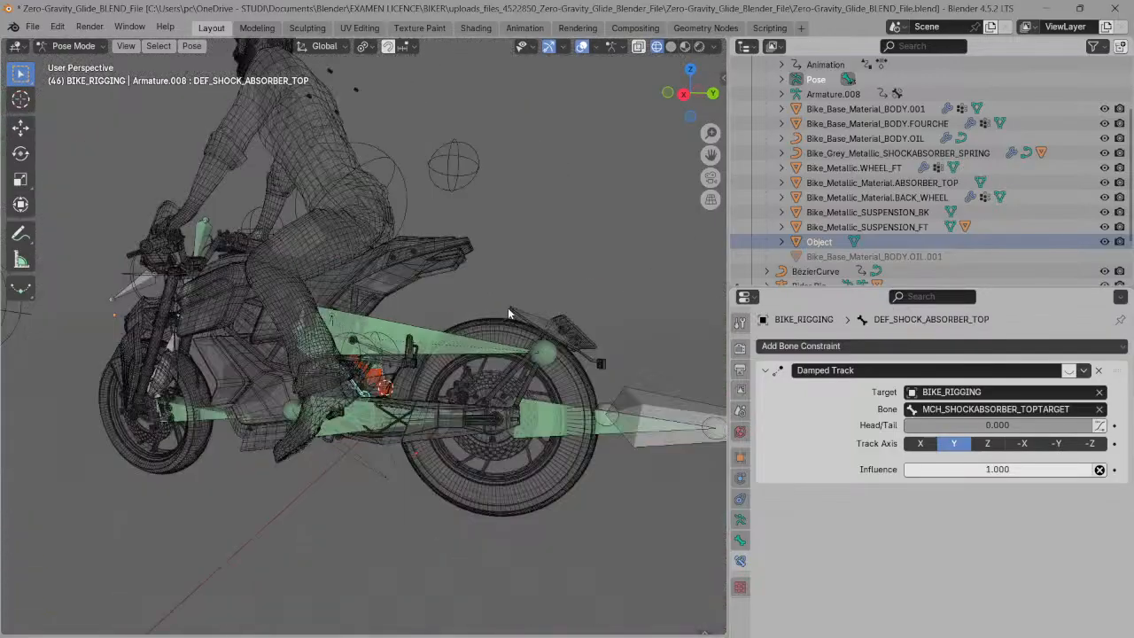
pyautogui.scroll(1, 482, 155)
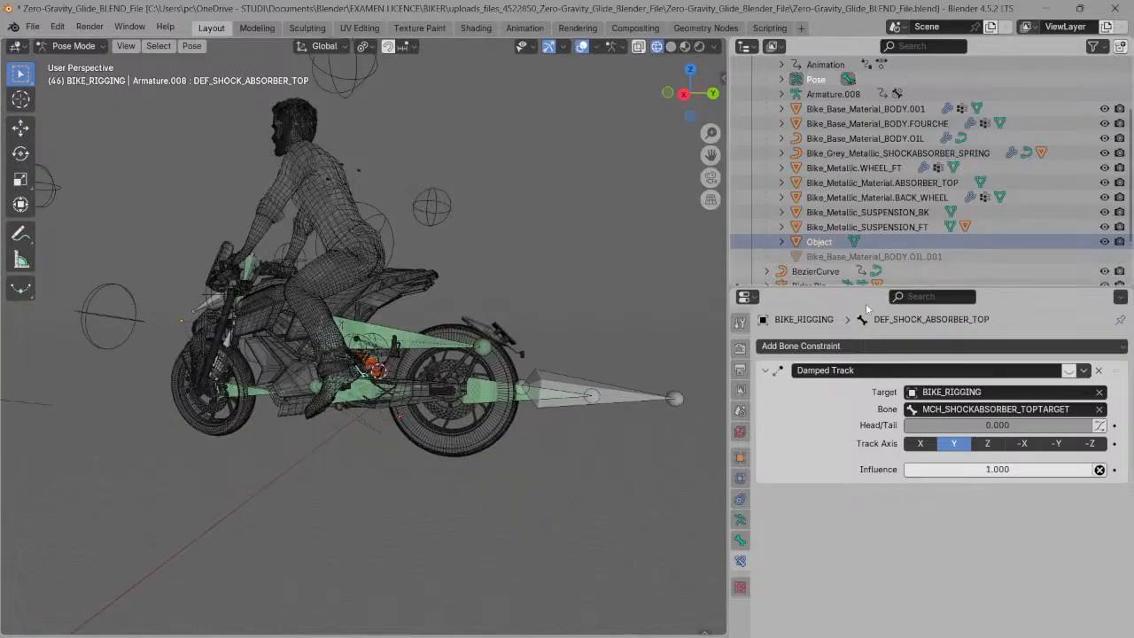
pyautogui.click(740, 520)
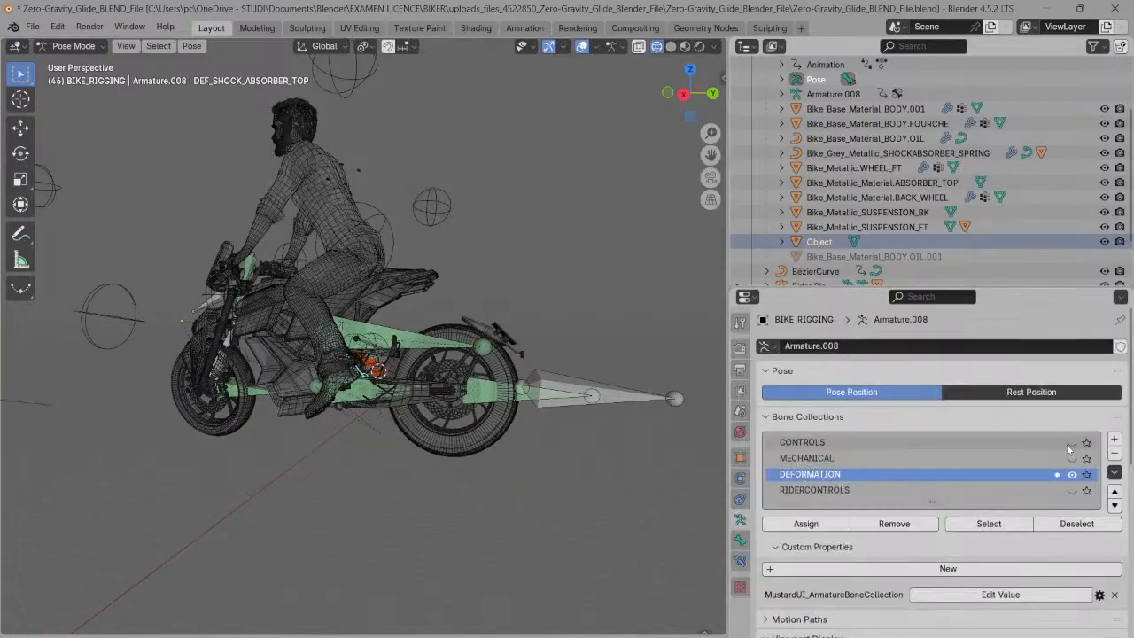
pyautogui.scroll(-2, 532, 121)
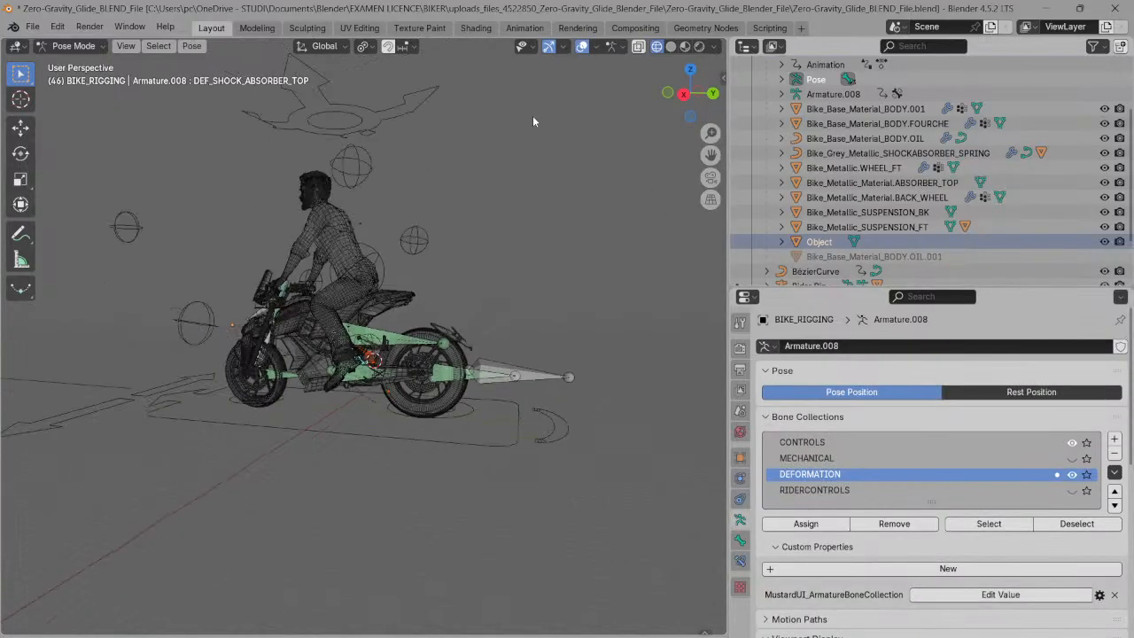
pyautogui.click(407, 109)
pyautogui.click(20, 127)
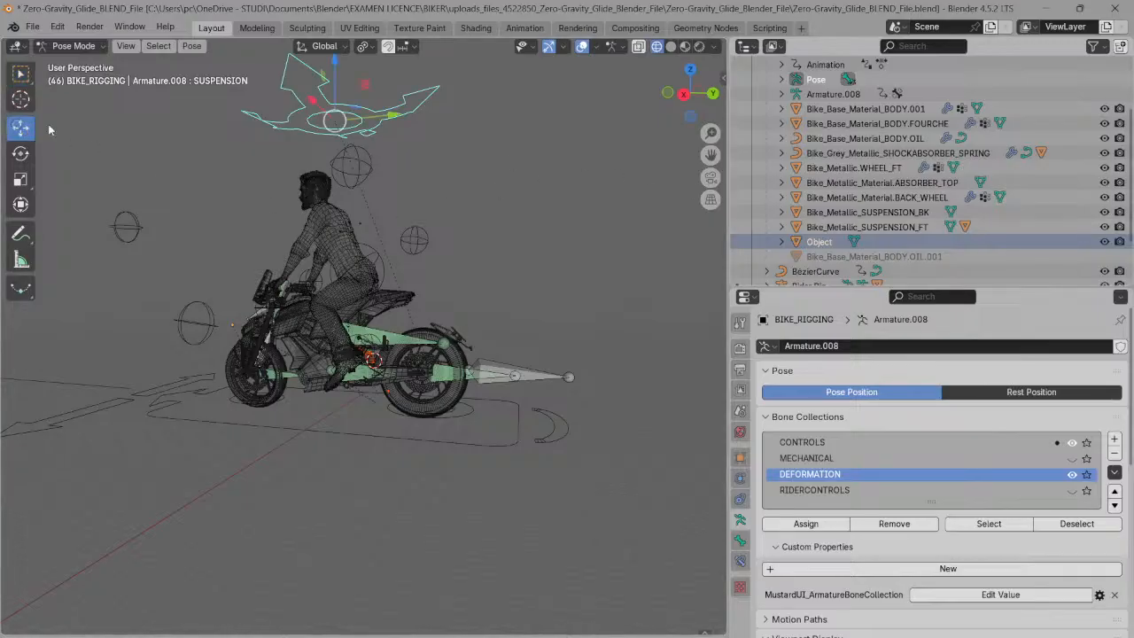
# - Display the viewport in Material Preview shading and test-move the SUSPENSION control vertically to check the bike's response
pyautogui.click(672, 48)
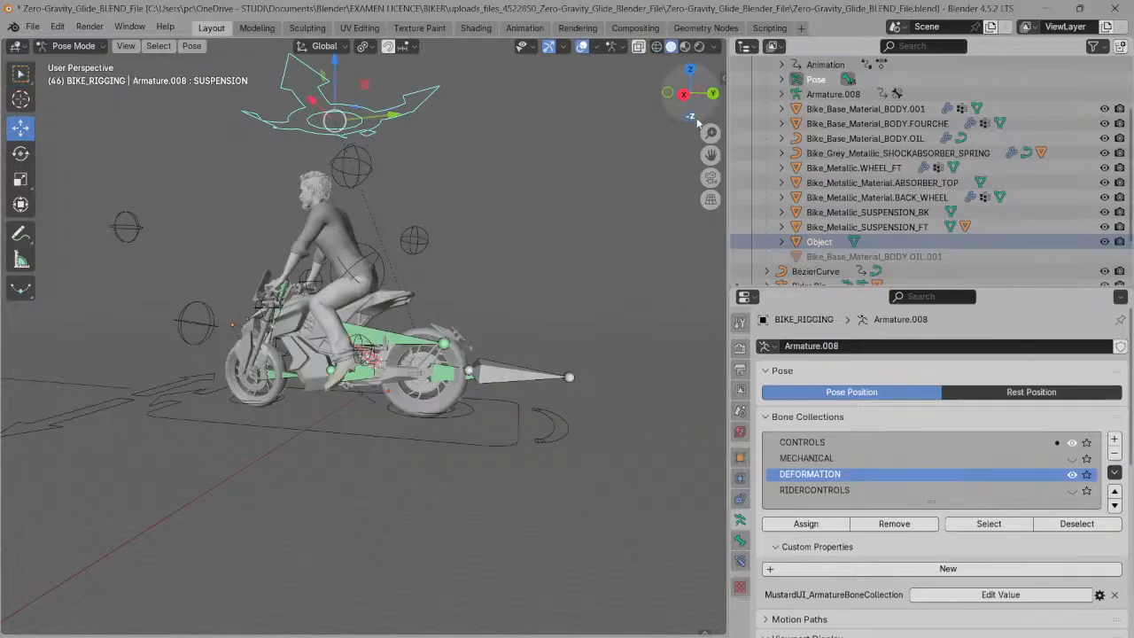
pyautogui.moveTo(684, 97); pyautogui.dragTo(349, 98, button='middle')
pyautogui.moveTo(328, 82)
pyautogui.mouseDown()
pyautogui.moveTo(327, 92)
pyautogui.moveTo(336, 63)
pyautogui.moveTo(329, 95)
pyautogui.moveTo(333, 67)
pyautogui.moveTo(327, 76)
pyautogui.mouseUp()
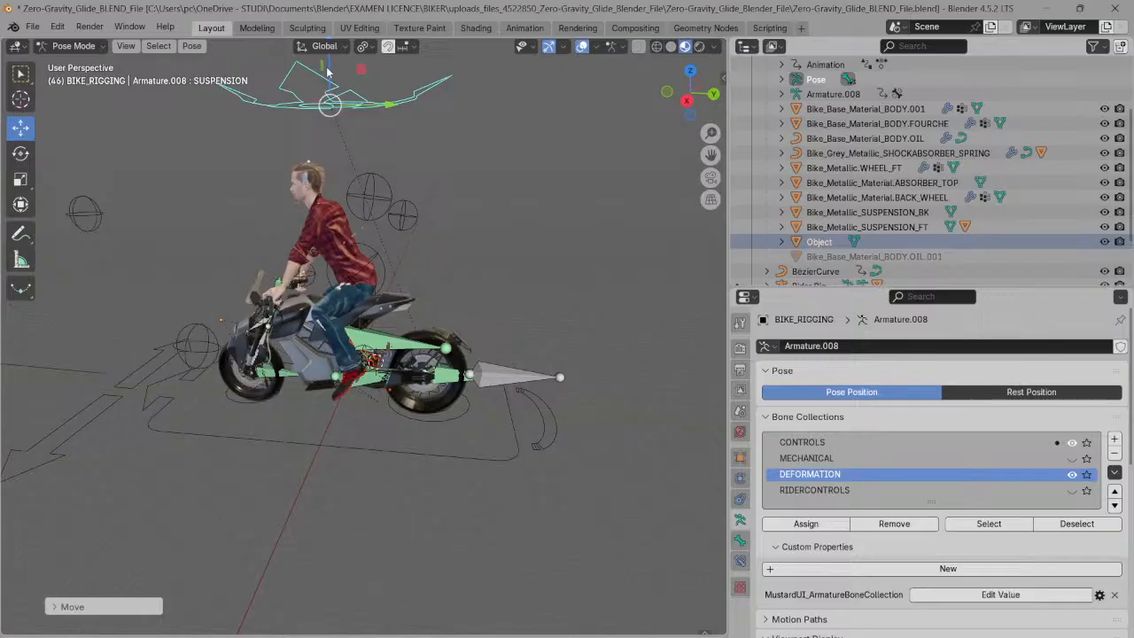
pyautogui.moveTo(330, 82)
pyautogui.mouseDown()
pyautogui.moveTo(331, 124)
pyautogui.moveTo(344, 73)
pyautogui.moveTo(341, 86)
pyautogui.mouseUp()
pyautogui.scroll(1, 652, 137)
pyautogui.scroll(-3, 695, 140)
# - Test-move the SUSPENSION control in the right orthographic view to check the suspension from the side, and cancel the last move
pyautogui.moveTo(709, 155); pyautogui.dragTo(736, 186)
pyautogui.click(685, 100)
pyautogui.moveTo(369, 152); pyautogui.dragTo(392, 154)
pyautogui.scroll(4, 547, 151)
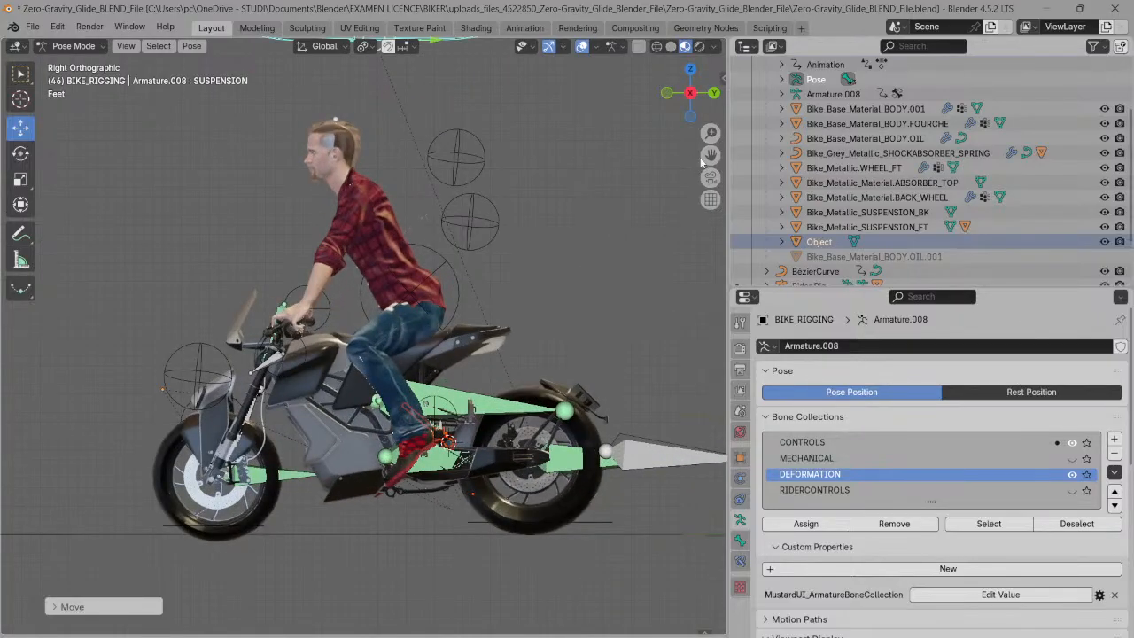
pyautogui.moveTo(707, 155); pyautogui.dragTo(682, 230)
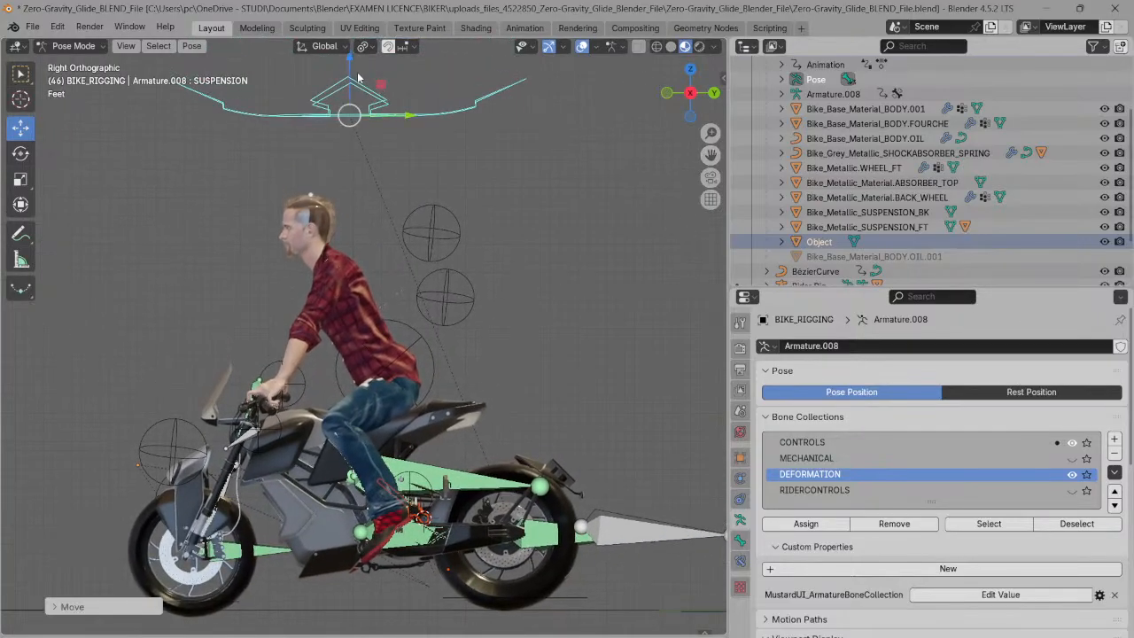
pyautogui.moveTo(351, 78); pyautogui.dragTo(427, 96)
pyautogui.rightClick(427, 95)
# - Examine the rear shock absorber and its bones up close, first in solid and then in wireframe shading
pyautogui.click(671, 46)
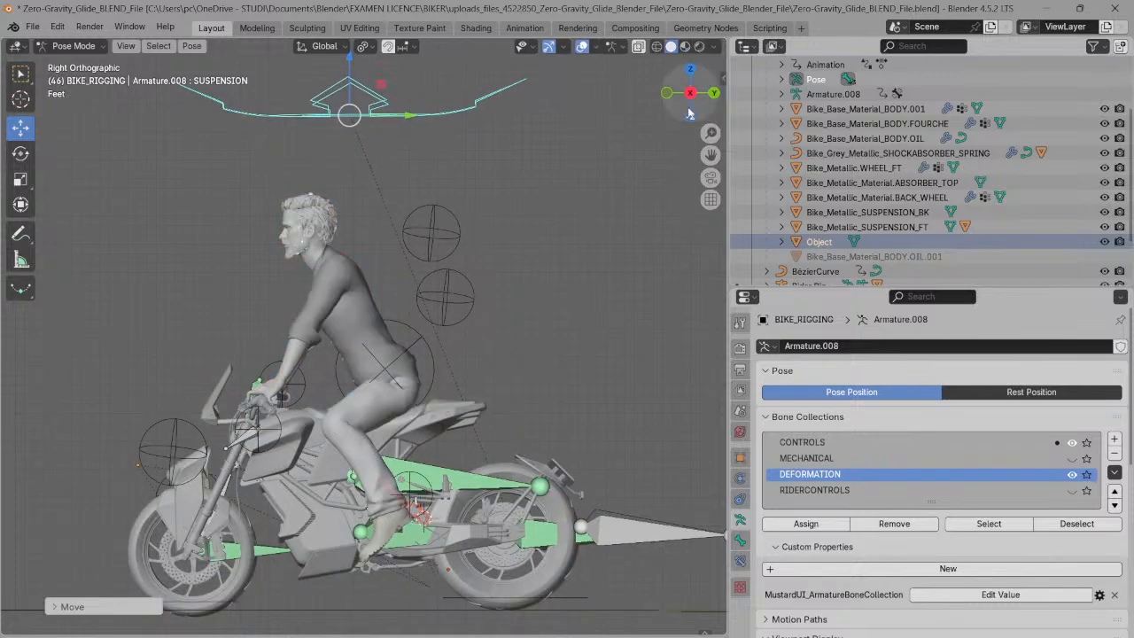
pyautogui.moveTo(694, 96)
pyautogui.mouseDown()
pyautogui.moveTo(664, 110)
pyautogui.moveTo(615, 104)
pyautogui.mouseUp()
pyautogui.scroll(2, 576, 244)
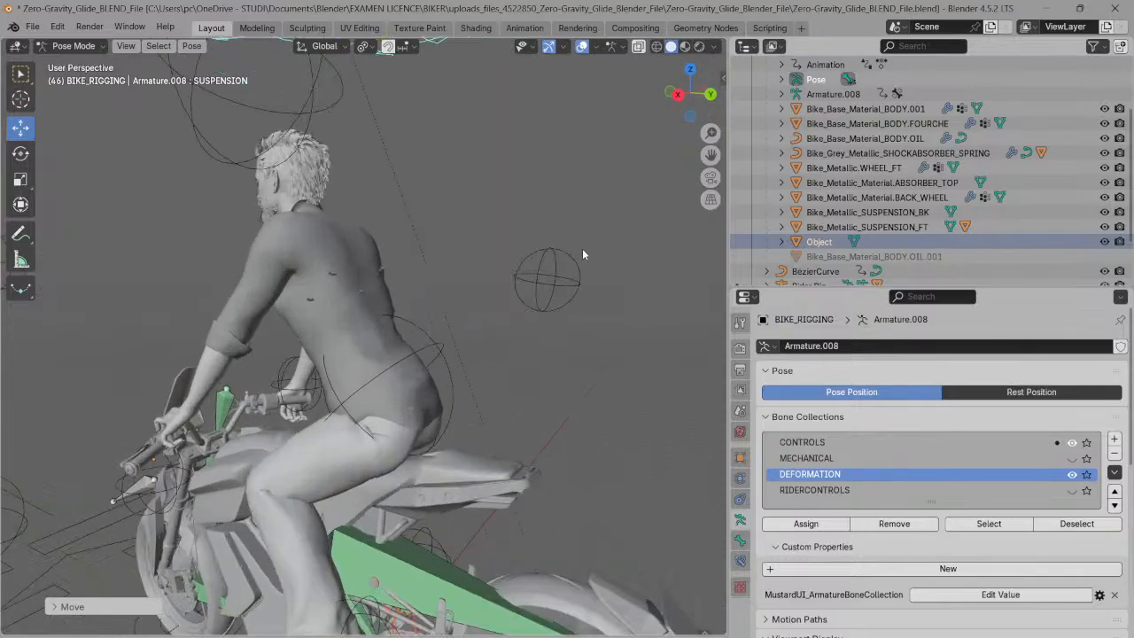
pyautogui.moveTo(712, 153); pyautogui.dragTo(662, 40)
pyautogui.scroll(1, 605, 204)
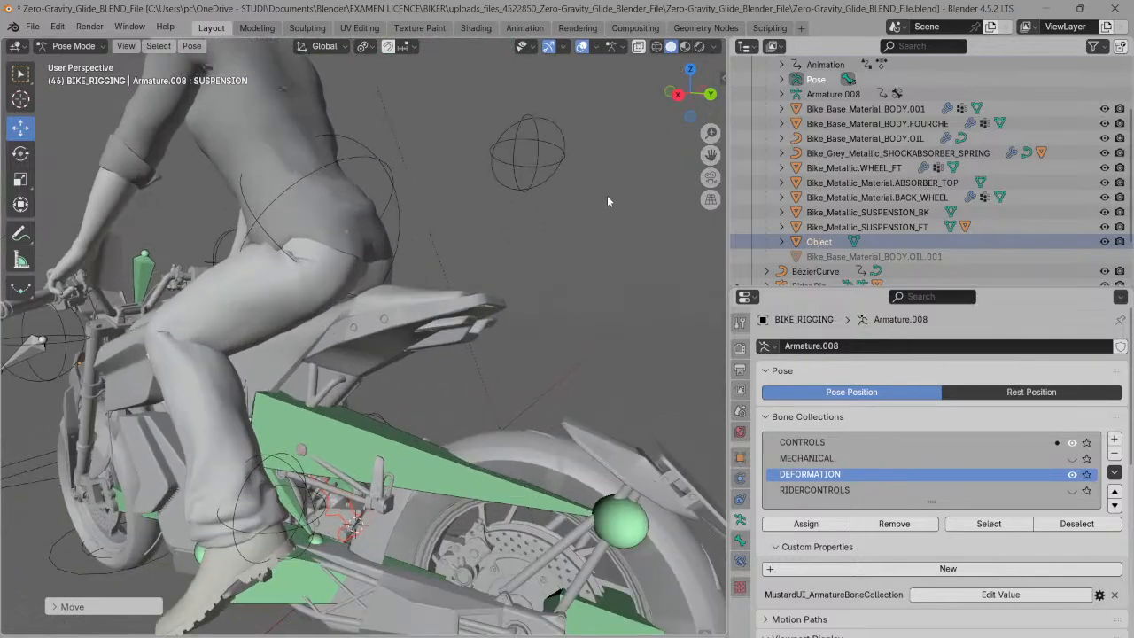
pyautogui.scroll(1, 586, 253)
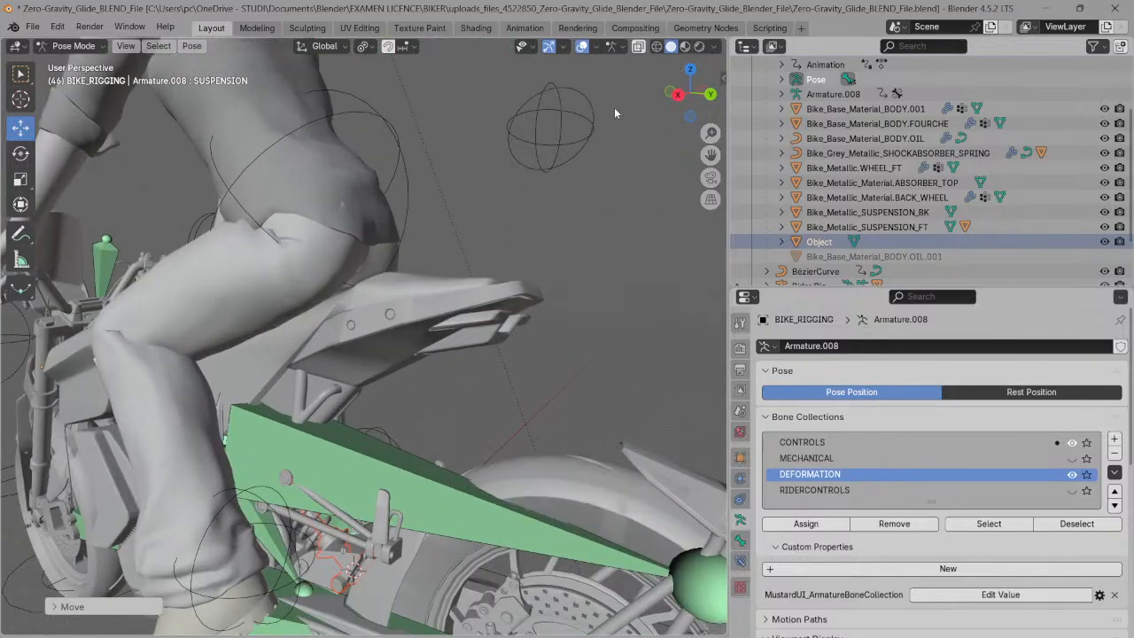
pyautogui.click(656, 46)
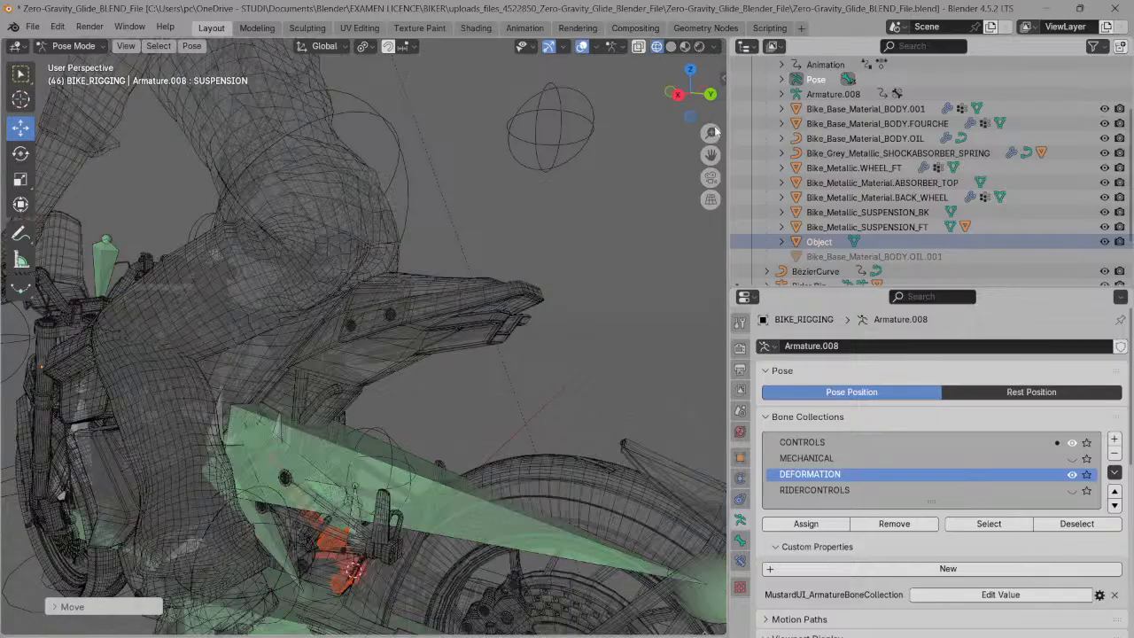
pyautogui.moveTo(711, 153); pyautogui.dragTo(748, 2)
pyautogui.scroll(2, 611, 196)
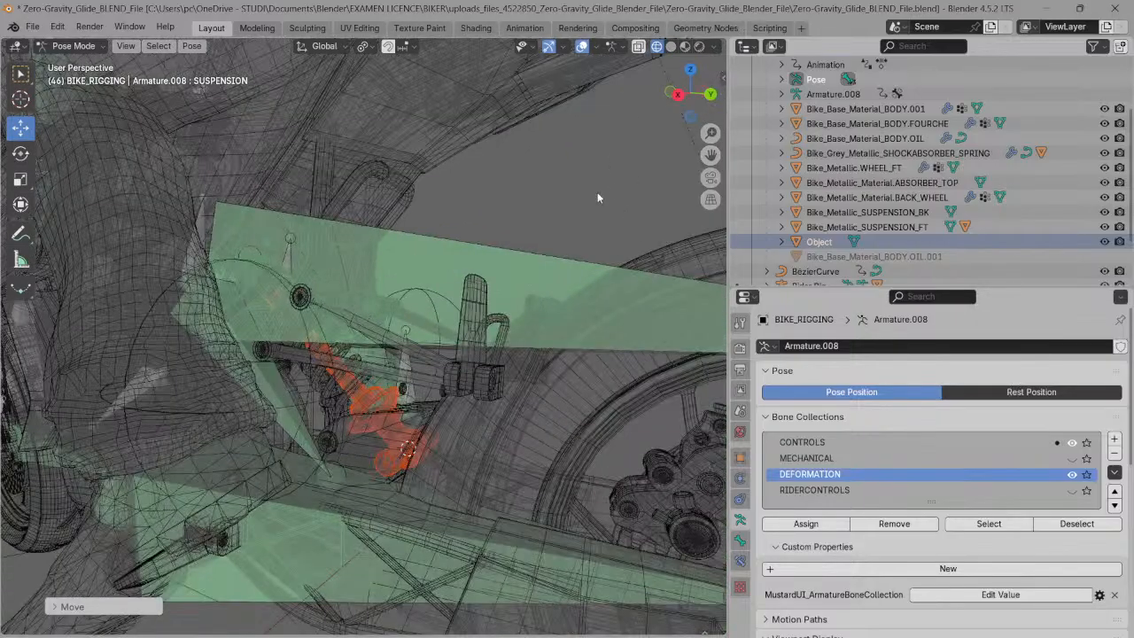
pyautogui.scroll(3, 594, 200)
pyautogui.scroll(-2, 620, 221)
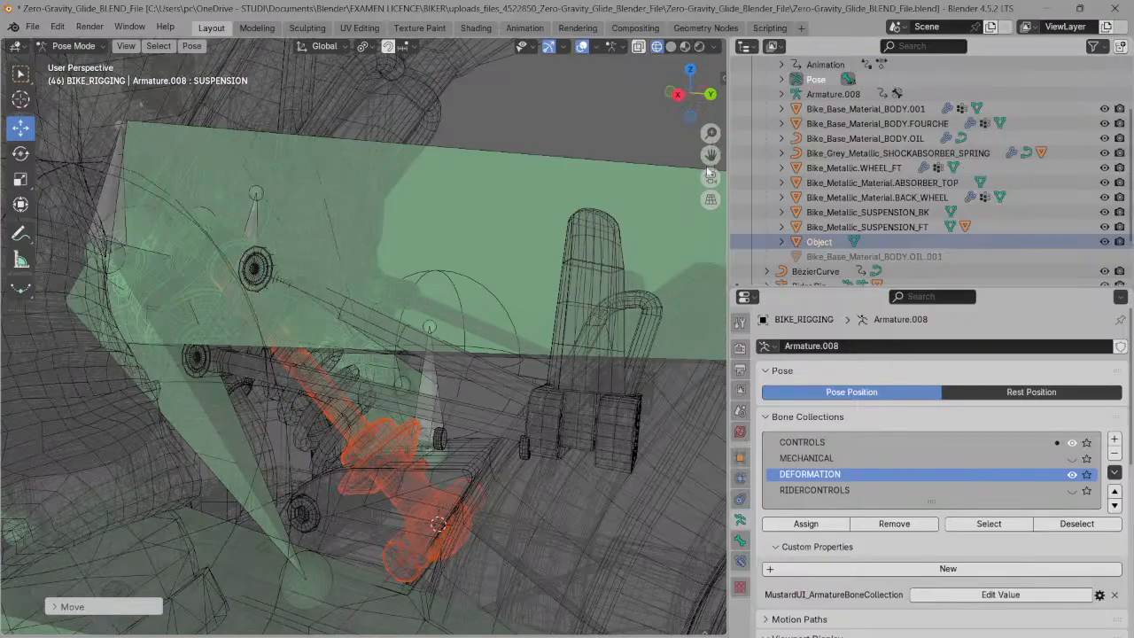
pyautogui.keyDown('shift'); pyautogui.moveTo(604, 294); pyautogui.dragTo(600, 239, button='middle'); pyautogui.keyUp('shift')
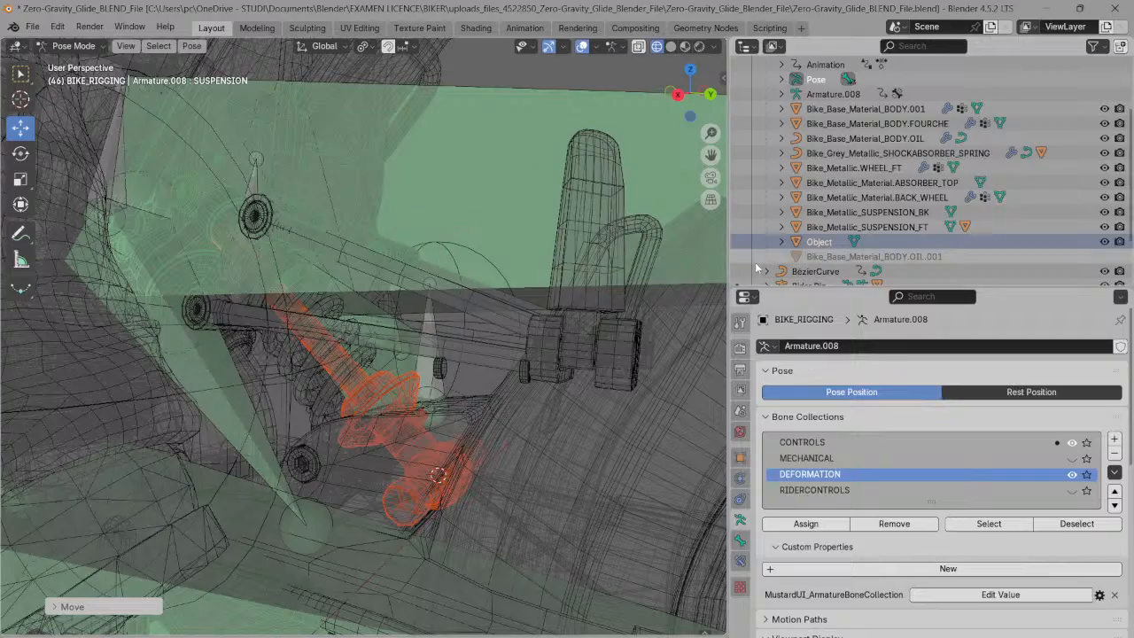
# - Widen the 3D viewport, isolate the armature in local view, and select the DEF_SPRING bone beside the shock absorber
pyautogui.moveTo(729, 275); pyautogui.dragTo(826, 279)
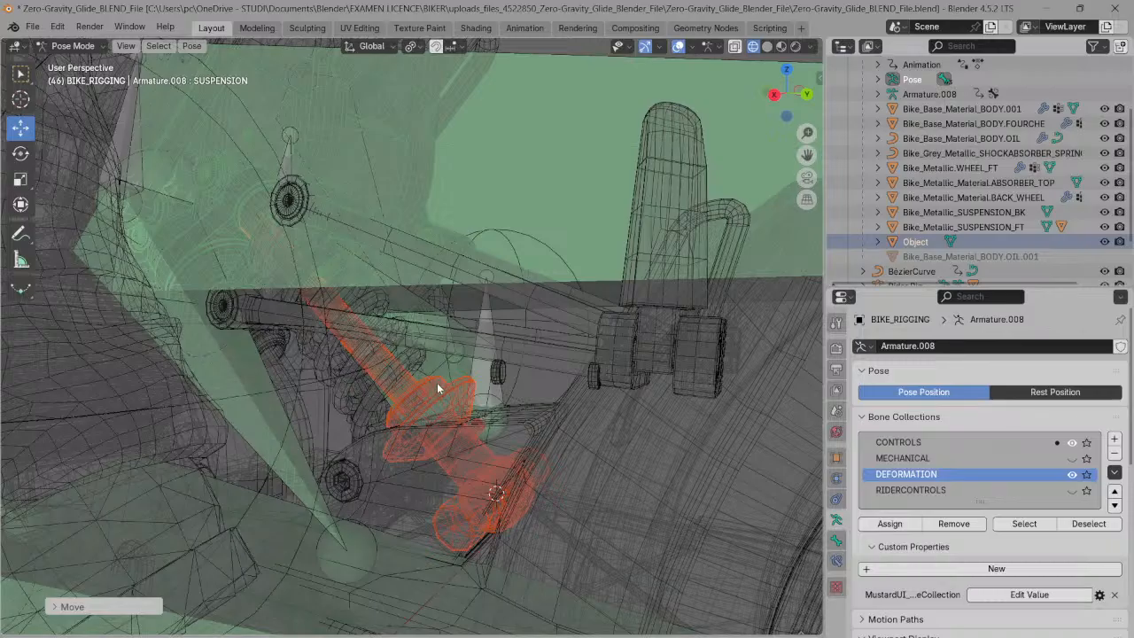
pyautogui.press('KP_Divide')
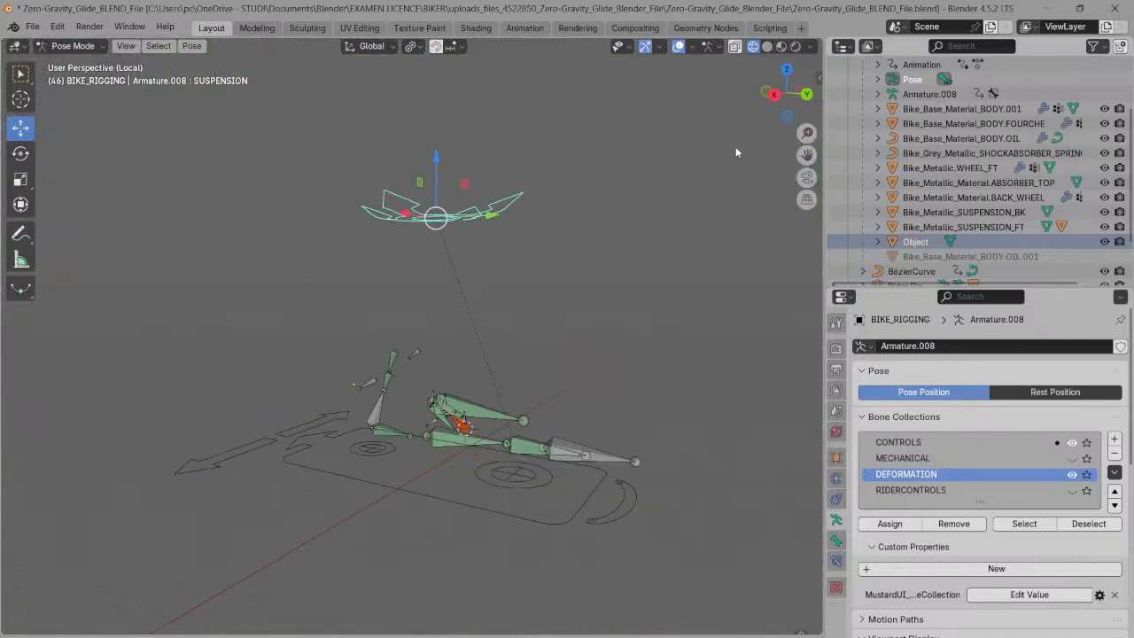
pyautogui.scroll(3, 734, 232)
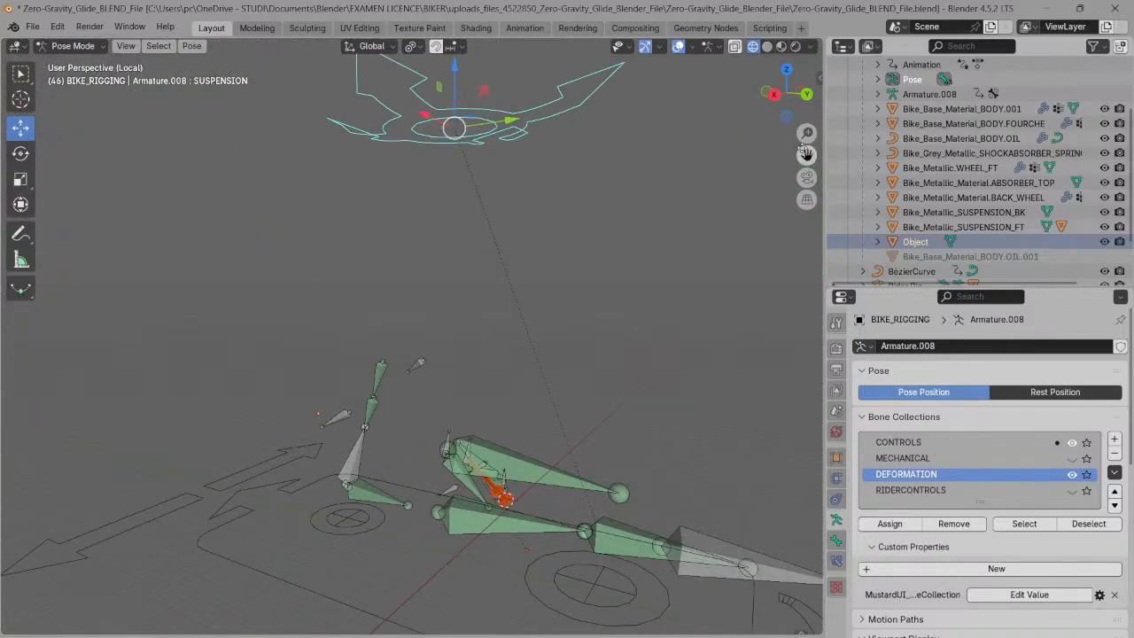
pyautogui.moveTo(804, 152); pyautogui.dragTo(705, 59)
pyautogui.scroll(4, 753, 168)
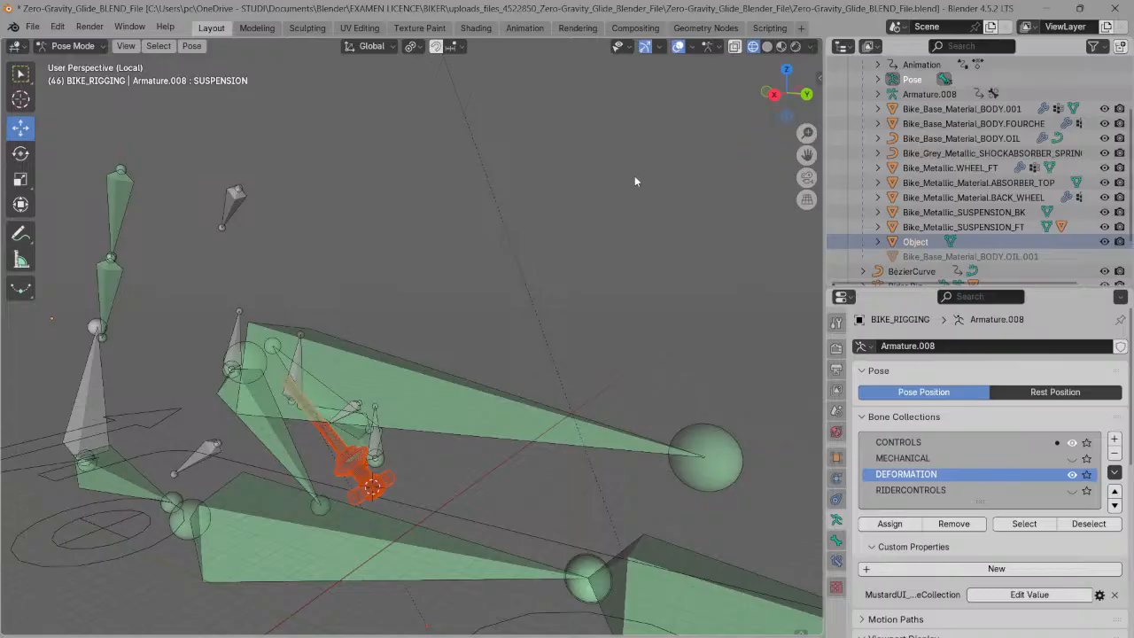
pyautogui.moveTo(806, 155); pyautogui.dragTo(830, 137)
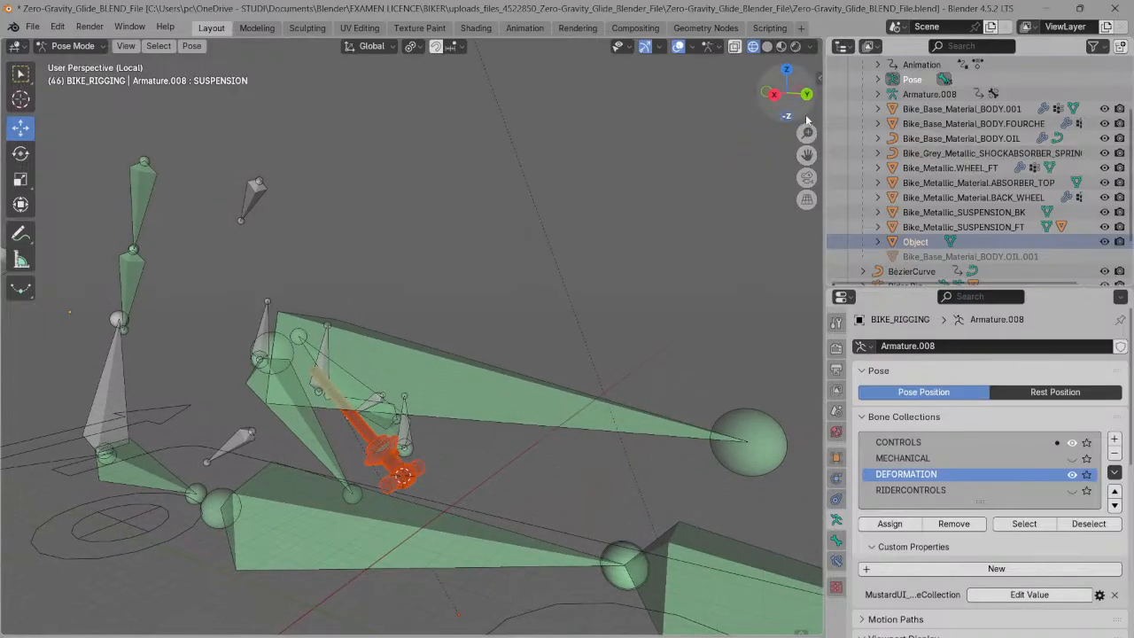
pyautogui.moveTo(797, 90); pyautogui.dragTo(621, 152)
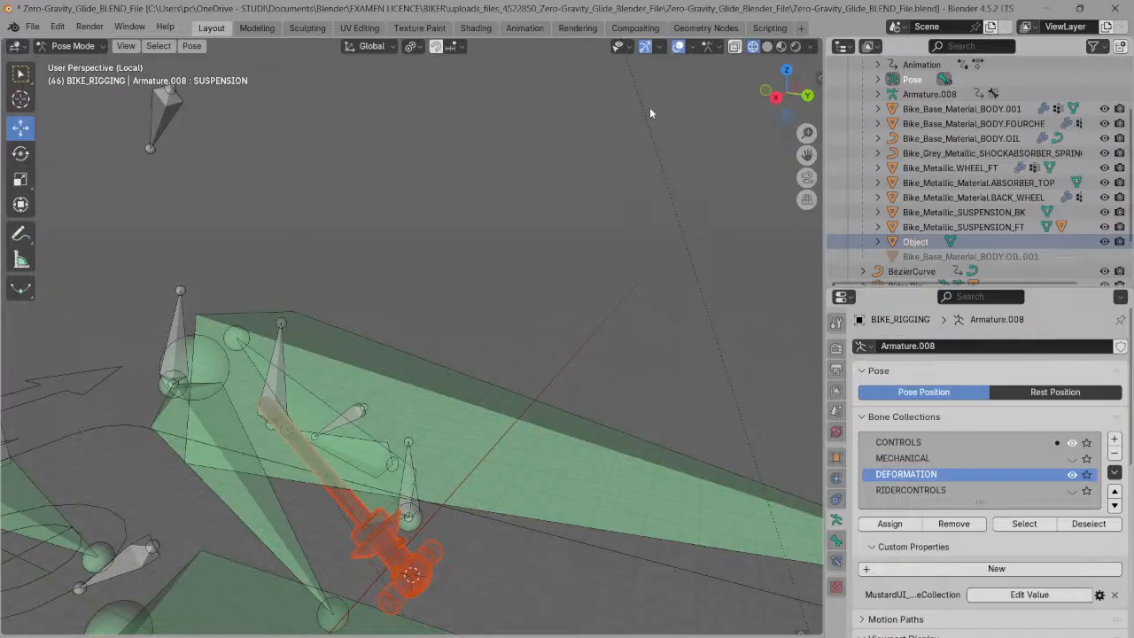
pyautogui.moveTo(789, 128); pyautogui.dragTo(715, 74)
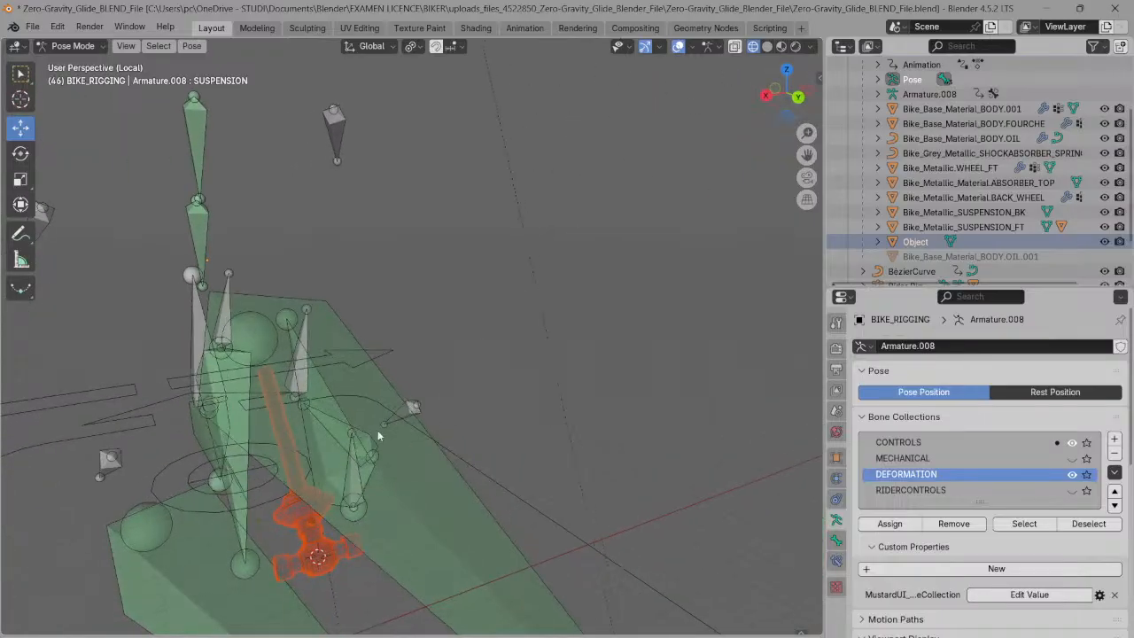
pyautogui.click(363, 449)
pyautogui.click(363, 449)
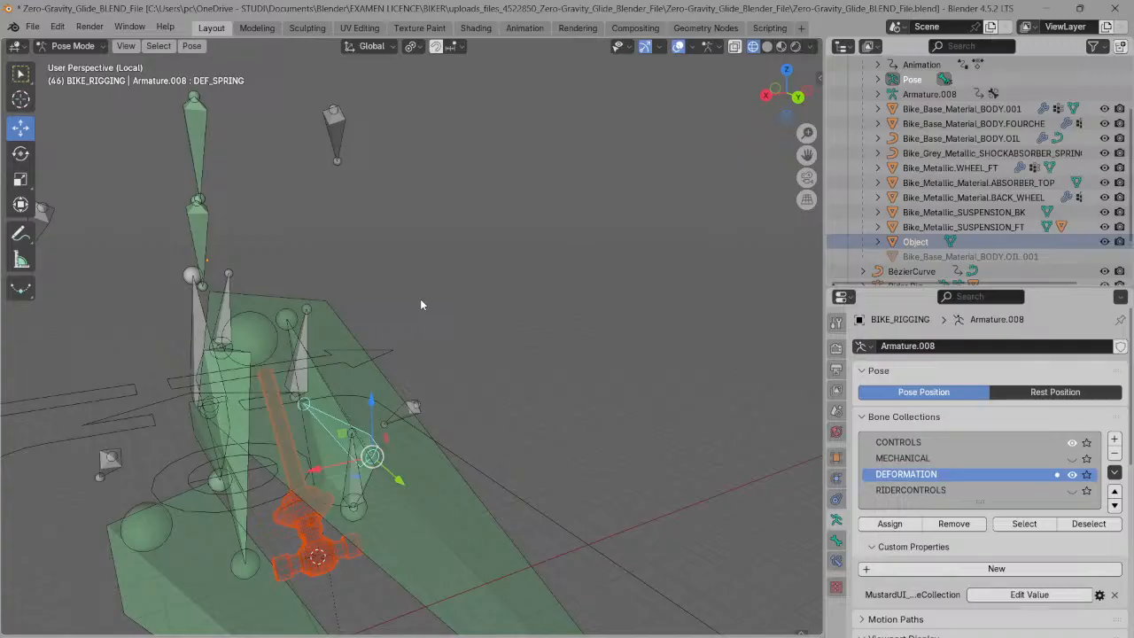
# - Check the DEF_SPRING bone's name and test-move it along the X axis, in local view and with the whole bike shown
pyautogui.press('F2')
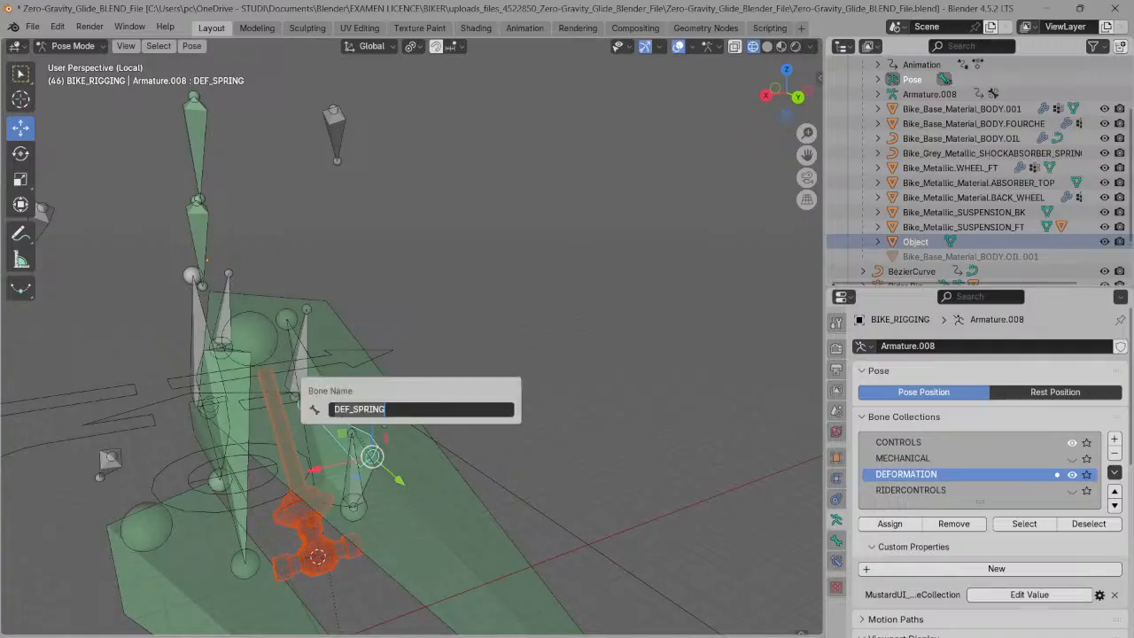
pyautogui.press('Return')
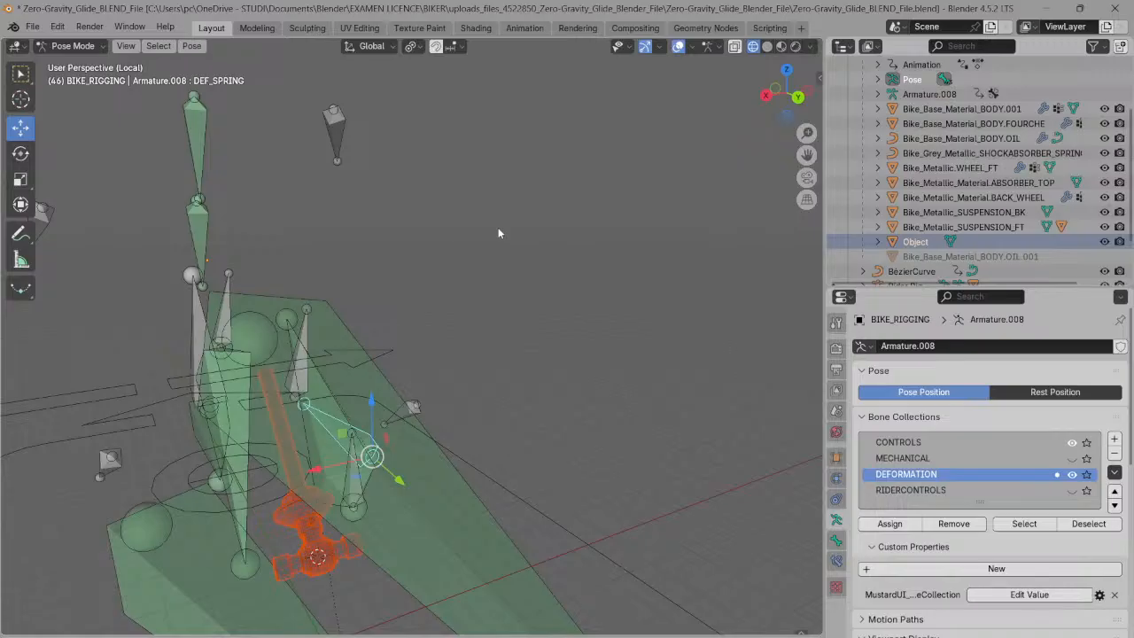
pyautogui.press('g')
pyautogui.press('x')
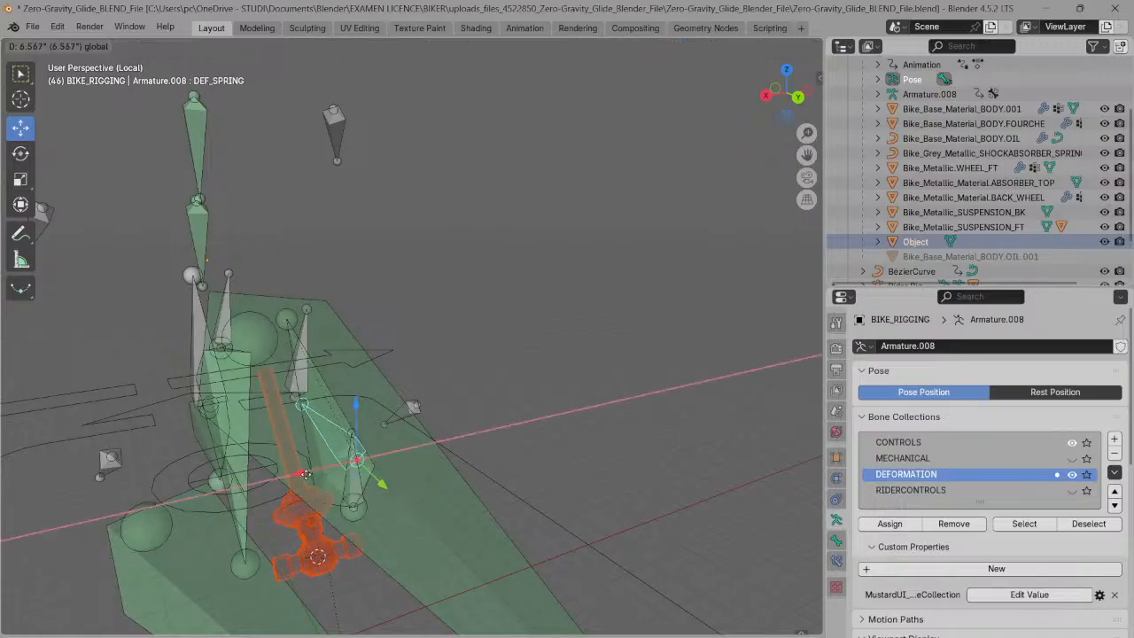
pyautogui.click(305, 474)
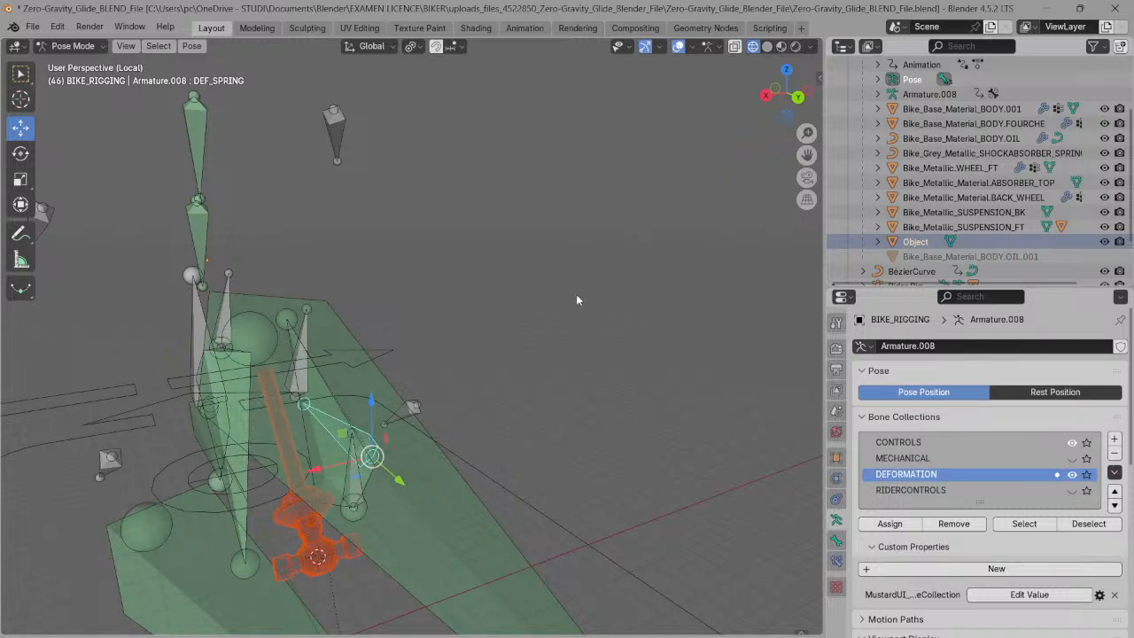
pyautogui.press('KP_Divide')
pyautogui.moveTo(797, 108); pyautogui.dragTo(542, 248)
pyautogui.press('g')
pyautogui.press('x')
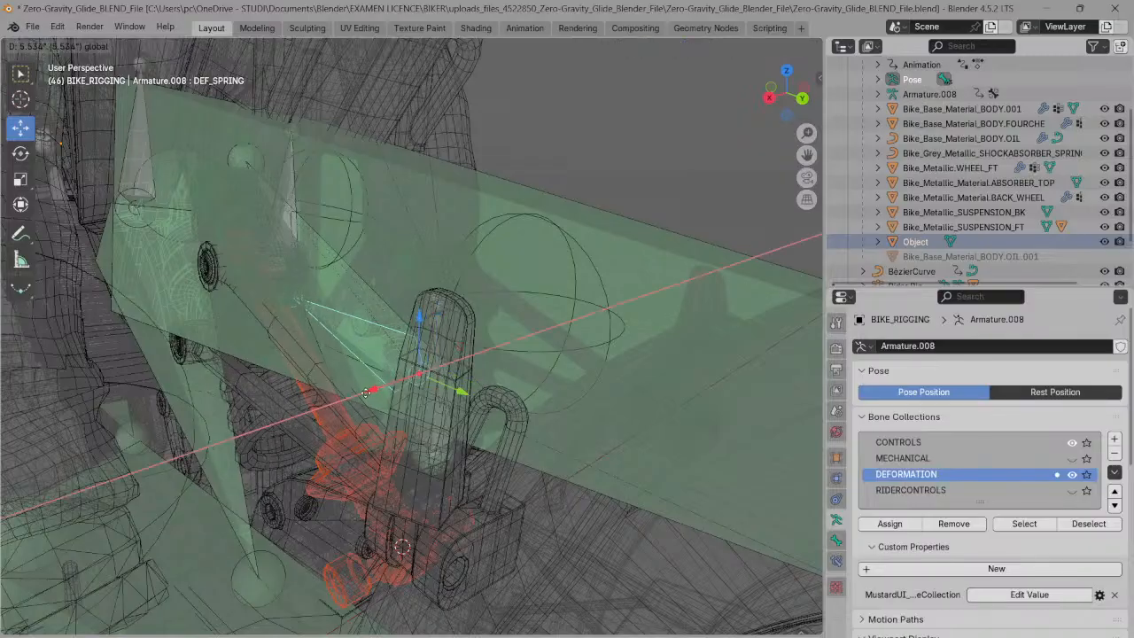
pyautogui.click(372, 393)
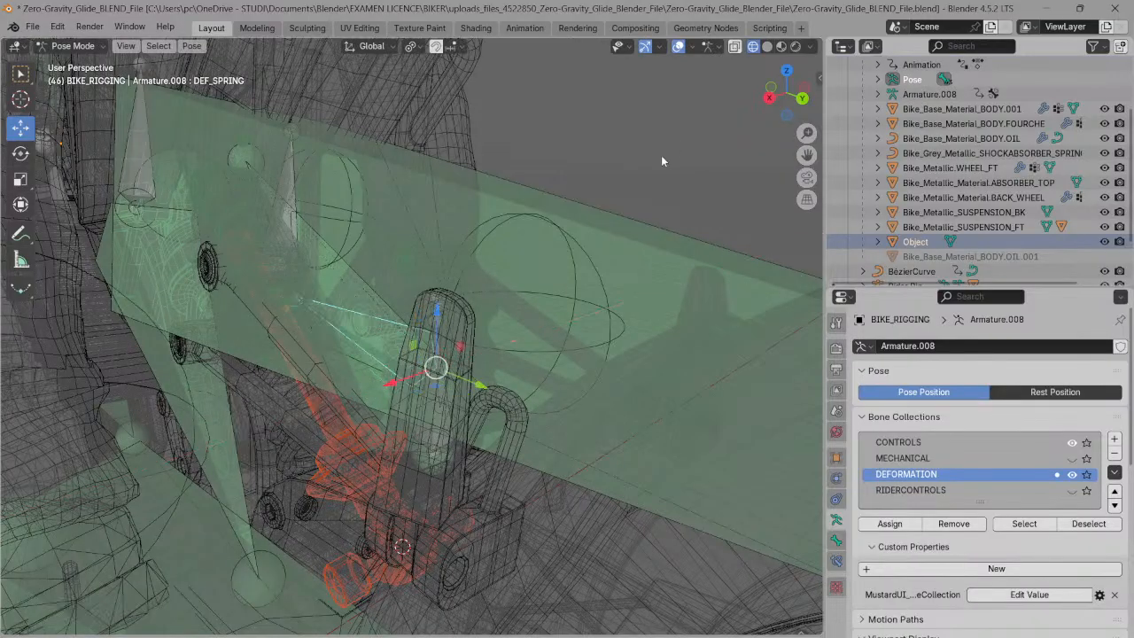
# - Isolate the armature in local view again and frame the bones around the rear shock absorber
pyautogui.click(769, 97)
pyautogui.moveTo(789, 75); pyautogui.dragTo(642, 175)
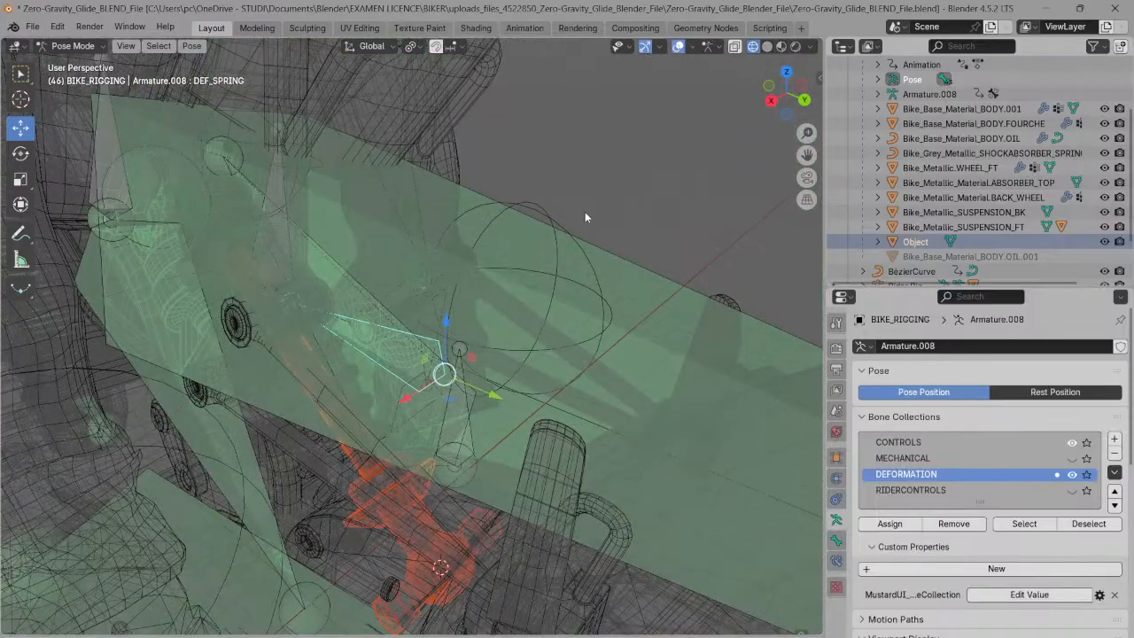
pyautogui.press('KP_Divide')
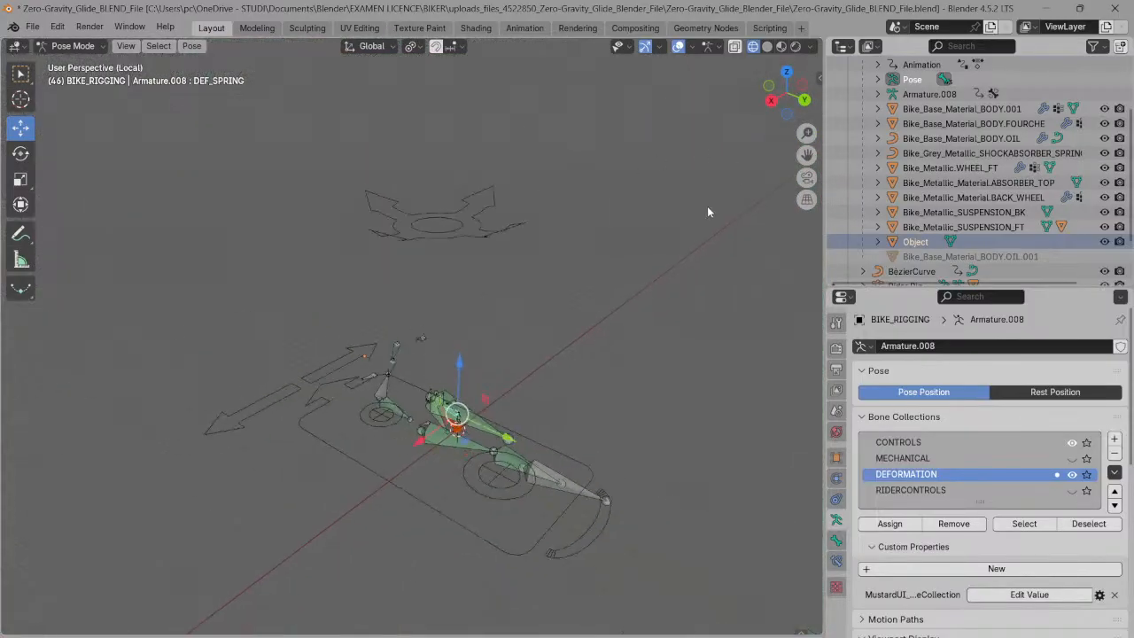
pyautogui.scroll(2, 708, 207)
pyautogui.moveTo(806, 155); pyautogui.dragTo(708, 65)
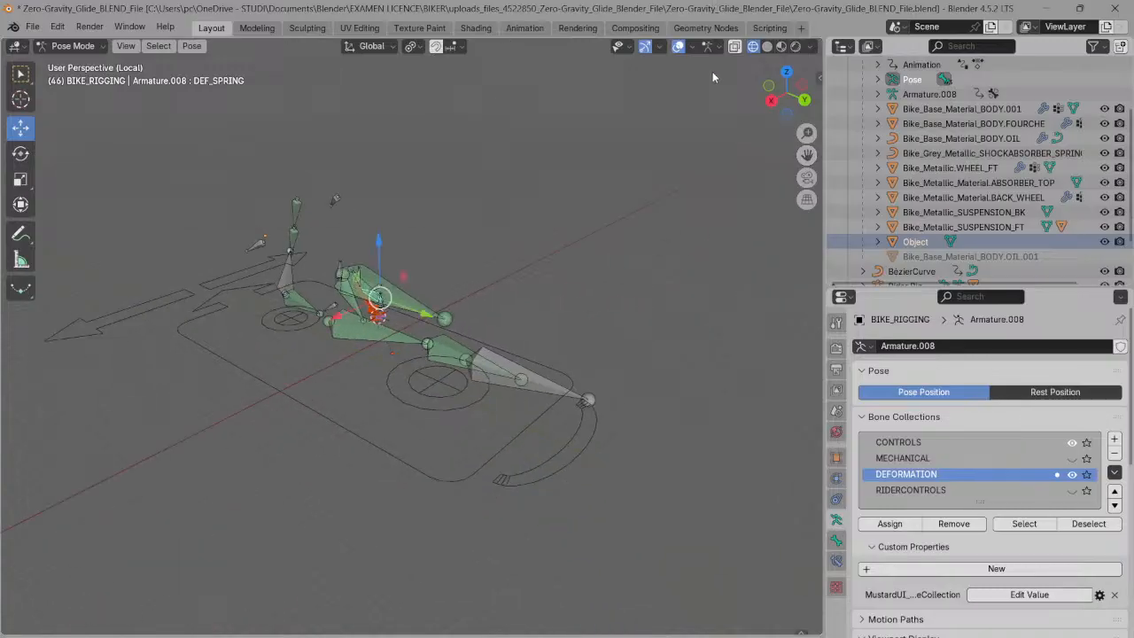
pyautogui.scroll(4, 734, 115)
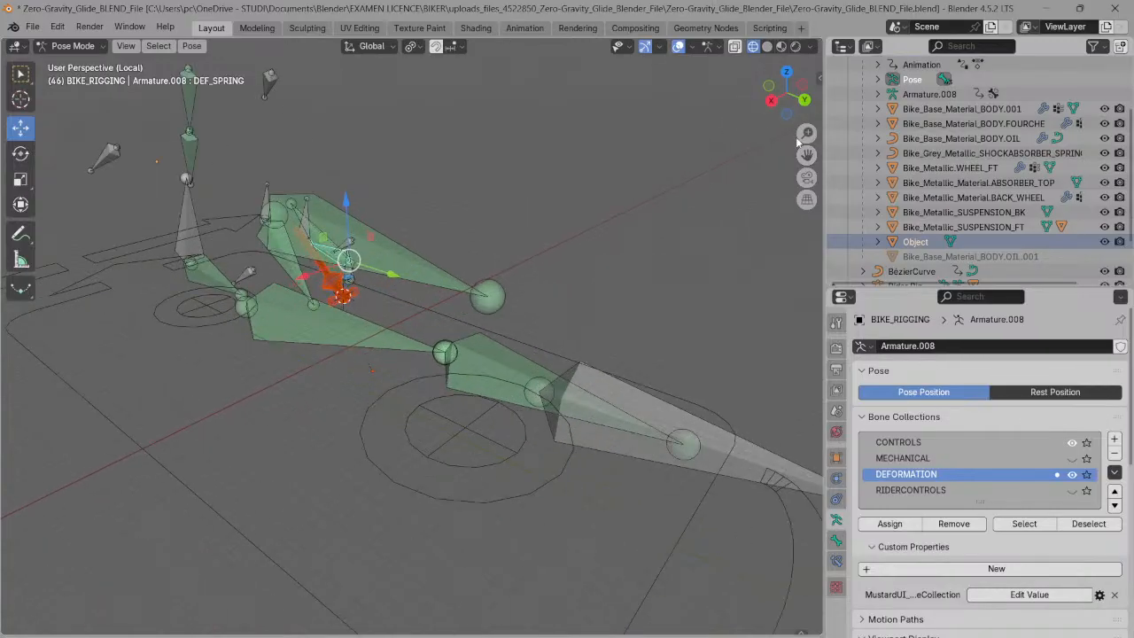
pyautogui.moveTo(806, 155); pyautogui.dragTo(862, 252)
pyautogui.scroll(3, 639, 184)
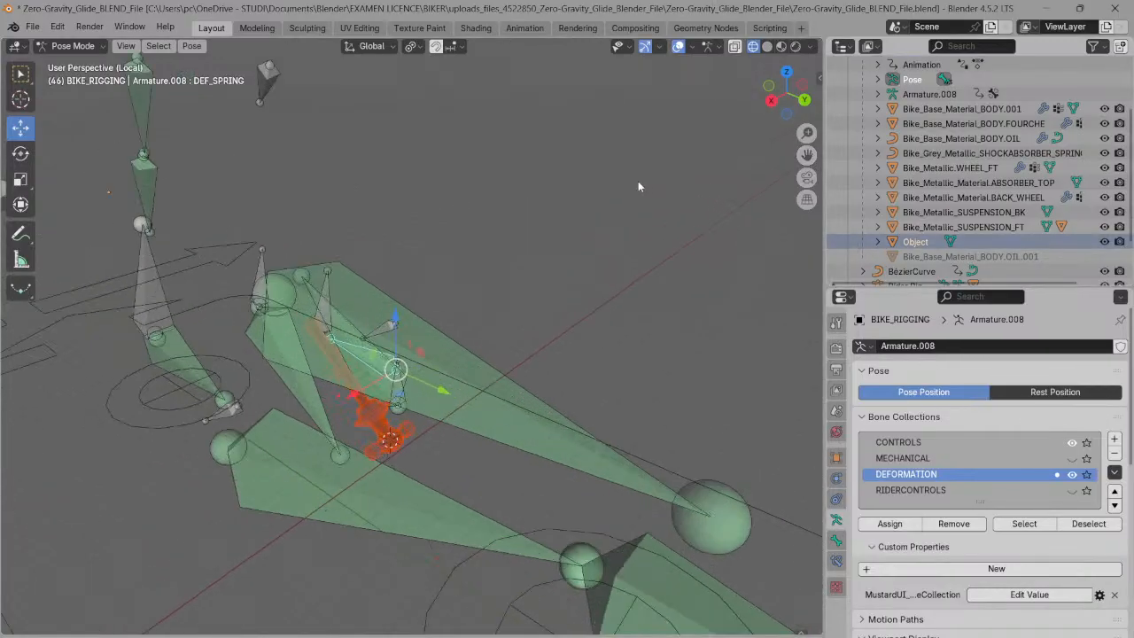
pyautogui.scroll(2, 637, 186)
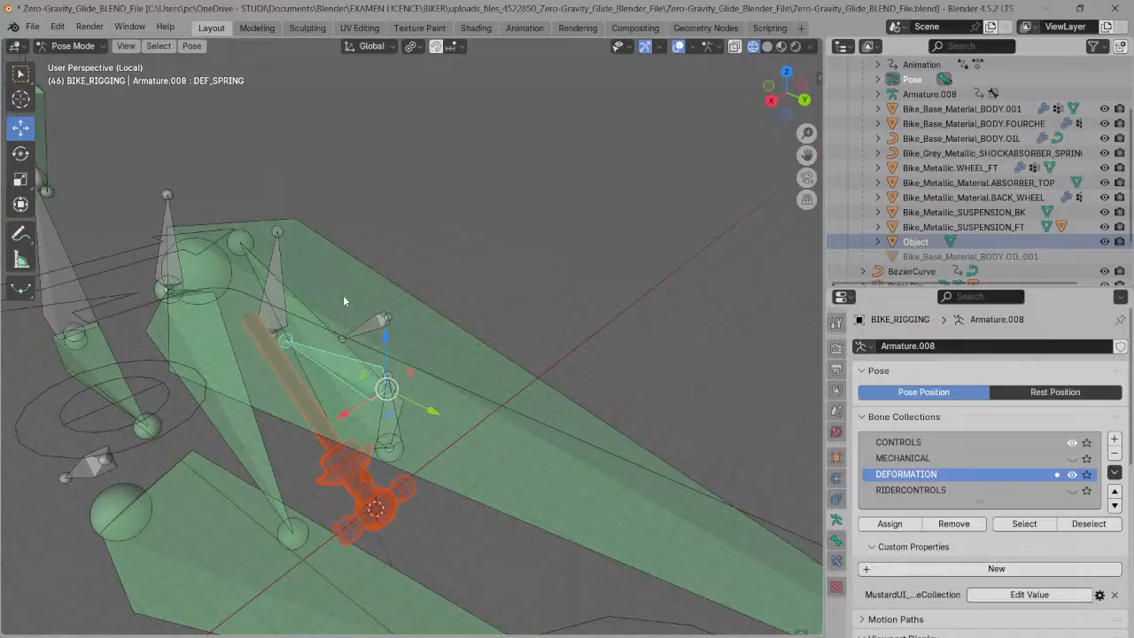
# - Select the small bone just above the spring bone and check its name without renaming it
pyautogui.click(368, 319)
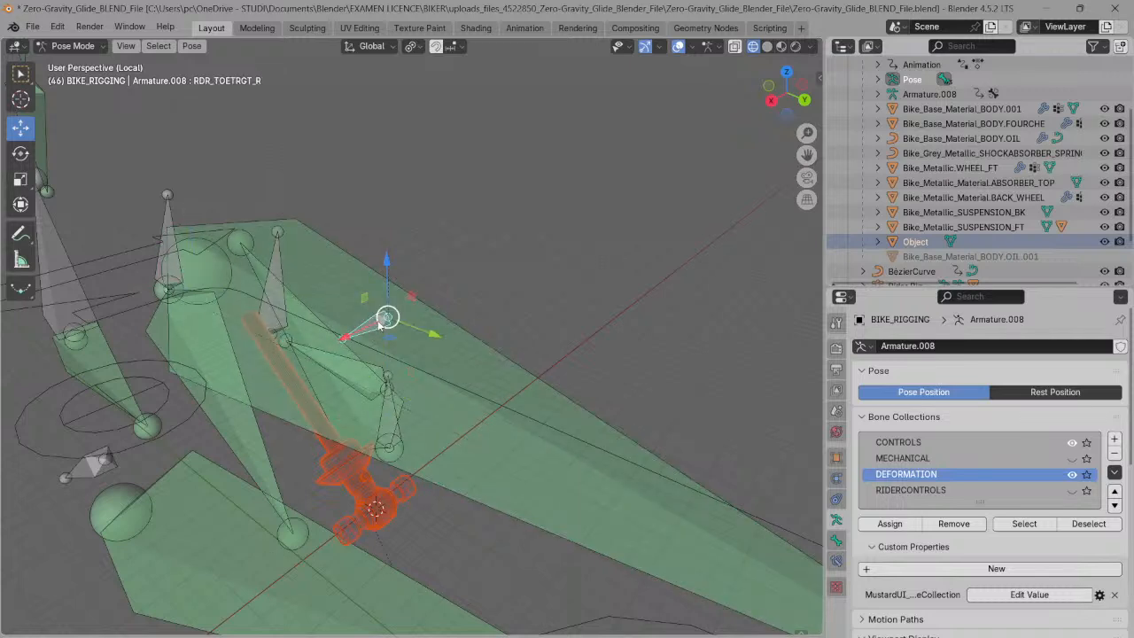
pyautogui.press('F2')
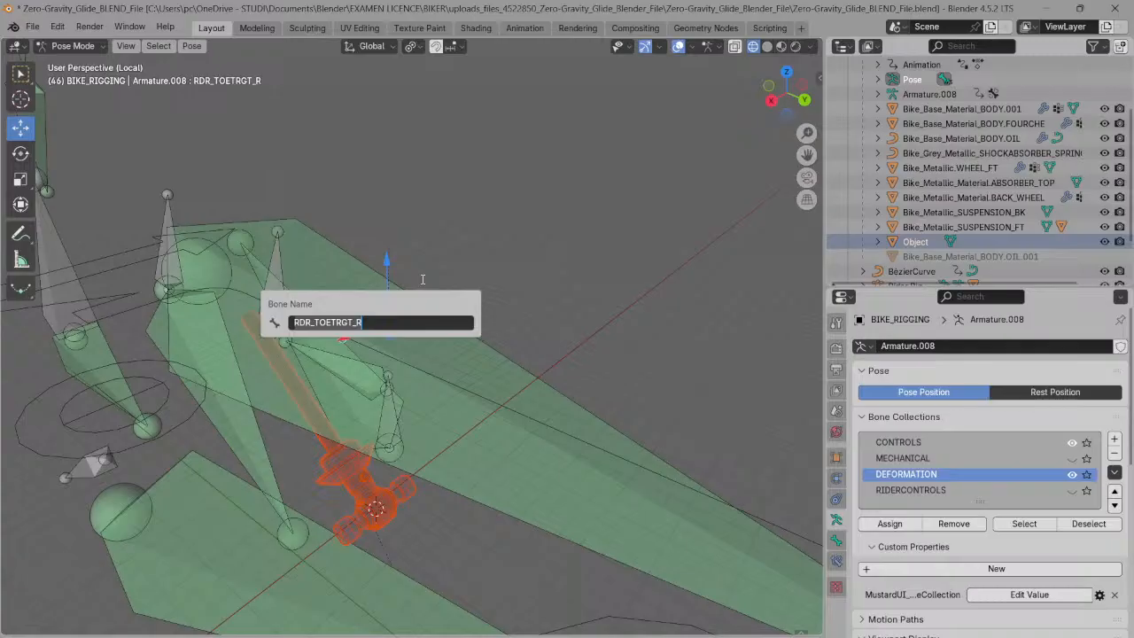
pyautogui.press('Return')
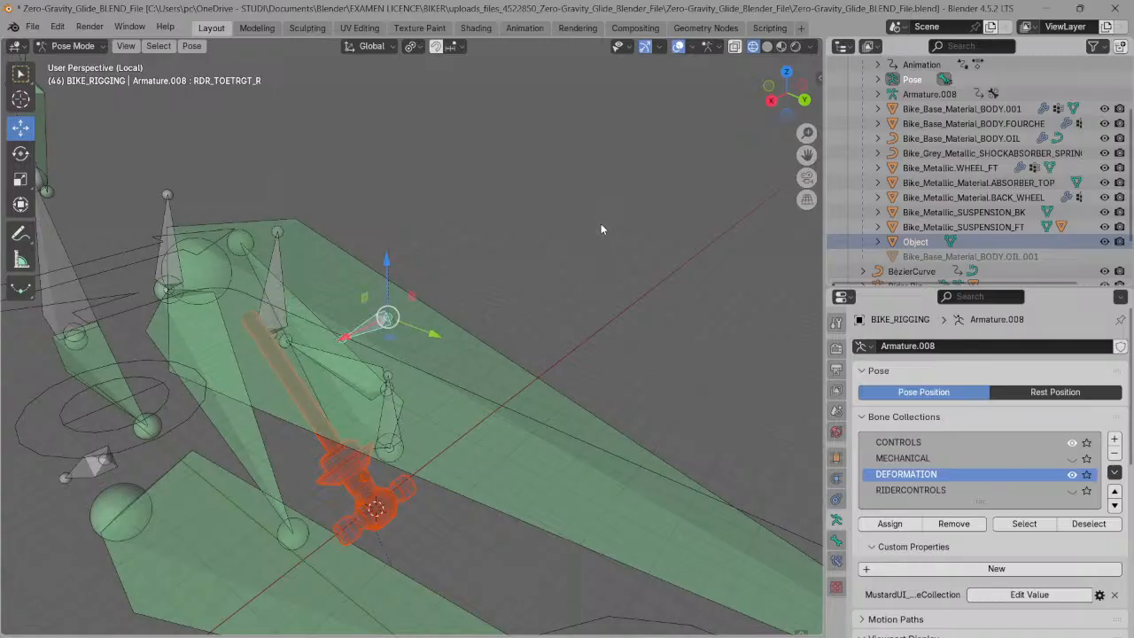
# - Examine the parent relations of the DEF_SPRING and MCH_SHOCKABSORBER_SPRINGTARGET bones in widened bone properties
pyautogui.click(274, 266)
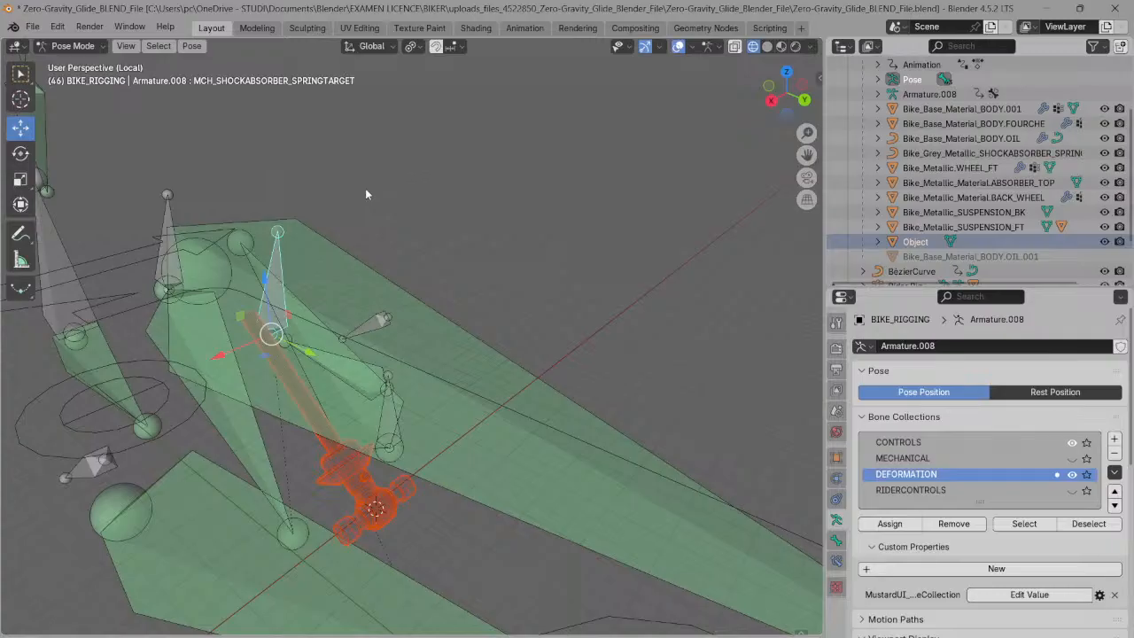
pyautogui.click(348, 369)
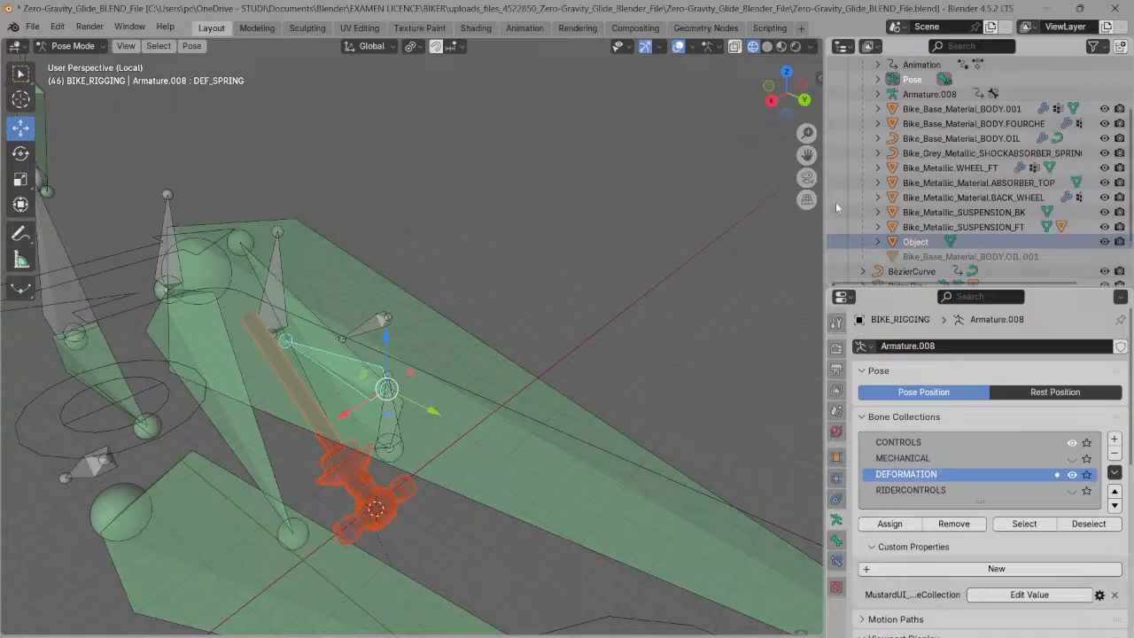
pyautogui.click(836, 539)
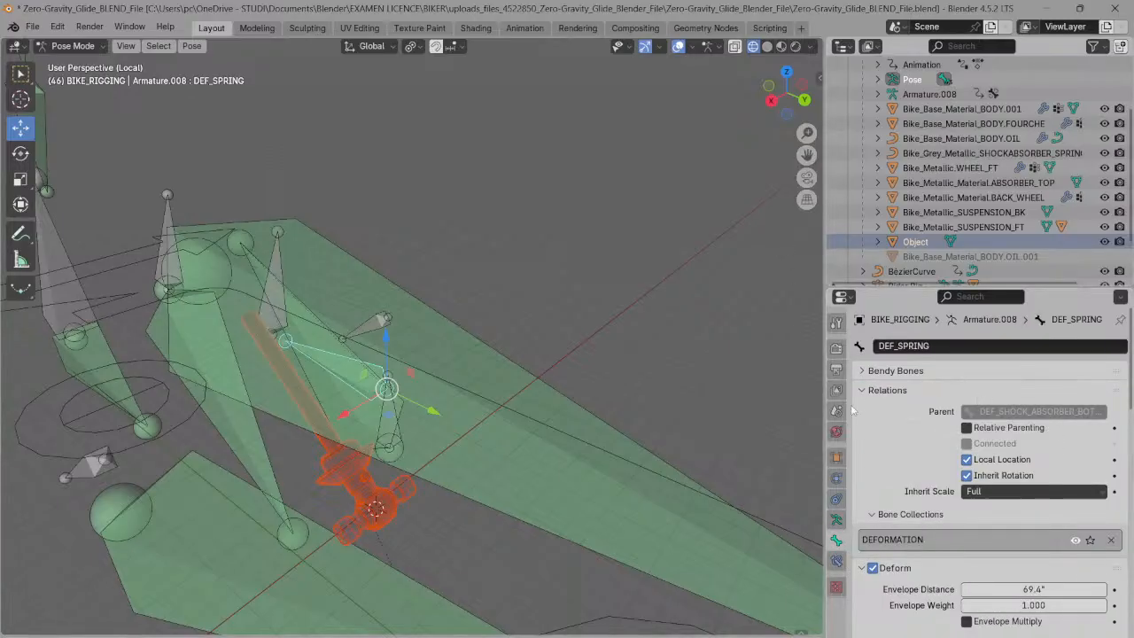
pyautogui.moveTo(819, 416); pyautogui.dragTo(797, 363)
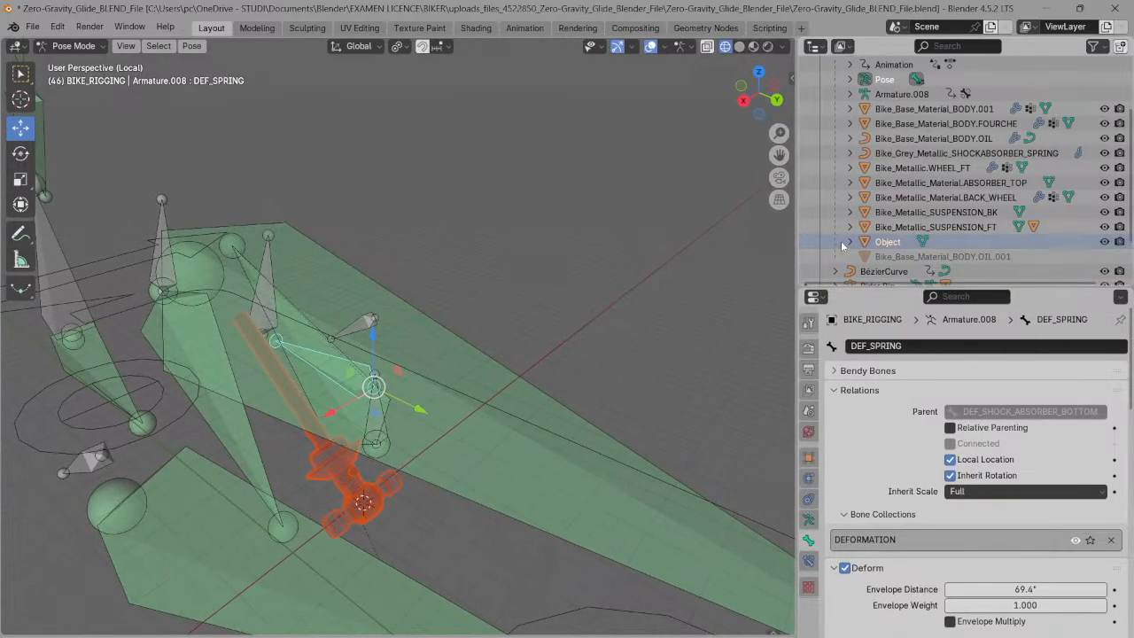
pyautogui.click(265, 272)
pyautogui.click(270, 272)
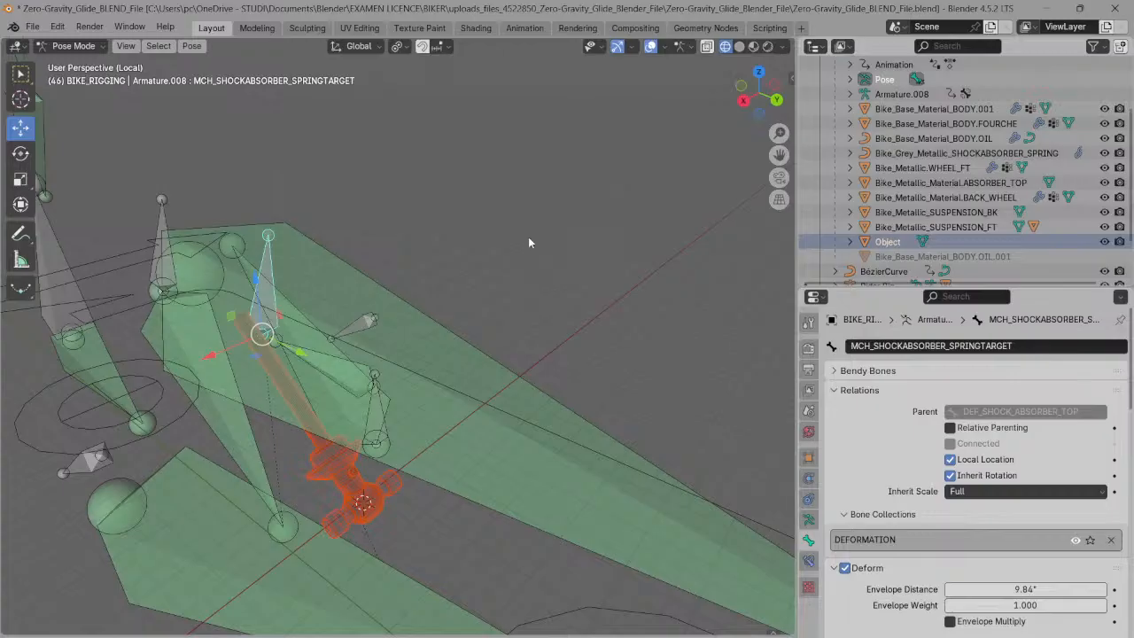
pyautogui.click(273, 291)
pyautogui.click(271, 290)
pyautogui.click(269, 279)
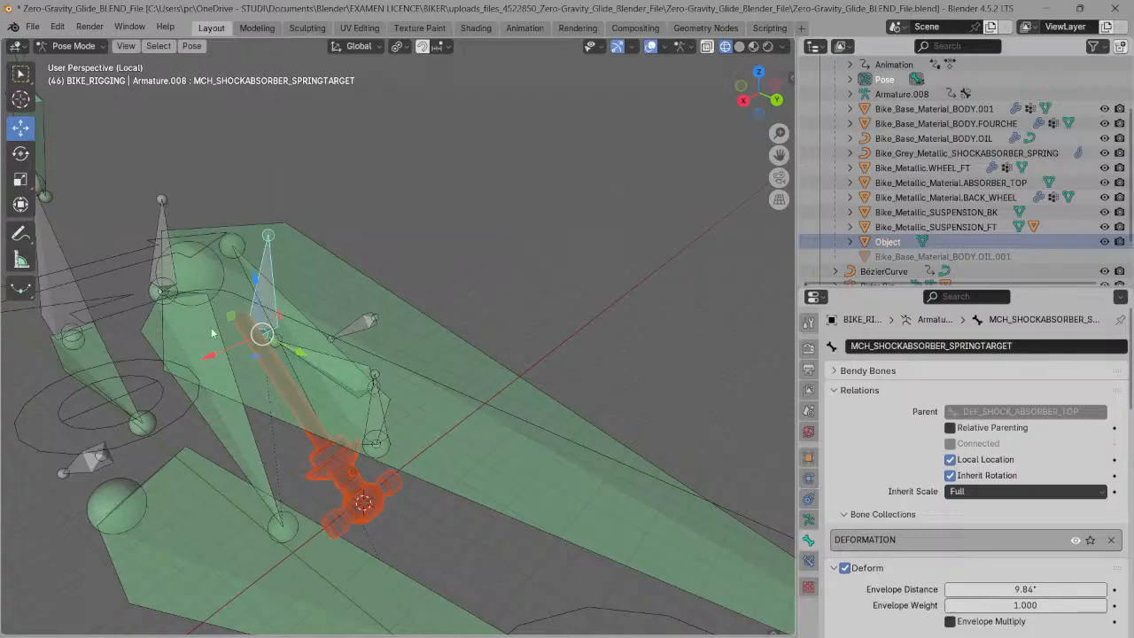
pyautogui.scroll(-2, 212, 333)
pyautogui.moveTo(761, 96); pyautogui.dragTo(666, 151)
pyautogui.scroll(3, 671, 152)
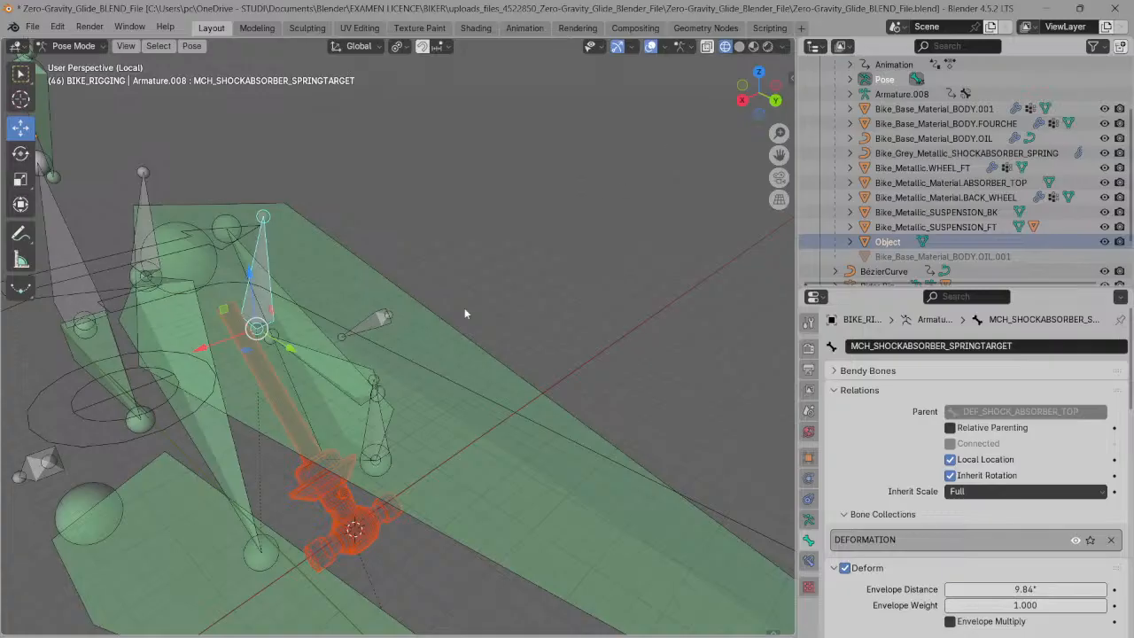
# - Add a Damped Track constraint to the DEF_SPRING bone below its Stretch To constraint
pyautogui.click(353, 391)
pyautogui.click(352, 392)
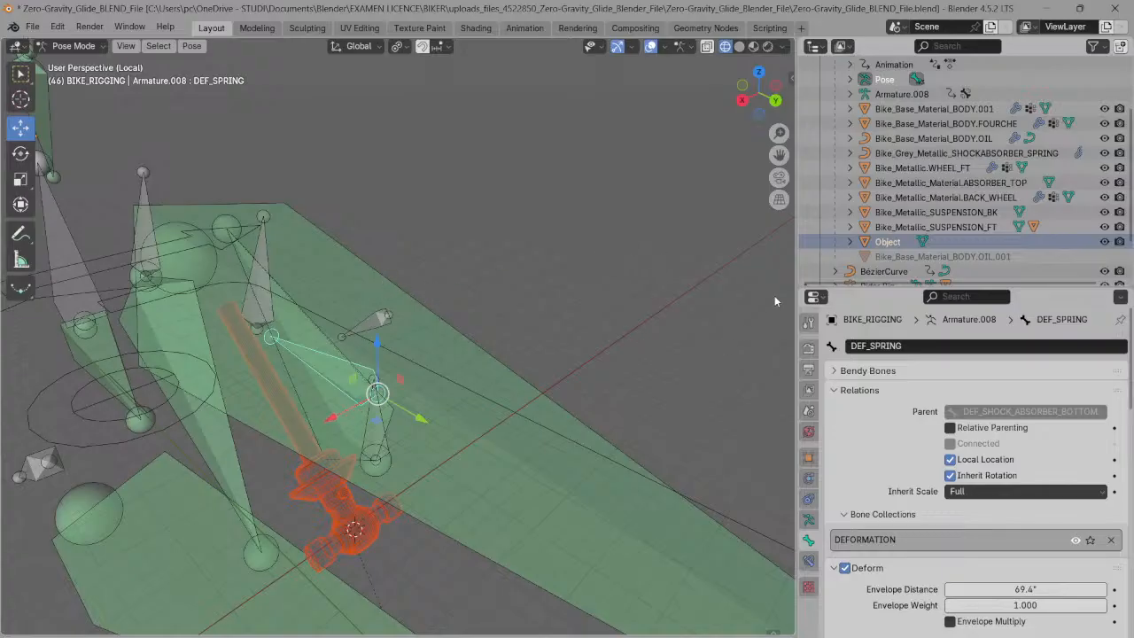
pyautogui.click(809, 562)
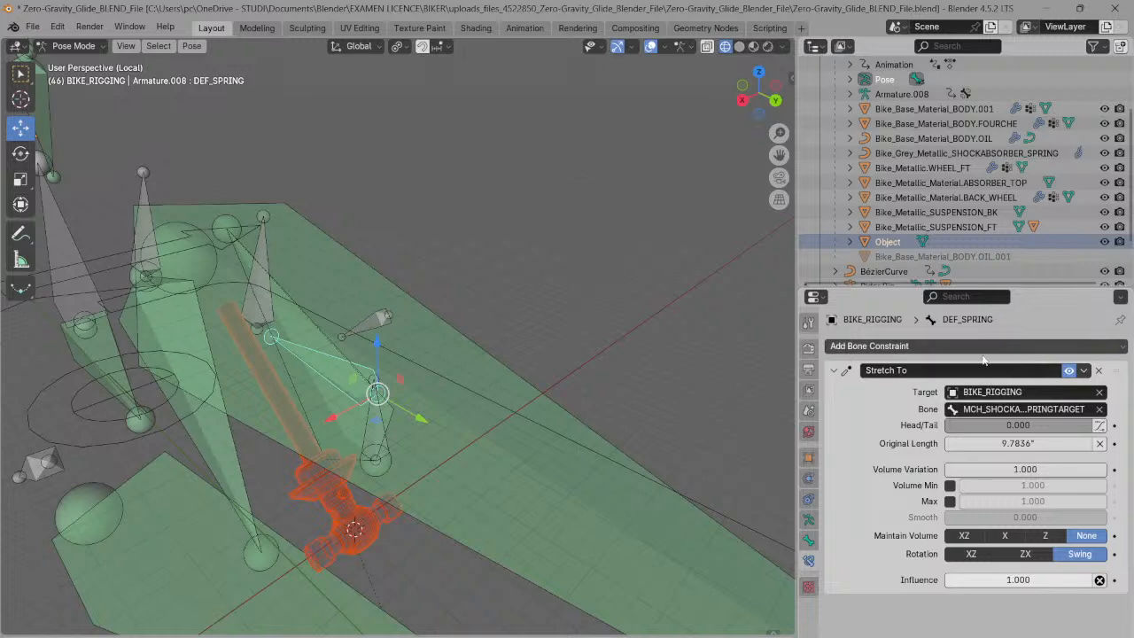
pyautogui.click(1119, 350)
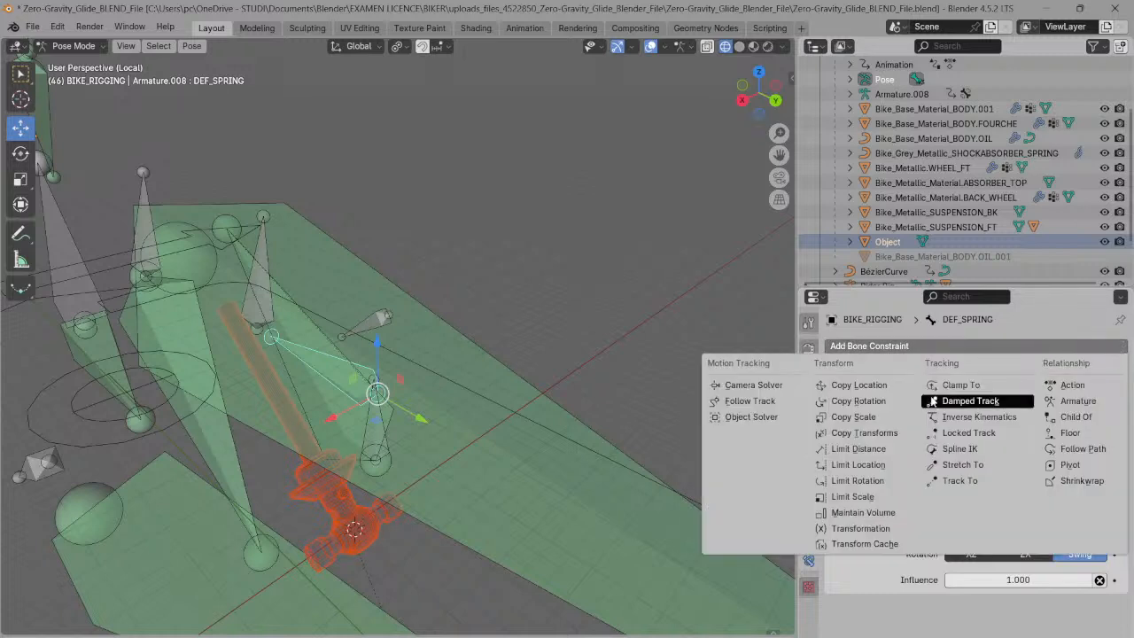
pyautogui.click(951, 403)
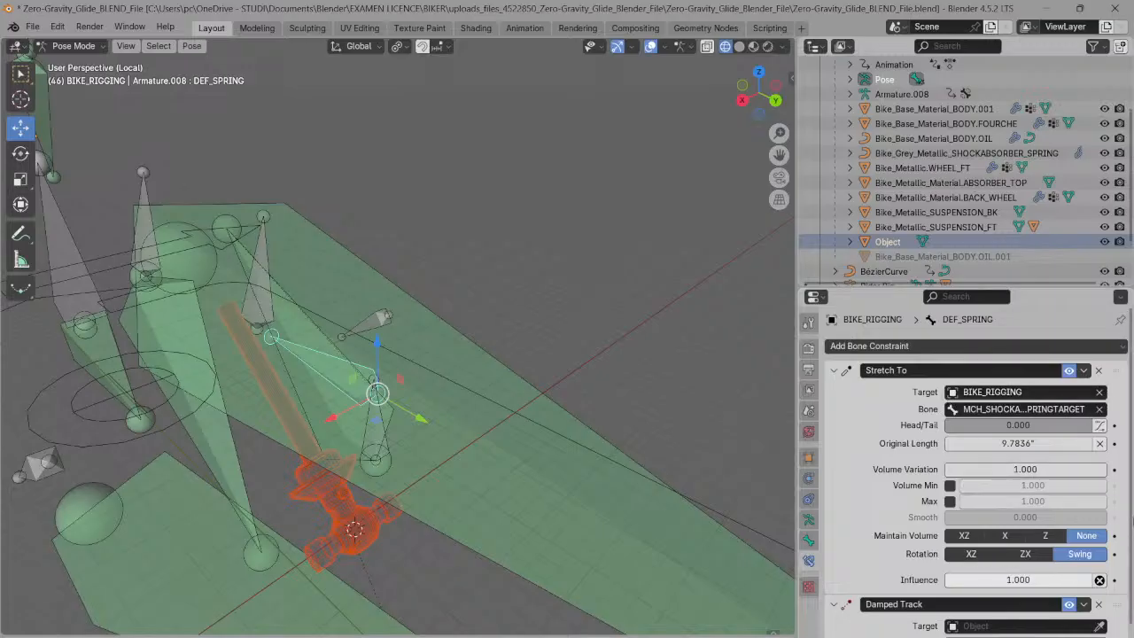
pyautogui.scroll(-1, 1001, 576)
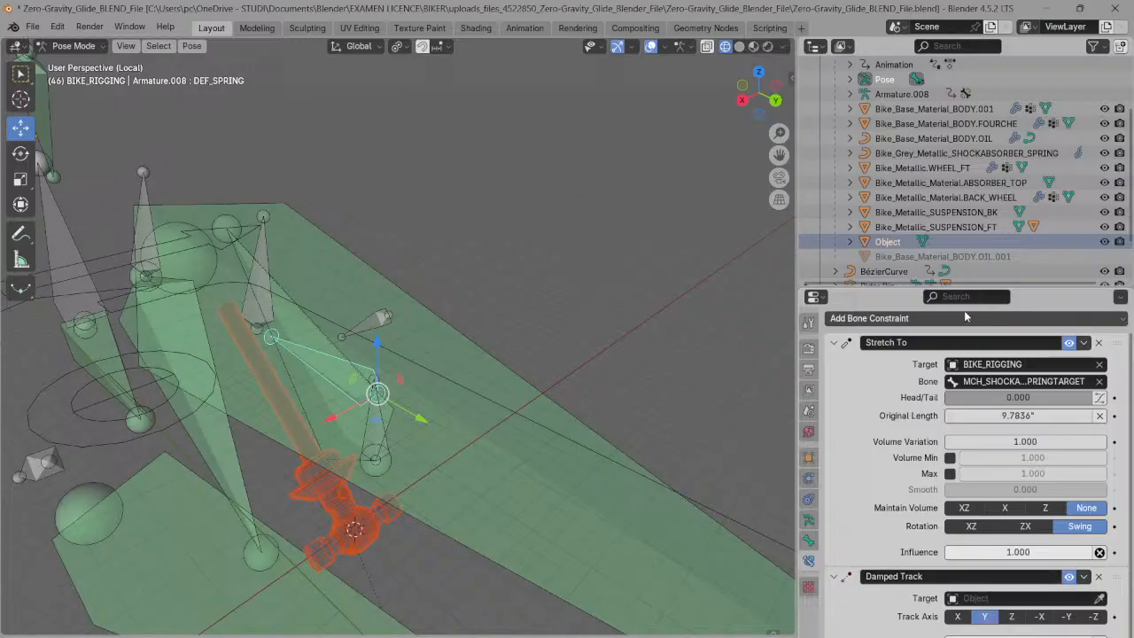
# - Set the BIKE_RIGGING armature as the target of the new Damped Track constraint
pyautogui.click(1099, 598)
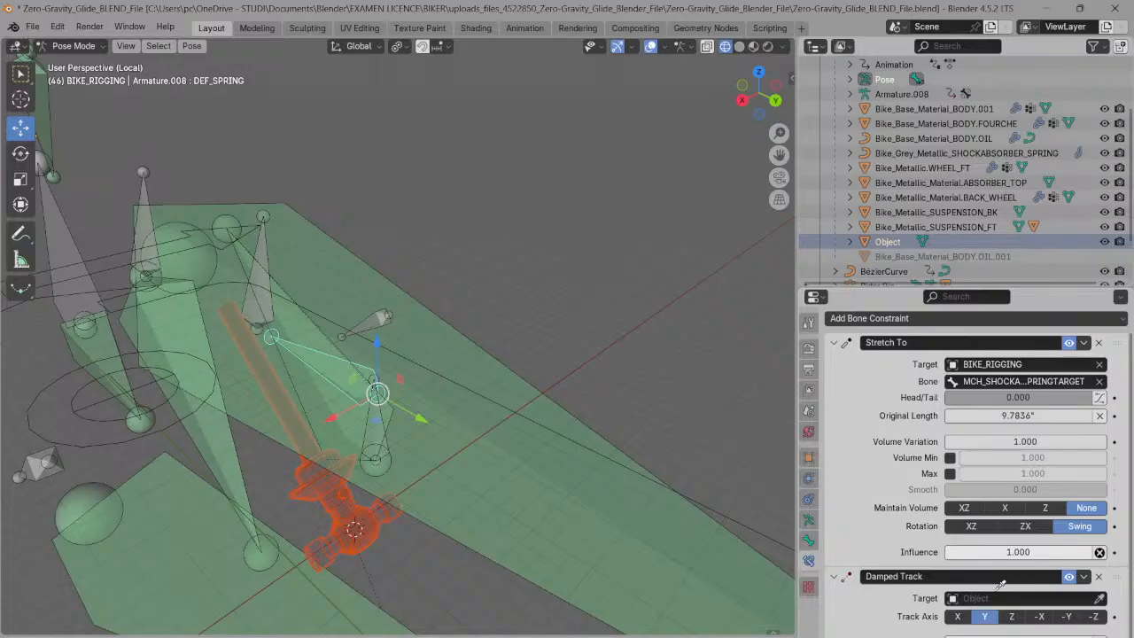
pyautogui.moveTo(1128, 215); pyautogui.dragTo(1128, 182)
pyautogui.click(1098, 597)
pyautogui.click(903, 104)
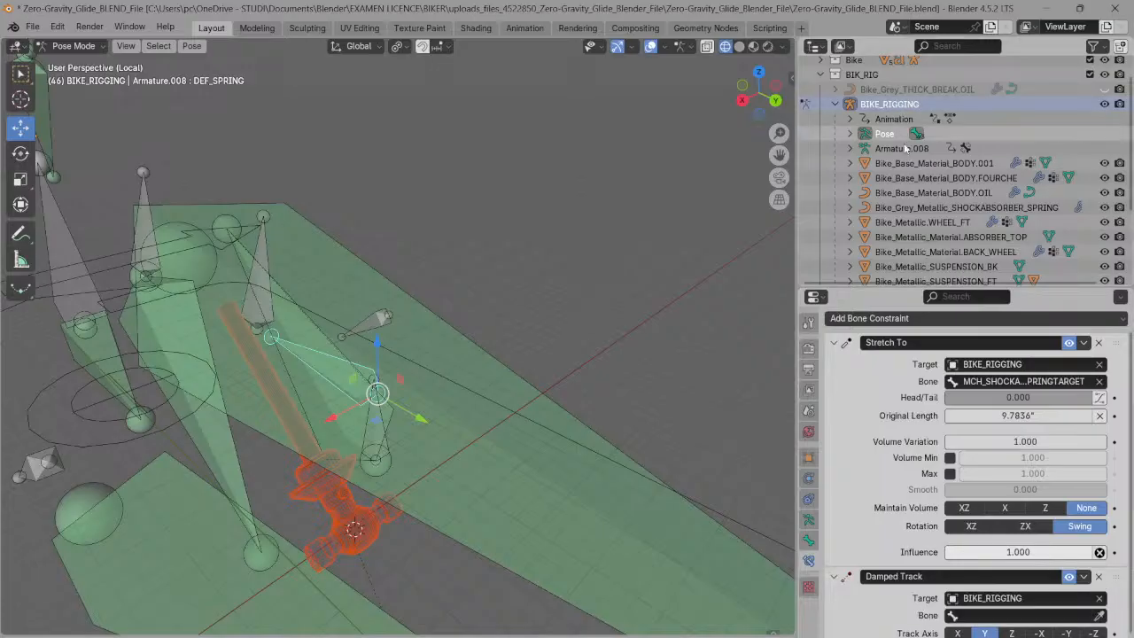
pyautogui.scroll(-1, 1018, 531)
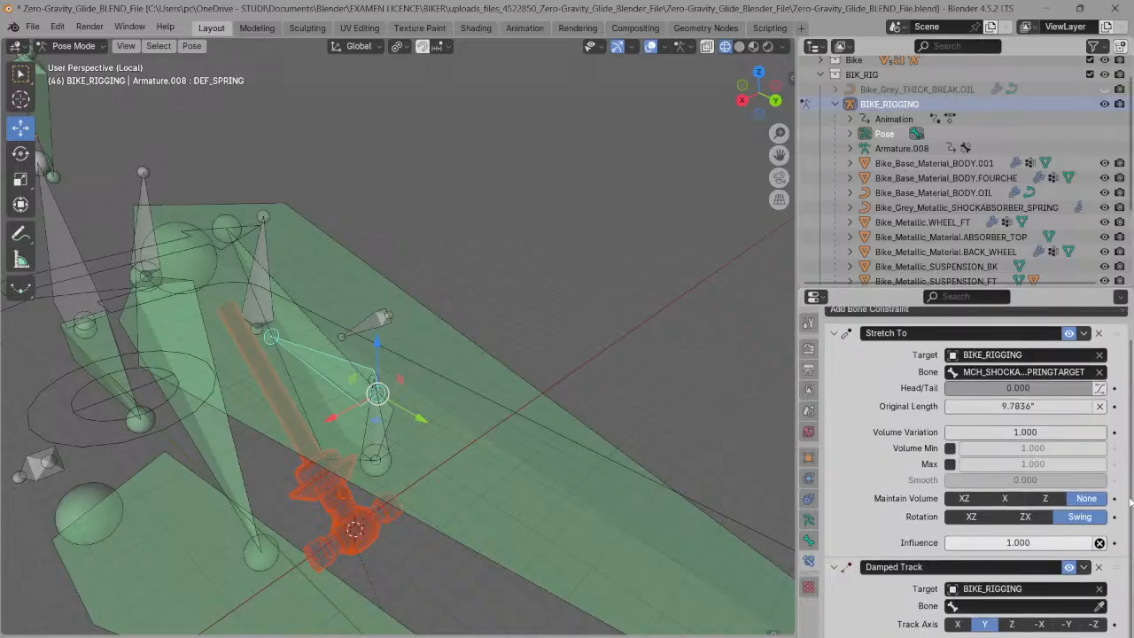
# - Set MCH_SHOCKABSORBER_SPRINGTARGET as the target bone of DEF_SPRING's Damped Track constraint
pyautogui.click(1011, 600)
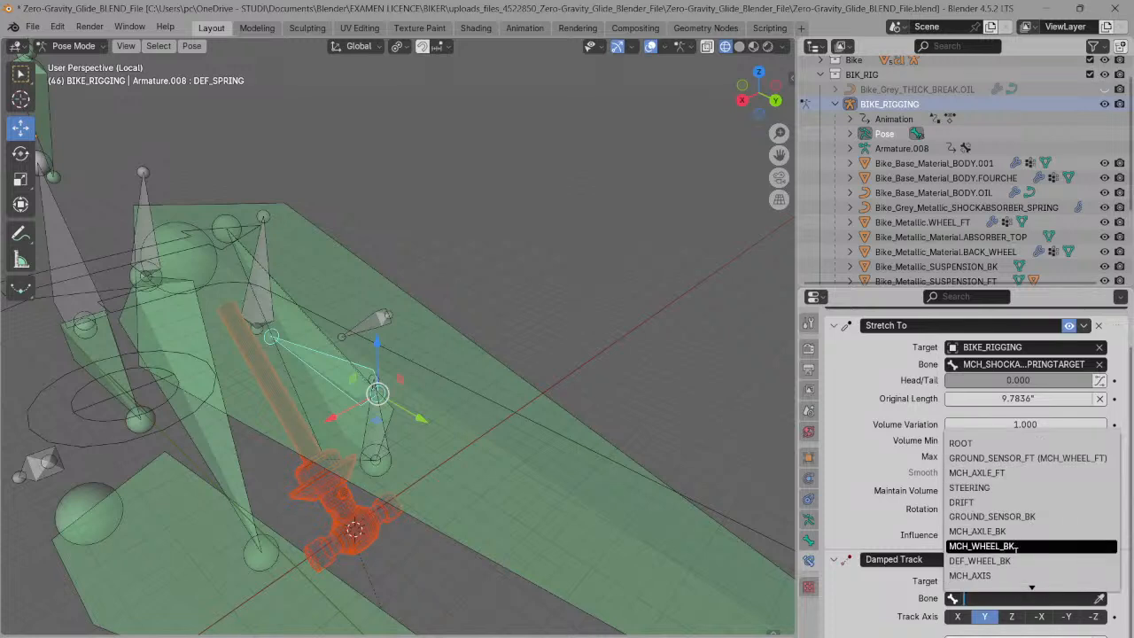
pyautogui.scroll(-5, 1020, 558)
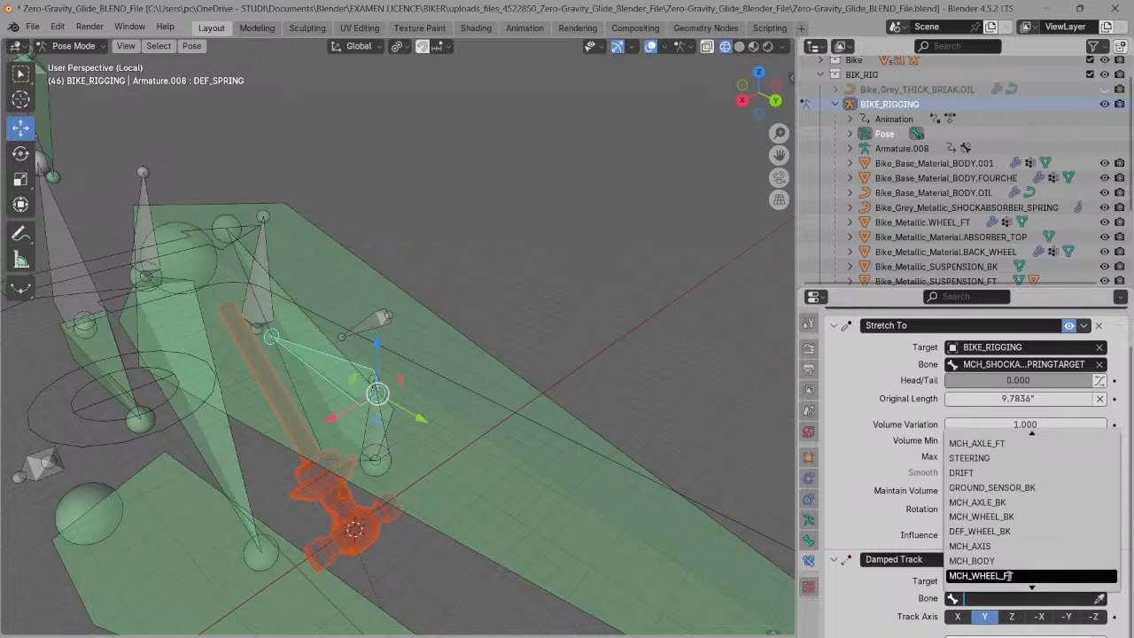
pyautogui.scroll(-4, 1009, 567)
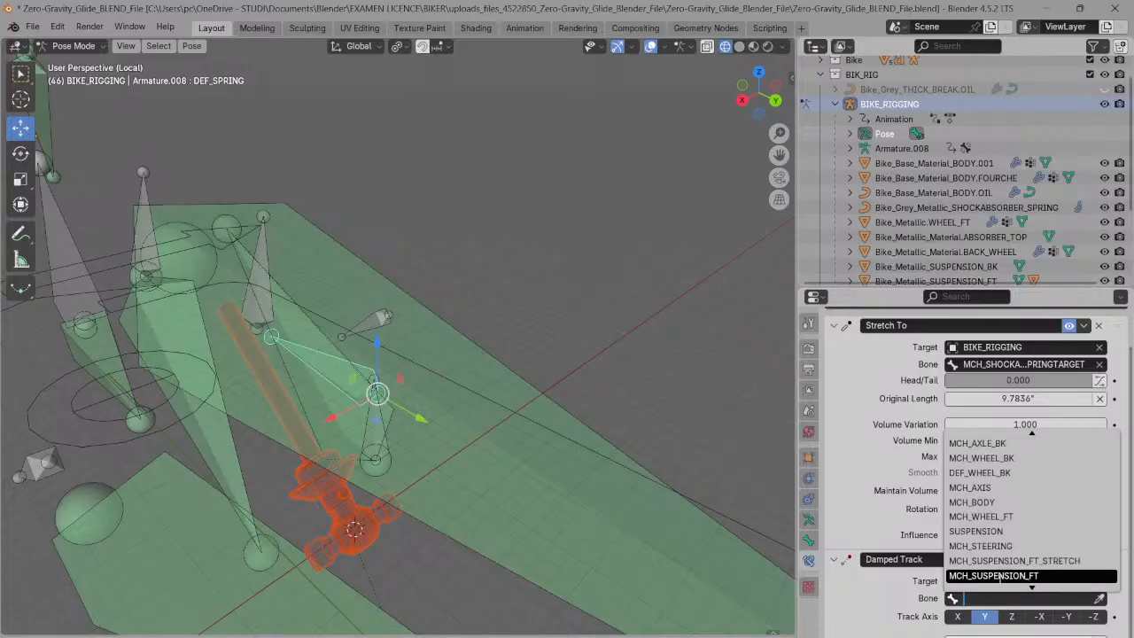
pyautogui.scroll(-7, 1008, 576)
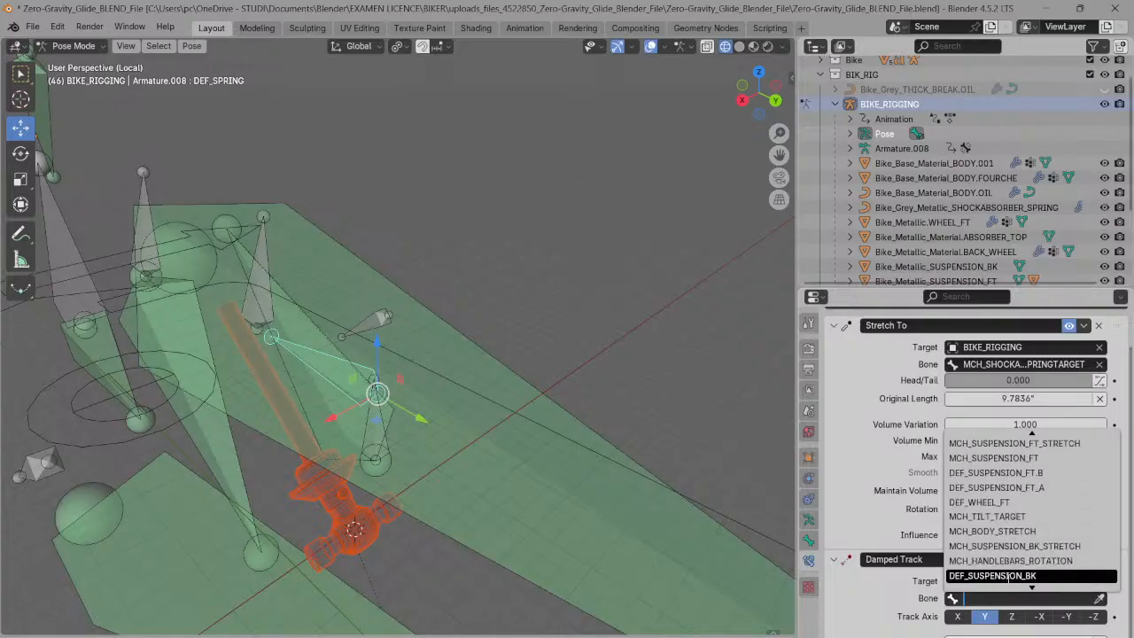
pyautogui.scroll(-3, 1008, 575)
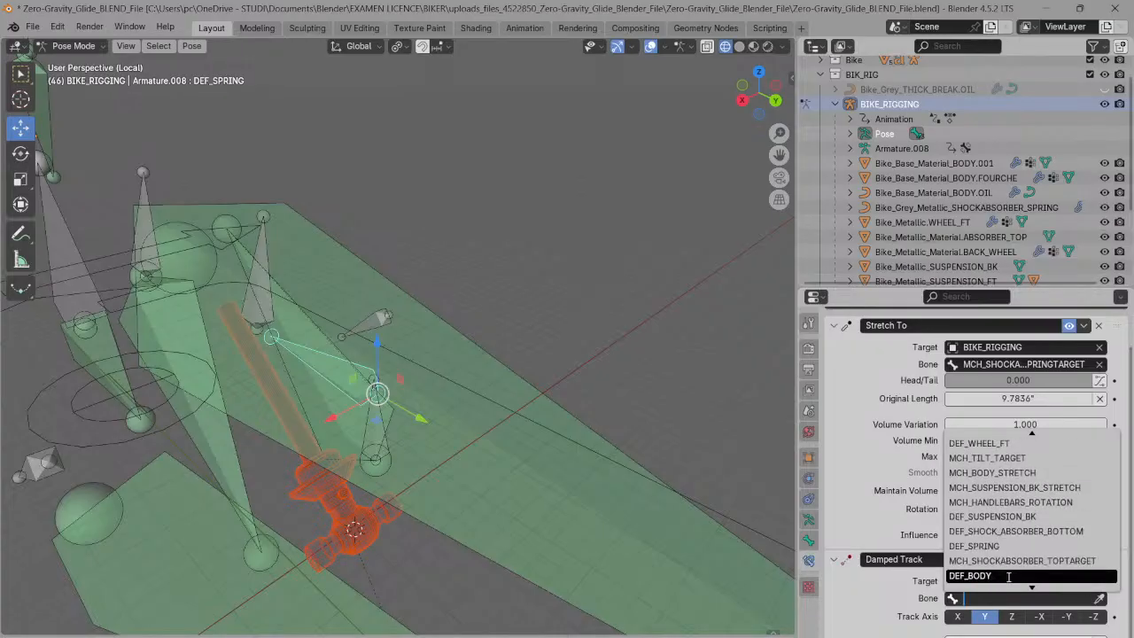
pyautogui.scroll(-2, 1008, 576)
pyautogui.scroll(-5, 1008, 575)
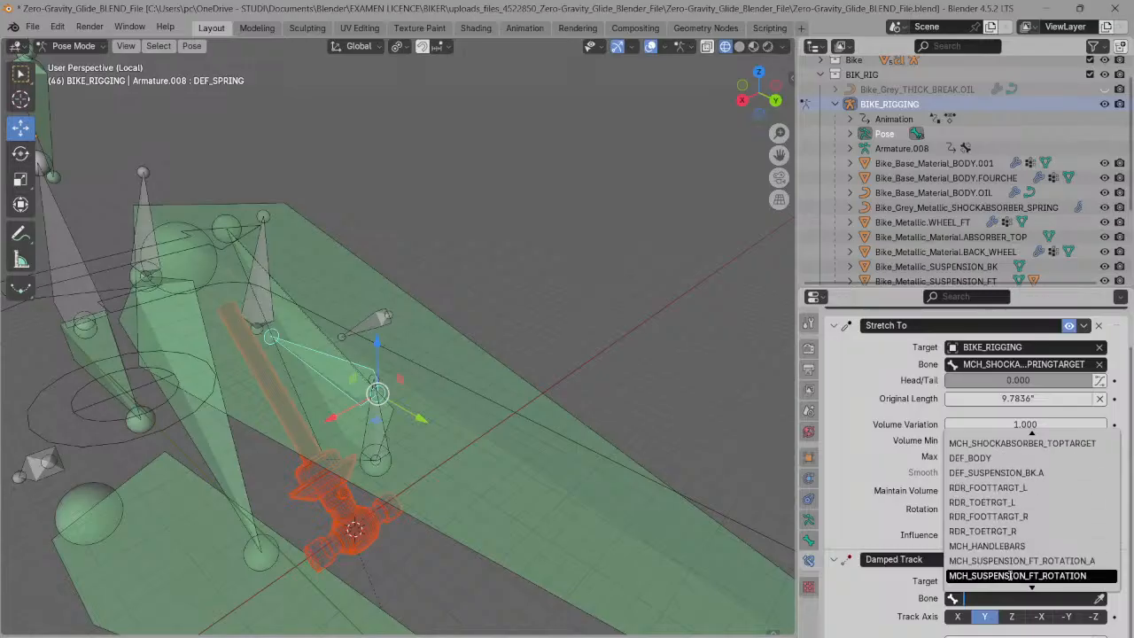
pyautogui.scroll(-7, 1010, 575)
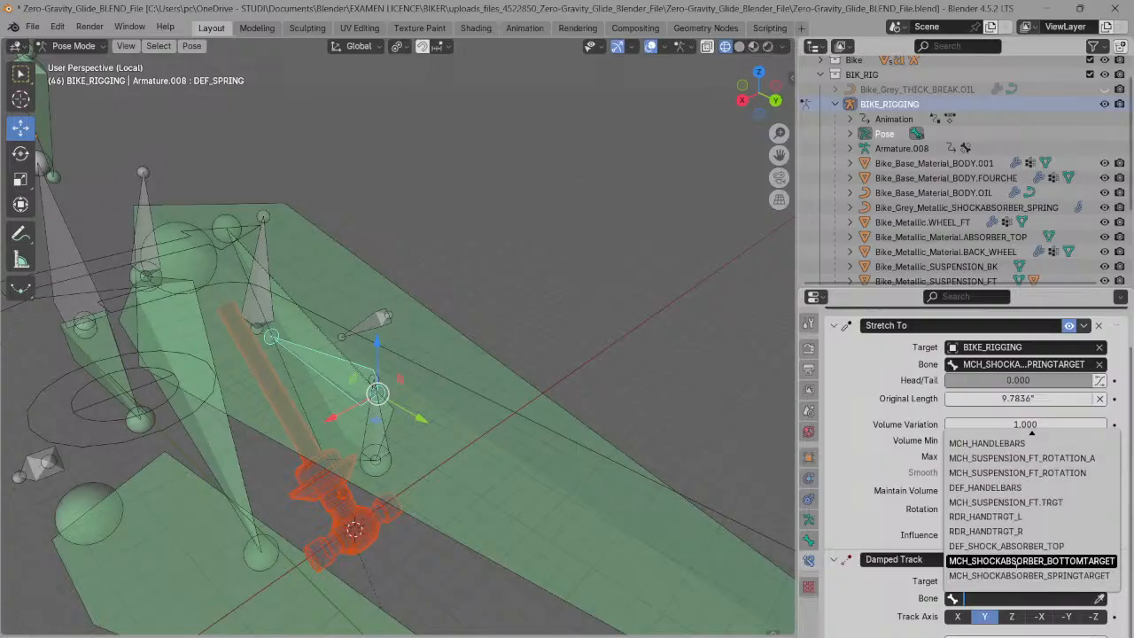
pyautogui.click(1010, 575)
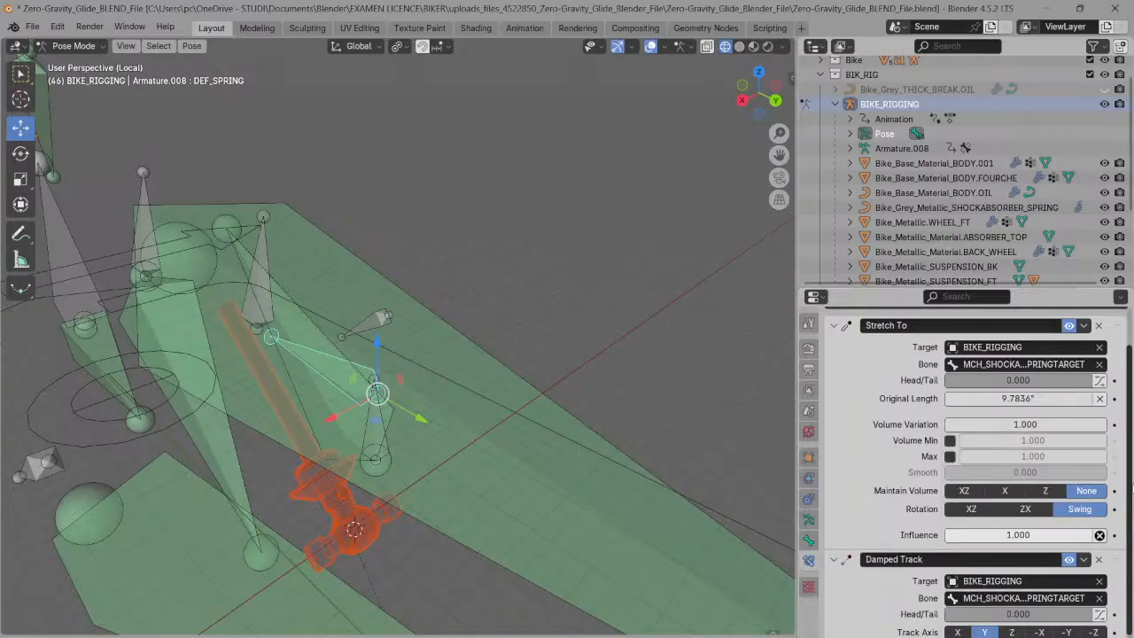
# - Collapse the Stretch To constraint and move Damped Track above it in DEF_SPRING's constraint stack
pyautogui.scroll(-1, 1006, 549)
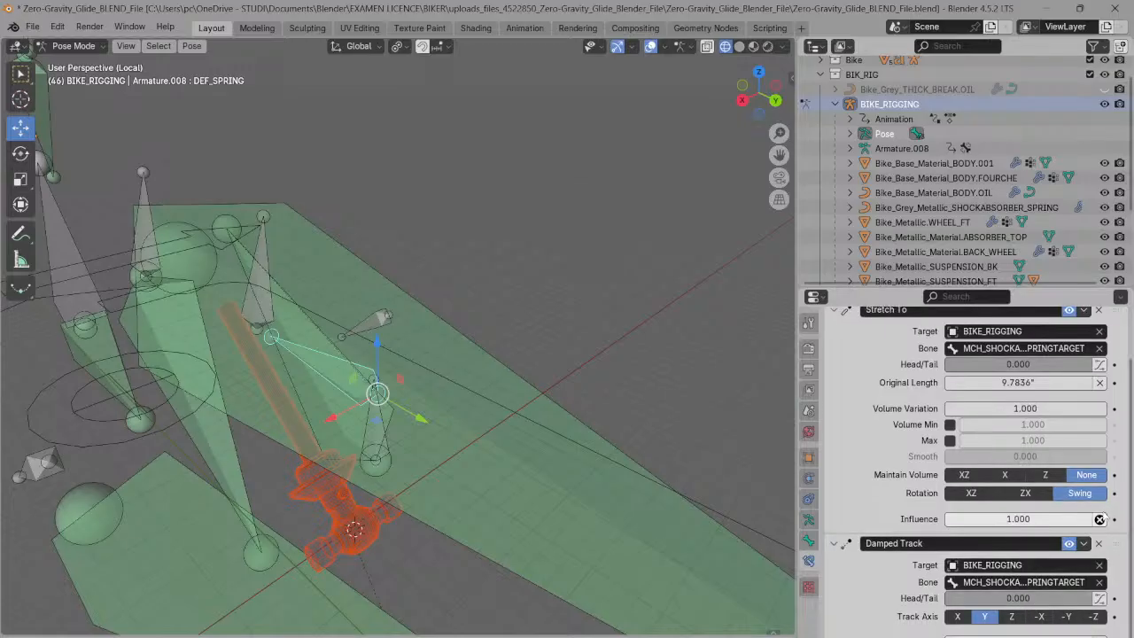
pyautogui.click(835, 311)
pyautogui.moveTo(1117, 390); pyautogui.dragTo(1117, 359)
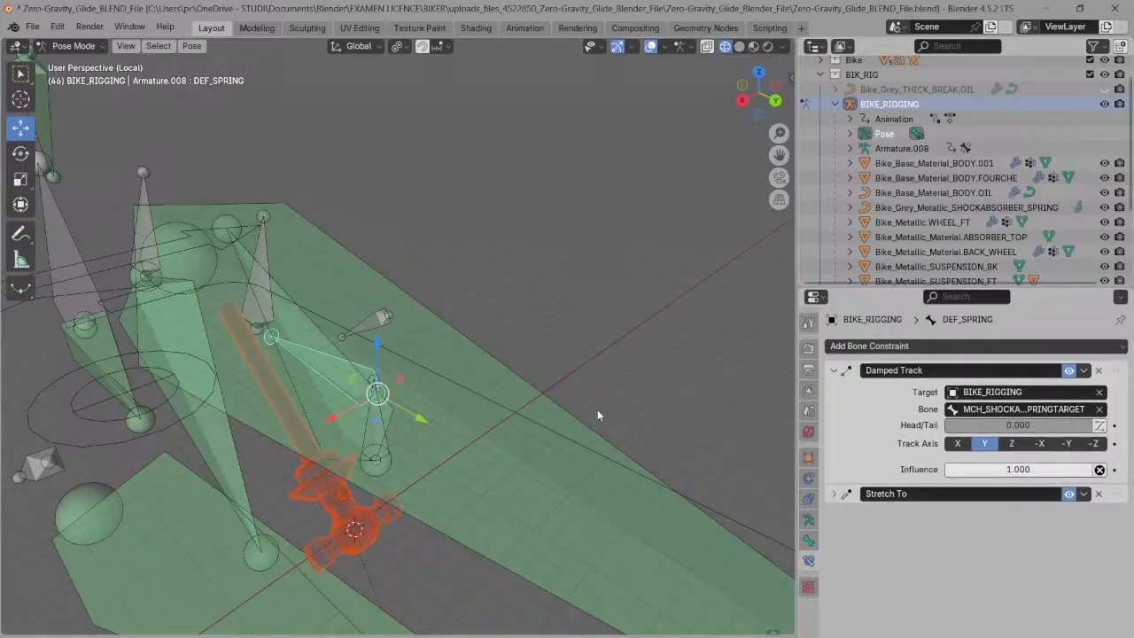
# - Toggle DEF_SPRING's Stretch To constraint off and on to compare its effect on the bone
pyautogui.click(1068, 493)
pyautogui.click(1069, 494)
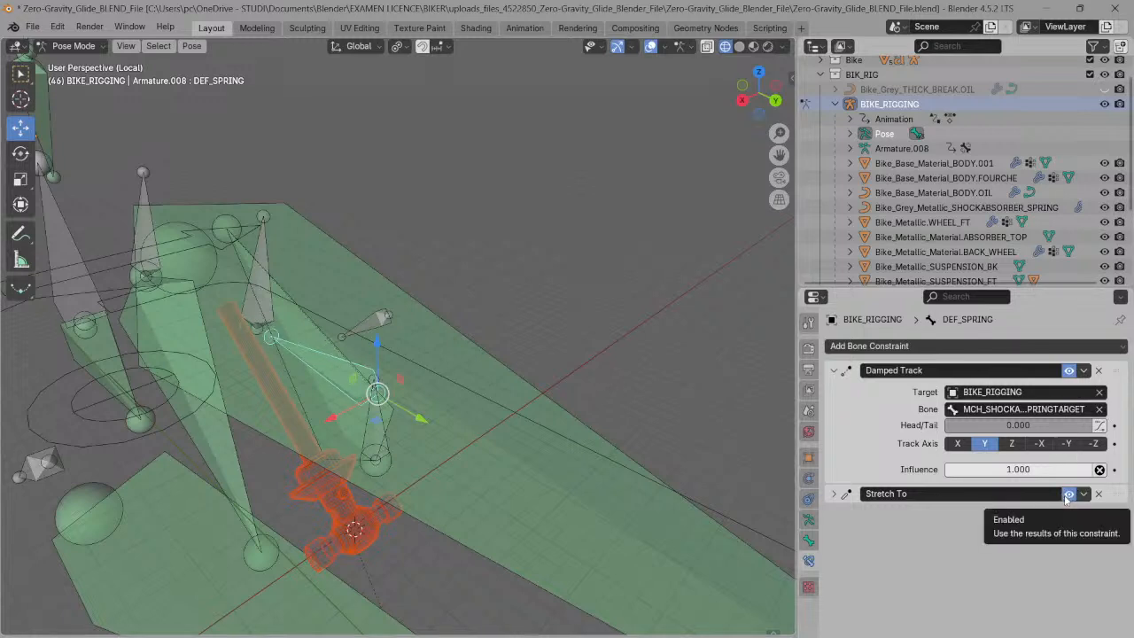
pyautogui.click(1068, 493)
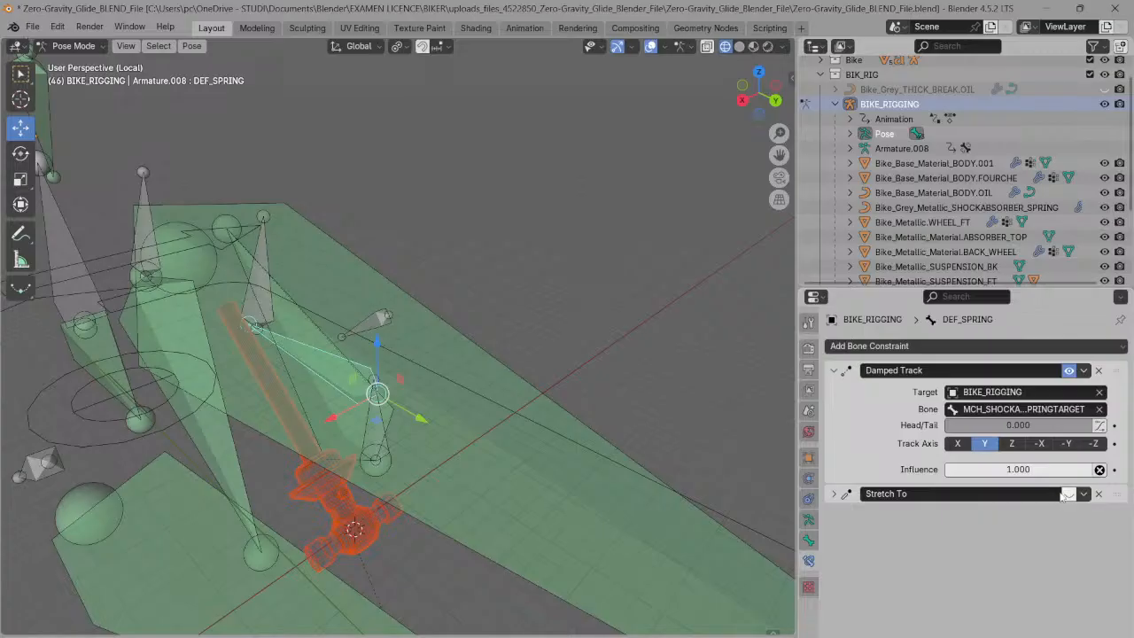
pyautogui.click(1068, 493)
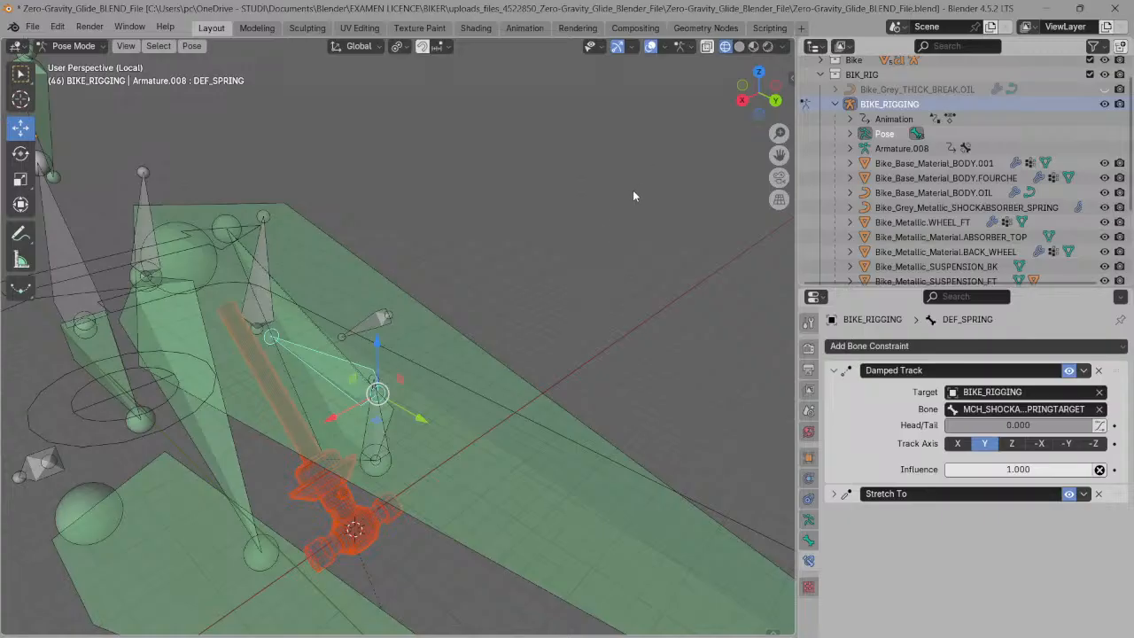
pyautogui.moveTo(633, 196); pyautogui.dragTo(742, 98, button='middle')
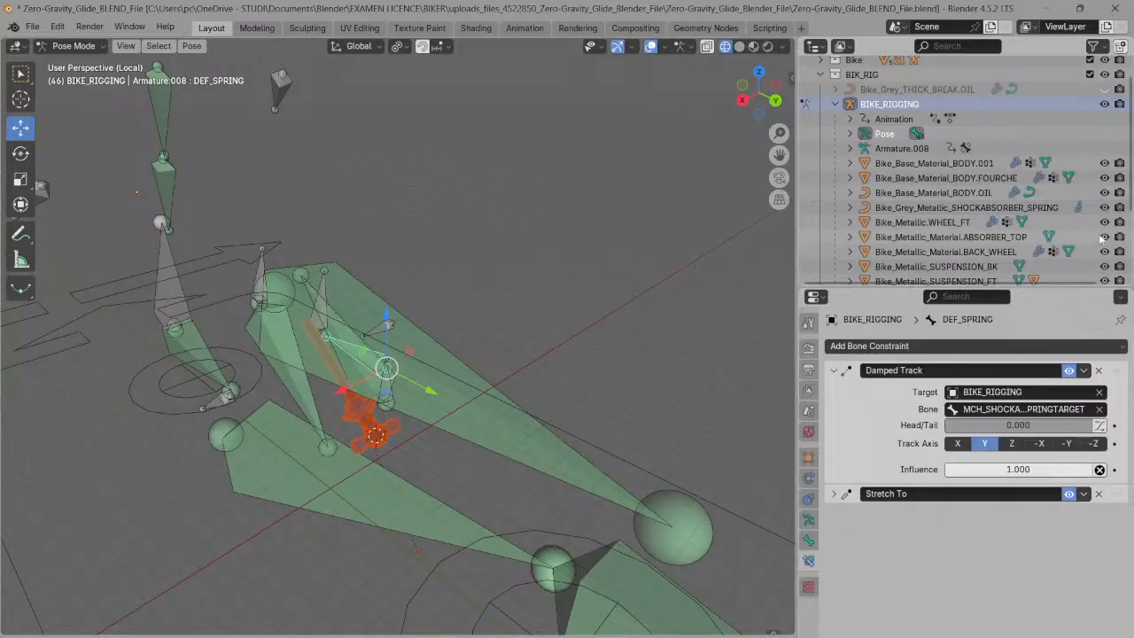
# - Disable DEF_SPRING's Damped Track constraint and move Stretch To back above it, with its settings expanded
pyautogui.click(1068, 371)
pyautogui.click(835, 370)
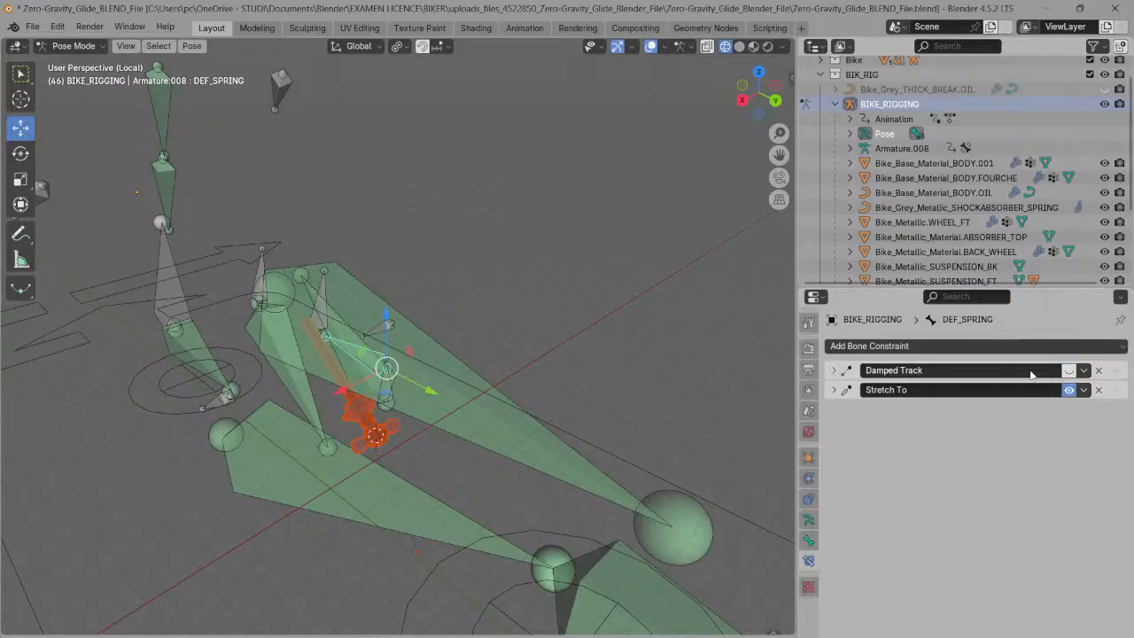
pyautogui.moveTo(1118, 389); pyautogui.dragTo(1118, 371)
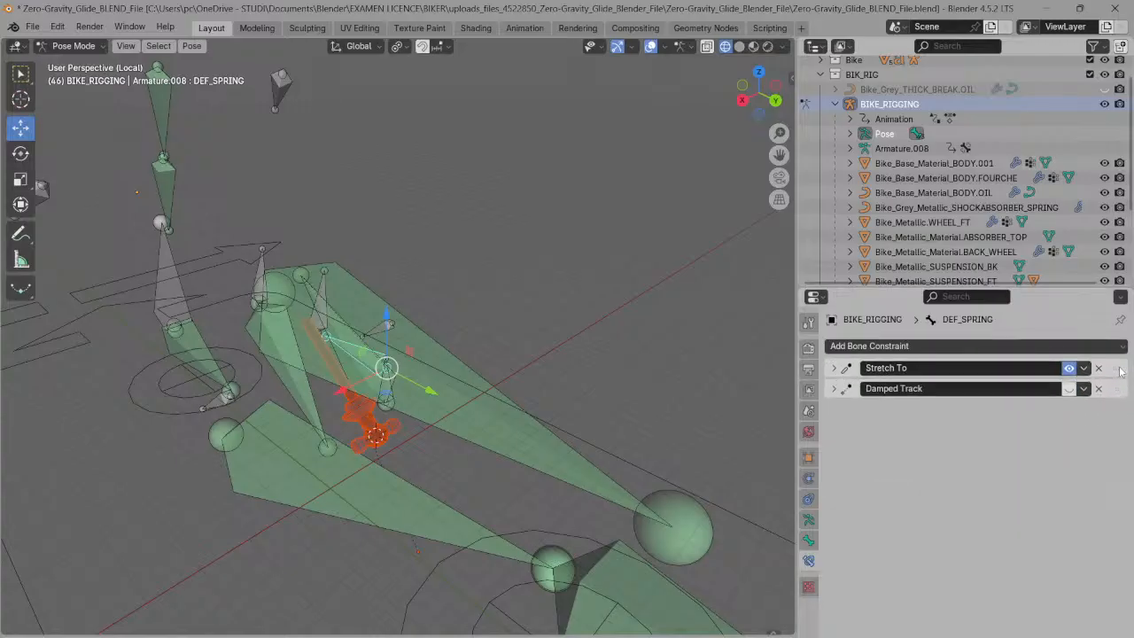
pyautogui.click(834, 370)
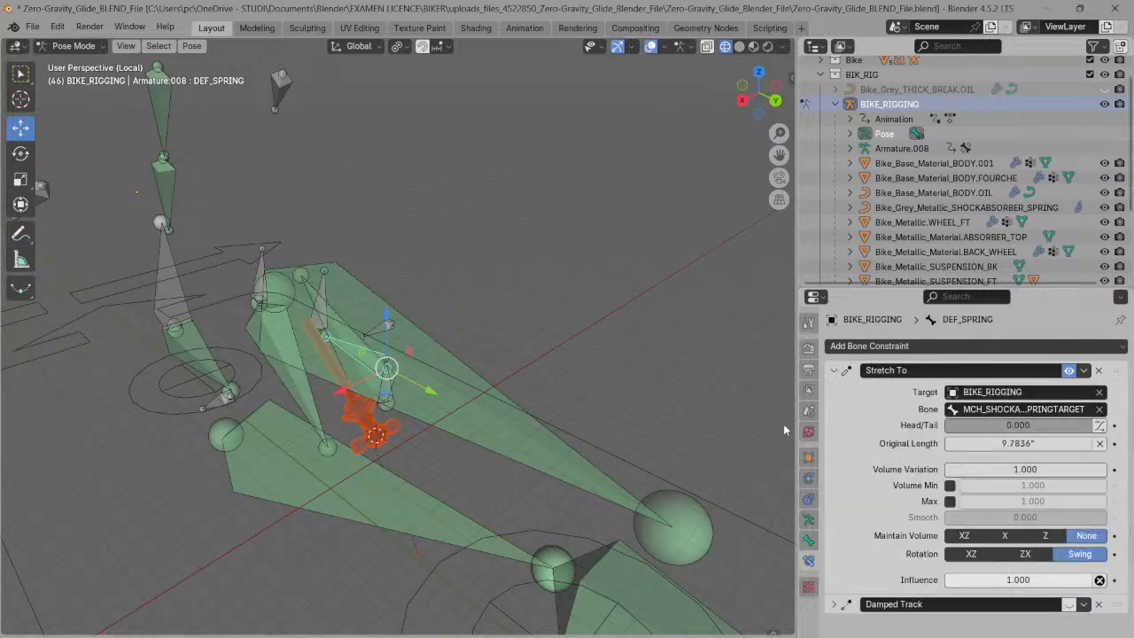
pyautogui.moveTo(792, 423)
pyautogui.mouseDown()
pyautogui.moveTo(728, 422)
pyautogui.moveTo(787, 421)
pyautogui.mouseUp()
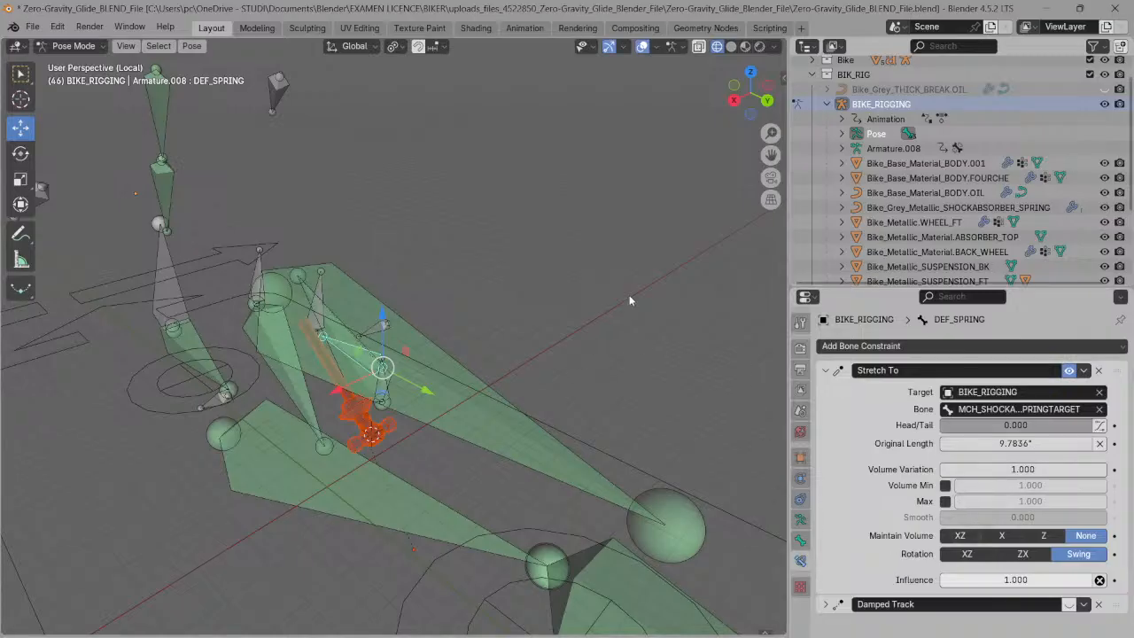
# - Test the shock absorber rig by moving the SUSPENSION control bone along the Z axis, and undo the move
pyautogui.scroll(-5, 709, 213)
pyautogui.moveTo(742, 92)
pyautogui.mouseDown()
pyautogui.moveTo(764, 92)
pyautogui.moveTo(735, 96)
pyautogui.mouseUp()
pyautogui.scroll(-3, 354, 113)
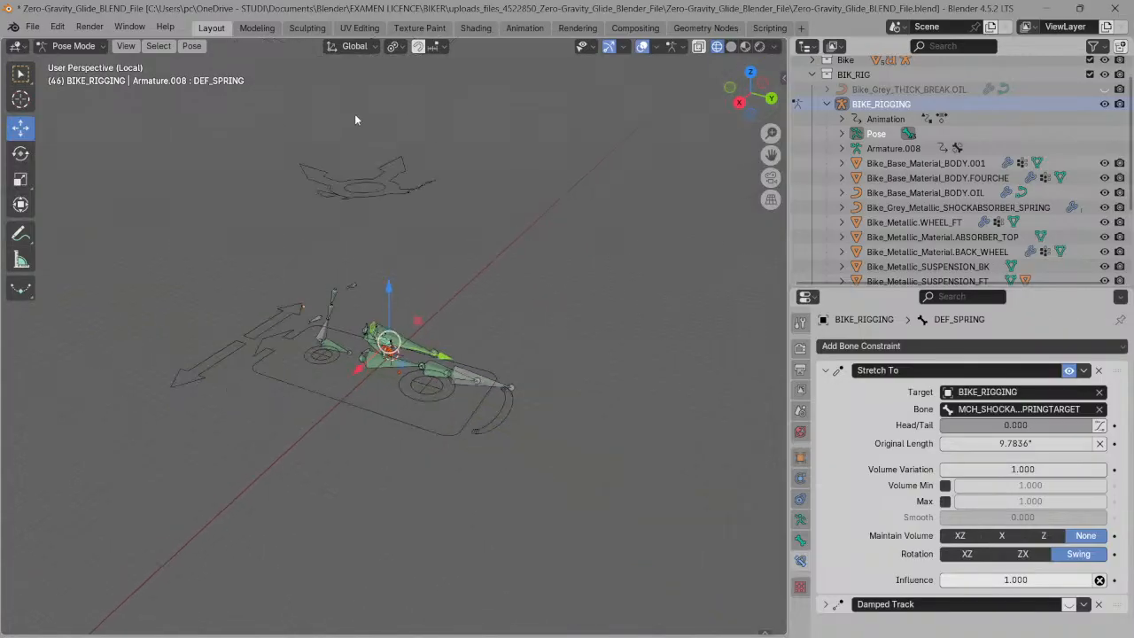
pyautogui.click(390, 183)
pyautogui.scroll(2, 376, 133)
pyautogui.press('g')
pyautogui.press('z')
pyautogui.moveTo(353, 89); pyautogui.dragTo(343, 51)
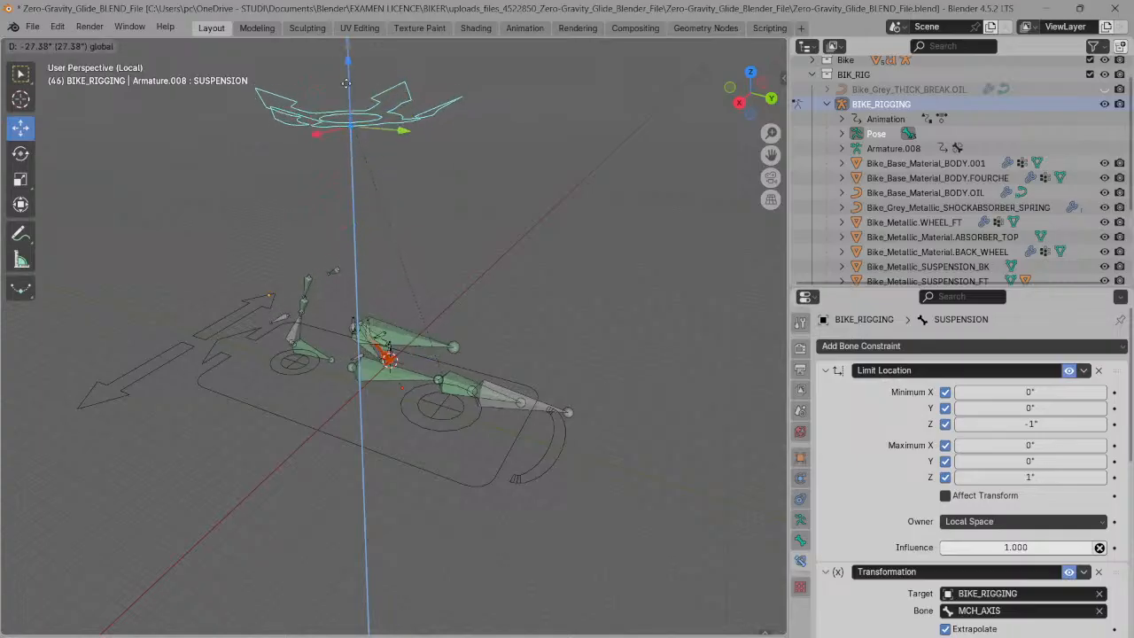
pyautogui.click(376, 127)
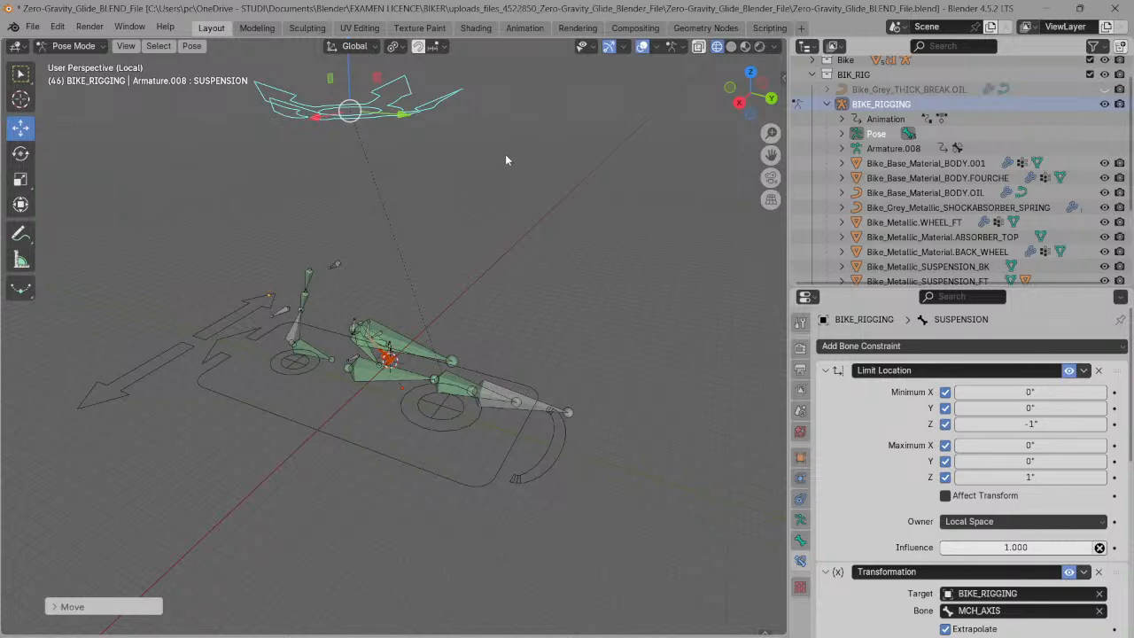
pyautogui.scroll(1, 690, 108)
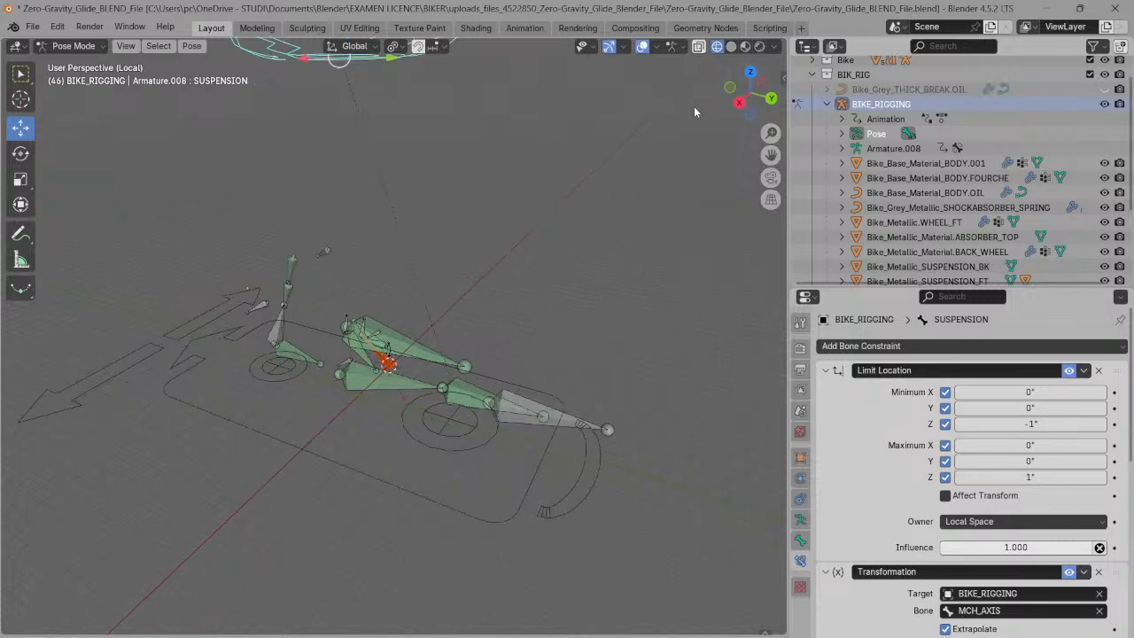
pyautogui.scroll(-3, 691, 107)
pyautogui.hotkey('ctrl', 'z')
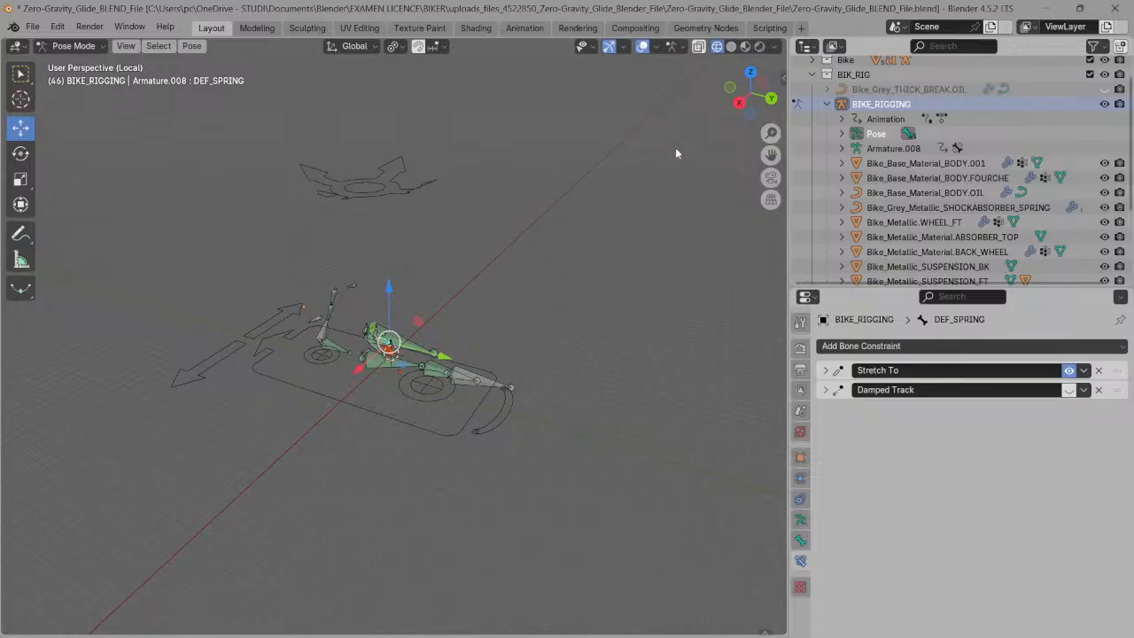
# - Recheck DEF_SPRING's Stretch To settings and leave local view to show the whole motorcycle around the shock bones
pyautogui.click(826, 372)
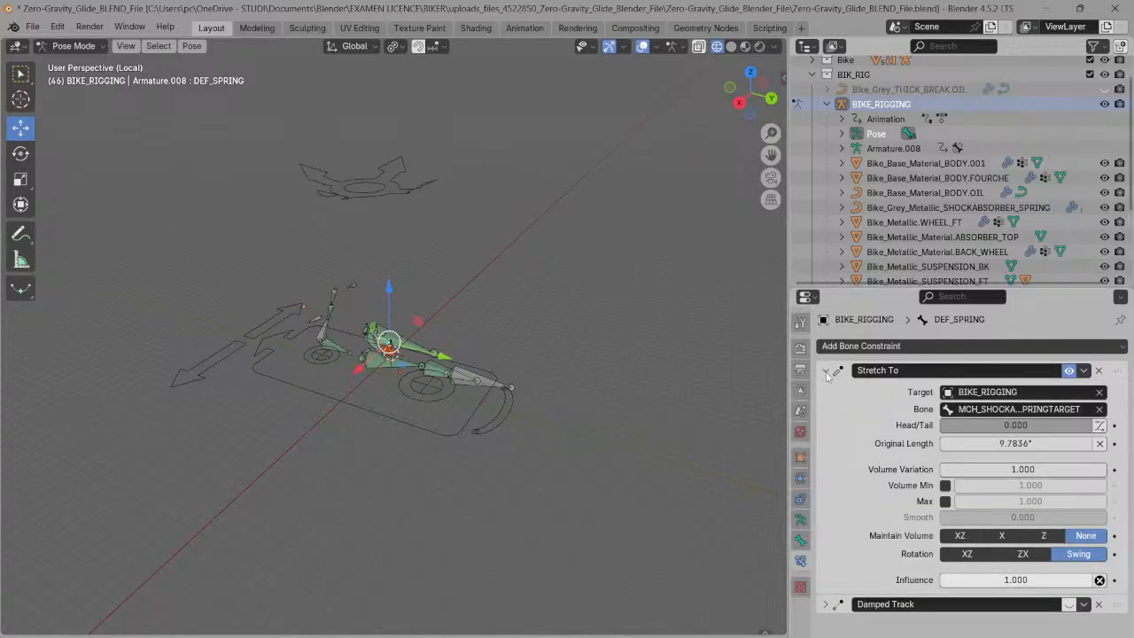
pyautogui.click(826, 372)
pyautogui.scroll(4, 538, 215)
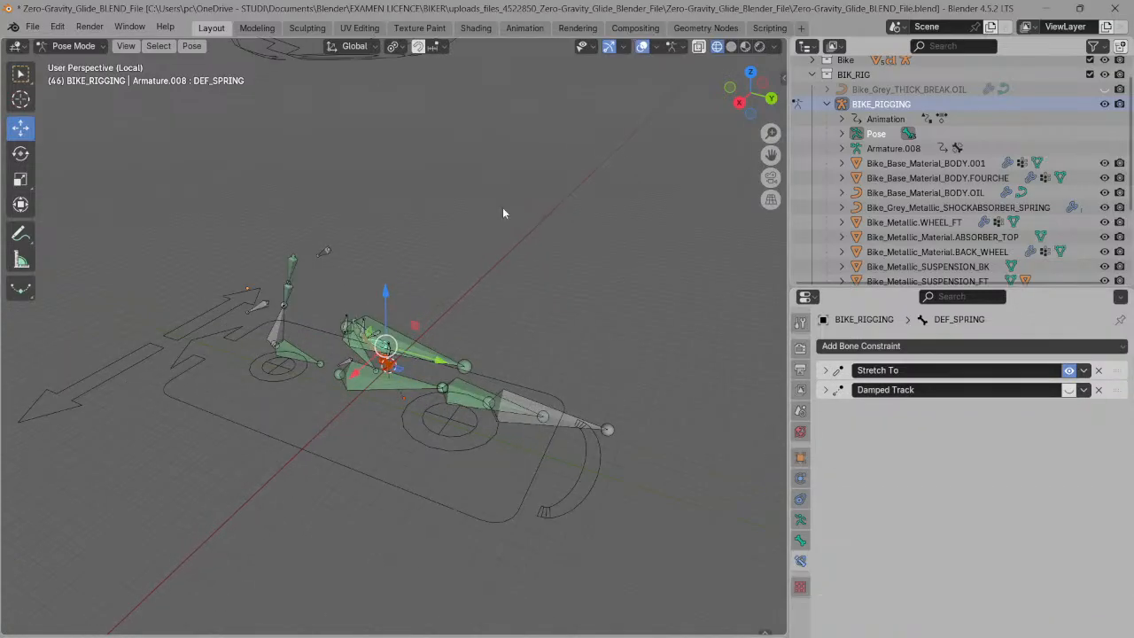
pyautogui.scroll(2, 497, 228)
pyautogui.scroll(5, 447, 327)
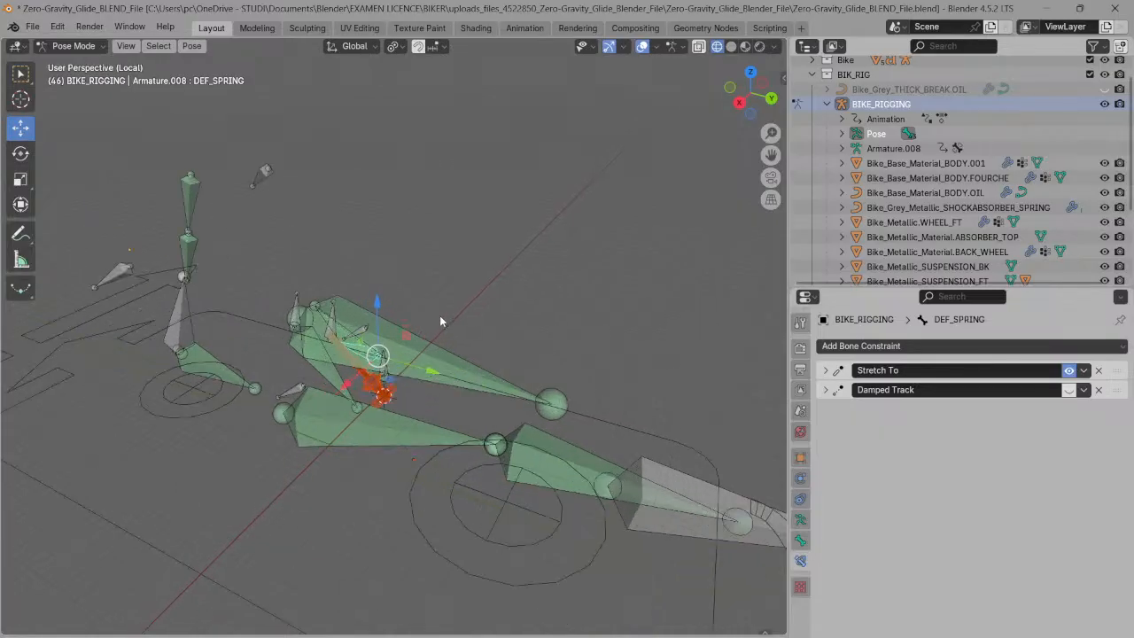
pyautogui.scroll(1, 426, 298)
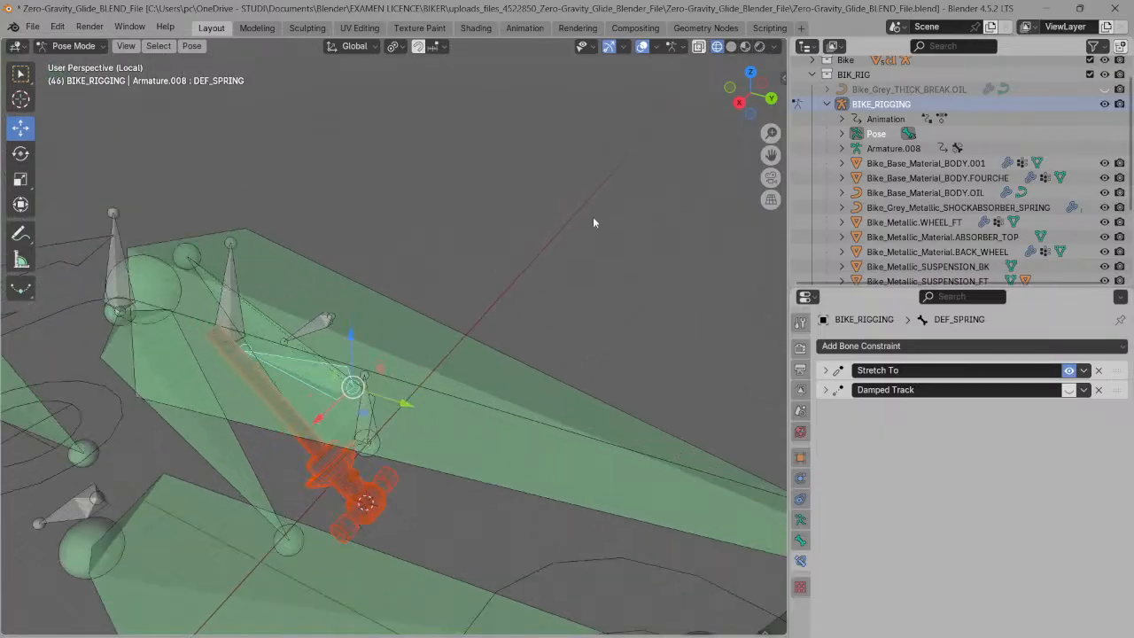
pyautogui.press('KP_Divide')
# - Try to select the highlighted shock absorber mesh in the viewport, and clear the bone selection
pyautogui.click(339, 455)
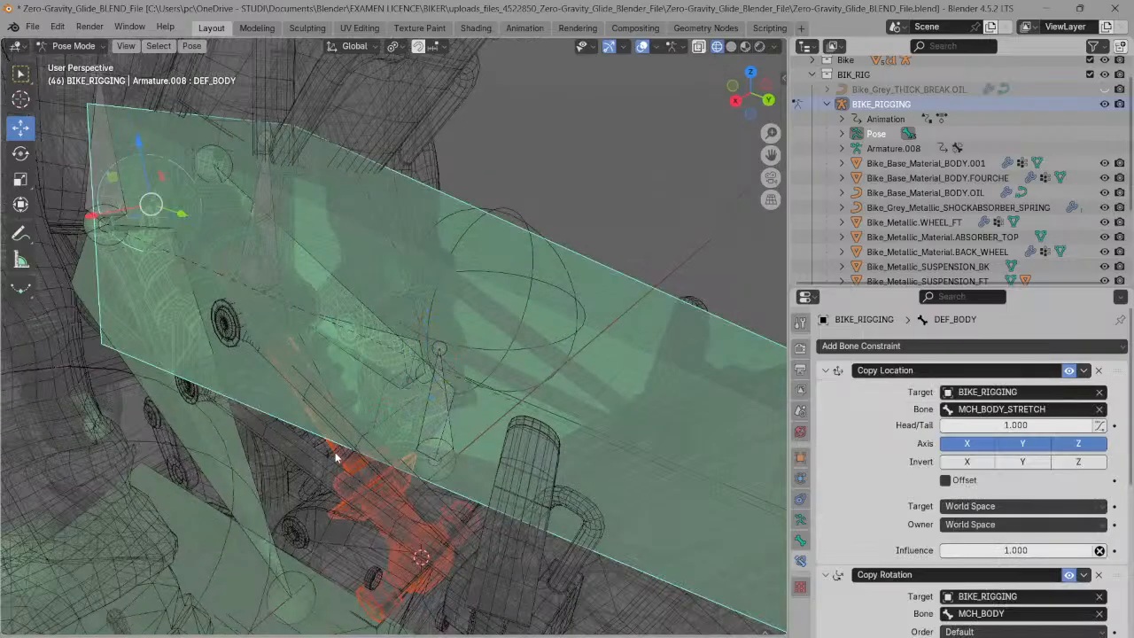
pyautogui.click(336, 460)
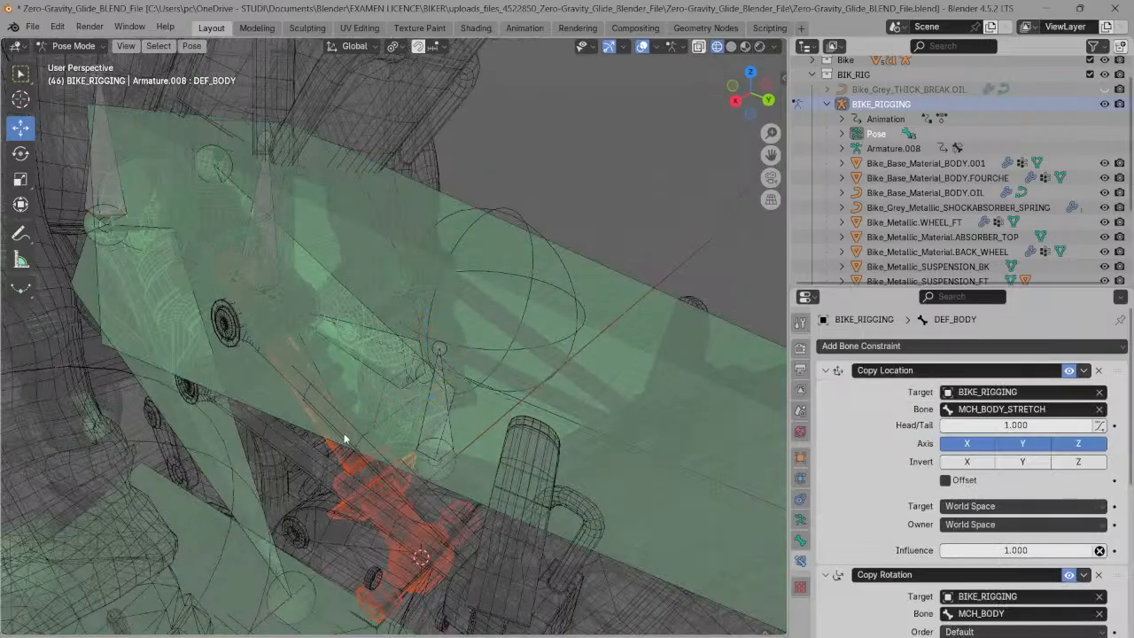
pyautogui.moveTo(770, 100); pyautogui.dragTo(722, 55)
pyautogui.click(334, 329)
pyautogui.click(321, 333)
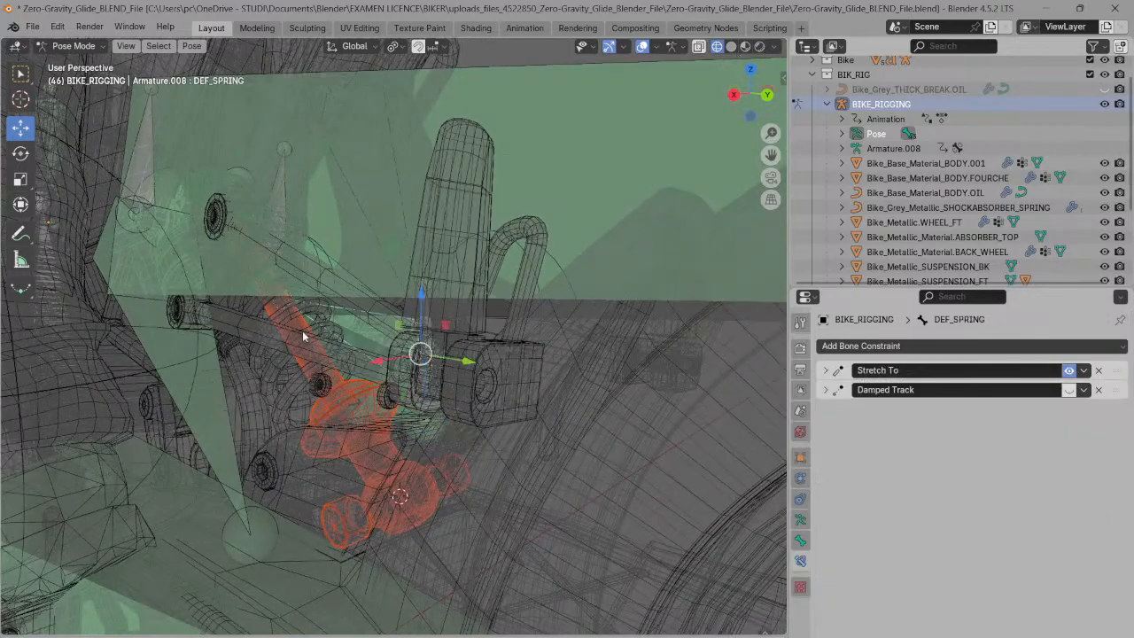
pyautogui.click(288, 302)
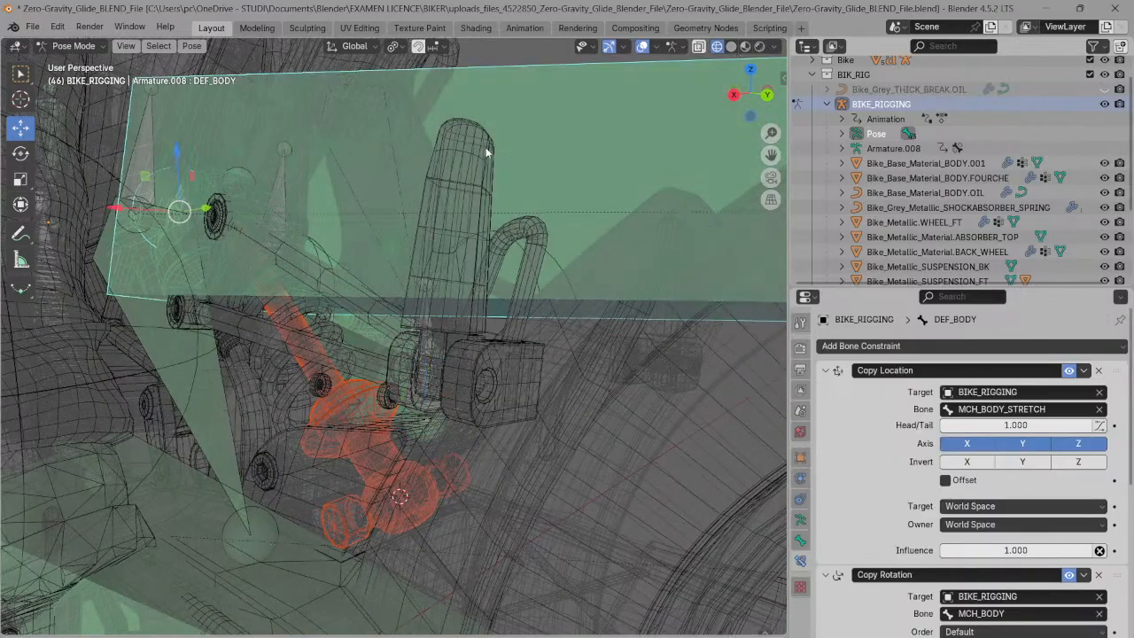
pyautogui.hotkey('alt', 'a')
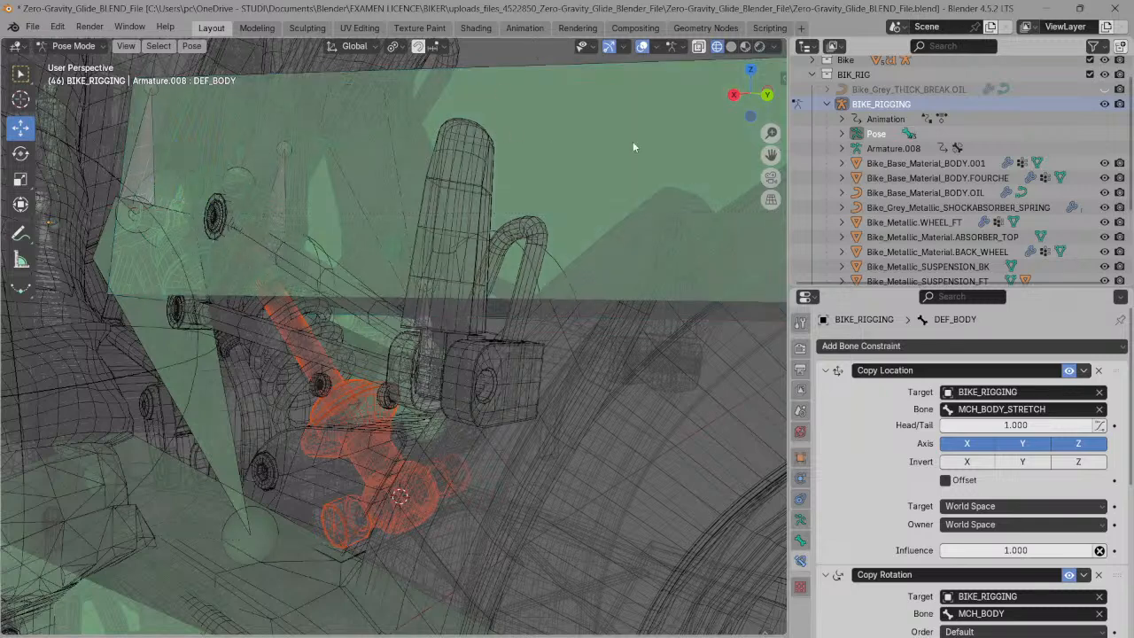
# - Examine BIKE_RIGGING's child objects one by one, from Bike_Base_Material_BODY.001 down to the BézierCurve, to identify the shock absorber parts
pyautogui.click(857, 164)
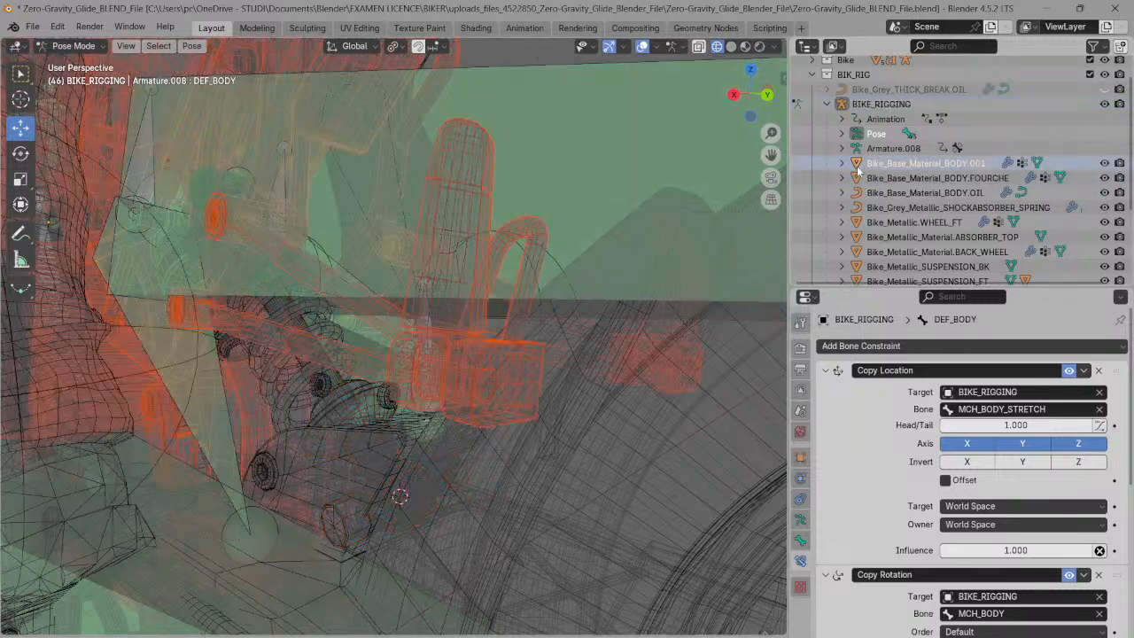
pyautogui.click(857, 207)
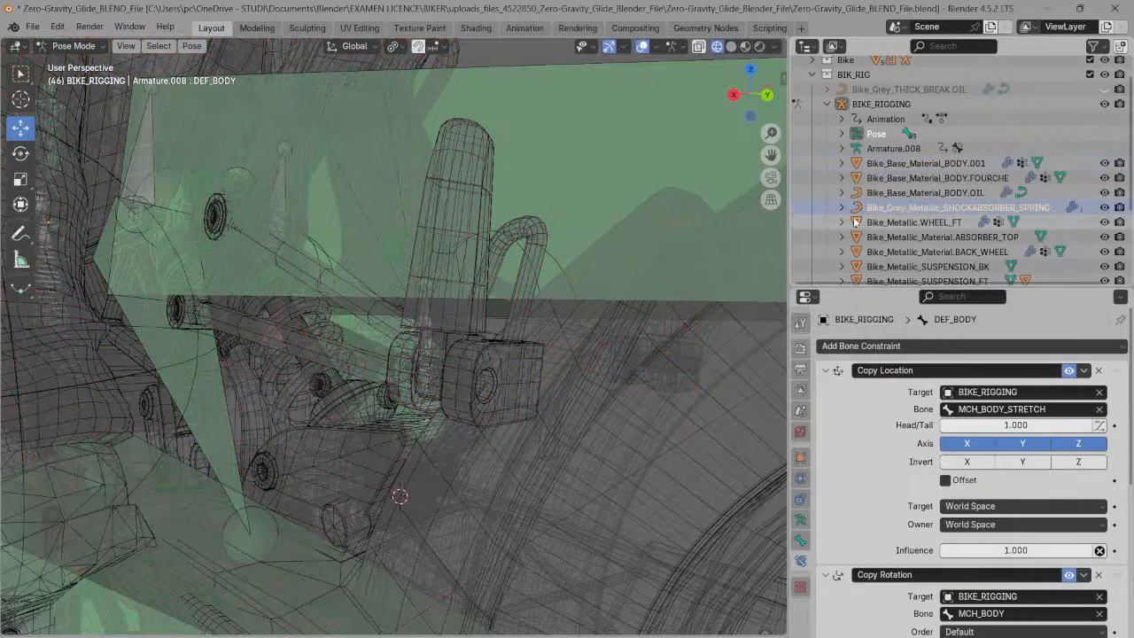
pyautogui.click(856, 222)
pyautogui.click(856, 237)
pyautogui.click(857, 253)
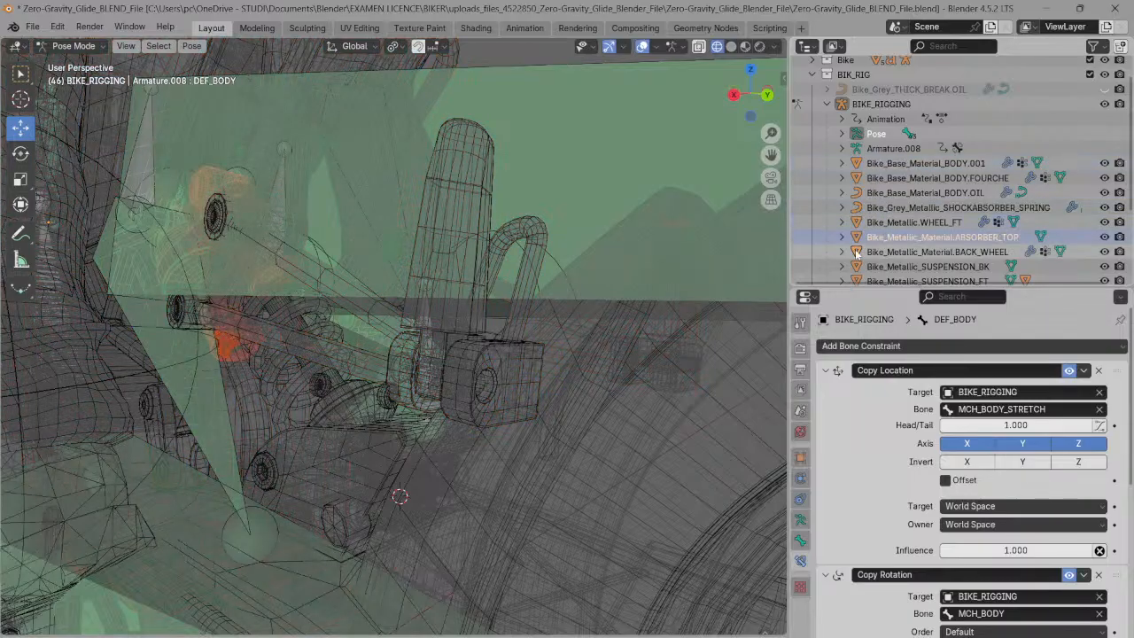
pyautogui.click(857, 267)
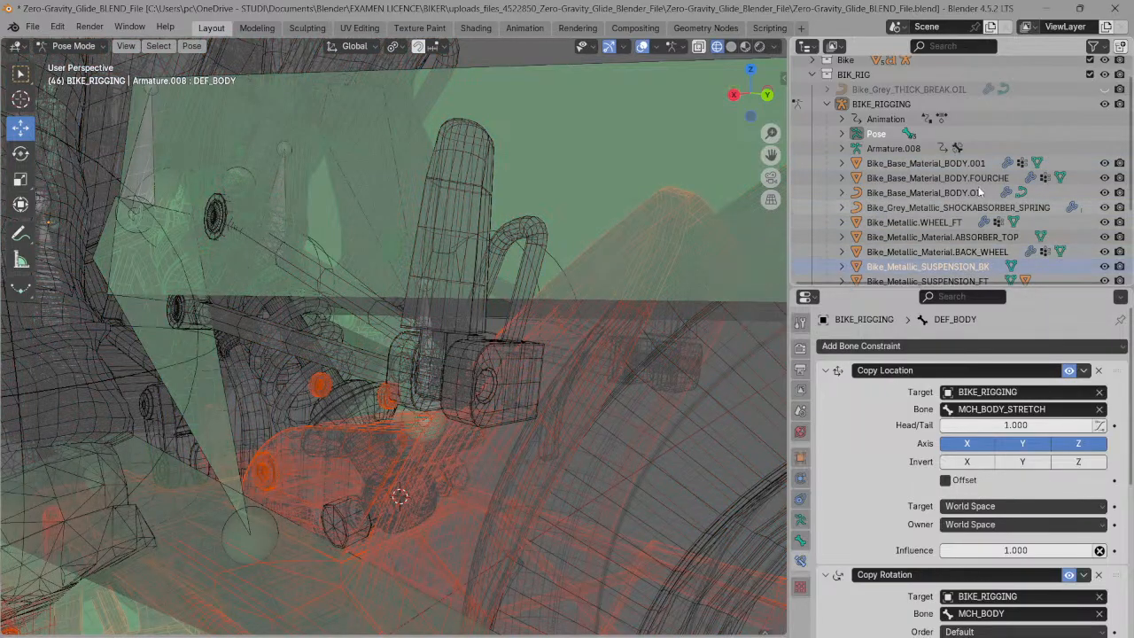
pyautogui.scroll(-5, 893, 183)
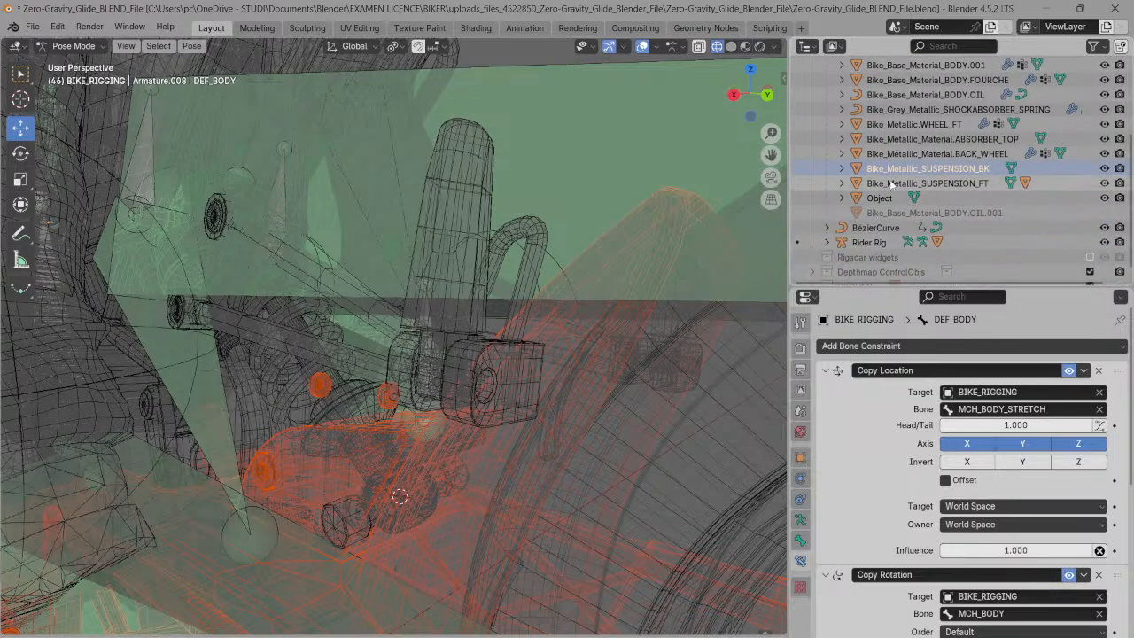
pyautogui.click(856, 183)
pyautogui.click(855, 198)
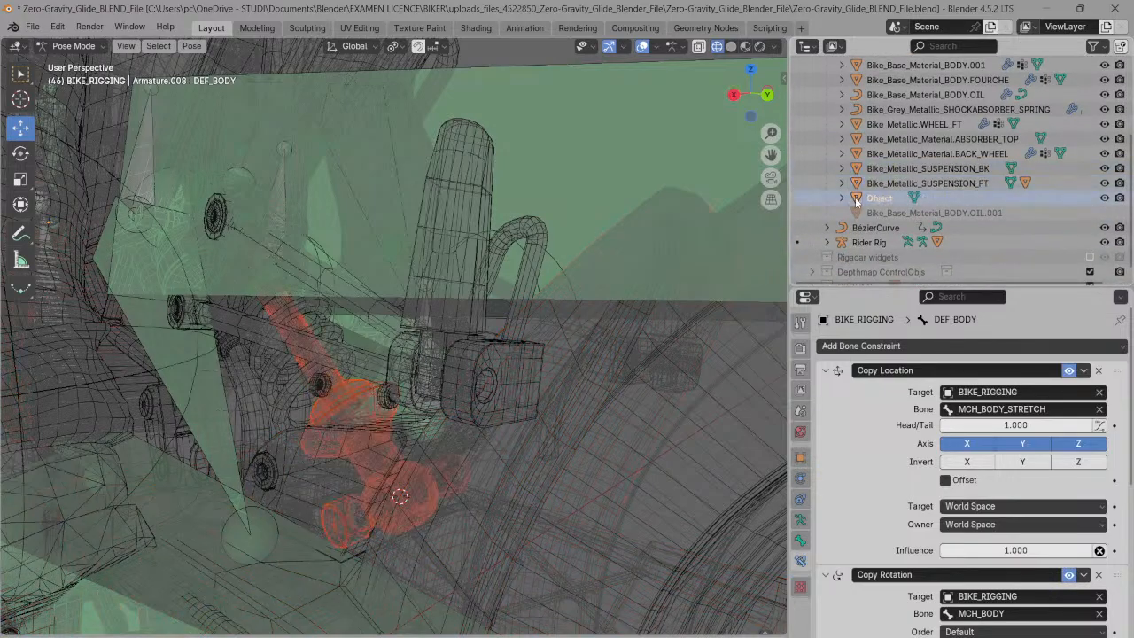
pyautogui.click(856, 214)
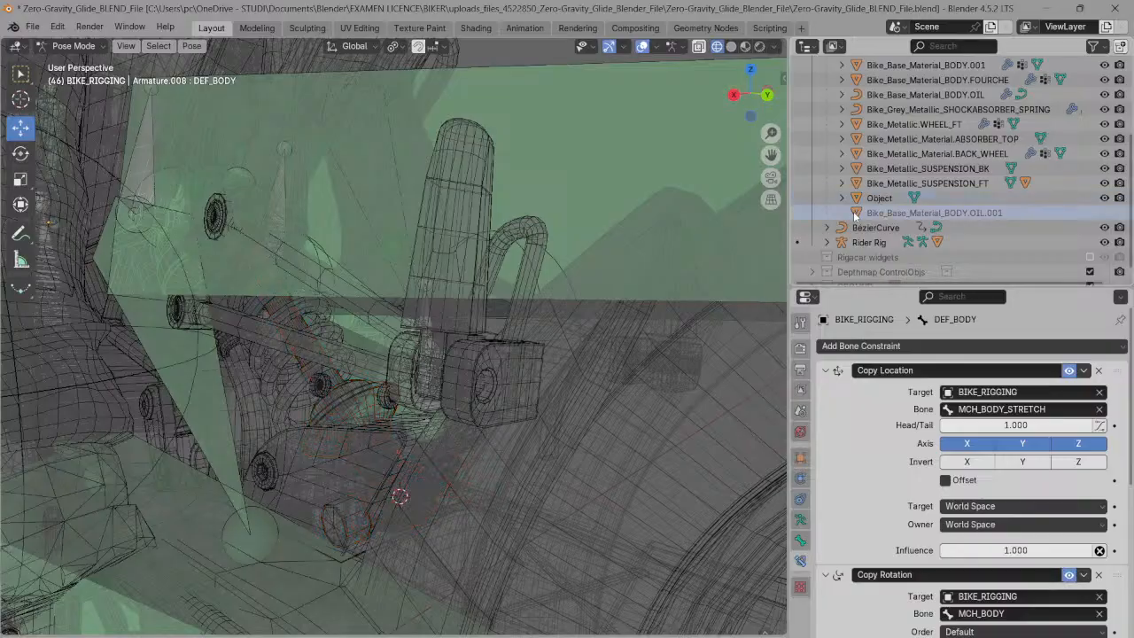
pyautogui.click(852, 243)
pyautogui.click(850, 228)
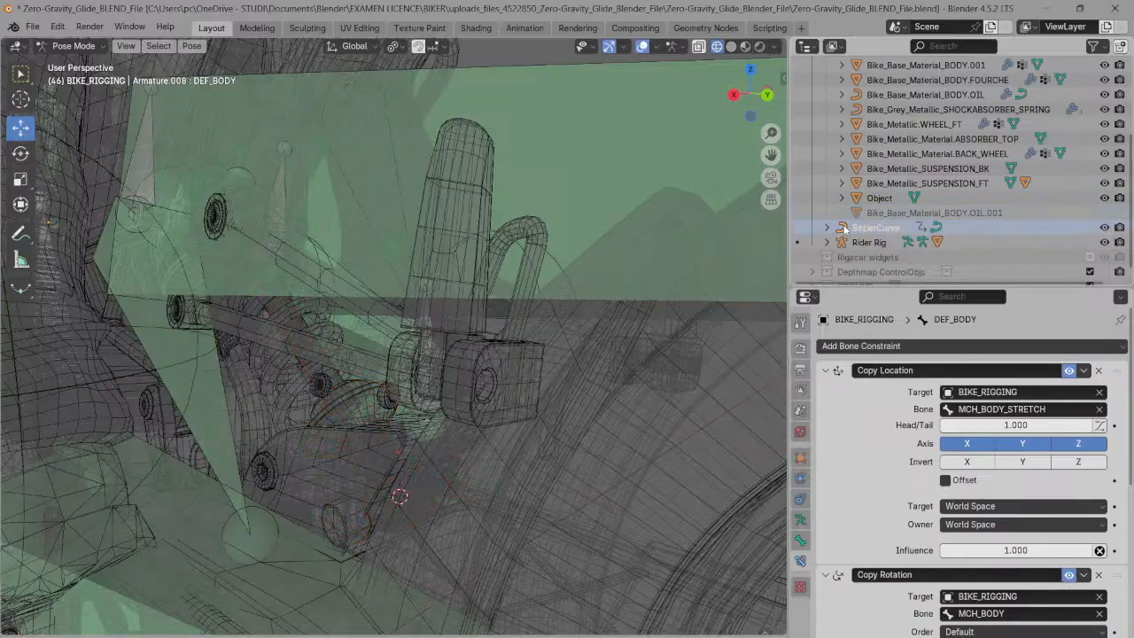
# - Recheck the bike meshes in reverse order, from Object back up to Bike_Base_Material_BODY.001 and BODY.FOURCHE, for the shock spring
pyautogui.click(855, 197)
pyautogui.click(855, 182)
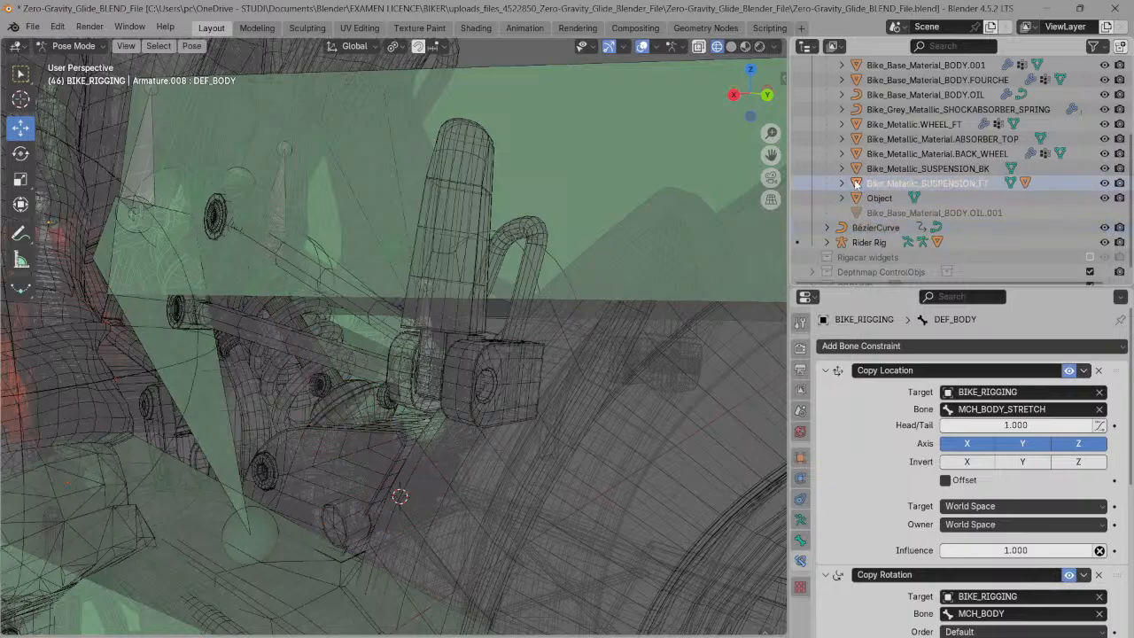
pyautogui.click(852, 170)
pyautogui.click(853, 154)
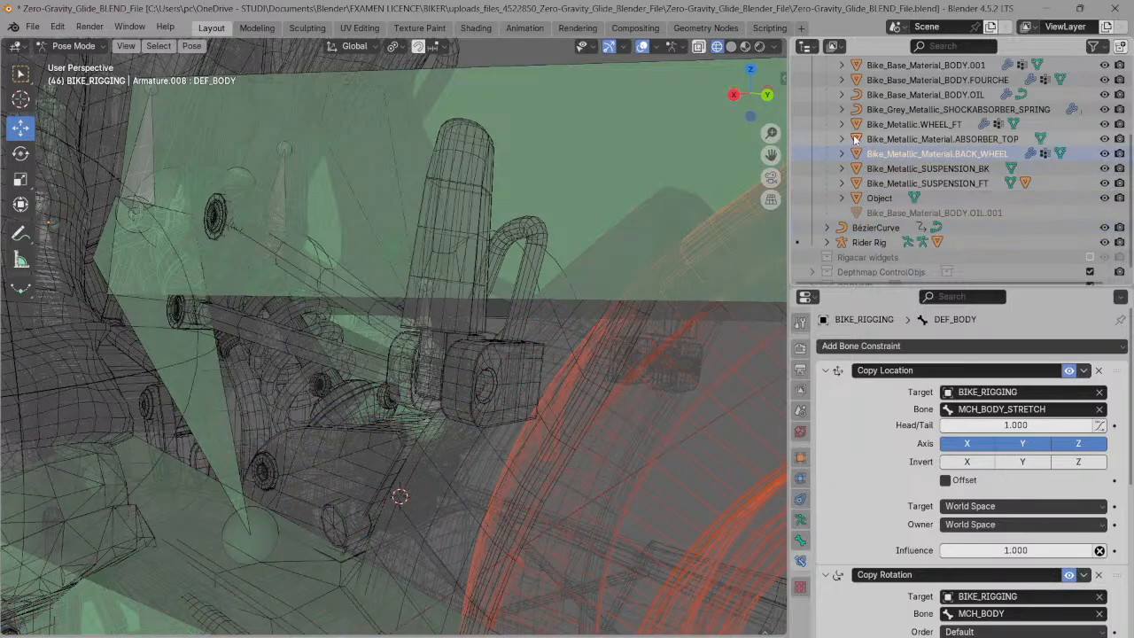
pyautogui.click(853, 139)
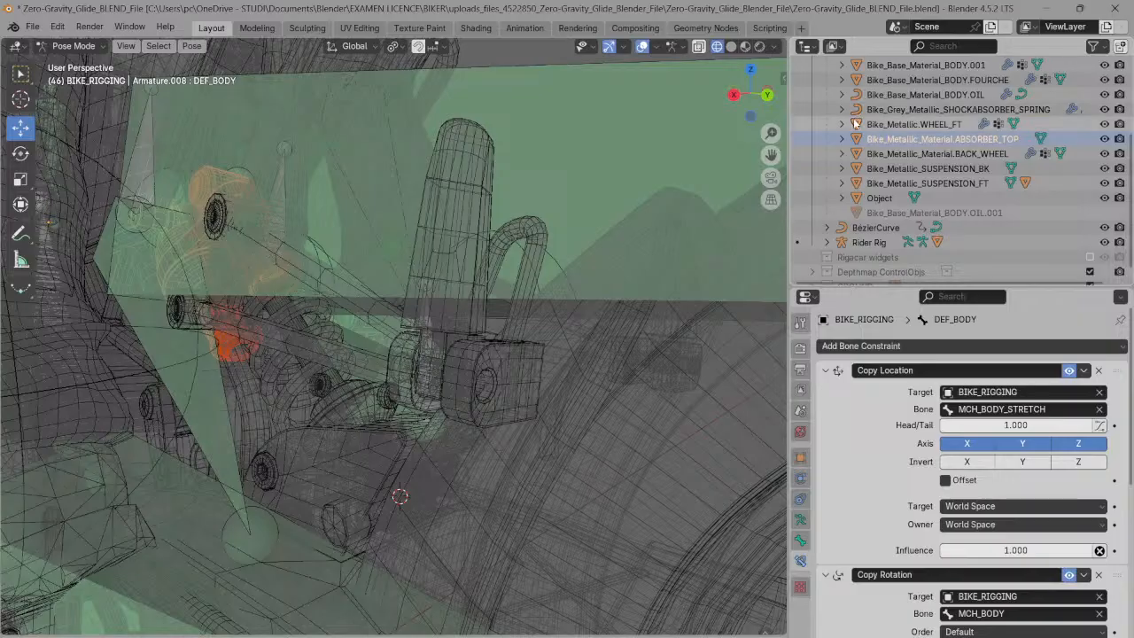
pyautogui.click(856, 124)
pyautogui.scroll(2, 1125, 115)
pyautogui.scroll(2, 961, 169)
pyautogui.click(855, 179)
pyautogui.click(857, 165)
pyautogui.click(856, 150)
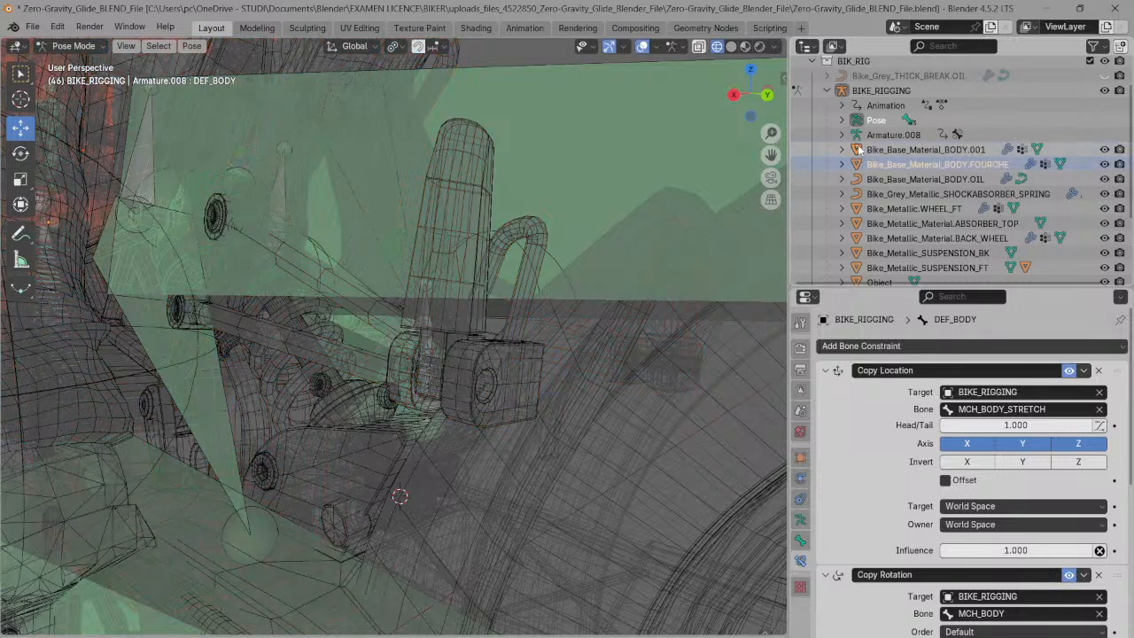
pyautogui.click(857, 165)
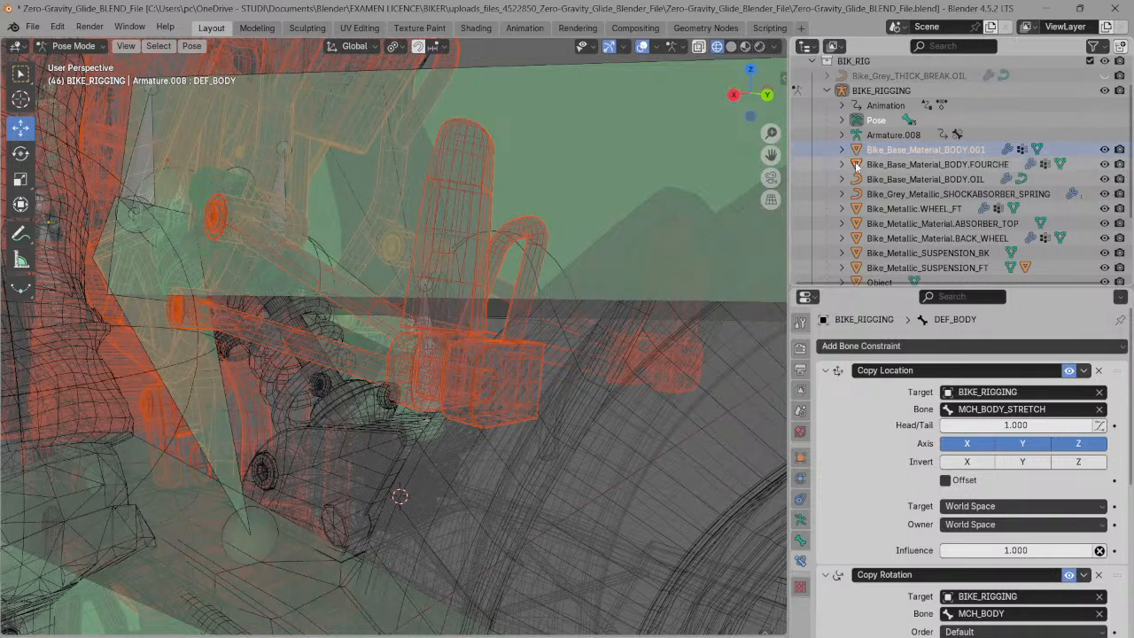
# - Switch the armature to Object Mode and select the shock absorber's coil spring mesh in the viewport
pyautogui.click(299, 308)
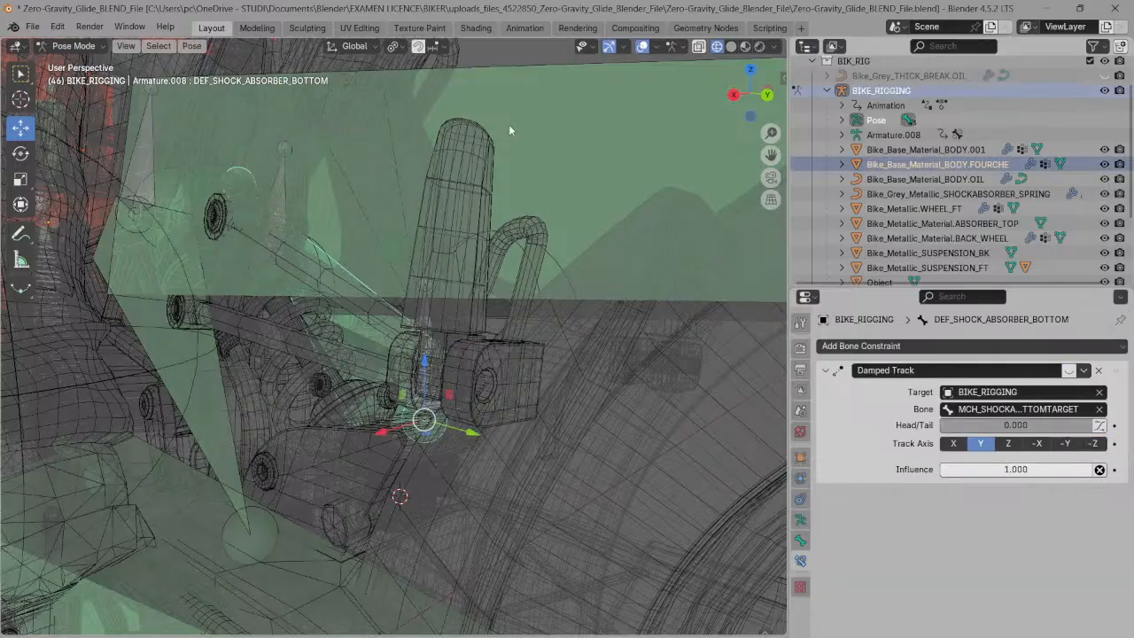
pyautogui.hotkey('ctrl', 'Tab')
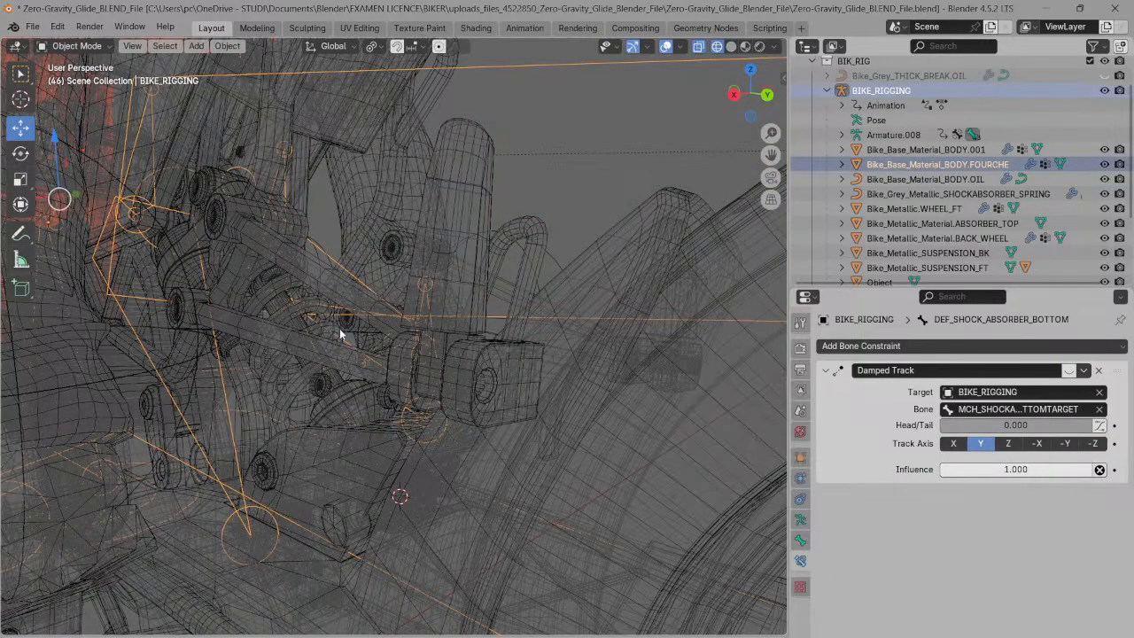
pyautogui.click(329, 330)
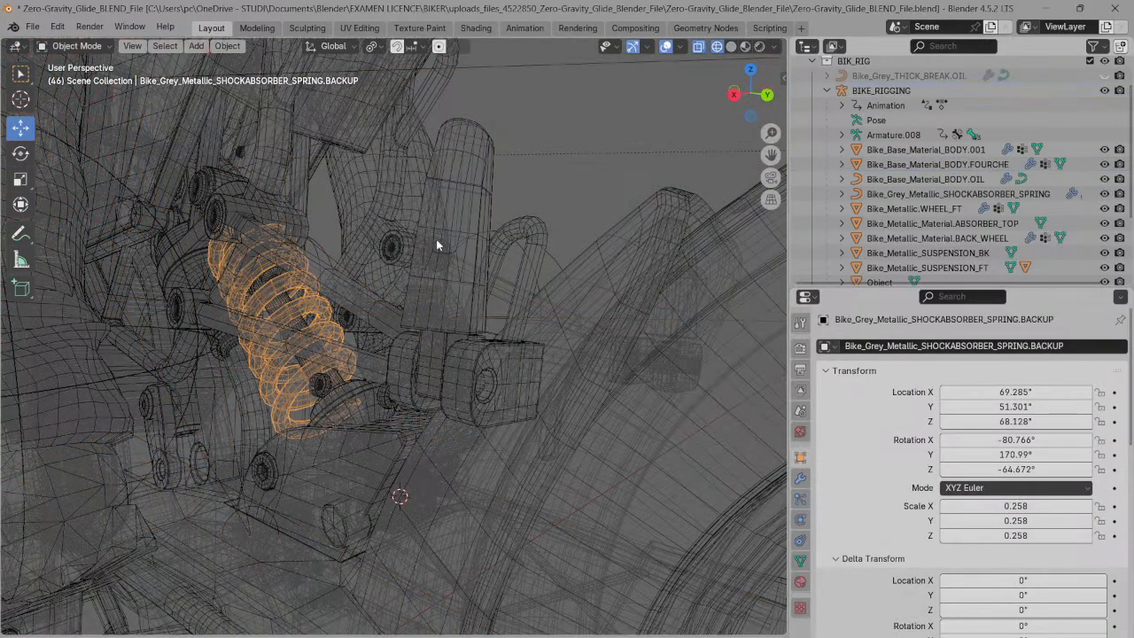
# - Enlarge the outliner in height and width to show more of the object hierarchy, keeping the spring backup mesh selected
pyautogui.moveTo(1128, 152); pyautogui.dragTo(1130, 127)
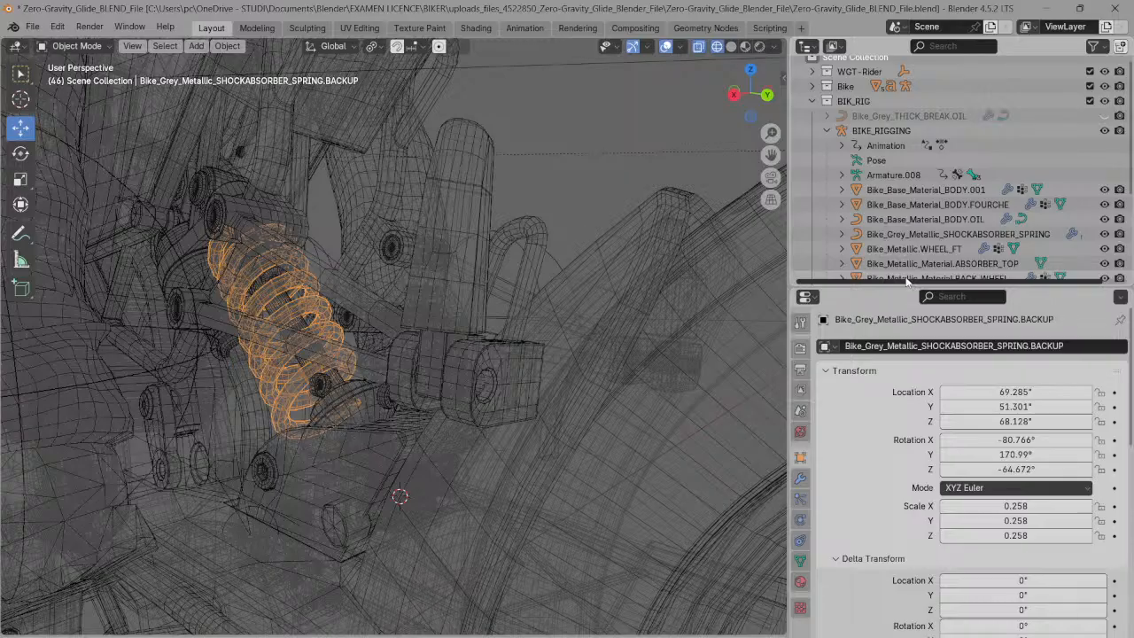
pyautogui.click(905, 278)
pyautogui.click(297, 303)
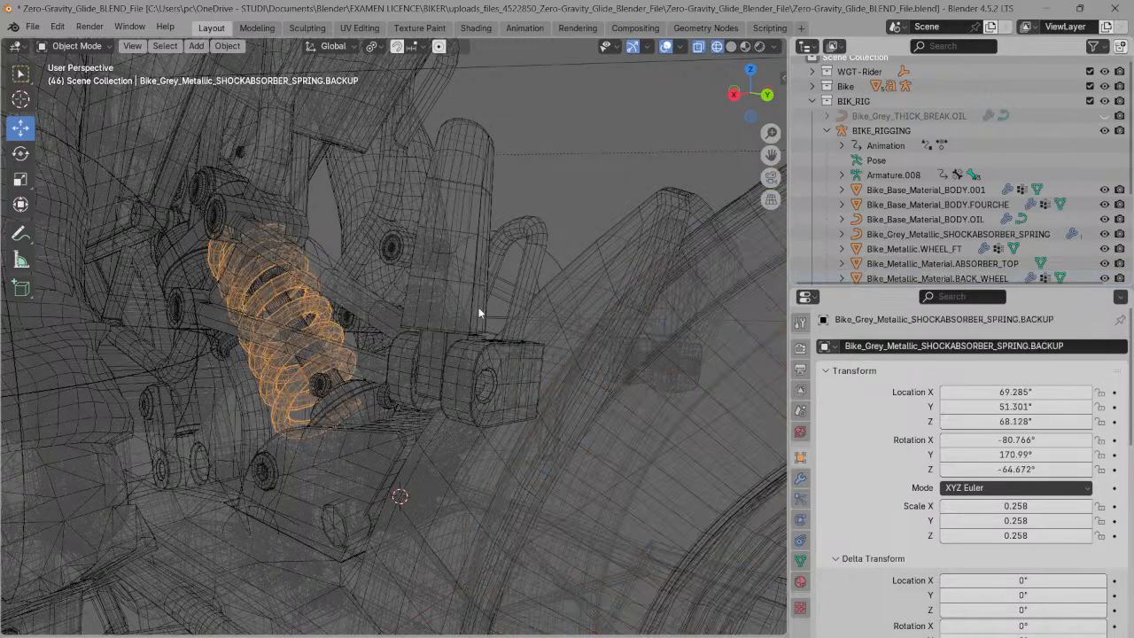
pyautogui.moveTo(805, 286); pyautogui.dragTo(806, 322)
pyautogui.moveTo(790, 253); pyautogui.dragTo(775, 229)
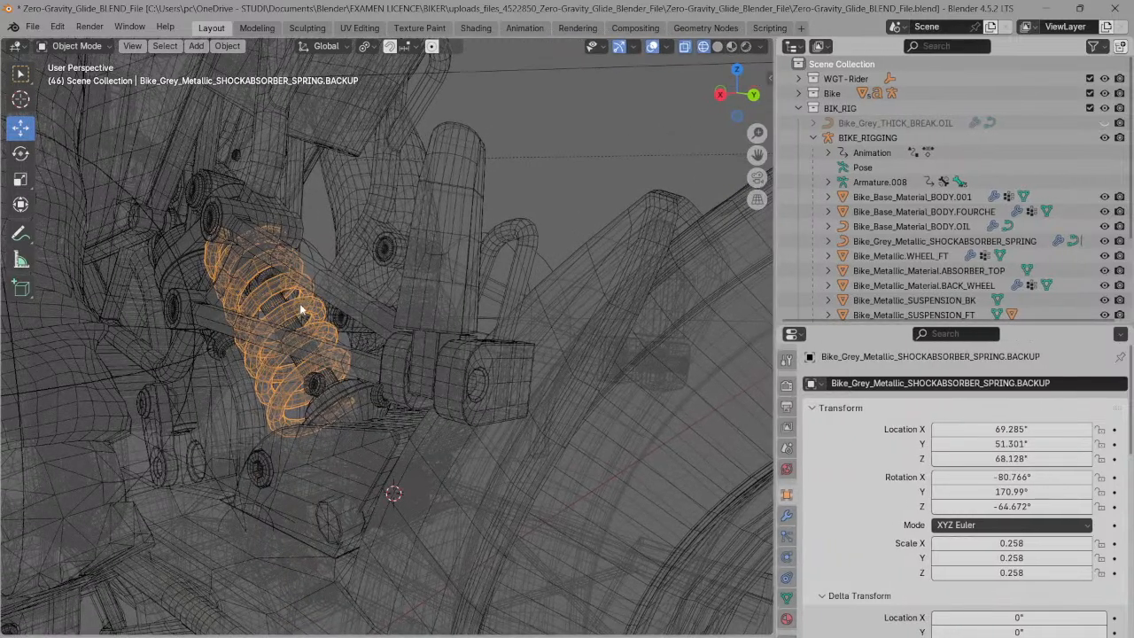
# - Move the Bike_Grey_Metallic_SHOCKABSORBER_SPRING.BACKUP mesh to the BIK_RIG collection and look for it in the hierarchy
pyautogui.press('m')
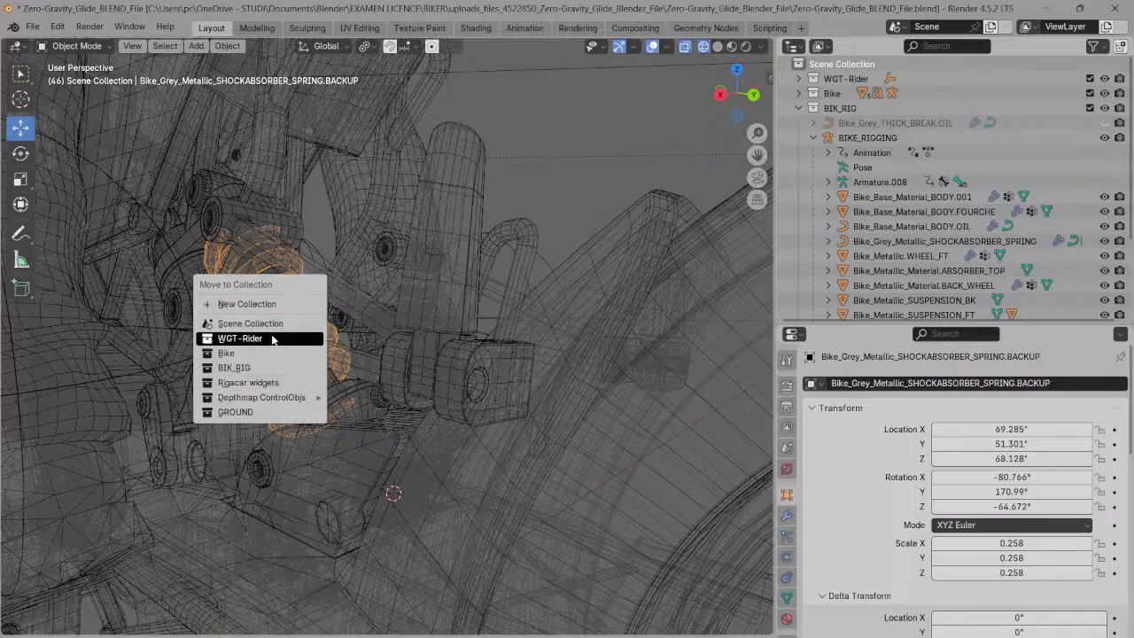
pyautogui.click(270, 364)
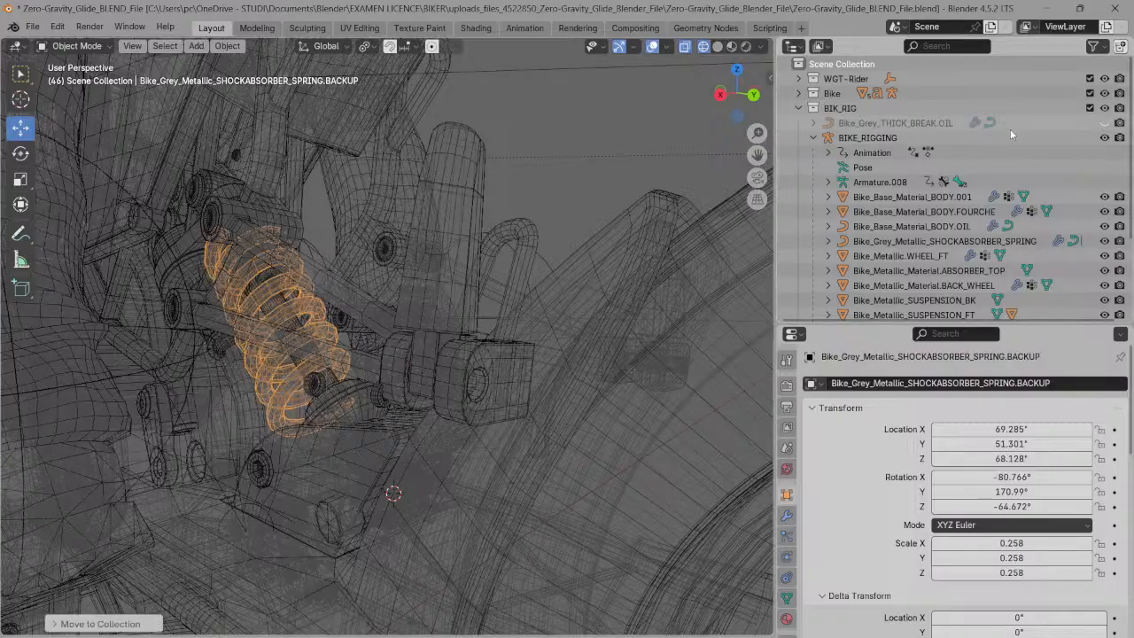
pyautogui.scroll(-5, 1009, 128)
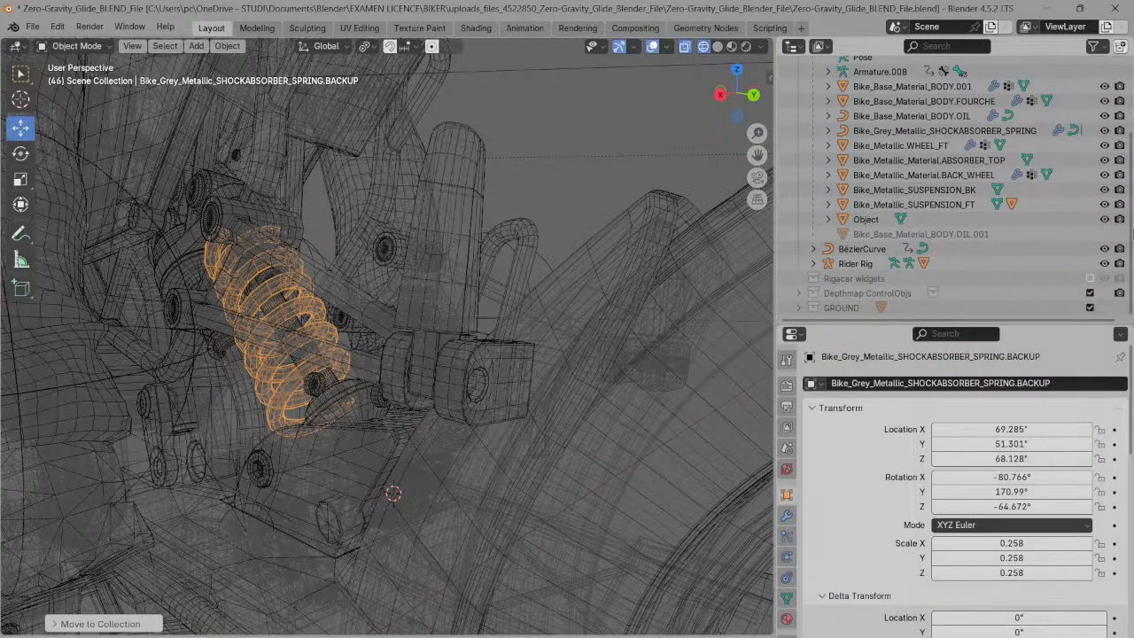
pyautogui.scroll(2, 965, 186)
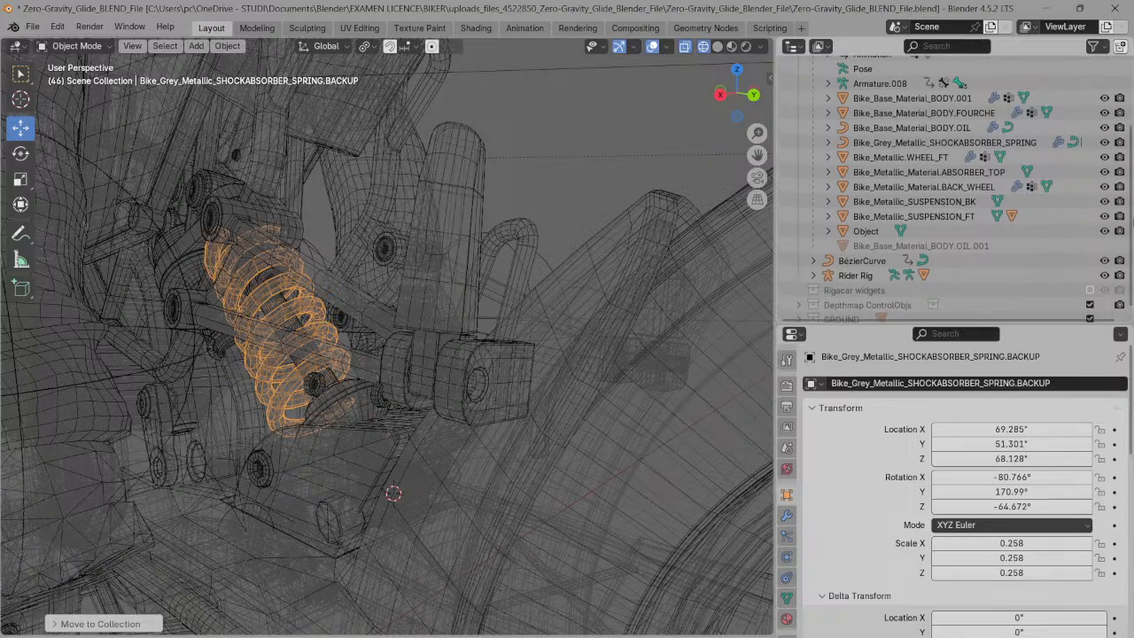
pyautogui.scroll(1, 886, 200)
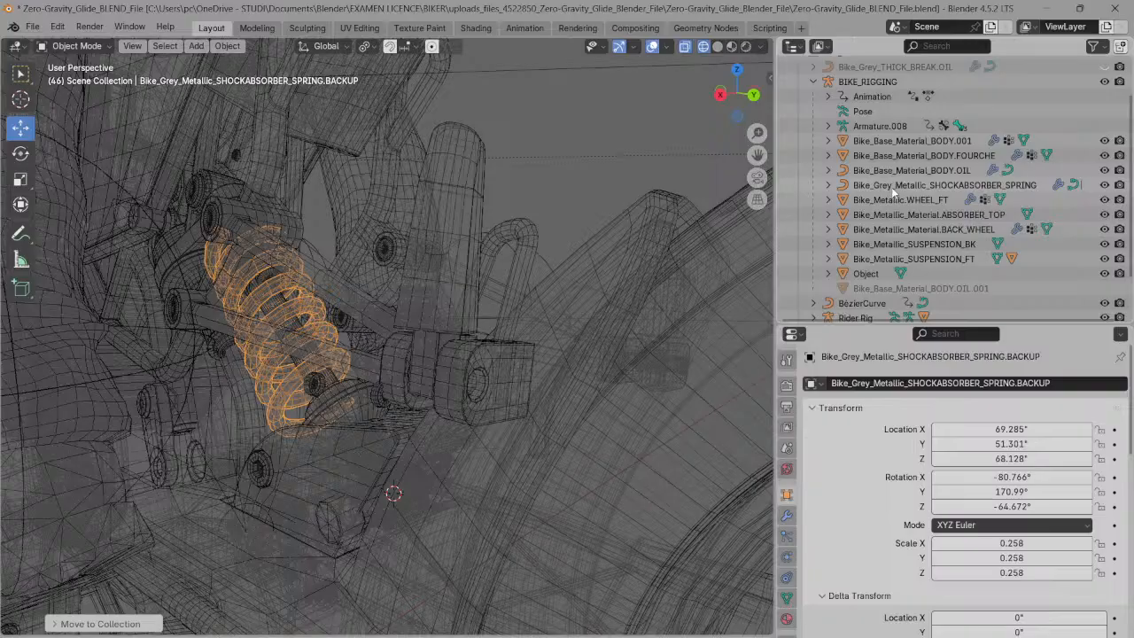
# - Locate the spring backup mesh in the hierarchy by expanding Bike_Grey_Metallic_SHOCKABSORBER_SPRING's children
pyautogui.click(852, 141)
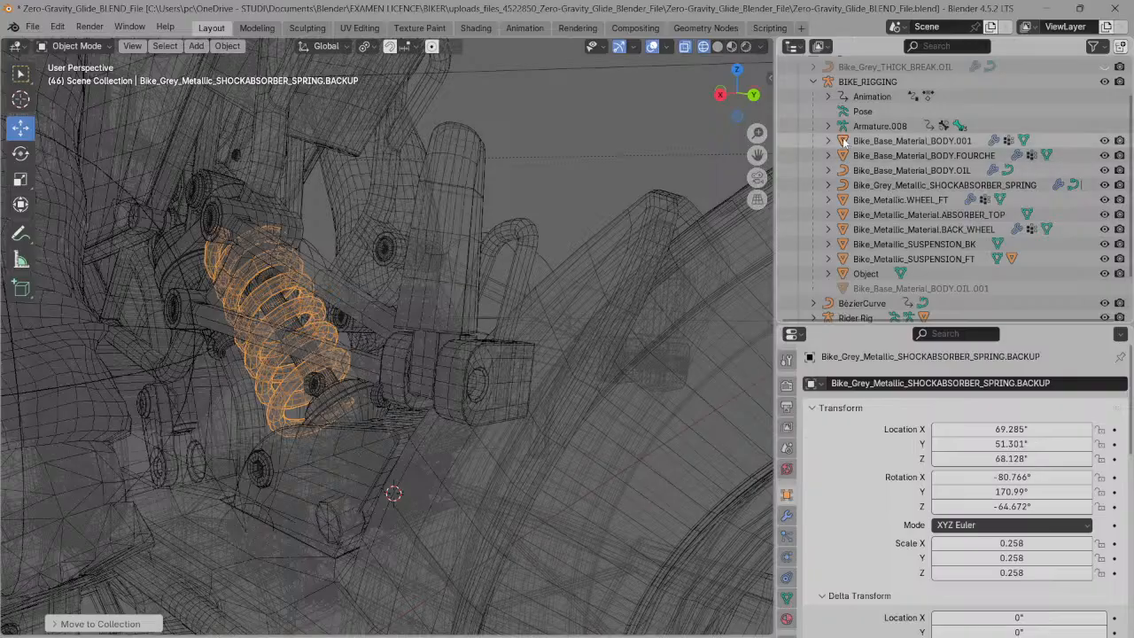
pyautogui.click(847, 156)
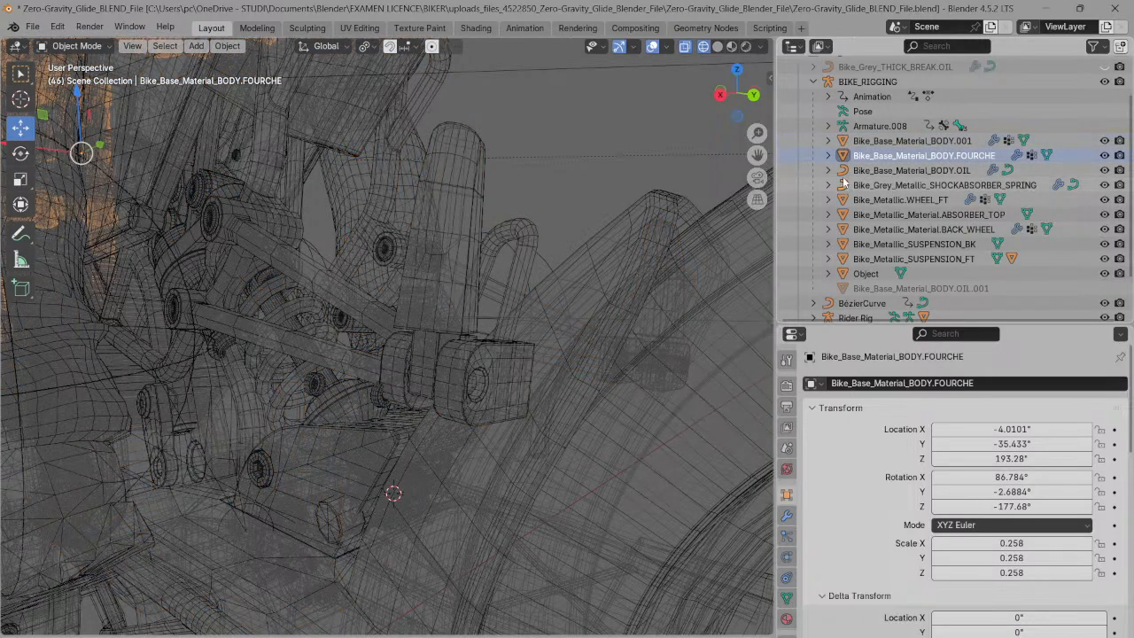
pyautogui.click(850, 170)
pyautogui.click(846, 185)
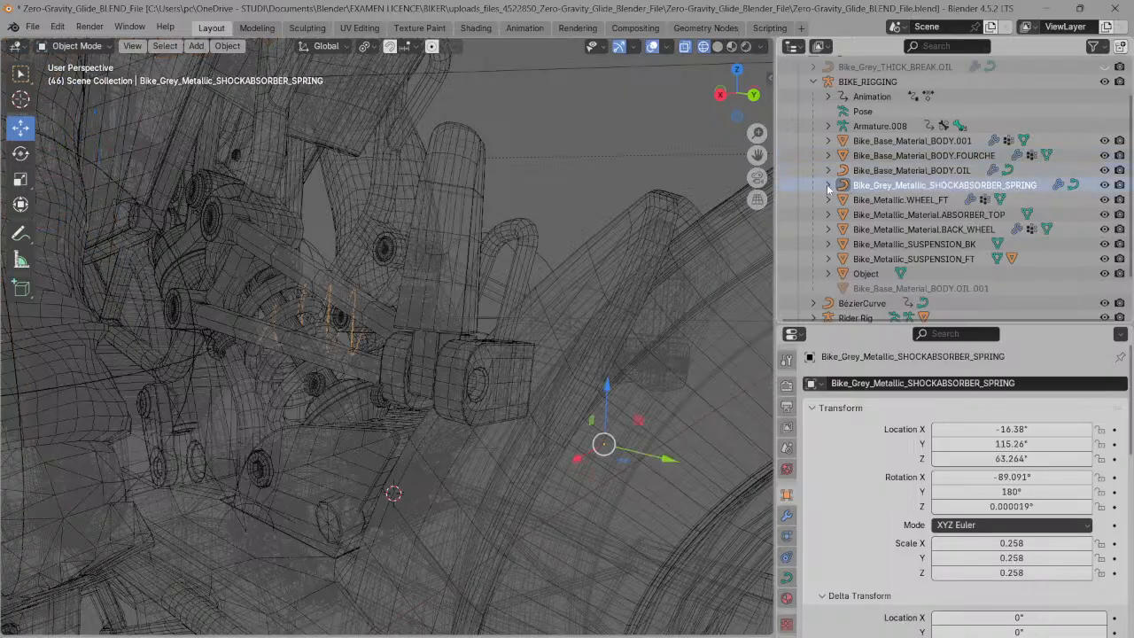
pyautogui.click(828, 185)
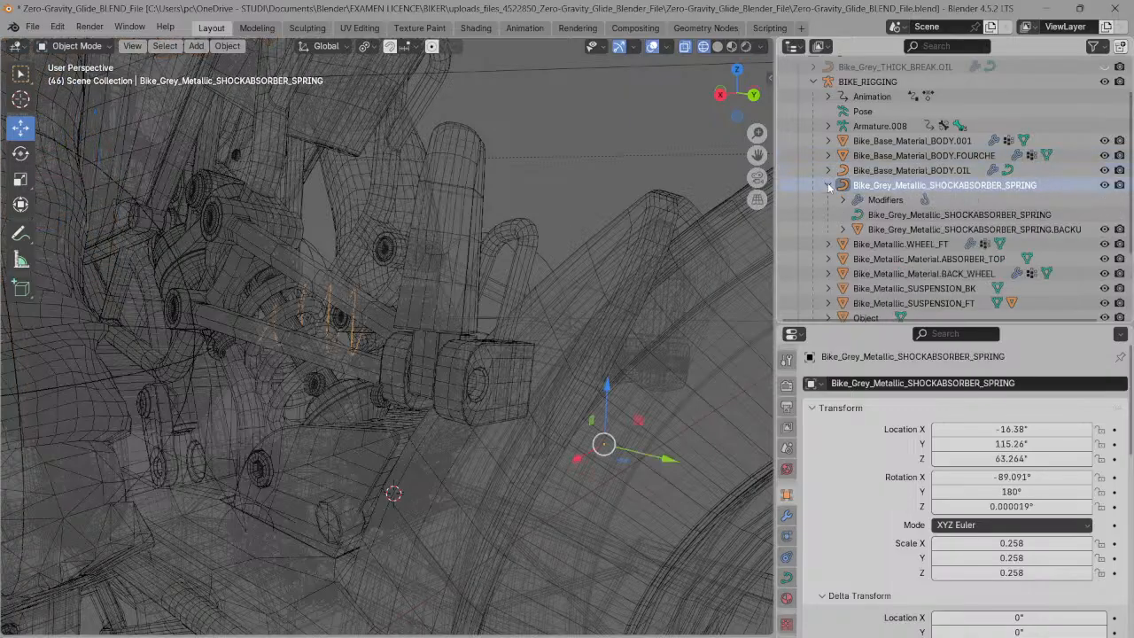
pyautogui.click(858, 229)
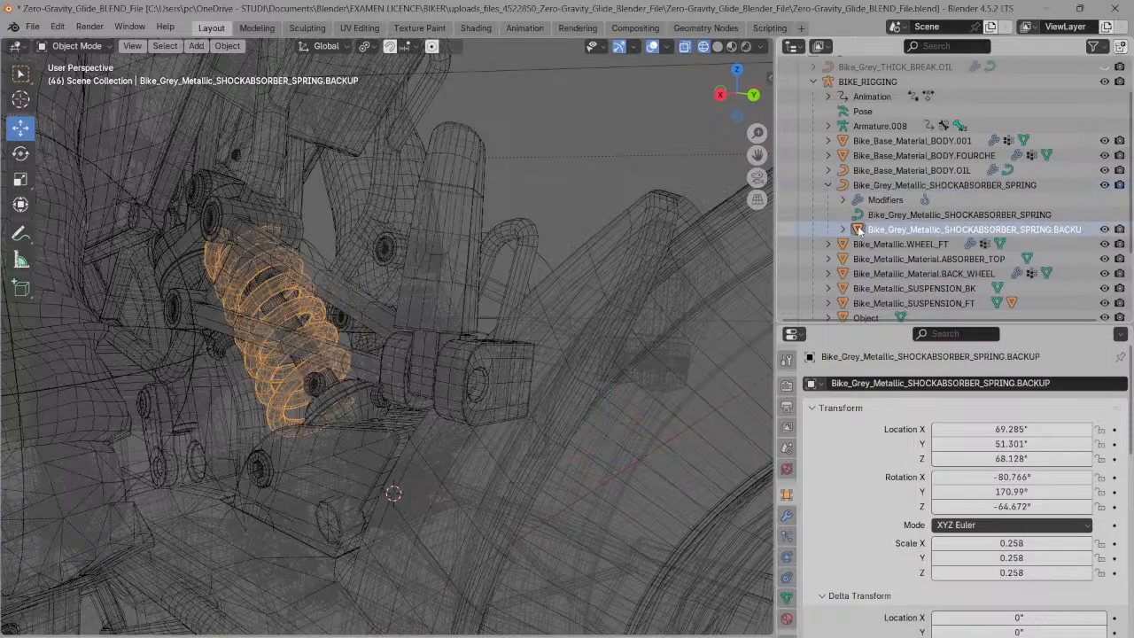
# - Shift all control points of the Bike_Grey_Metallic_SHOCKABSORBER_SPRING curve along the X axis in Edit Mode, toward the shock absorber
pyautogui.click(842, 185)
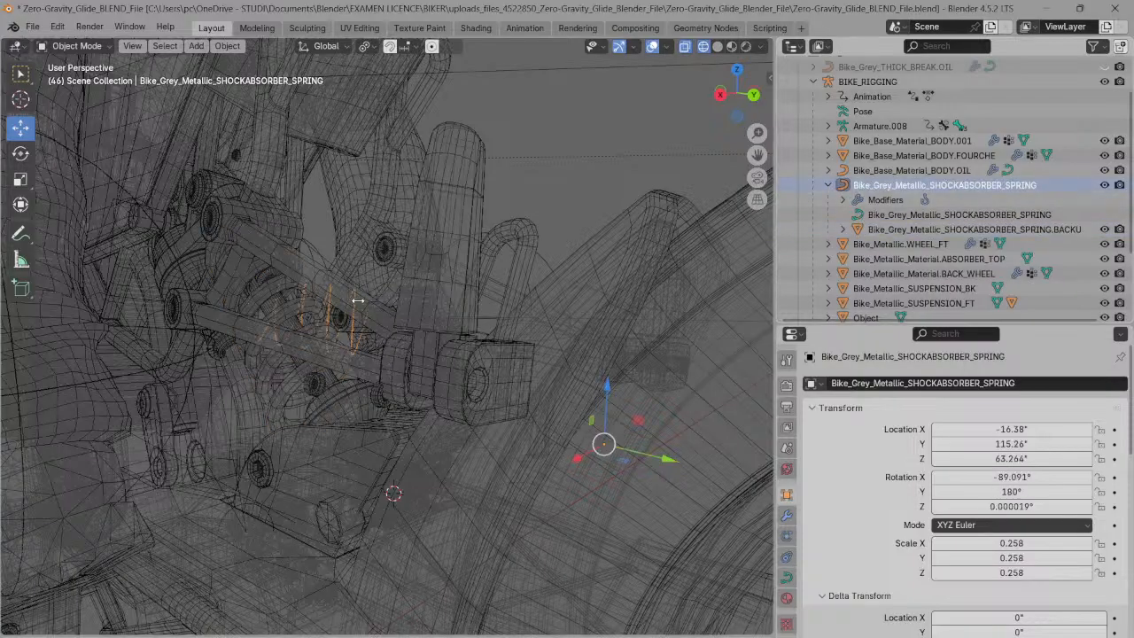
pyautogui.moveTo(577, 458); pyautogui.dragTo(569, 462)
pyautogui.hotkey('ctrl', 'z')
pyautogui.press('Tab')
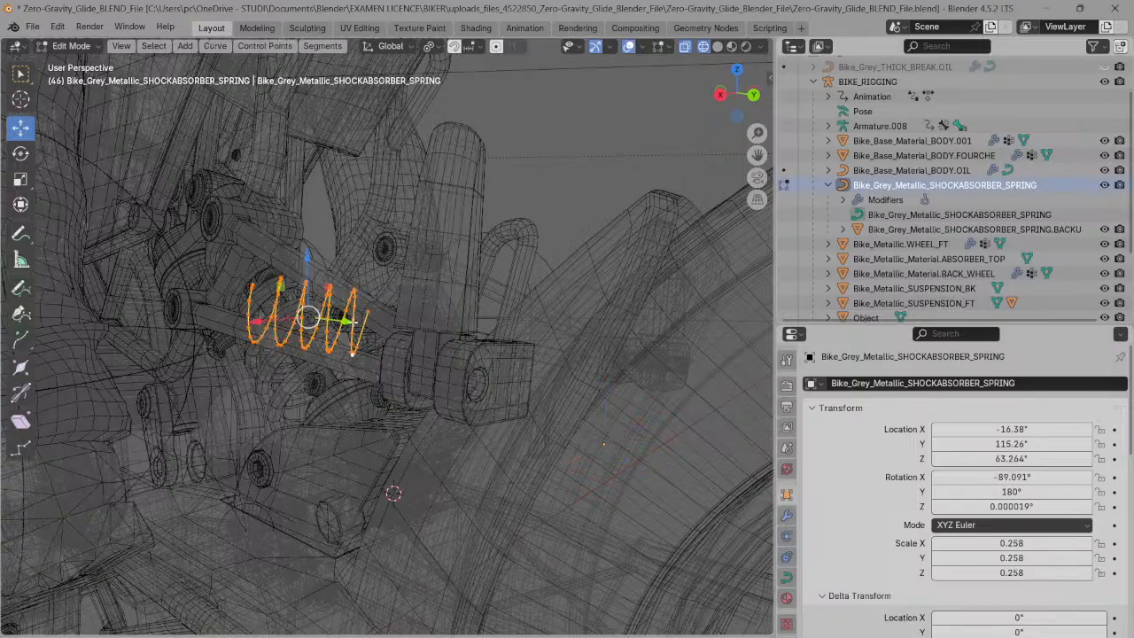
pyautogui.moveTo(266, 321); pyautogui.dragTo(235, 324)
pyautogui.moveTo(742, 102); pyautogui.dragTo(794, 126)
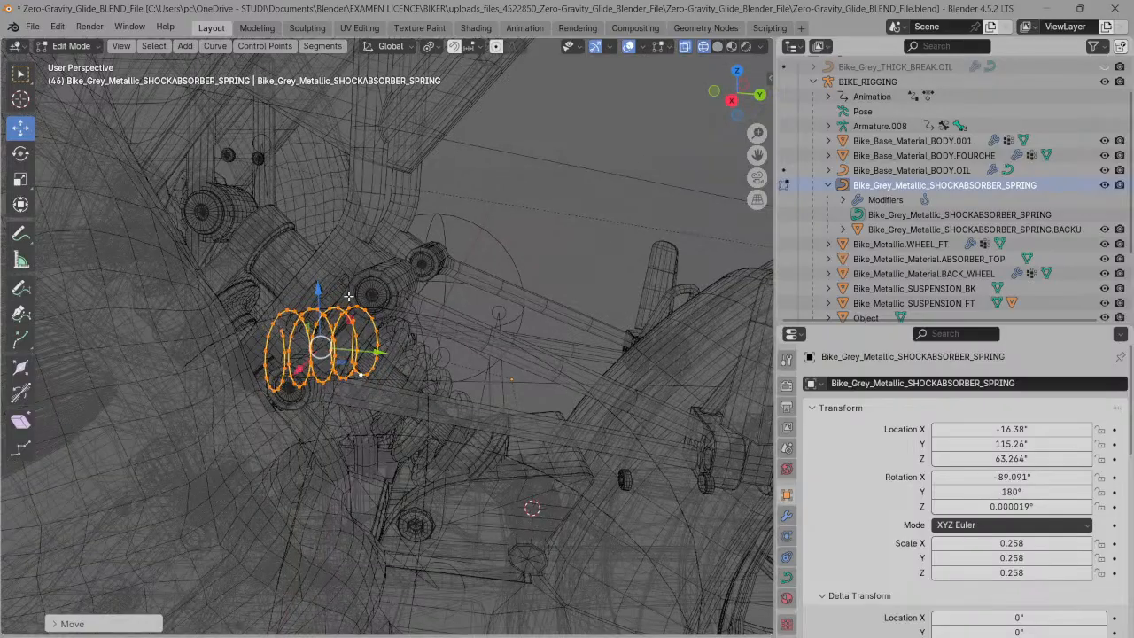
# - Try to rotate the spring curve's control points about the global Z axis in Edit Mode
pyautogui.click(20, 152)
pyautogui.moveTo(354, 366); pyautogui.dragTo(353, 365)
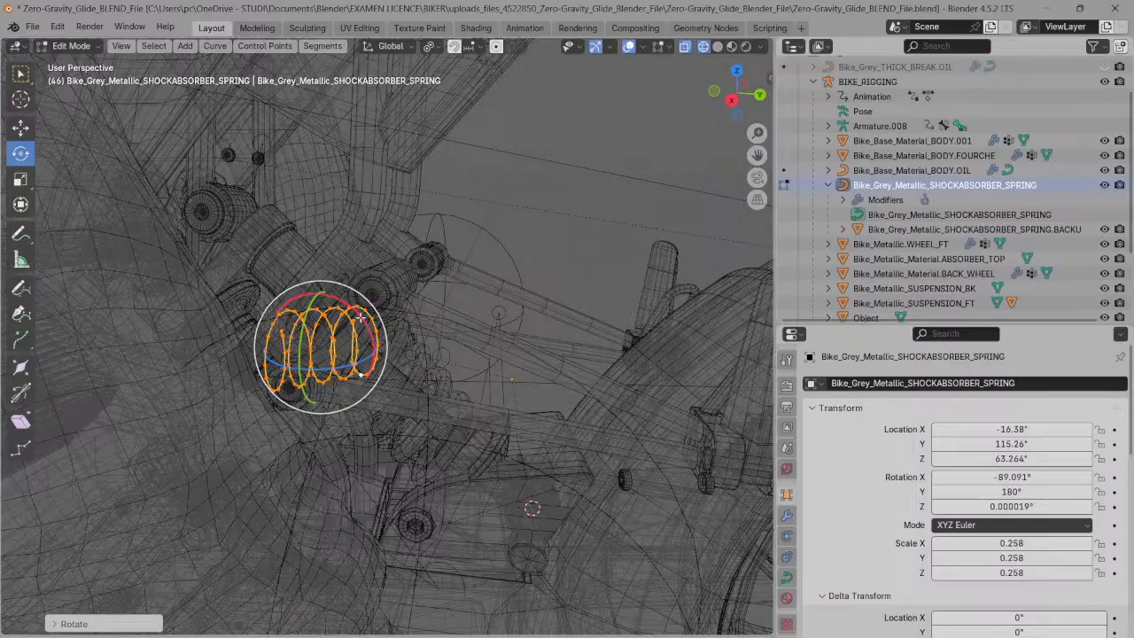
pyautogui.moveTo(351, 286); pyautogui.dragTo(352, 283)
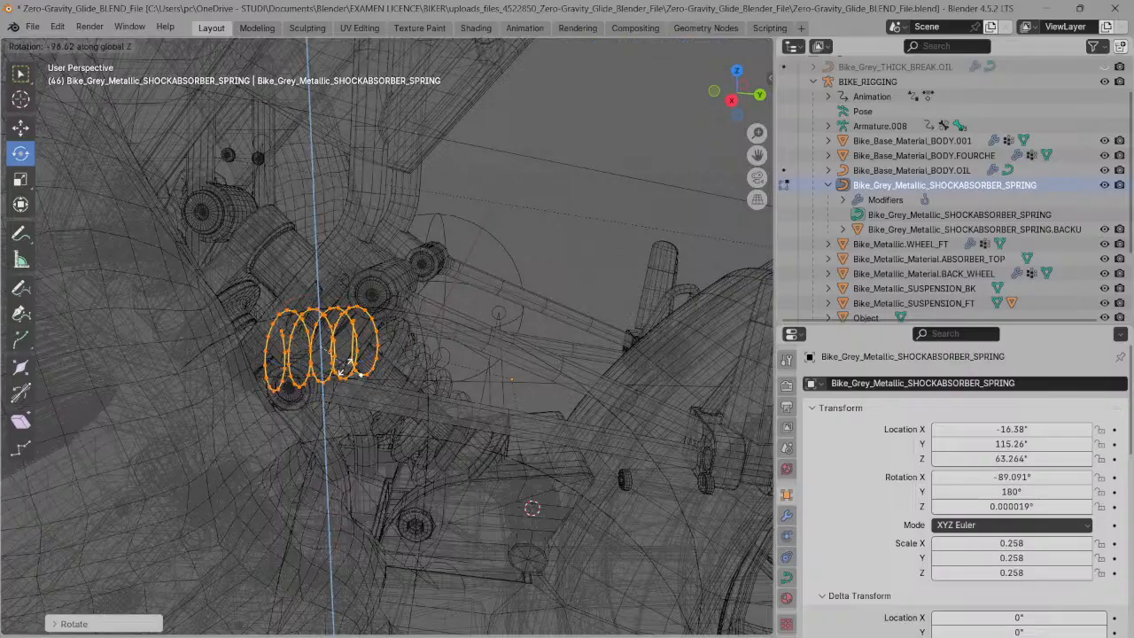
pyautogui.click(360, 295)
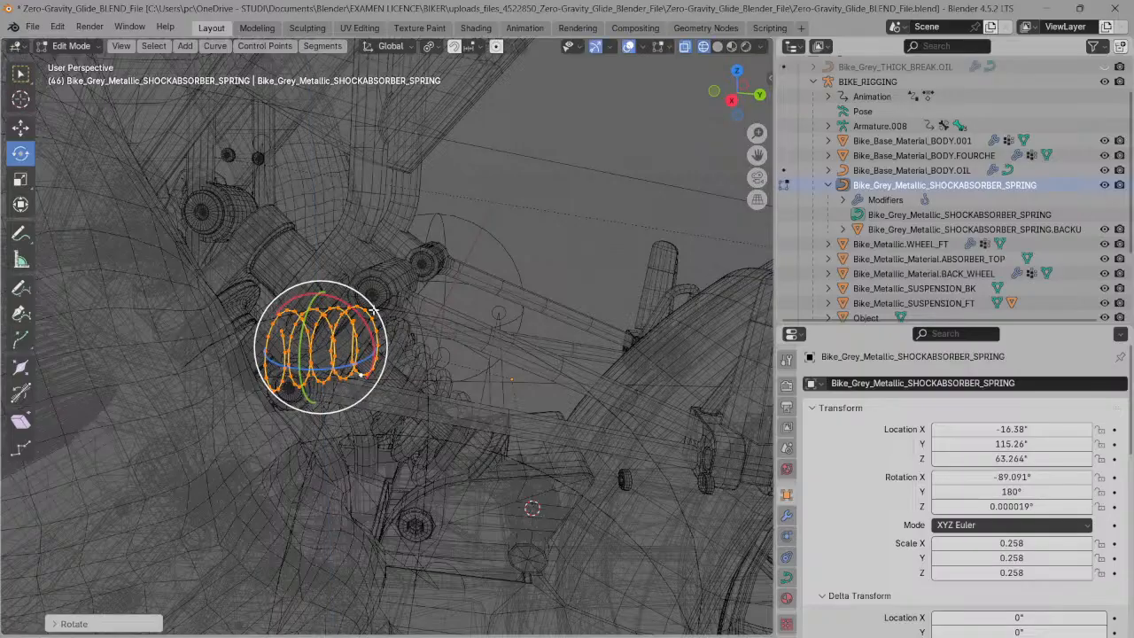
# - Shift the spring curve's control points along the Y axis toward the rear wheel, and also along the X axis
pyautogui.click(23, 128)
pyautogui.moveTo(379, 353); pyautogui.dragTo(471, 361)
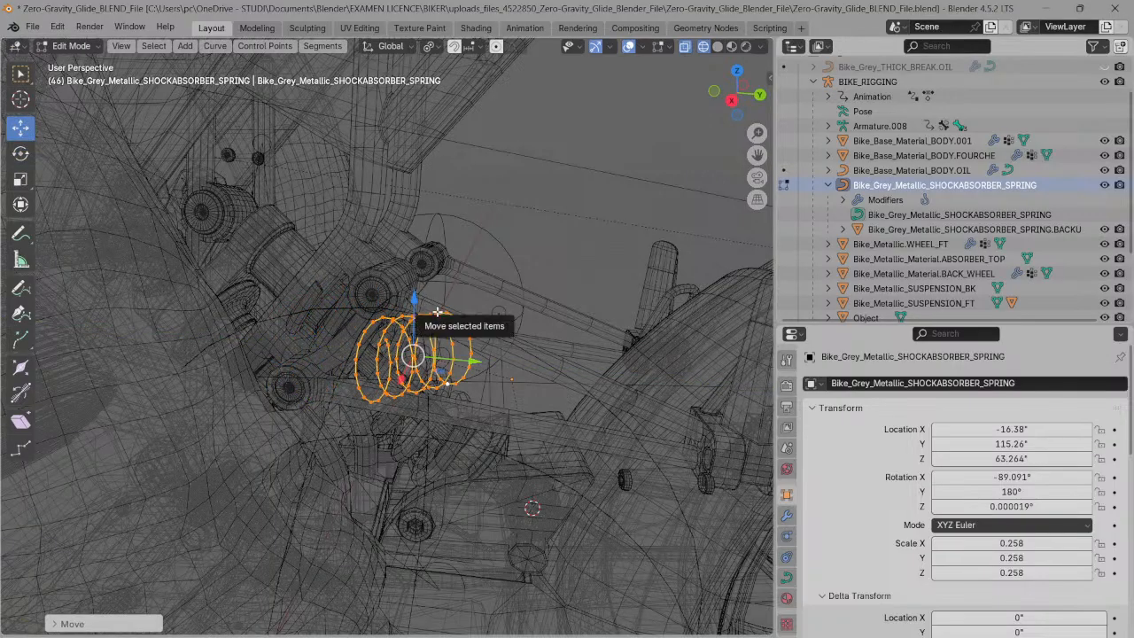
pyautogui.press('r')
pyautogui.click(567, 224)
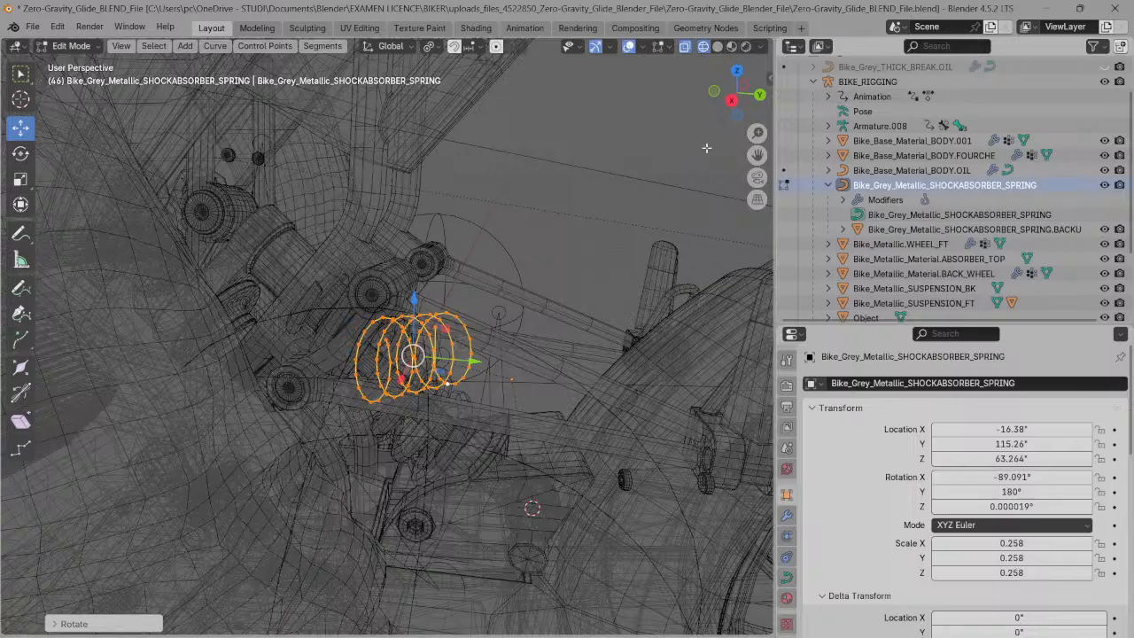
pyautogui.moveTo(743, 98); pyautogui.dragTo(664, 84)
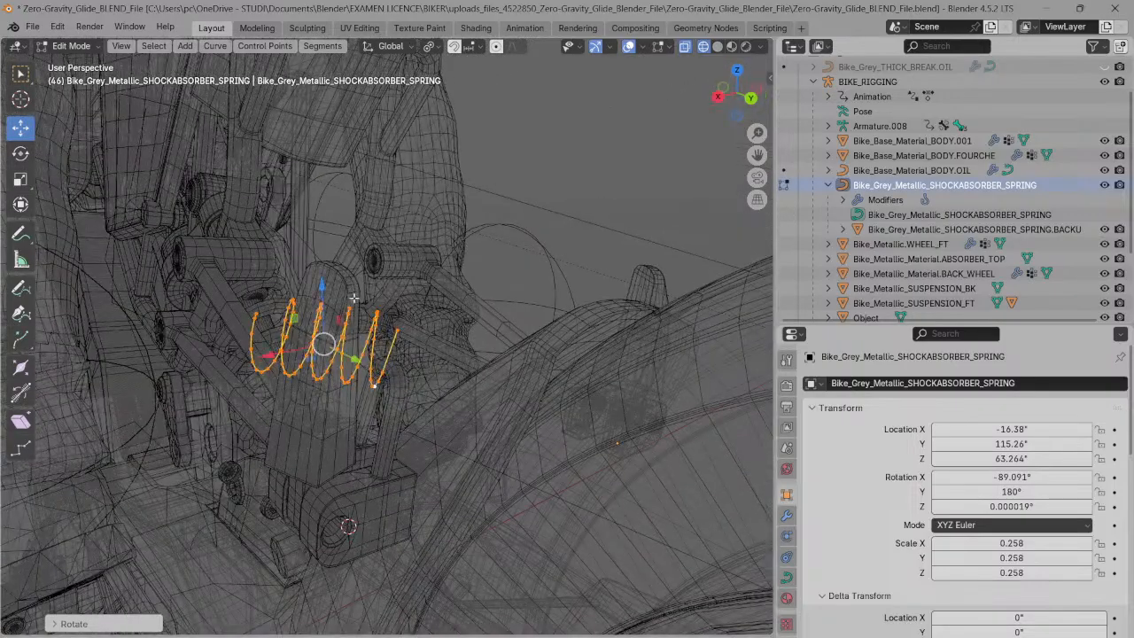
pyautogui.moveTo(295, 350); pyautogui.dragTo(208, 303)
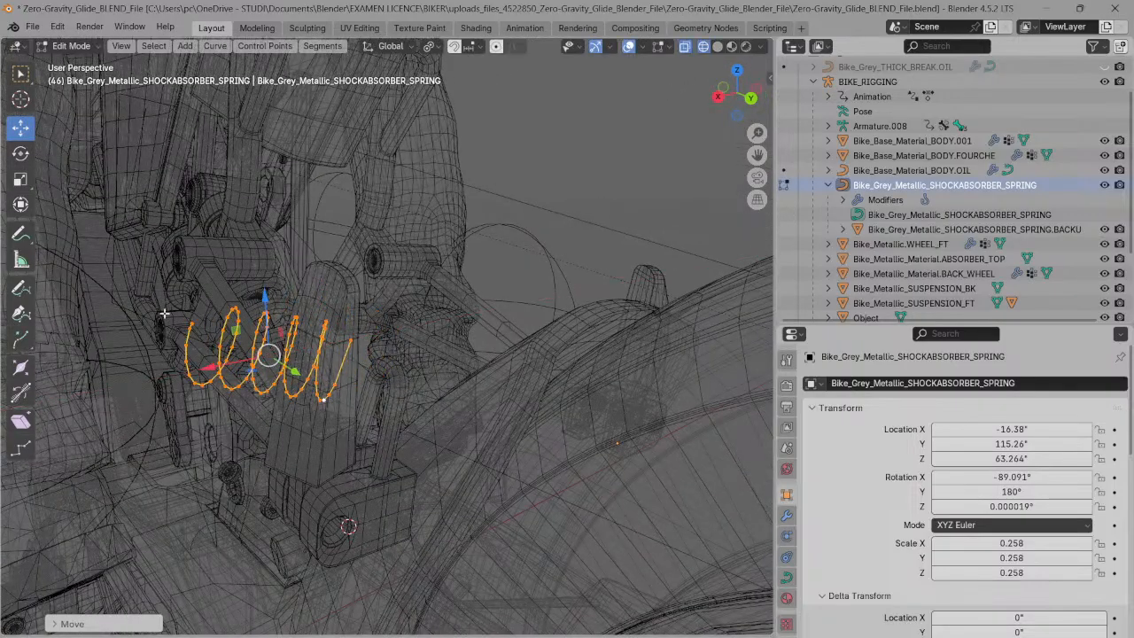
# - Try to rotate the repositioned spring curve's control points again and return to Object Mode
pyautogui.click(21, 153)
pyautogui.moveTo(278, 374); pyautogui.dragTo(221, 363)
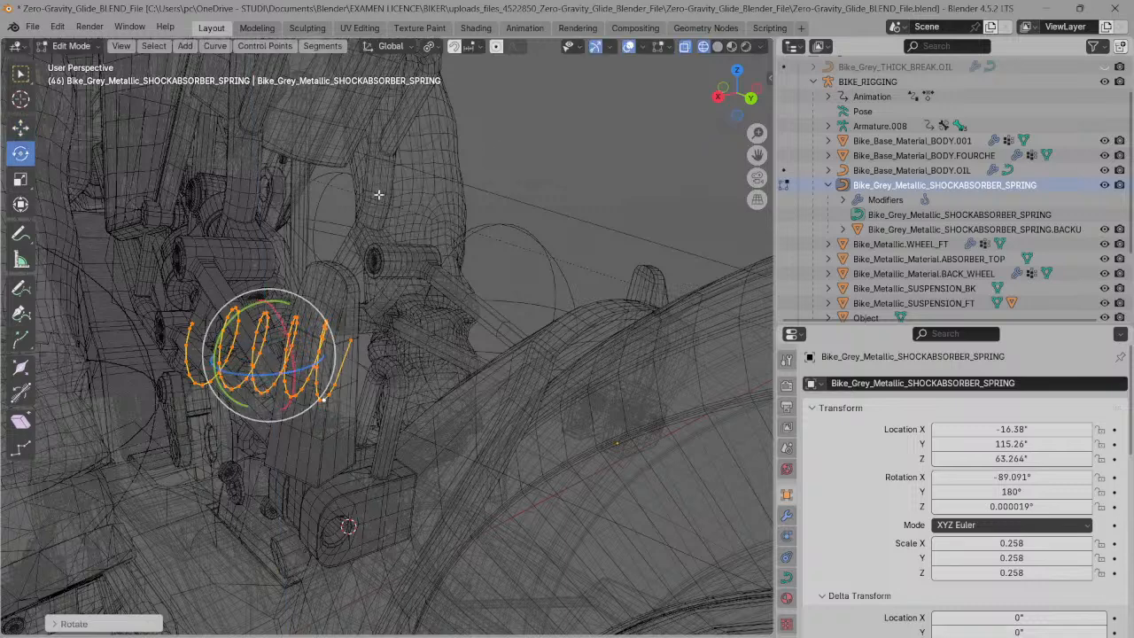
pyautogui.press('Tab')
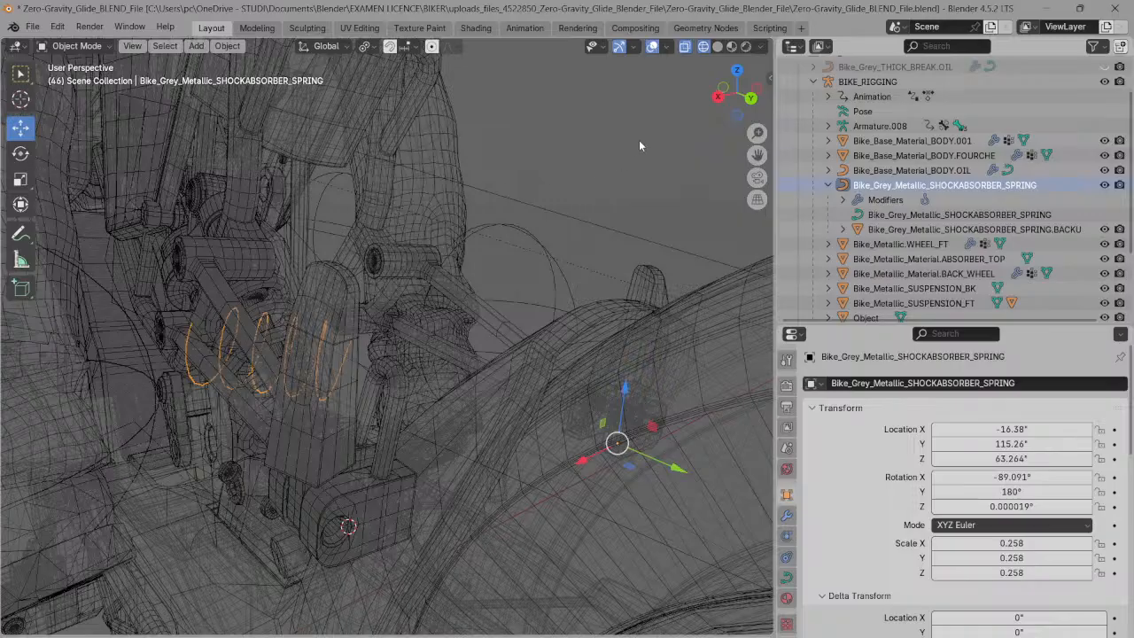
# - Select the Bike_Grey_Metallic_SHOCKABSORBER_SPRING.BACKUP mesh in the hierarchy and collapse the children of its parent curve
pyautogui.moveTo(728, 101); pyautogui.dragTo(744, 97)
pyautogui.click(876, 170)
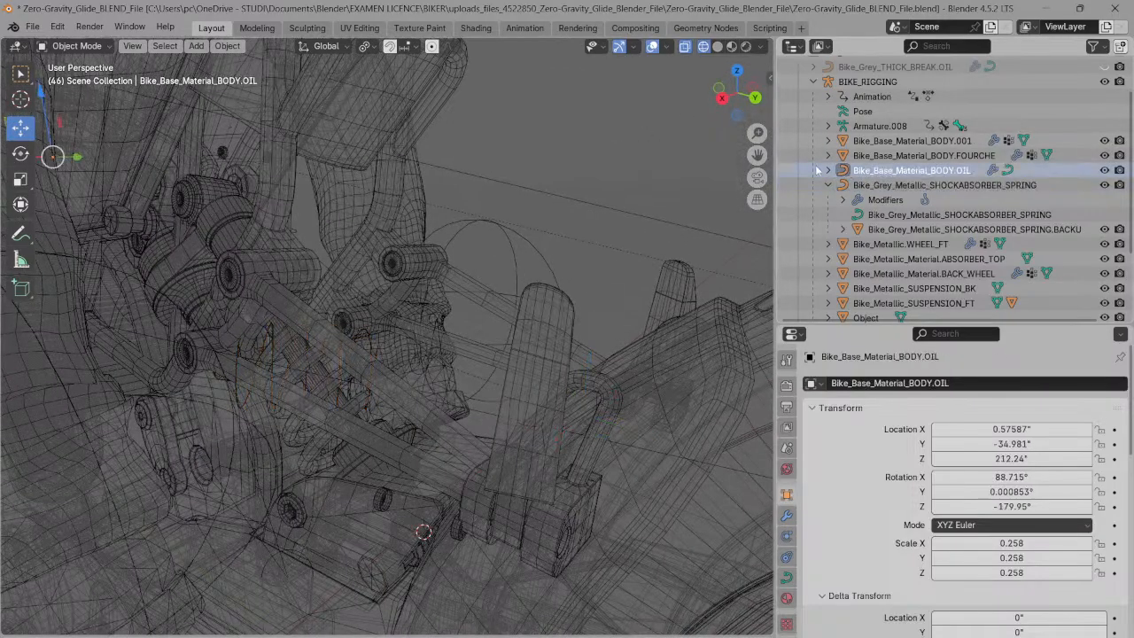
pyautogui.scroll(-4, 620, 162)
pyautogui.scroll(-3, 465, 166)
pyautogui.scroll(3, 465, 166)
pyautogui.scroll(3, 831, 247)
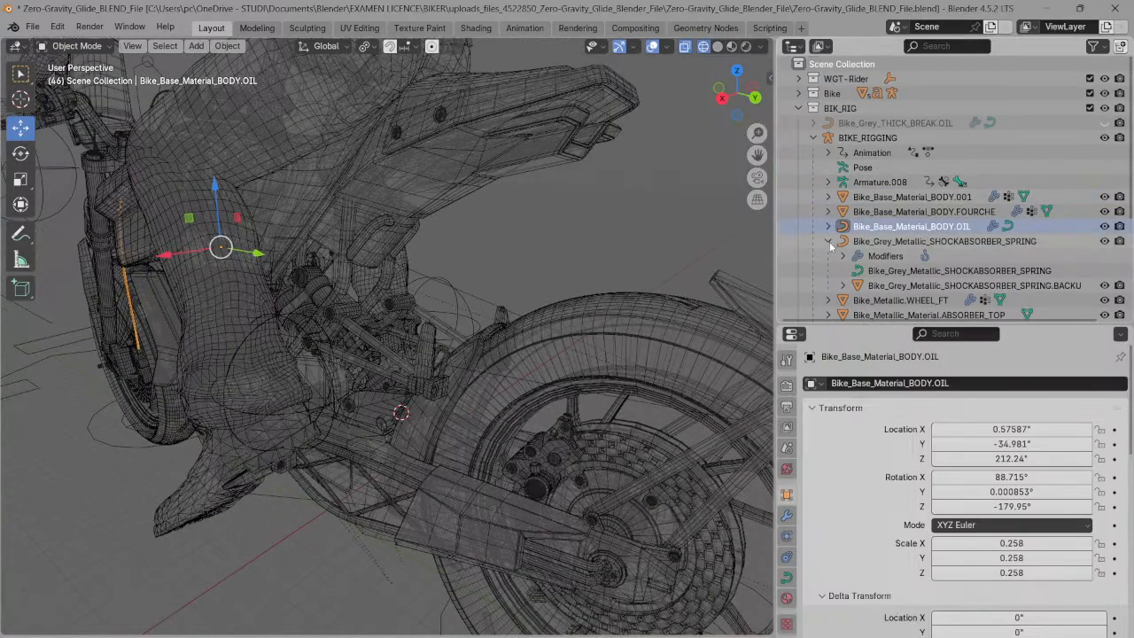
pyautogui.click(864, 285)
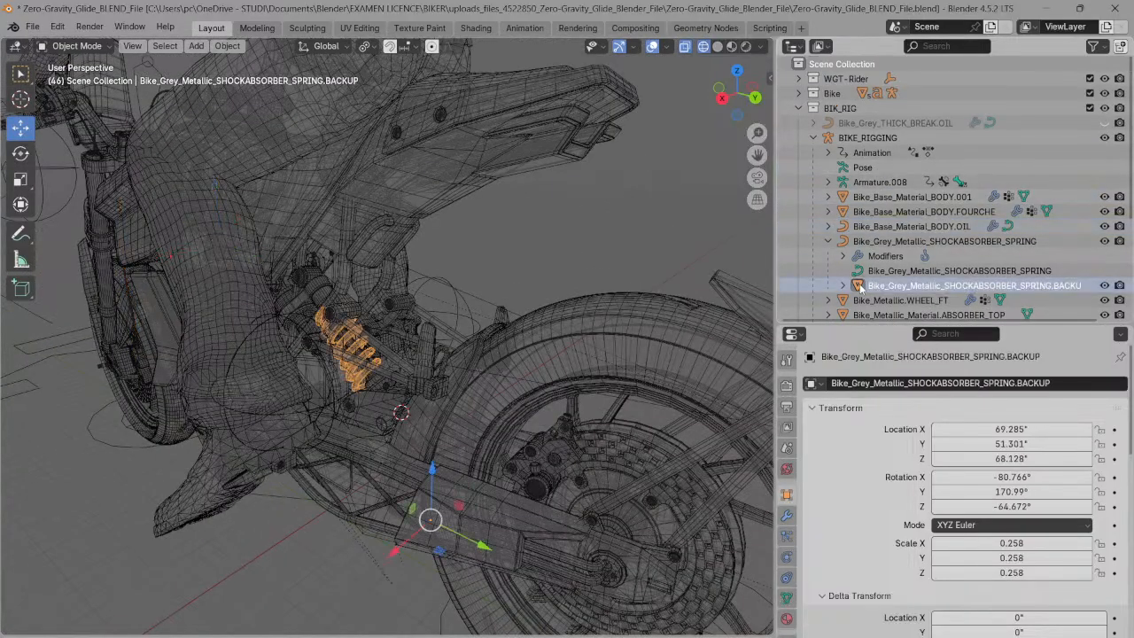
pyautogui.click(830, 241)
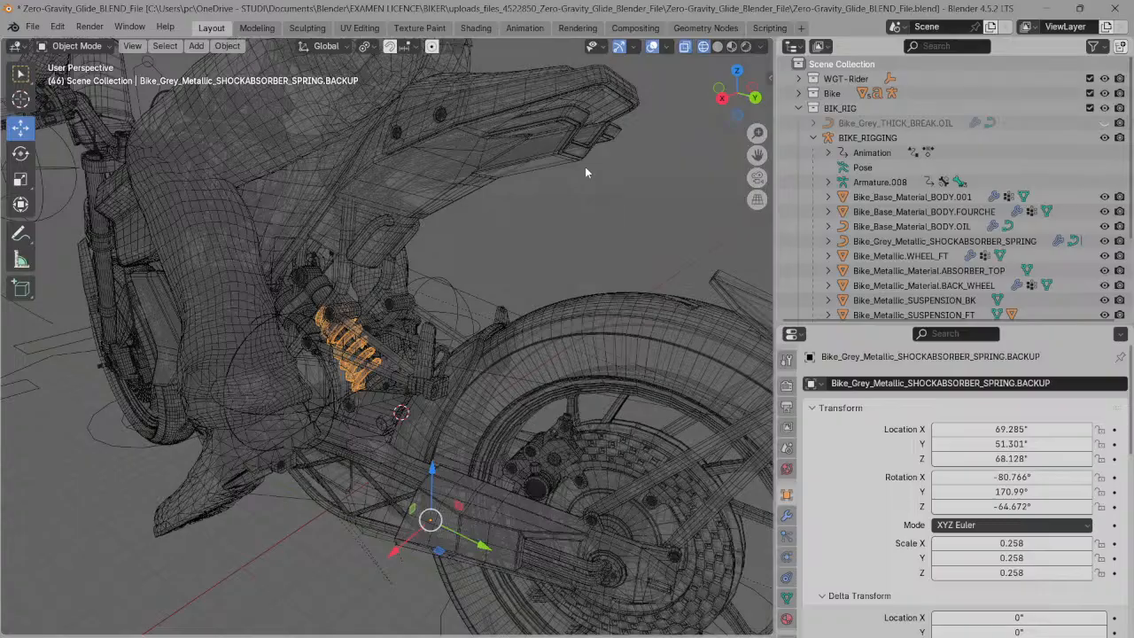
# - Bring the shock absorber area into close view and switch the viewport from wireframe to solid shading
pyautogui.scroll(-2, 536, 299)
pyautogui.scroll(3, 534, 299)
pyautogui.scroll(1, 483, 324)
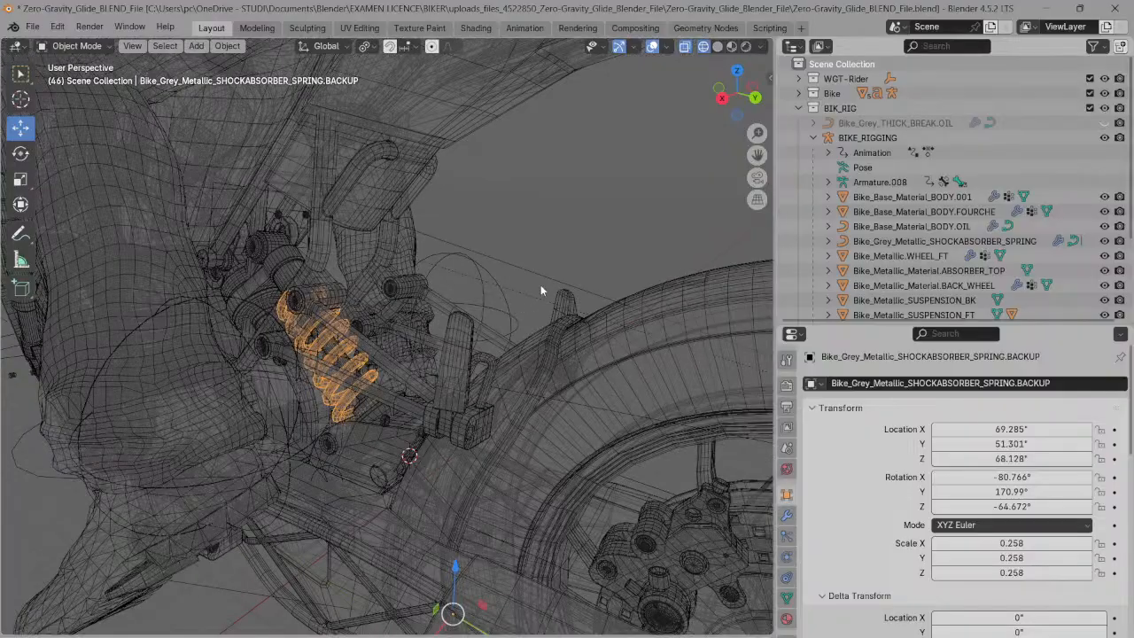
pyautogui.scroll(4, 525, 324)
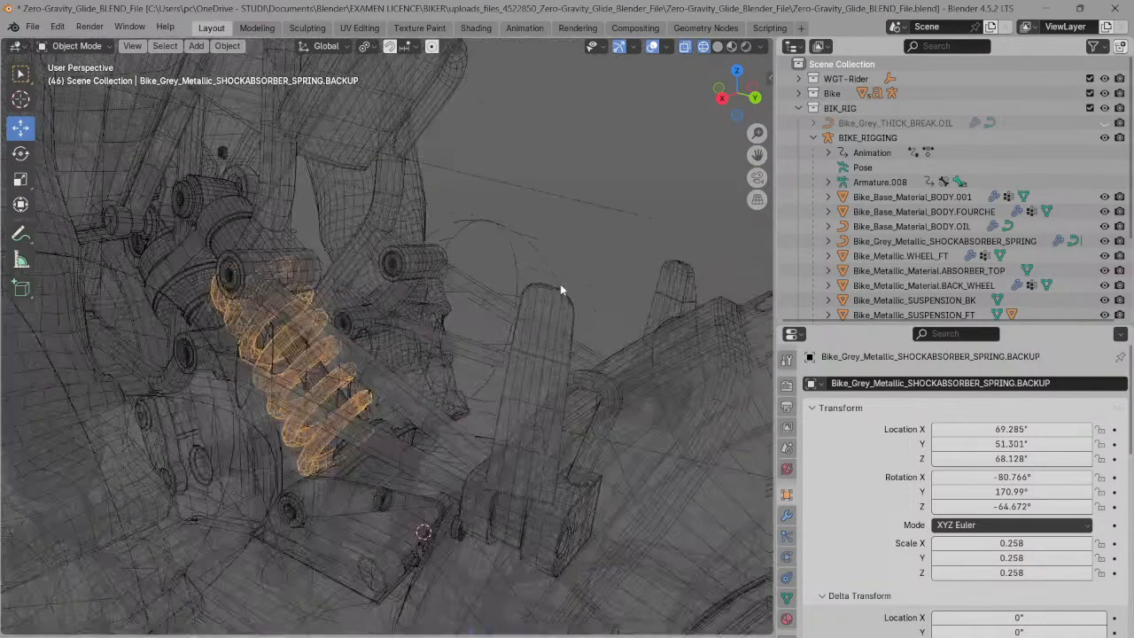
pyautogui.click(717, 46)
pyautogui.scroll(-6, 673, 115)
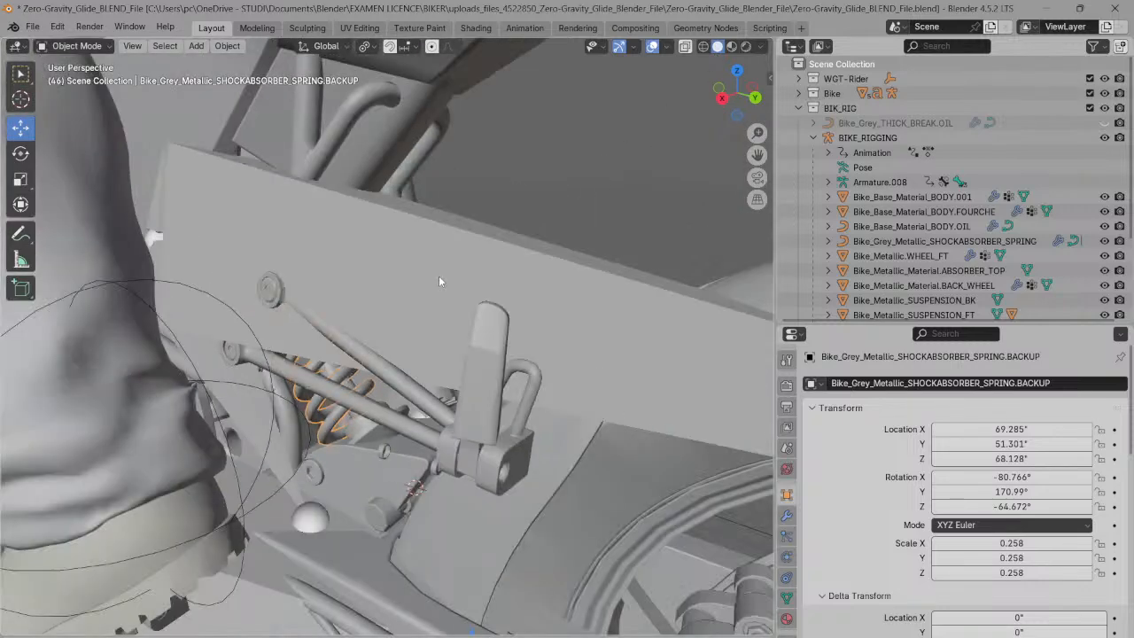
# - Add the BIKE_RIGGING armature to the selection as the active object and switch it to Pose Mode
pyautogui.click(441, 282)
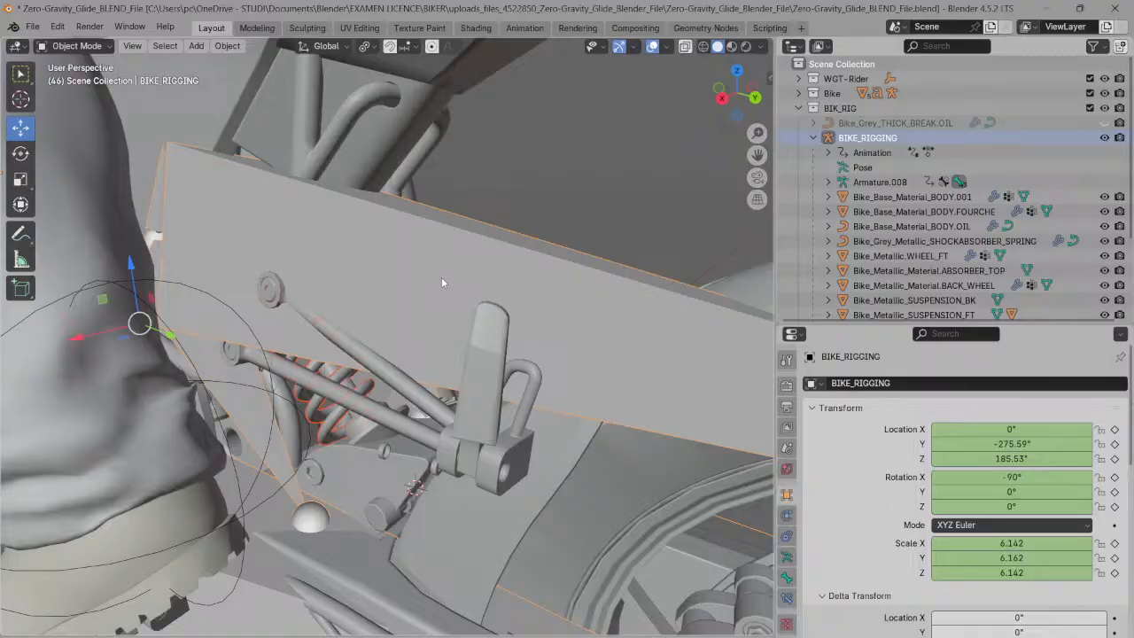
pyautogui.press('Tab')
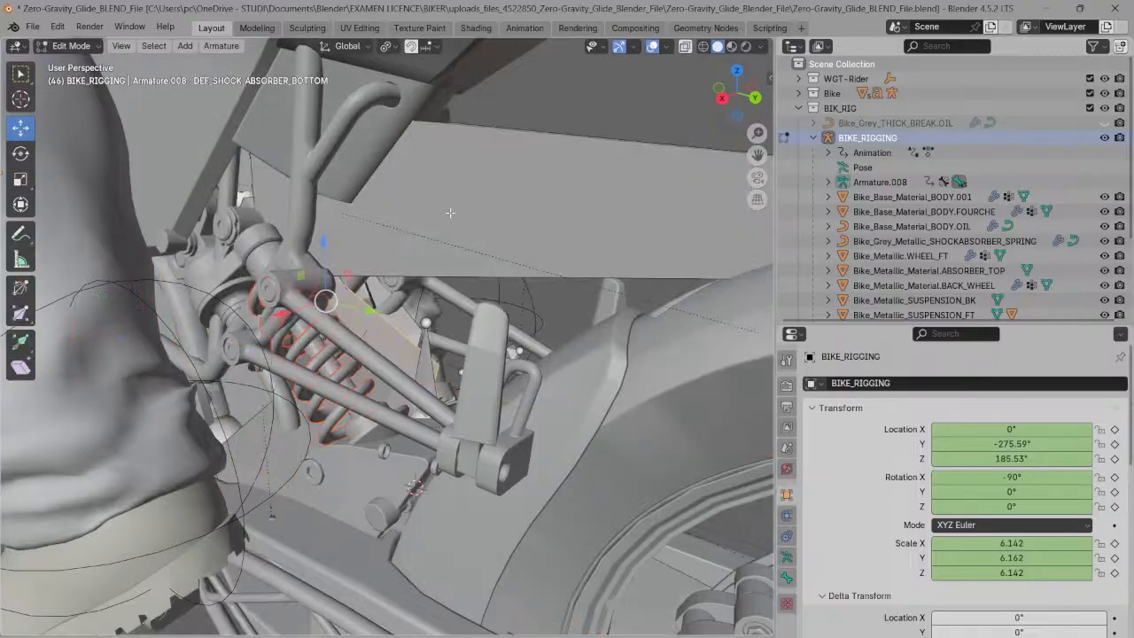
pyautogui.hotkey('ctrl', 'Tab')
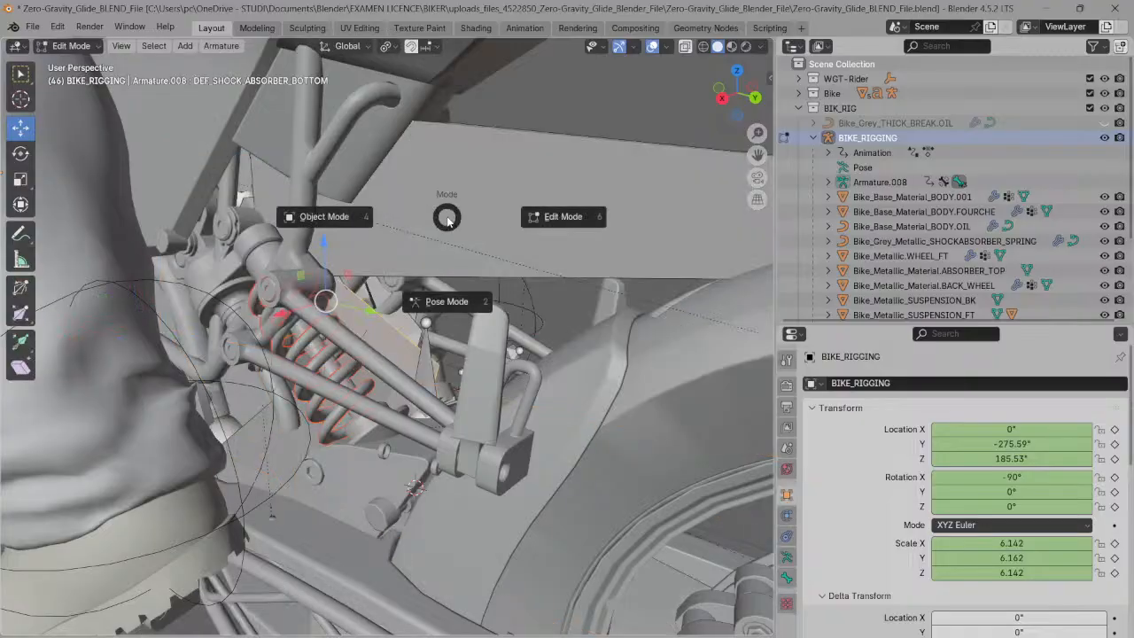
pyautogui.click(434, 301)
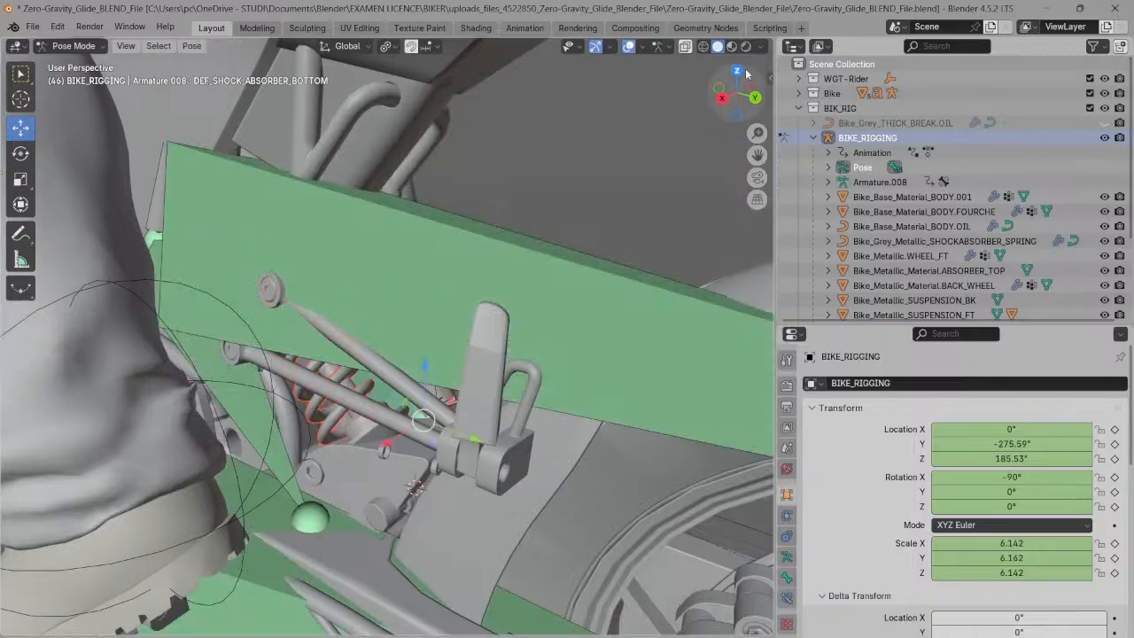
# - Display the armature's bone collections and select the DEF_SPRING bone behind the shock absorber
pyautogui.moveTo(746, 78); pyautogui.dragTo(783, 69)
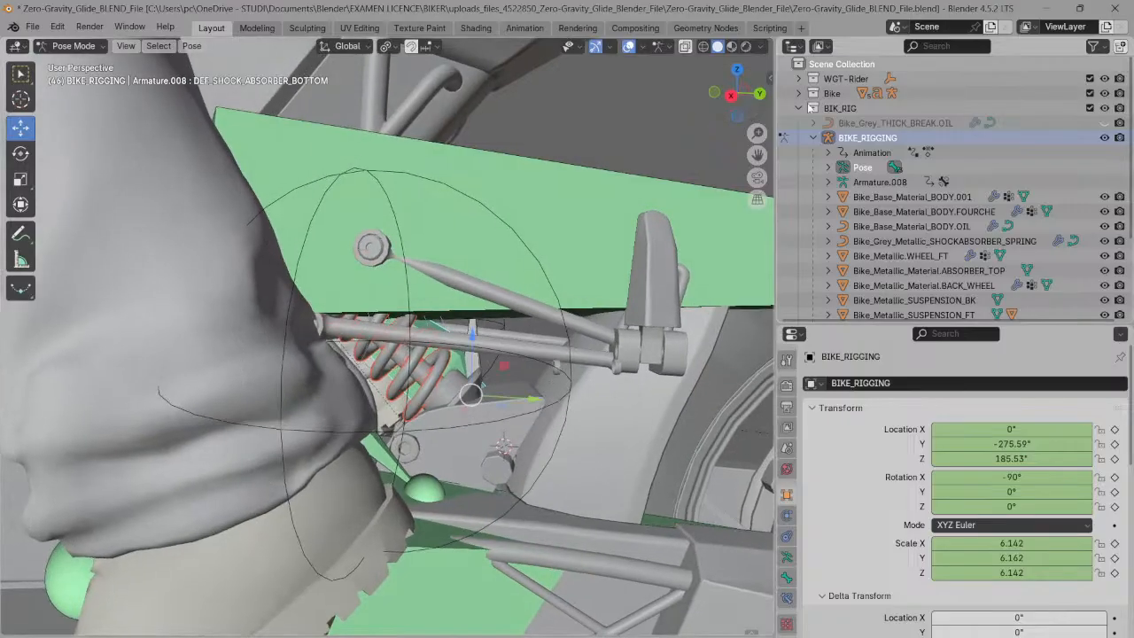
pyautogui.click(787, 556)
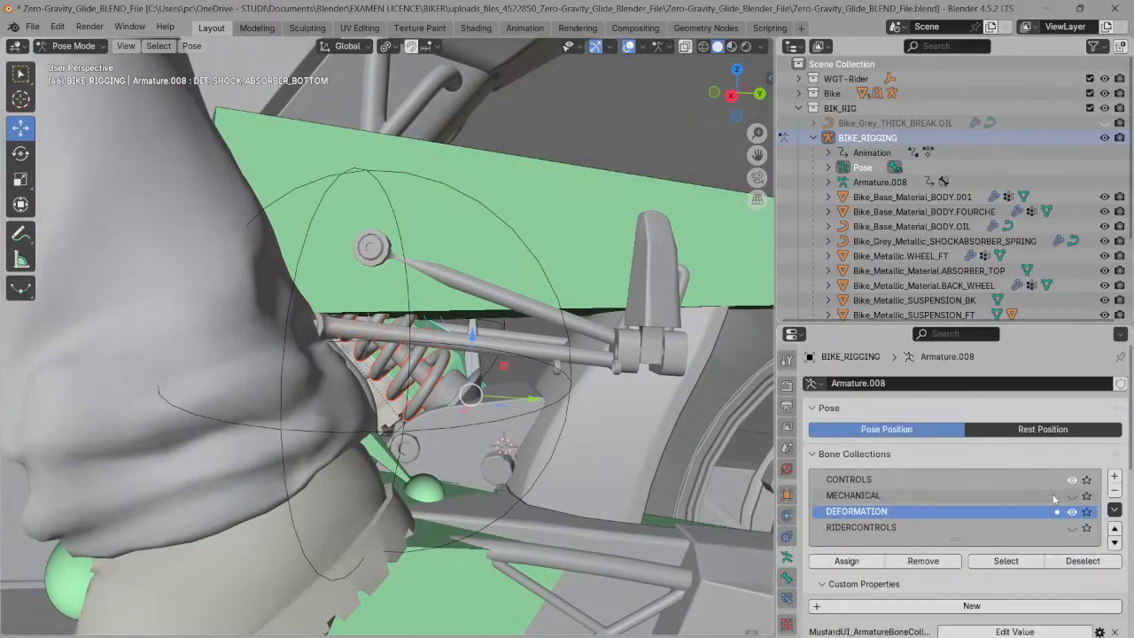
pyautogui.click(427, 345)
pyautogui.click(432, 349)
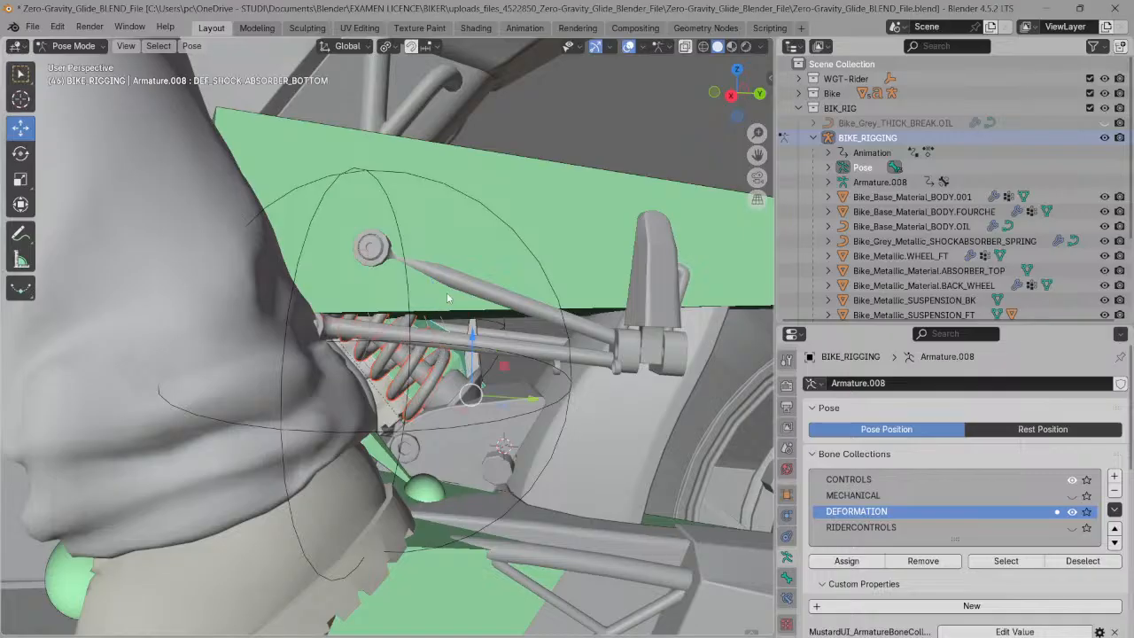
pyautogui.moveTo(733, 96); pyautogui.dragTo(427, 304)
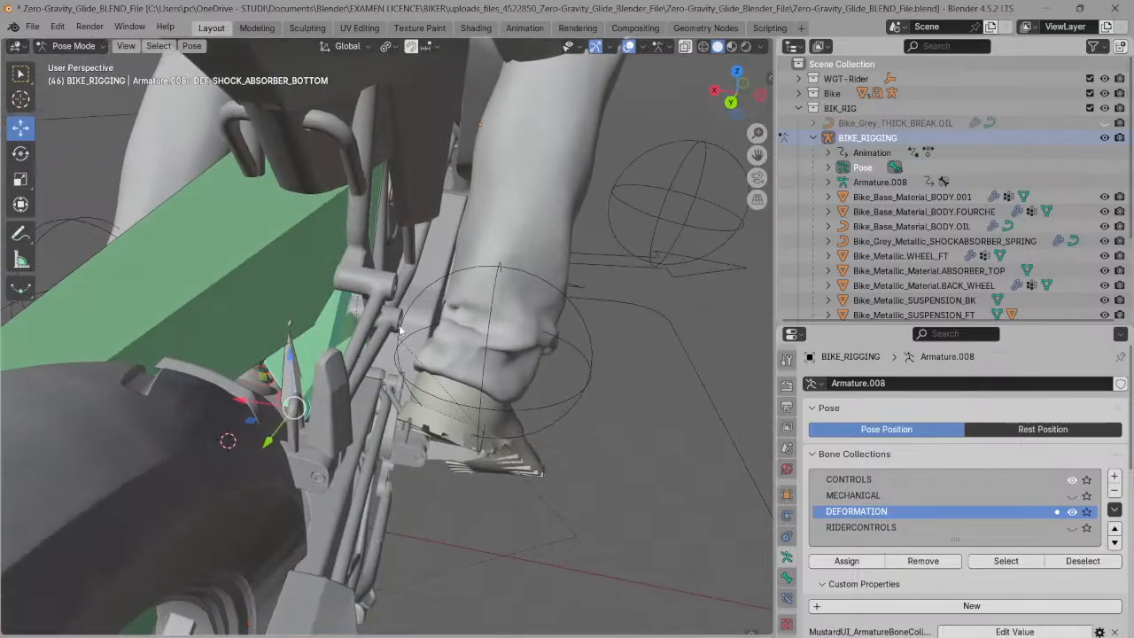
pyautogui.click(351, 339)
pyautogui.moveTo(733, 96); pyautogui.dragTo(696, 122)
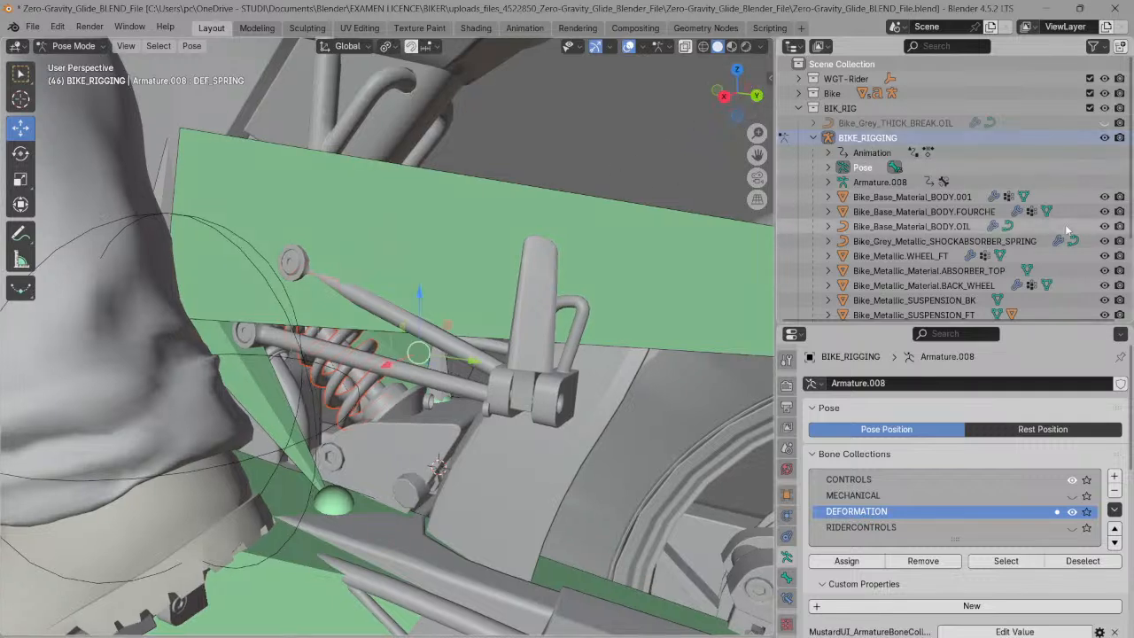
# - Reselect the DEF_SPRING bone and add the Bike_Grey_Metallic_SHOCKABSORBER_SPRING.BACKUP mesh to the selection from the spring curve's children
pyautogui.scroll(-4, 886, 213)
pyautogui.click(829, 155)
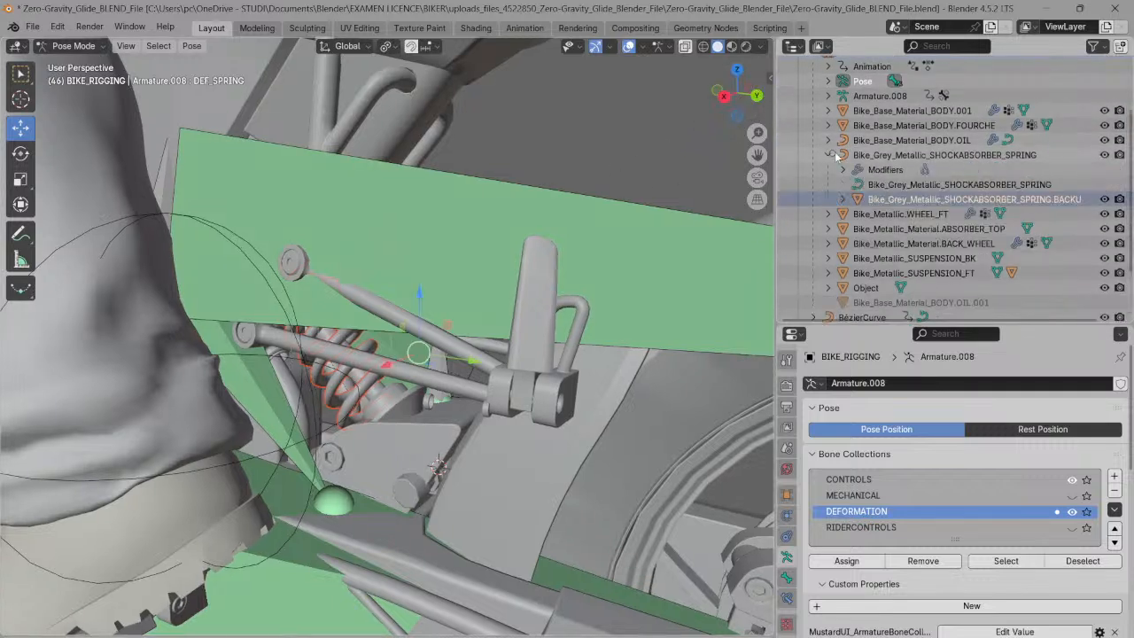
pyautogui.click(856, 66)
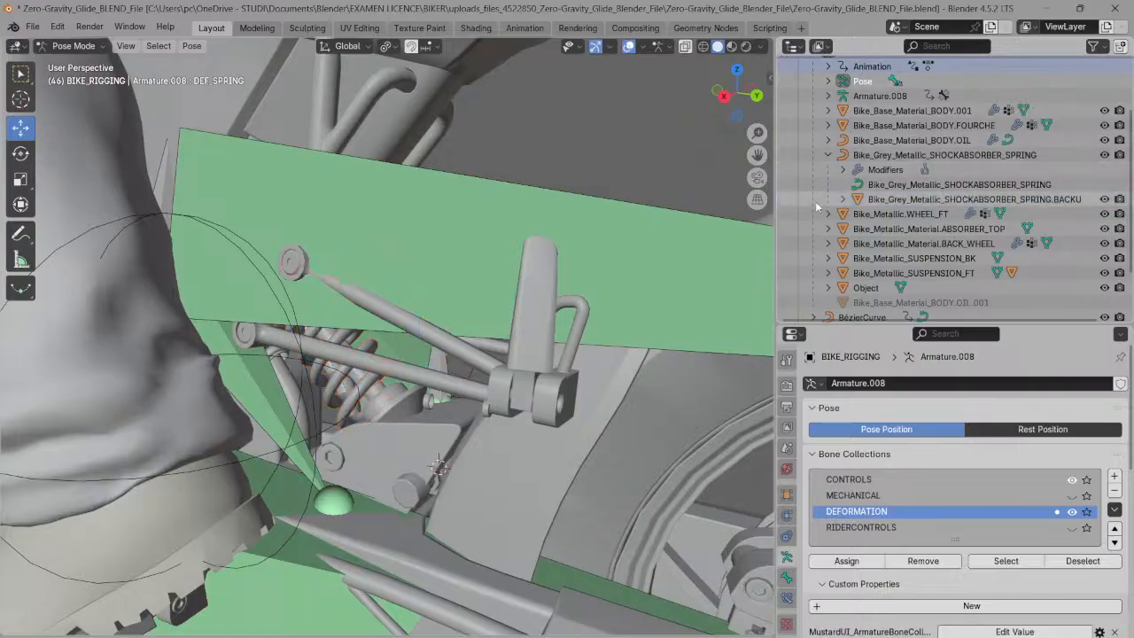
pyautogui.moveTo(722, 92); pyautogui.dragTo(479, 259)
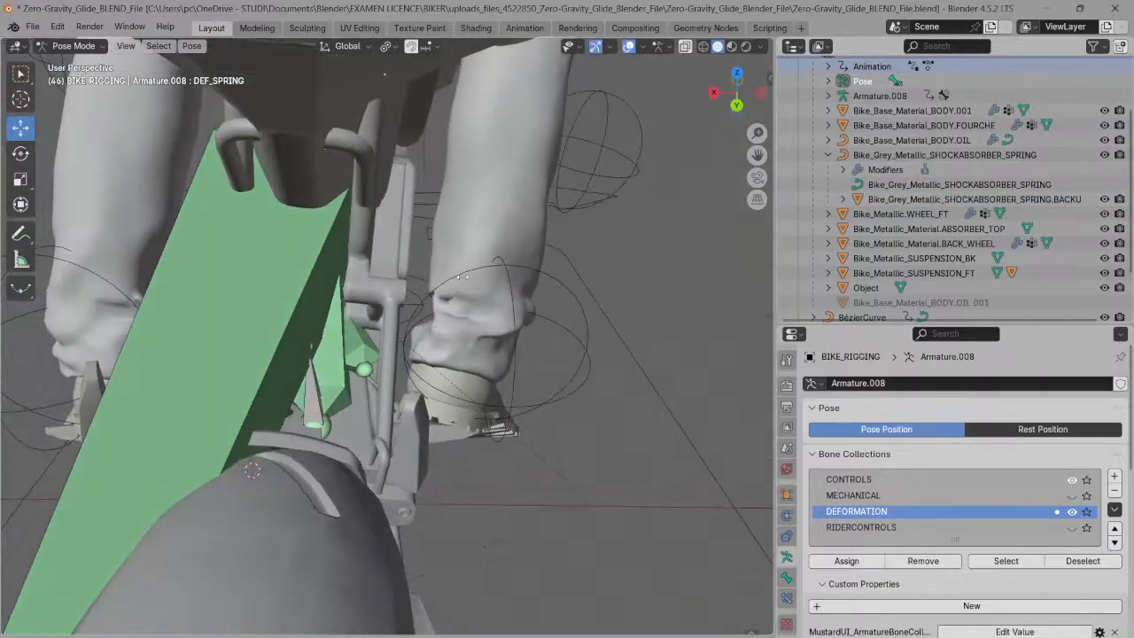
pyautogui.click(364, 344)
pyautogui.moveTo(736, 96); pyautogui.dragTo(814, 76)
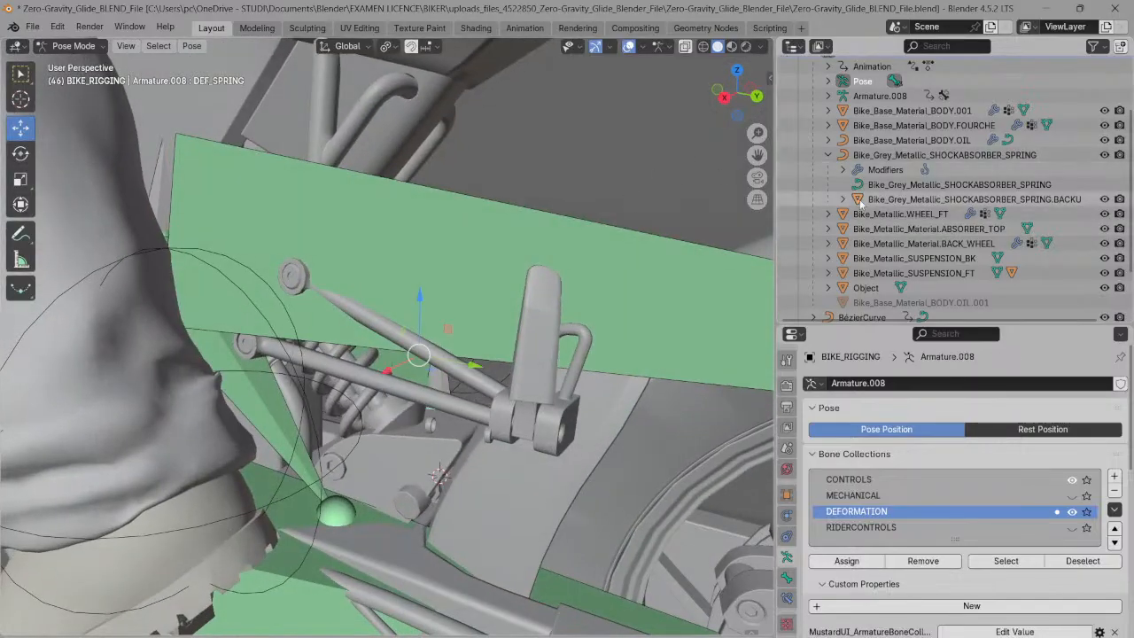
pyautogui.click(855, 202)
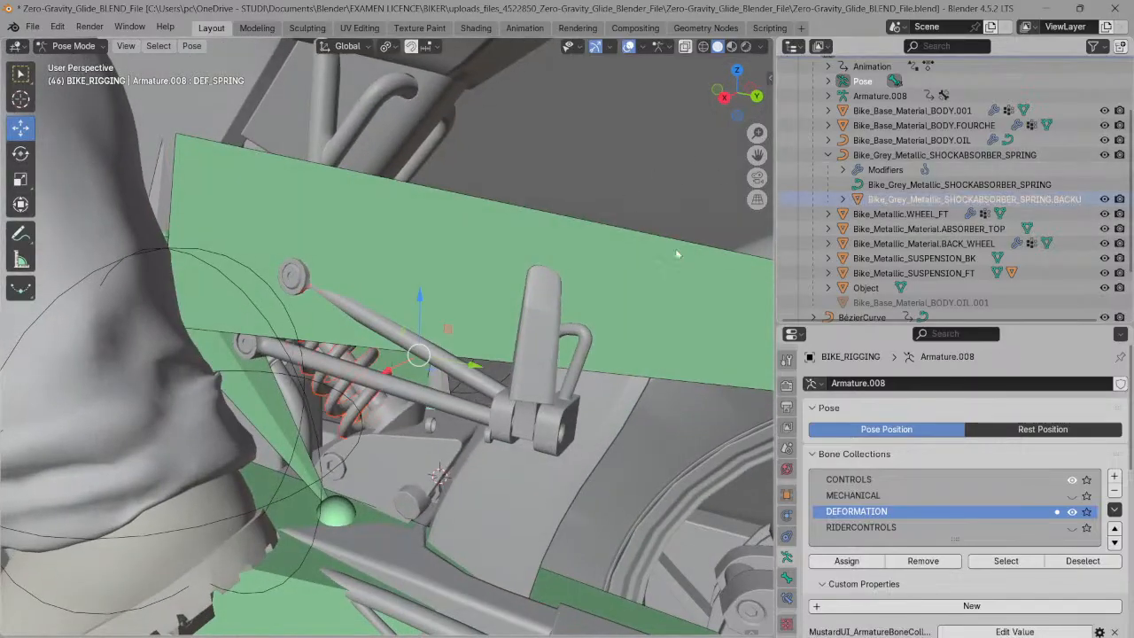
# - Try to parent the Bike_Grey_Metallic_SHOCKABSORBER_SPRING.BACKUP mesh to the DEF_SPRING bone
pyautogui.hotkey('ctrl', 'p')
pyautogui.hotkey('ctrl', 'p')
pyautogui.click(431, 242)
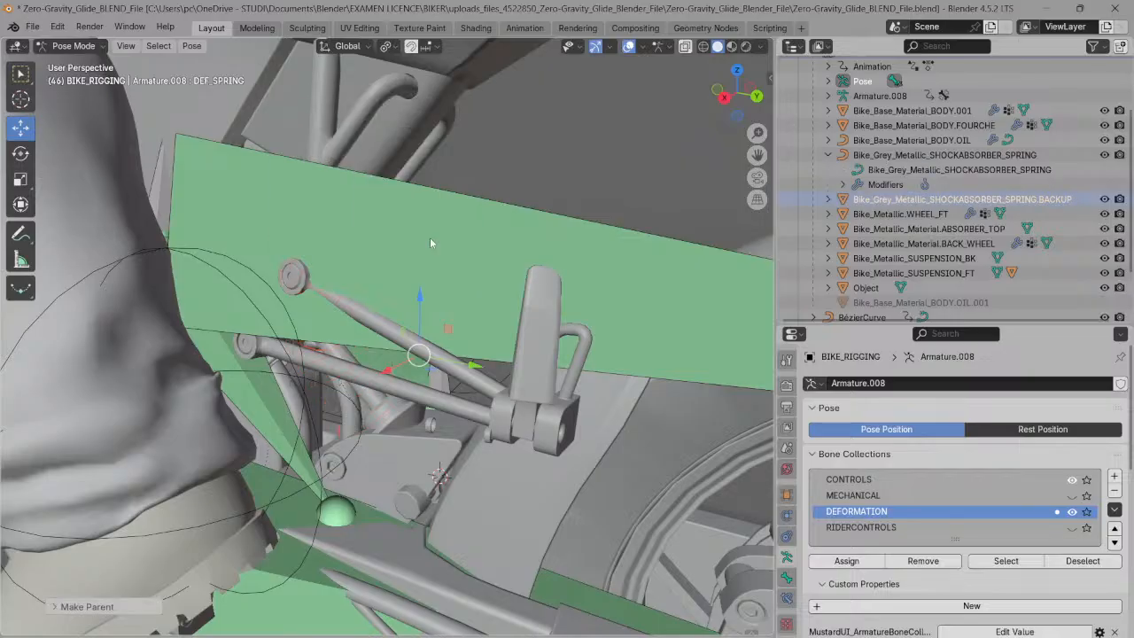
# - Examine the shock absorber area and then the whole motorcycle with its rider and rig controls
pyautogui.moveTo(736, 94); pyautogui.dragTo(763, 67)
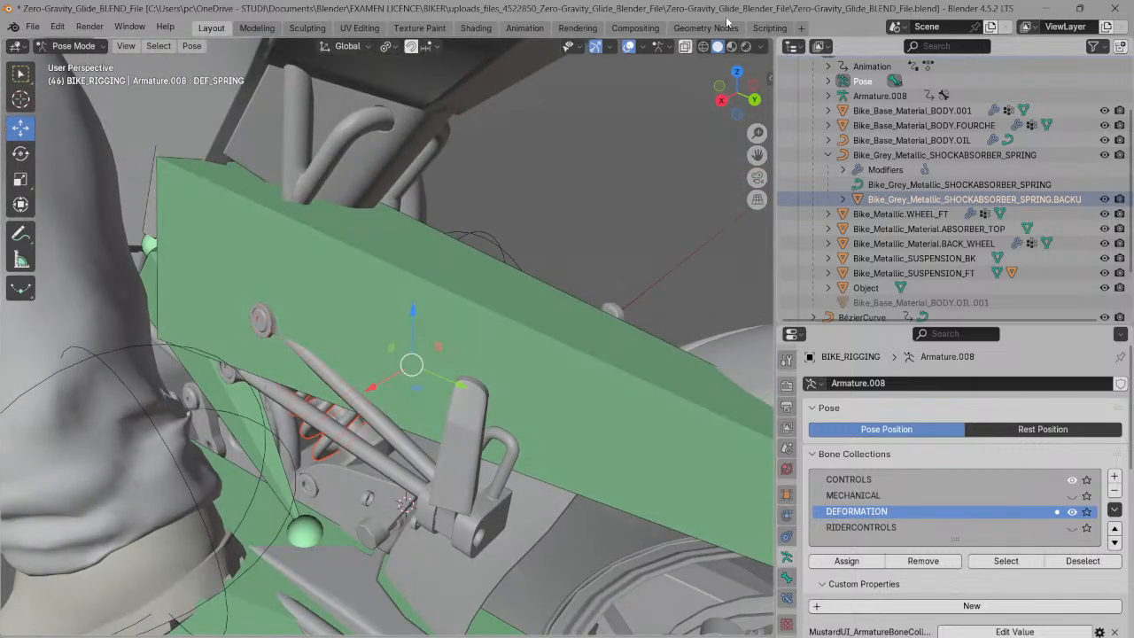
pyautogui.scroll(-5, 630, 56)
pyautogui.scroll(-1, 744, 106)
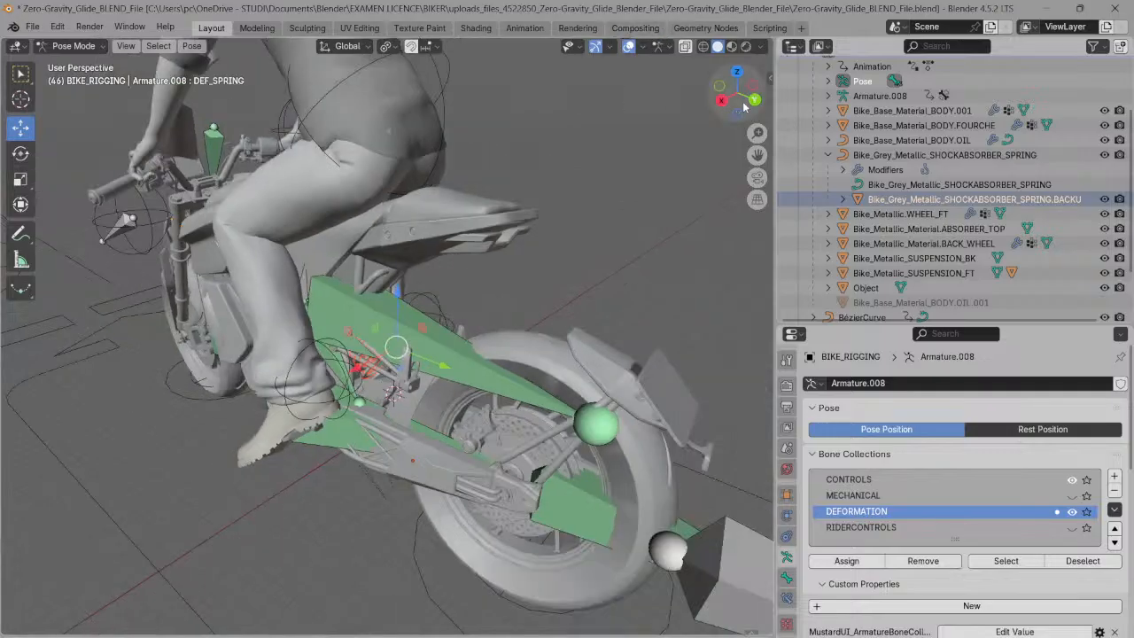
pyautogui.scroll(-2, 744, 105)
pyautogui.scroll(-2, 643, 138)
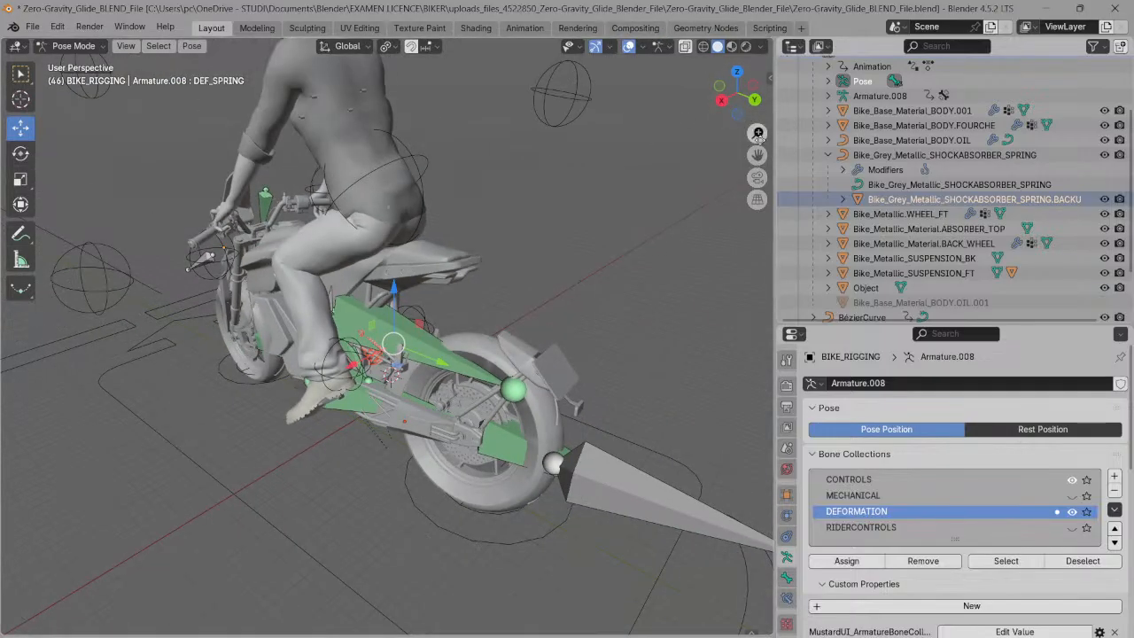
pyautogui.moveTo(765, 214); pyautogui.dragTo(765, 214)
pyautogui.moveTo(757, 155); pyautogui.dragTo(761, 257)
pyautogui.scroll(-2, 572, 140)
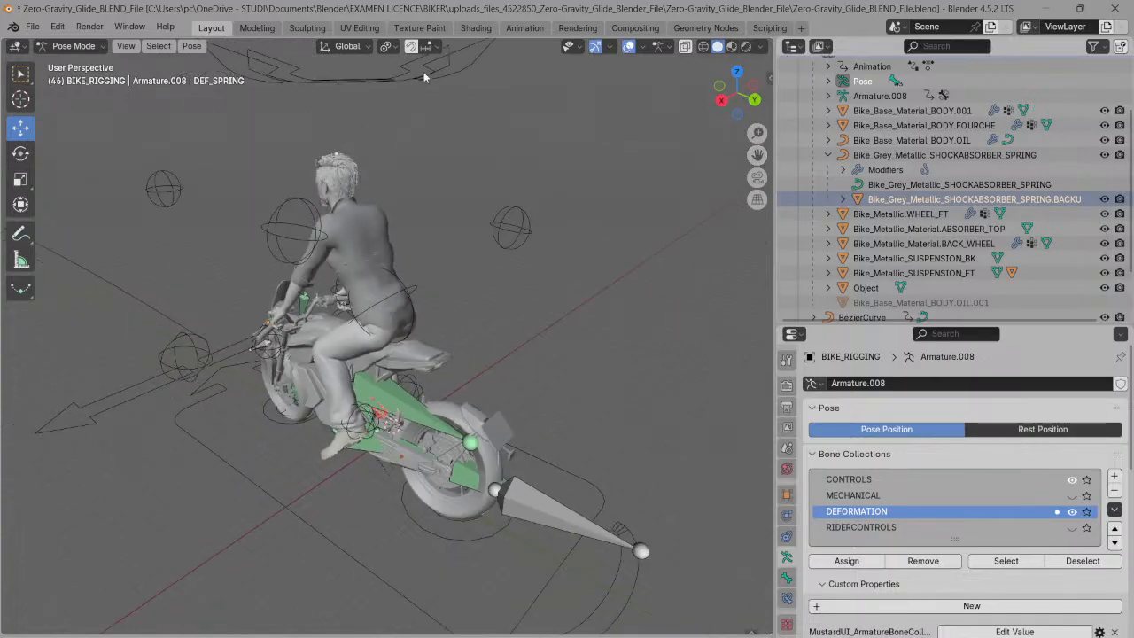
# - Select the SUSPENSION control above the rider and move it vertically up and down to test the shock absorber rig
pyautogui.click(347, 80)
pyautogui.moveTo(351, 62); pyautogui.dragTo(352, 7)
pyautogui.moveTo(352, 69); pyautogui.dragTo(367, 116)
pyautogui.click(366, 116)
pyautogui.scroll(5, 617, 144)
pyautogui.moveTo(742, 113); pyautogui.dragTo(752, 47)
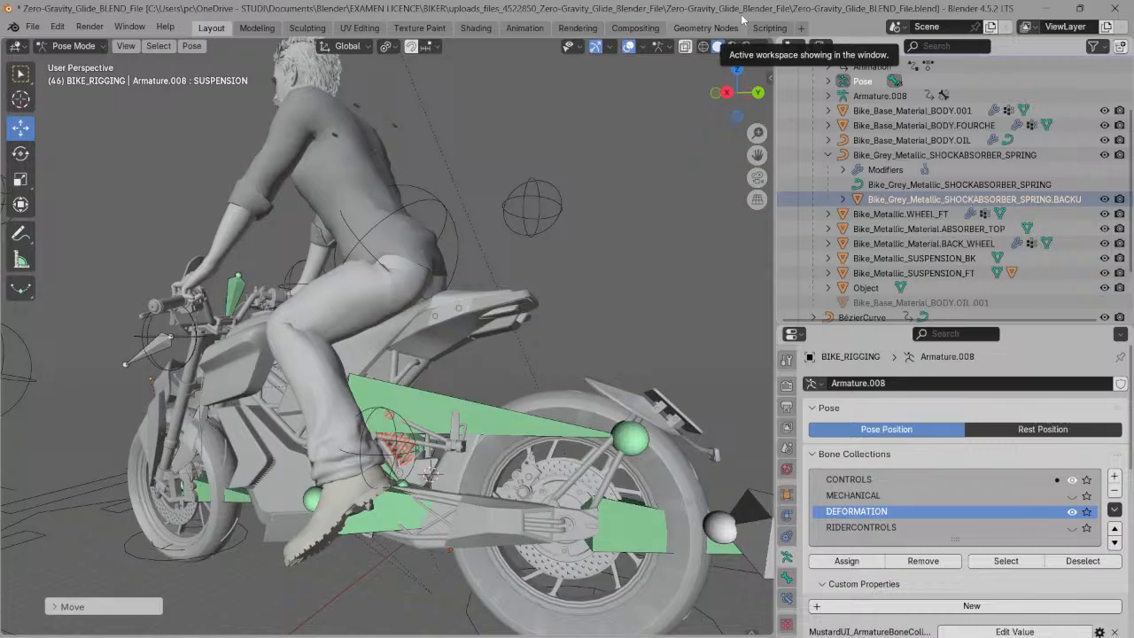
pyautogui.scroll(-2, 666, 199)
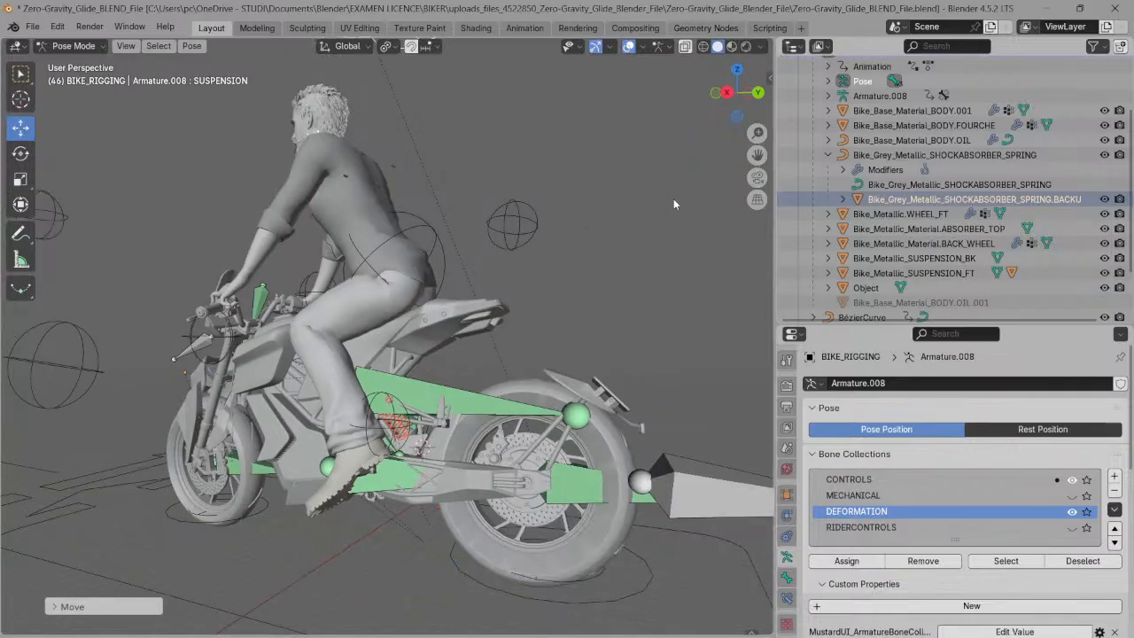
# - Hide the DEFORMATION and CONTROLS bone collections and display the motorcycle and rider with Material Preview shading
pyautogui.click(1070, 511)
pyautogui.click(1071, 480)
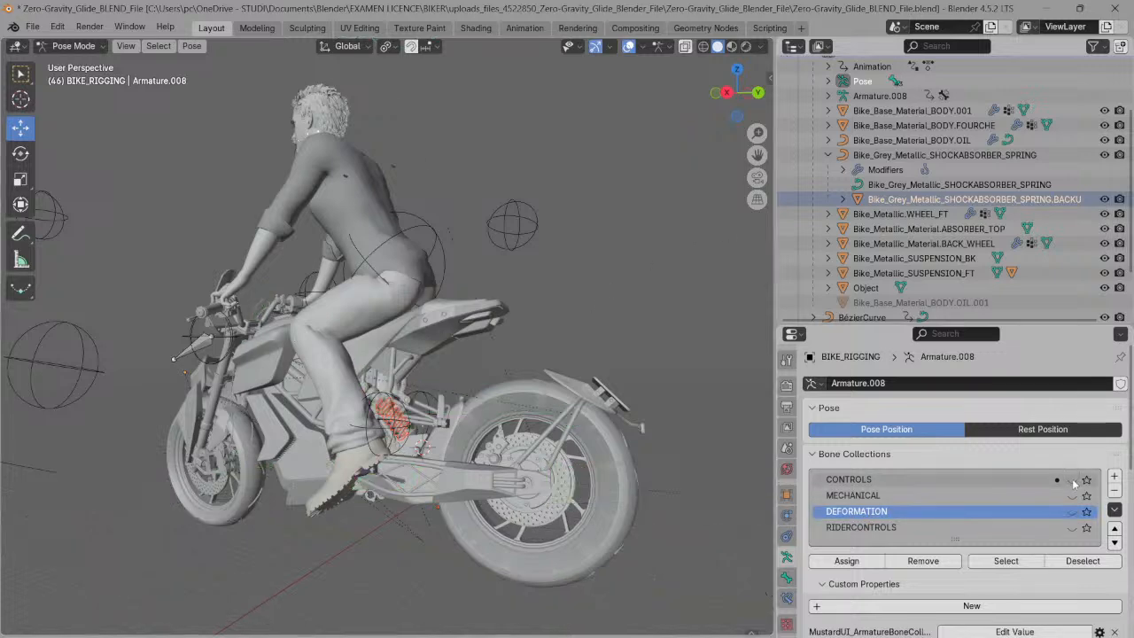
pyautogui.click(732, 46)
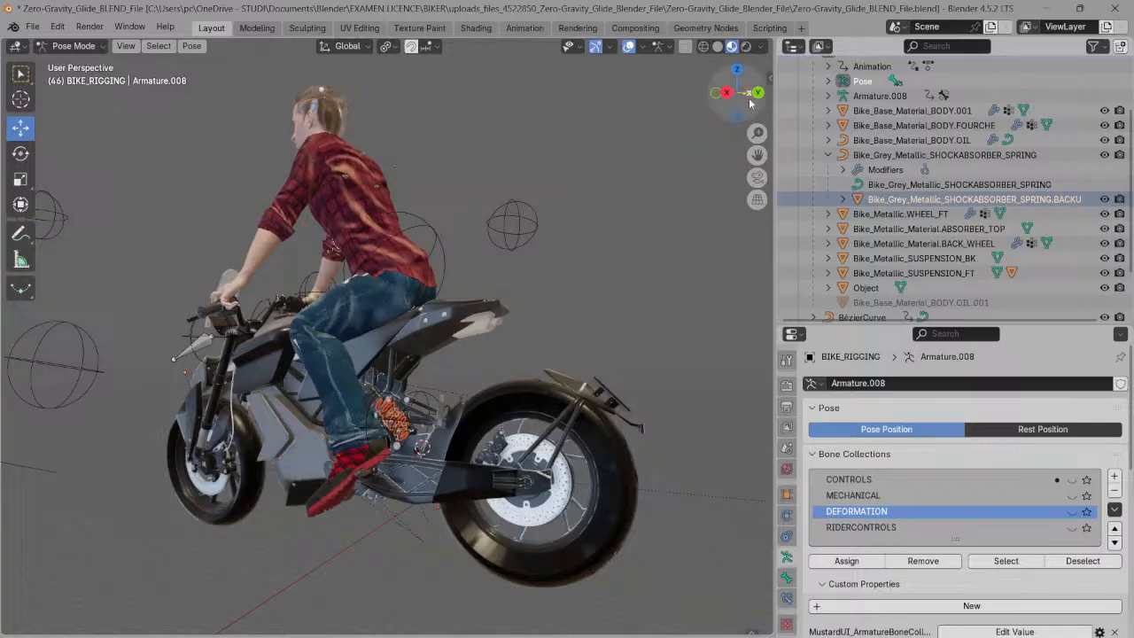
pyautogui.moveTo(735, 105); pyautogui.dragTo(650, 94)
pyautogui.moveTo(746, 109); pyautogui.dragTo(629, 89)
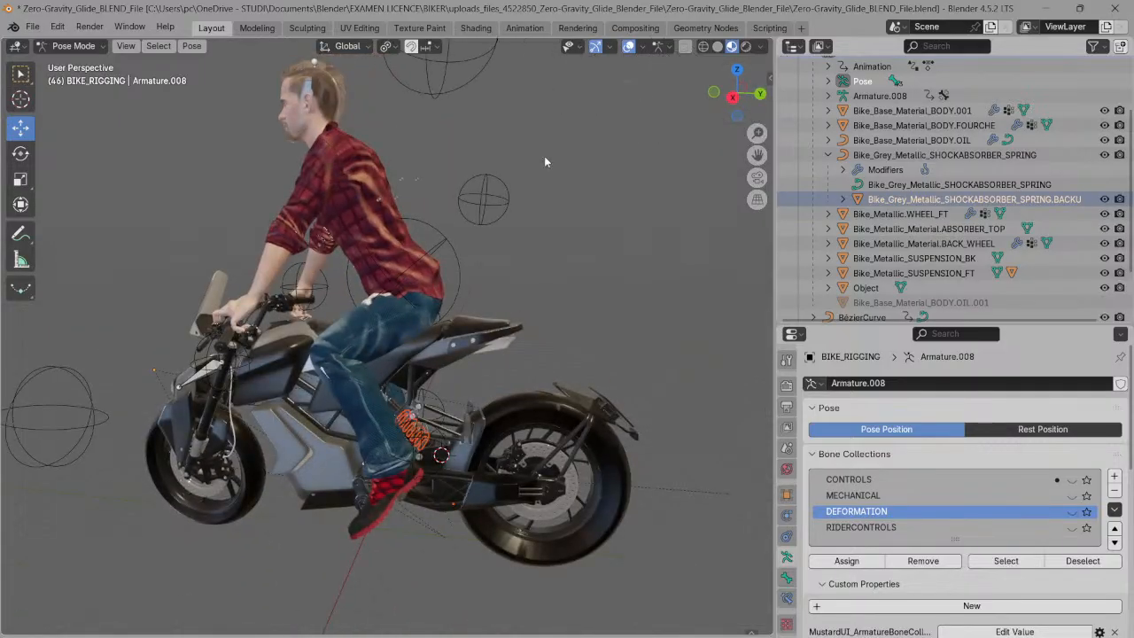
pyautogui.moveTo(732, 96); pyautogui.dragTo(646, 99)
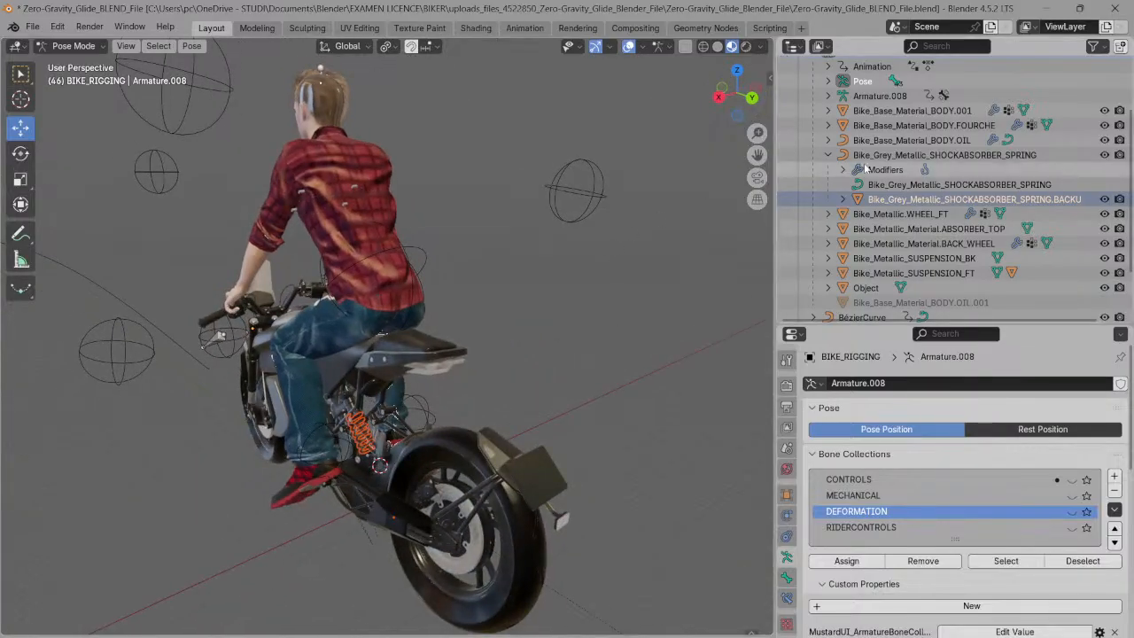
# - Select Armature.008 and collapse the Bike_Grey_Metallic_SHOCKABSORBER_SPRING children in the outliner, and set the collapsed lower editor to Timeline
pyautogui.click(879, 95)
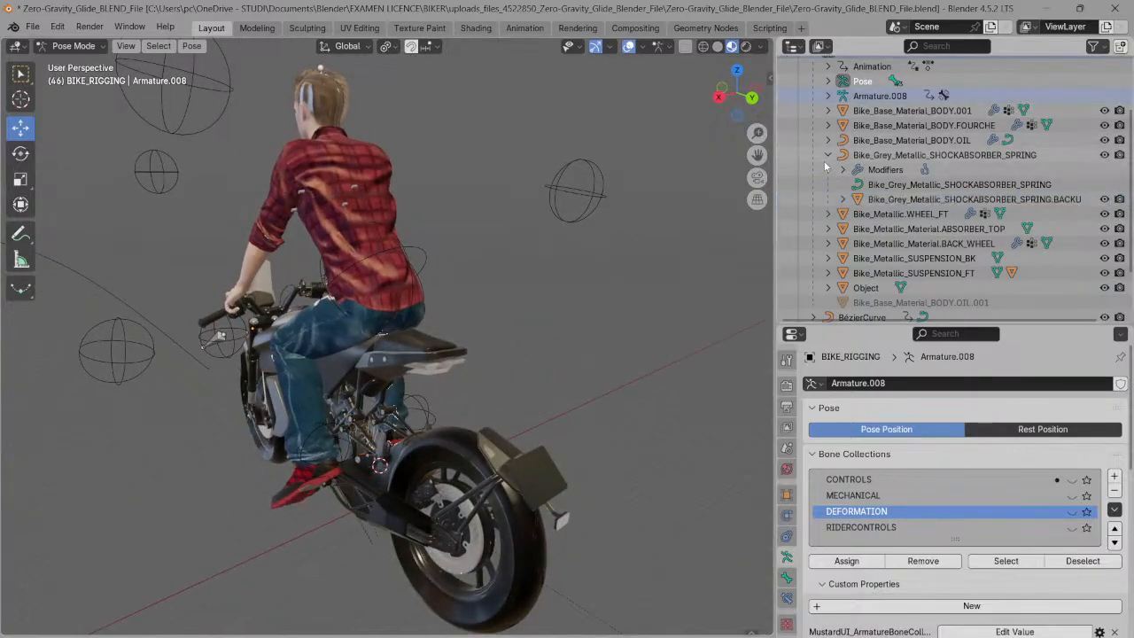
pyautogui.click(826, 156)
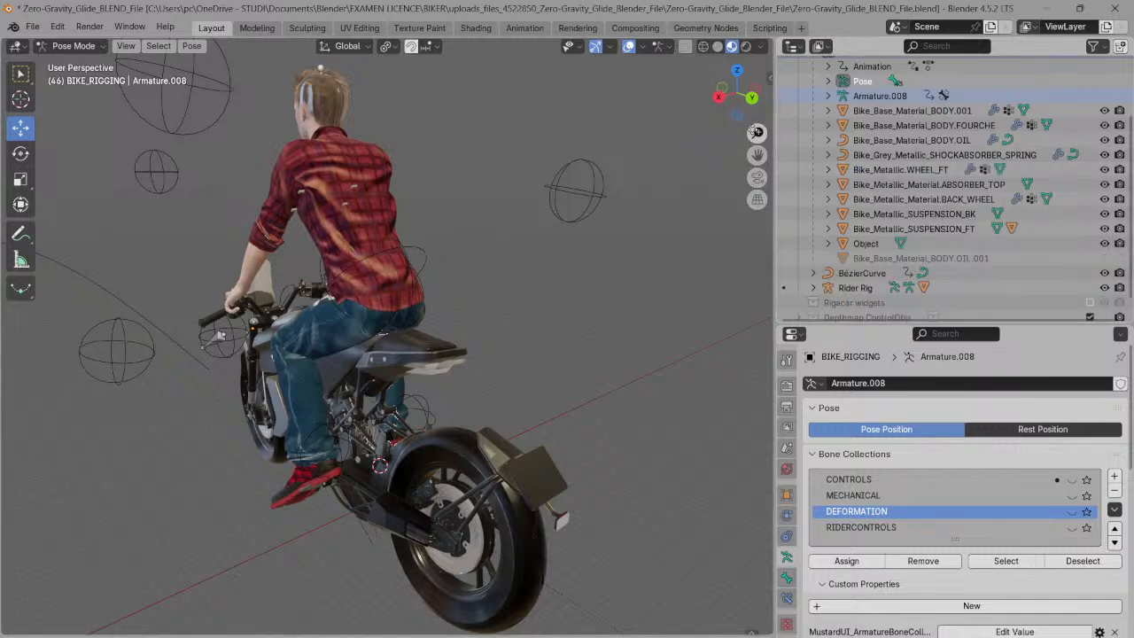
pyautogui.scroll(1, 749, 133)
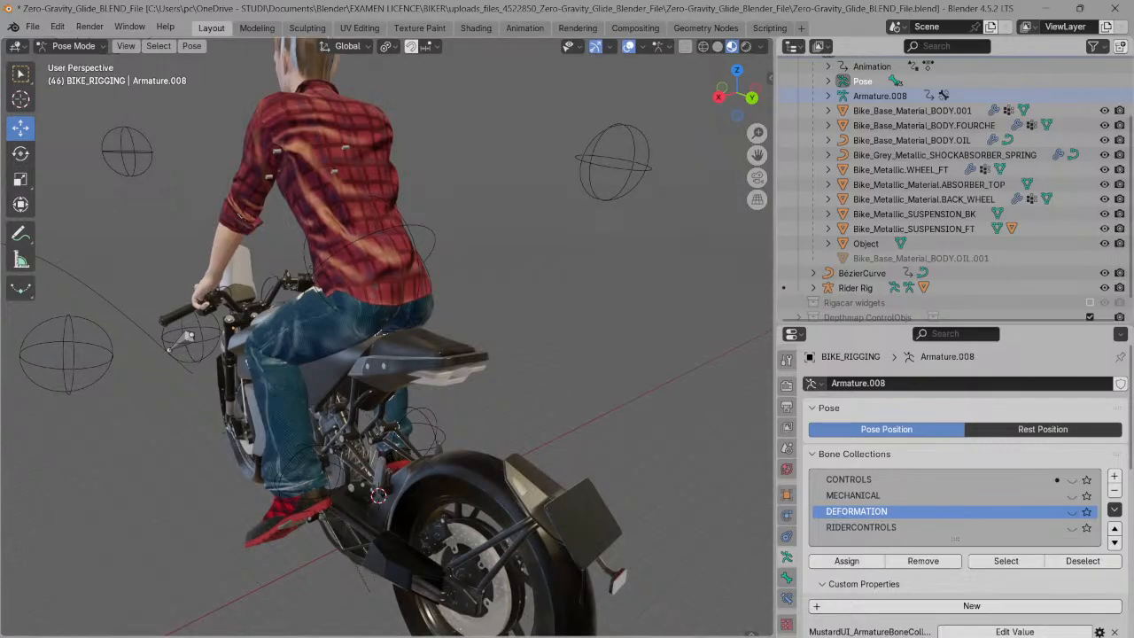
pyautogui.click(16, 634)
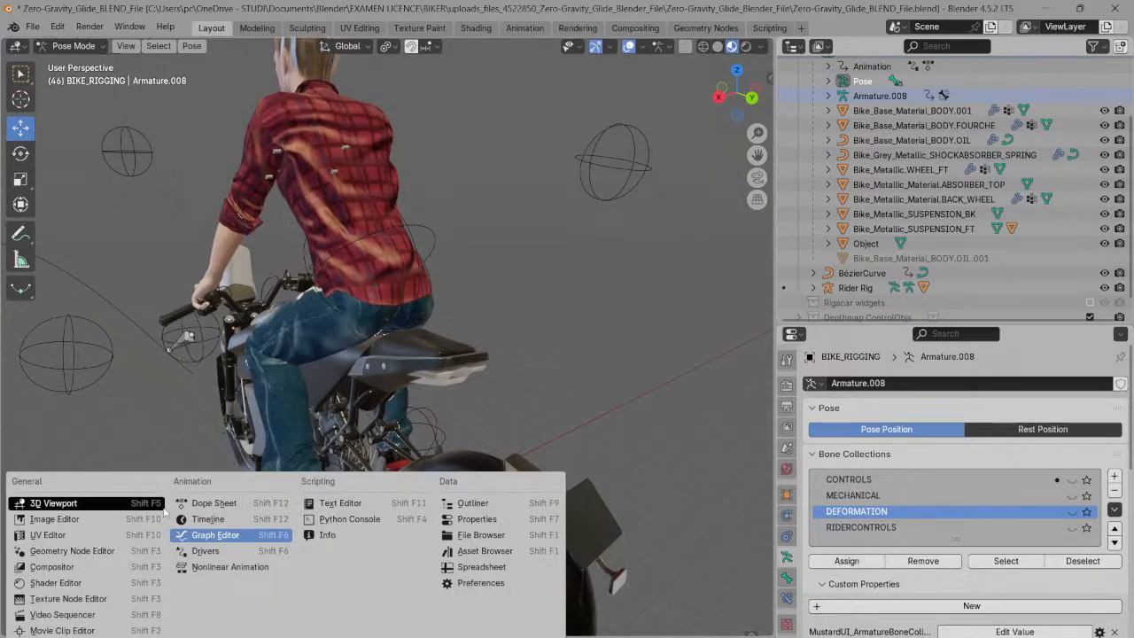
pyautogui.click(188, 519)
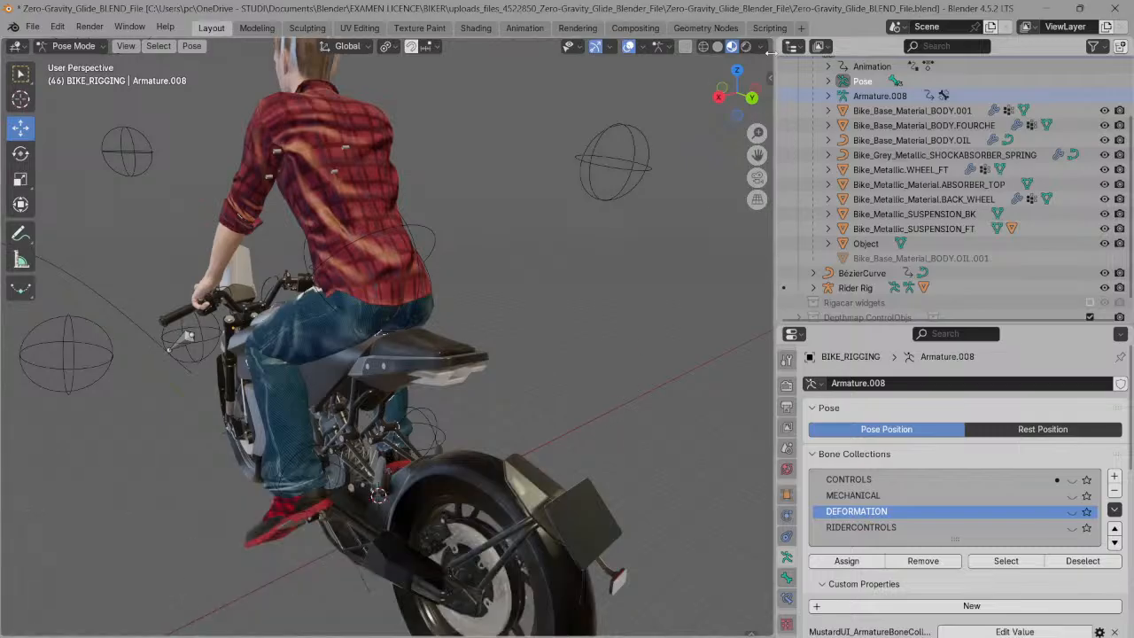
# - Examine the textured motorcycle and rider from behind, above and the side, and reselect Armature.008 in the outliner
pyautogui.moveTo(743, 95); pyautogui.dragTo(656, 81)
pyautogui.scroll(2, 602, 184)
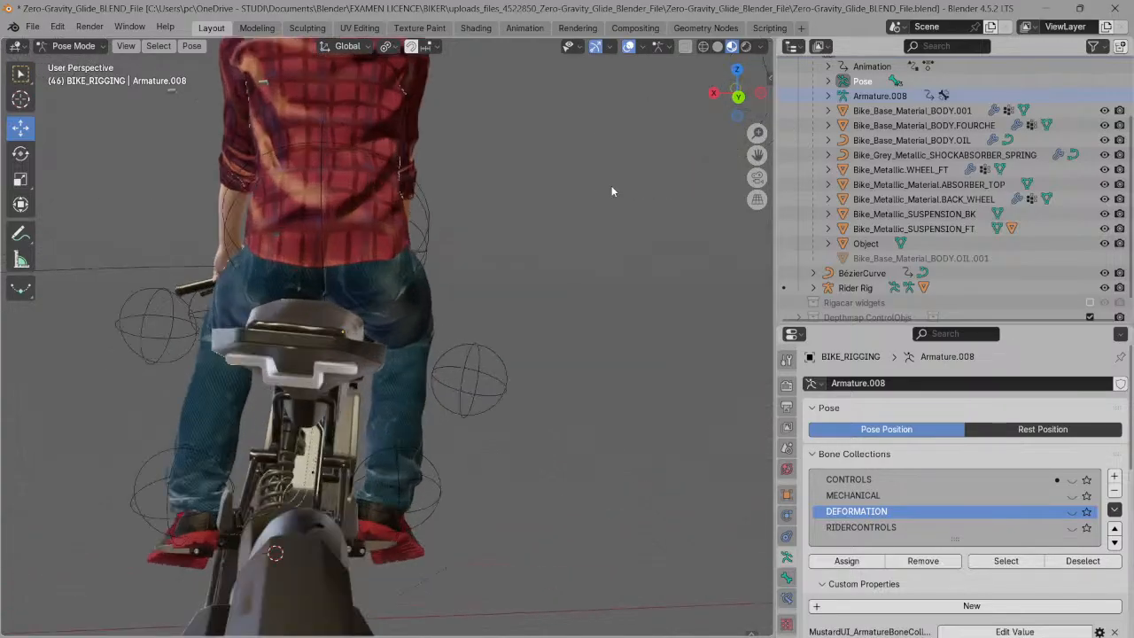
pyautogui.moveTo(758, 154); pyautogui.dragTo(876, 149)
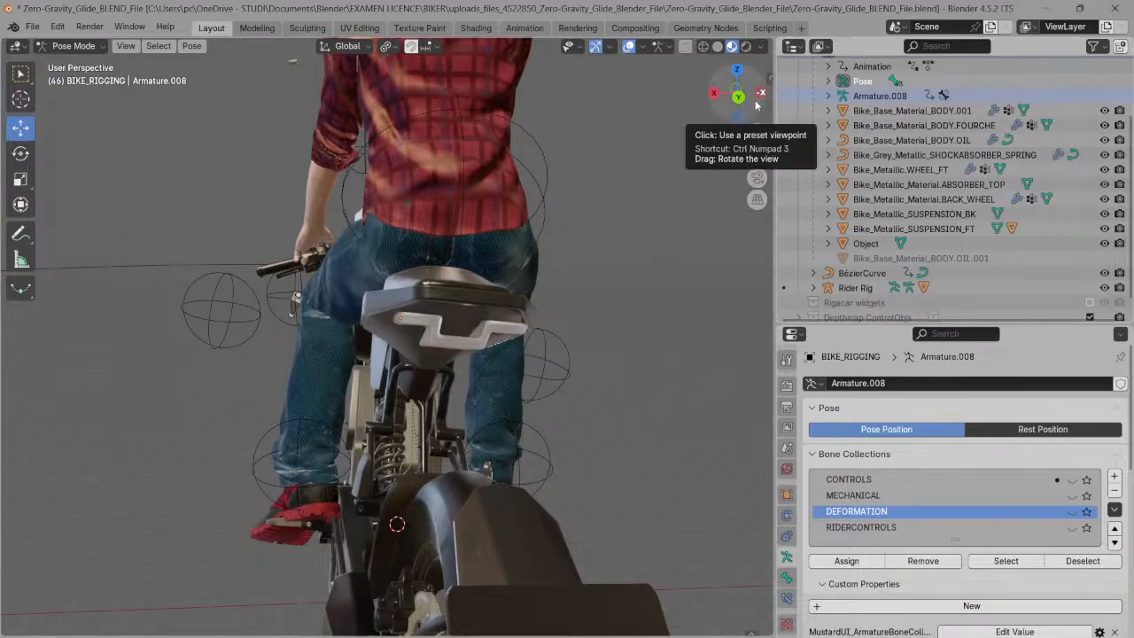
pyautogui.scroll(-2, 757, 104)
pyautogui.moveTo(733, 91); pyautogui.dragTo(568, 122)
pyautogui.scroll(3, 658, 200)
pyautogui.scroll(-4, 739, 105)
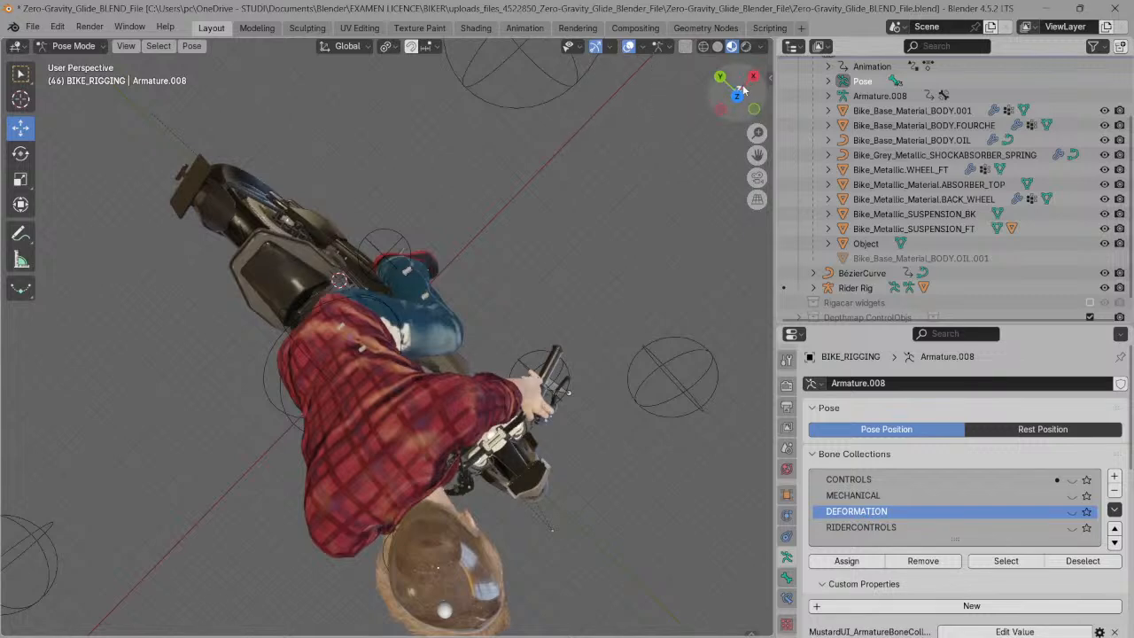
pyautogui.moveTo(735, 79); pyautogui.dragTo(809, 119)
pyautogui.moveTo(730, 90); pyautogui.dragTo(769, 110)
pyautogui.moveTo(700, 103); pyautogui.dragTo(742, 68)
pyautogui.moveTo(733, 101); pyautogui.dragTo(622, 75)
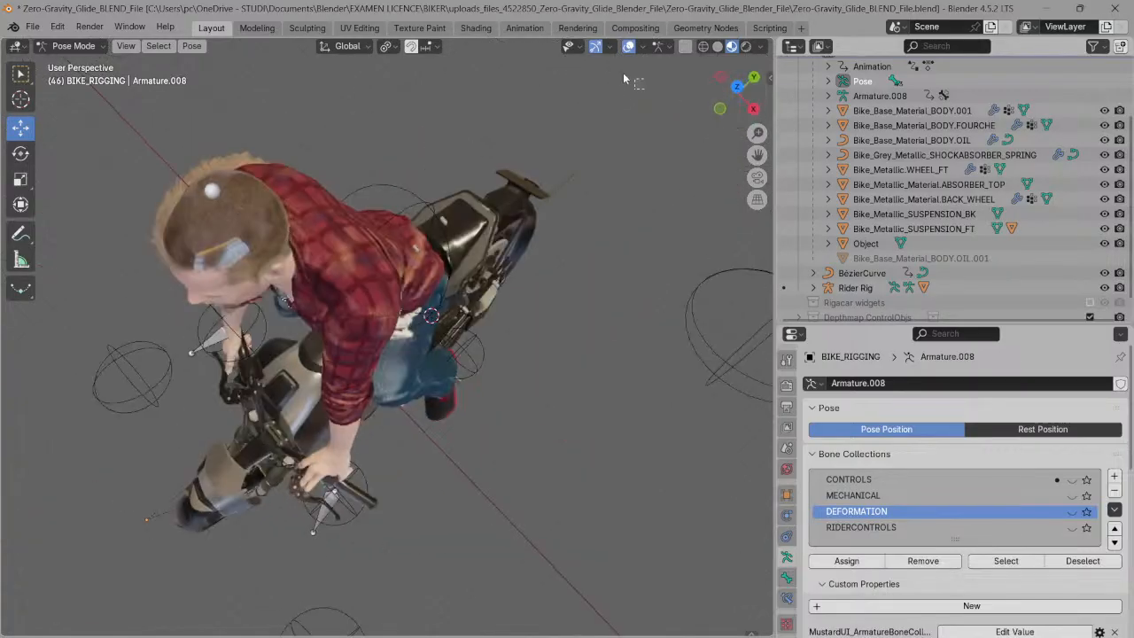
pyautogui.moveTo(742, 99)
pyautogui.mouseDown()
pyautogui.moveTo(698, 98)
pyautogui.moveTo(685, 85)
pyautogui.moveTo(744, 91)
pyautogui.moveTo(696, 54)
pyautogui.moveTo(762, 97)
pyautogui.mouseUp()
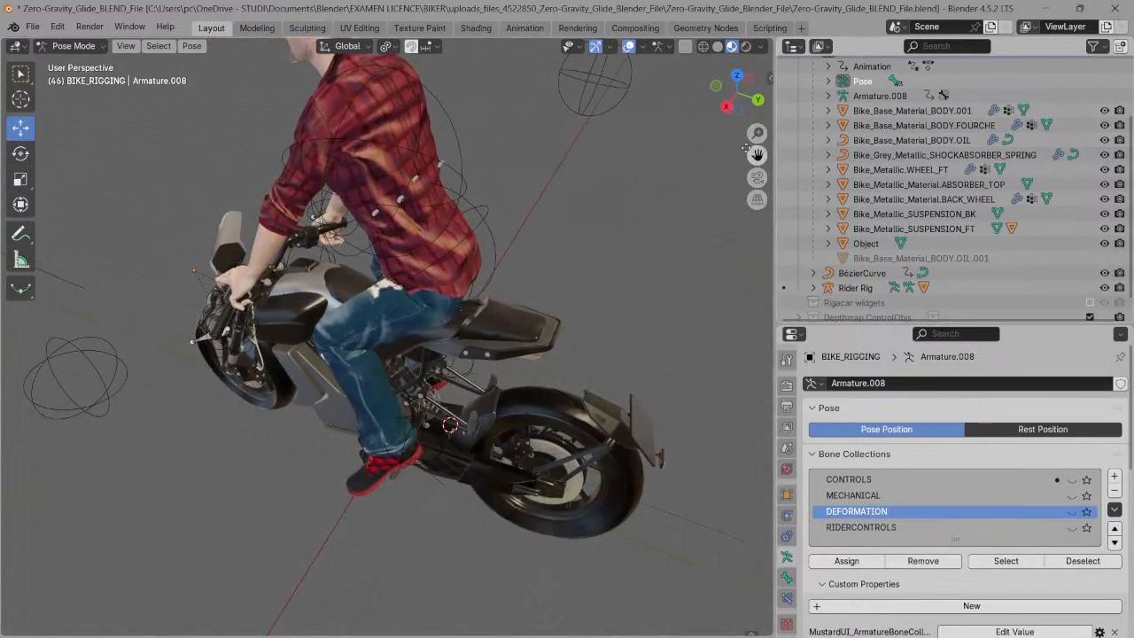
pyautogui.moveTo(746, 148); pyautogui.dragTo(615, 81)
pyautogui.moveTo(720, 87); pyautogui.dragTo(660, 139)
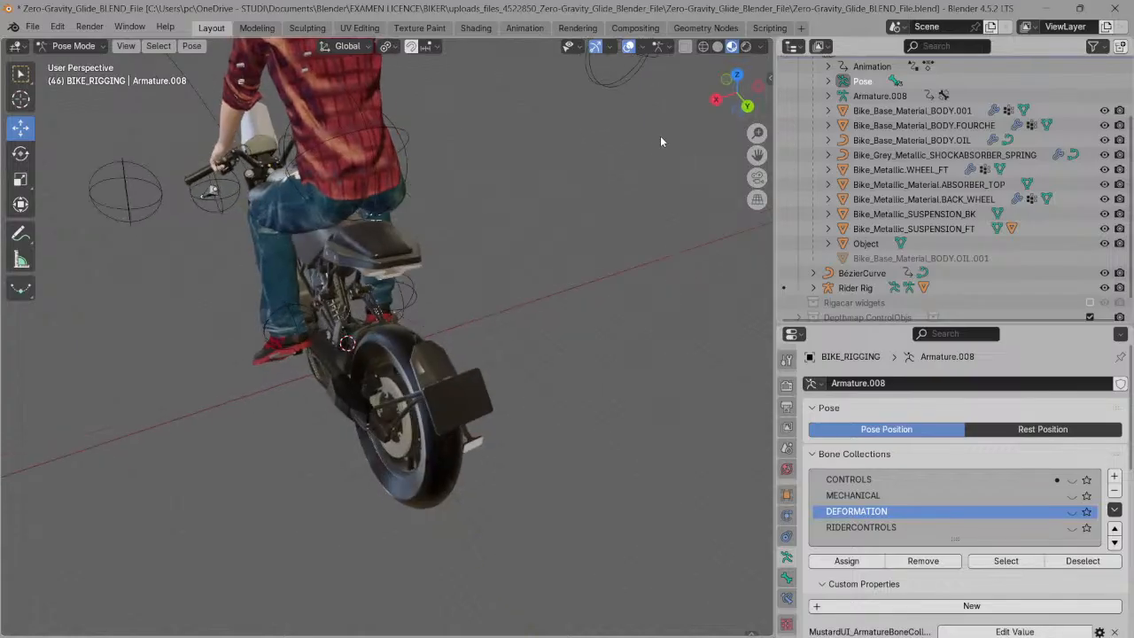
pyautogui.scroll(2, 659, 142)
pyautogui.moveTo(757, 155); pyautogui.dragTo(882, 172)
pyautogui.moveTo(742, 100); pyautogui.dragTo(780, 80)
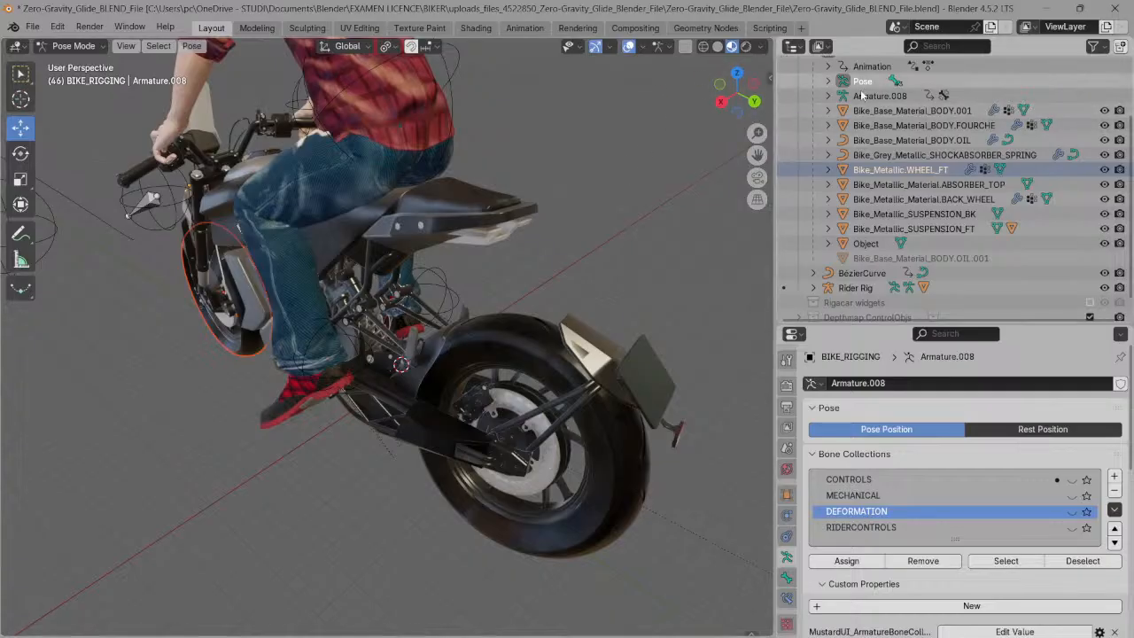
pyautogui.click(789, 97)
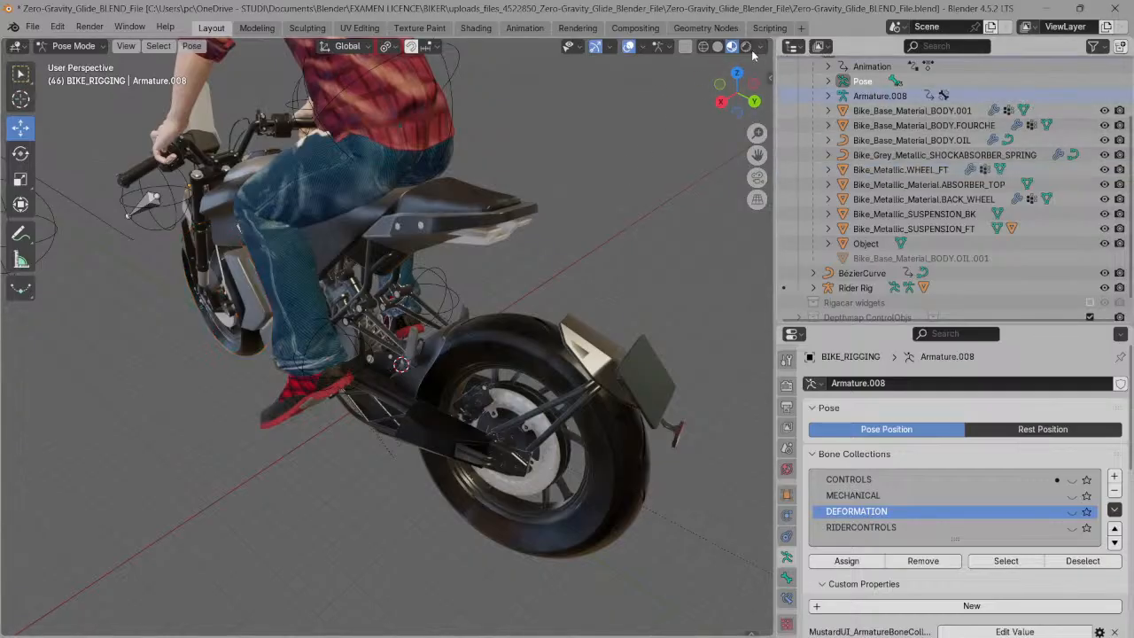
# - Examine the rear wheel, swingarm and shock absorber up close and the whole bike from the side, keeping Armature.008 selected
pyautogui.scroll(3, 719, 147)
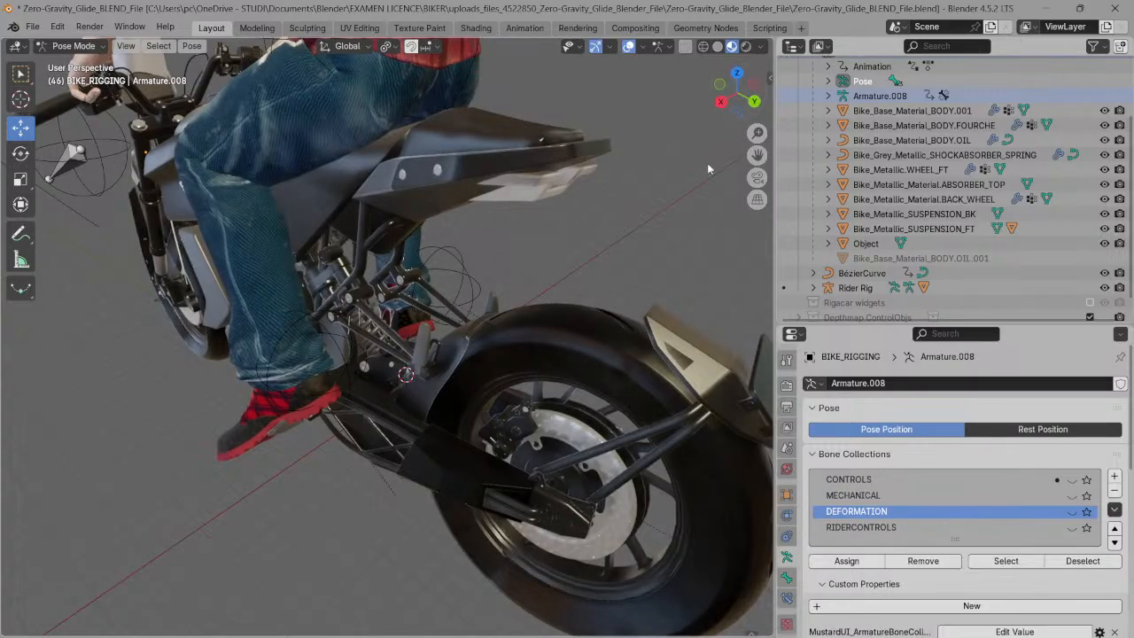
pyautogui.moveTo(732, 94); pyautogui.dragTo(766, 95)
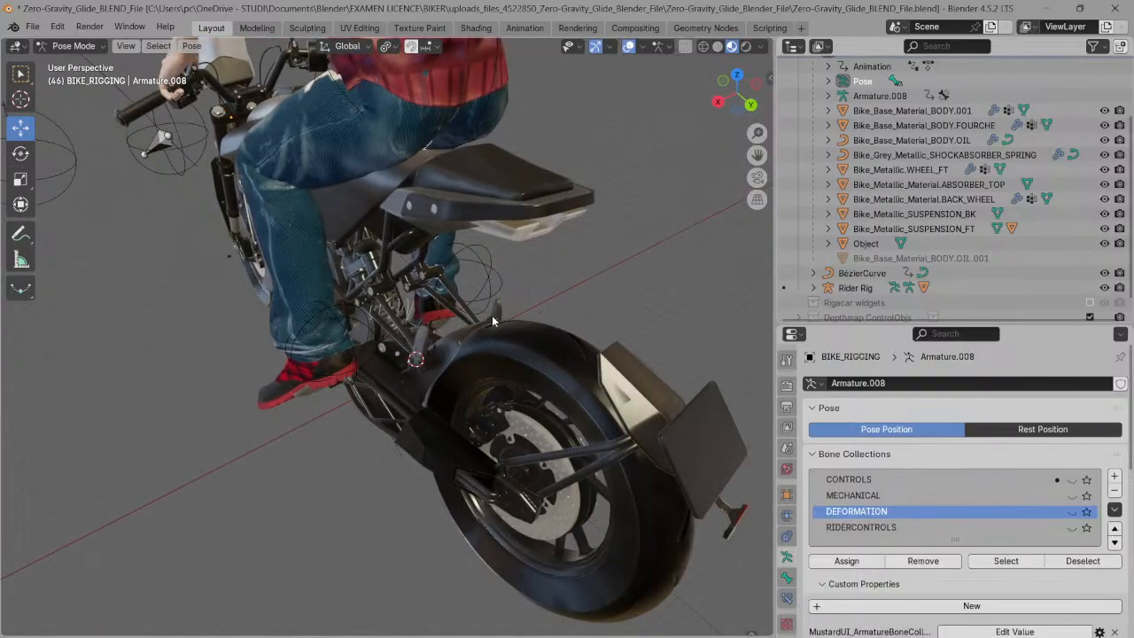
pyautogui.moveTo(735, 88); pyautogui.dragTo(711, 80)
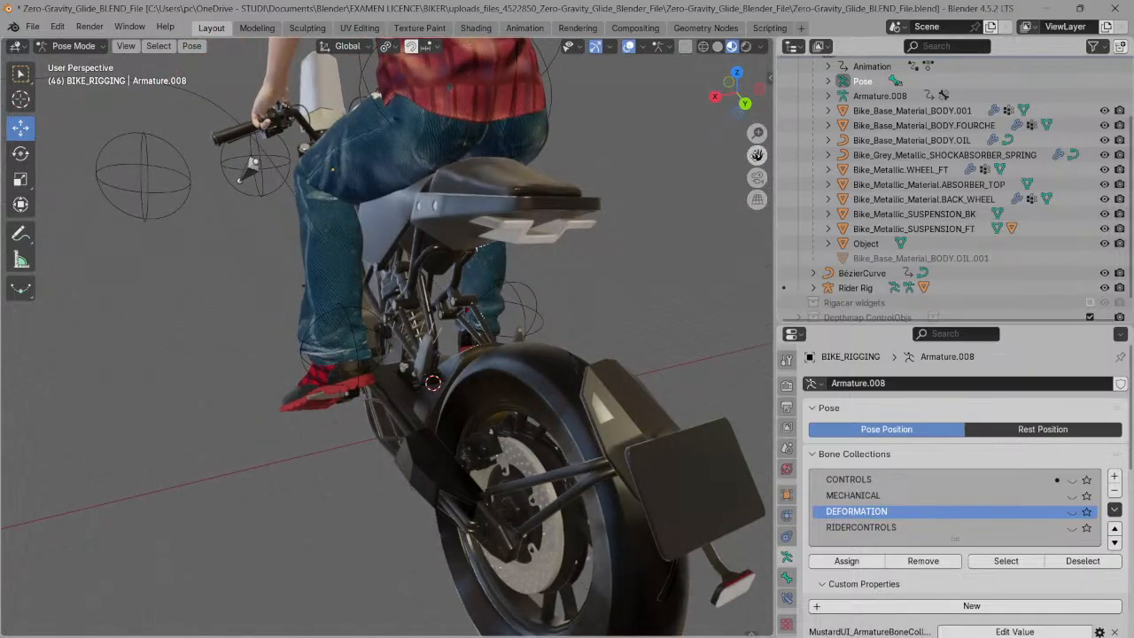
pyautogui.moveTo(756, 155); pyautogui.dragTo(603, 91)
pyautogui.moveTo(733, 98); pyautogui.dragTo(563, 102)
pyautogui.moveTo(722, 78); pyautogui.dragTo(611, 57)
pyautogui.scroll(-3, 738, 86)
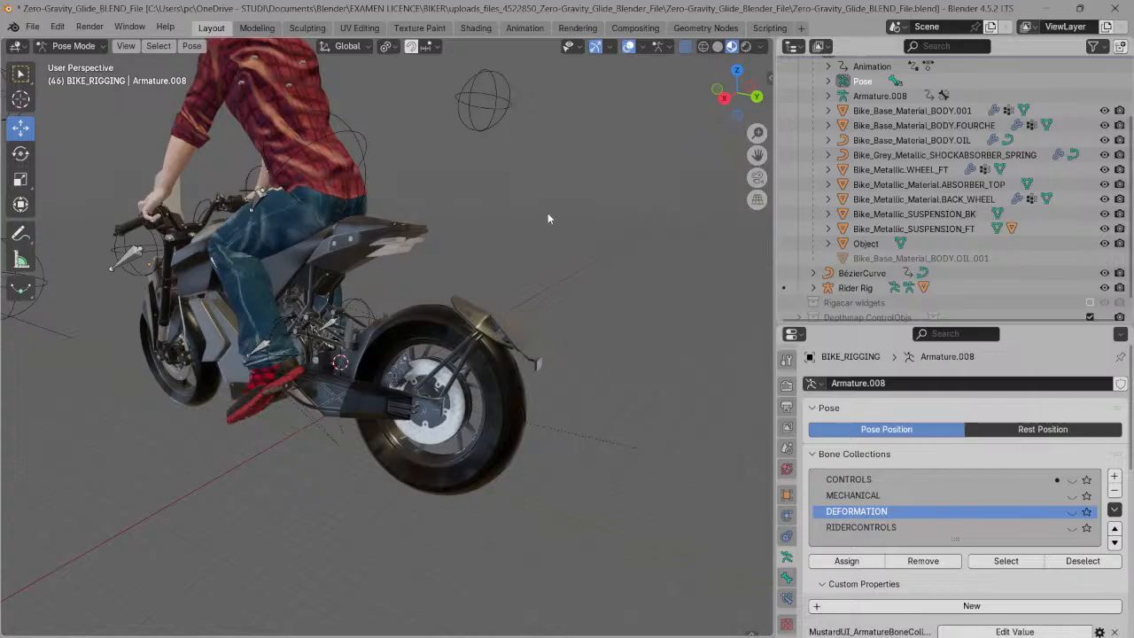
pyautogui.moveTo(751, 74); pyautogui.dragTo(700, 127)
pyautogui.scroll(-2, 747, 122)
pyautogui.scroll(2, 746, 122)
pyautogui.scroll(-1, 757, 155)
pyautogui.moveTo(756, 155); pyautogui.dragTo(687, 129)
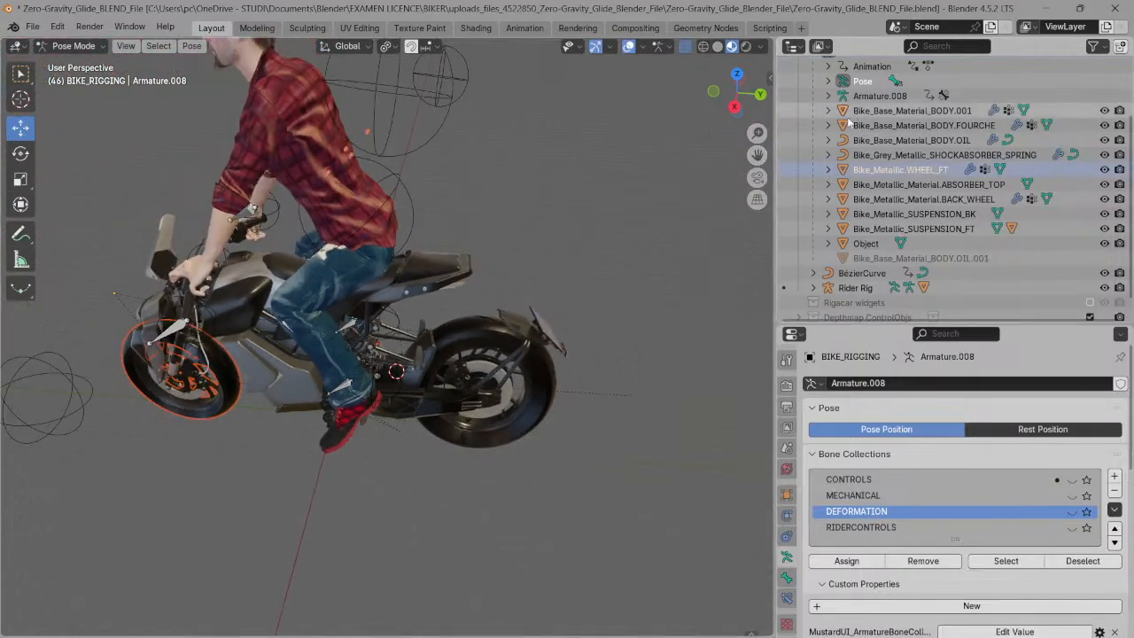
pyautogui.click(848, 99)
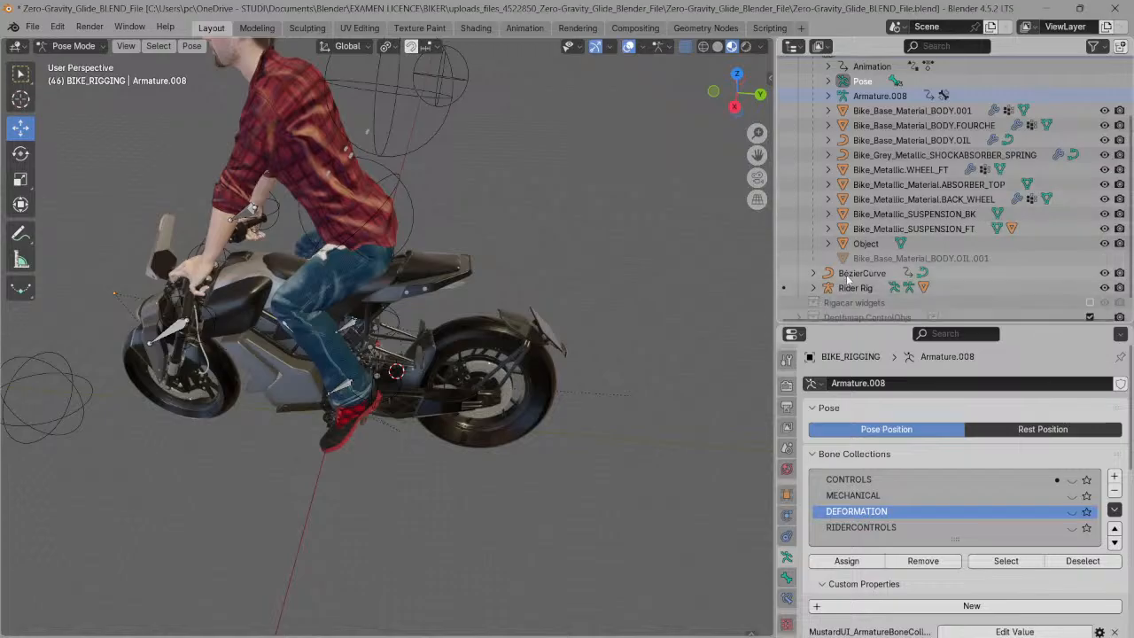
pyautogui.moveTo(1129, 203)
pyautogui.mouseDown()
pyautogui.moveTo(1129, 181)
pyautogui.moveTo(1132, 195)
pyautogui.mouseUp()
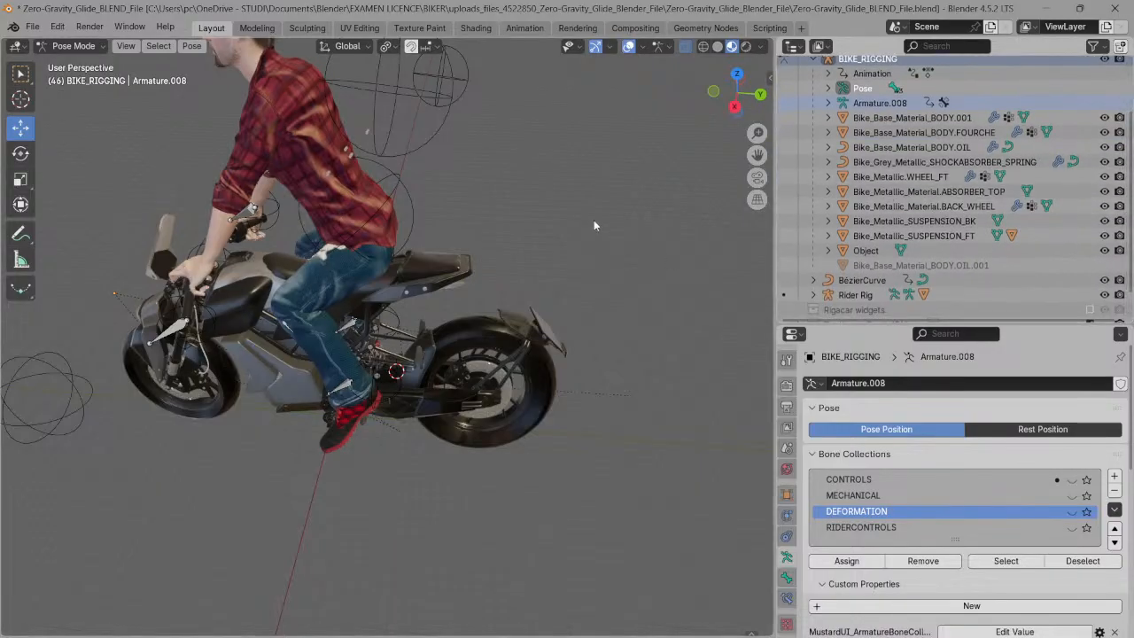
# - Inspect the motorcycle's rear suspension area again and check the bike and rider in the Back Orthographic view
pyautogui.scroll(3, 516, 146)
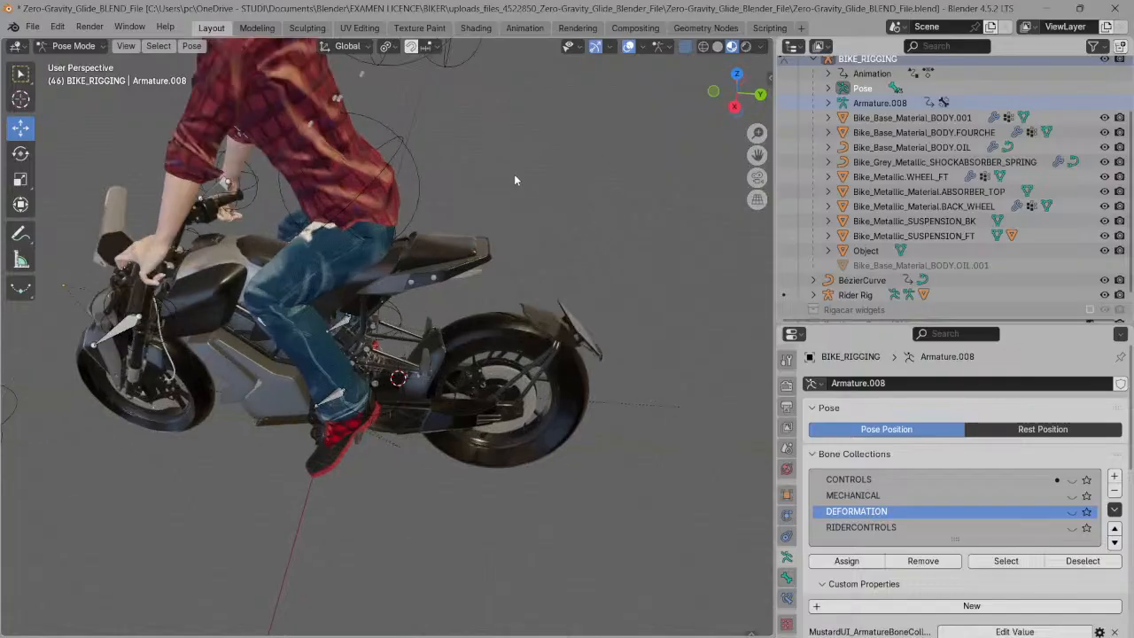
pyautogui.moveTo(740, 96); pyautogui.dragTo(707, 125)
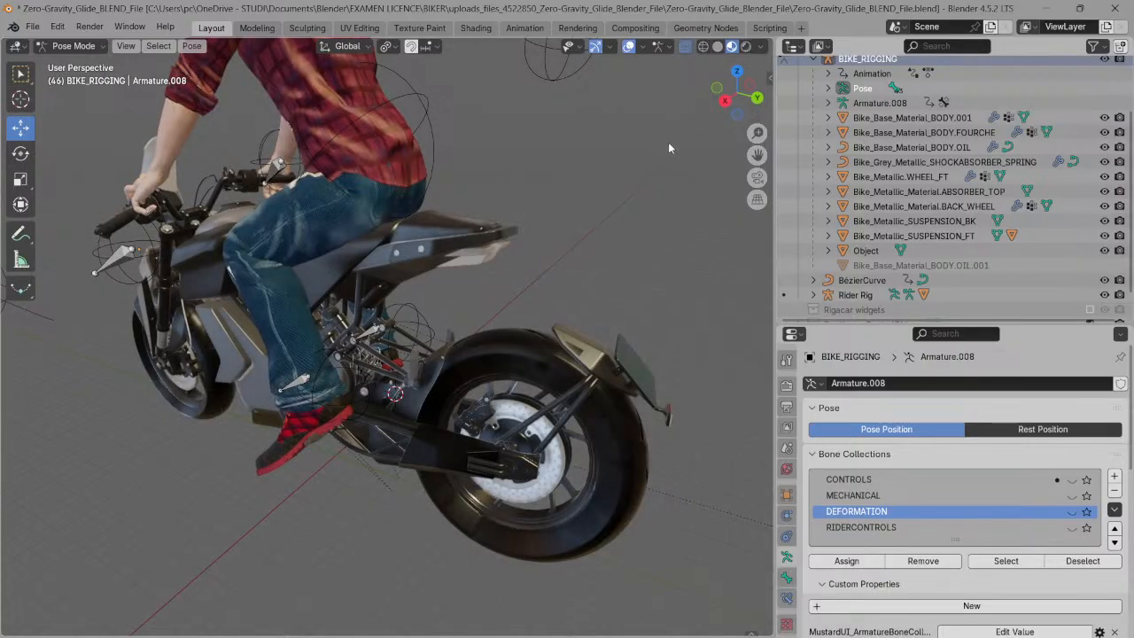
pyautogui.moveTo(745, 109)
pyautogui.mouseDown()
pyautogui.moveTo(713, 111)
pyautogui.moveTo(733, 100)
pyautogui.moveTo(767, 132)
pyautogui.moveTo(741, 113)
pyautogui.mouseUp()
pyautogui.click(735, 113)
pyautogui.moveTo(717, 162)
pyautogui.mouseDown()
pyautogui.moveTo(732, 112)
pyautogui.moveTo(713, 167)
pyautogui.moveTo(716, 140)
pyautogui.mouseUp()
pyautogui.moveTo(744, 89); pyautogui.dragTo(780, 112)
pyautogui.scroll(-2, 786, 99)
pyautogui.moveTo(729, 79); pyautogui.dragTo(672, 59)
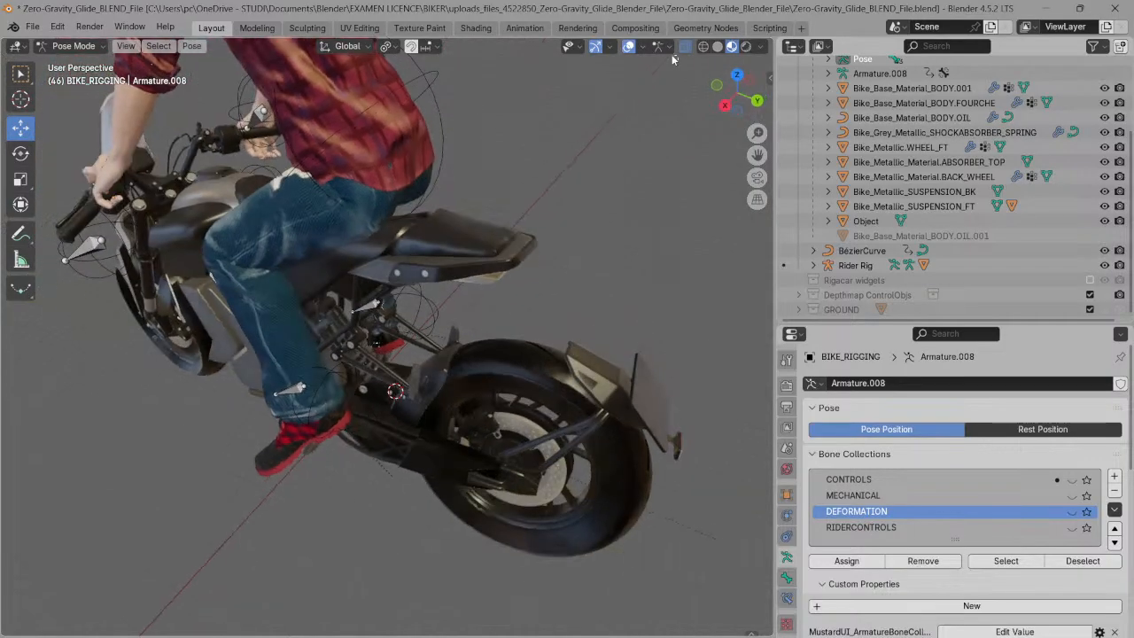
pyautogui.moveTo(732, 104); pyautogui.dragTo(690, 48)
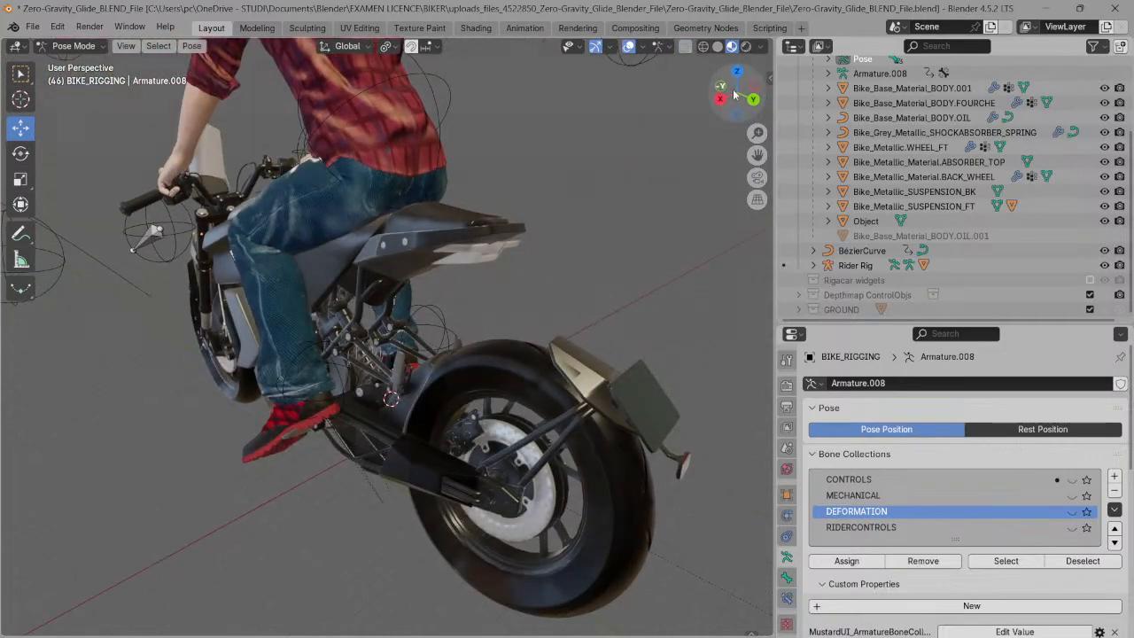
pyautogui.click(733, 96)
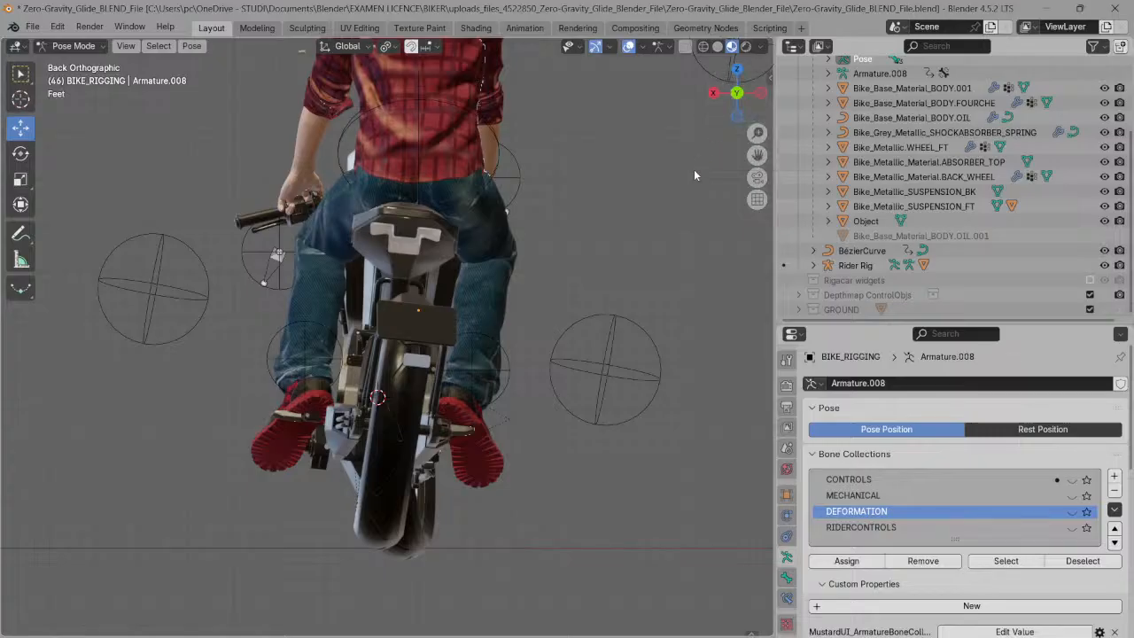
pyautogui.scroll(-3, 713, 139)
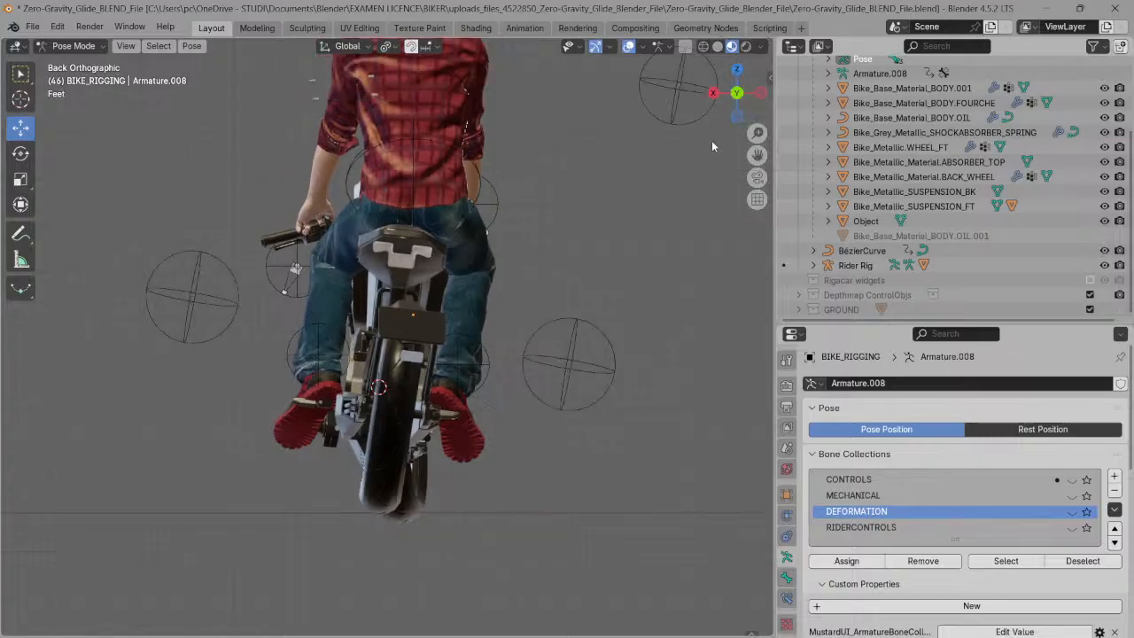
pyautogui.moveTo(735, 96); pyautogui.dragTo(748, 108)
# - Show the CONTROLS bone collection, test the DRIFT control by rotating it around the global Z axis, and undo the rotation
pyautogui.click(1071, 480)
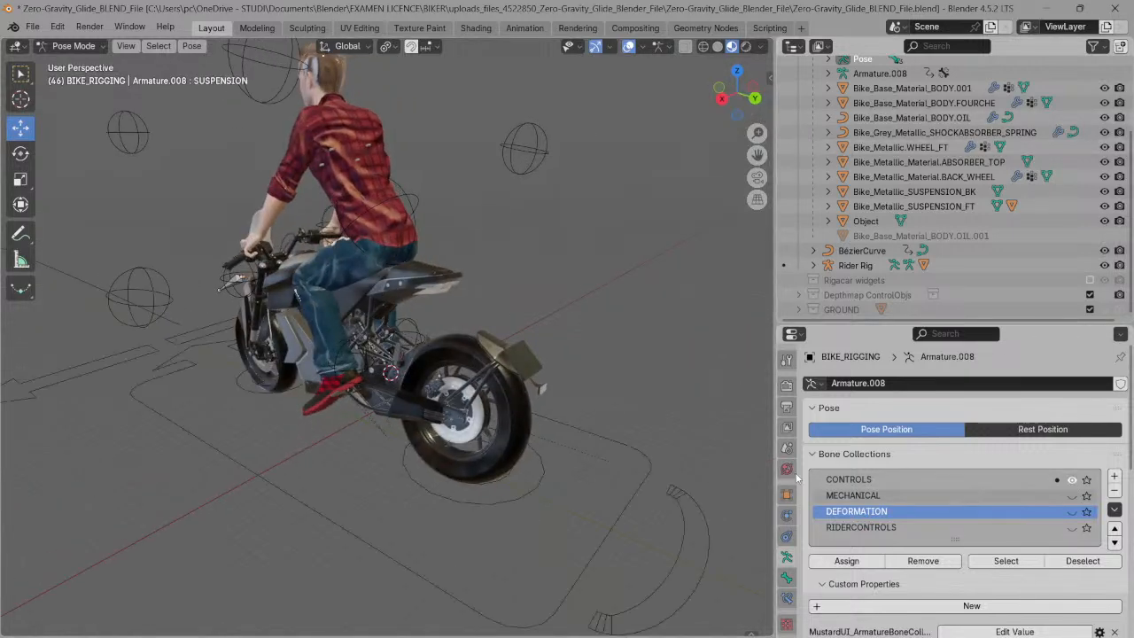
pyautogui.click(706, 538)
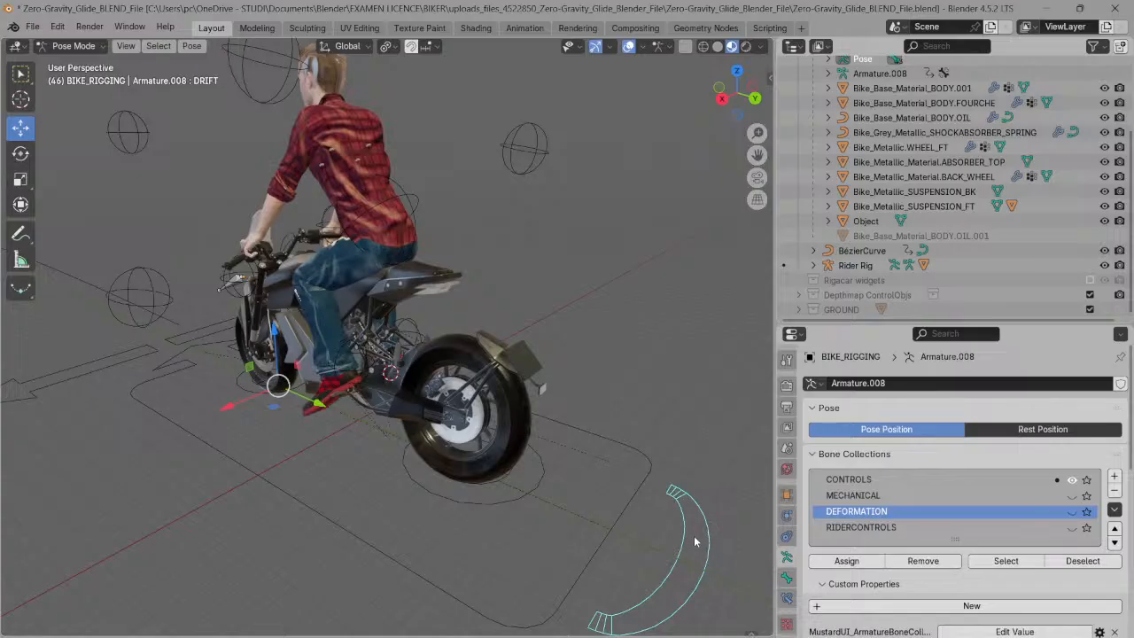
pyautogui.press('r')
pyautogui.press('z')
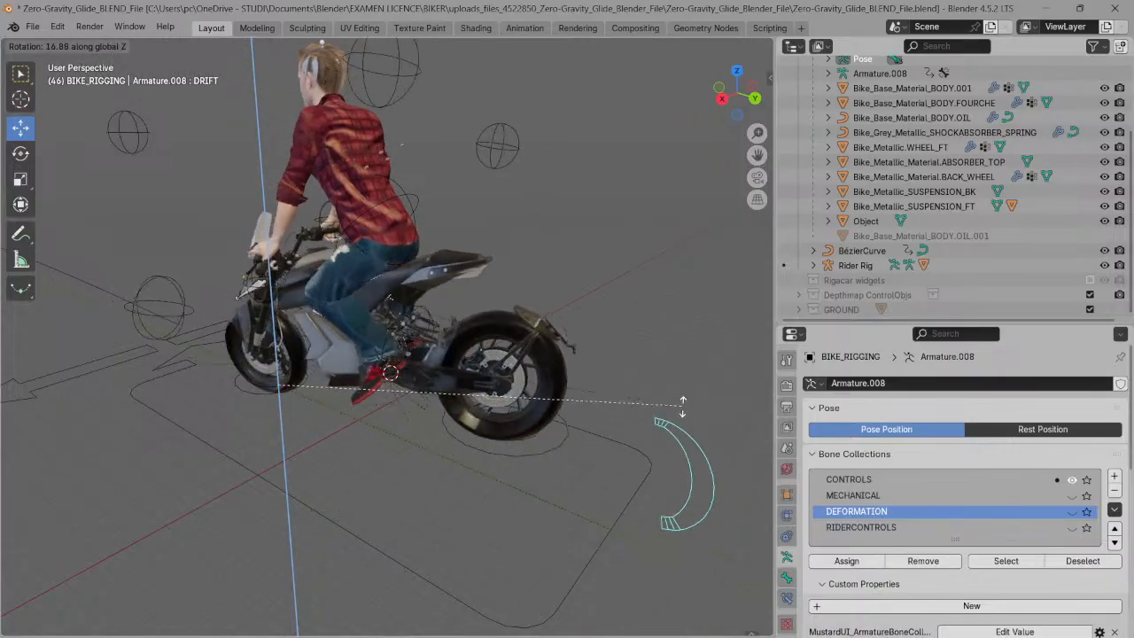
pyautogui.click(637, 453)
pyautogui.hotkey('ctrl', 'z')
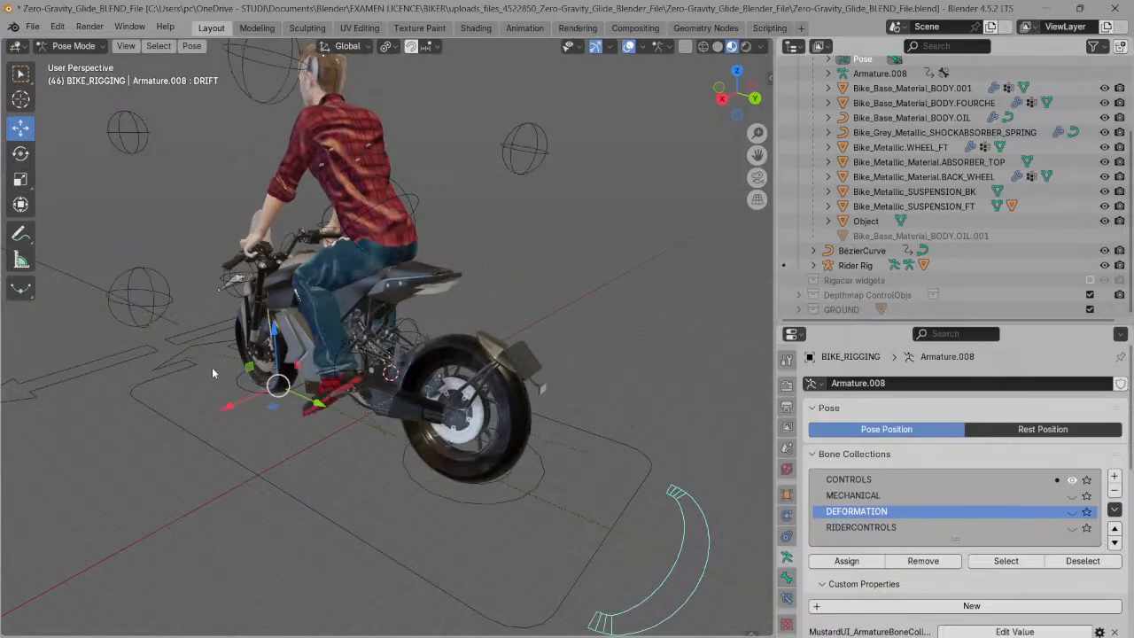
# - Try moving the STEERING control and inspect the rear shock absorber up close from behind
pyautogui.click(141, 354)
pyautogui.moveTo(118, 359); pyautogui.dragTo(155, 345)
pyautogui.scroll(10, 443, 307)
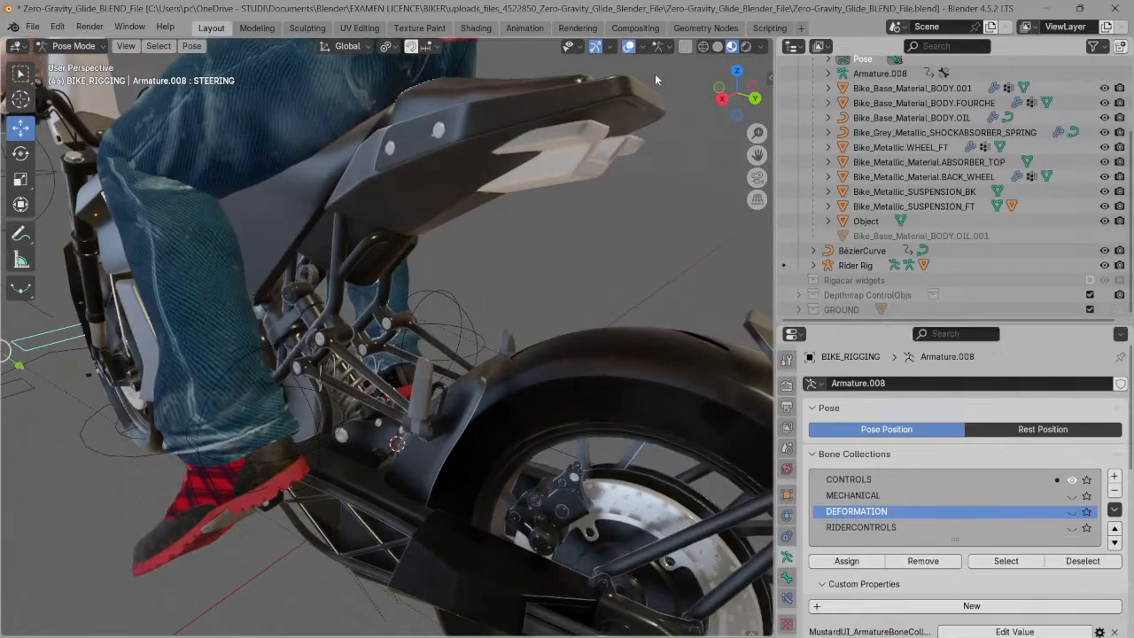
pyautogui.moveTo(728, 89); pyautogui.dragTo(689, 74)
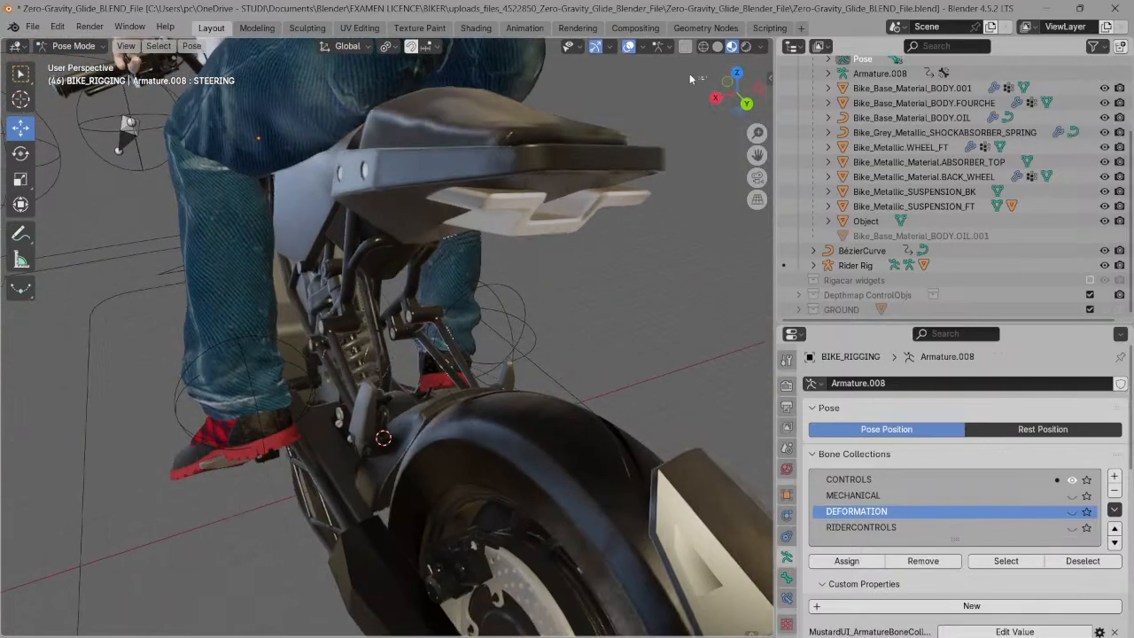
pyautogui.click(360, 344)
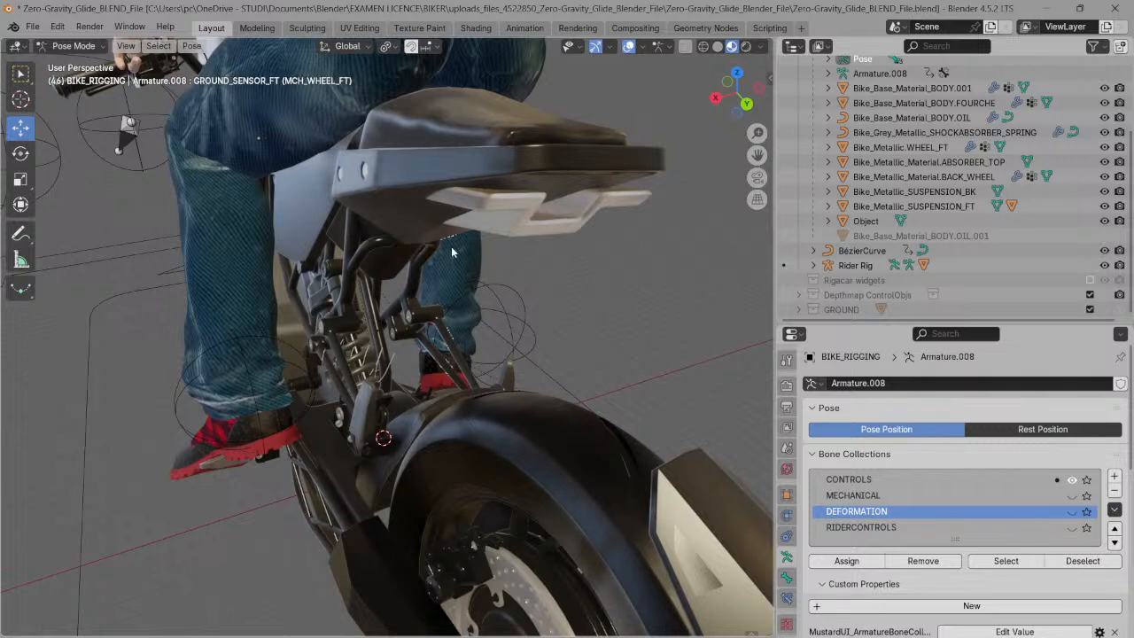
# - Hide the CONTROLS bone collection and check the rider and rear suspension without the bike controls
pyautogui.click(1071, 479)
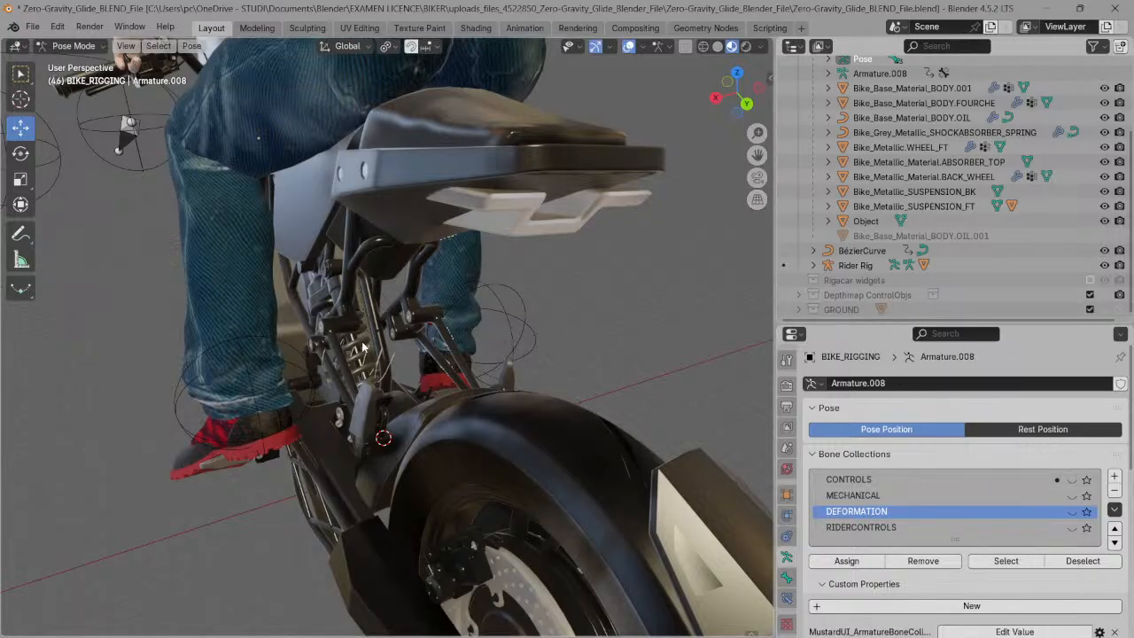
pyautogui.scroll(-4, 351, 377)
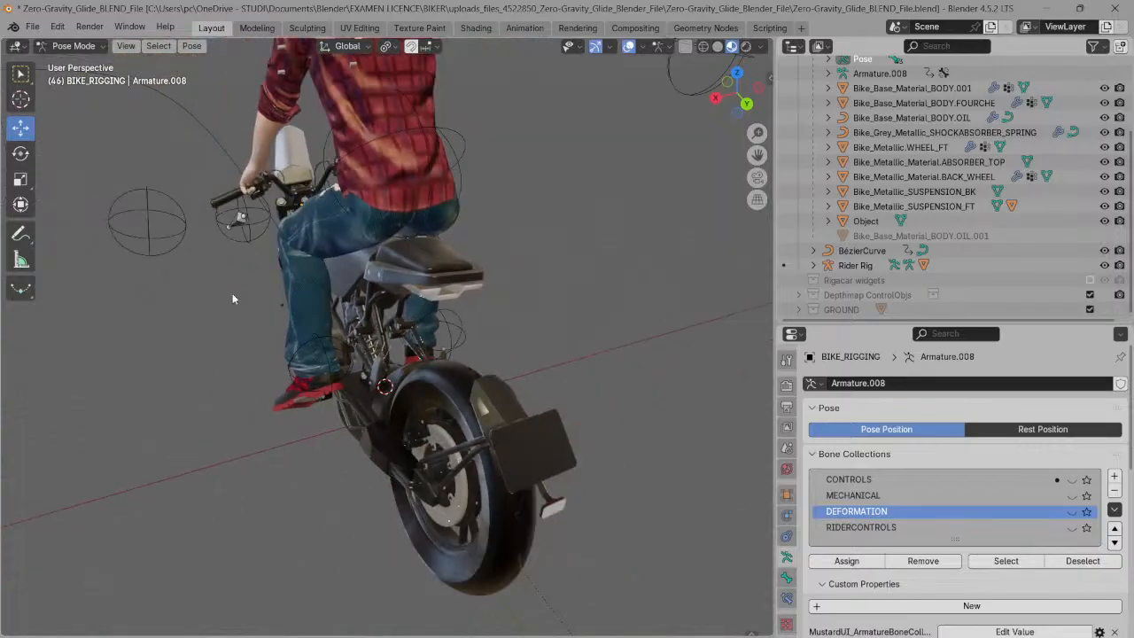
pyautogui.scroll(-1, 259, 321)
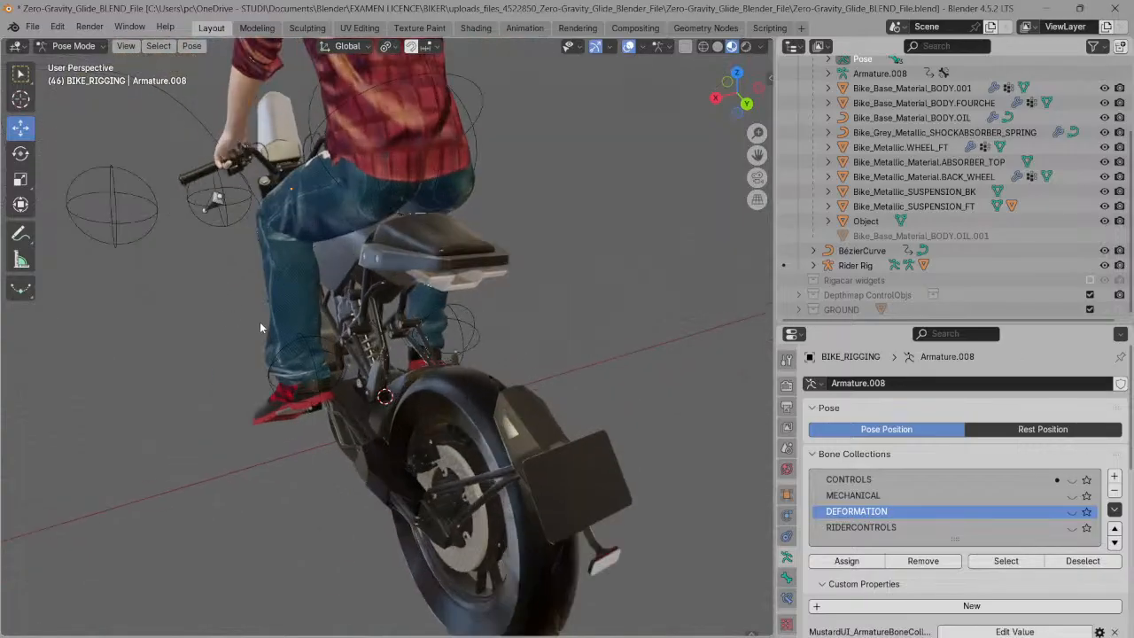
pyautogui.scroll(-2, 259, 320)
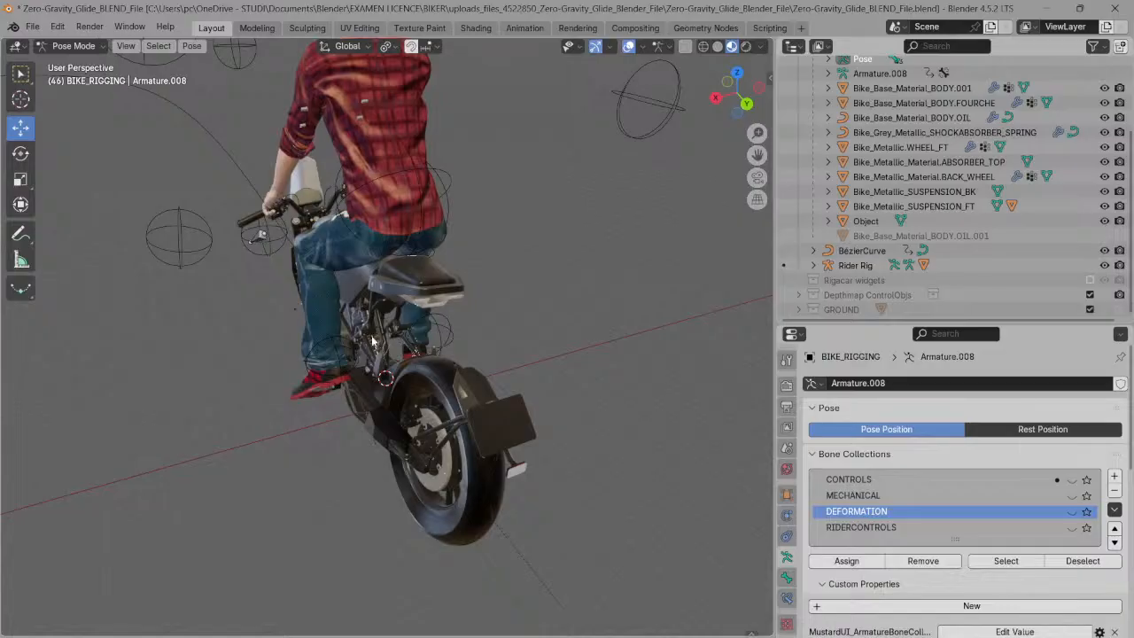
# - Show the CONTROLS bone collection, select the STEERING control, and undo a trial move of it
pyautogui.click(1071, 480)
pyautogui.click(222, 278)
pyautogui.moveTo(228, 275)
pyautogui.mouseDown()
pyautogui.moveTo(197, 272)
pyautogui.moveTo(247, 276)
pyautogui.moveTo(213, 282)
pyautogui.mouseUp()
pyautogui.hotkey('ctrl', 'z')
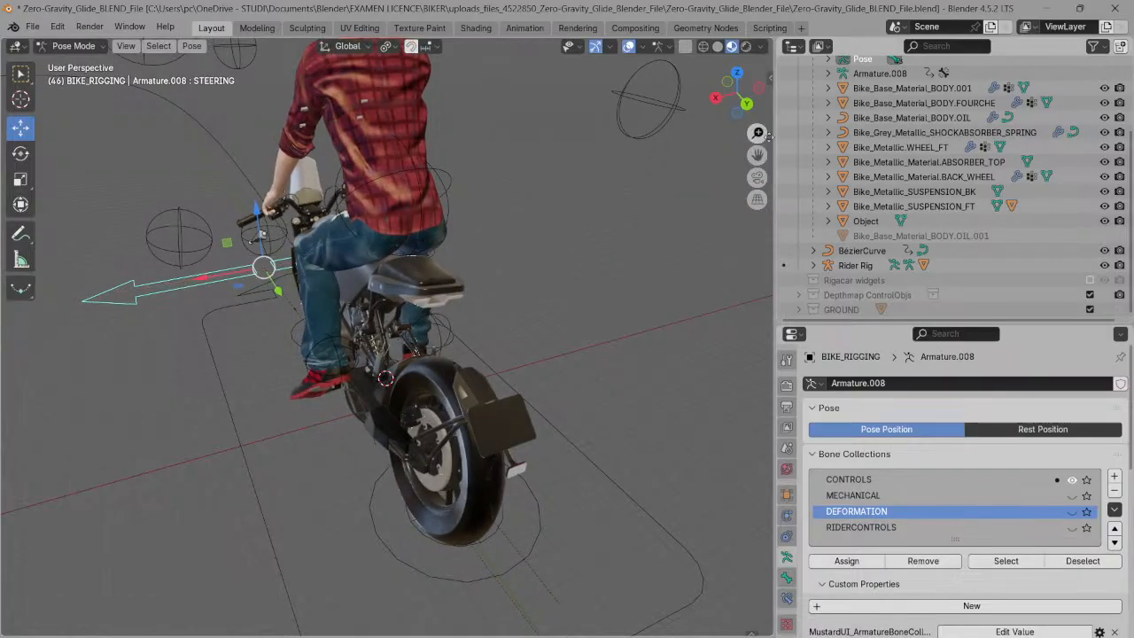
# - Expand Bike_Grey_Metallic_SHOCKABSORBER_SPRING in the outliner and select its backup spring mesh to inspect it from behind
pyautogui.moveTo(757, 133); pyautogui.dragTo(636, 104)
pyautogui.moveTo(741, 108); pyautogui.dragTo(742, 75)
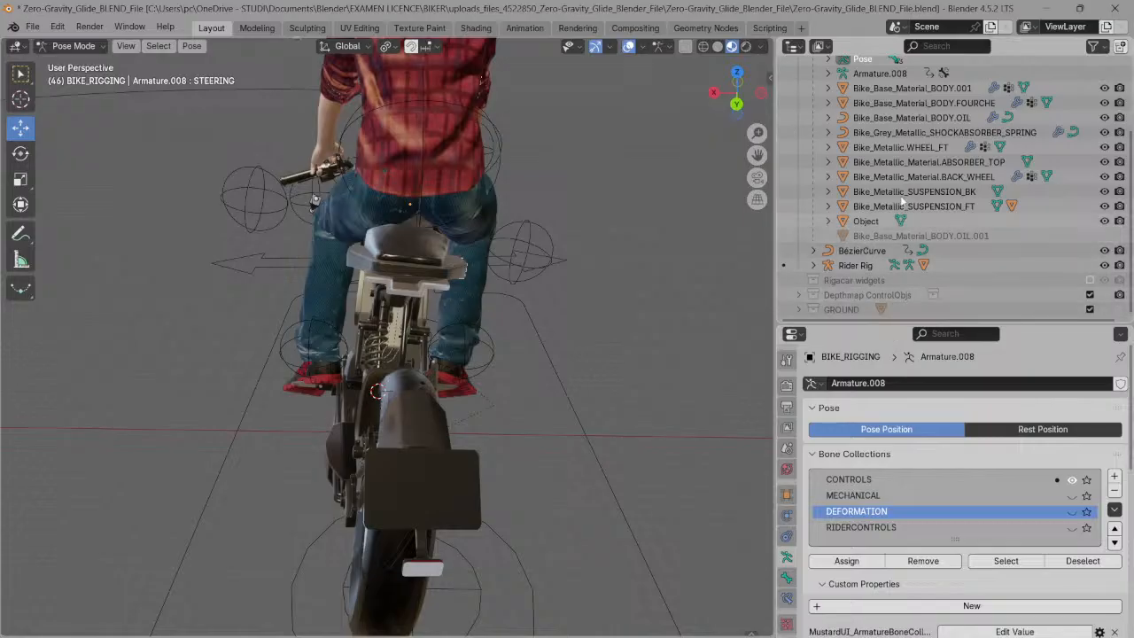
pyautogui.click(828, 132)
pyautogui.click(861, 178)
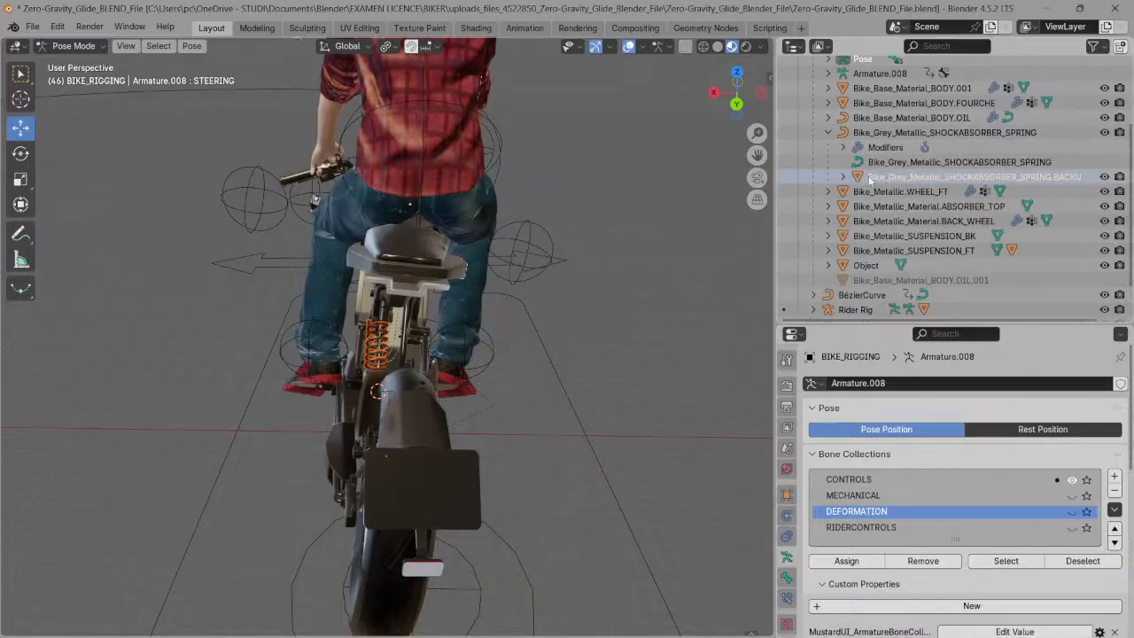
pyautogui.moveTo(737, 87); pyautogui.dragTo(717, 101)
pyautogui.scroll(4, 694, 124)
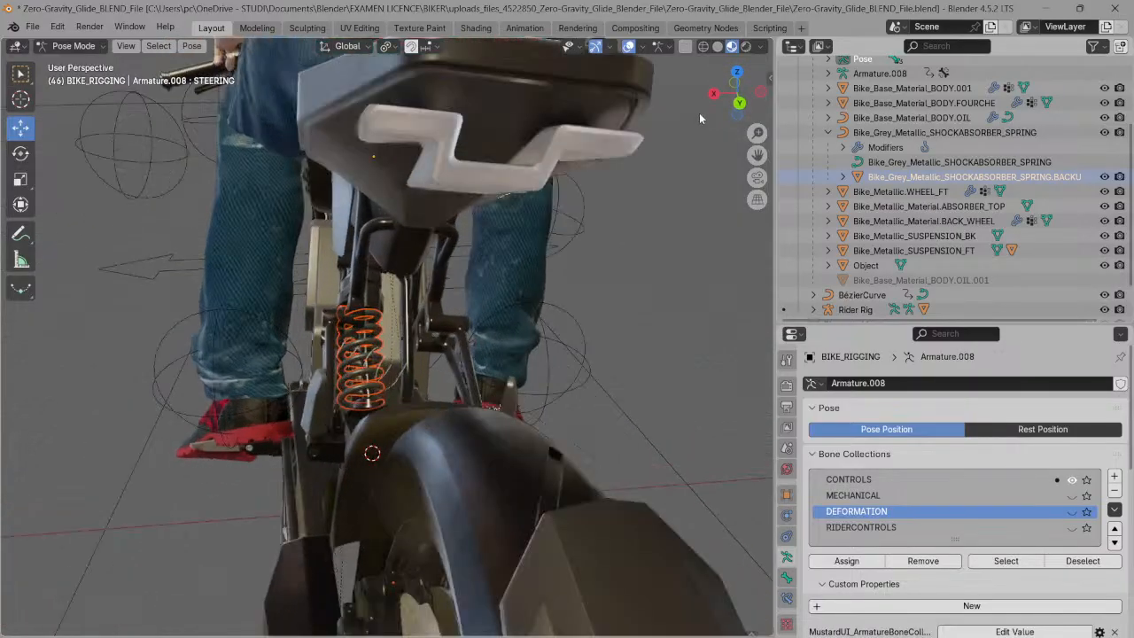
# - Select the Bike_Grey_Metallic_SHOCKABSORBER_SPRING curve object, examine it from behind and at an angle, and widen the 3D viewport
pyautogui.click(800, 130)
pyautogui.moveTo(734, 101); pyautogui.dragTo(740, 99)
pyautogui.click(740, 104)
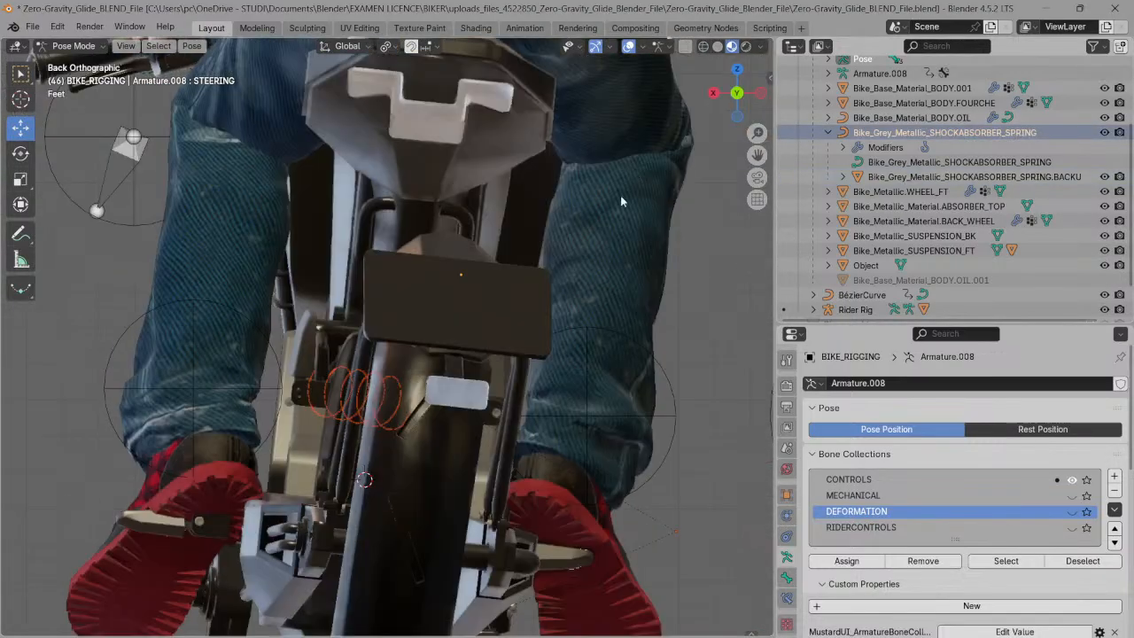
pyautogui.scroll(-2, 676, 124)
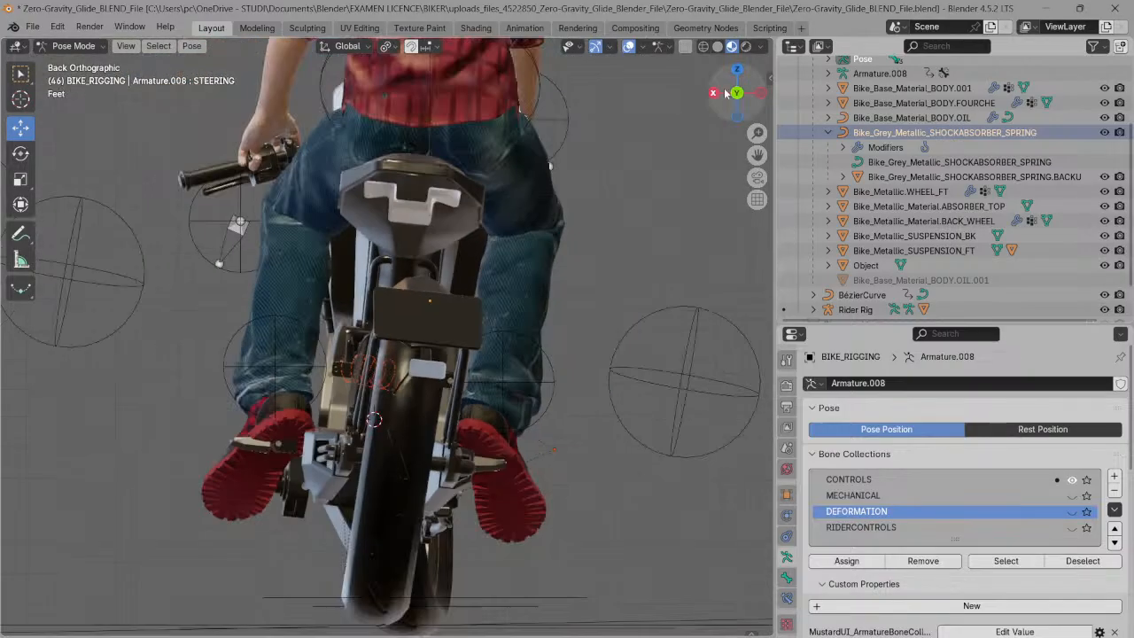
pyautogui.moveTo(734, 92); pyautogui.dragTo(836, 150)
pyautogui.click(749, 103)
pyautogui.moveTo(785, 79); pyautogui.dragTo(810, 106)
pyautogui.scroll(5, 634, 172)
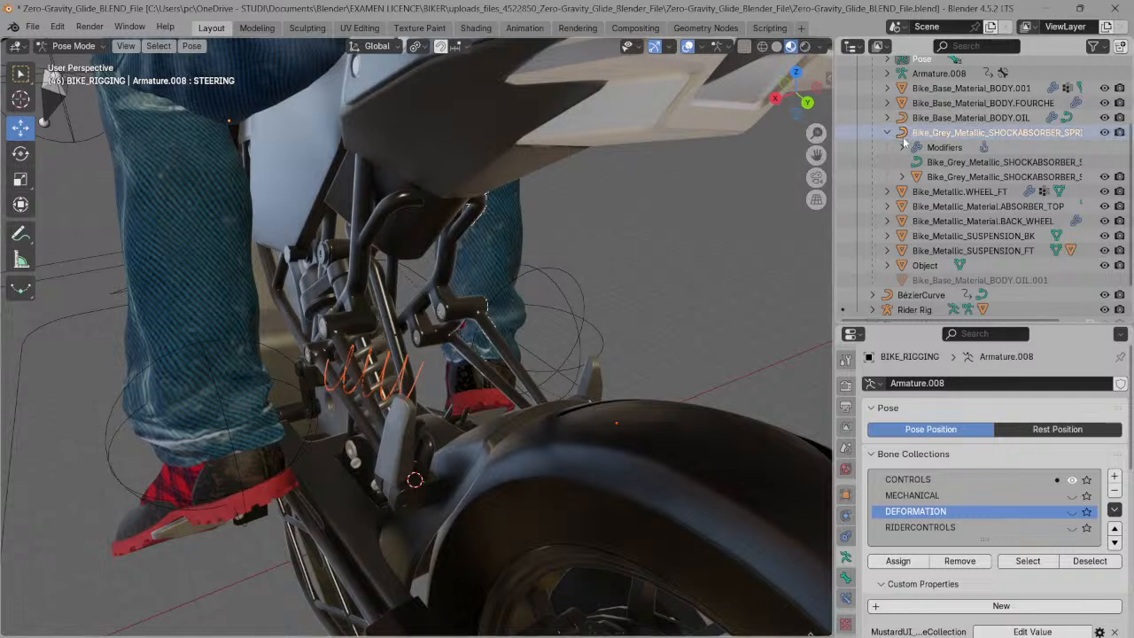
# - Select the shock absorber spring's curve data, enlarge the properties editor, and display the STEERING bone's properties
pyautogui.click(928, 166)
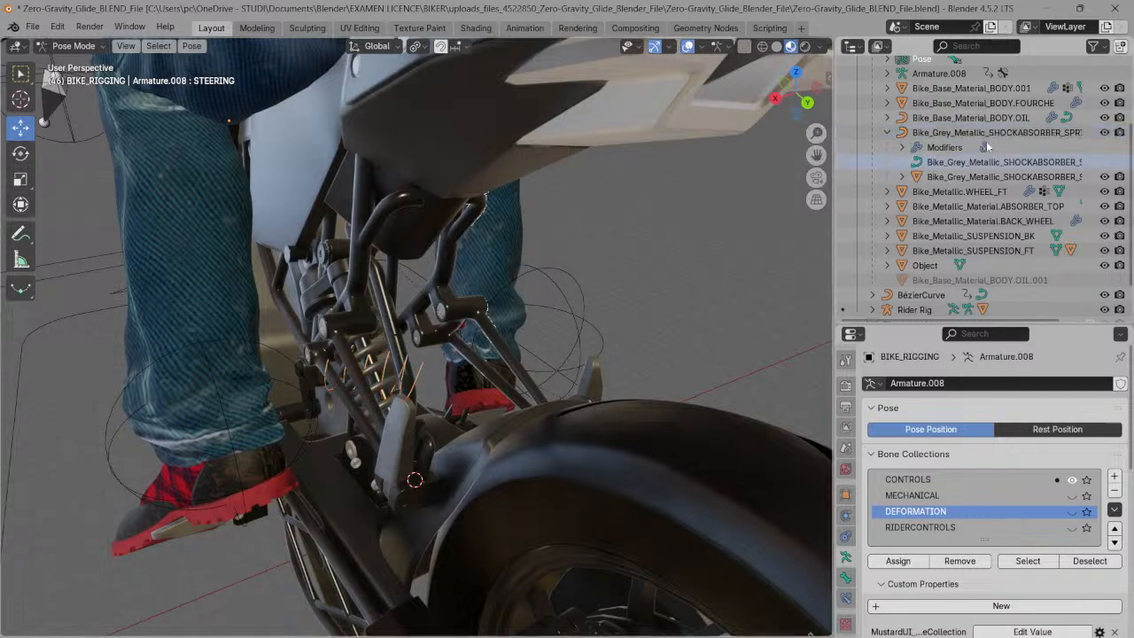
pyautogui.moveTo(930, 323); pyautogui.dragTo(951, 242)
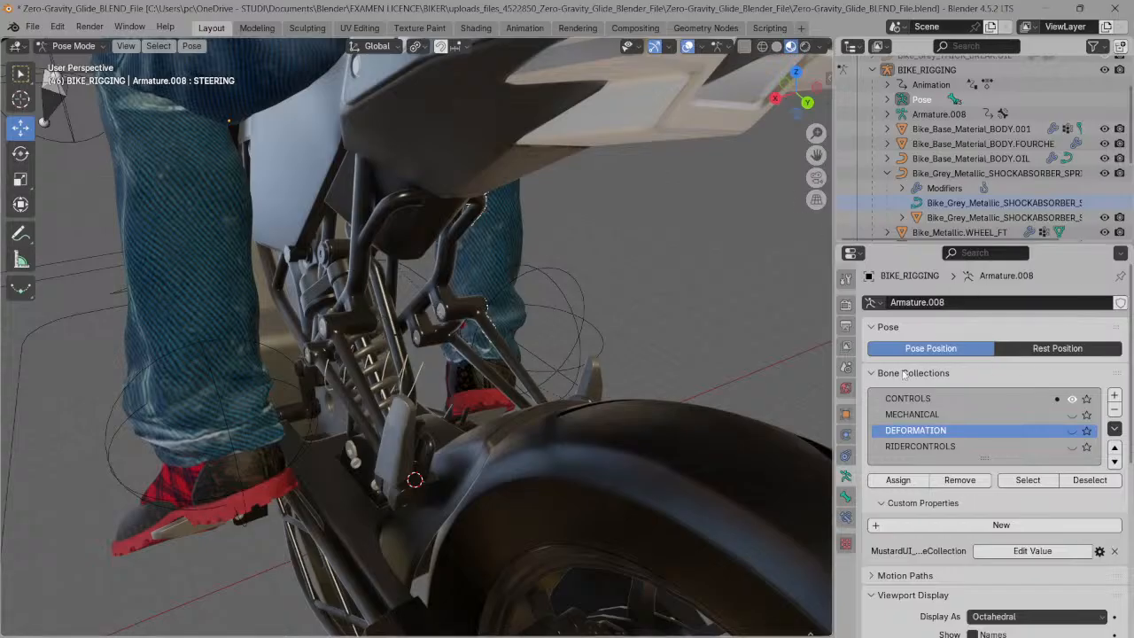
pyautogui.click(846, 498)
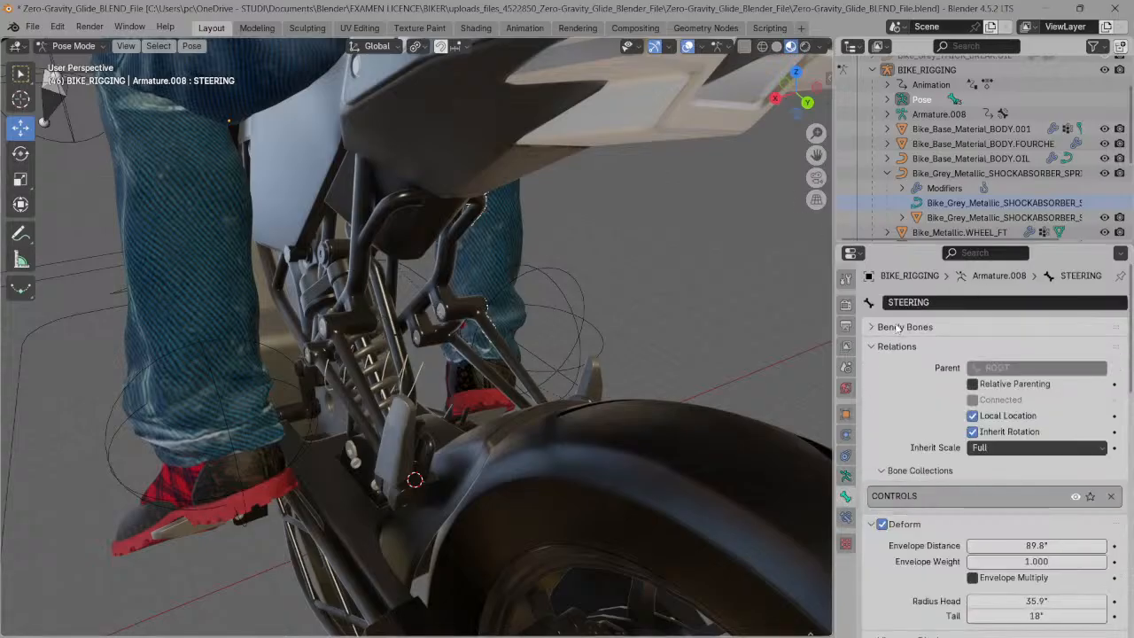
# - Compare the Bike_Base_Material_BODY.OIL and shock absorber spring curves, then review the STEERING bone's relations and deform settings
pyautogui.click(901, 177)
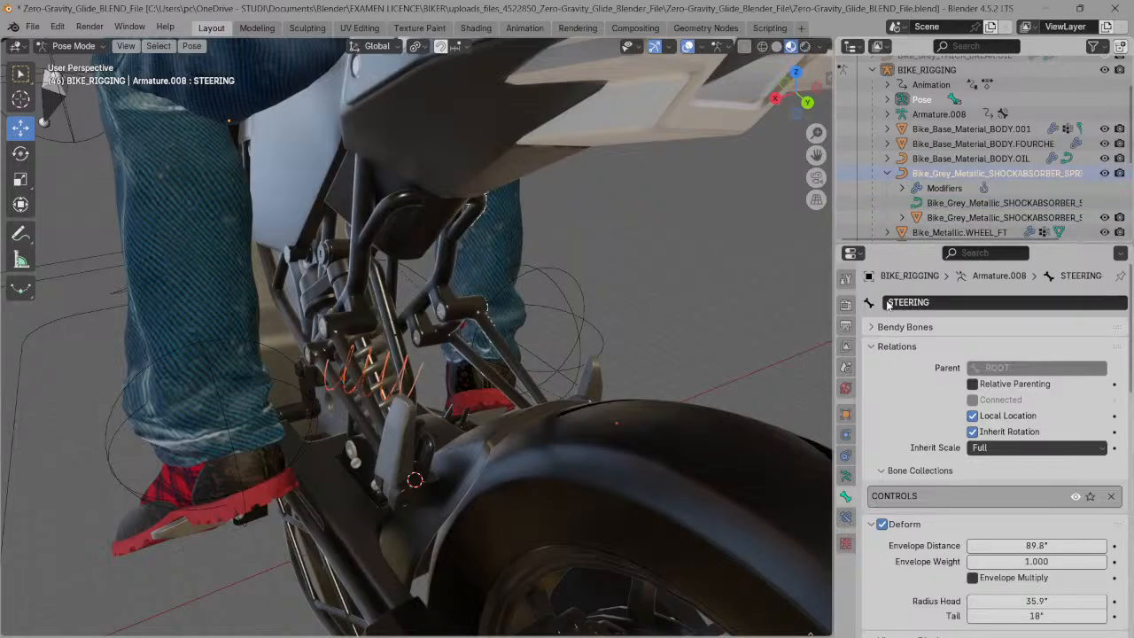
pyautogui.click(899, 159)
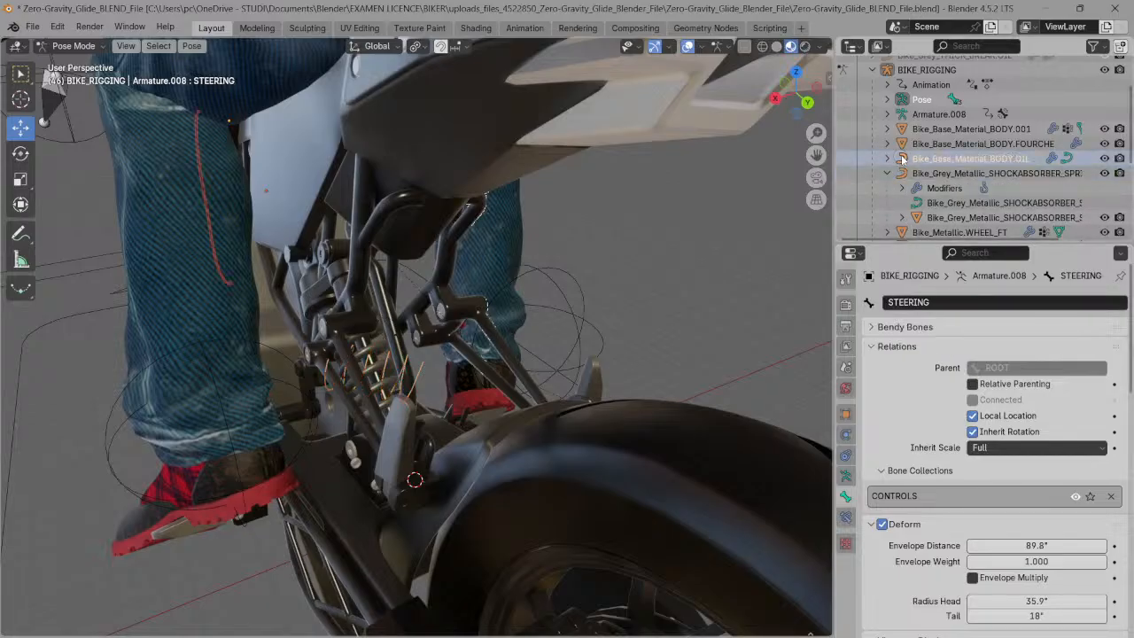
pyautogui.click(902, 174)
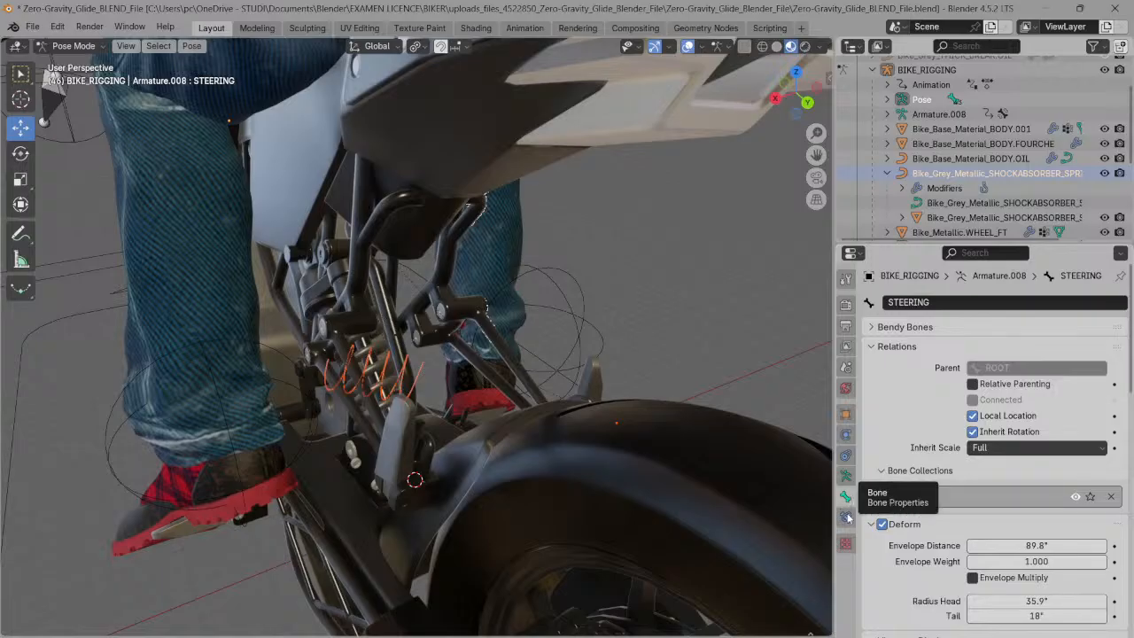
pyautogui.scroll(-4, 992, 452)
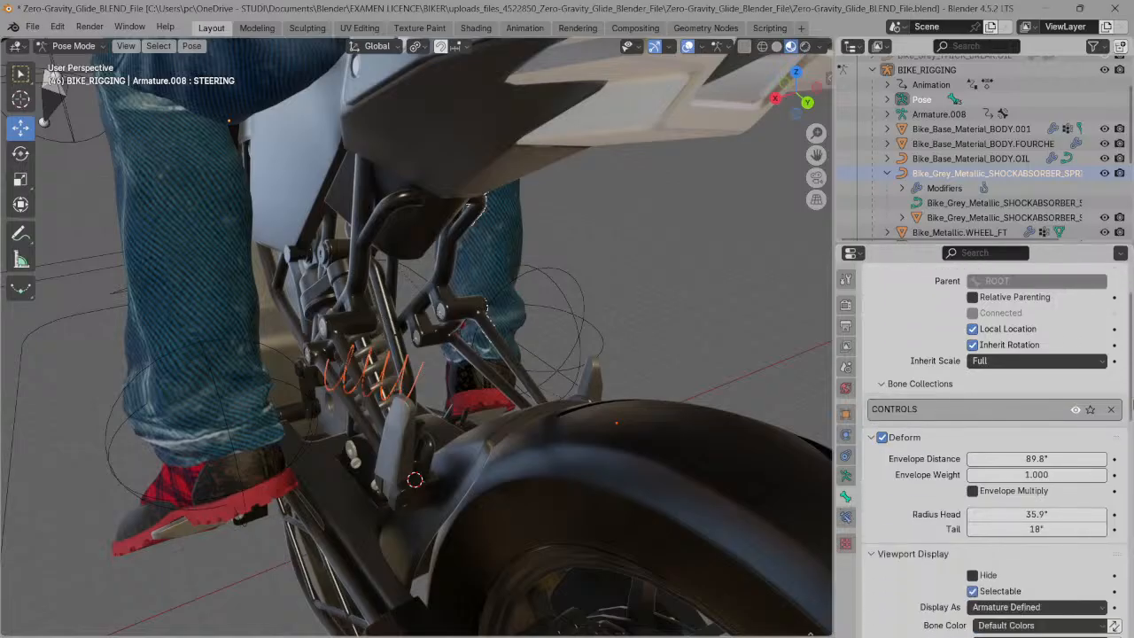
pyautogui.scroll(2, 1040, 357)
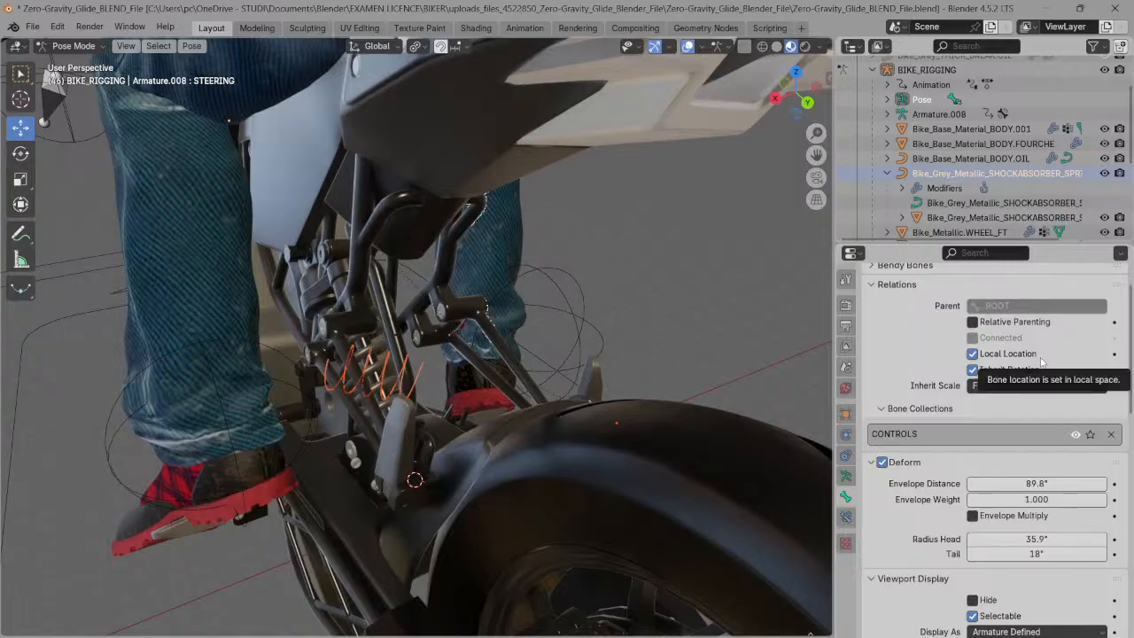
# - Switch the BIKE_RIGGING armature to Edit Mode and check its armature data and the STEERING bone's properties
pyautogui.press('Tab')
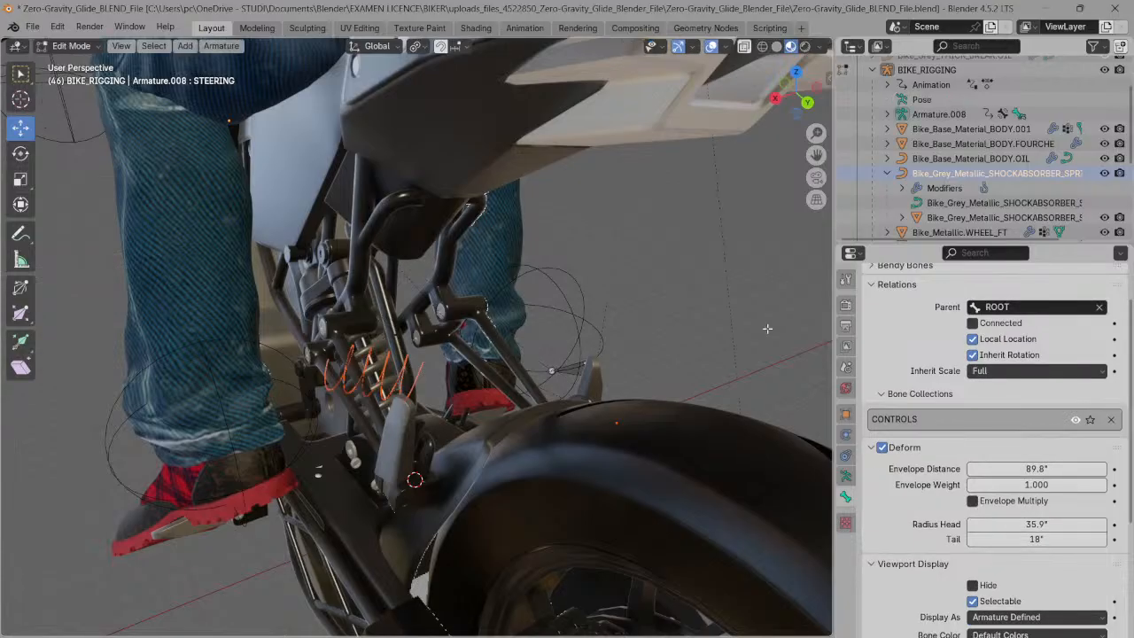
pyautogui.click(844, 476)
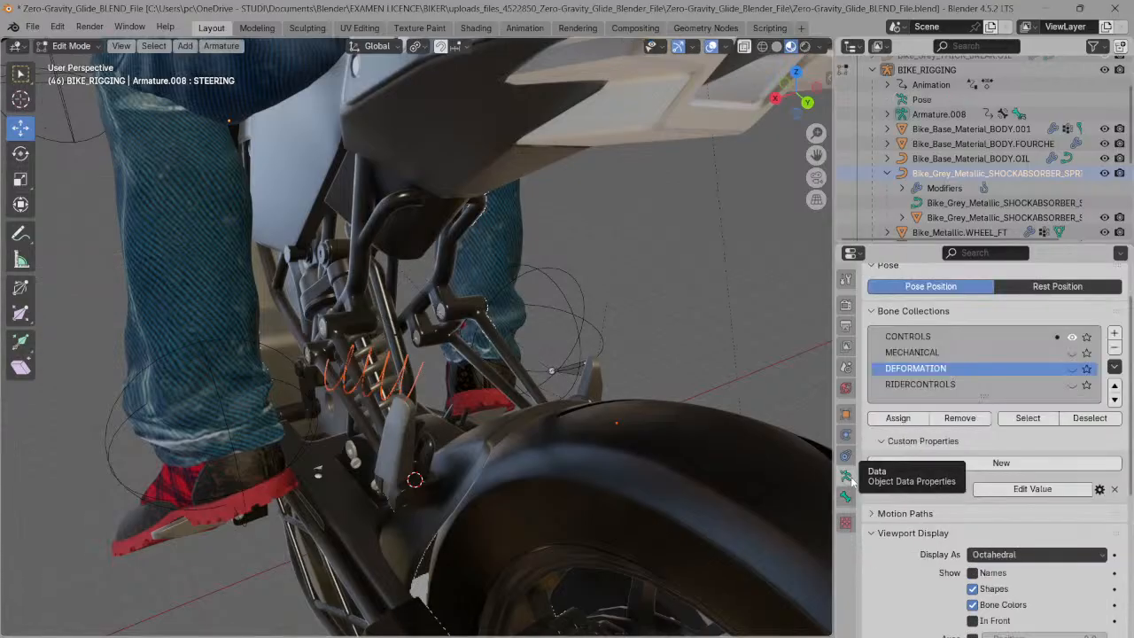
pyautogui.click(849, 498)
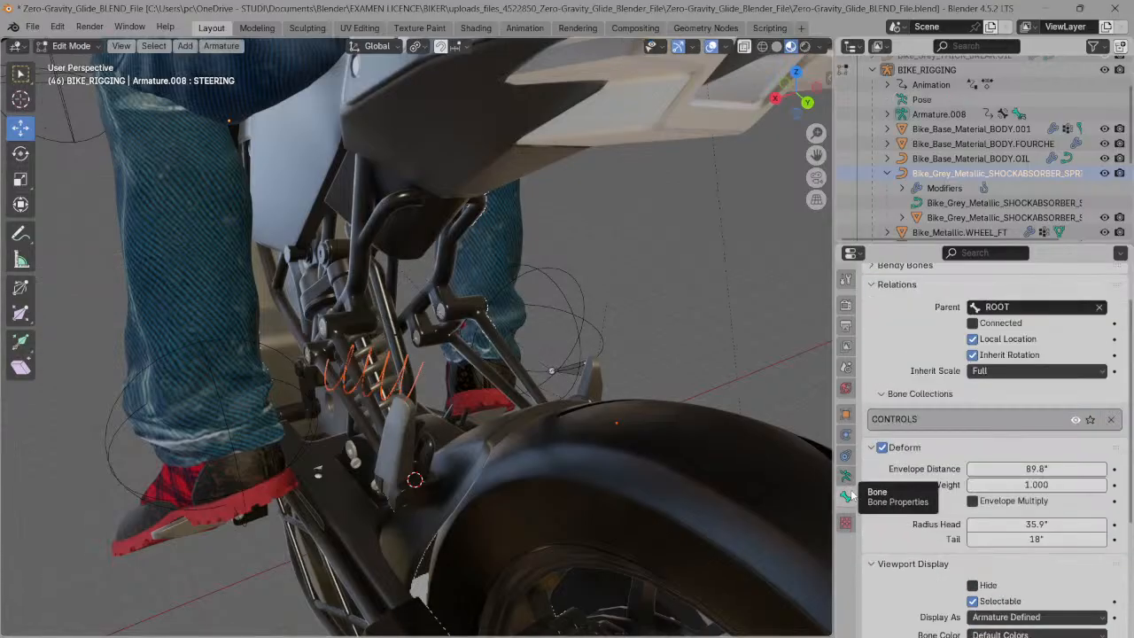
# - Check the spring's curve data and backup mesh in the outliner, then reselect Bike_Grey_Metallic_SHOCKABSORBER_SPRING without renaming it
pyautogui.click(921, 204)
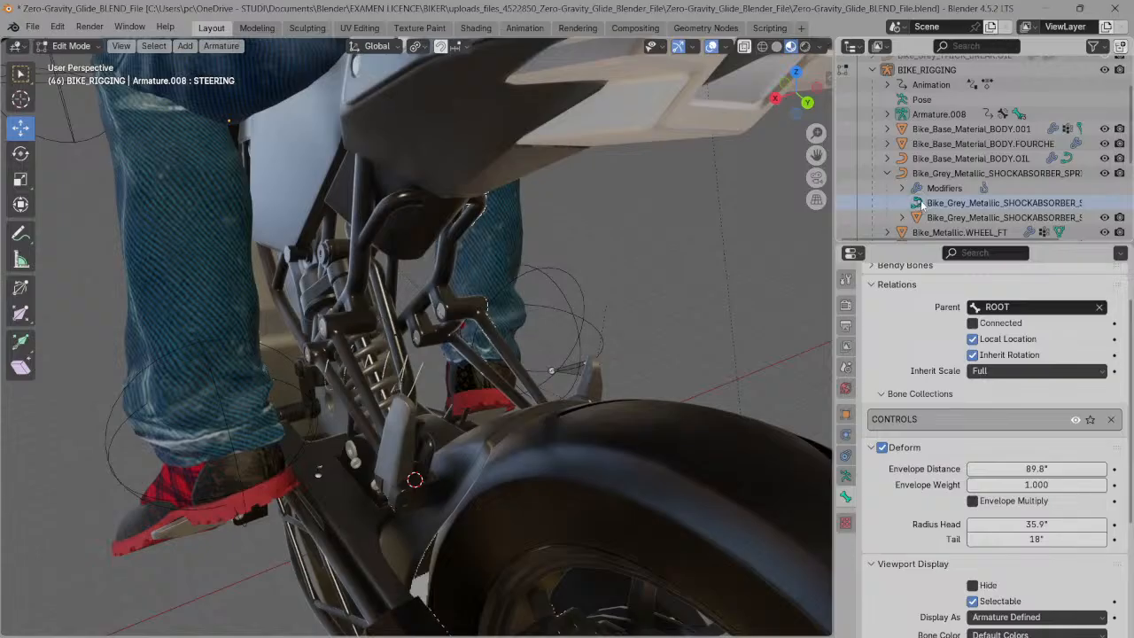
pyautogui.click(918, 203)
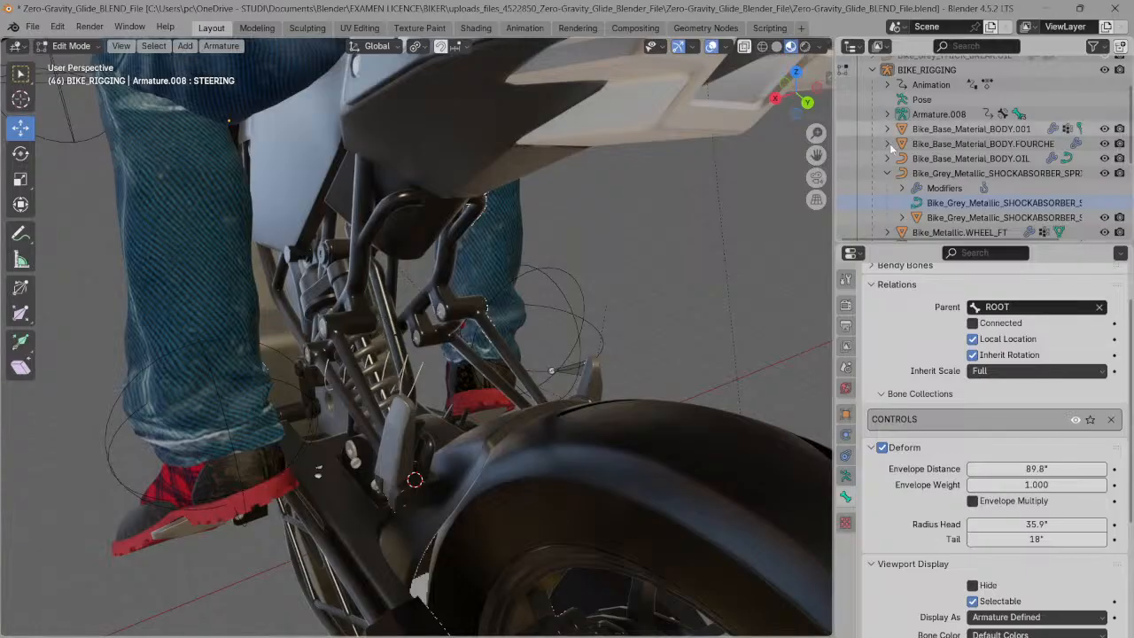
pyautogui.click(917, 218)
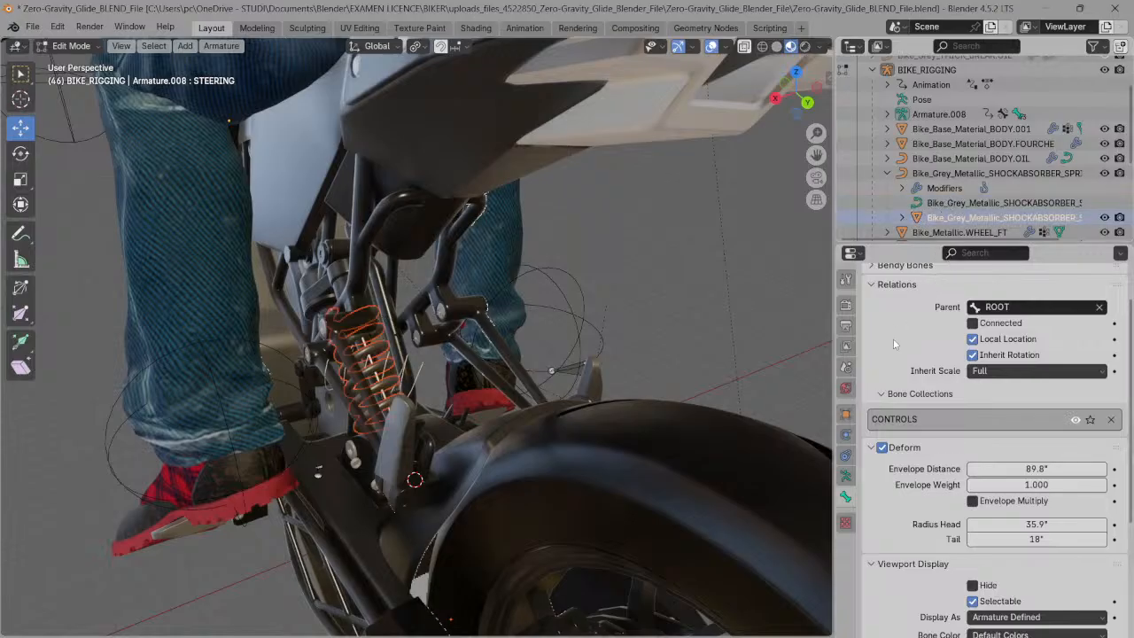
pyautogui.click(915, 204)
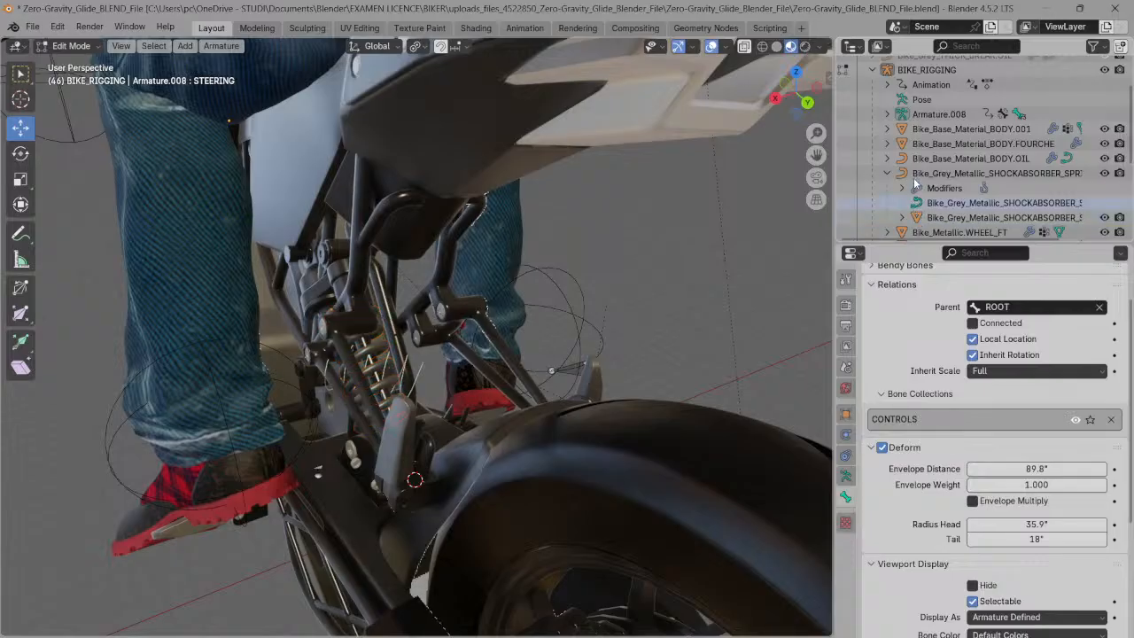
pyautogui.doubleClick(916, 173)
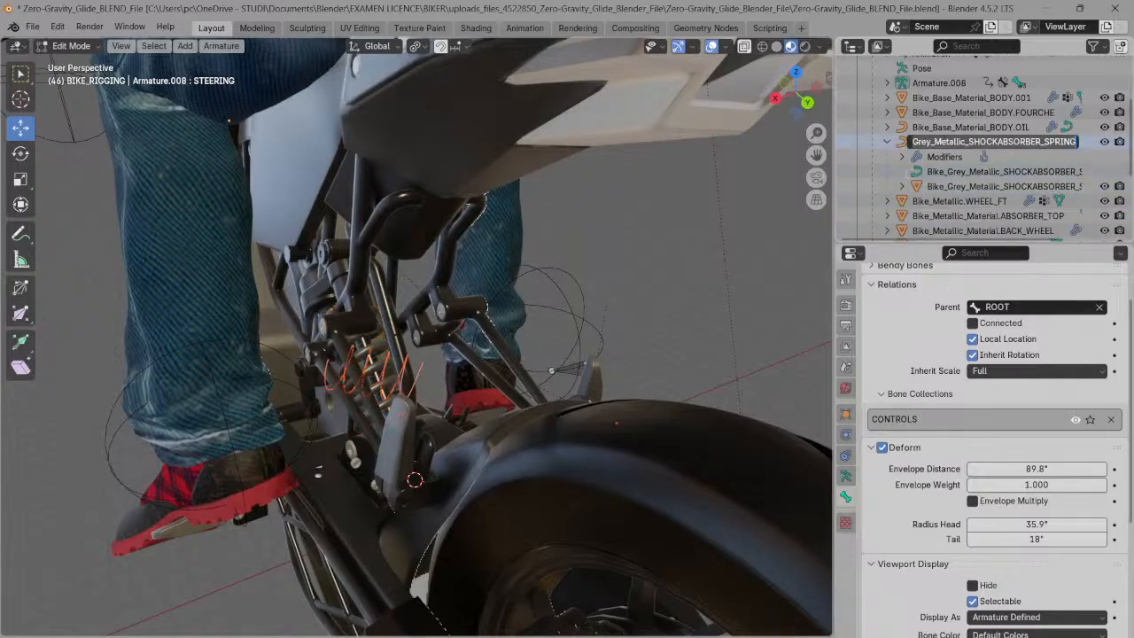
pyautogui.click(904, 145)
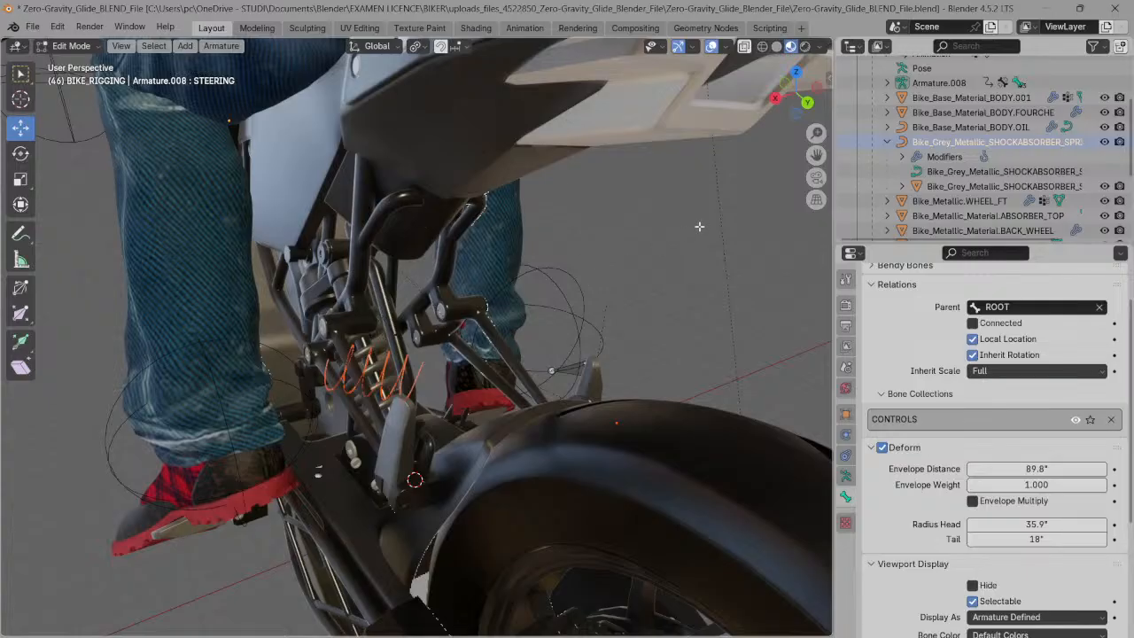
# - Switch the BIKE_RIGGING armature to Pose Mode, select the ROOT bone, and return to Object Mode
pyautogui.moveTo(793, 111); pyautogui.dragTo(811, 114)
pyautogui.moveTo(833, 124); pyautogui.dragTo(852, 133)
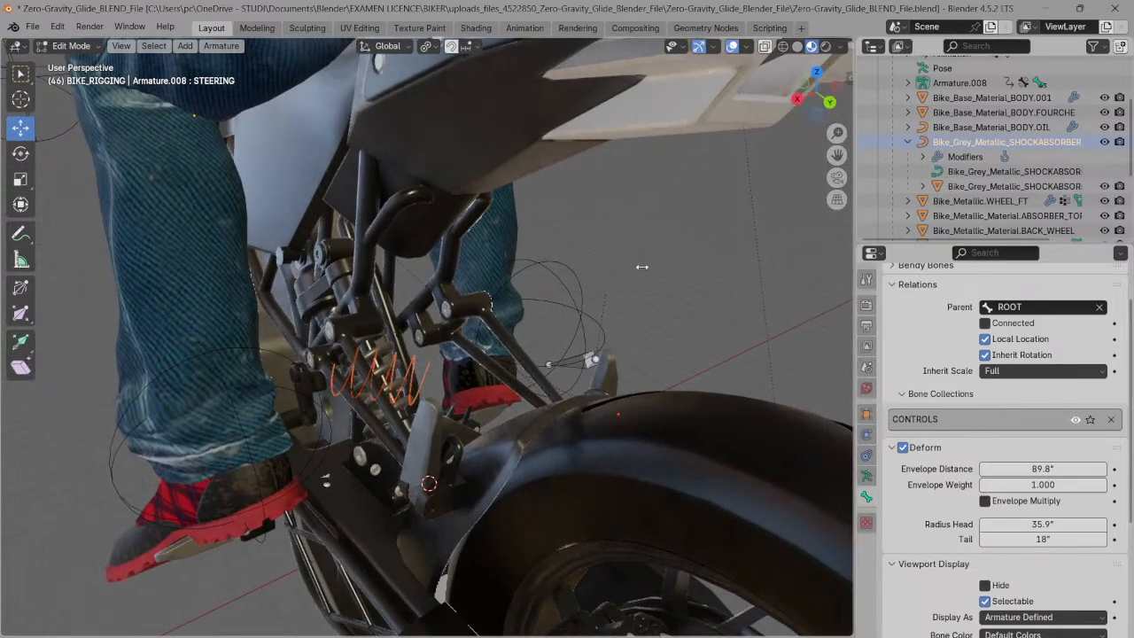
pyautogui.hotkey('ctrl', 'Tab')
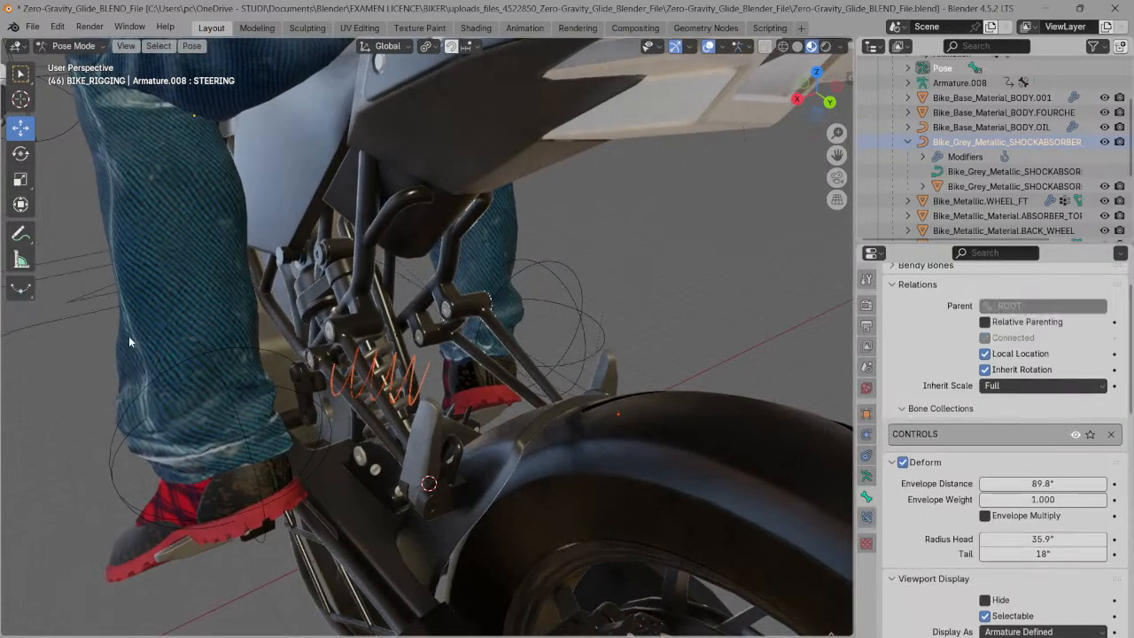
pyautogui.click(103, 306)
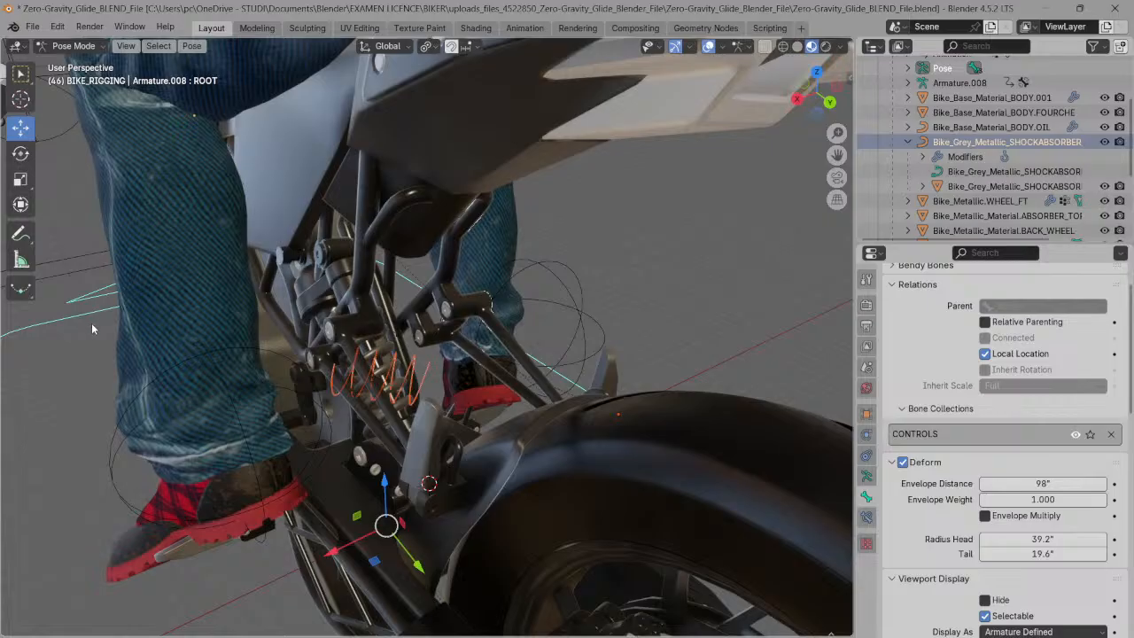
pyautogui.press('Tab')
pyautogui.hotkey('ctrl', 'Tab')
pyautogui.hotkey('ctrl', 'Tab')
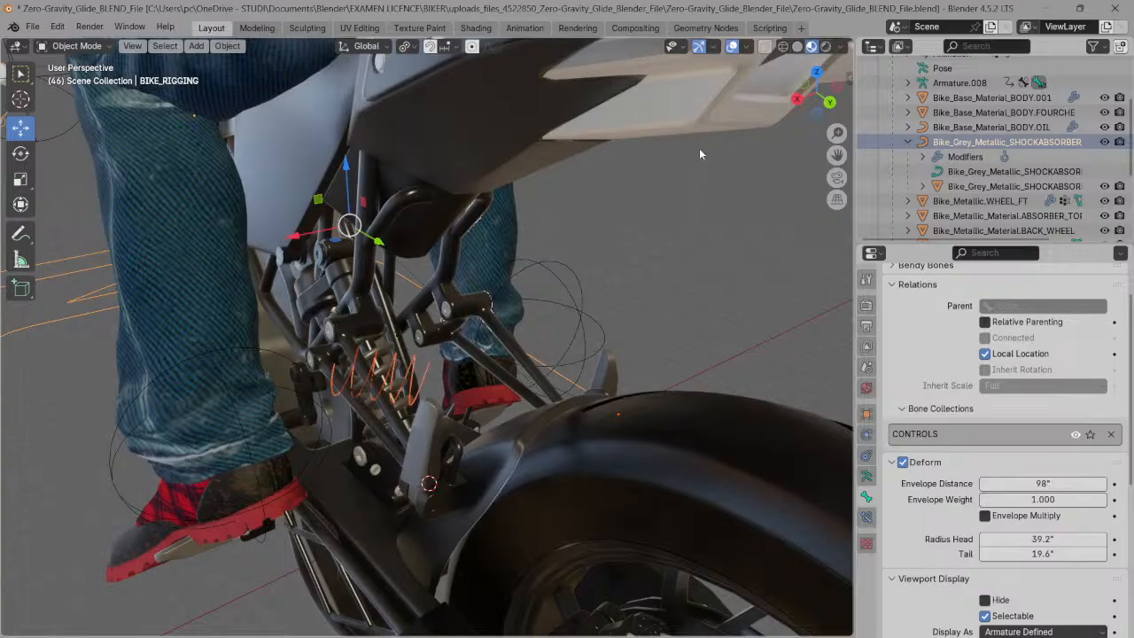
# - Look through the bones and bone collections listed inside Armature.008 of the BIKE_RIGGING armature
pyautogui.scroll(-2, 703, 146)
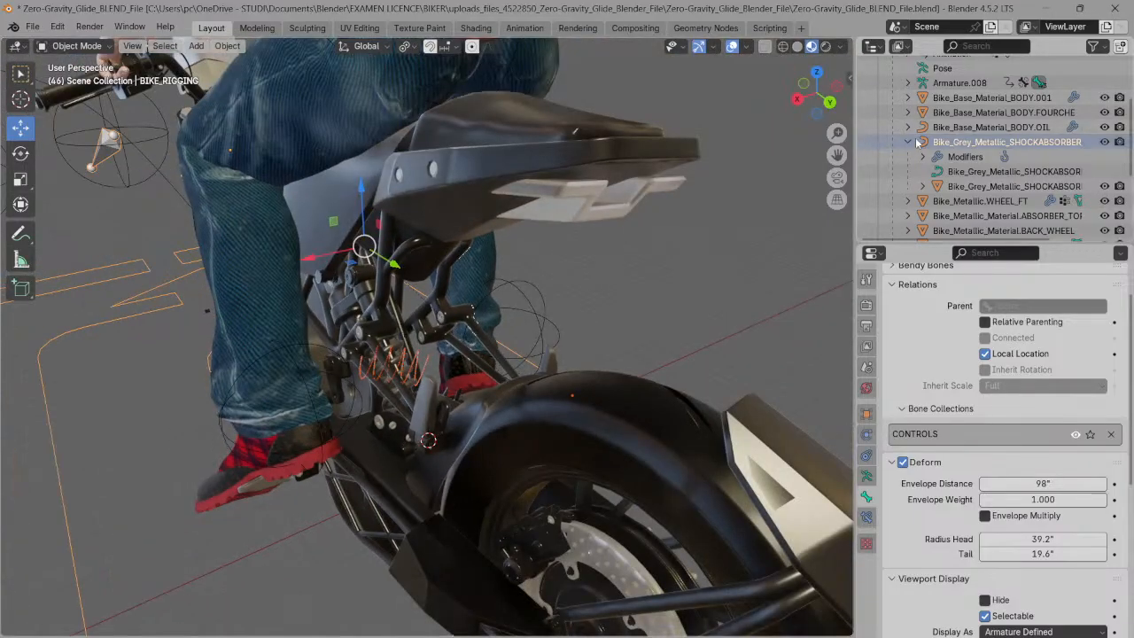
pyautogui.moveTo(833, 87); pyautogui.dragTo(855, 87)
pyautogui.click(907, 82)
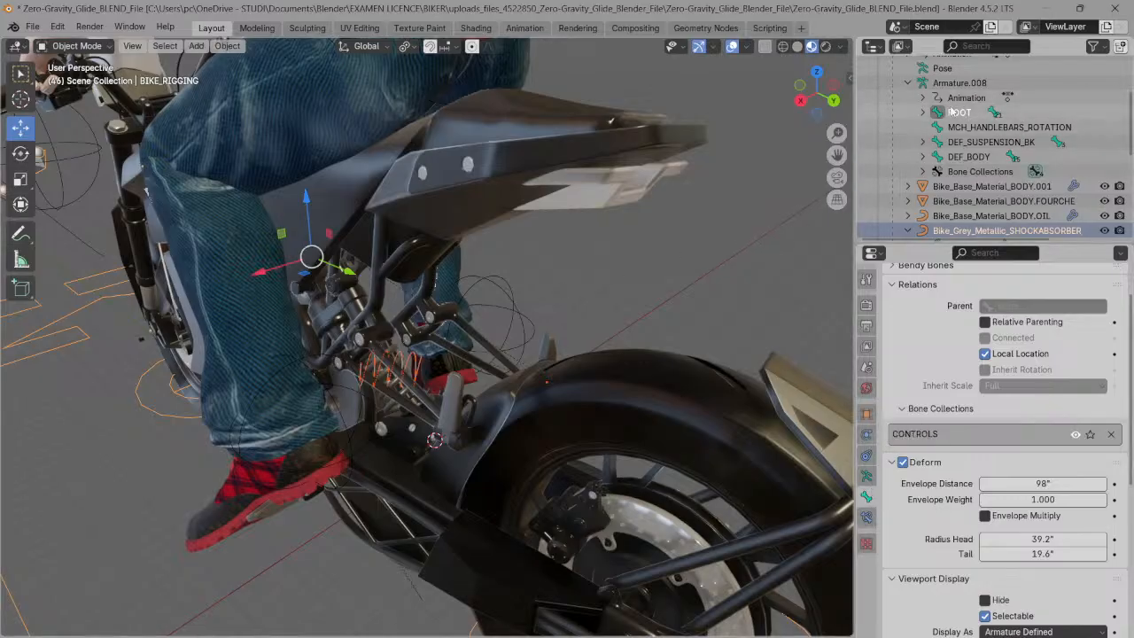
pyautogui.scroll(3, 1130, 124)
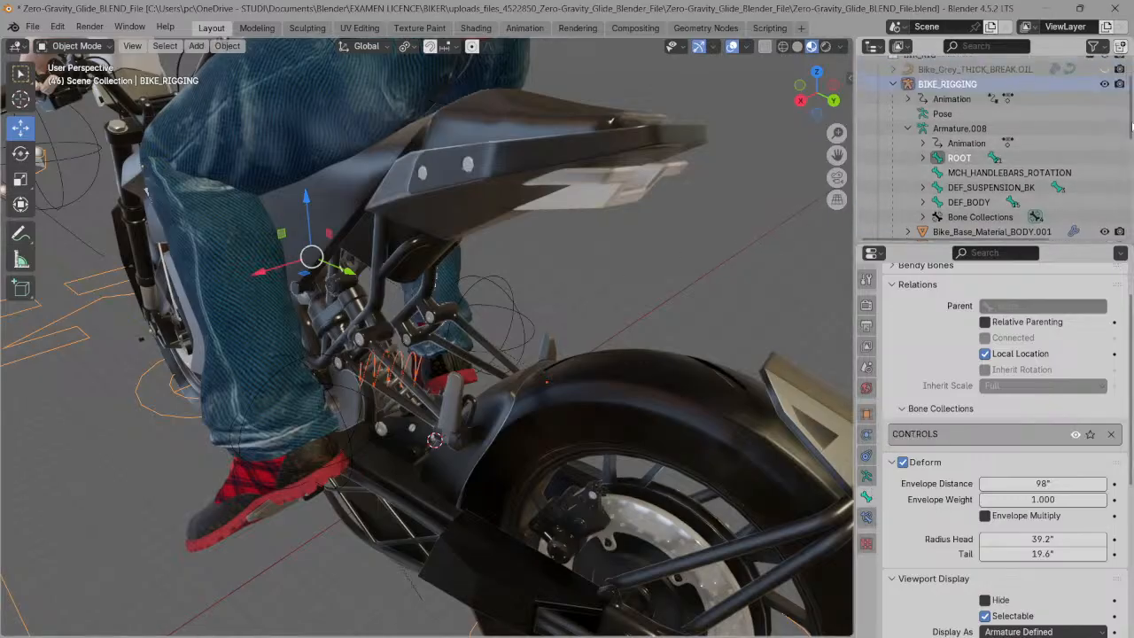
pyautogui.click(906, 129)
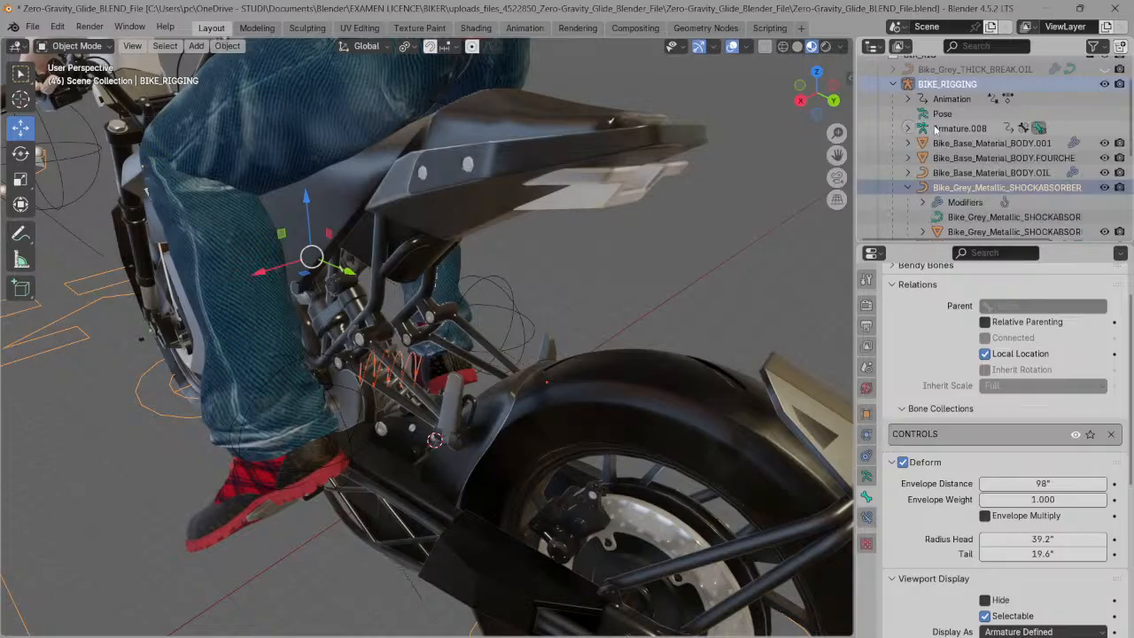
# - Select the shock absorber spring's curve data and inspect the falloff types of its Hook-BIKE_RIGGING modifier, keeping Smooth
pyautogui.click(939, 220)
pyautogui.click(867, 434)
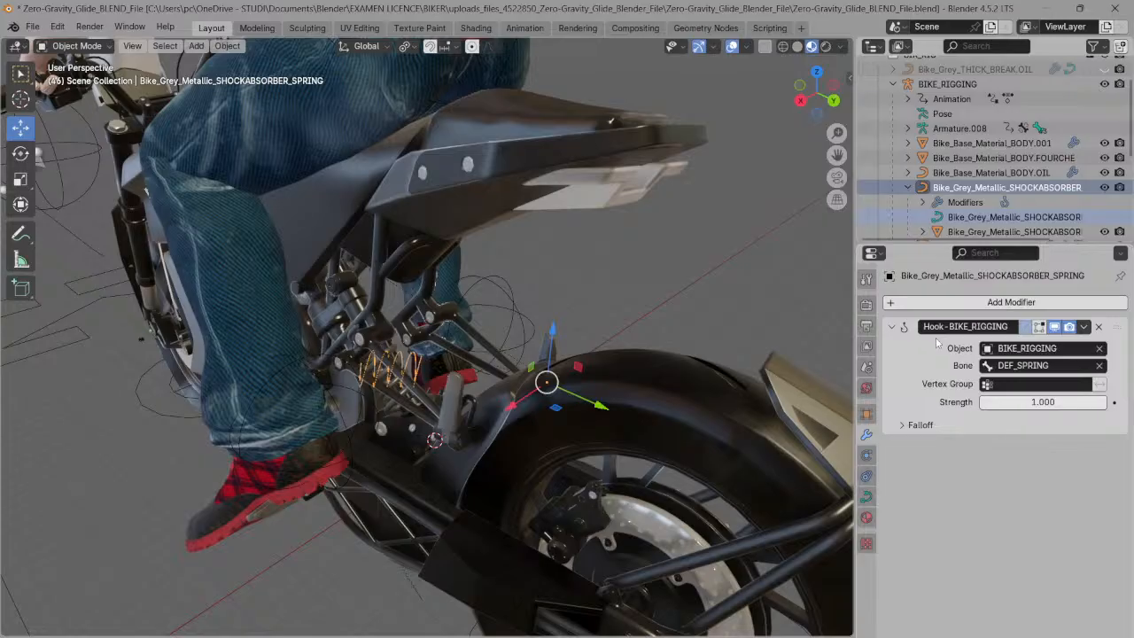
pyautogui.click(903, 425)
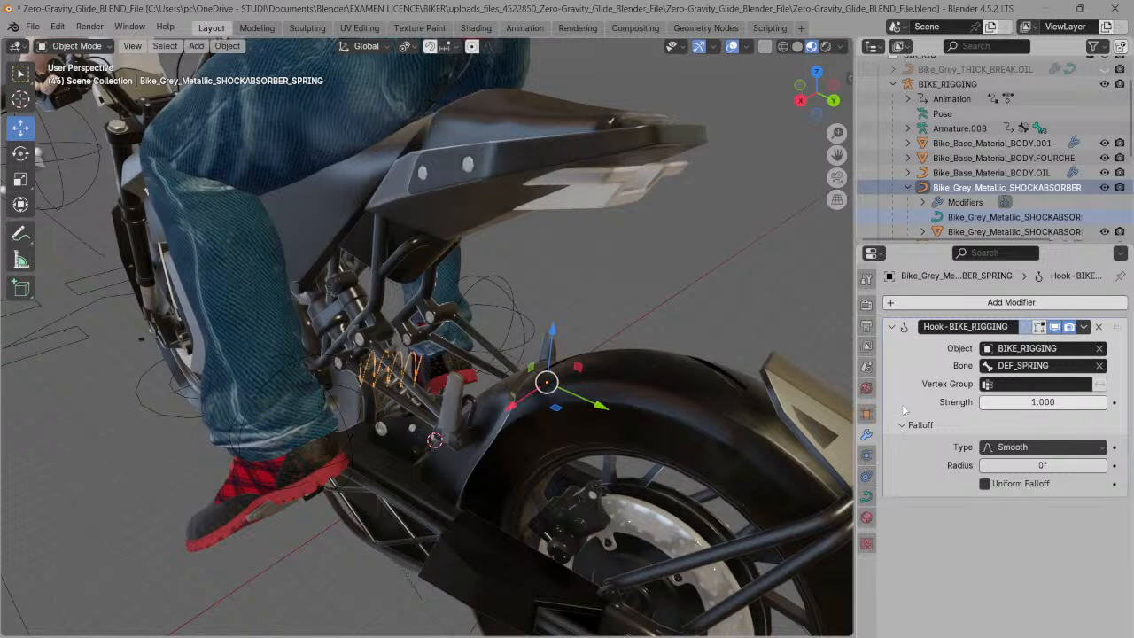
pyautogui.click(1093, 452)
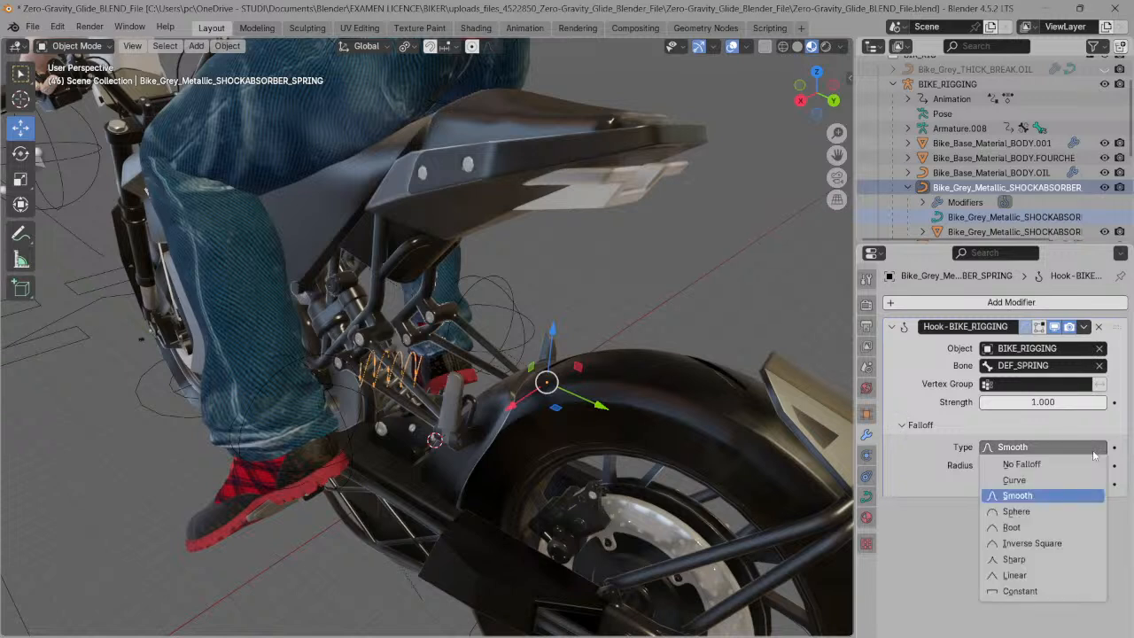
pyautogui.click(992, 493)
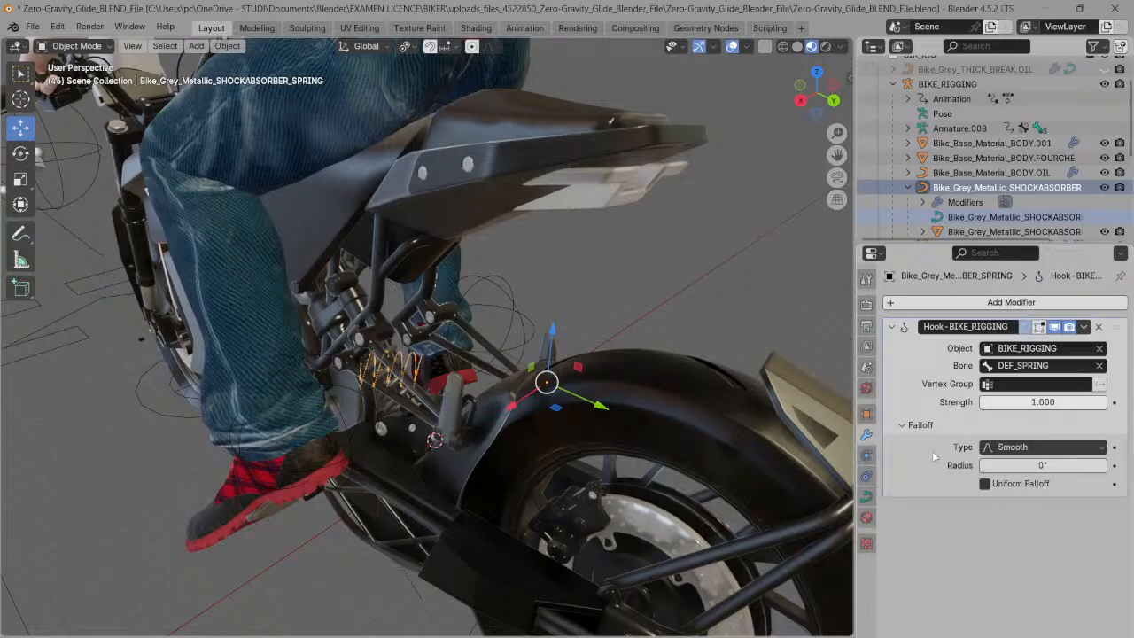
# - Try adjusting the falloff radius of the spring's Hook-BIKE_RIGGING modifier and reset it to 0
pyautogui.moveTo(997, 462); pyautogui.dragTo(1106, 471)
pyautogui.click(1053, 468)
pyautogui.write('0')
pyautogui.press('Return')
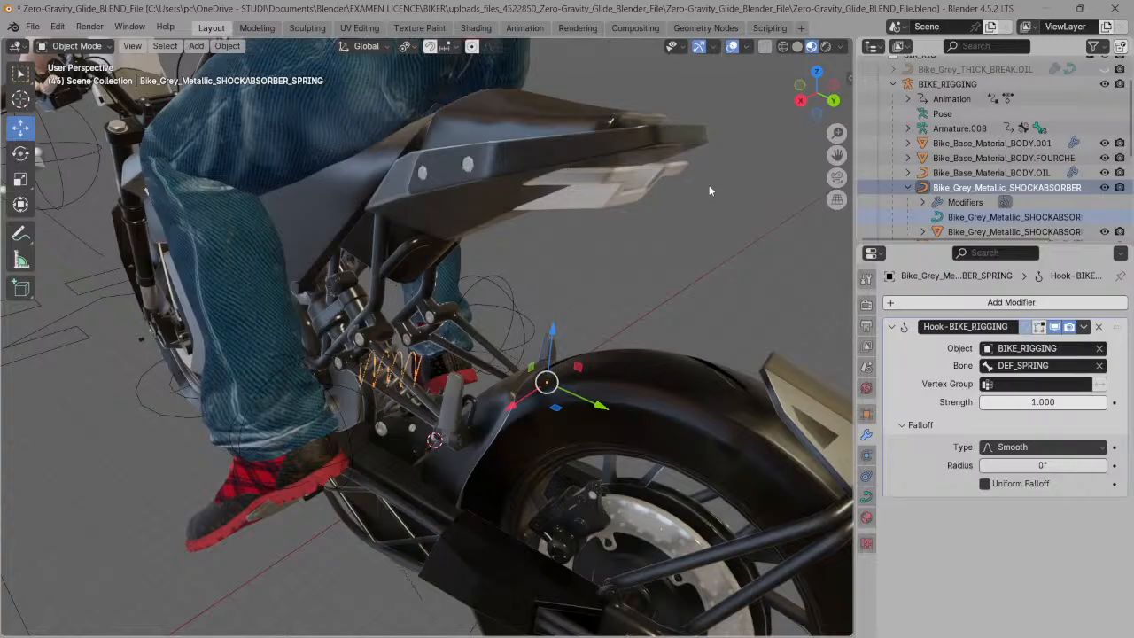
# - Examine the rear shock absorber up close and check the modifiers of the spring's backup mesh and the bike body frame
pyautogui.scroll(-2, 704, 174)
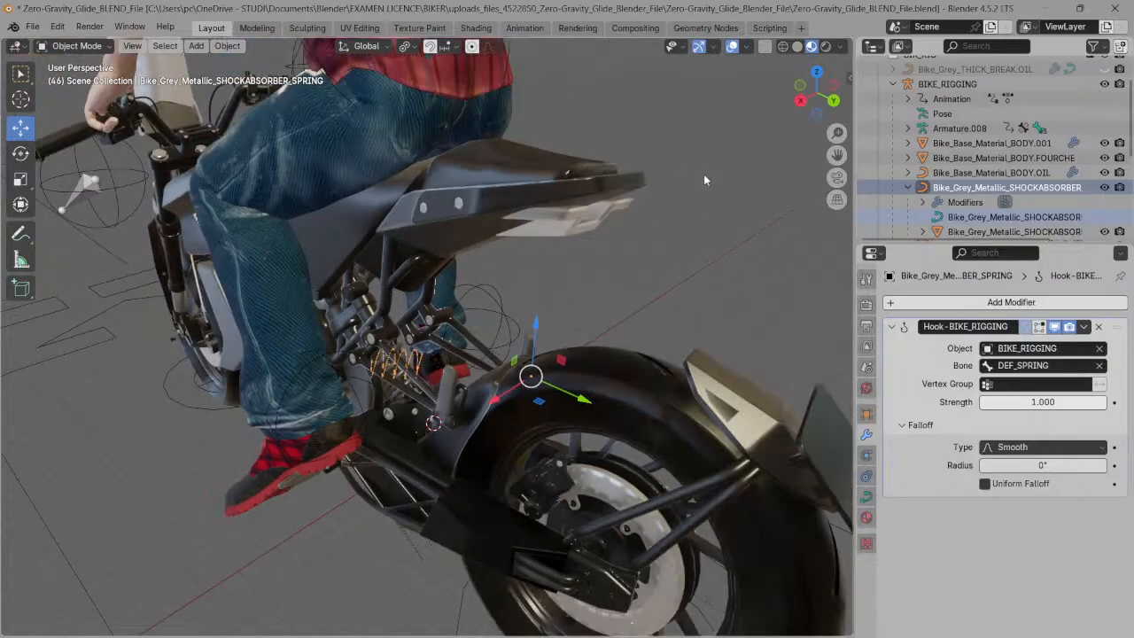
pyautogui.scroll(1, 703, 180)
pyautogui.scroll(-2, 465, 347)
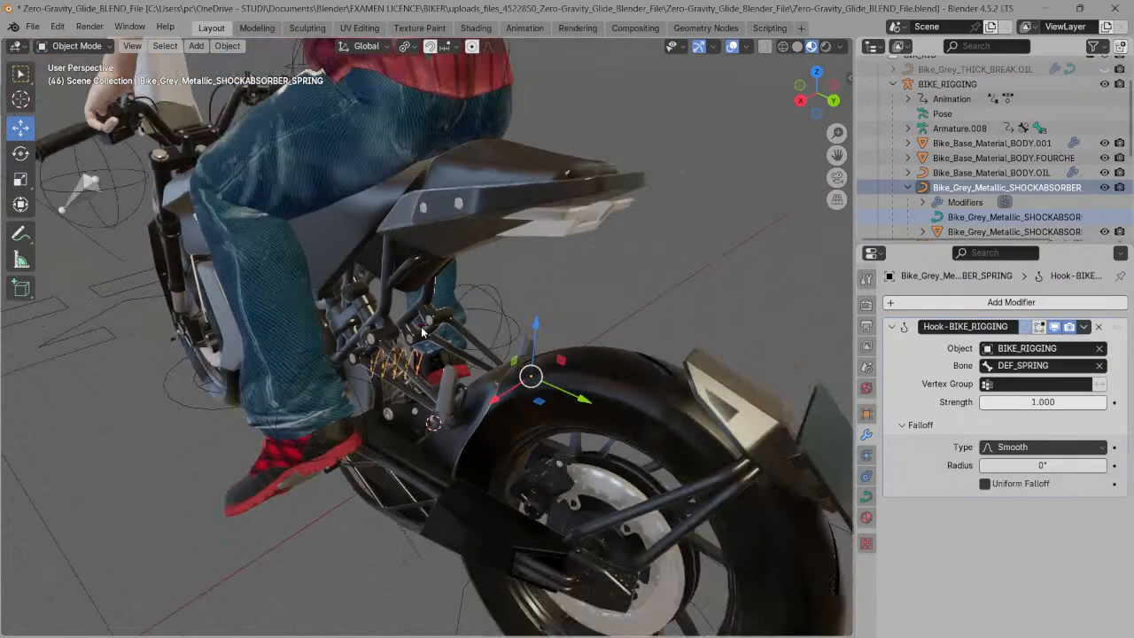
pyautogui.moveTo(769, 86); pyautogui.dragTo(766, 81)
pyautogui.scroll(5, 509, 259)
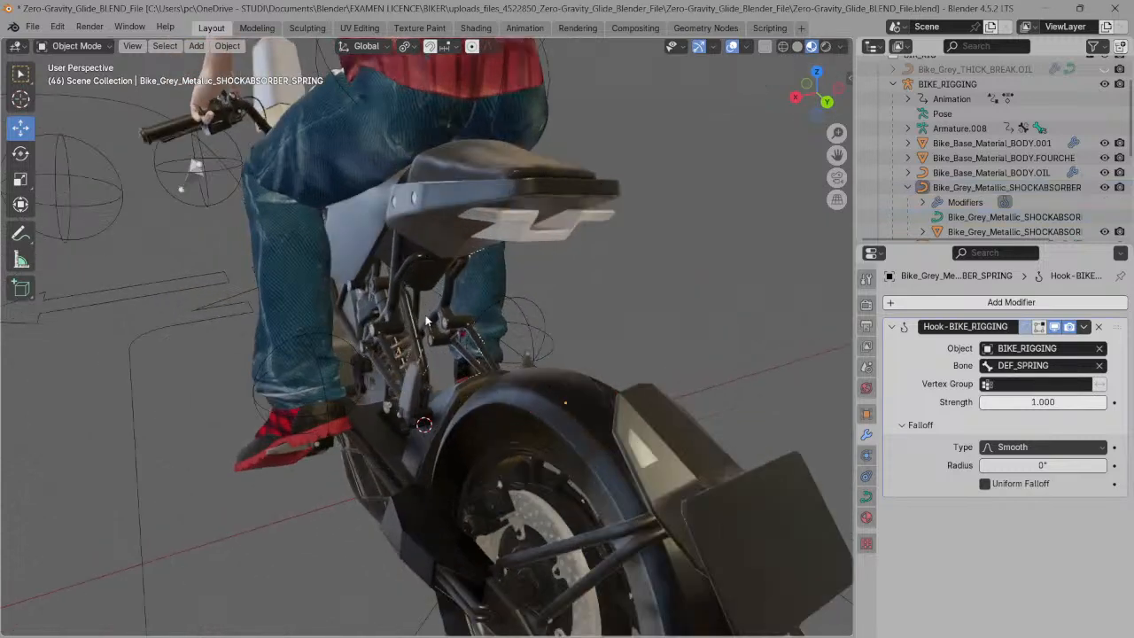
pyautogui.scroll(4, 390, 347)
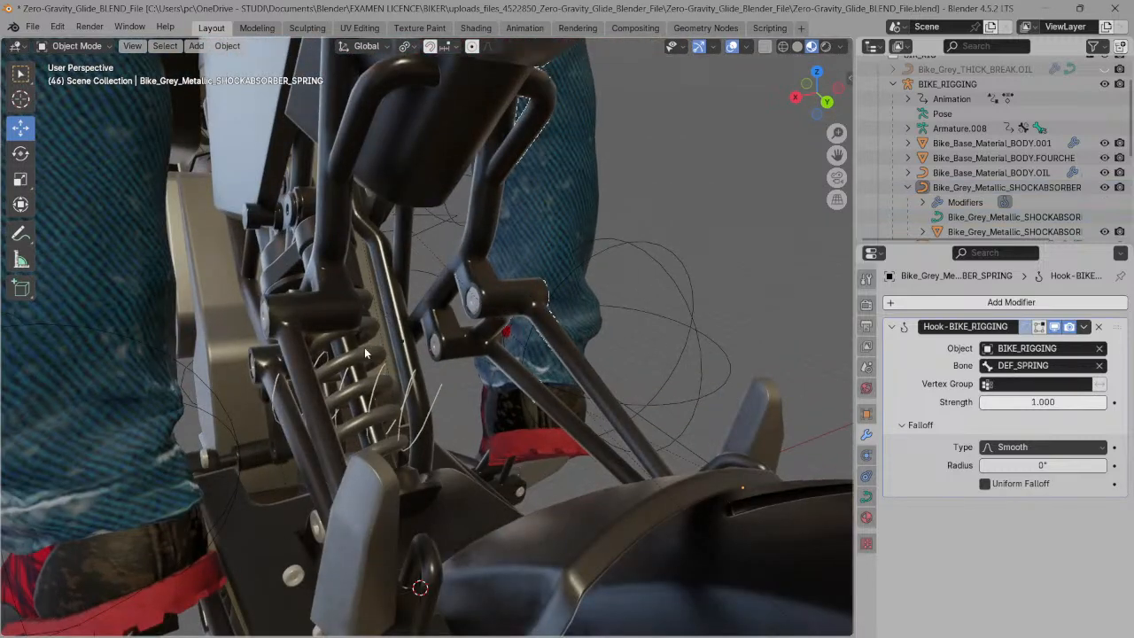
pyautogui.click(368, 354)
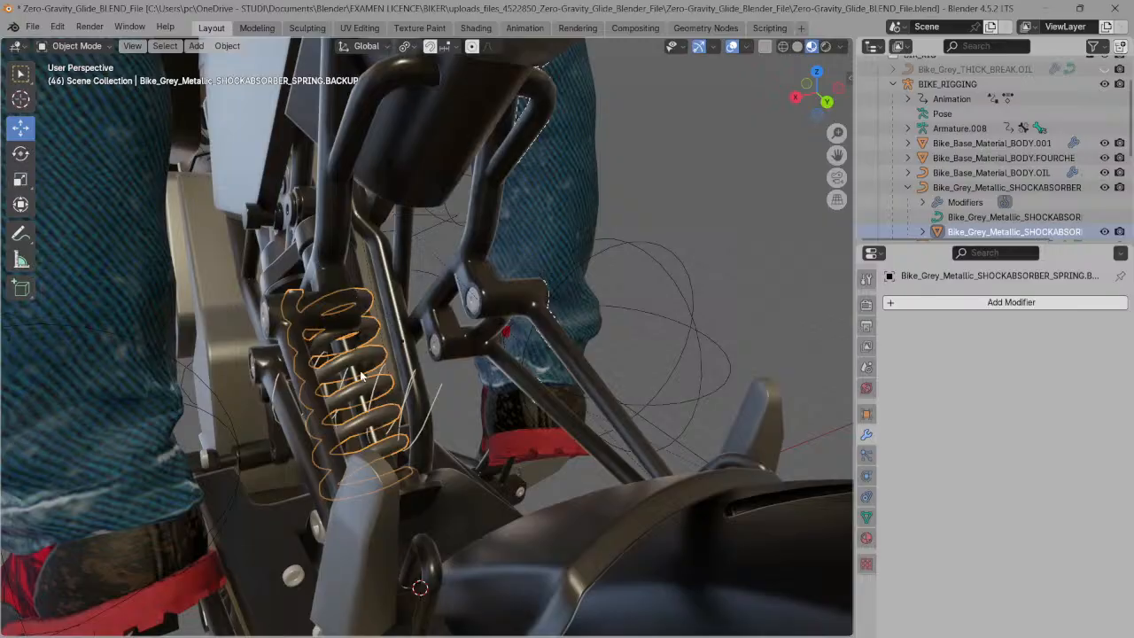
pyautogui.click(339, 279)
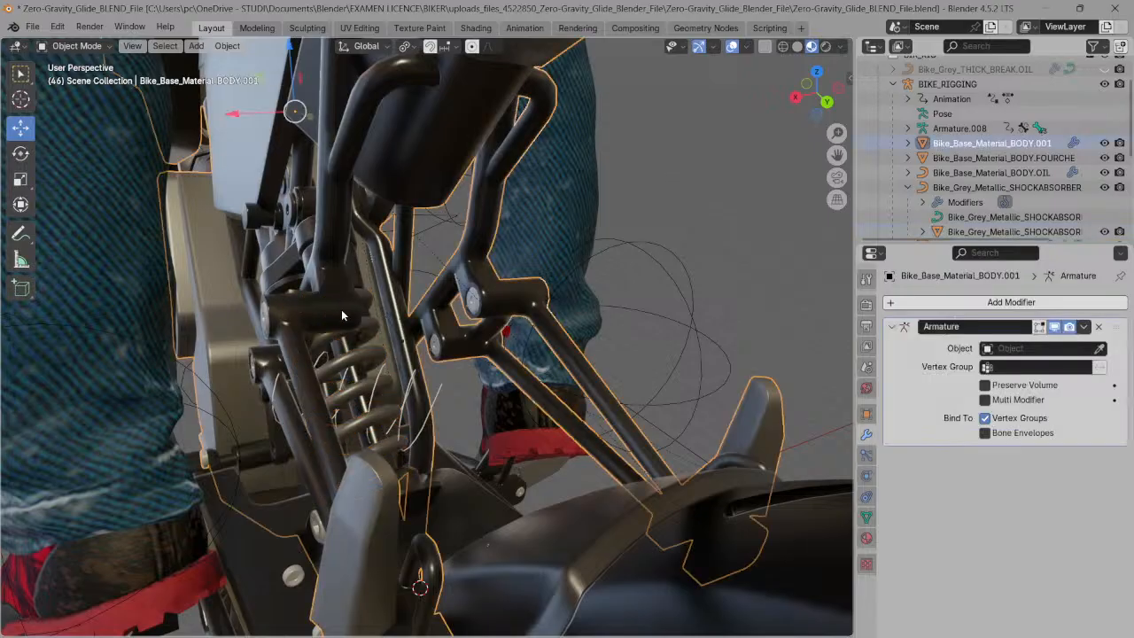
pyautogui.click(367, 333)
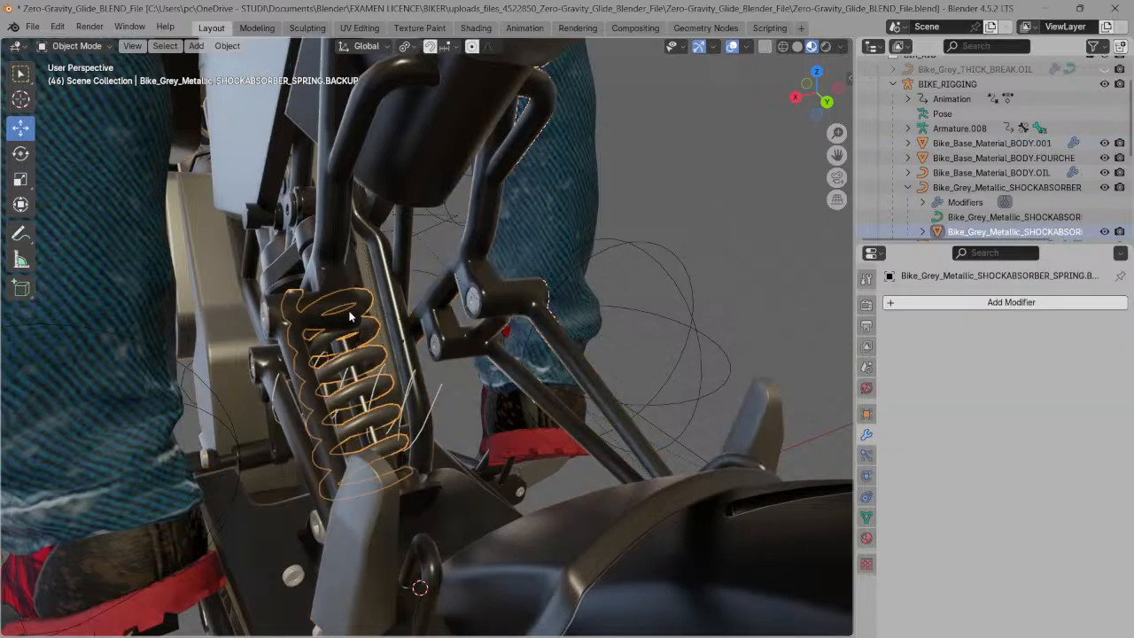
# - Go through the BIKE_RIGGING child meshes, from the body and front wheel to the rear suspension, to identify the absorber's top part
pyautogui.click(907, 187)
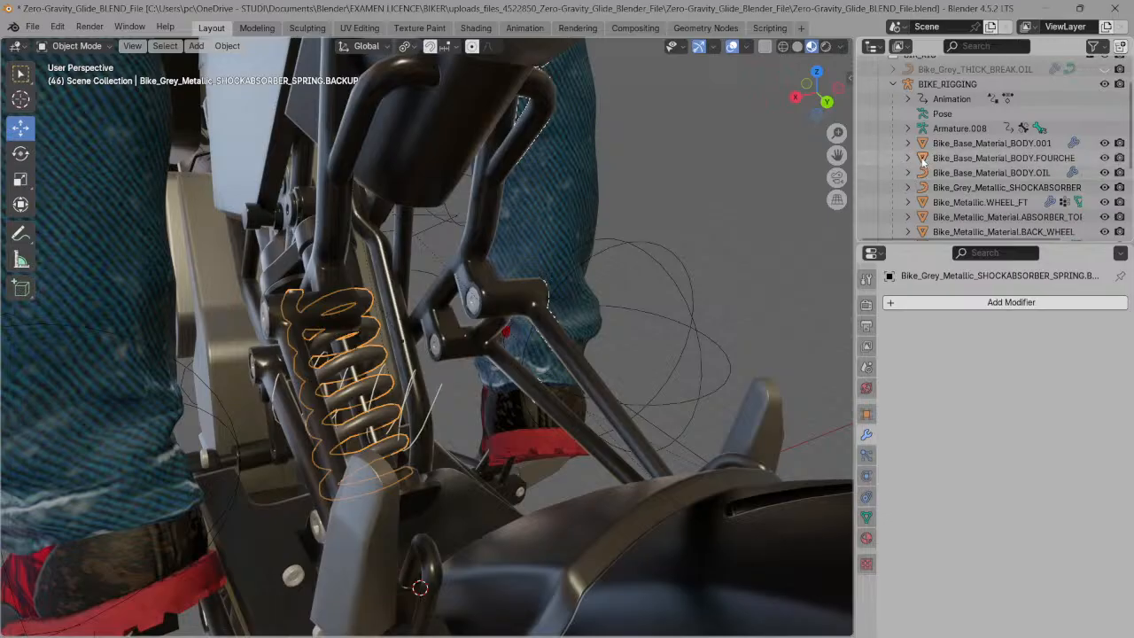
pyautogui.click(923, 158)
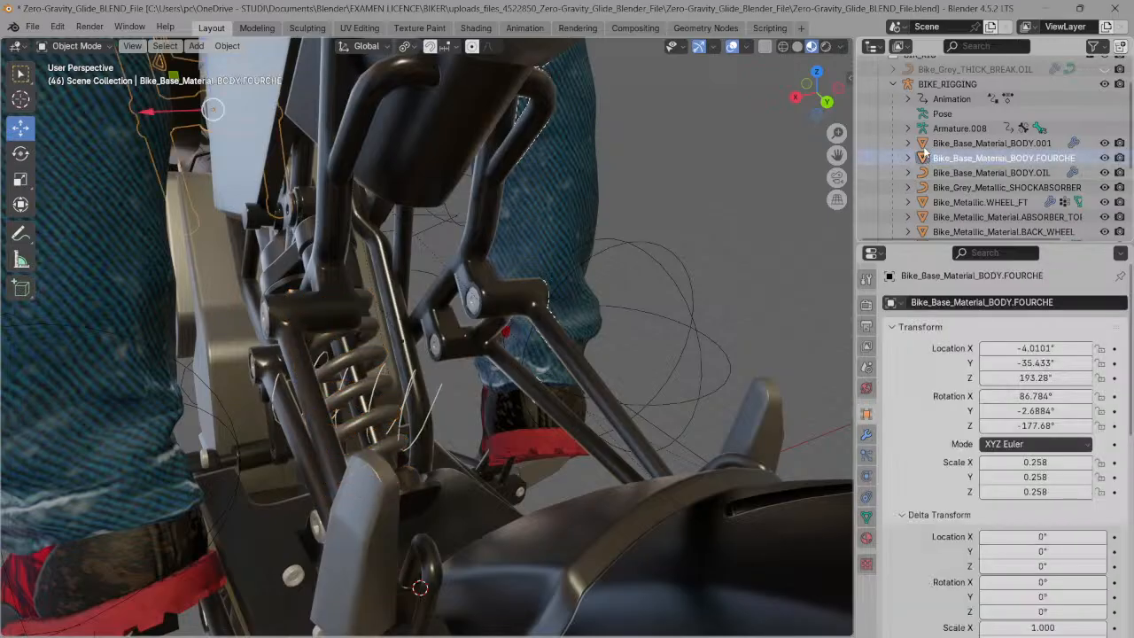
pyautogui.click(923, 142)
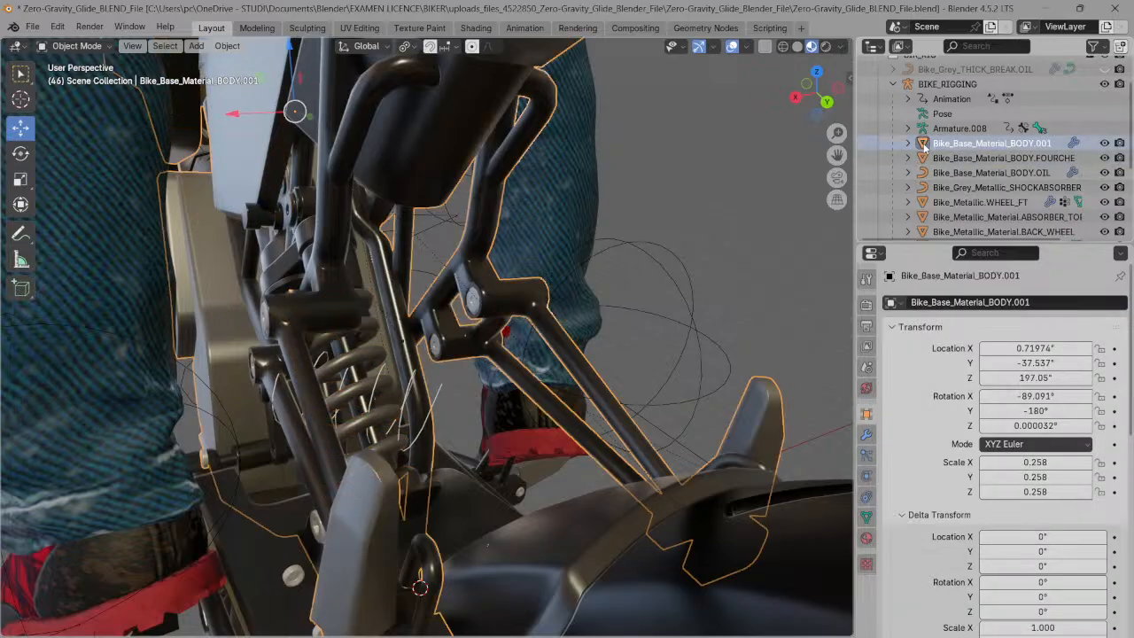
pyautogui.click(921, 202)
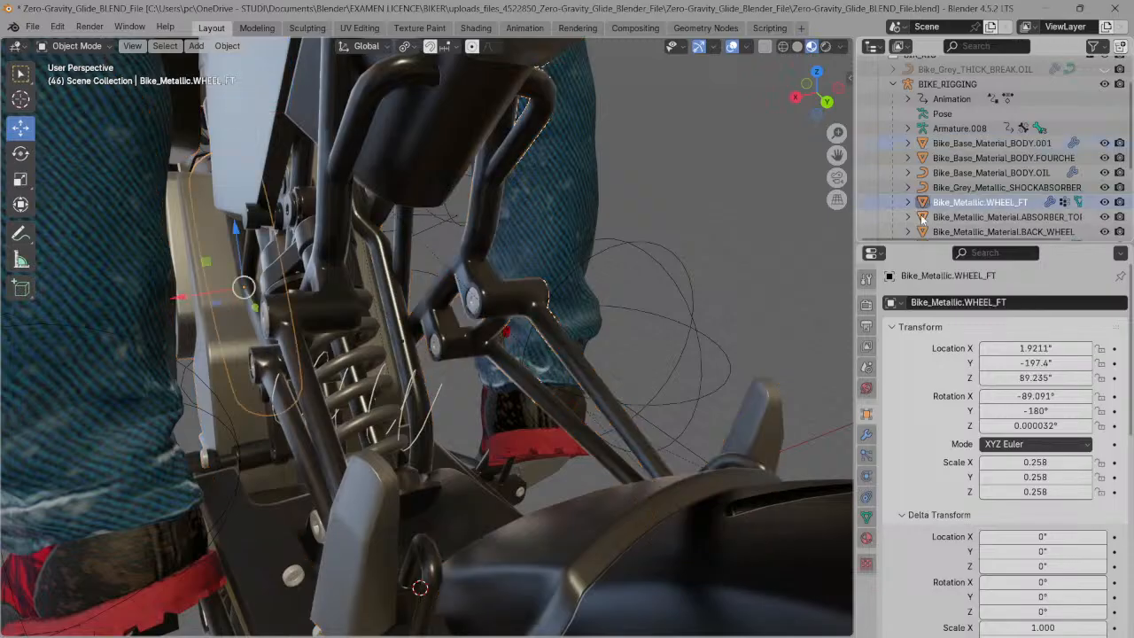
pyautogui.click(923, 217)
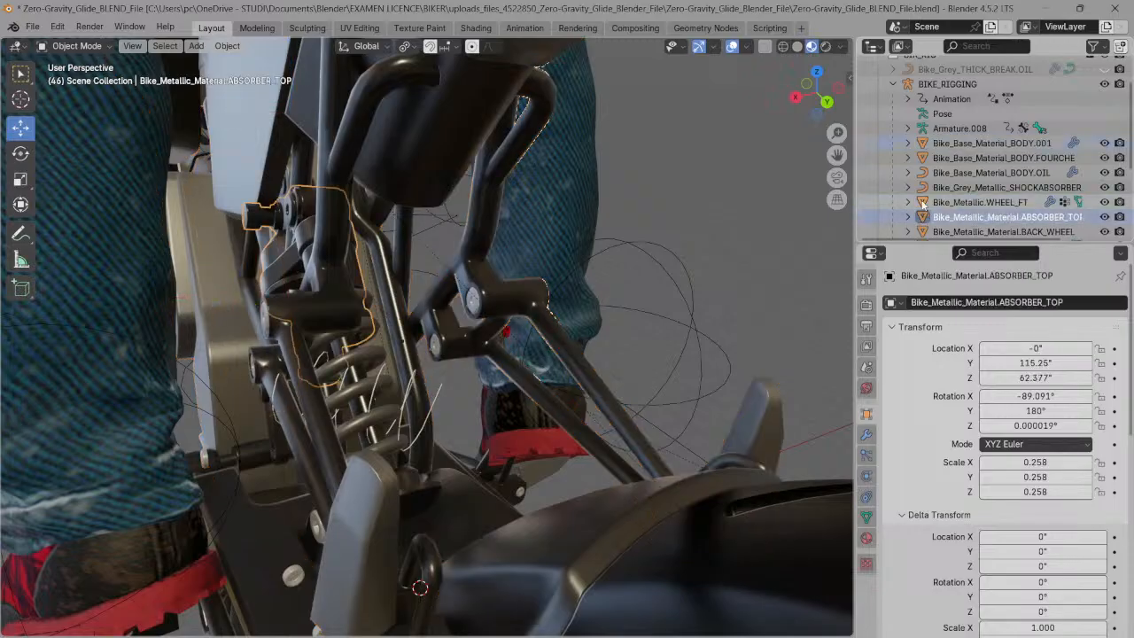
pyautogui.moveTo(1128, 159); pyautogui.dragTo(1130, 187)
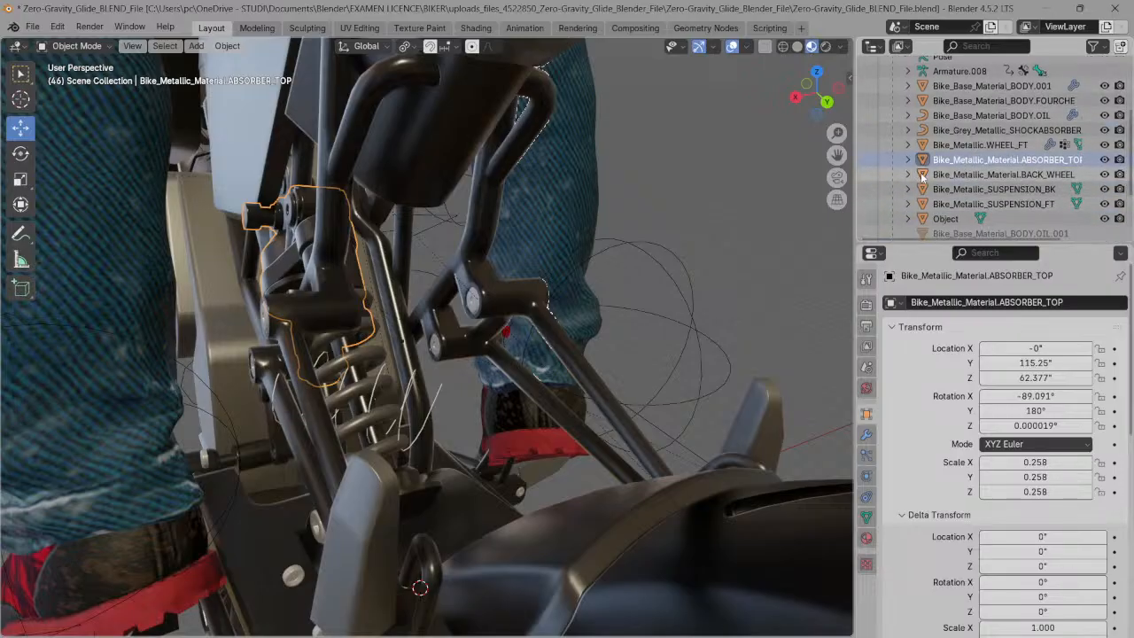
pyautogui.click(921, 174)
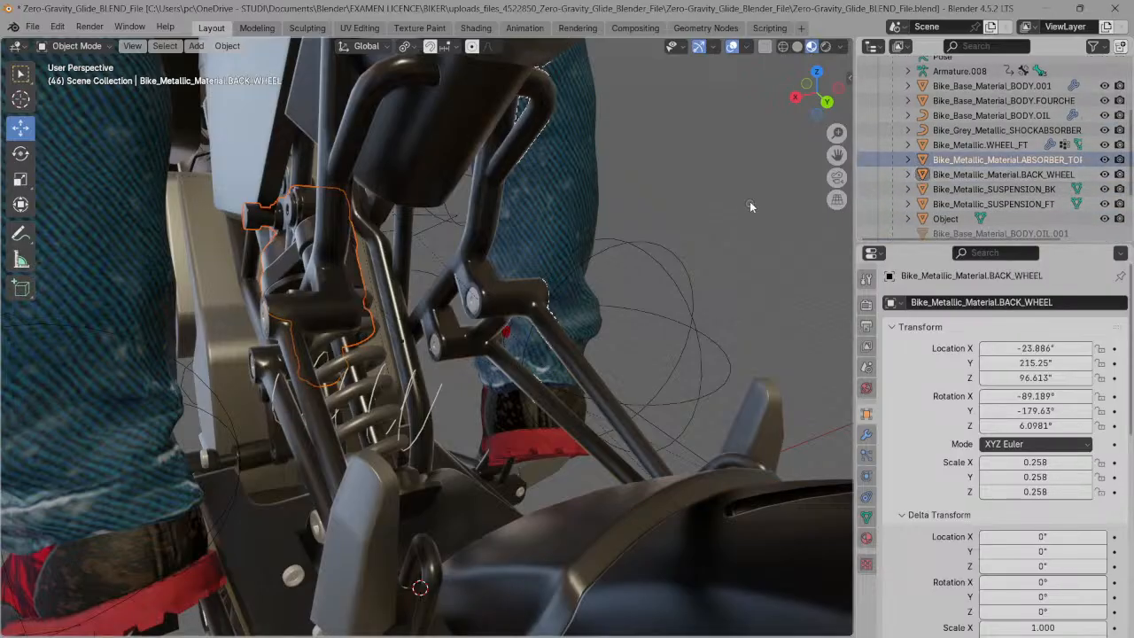
pyautogui.click(921, 159)
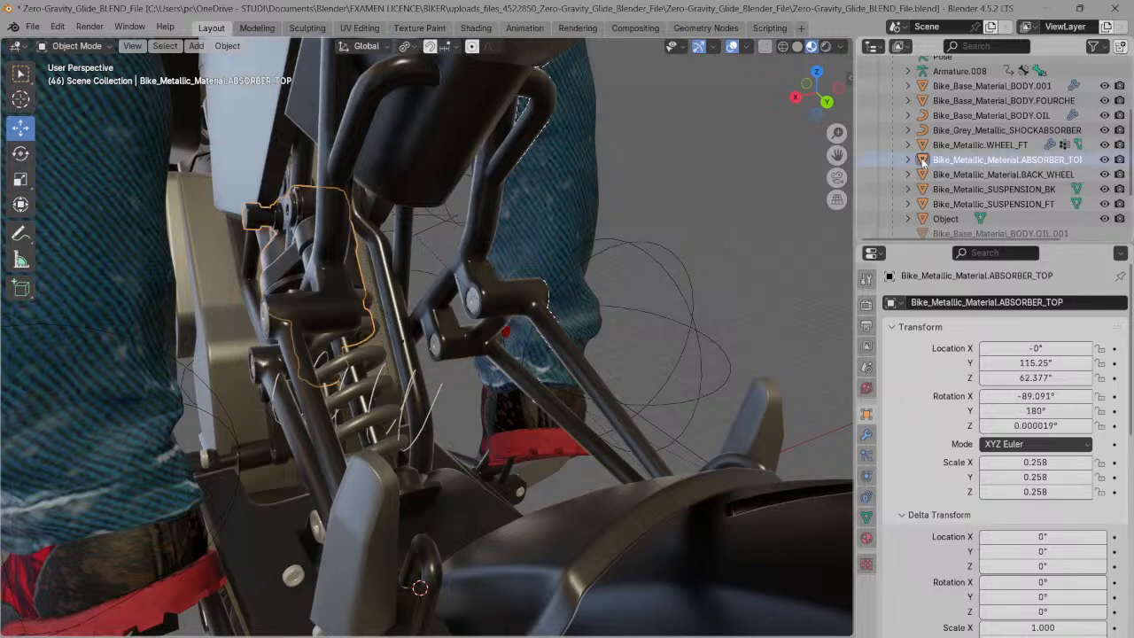
pyautogui.click(921, 188)
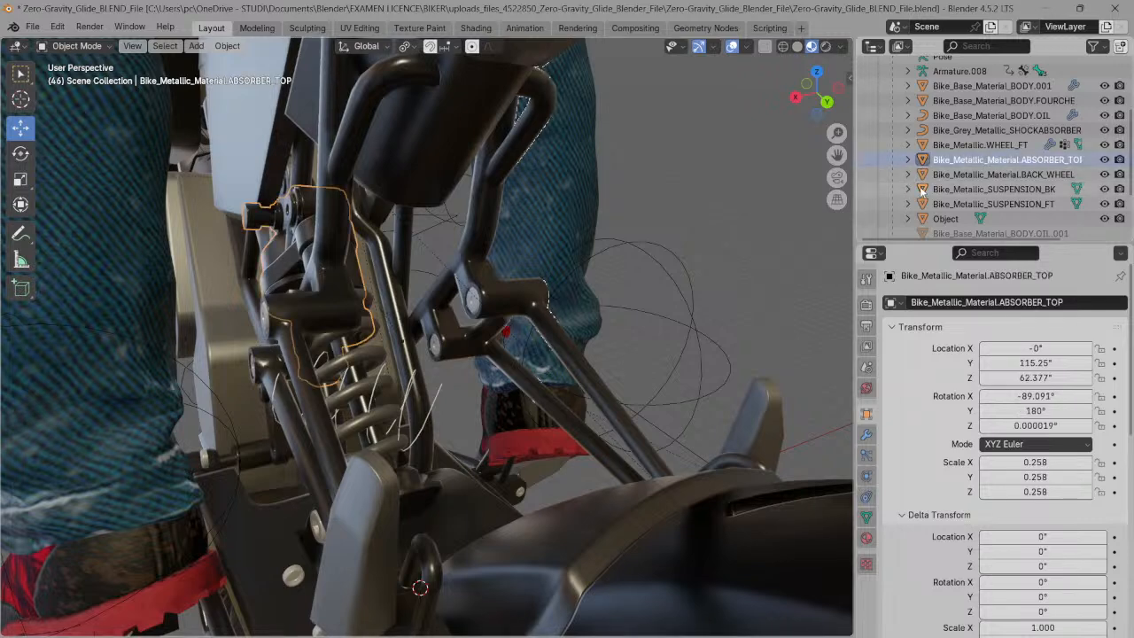
# - Parent Bike_Metallic_Material.ABSORBER_TOP to the Bike_Grey_Metallic_SHOCKABSORBER_SPRING curve using Object (Keep Transform)
pyautogui.click(922, 159)
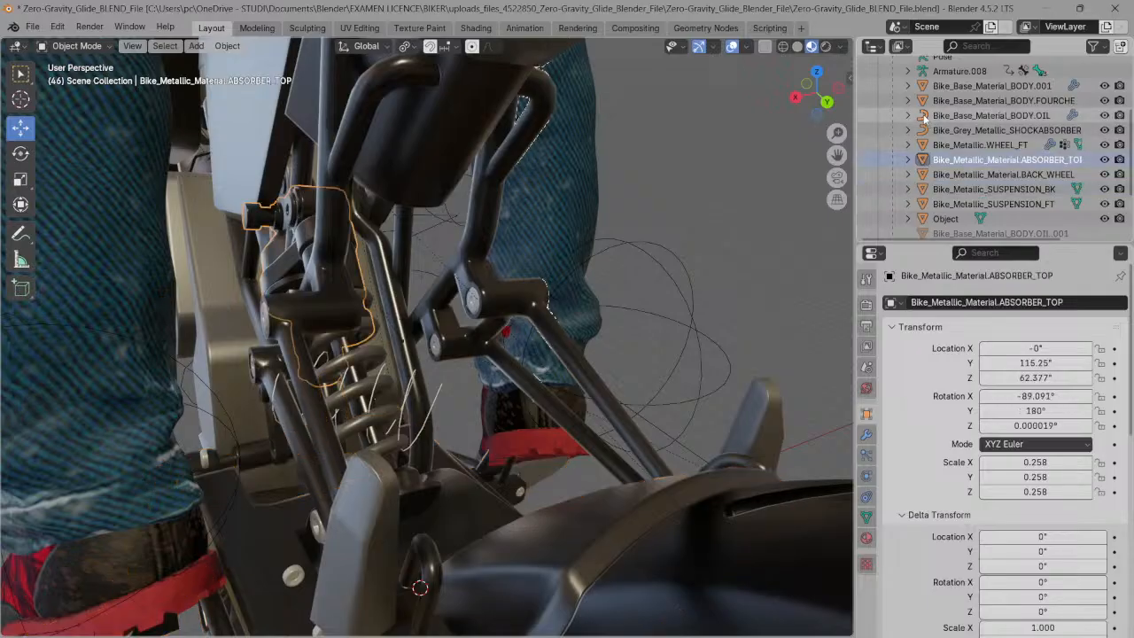
pyautogui.keyDown('ctrl'); pyautogui.click(921, 131); pyautogui.keyUp('ctrl')
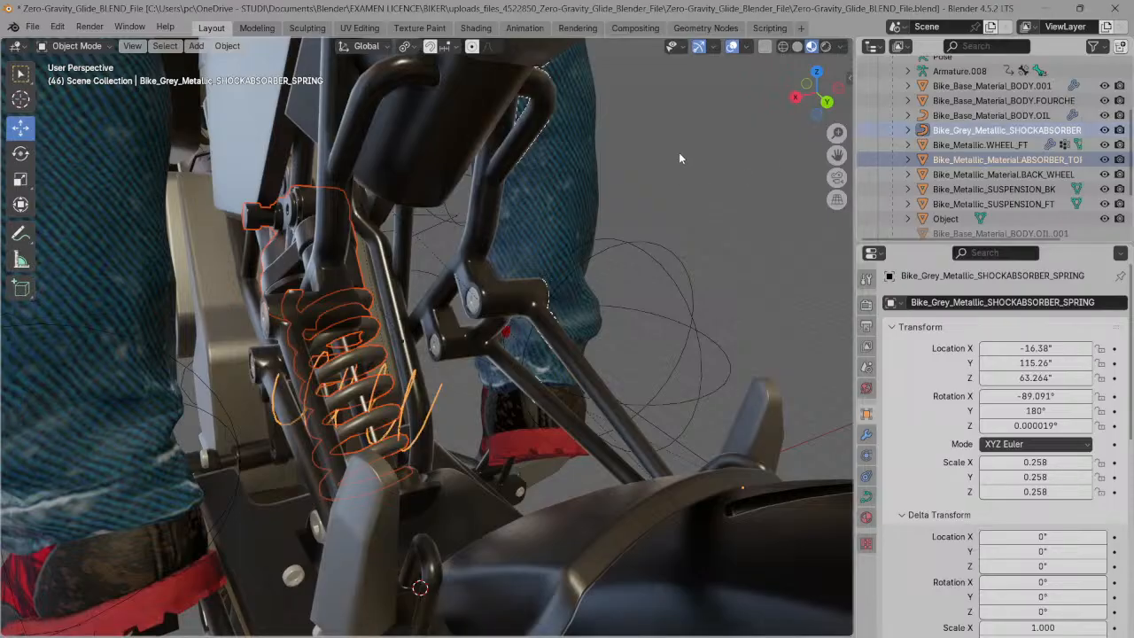
pyautogui.hotkey('ctrl', 'p')
pyautogui.press('Down')
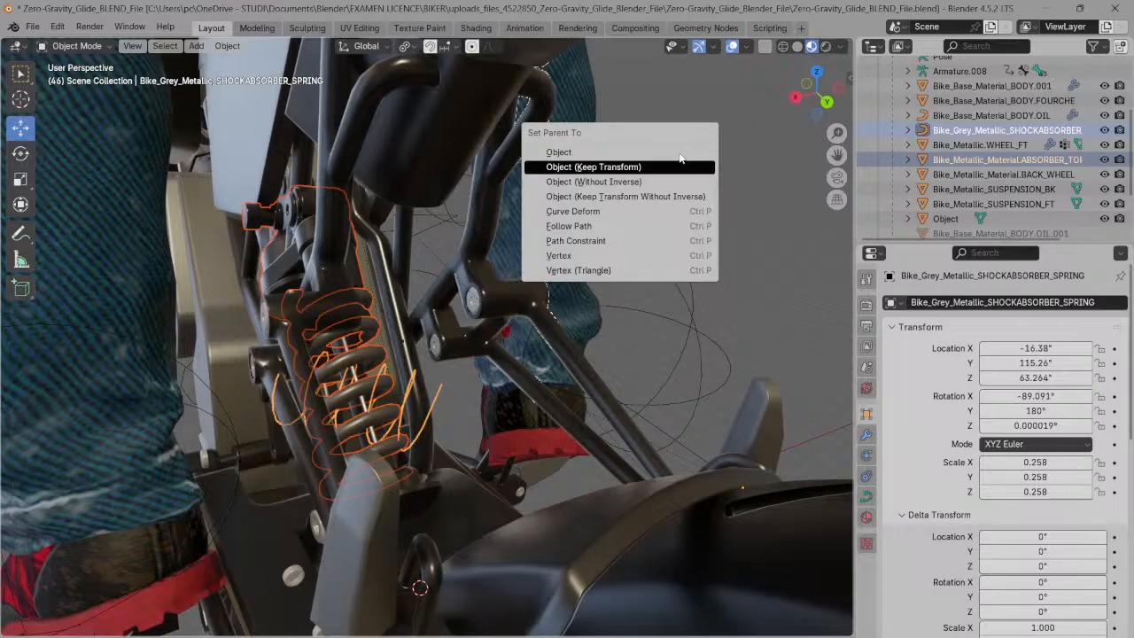
pyautogui.press('Return')
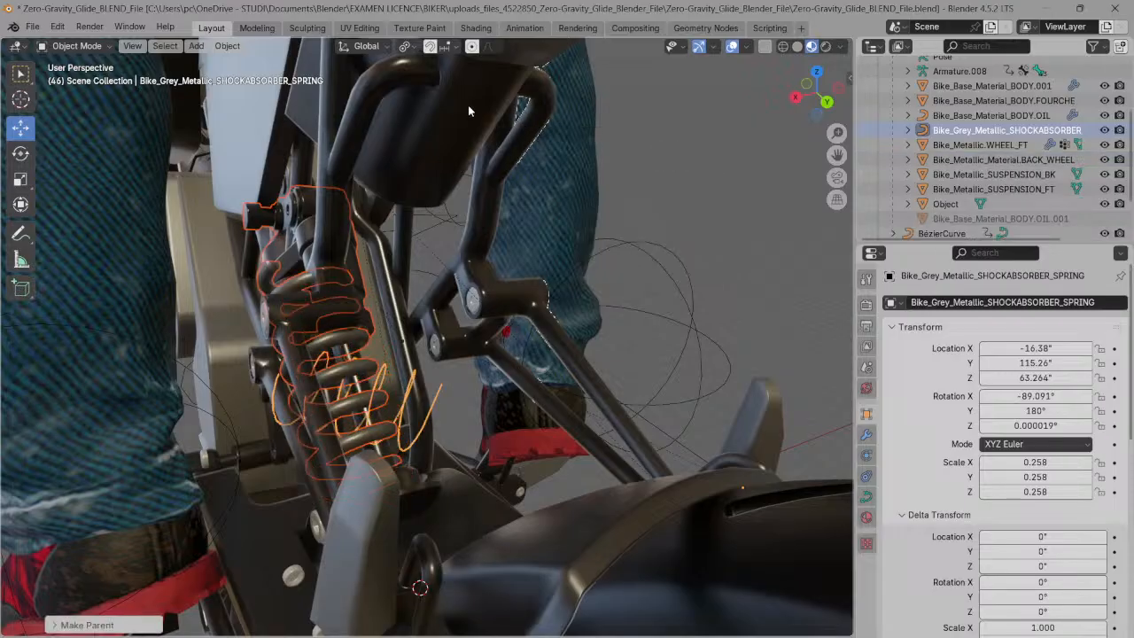
# - Clear the spring selection and select the Bike_Base_Material_BODY.001 mesh
pyautogui.scroll(-5, 590, 251)
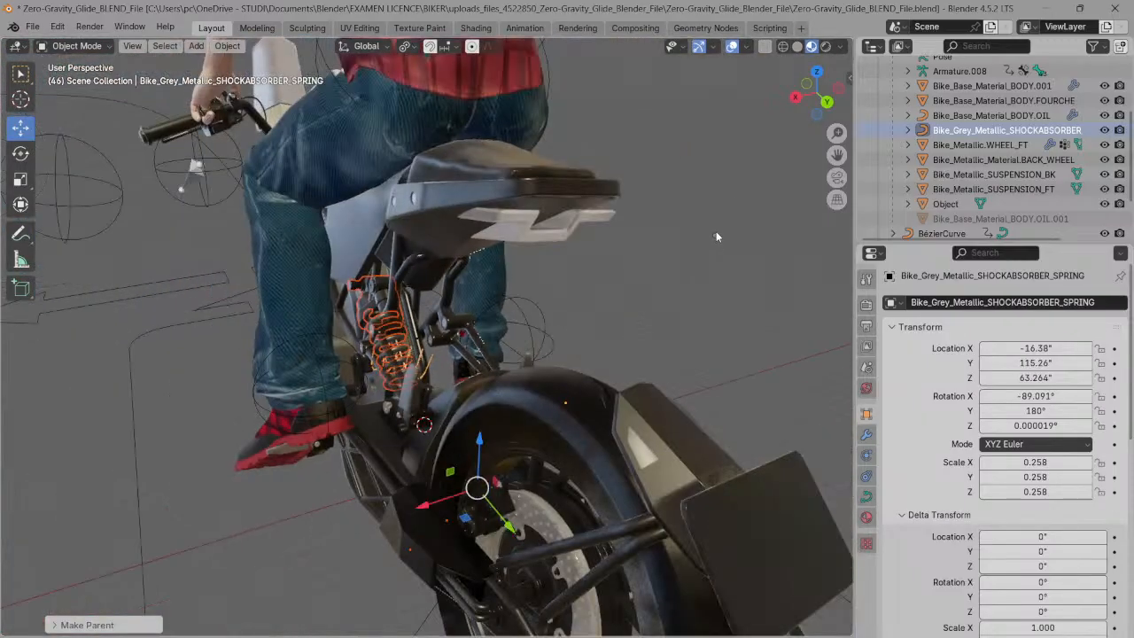
pyautogui.click(716, 241)
pyautogui.moveTo(817, 88); pyautogui.dragTo(845, 96)
pyautogui.click(860, 87)
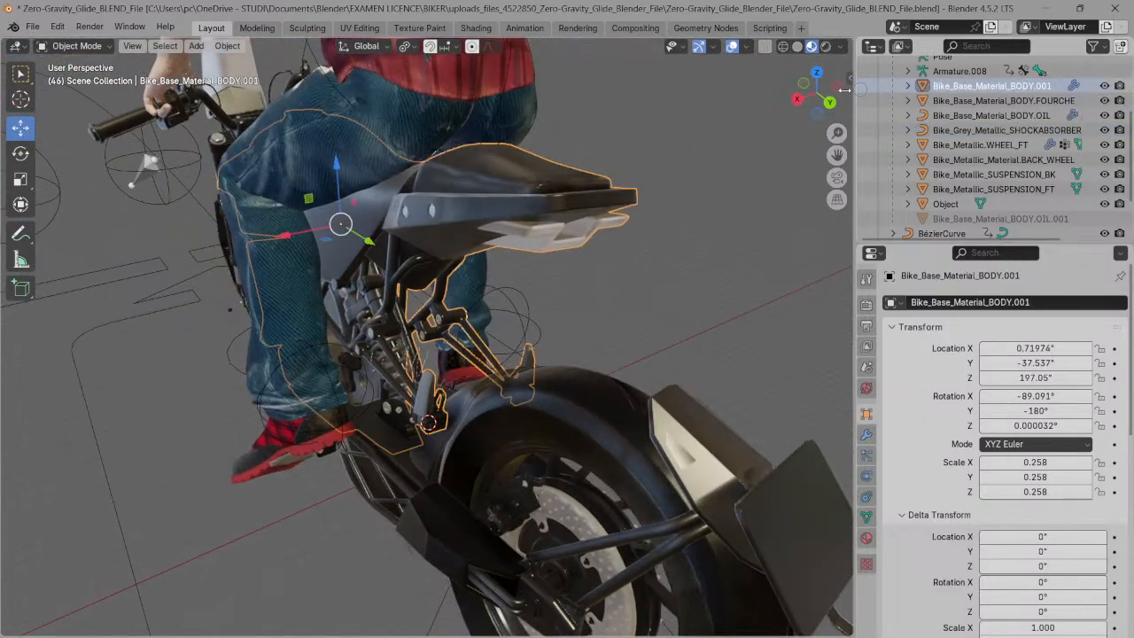
# - Put the BIKE_RIGGING armature in Pose Mode and try moving the STEERING bone along the global X axis to test the rear suspension
pyautogui.scroll(-3, 112, 314)
pyautogui.click(168, 355)
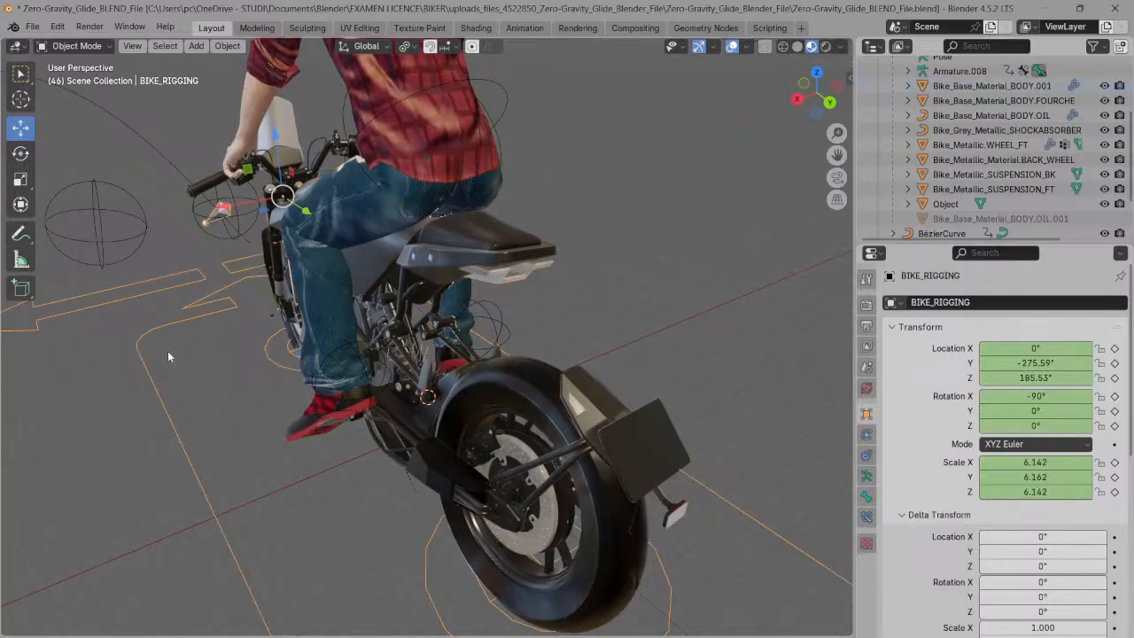
pyautogui.hotkey('ctrl', 'Tab')
pyautogui.click(179, 280)
pyautogui.press('r')
pyautogui.press('x')
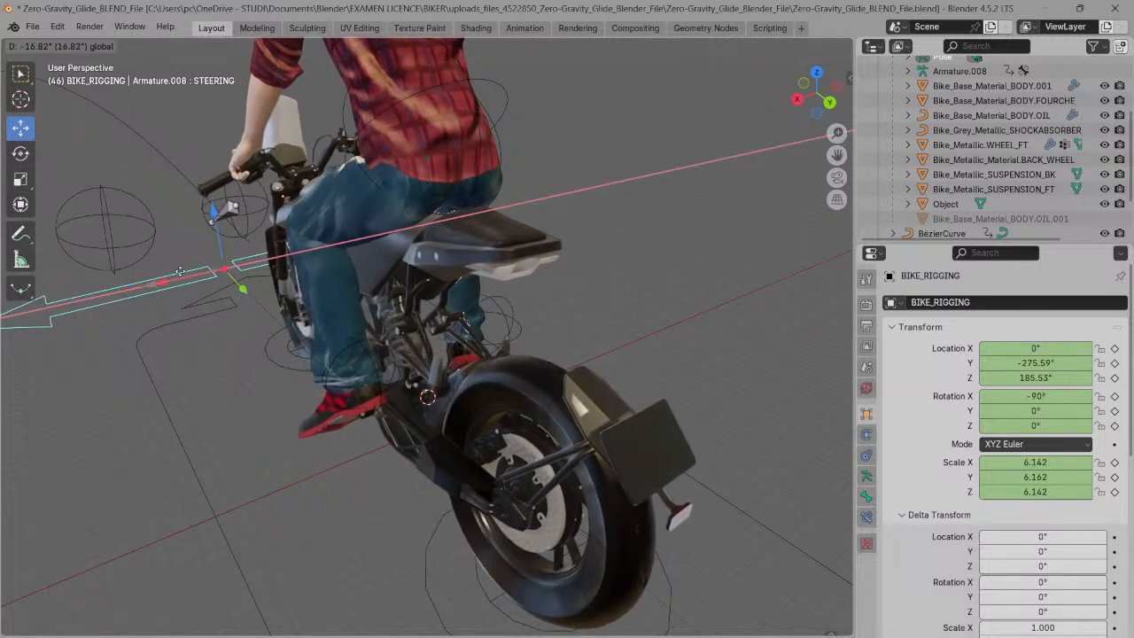
pyautogui.press('g')
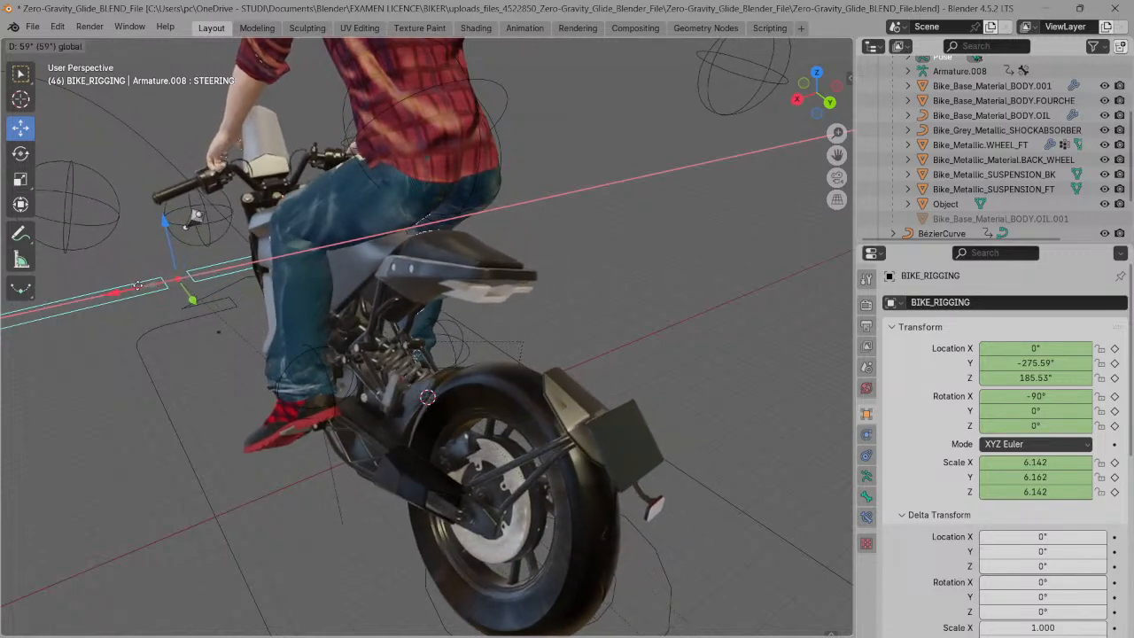
pyautogui.click(158, 292)
# - Undo the STEERING bone test and the parenting of Bike_Metallic_Material.ABSORBER_TOP to the shock absorber spring
pyautogui.hotkey('ctrl', 'z')
pyautogui.hotkey('ctrl', 'z')
pyautogui.hotkey('ctrl', 'z')
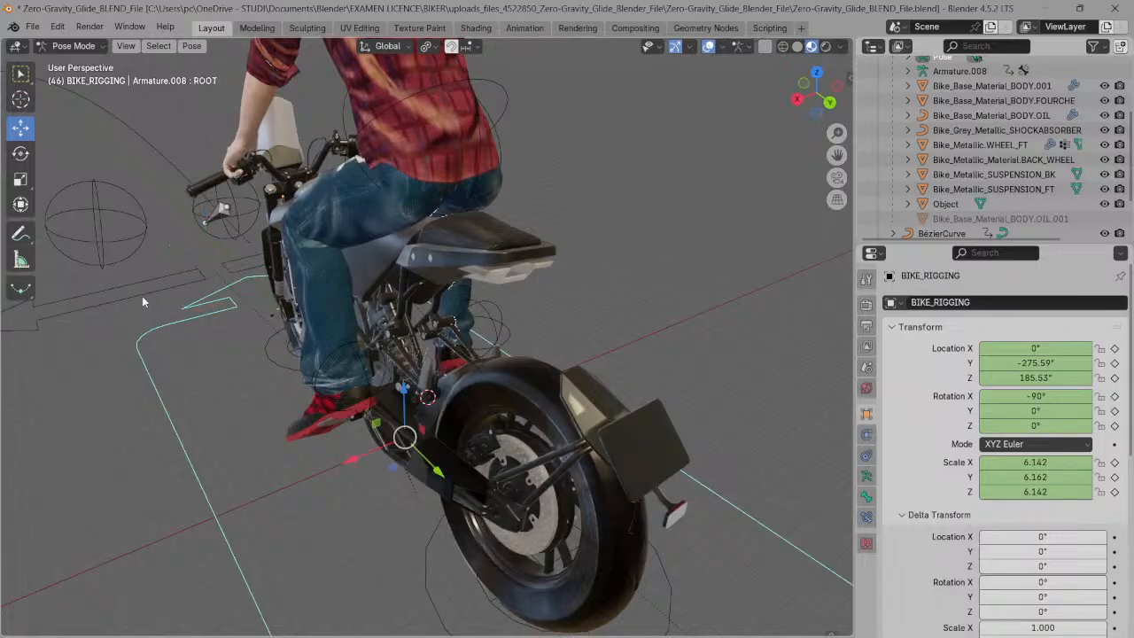
pyautogui.hotkey('ctrl', 'z')
pyautogui.hotkey('ctrl', 'z')
pyautogui.hotkey('ctrl', 'z')
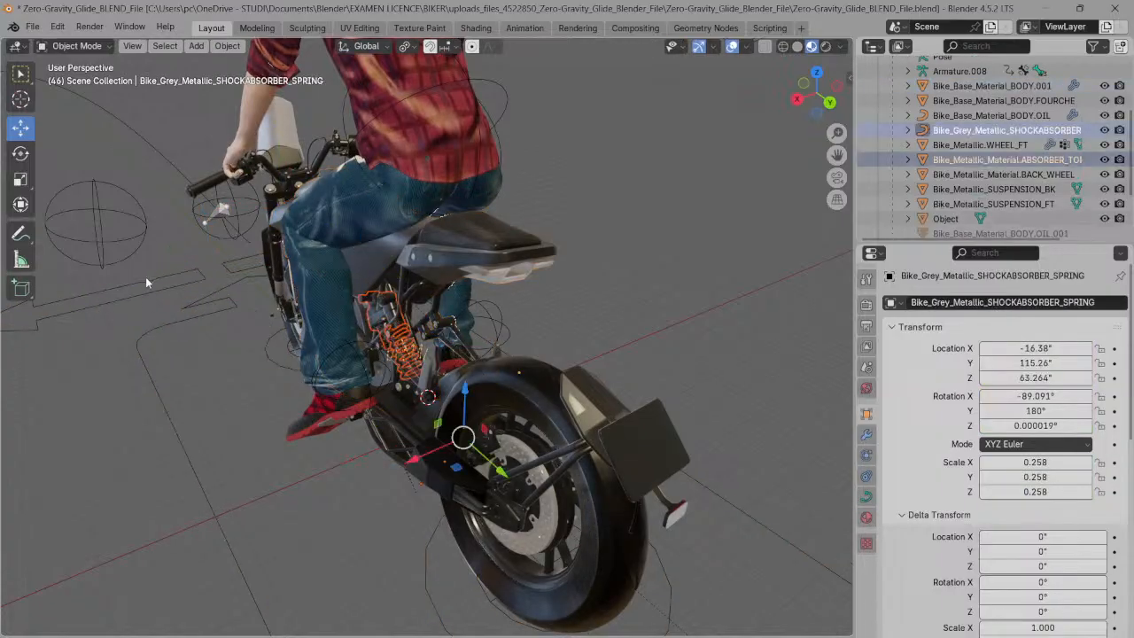
# - Test the BIKE_RIGGING armature in Pose Mode by temporarily shifting the STEERING bone along the global X axis, and clear the bone selection
pyautogui.click(148, 283)
pyautogui.hotkey('ctrl', 'Tab')
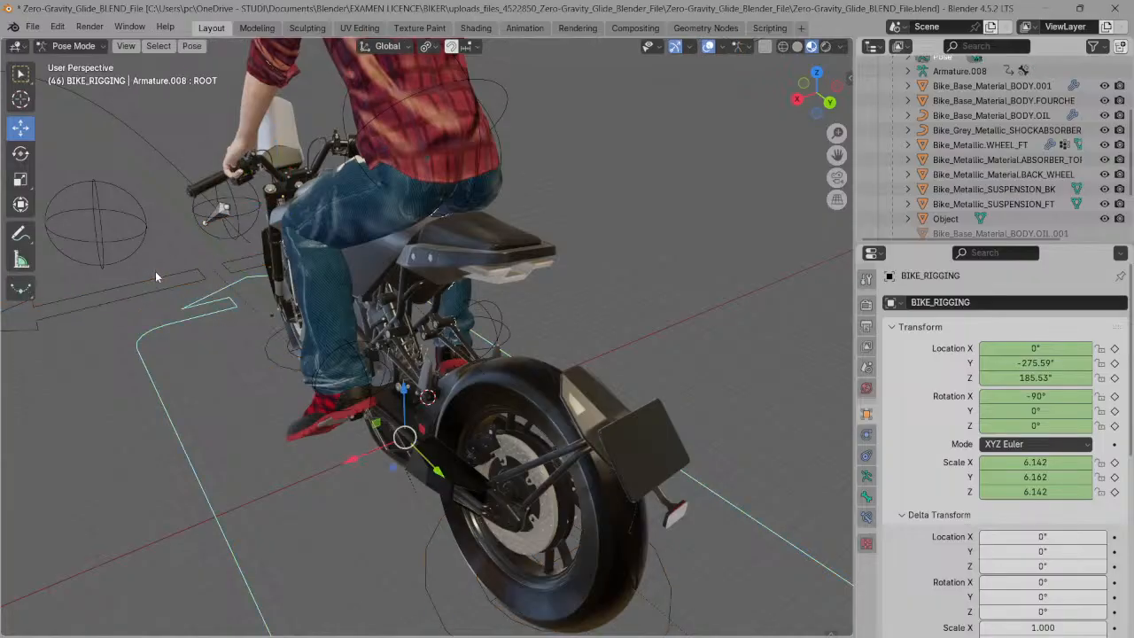
pyautogui.click(138, 273)
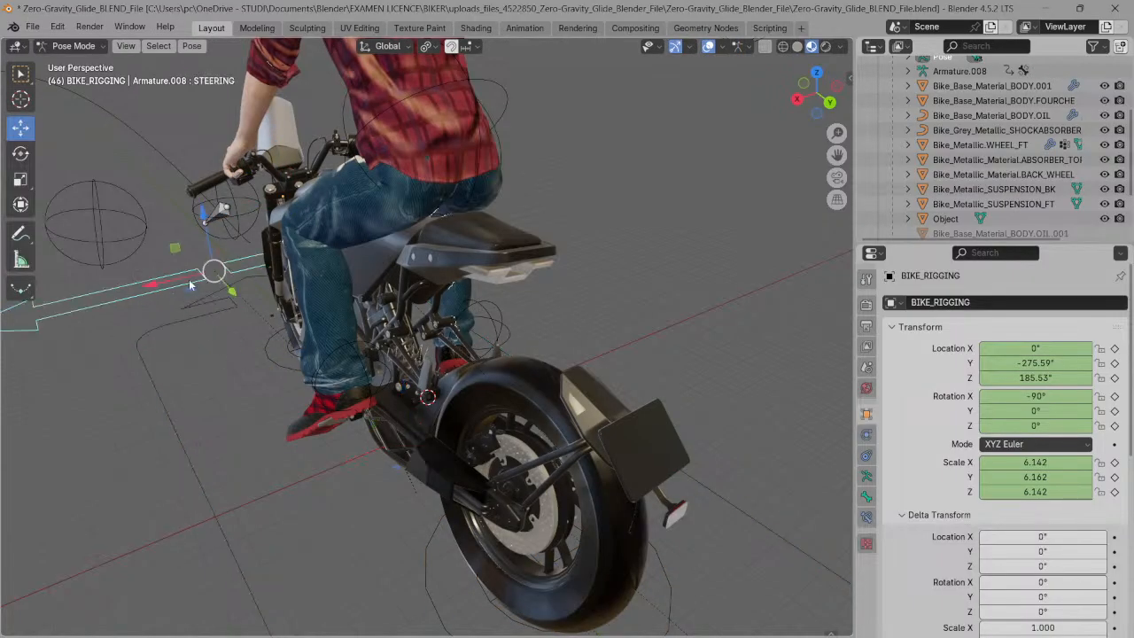
pyautogui.press('g')
pyautogui.press('x')
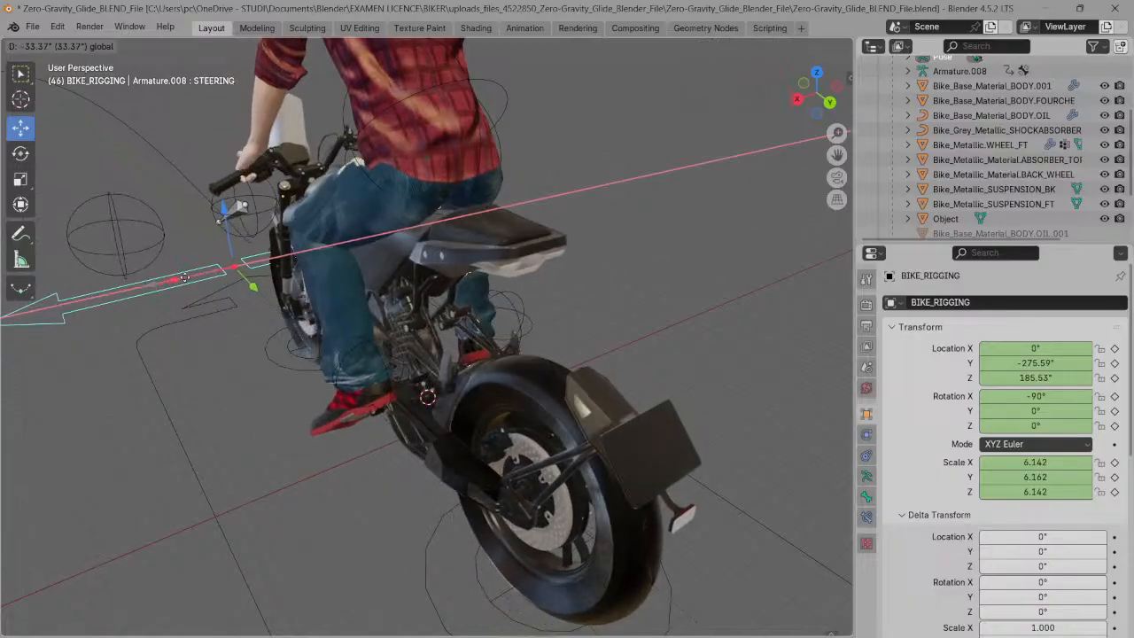
pyautogui.click(162, 277)
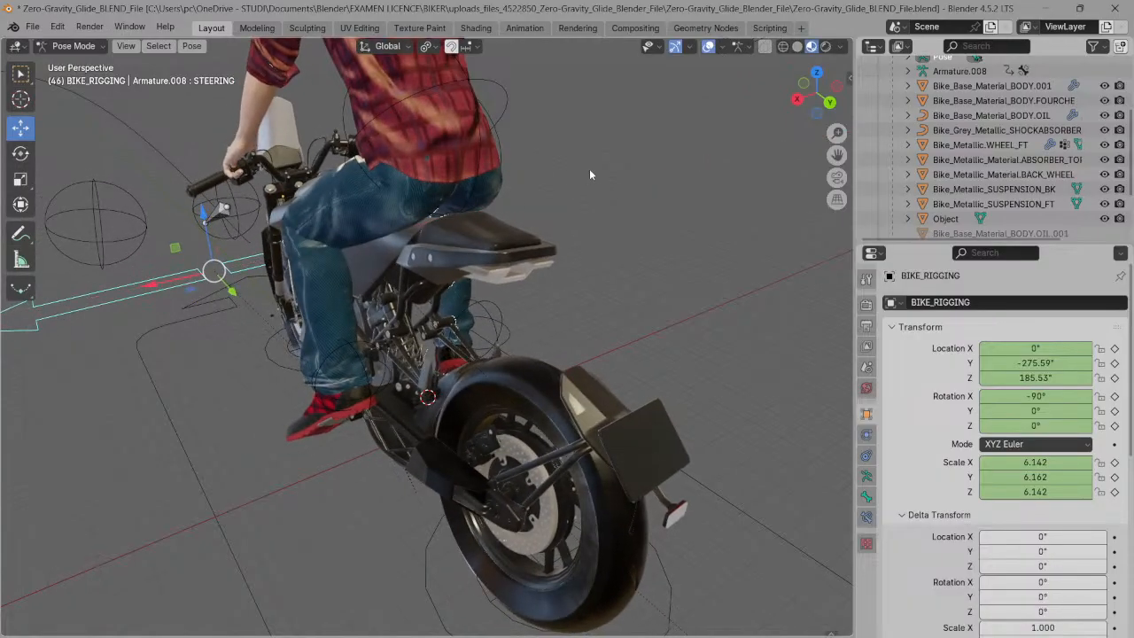
pyautogui.click(32, 27)
pyautogui.click(665, 130)
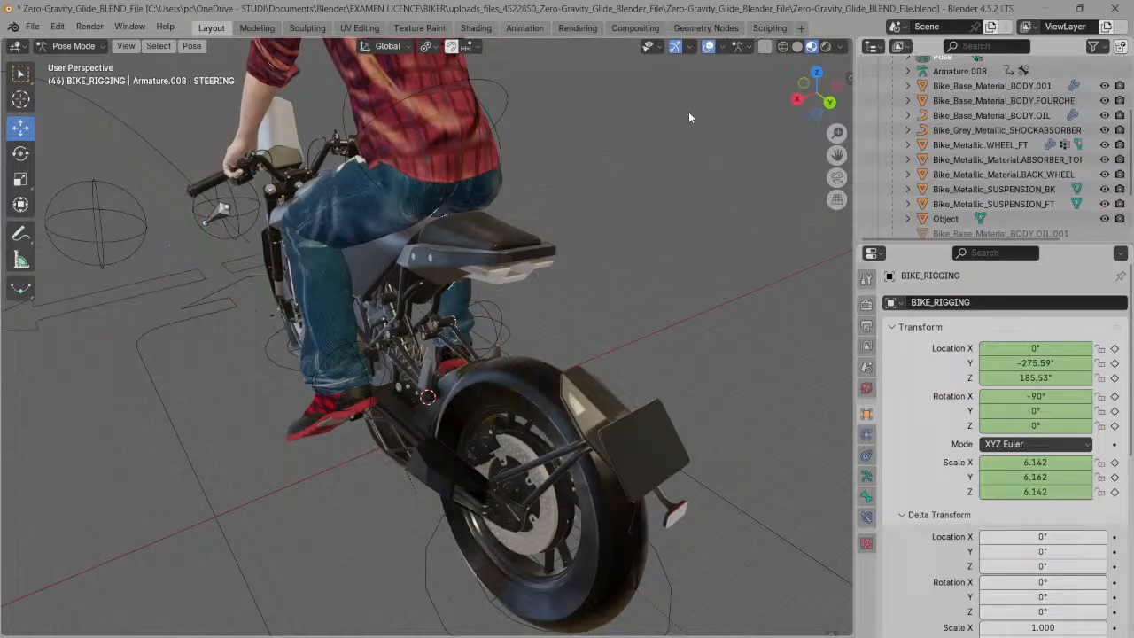